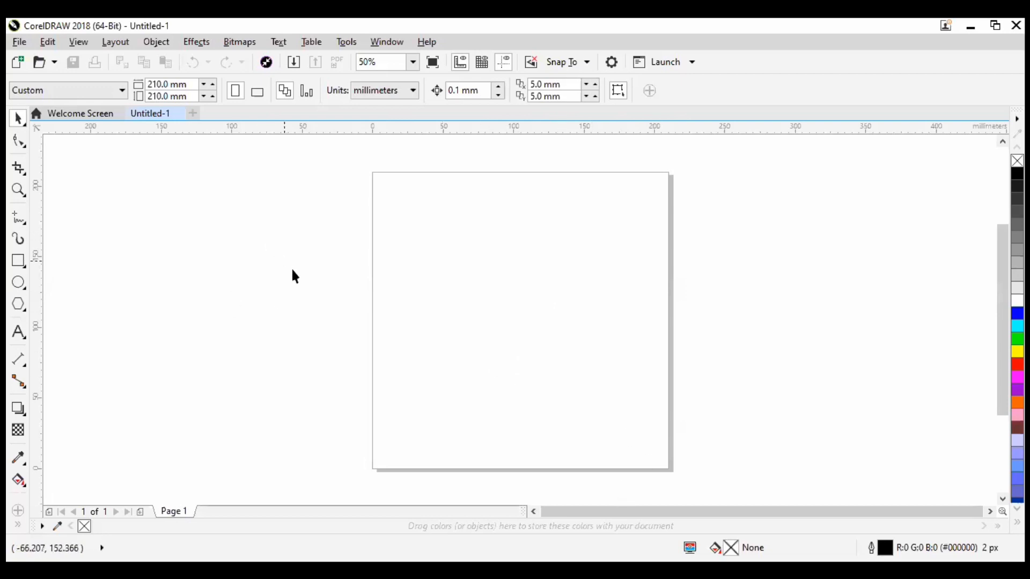
scroll(292, 270, down, 4)
scroll(646, 358, up, 6)
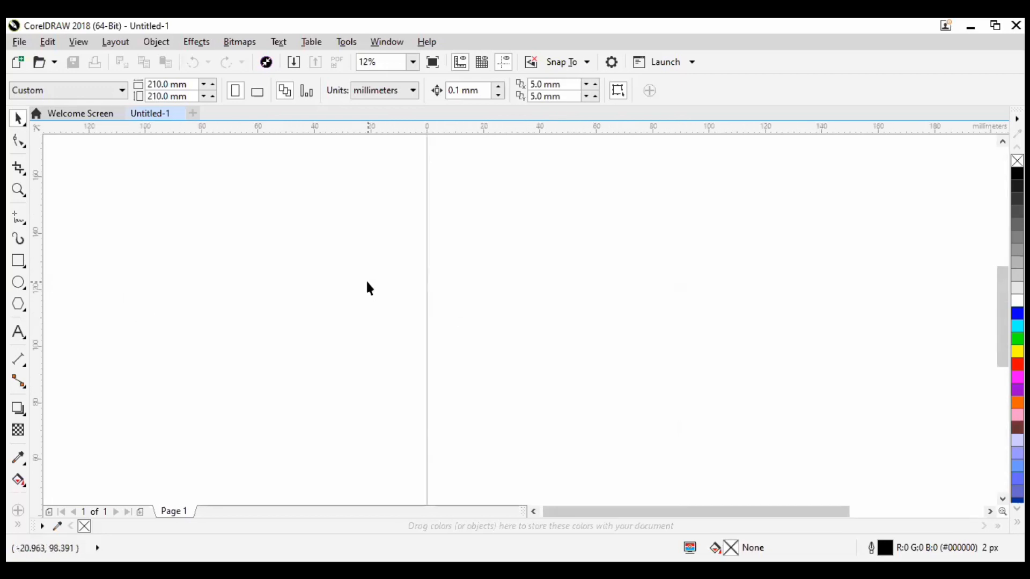
scroll(369, 288, down, 3)
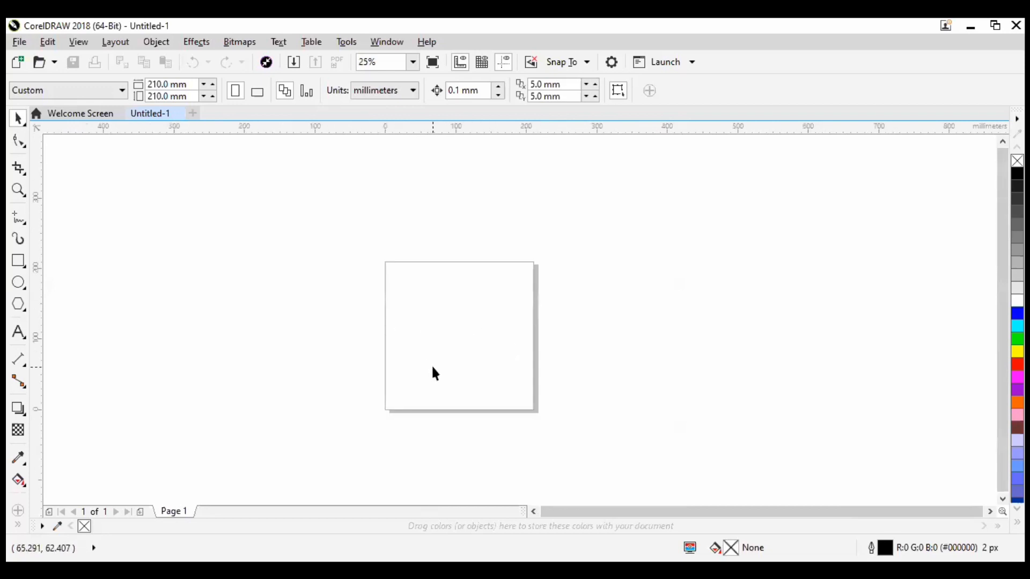
scroll(435, 373, up, 1)
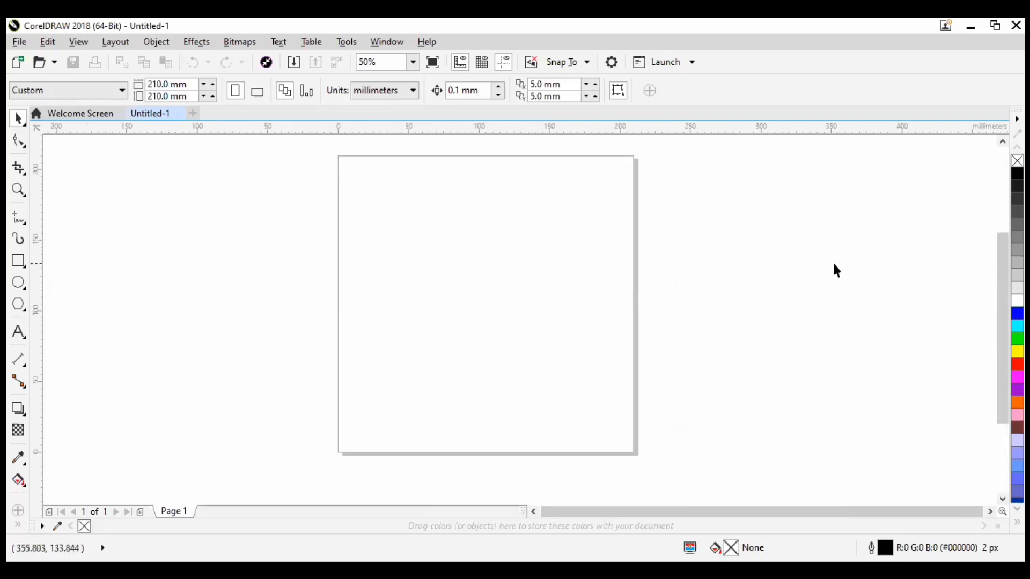
scroll(602, 288, up, 2)
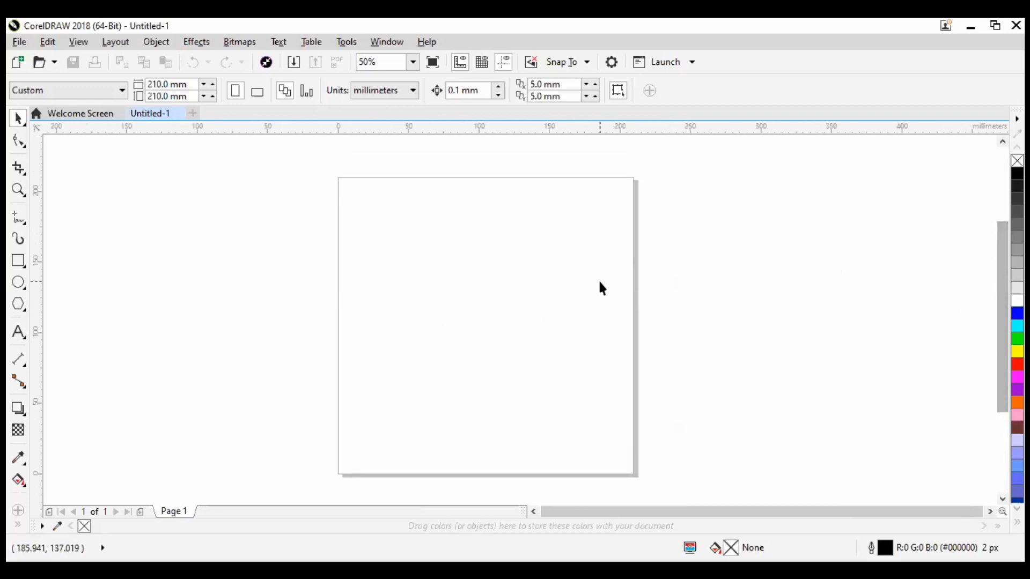
scroll(888, 271, down, 1)
scroll(957, 300, up, 1)
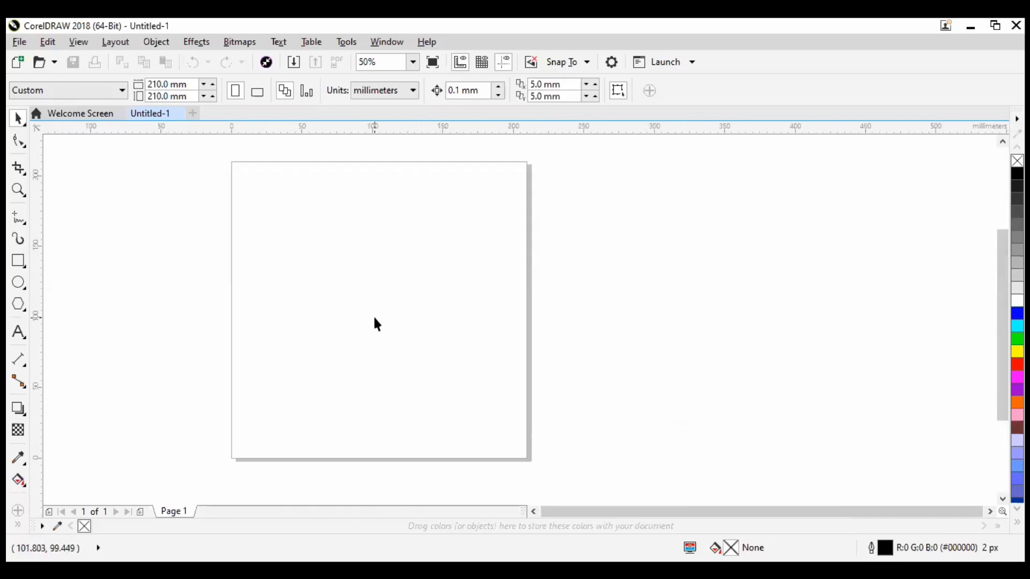
scroll(373, 322, down, 1)
scroll(377, 326, up, 1)
scroll(446, 344, down, 1)
scroll(693, 349, down, 1)
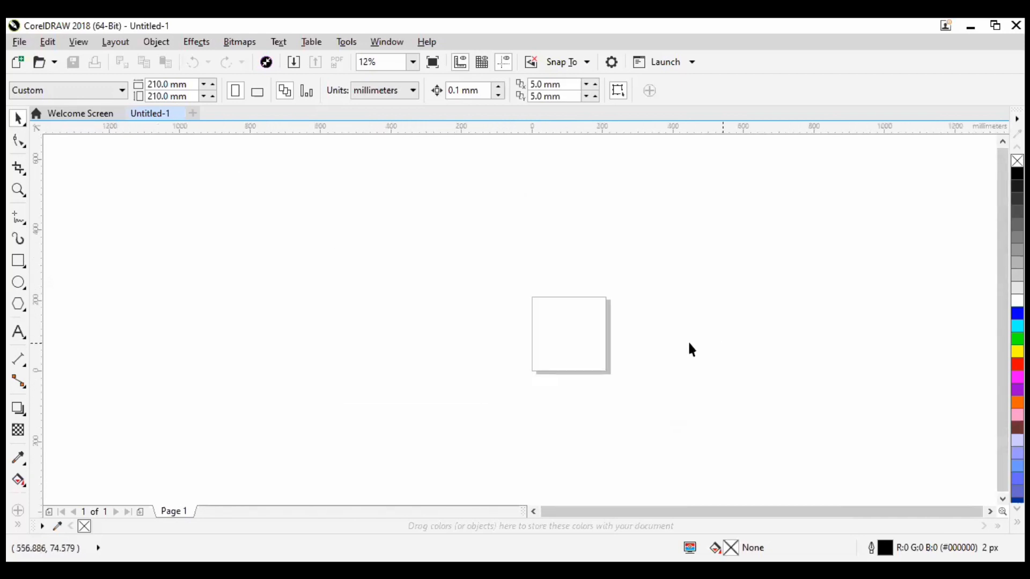
scroll(578, 338, up, 1)
scroll(663, 328, up, 1)
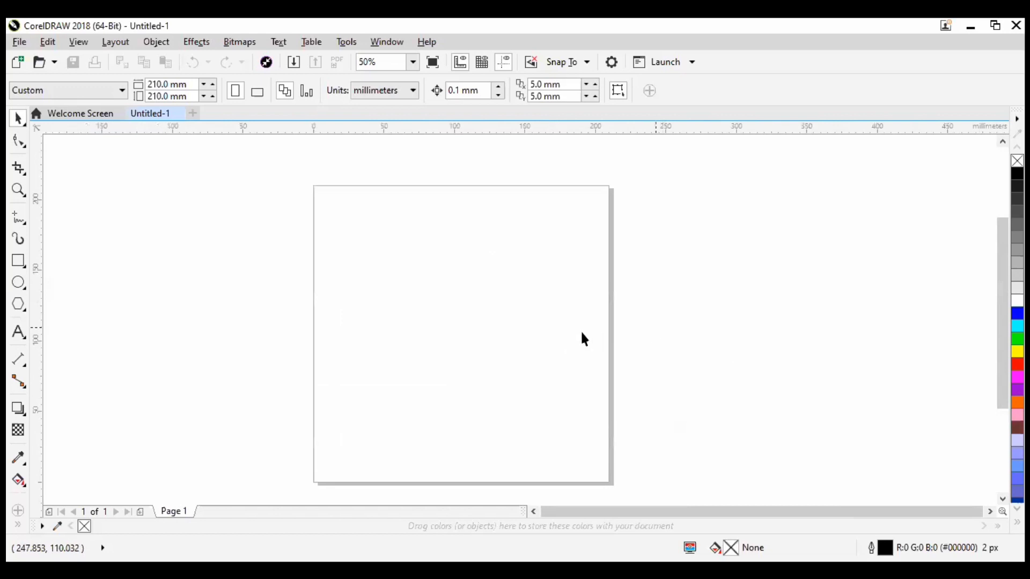
scroll(471, 338, up, 1)
scroll(473, 337, down, 1)
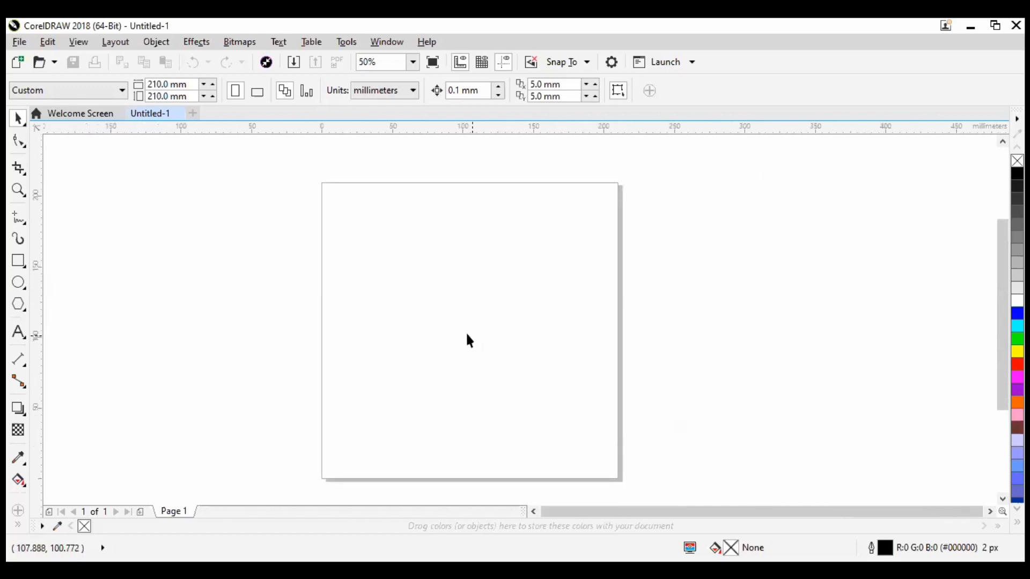
click(27, 261)
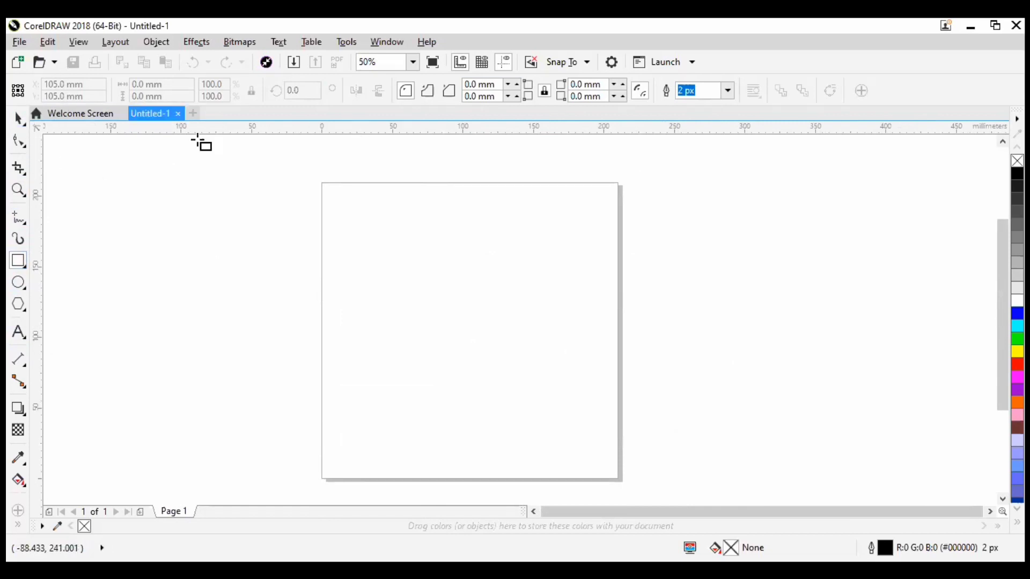
click(14, 122)
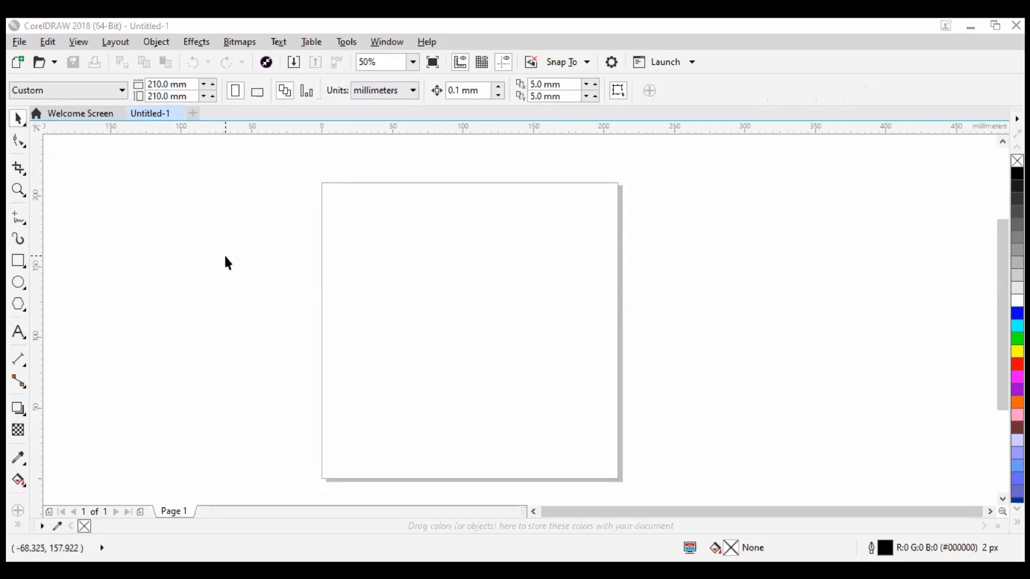
drag(225, 263, 281, 349)
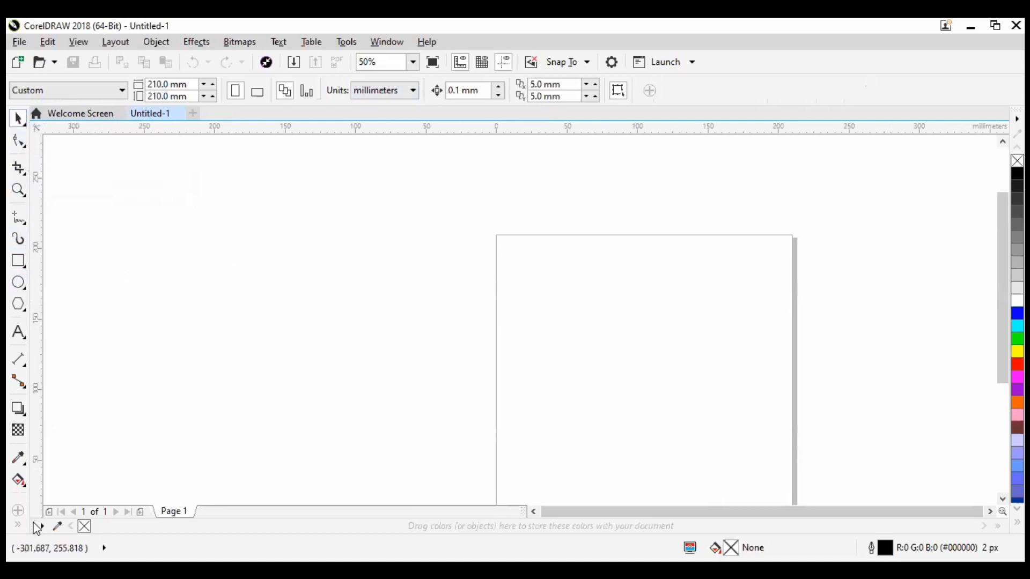
scroll(279, 343, down, 2)
scroll(392, 414, up, 2)
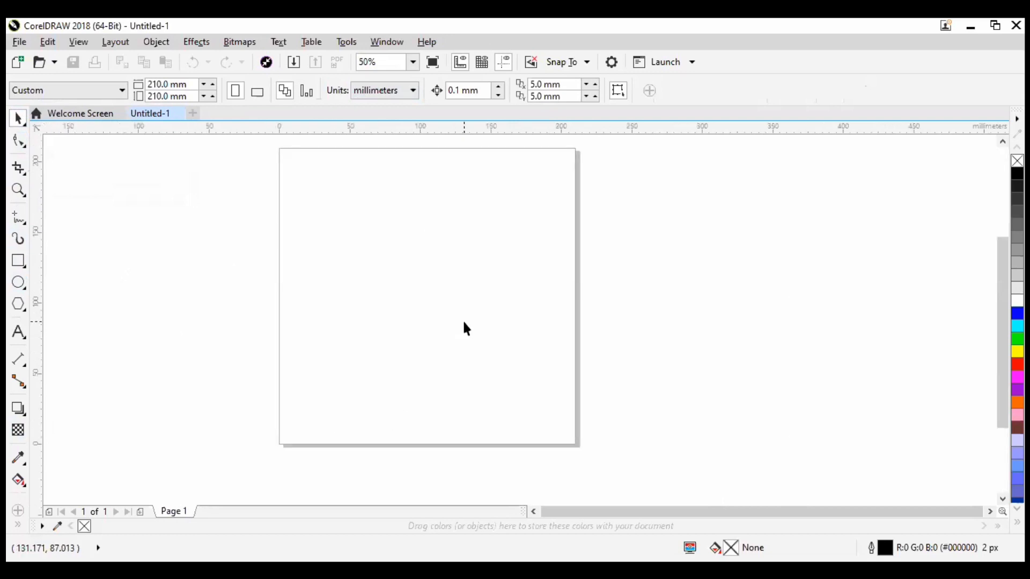
scroll(464, 329, down, 1)
scroll(454, 345, up, 1)
scroll(447, 295, down, 1)
scroll(435, 314, up, 1)
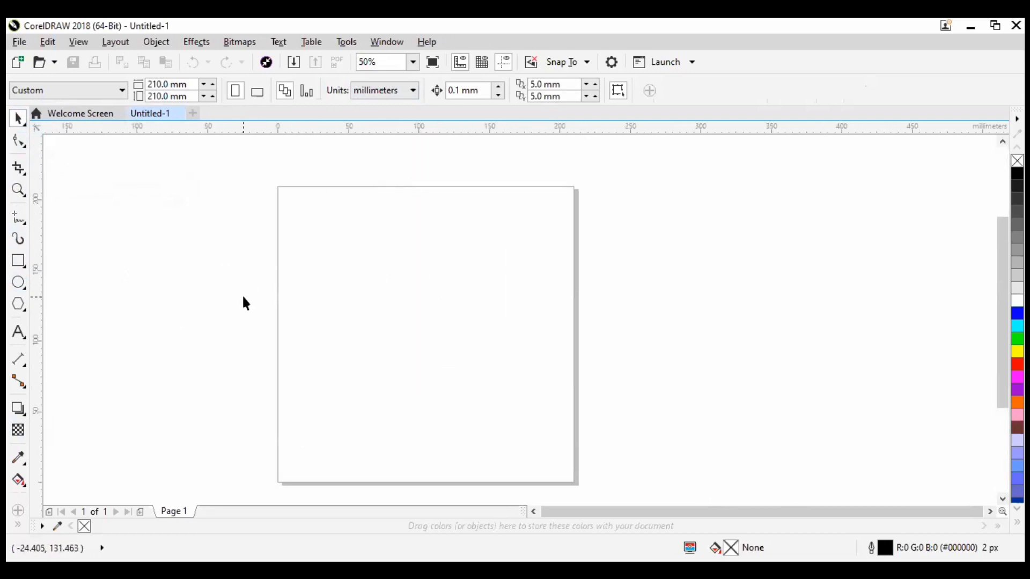
Step: Create a 210 × 210 mm rectangle matching the page, move it partly off the page, and re-centre it on the page
double_click(18, 261)
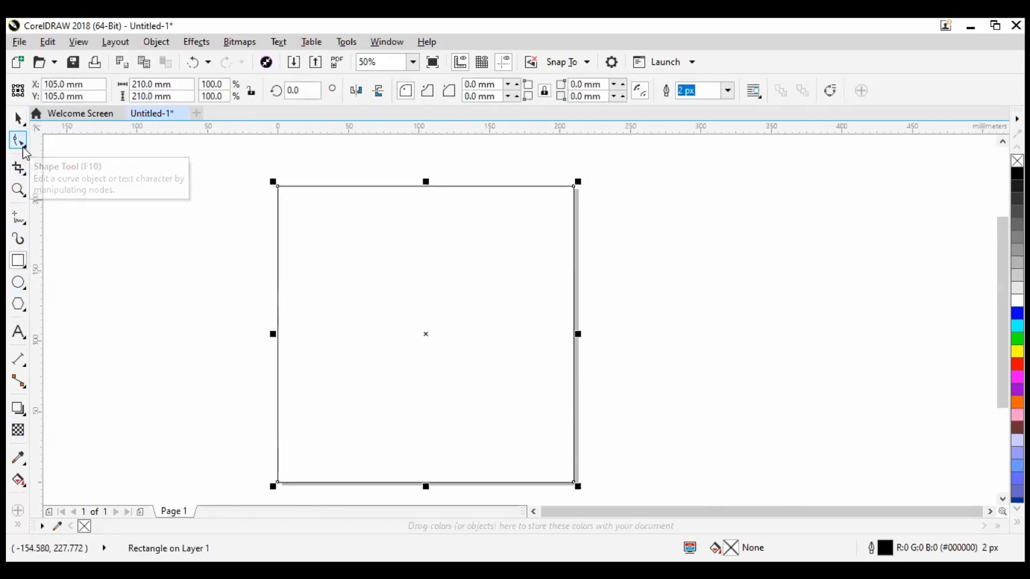
click(18, 118)
drag(391, 290, 548, 263)
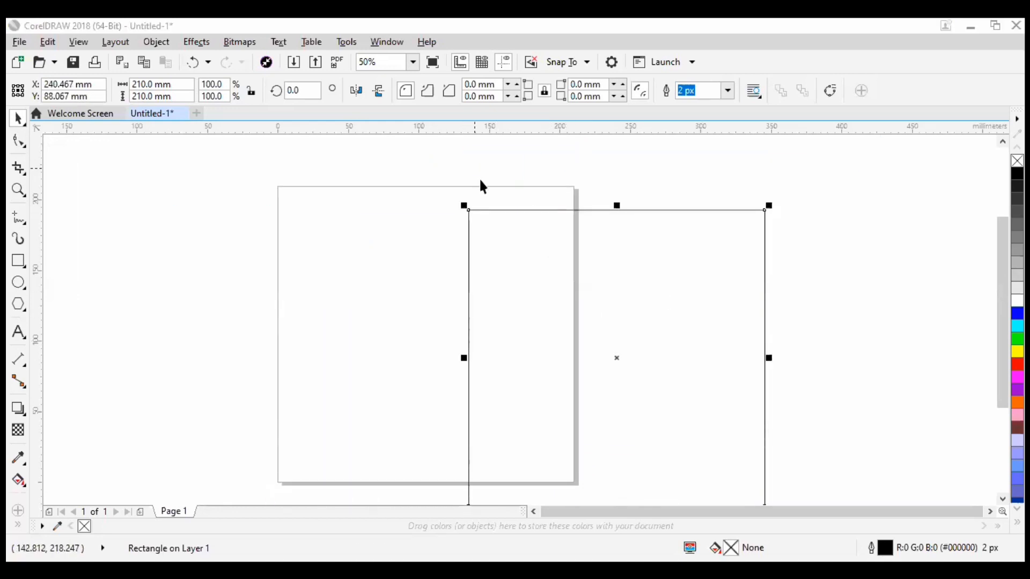
click(614, 356)
key(p)
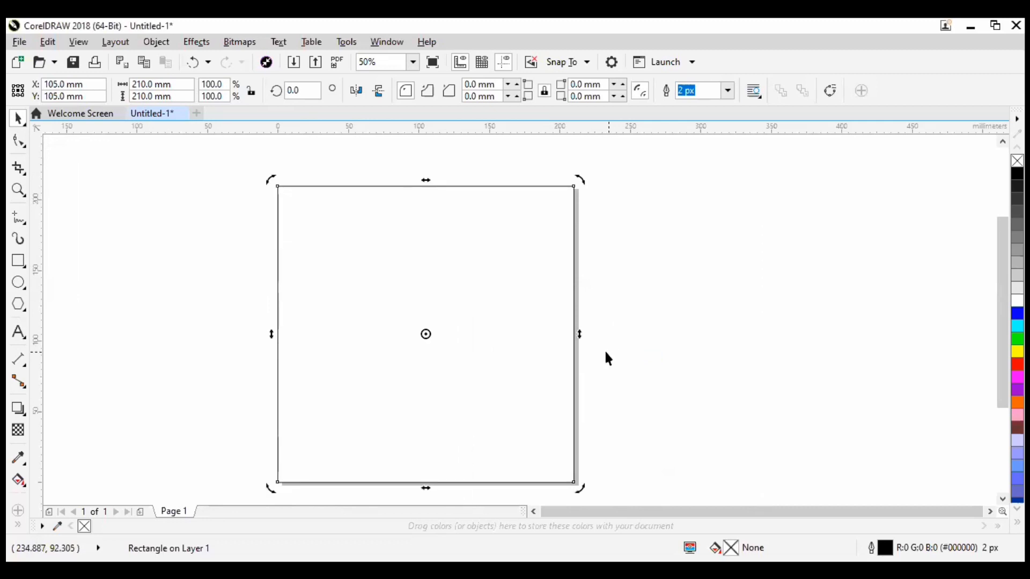
Step: Try to reshape the rectangle by its upper-left corner node with the Shape tool, and delete the rectangle
click(200, 351)
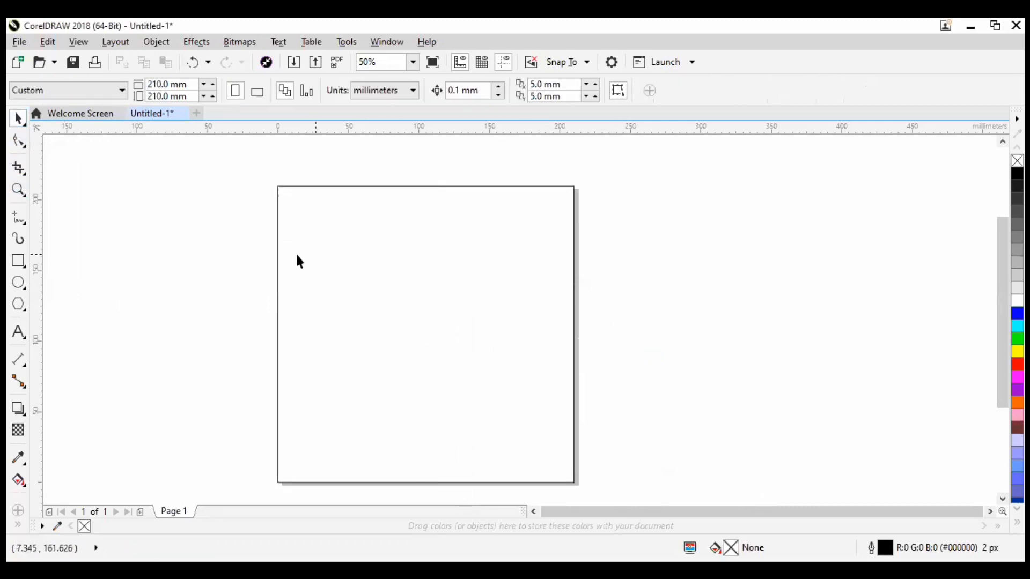
click(344, 255)
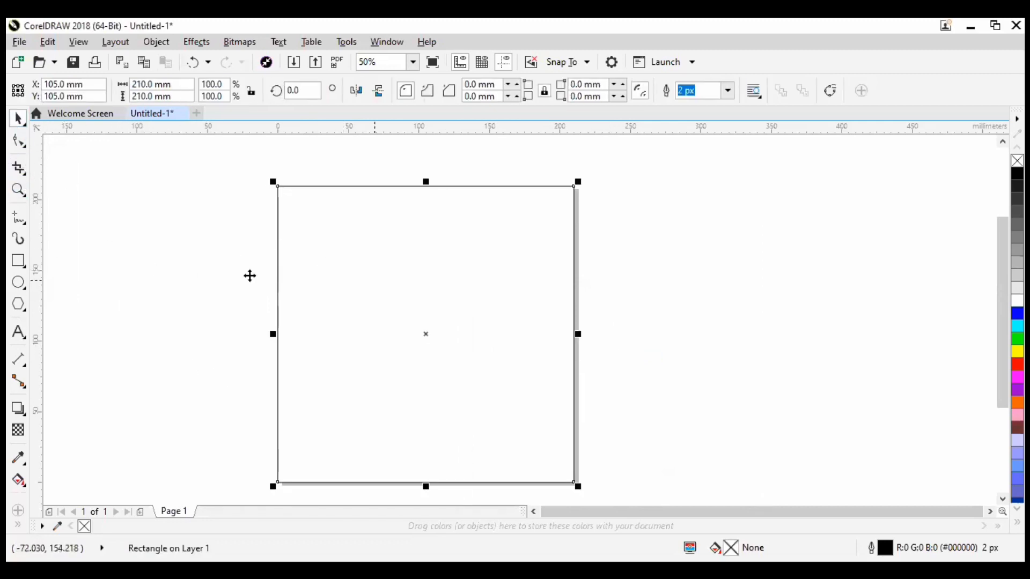
click(13, 140)
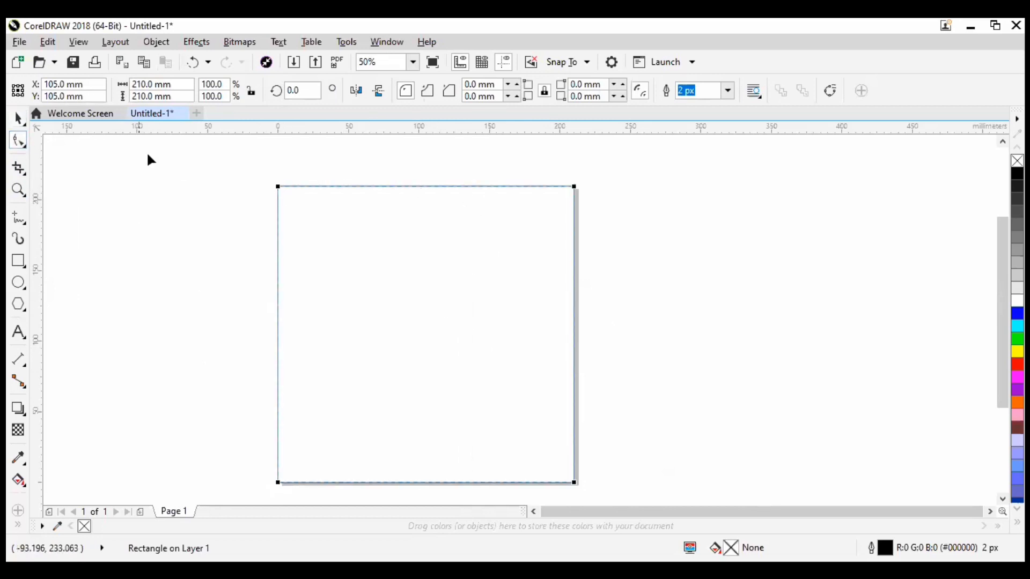
click(18, 118)
click(18, 141)
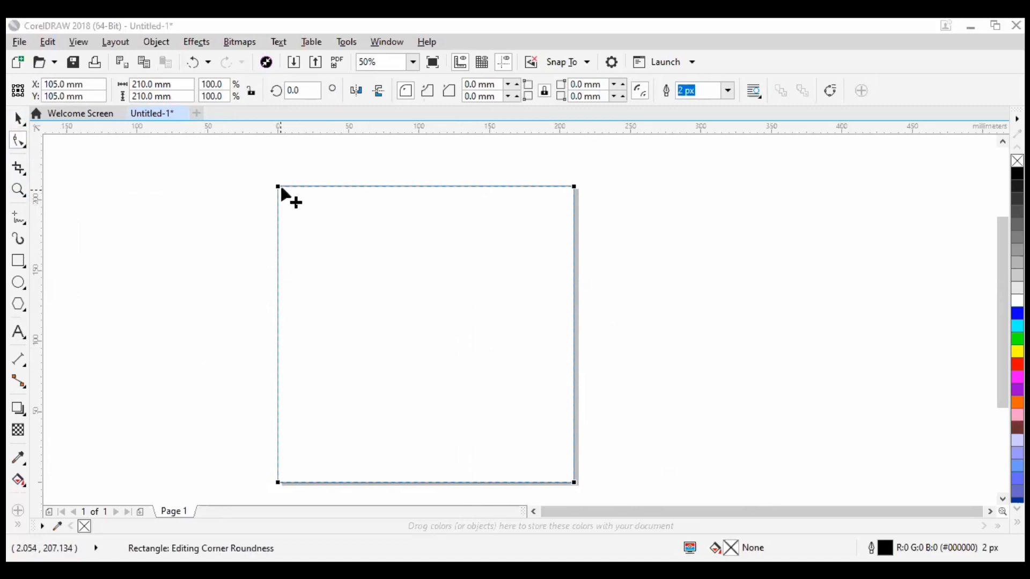
drag(277, 188, 251, 172)
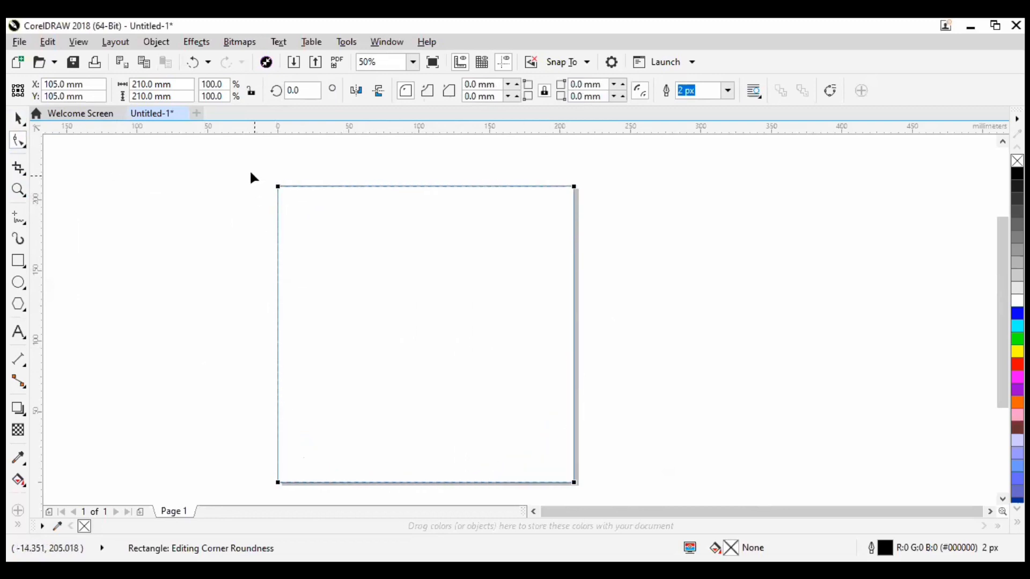
key(space)
click(590, 325)
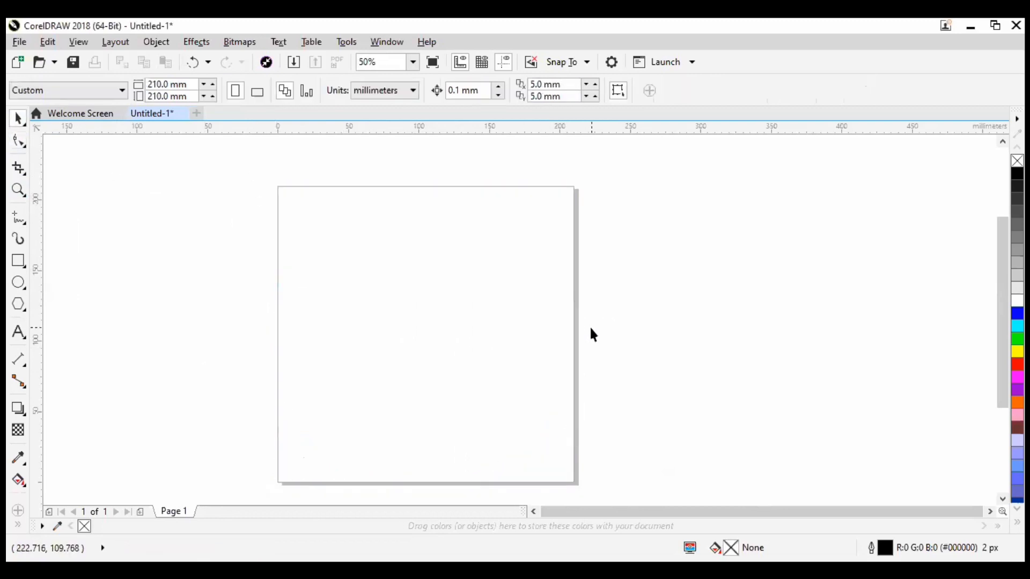
Step: Create another page-sized rectangle, show its corner nodes with the Shape tool, and delete the rectangle
double_click(18, 264)
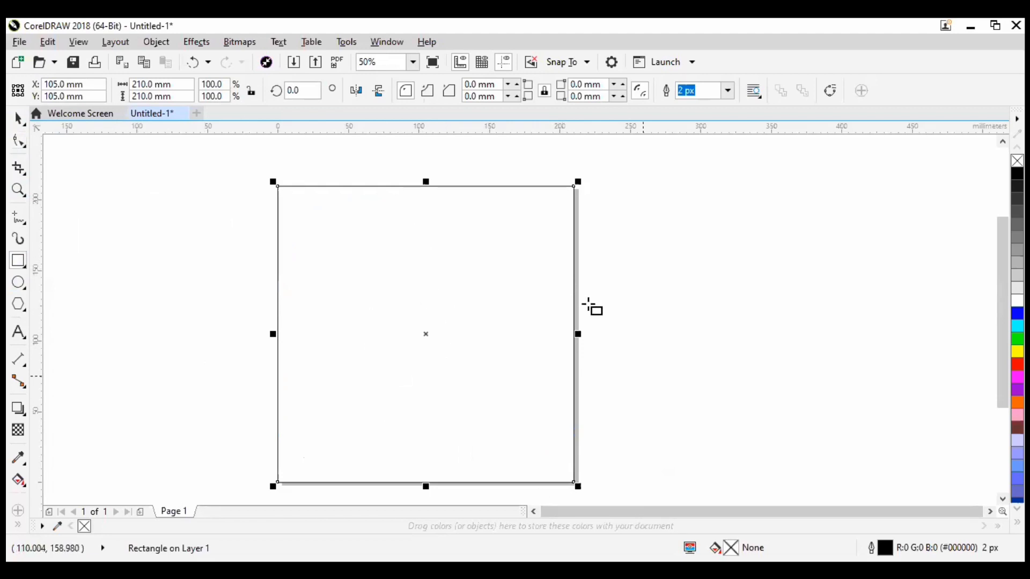
click(18, 118)
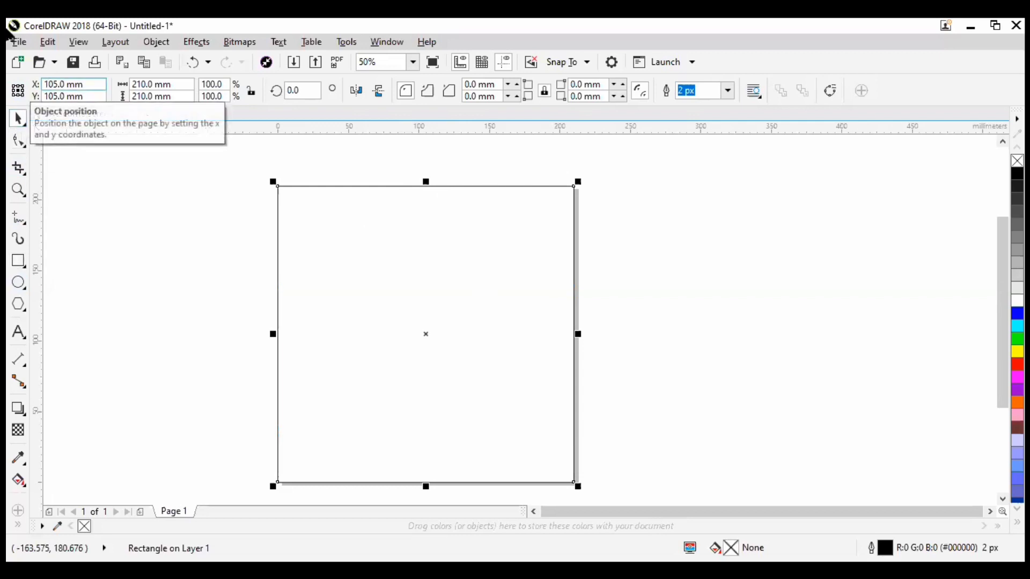
click(20, 142)
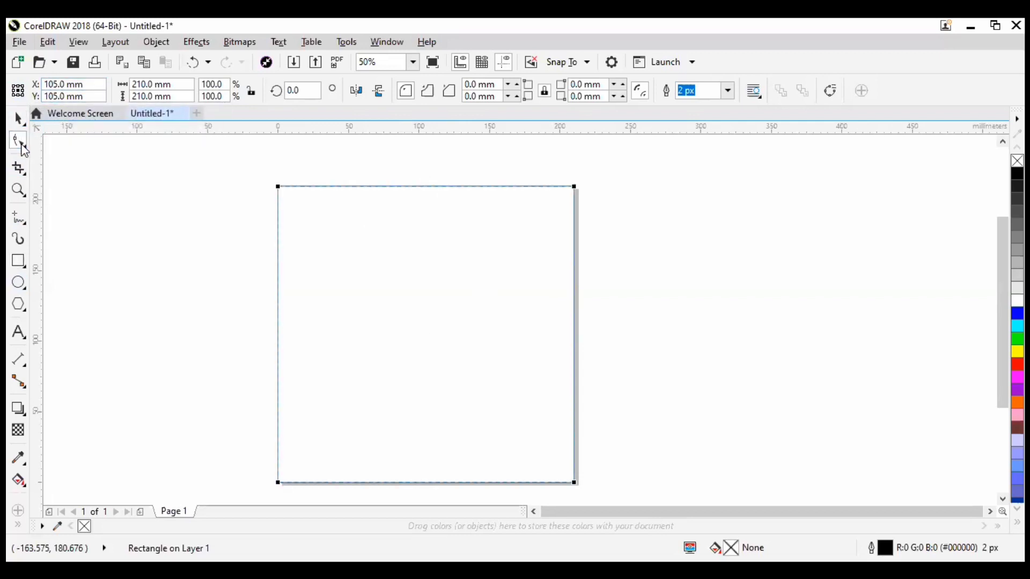
click(18, 117)
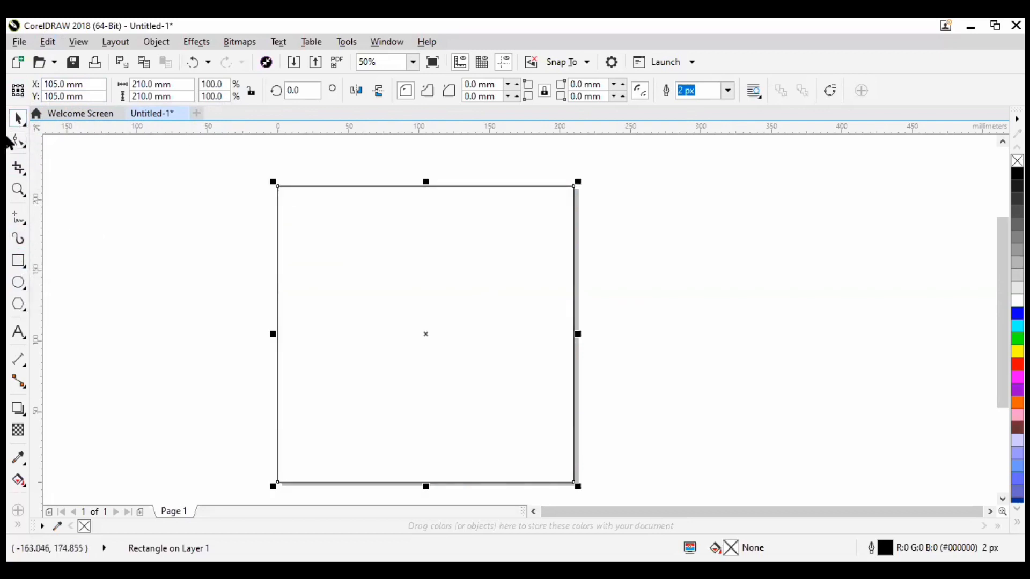
click(427, 389)
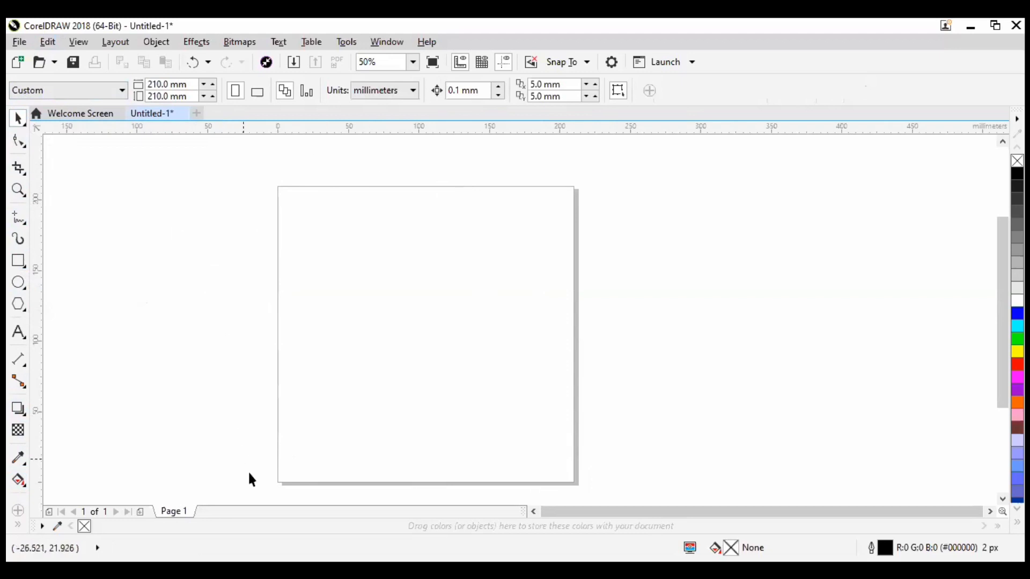
Step: Create a 210 × 210 mm rectangle that matches the page exactly and return to the Pick tool
double_click(19, 261)
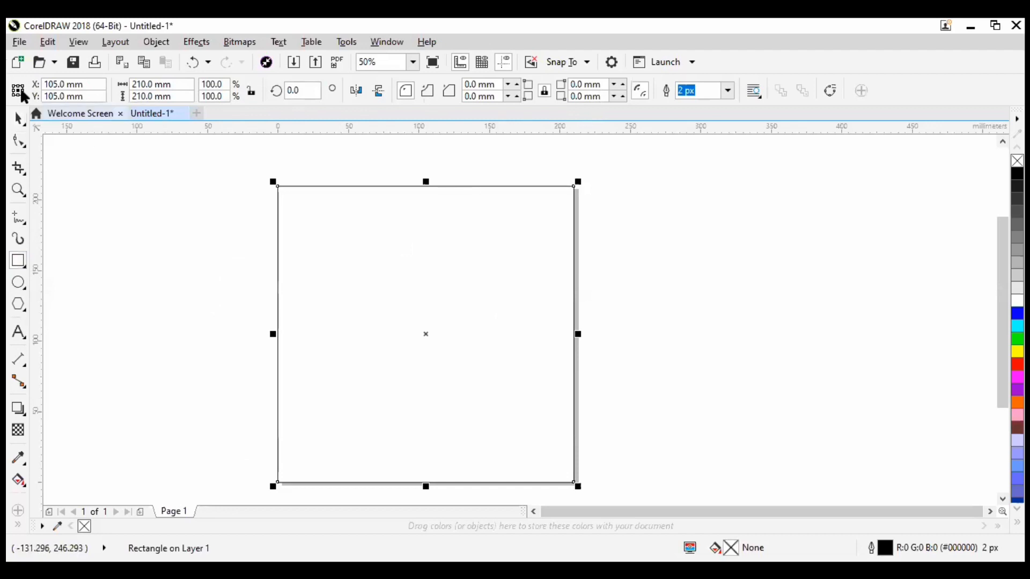
click(18, 118)
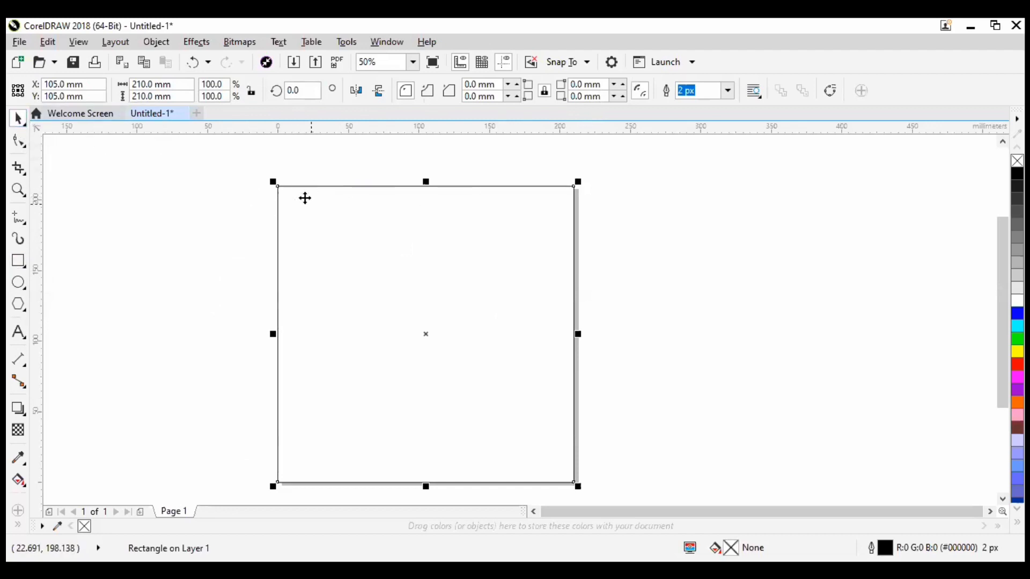
Step: Move the page-sized rectangle to both sides of the page, and centre it back on the page
drag(303, 198, 397, 191)
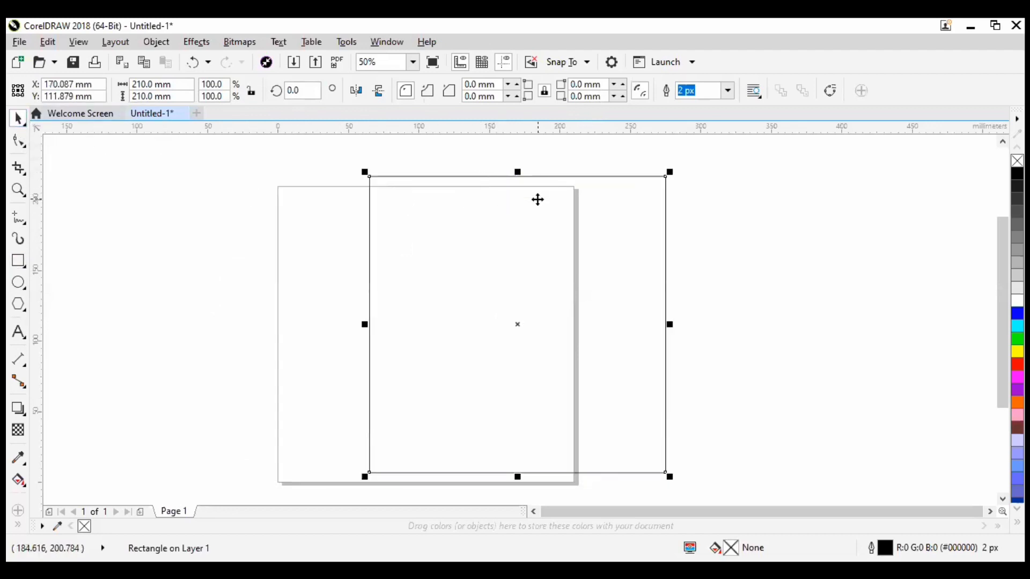
drag(514, 211, 190, 187)
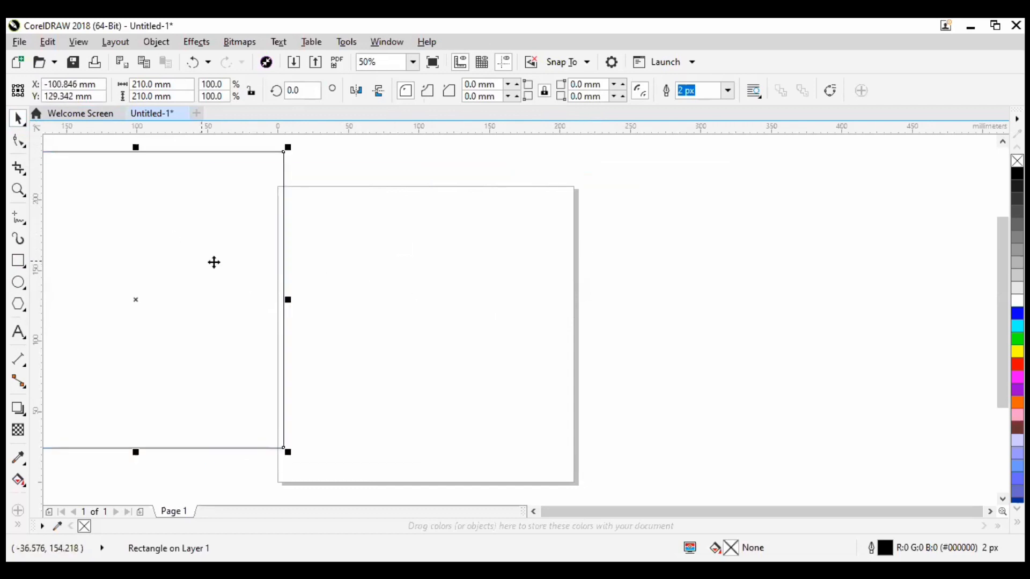
drag(214, 263, 740, 331)
mouse_move(623, 272)
mouse_down()
mouse_move(671, 242)
mouse_move(655, 248)
mouse_move(708, 280)
mouse_move(697, 207)
mouse_move(622, 280)
mouse_up()
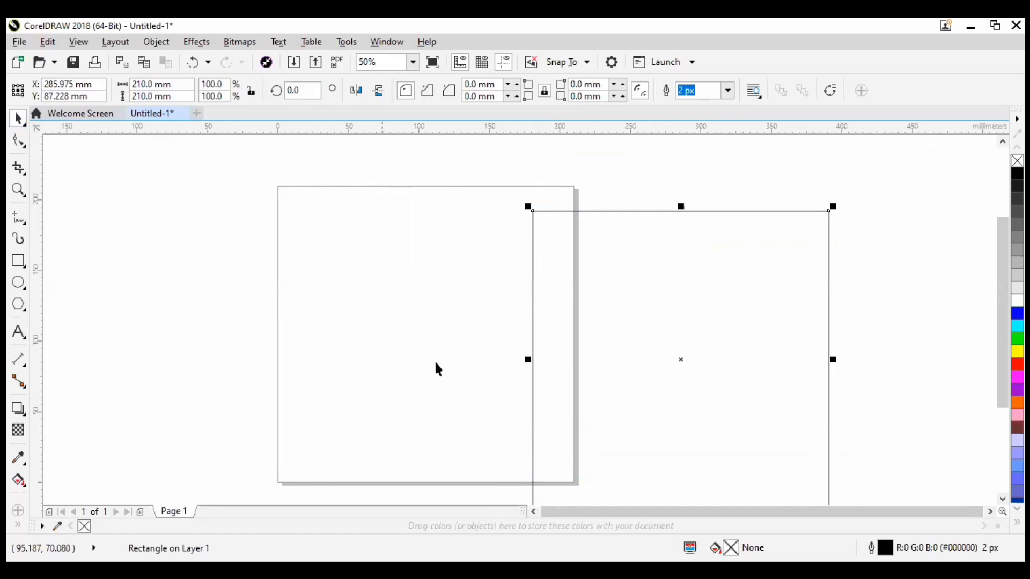
drag(551, 267, 588, 241)
click(497, 311)
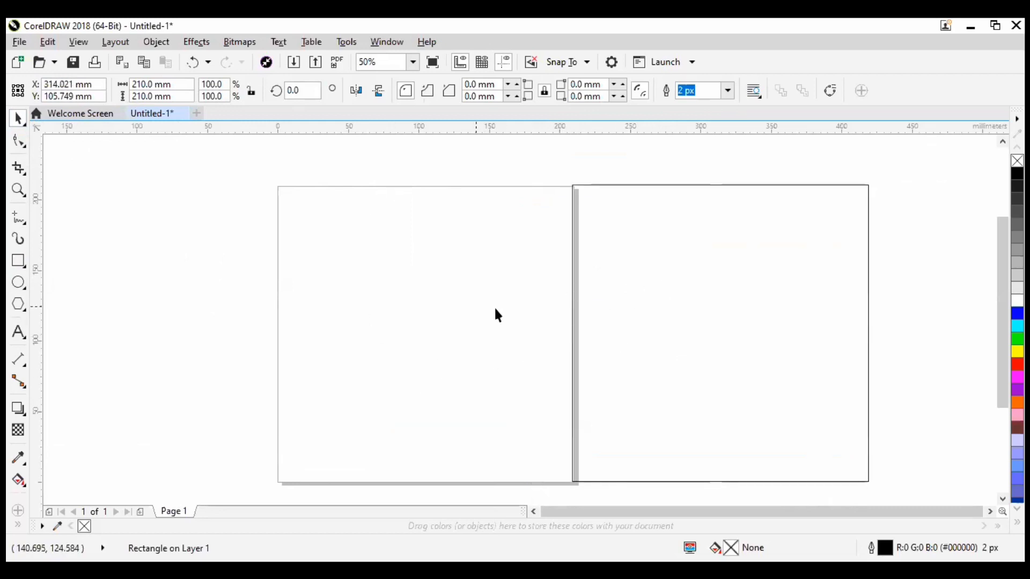
click(712, 309)
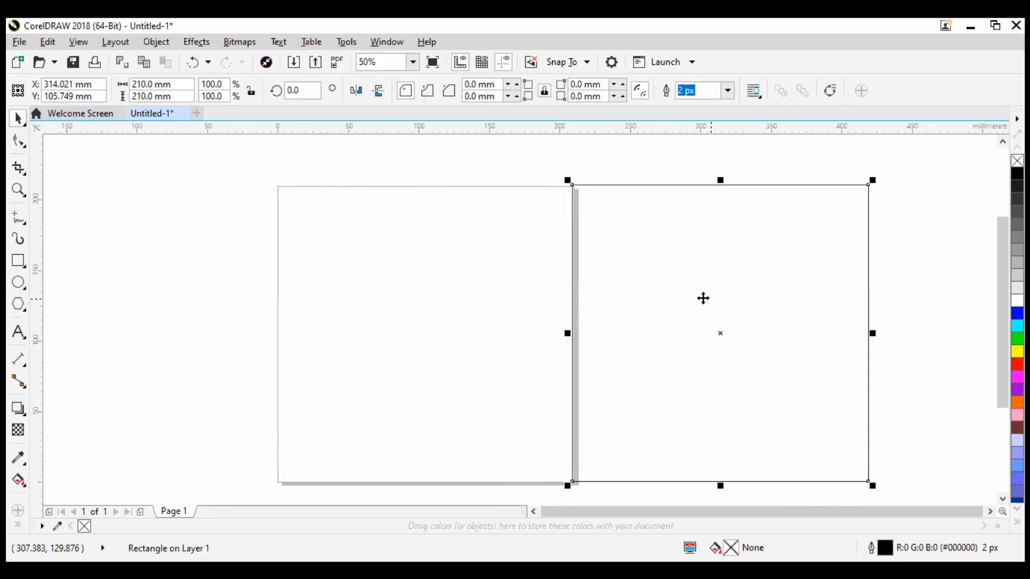
key(p)
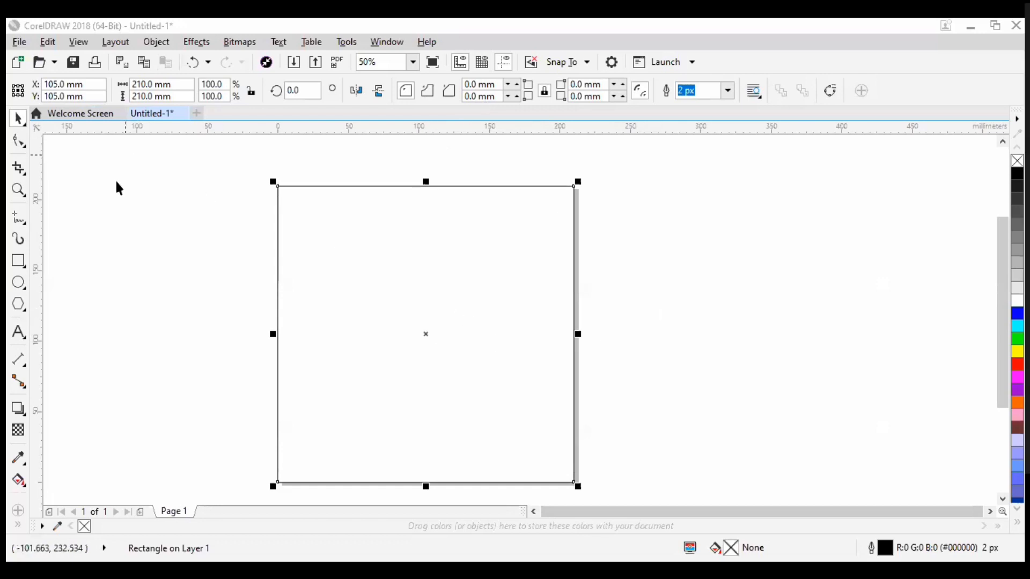
Step: Try to move the page-sized rectangle away from its centred position, and undo the move
click(489, 243)
key(ctrl+a)
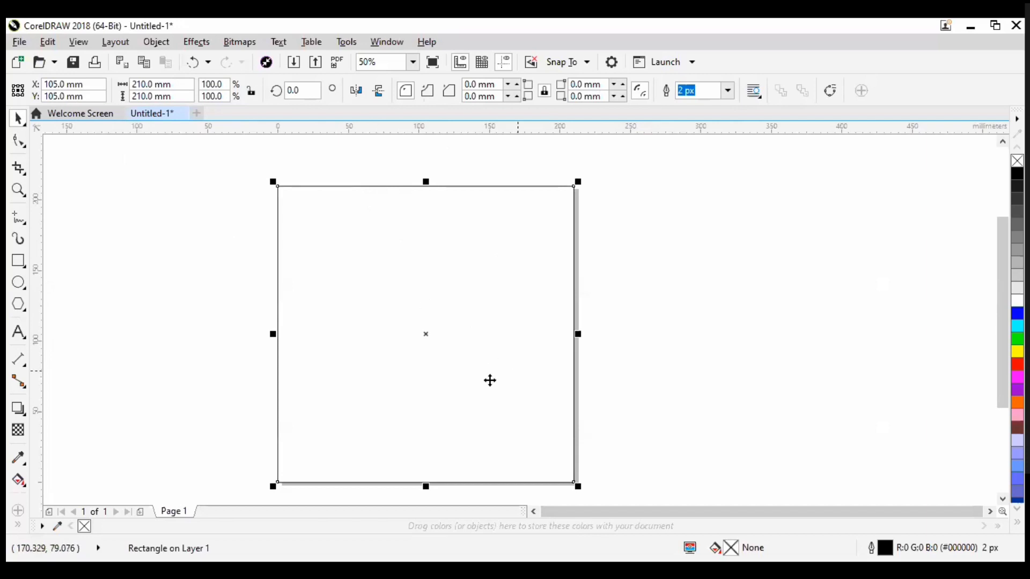
drag(513, 321, 672, 297)
key(Escape)
scroll(633, 363, down, 1)
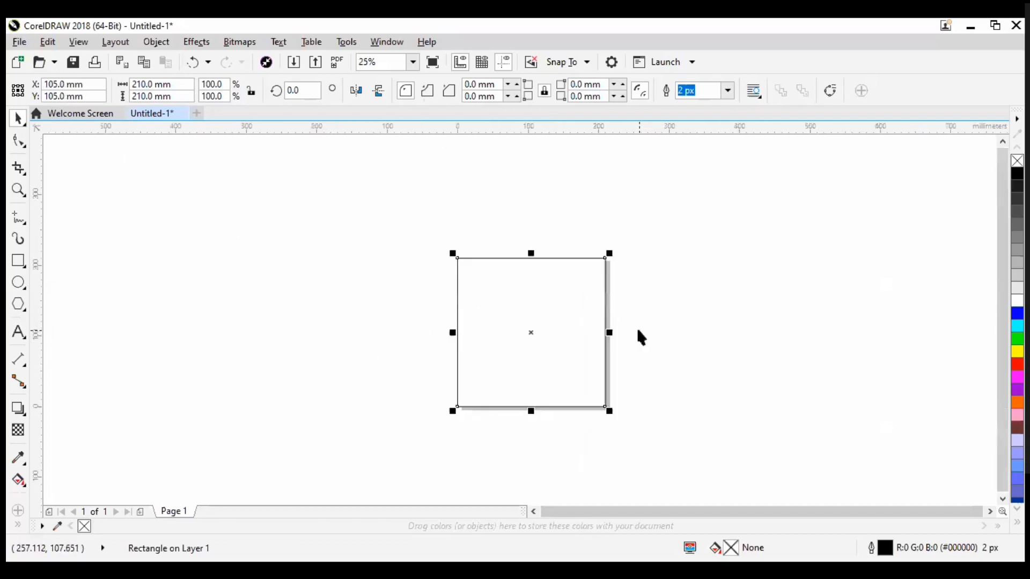
scroll(522, 347, up, 2)
scroll(378, 332, down, 2)
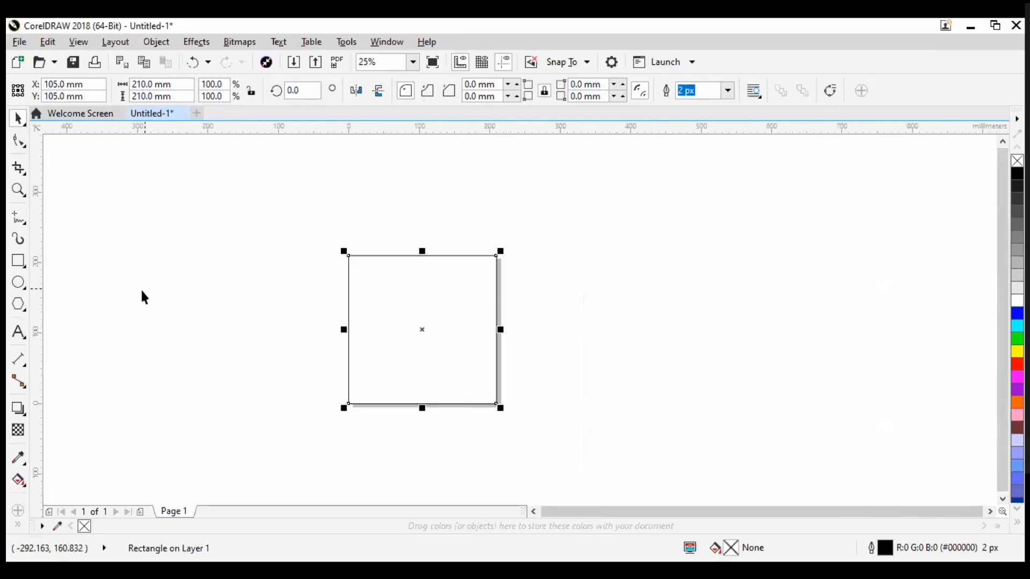
scroll(413, 341, up, 1)
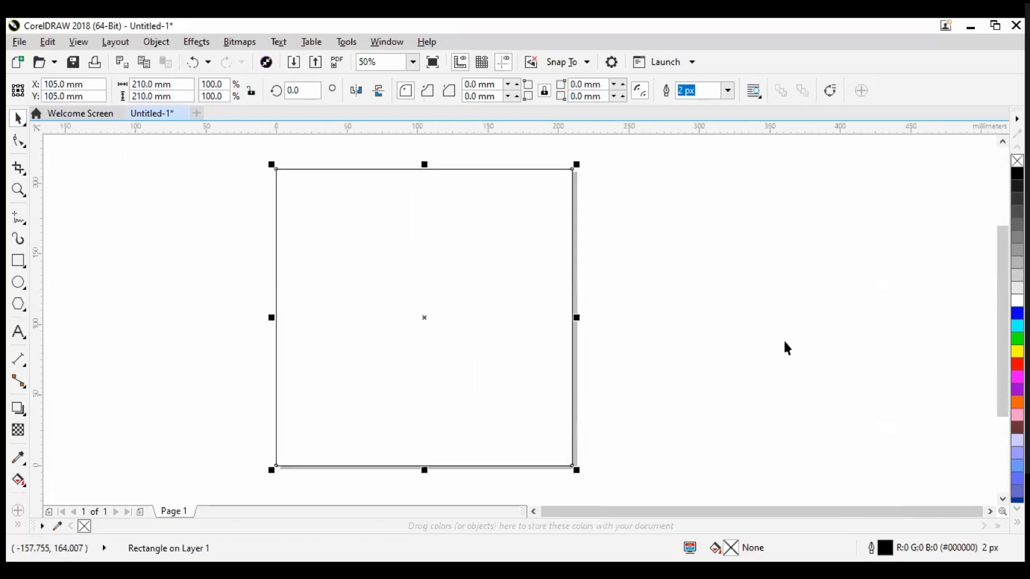
click(177, 304)
drag(441, 263, 492, 304)
key(ctrl+z)
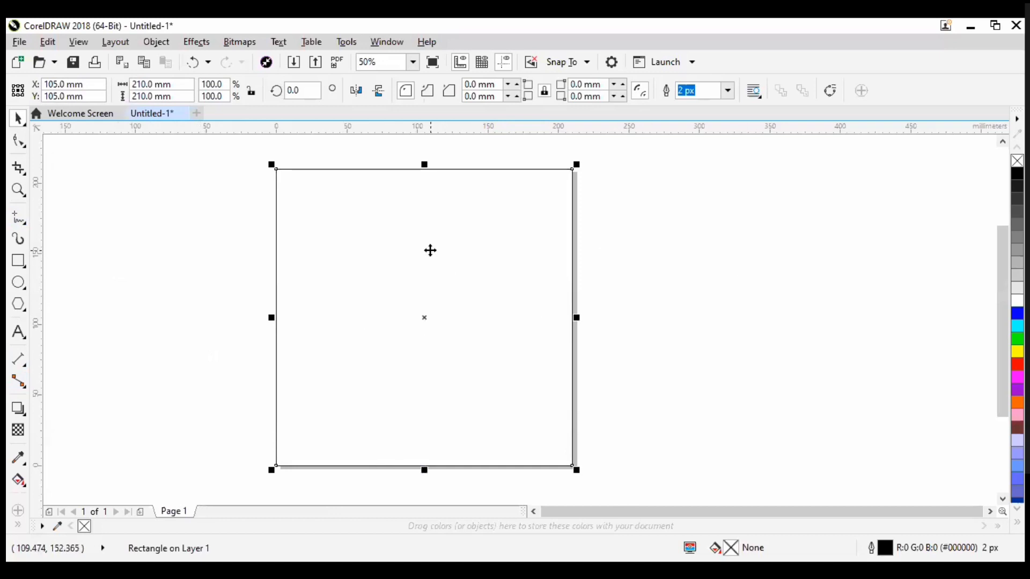
Step: Examine the page-sized rectangle, its centre and its lower edge at zoom levels between 12% and 50%
scroll(424, 298, down, 3)
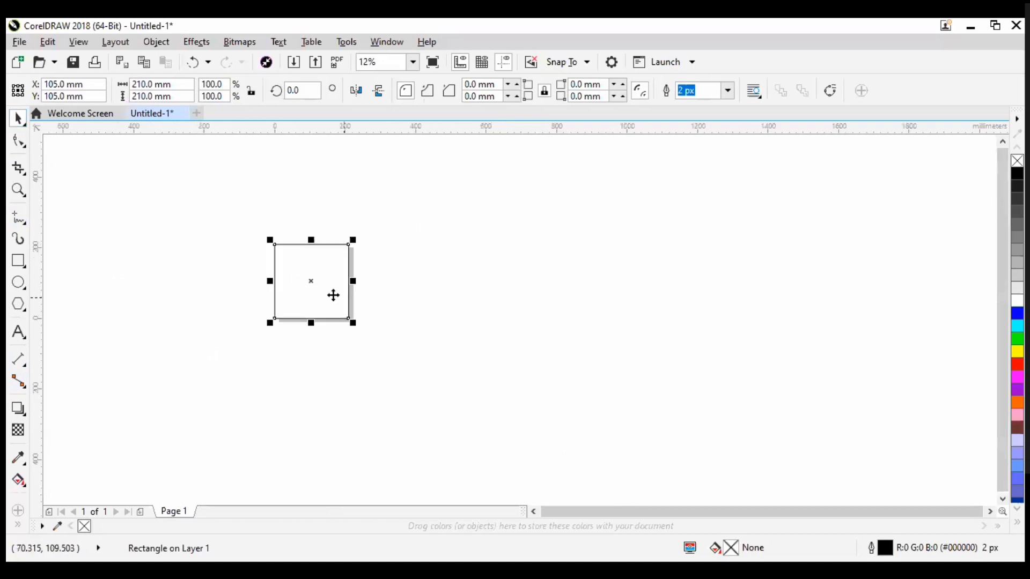
scroll(467, 321, up, 2)
scroll(485, 288, down, 1)
scroll(515, 313, up, 1)
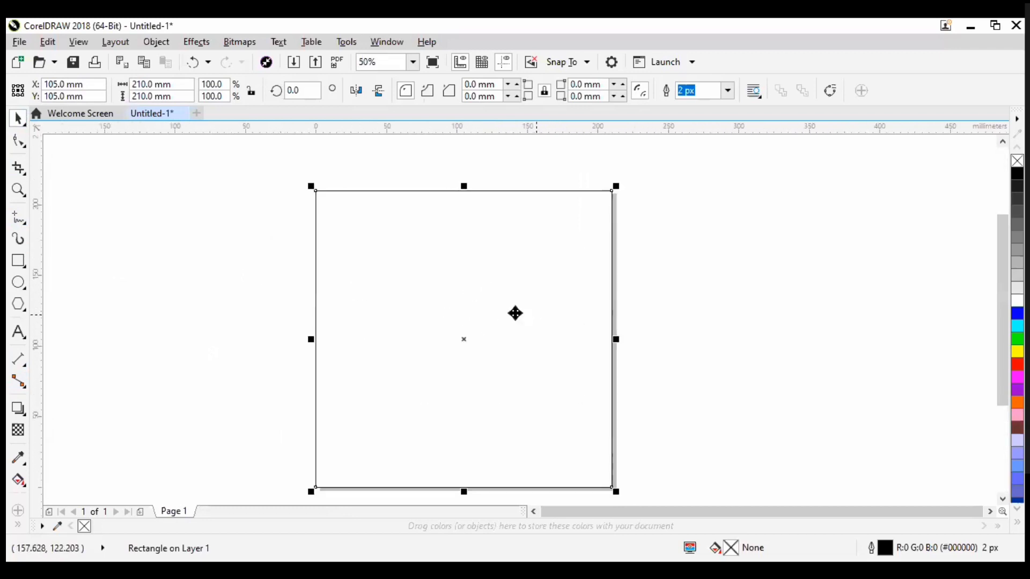
scroll(492, 285, down, 1)
scroll(477, 312, up, 1)
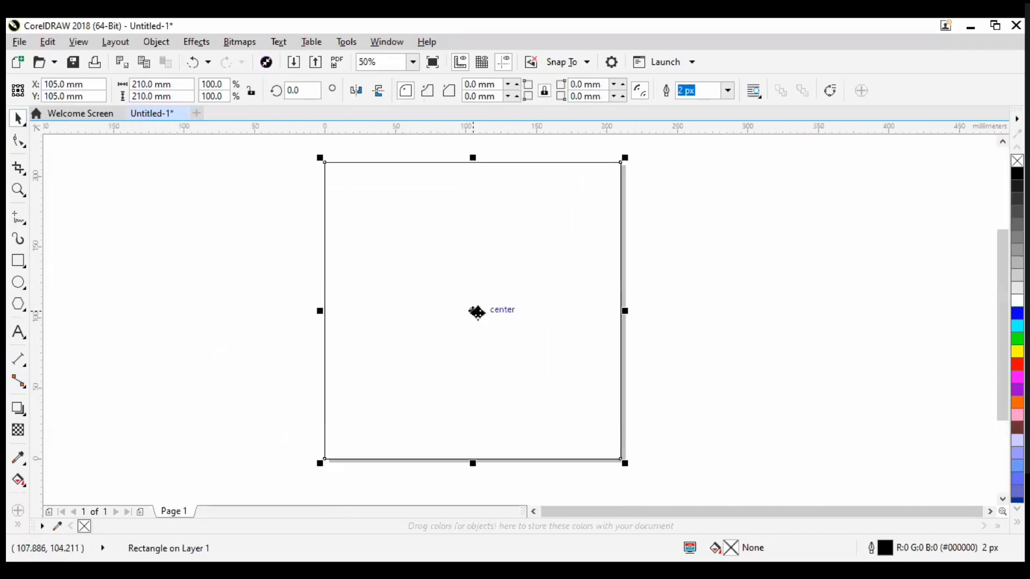
scroll(473, 312, up, 1)
scroll(473, 313, down, 2)
scroll(473, 312, up, 1)
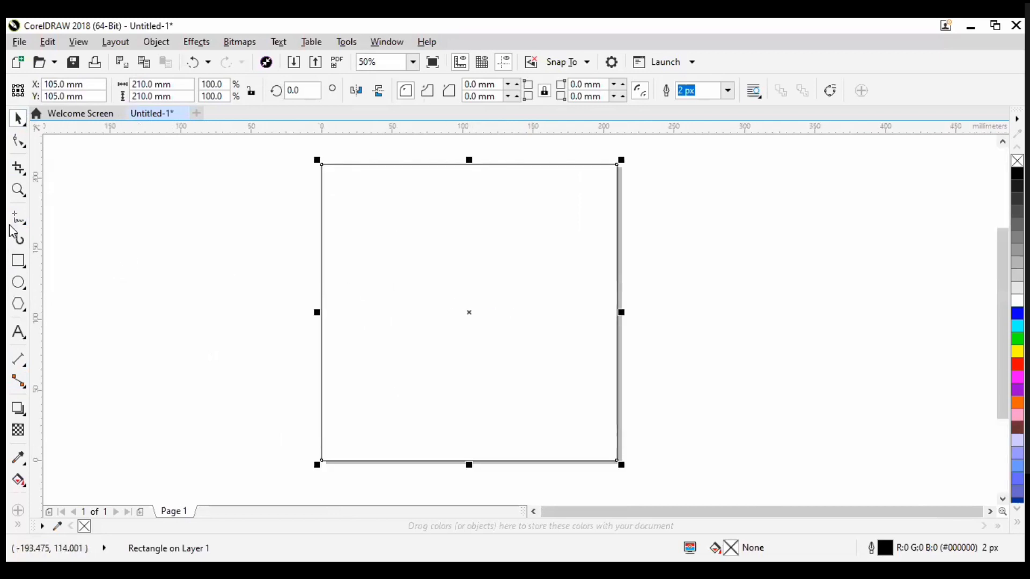
scroll(341, 292, down, 2)
scroll(375, 338, up, 2)
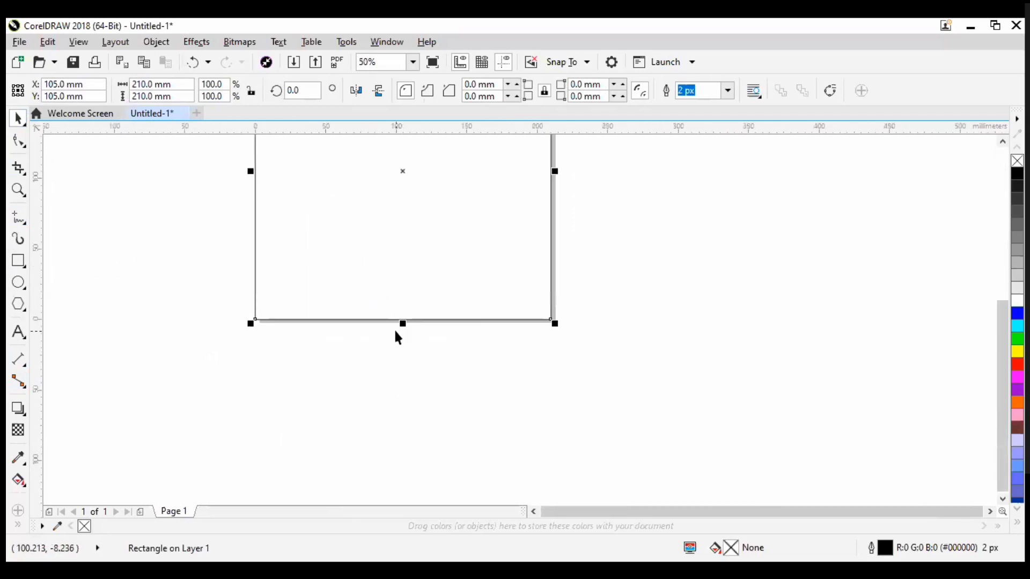
scroll(402, 365, down, 2)
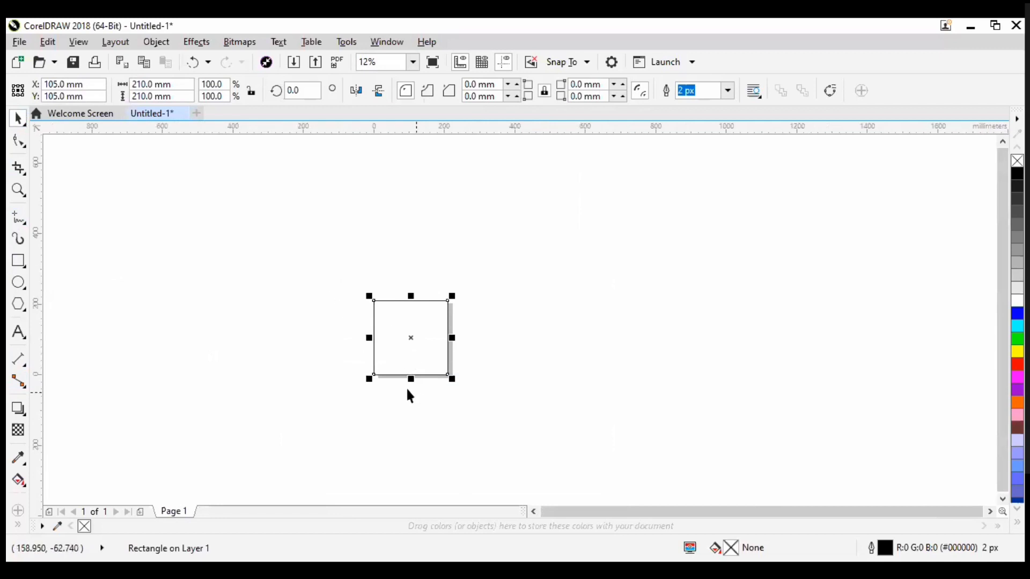
scroll(407, 389, up, 2)
scroll(419, 386, down, 1)
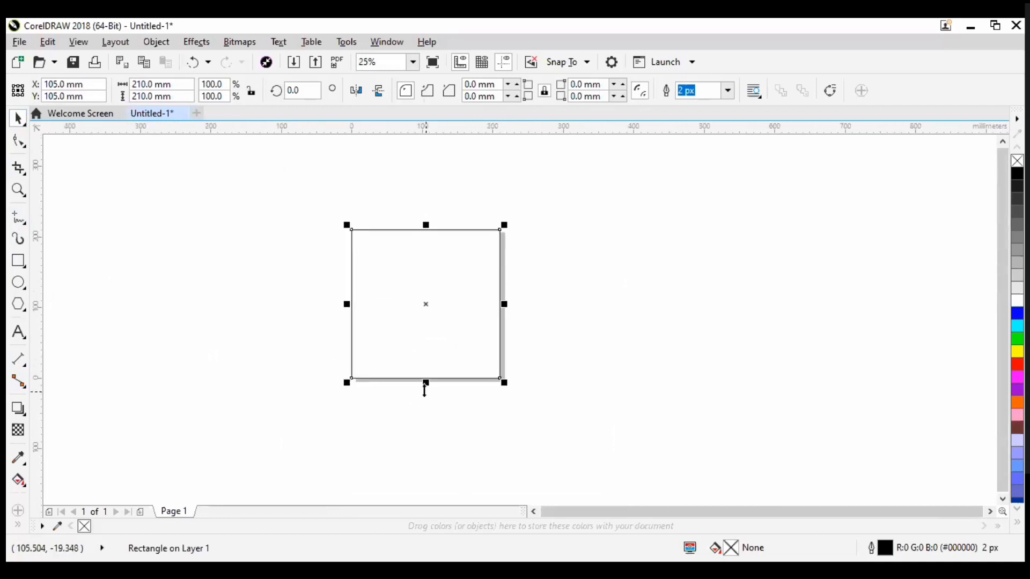
scroll(413, 322, up, 1)
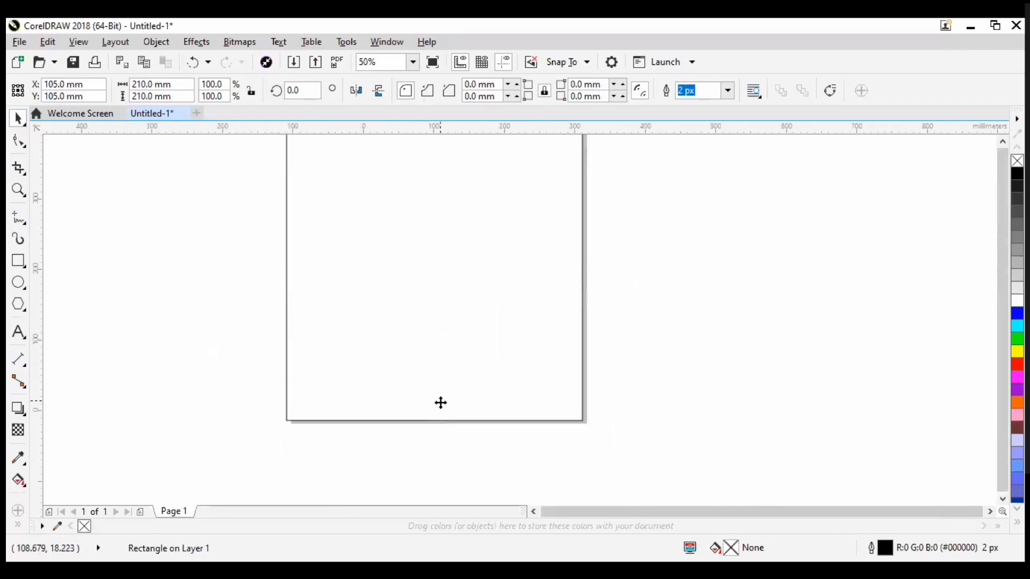
scroll(440, 403, down, 1)
scroll(439, 335, up, 1)
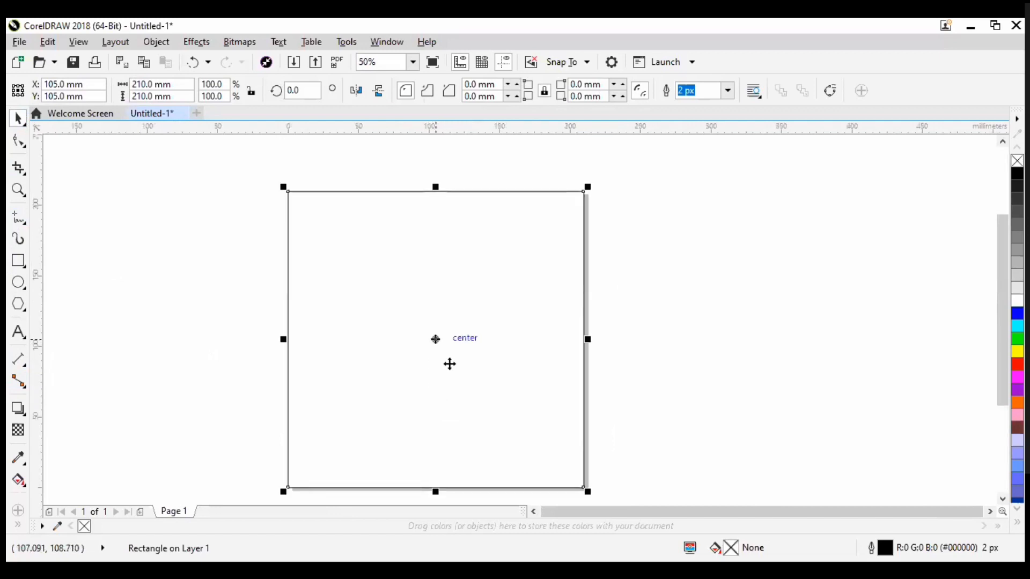
scroll(438, 332, down, 1)
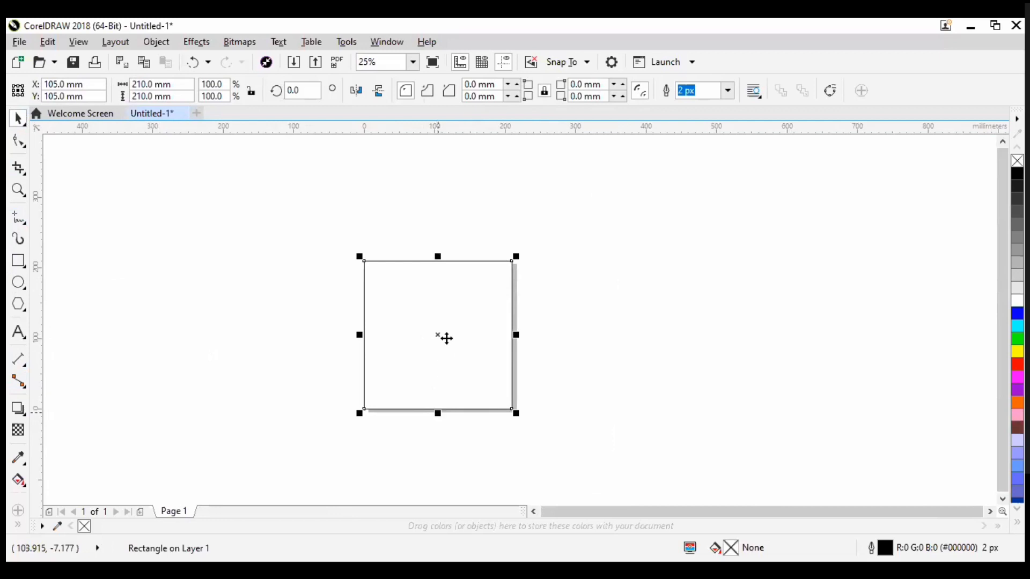
Step: Stretch the rectangle upward from its top midpoint to a height of about 336 mm, and undo the stretch
click(552, 332)
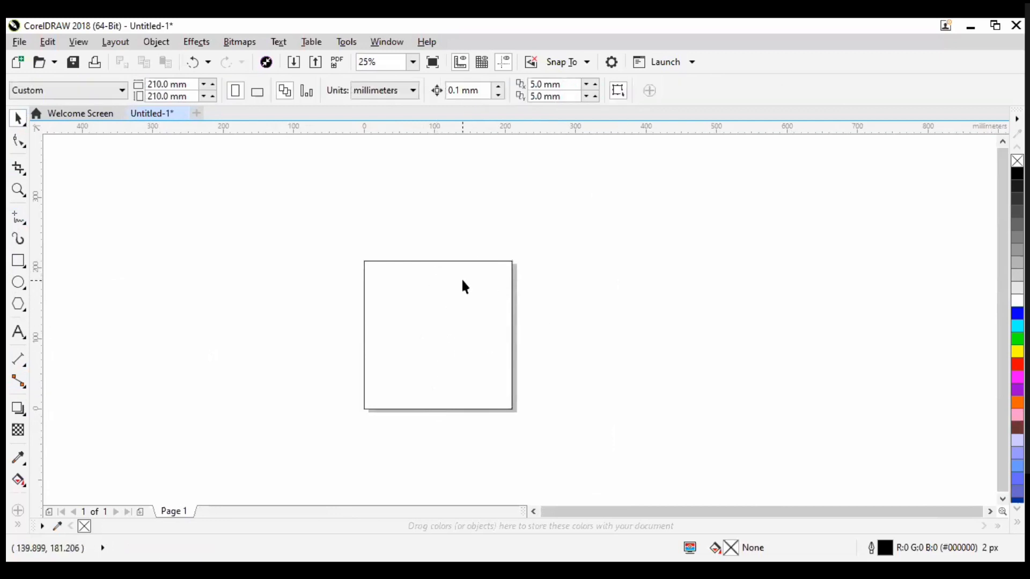
click(414, 320)
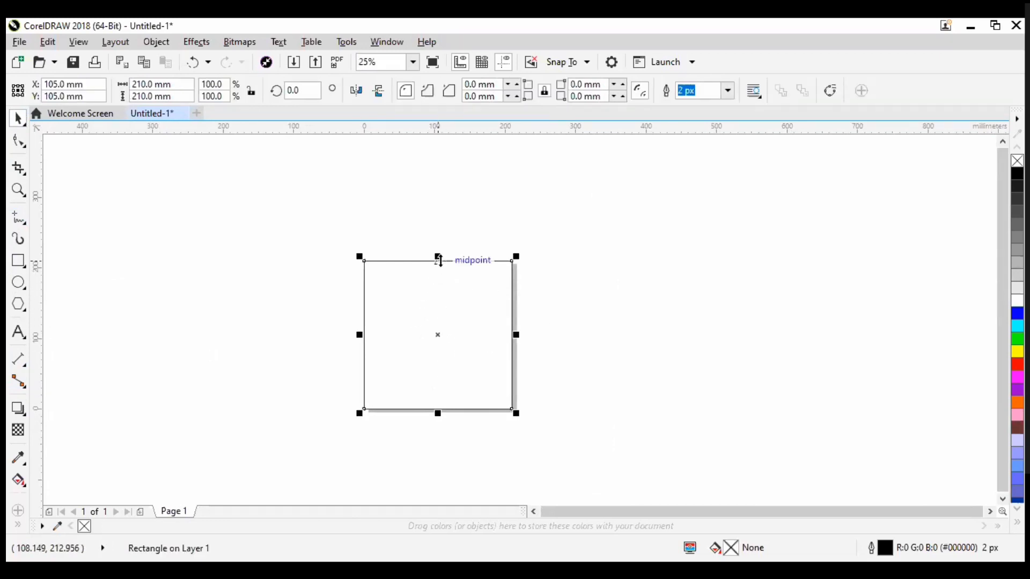
mouse_move(439, 260)
mouse_down()
mouse_move(439, 248)
mouse_move(439, 260)
mouse_up()
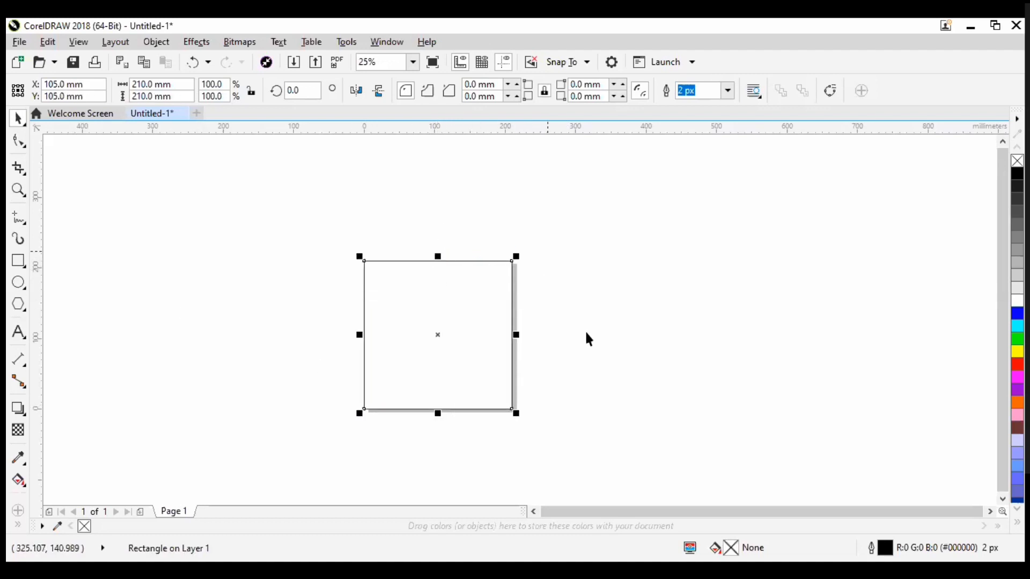
click(685, 358)
click(443, 336)
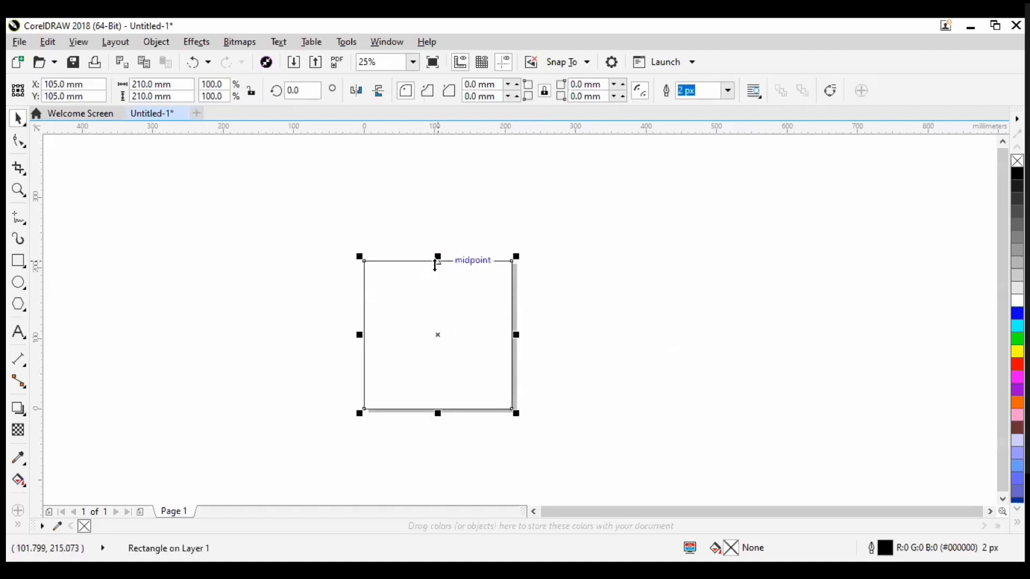
drag(438, 258, 443, 166)
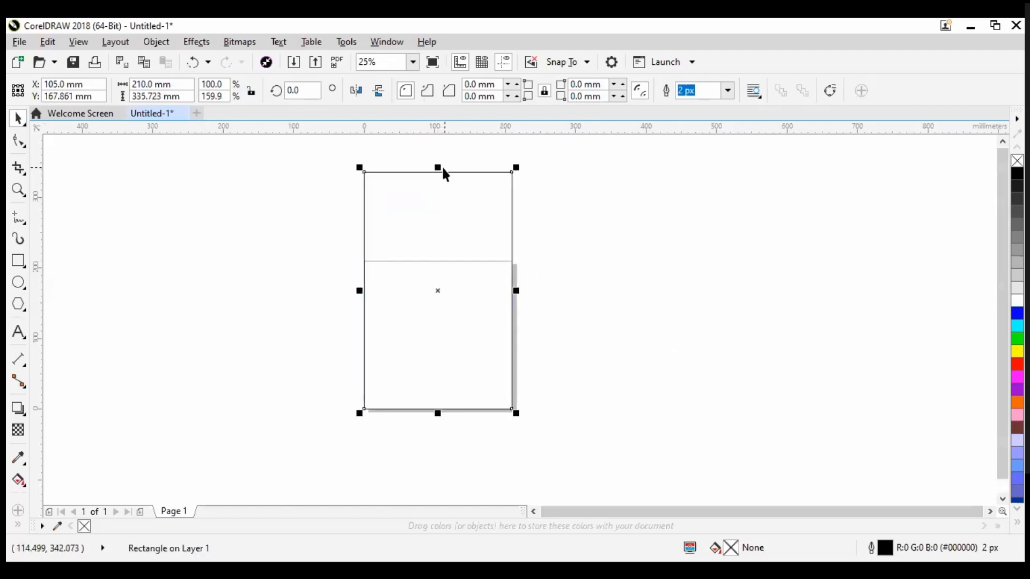
key(ctrl+z)
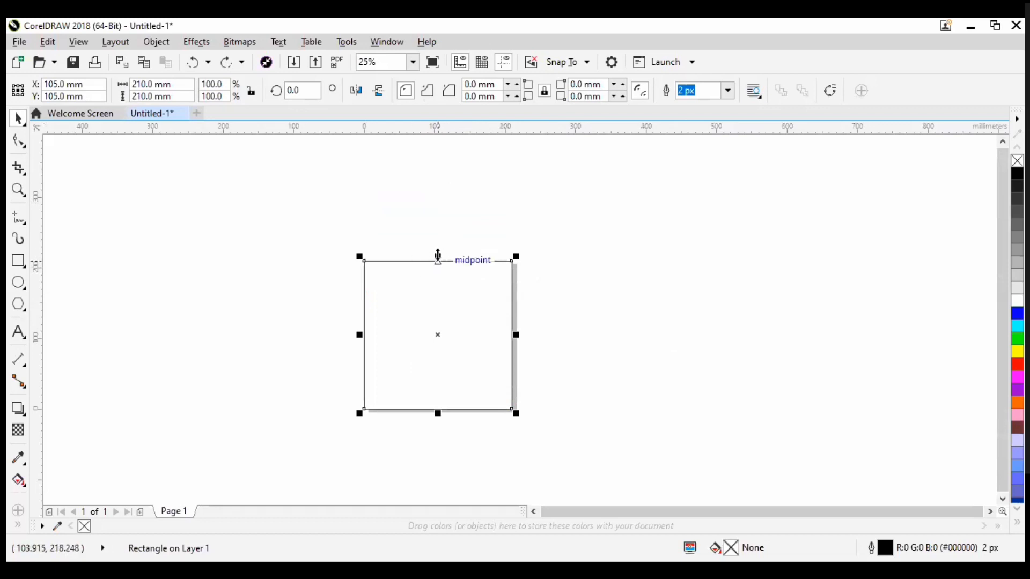
Step: Stretch the rectangle's height symmetrically about its centre to about 379 mm, and deselect it
drag(438, 256, 438, 196)
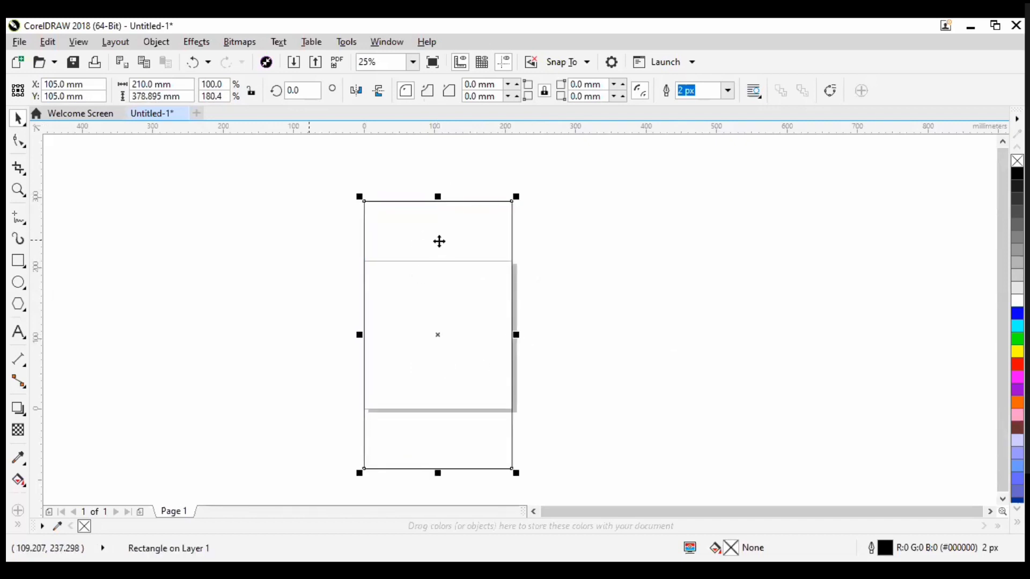
click(465, 336)
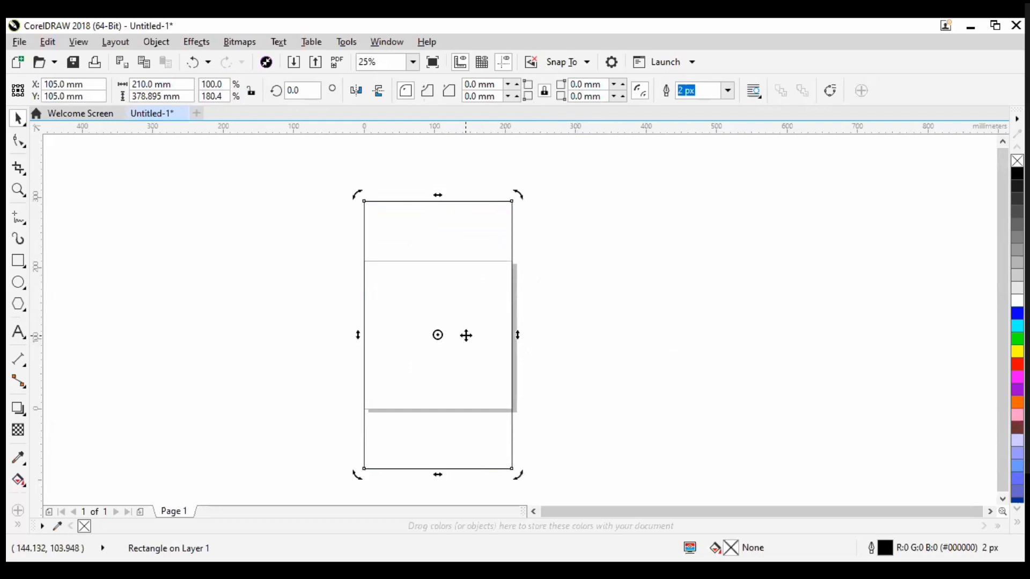
click(589, 335)
scroll(434, 322, down, 2)
scroll(434, 327, up, 2)
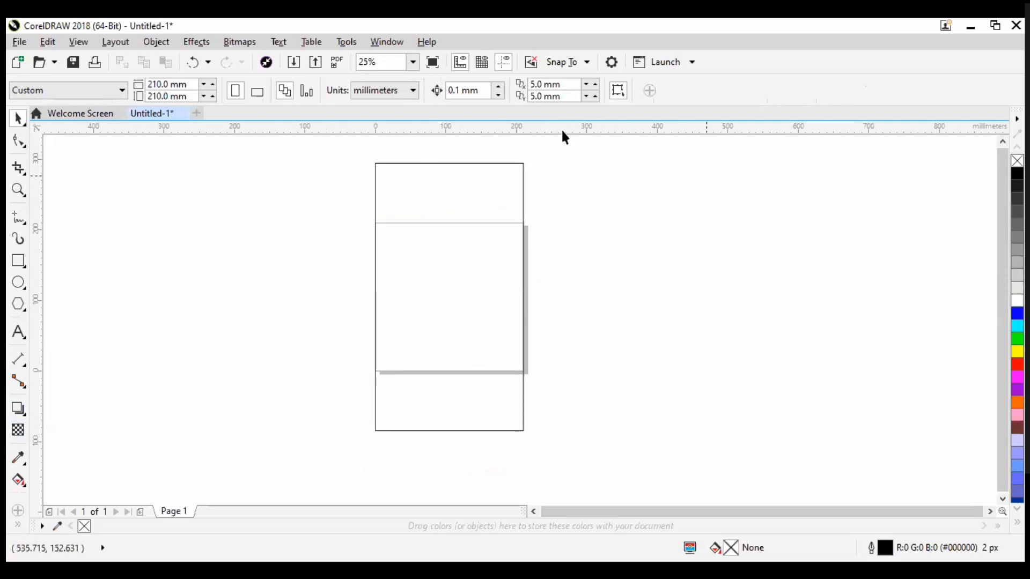
Step: Fill the stretched rectangle with Yellow (#FFFF00) from the colour palette
click(458, 296)
scroll(631, 376, down, 2)
scroll(621, 395, up, 2)
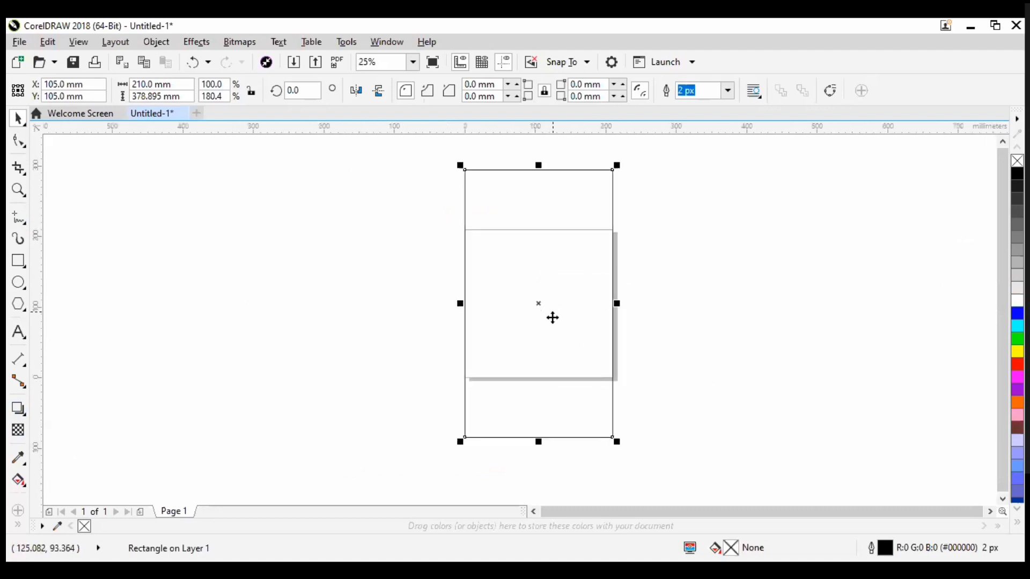
scroll(361, 340, down, 1)
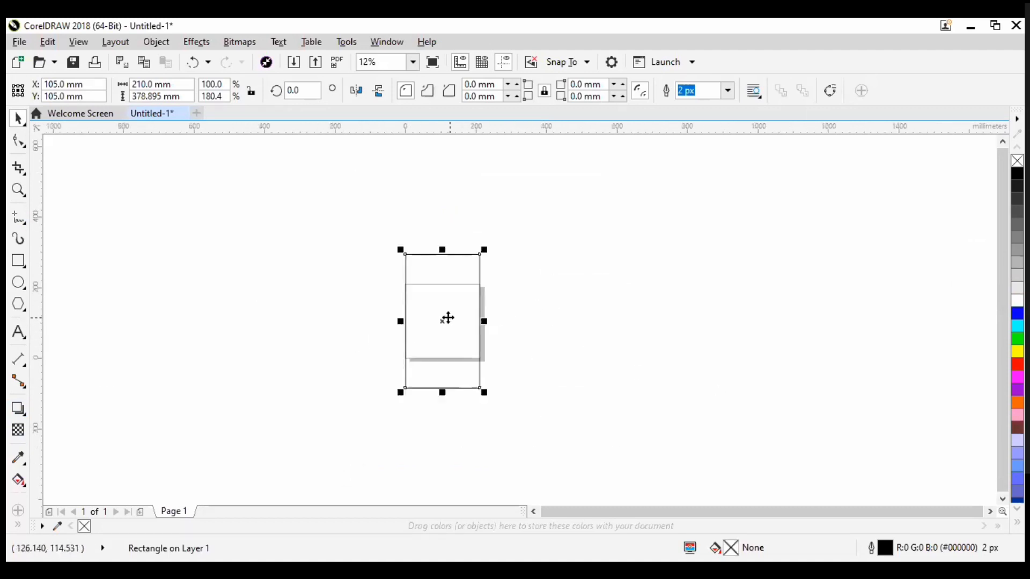
scroll(446, 319, up, 1)
scroll(406, 331, up, 1)
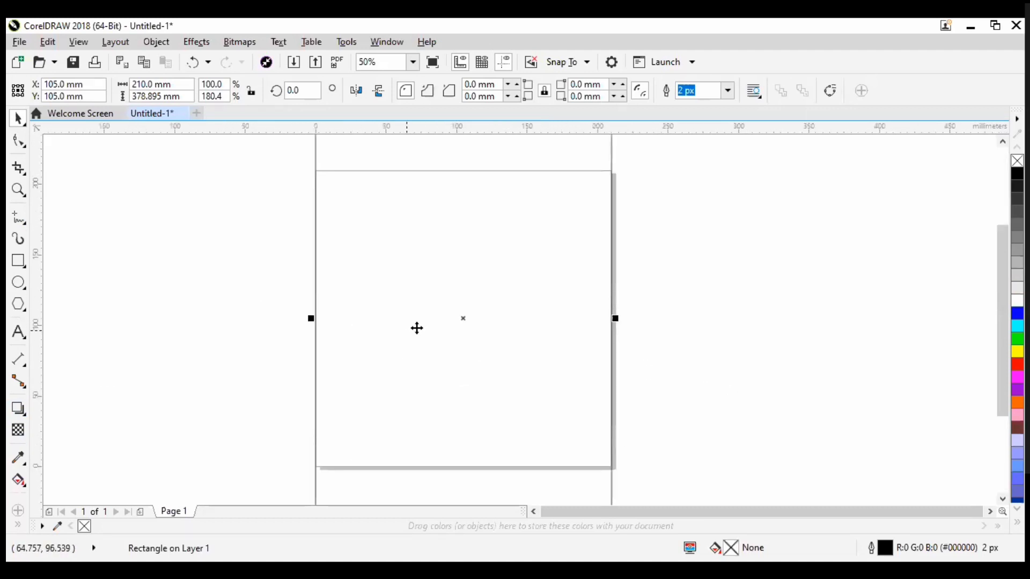
scroll(417, 328, down, 1)
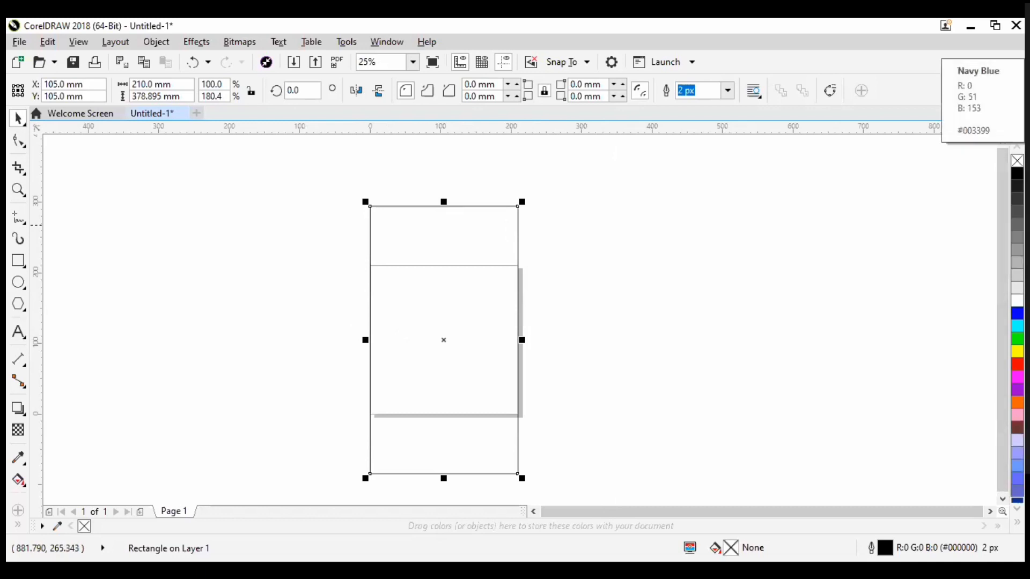
scroll(1018, 330, down, 3)
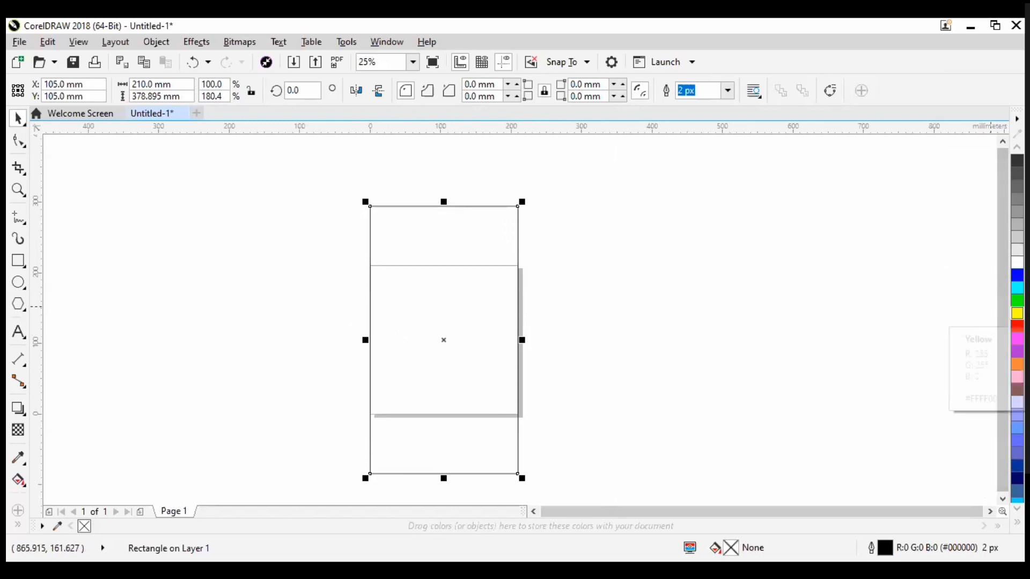
click(1018, 312)
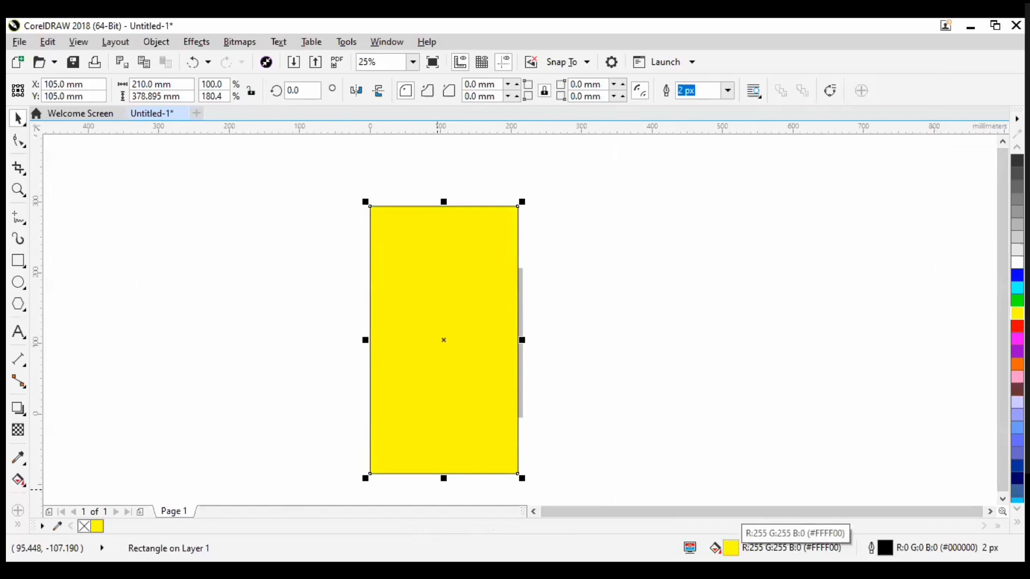
Step: View the rectangle's fill colour values in the Edit Fill dialog, close it without changes, and deselect the rectangle
double_click(730, 548)
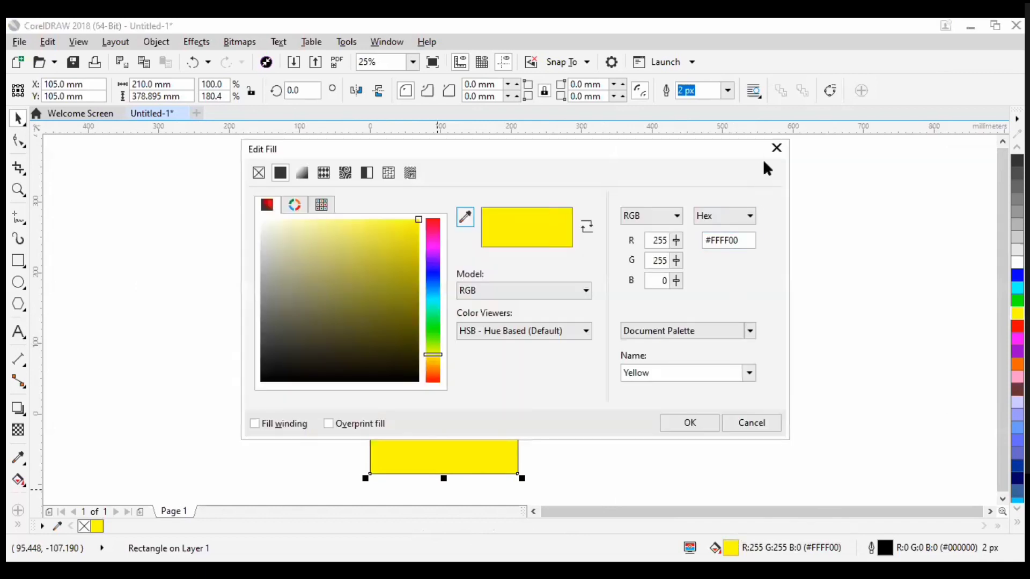
click(776, 149)
click(656, 421)
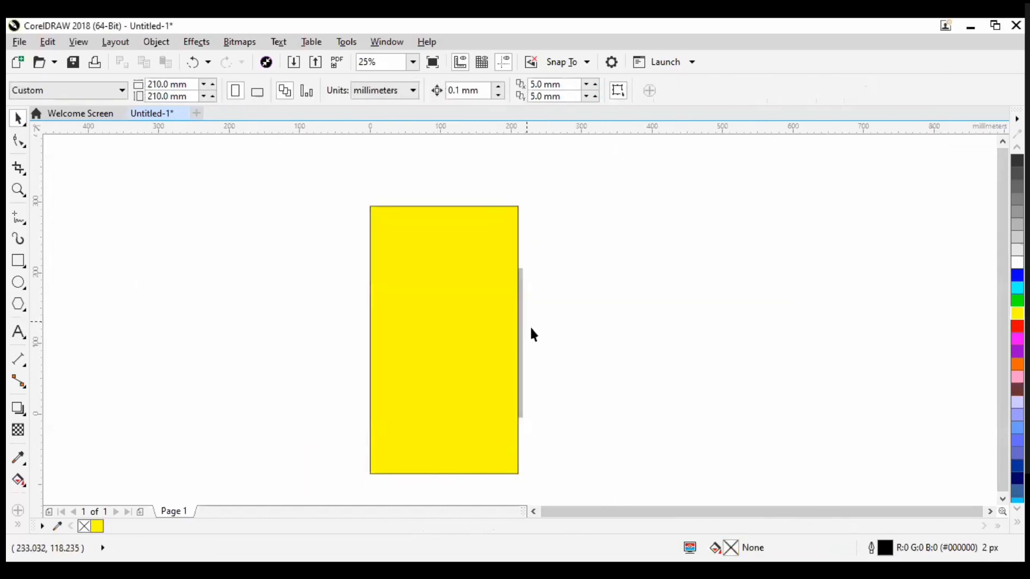
Step: Change the rectangle's fill to Red (#FF0000), and set it back to Yellow (#FFFF00)
click(408, 316)
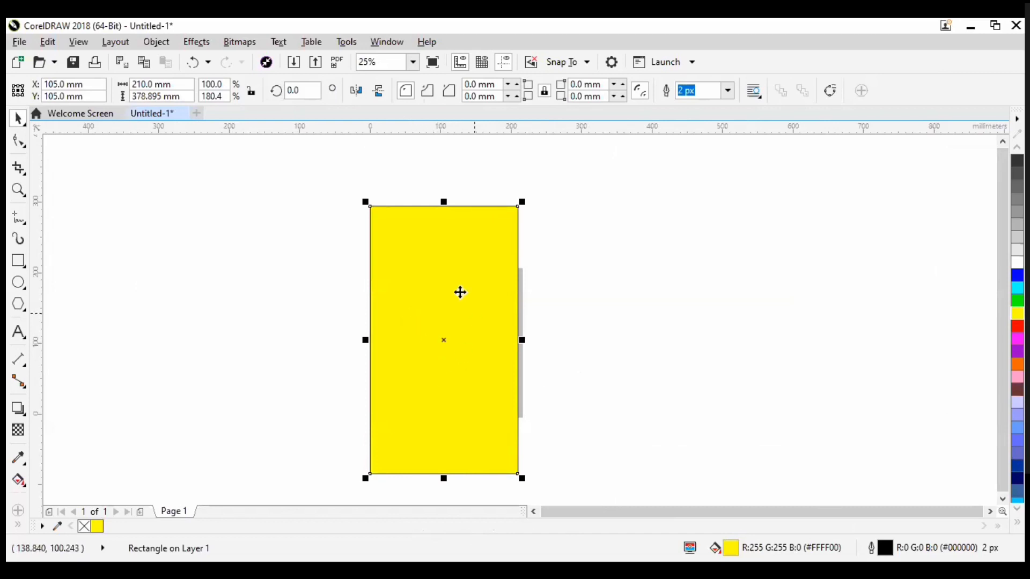
click(1018, 326)
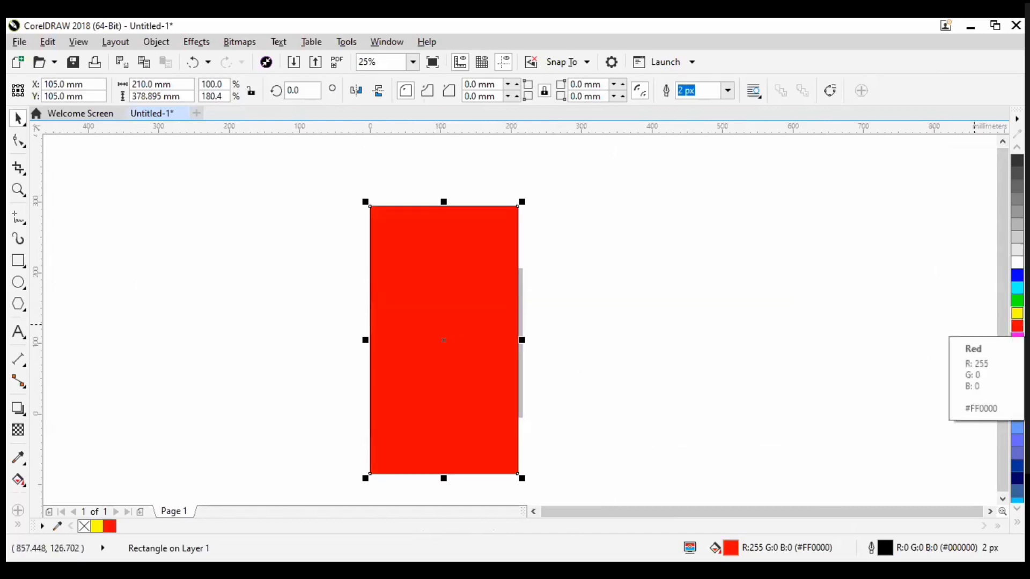
click(1018, 313)
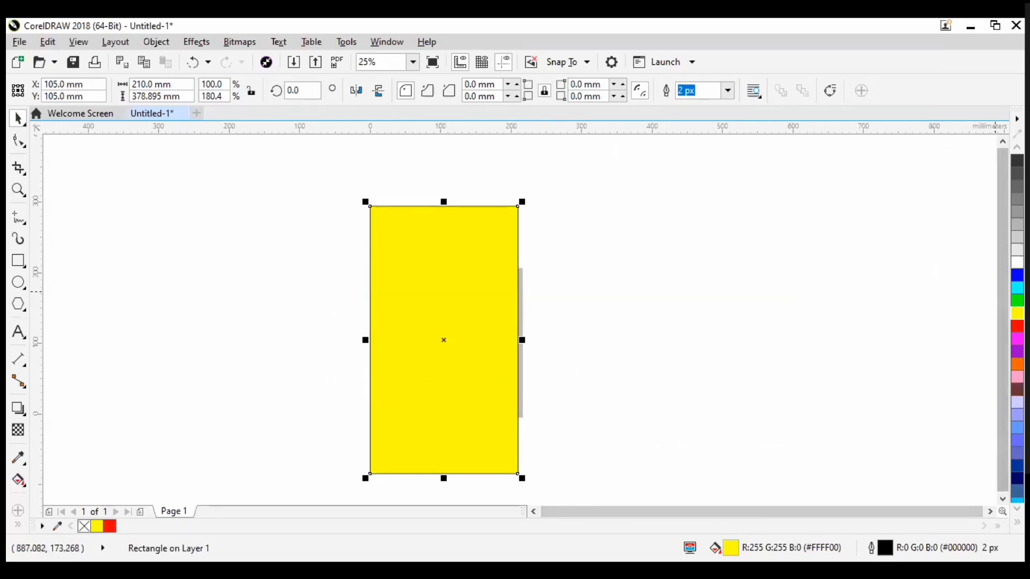
Step: Try to apply Yellow with no object selected, cancel the document defaults change, and deselect the rectangle after selecting it
key(Escape)
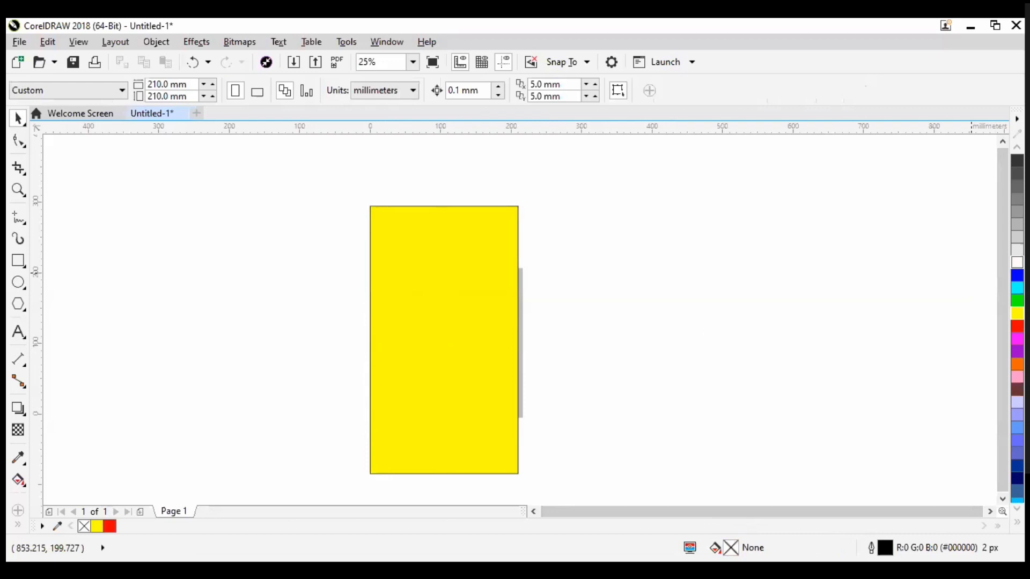
click(1017, 313)
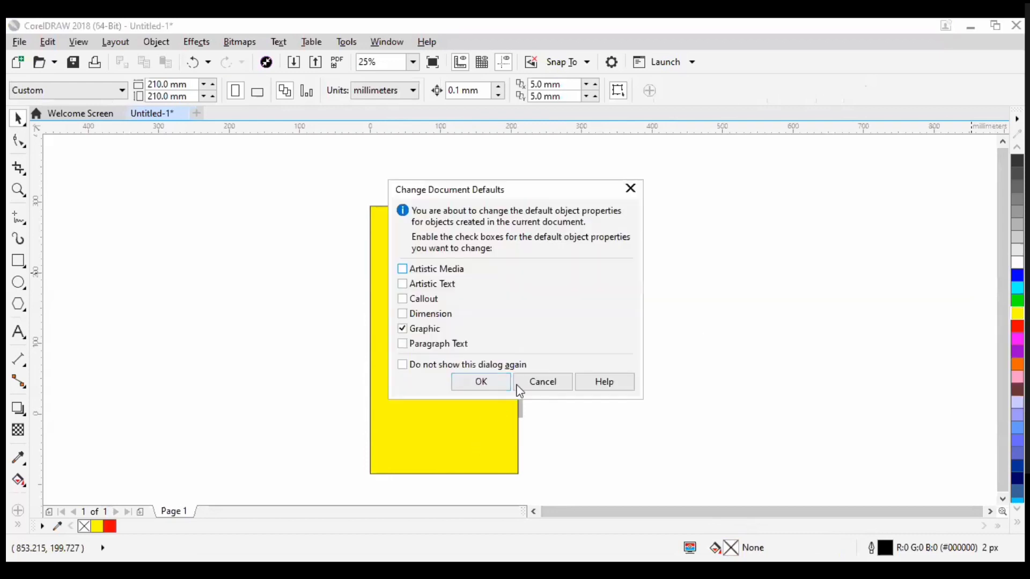
click(535, 382)
click(424, 321)
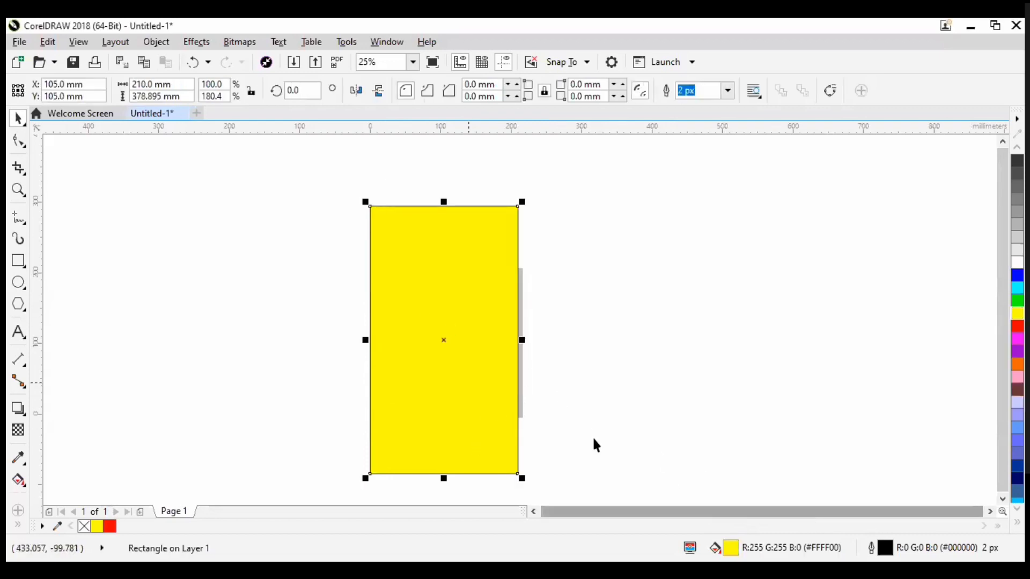
click(755, 395)
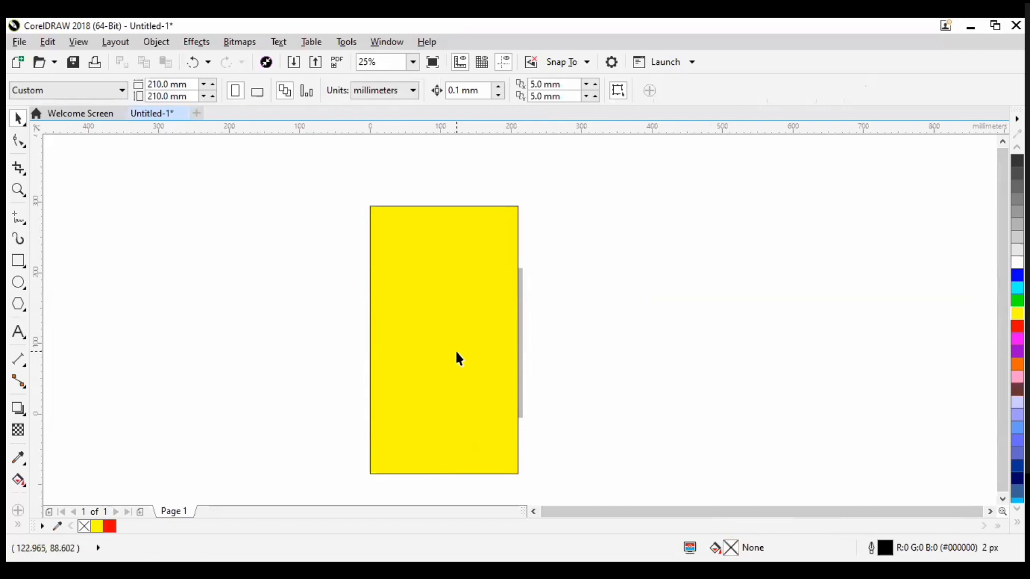
Step: Select the yellow rectangle, view its fill colour values in the Edit Fill dialog, and close it without changes
click(456, 353)
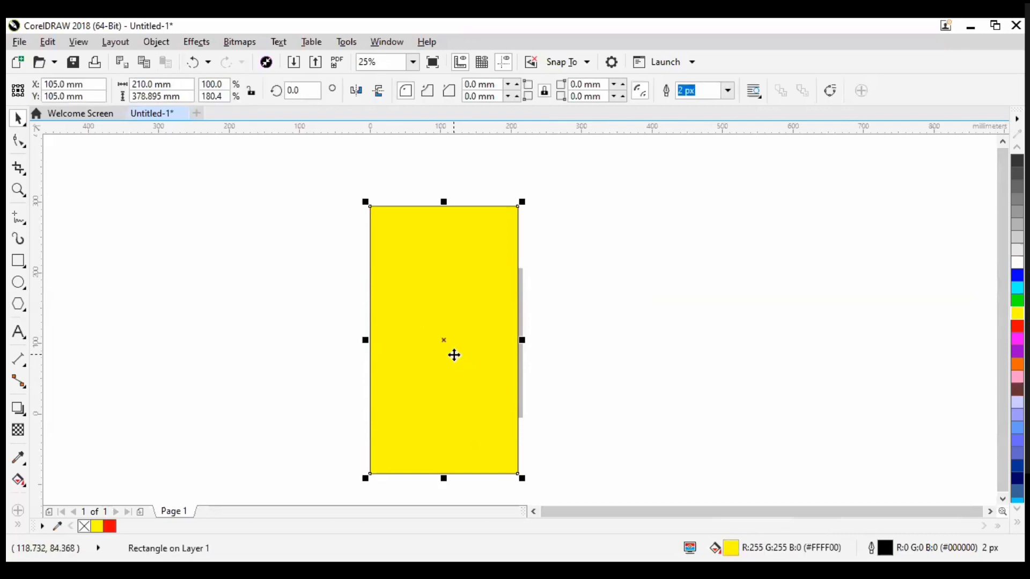
double_click(732, 542)
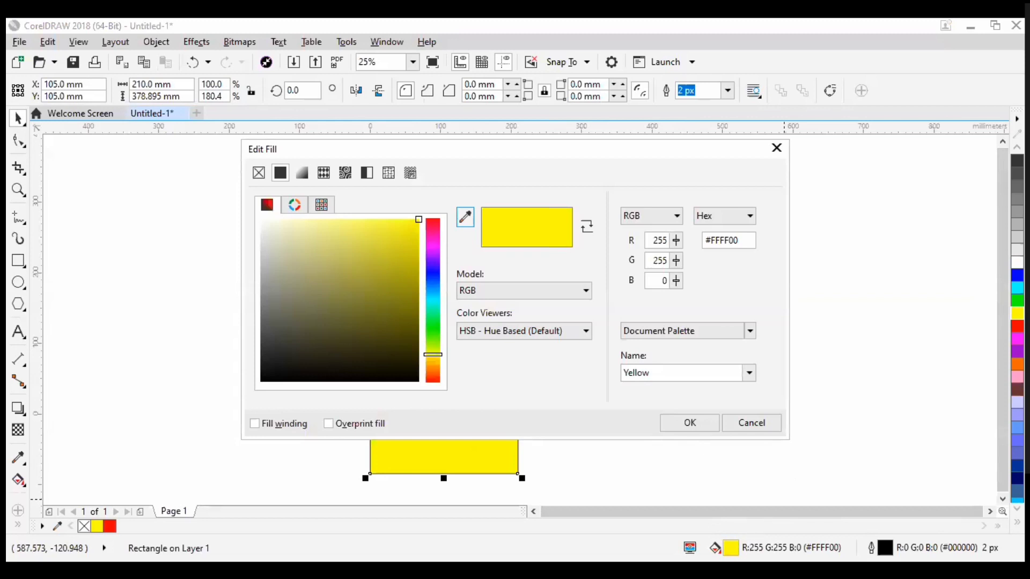
click(771, 152)
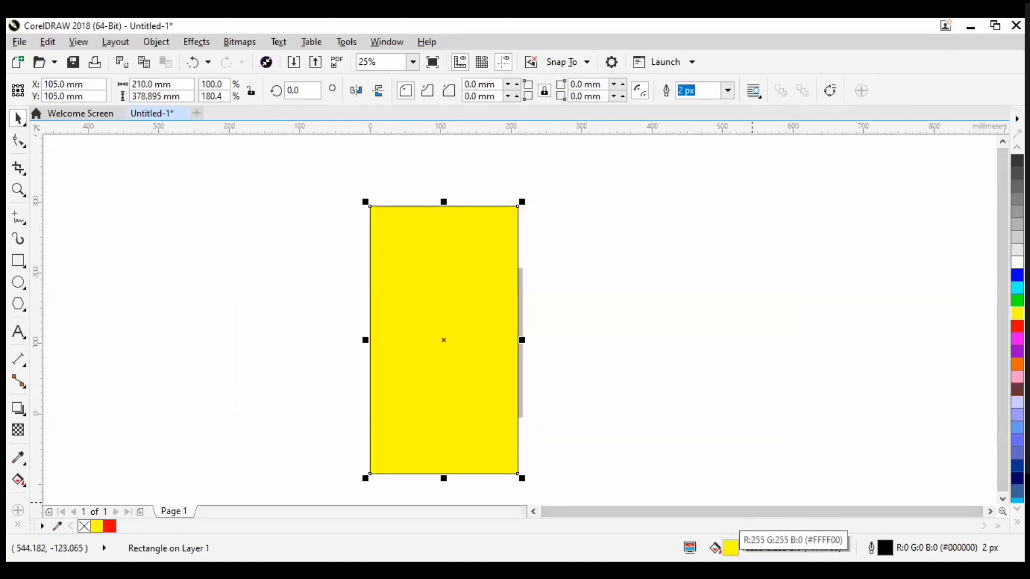
Step: Try a slightly paler yellow (#FFF424) for the rectangle in the Edit Fill dialog, and discard the change
double_click(715, 548)
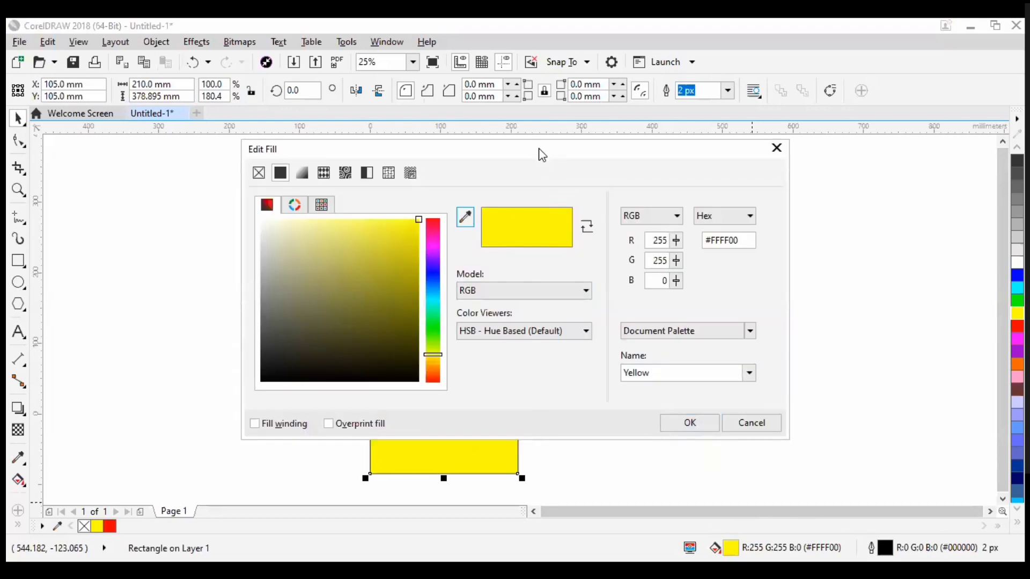
drag(540, 154, 860, 159)
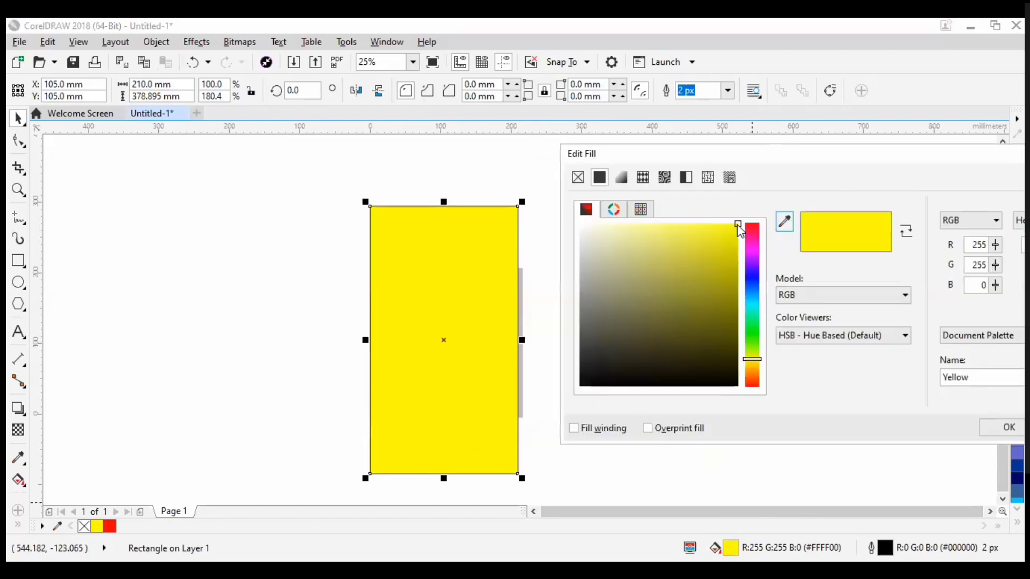
mouse_move(738, 224)
mouse_down()
mouse_move(662, 237)
mouse_move(753, 231)
mouse_move(719, 301)
mouse_move(628, 236)
mouse_move(579, 337)
mouse_move(690, 220)
mouse_move(681, 239)
mouse_move(727, 217)
mouse_move(713, 223)
mouse_up()
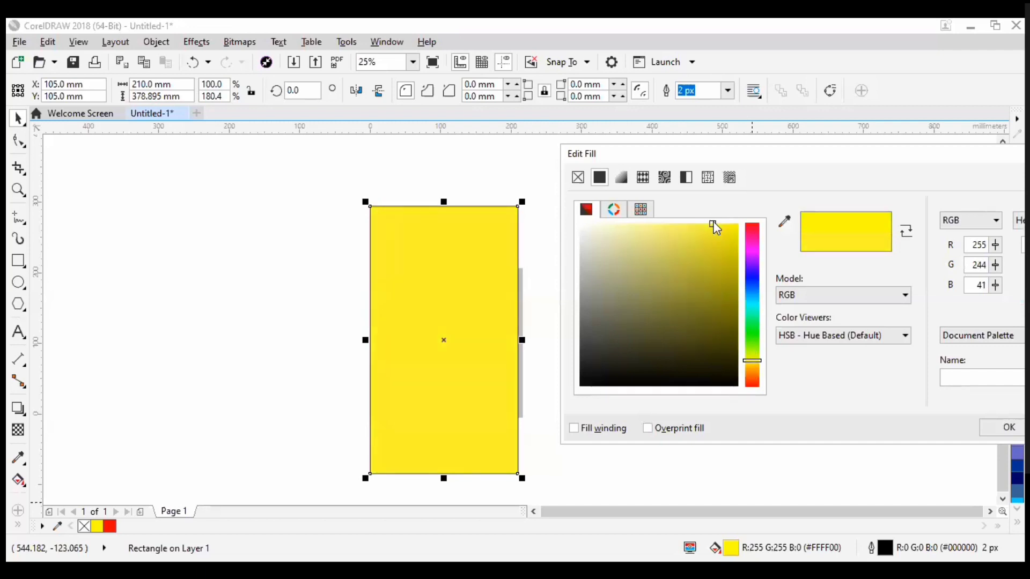
mouse_move(725, 239)
mouse_down()
mouse_move(715, 228)
mouse_move(720, 256)
mouse_move(741, 241)
mouse_move(699, 228)
mouse_move(716, 223)
mouse_up()
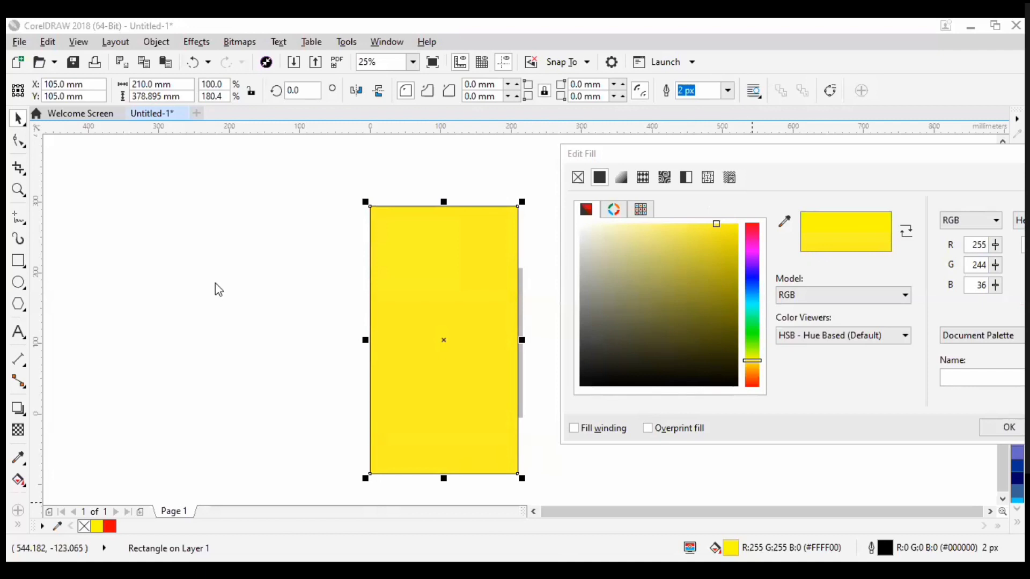
drag(993, 159, 953, 177)
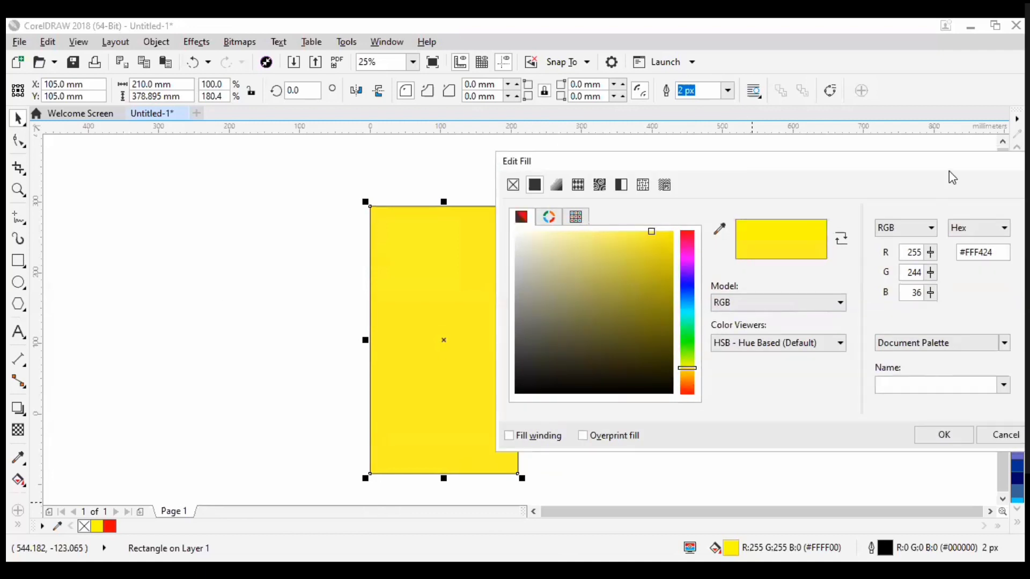
drag(852, 171, 837, 162)
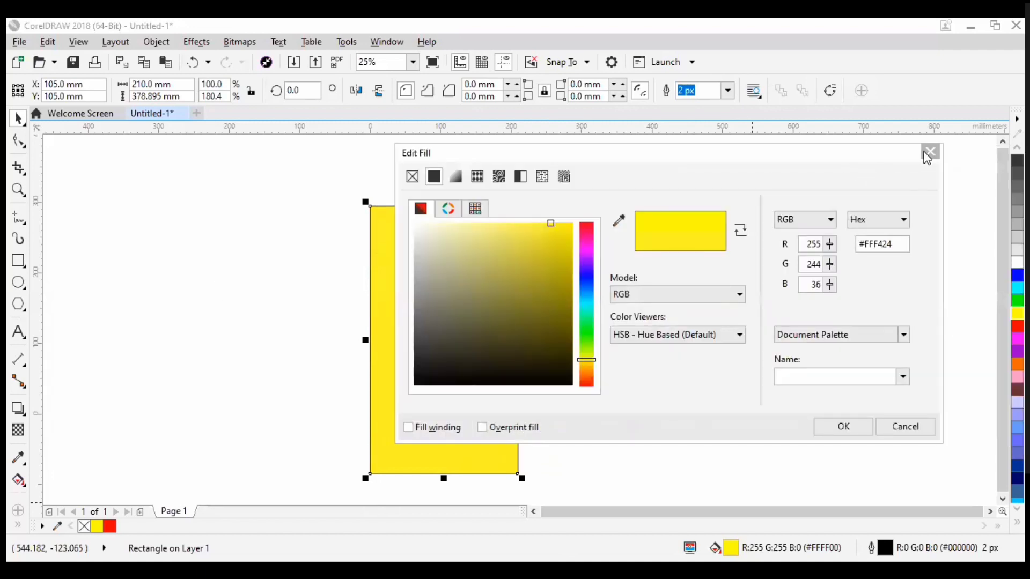
click(925, 155)
Step: Paste the copied green emblem bitmap onto the page over the yellow rectangle
right_click(647, 261)
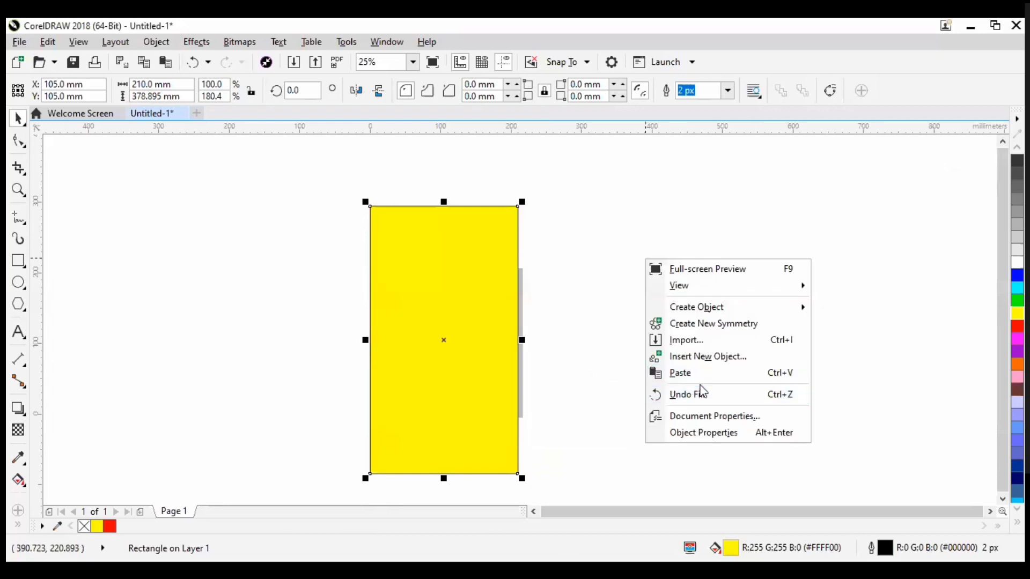
click(700, 374)
scroll(509, 316, down, 1)
scroll(509, 330, up, 2)
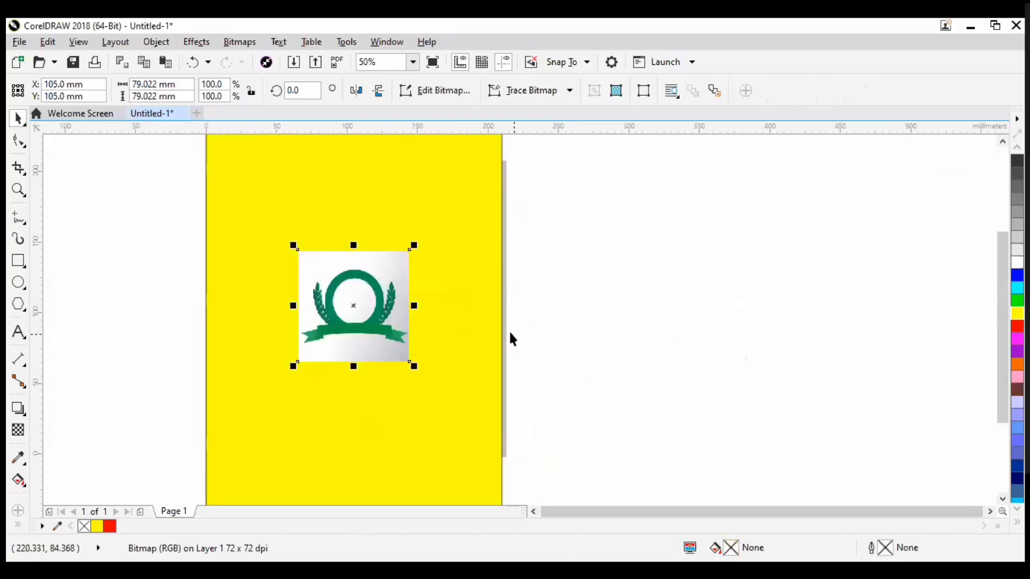
Step: Enlarge the emblem bitmap to about 196 mm square, place it to the left of the rectangle, and deselect it
drag(382, 327, 734, 377)
scroll(691, 236, up, 1)
scroll(630, 268, down, 2)
drag(665, 298, 293, 266)
click(375, 267)
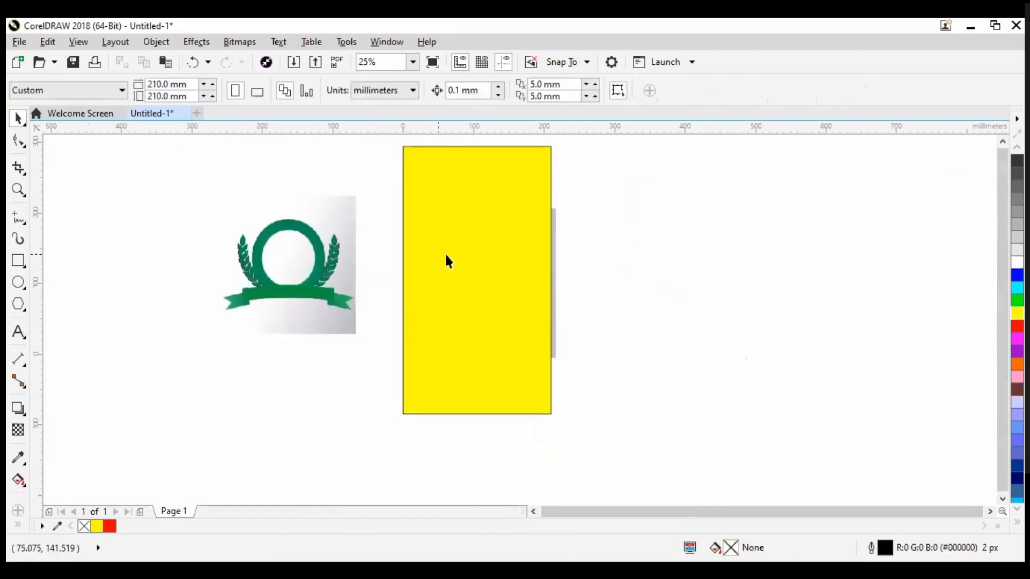
Step: Sample the green of the emblem's ribbon (#0B9444) into the document palette with the eyedropper
scroll(284, 265, up, 1)
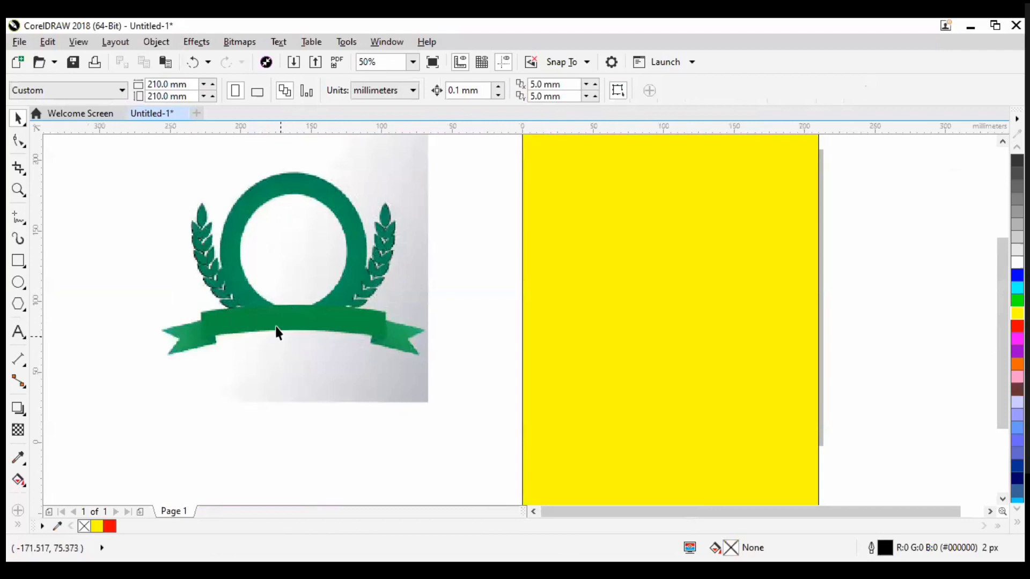
scroll(275, 300, up, 1)
scroll(268, 305, down, 1)
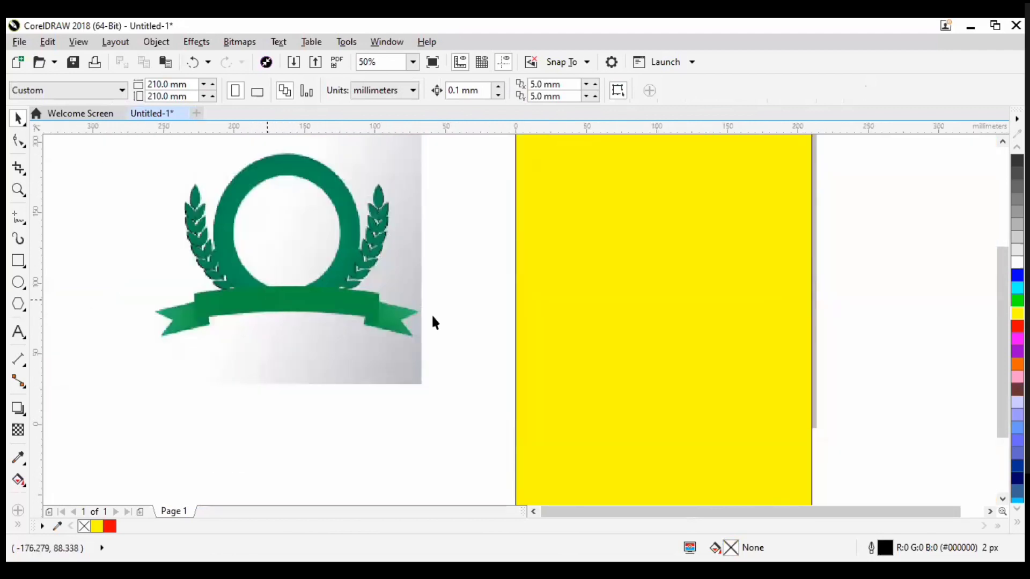
click(569, 311)
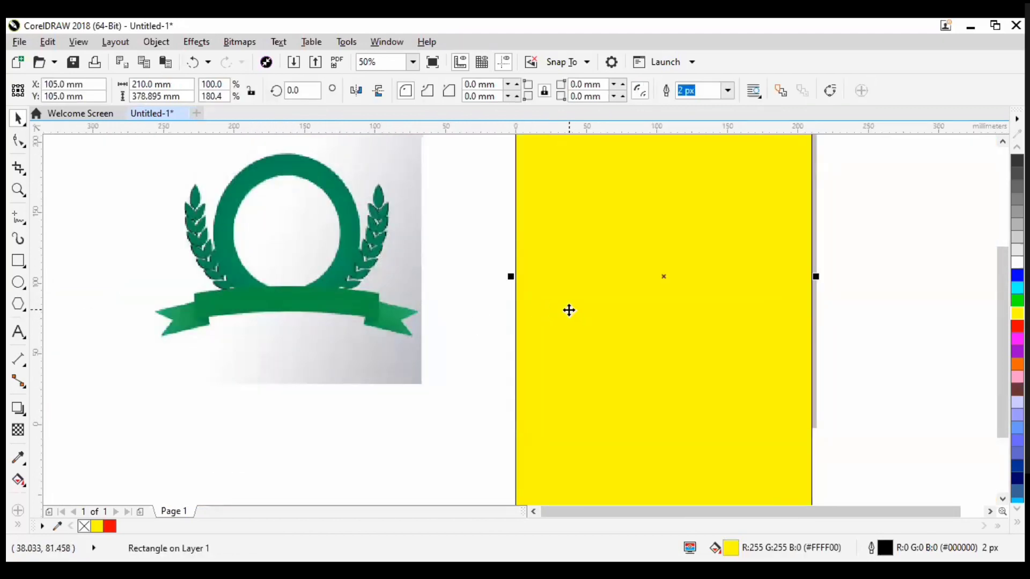
scroll(375, 419, down, 1)
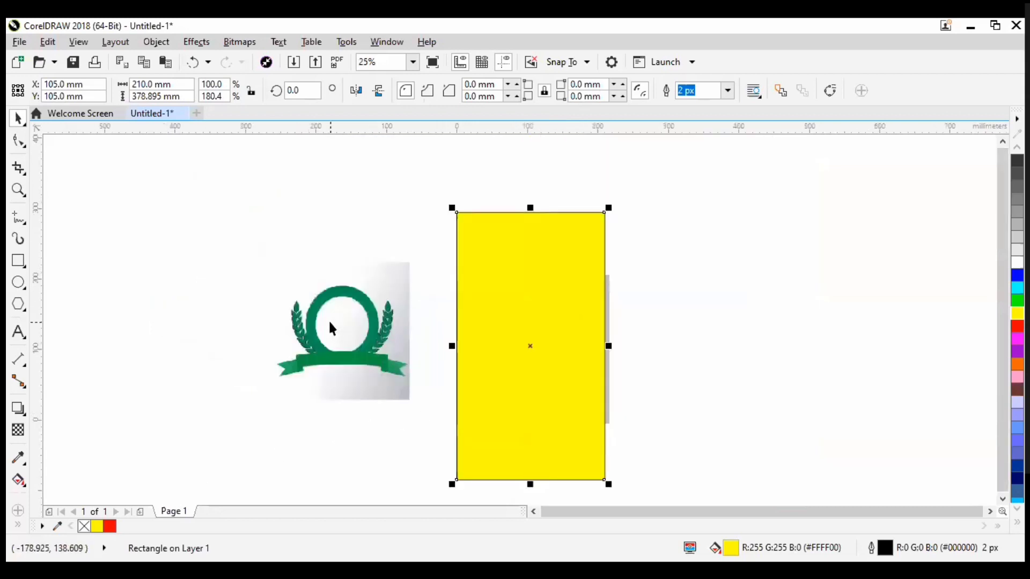
click(58, 528)
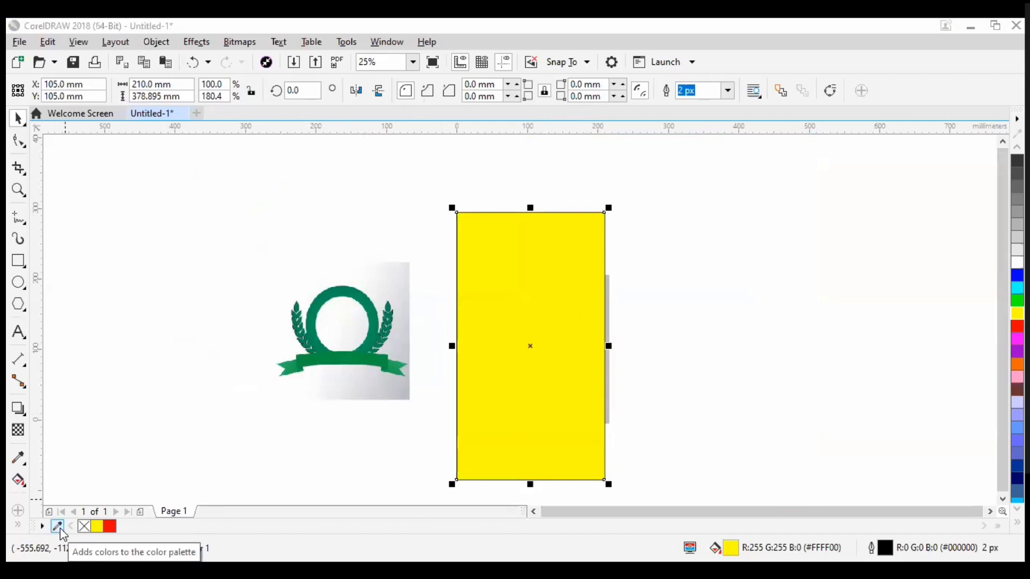
click(344, 362)
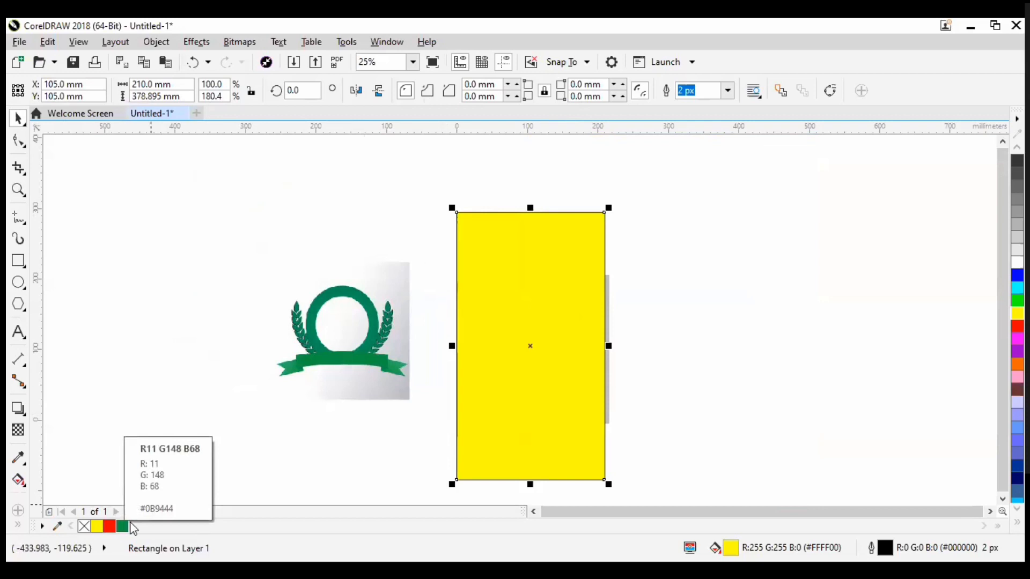
click(141, 423)
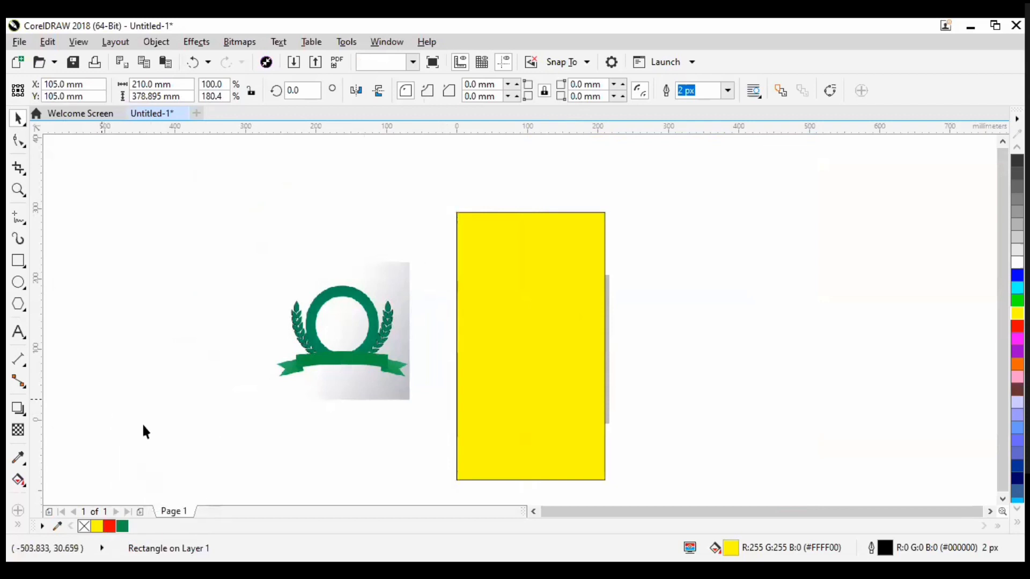
Step: Fill the rectangle with the sampled green R11 G148 B68 (#0B9444) from the document palette, and deselect it
click(531, 338)
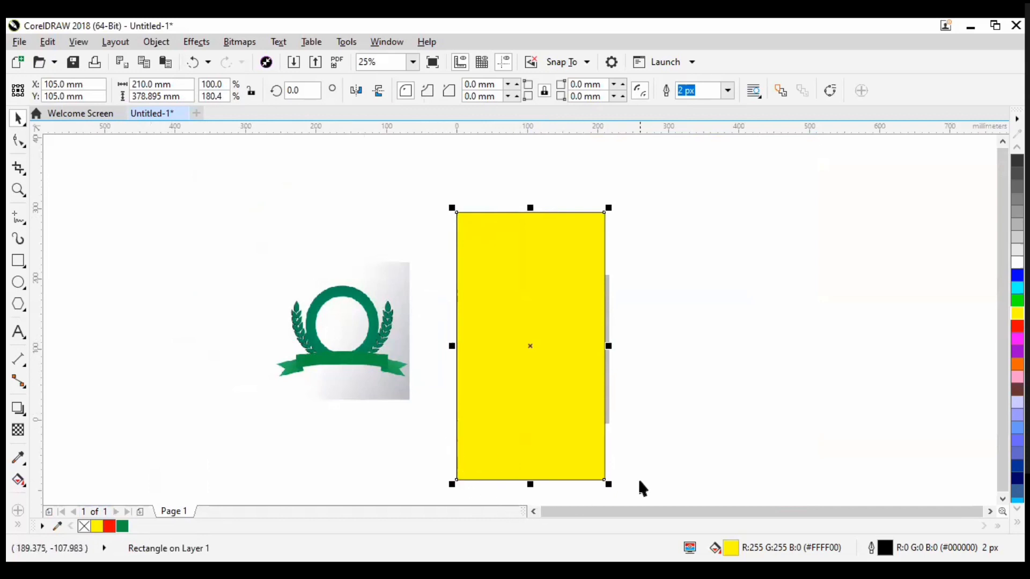
click(123, 528)
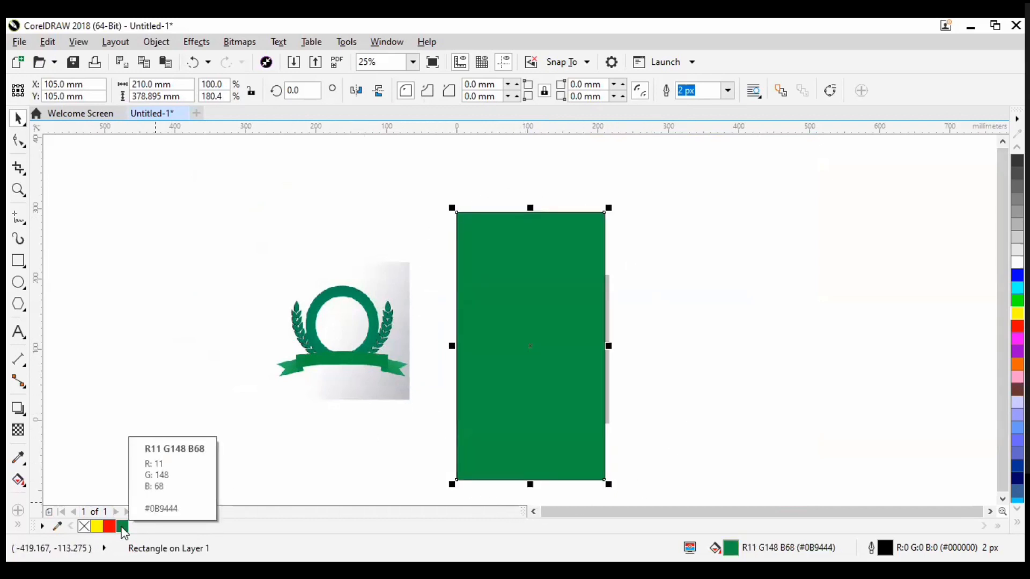
click(681, 297)
Step: Examine the rectangle's green fill beside the emblem bitmap to compare the two colours up close and from afar
scroll(546, 224, up, 1)
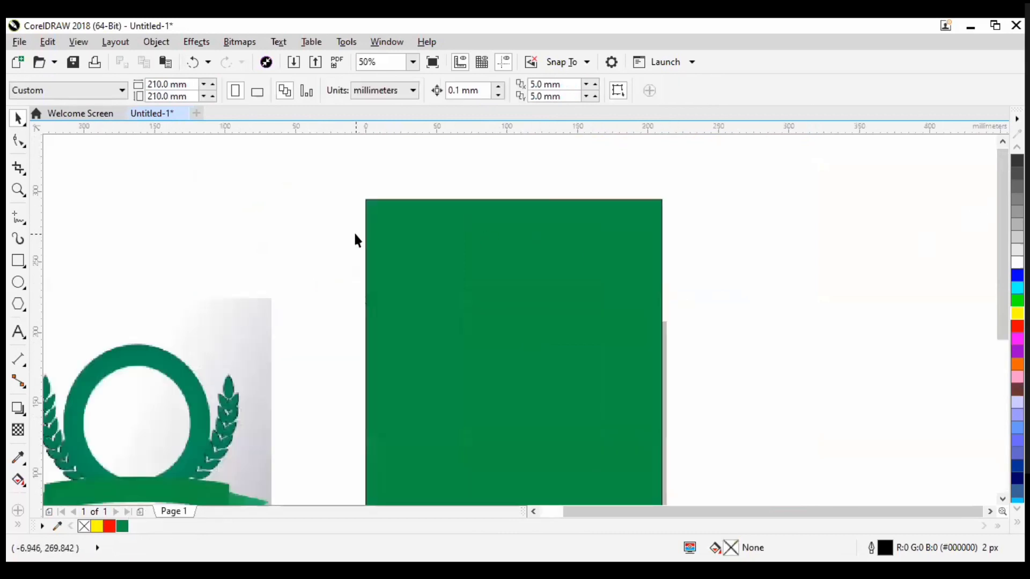
scroll(356, 237, down, 1)
scroll(400, 375, up, 1)
scroll(433, 285, down, 1)
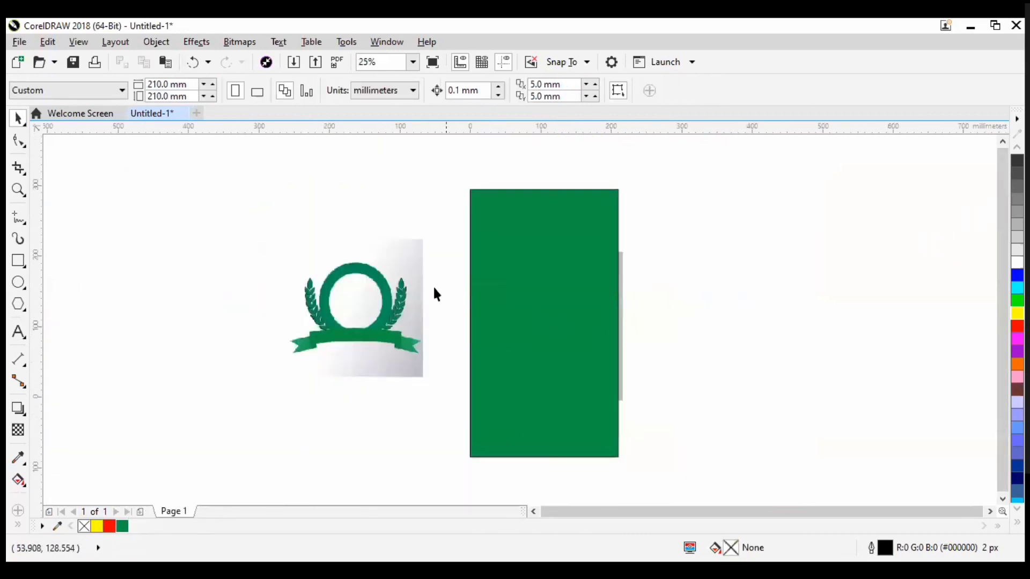
scroll(407, 301, up, 1)
scroll(590, 291, down, 1)
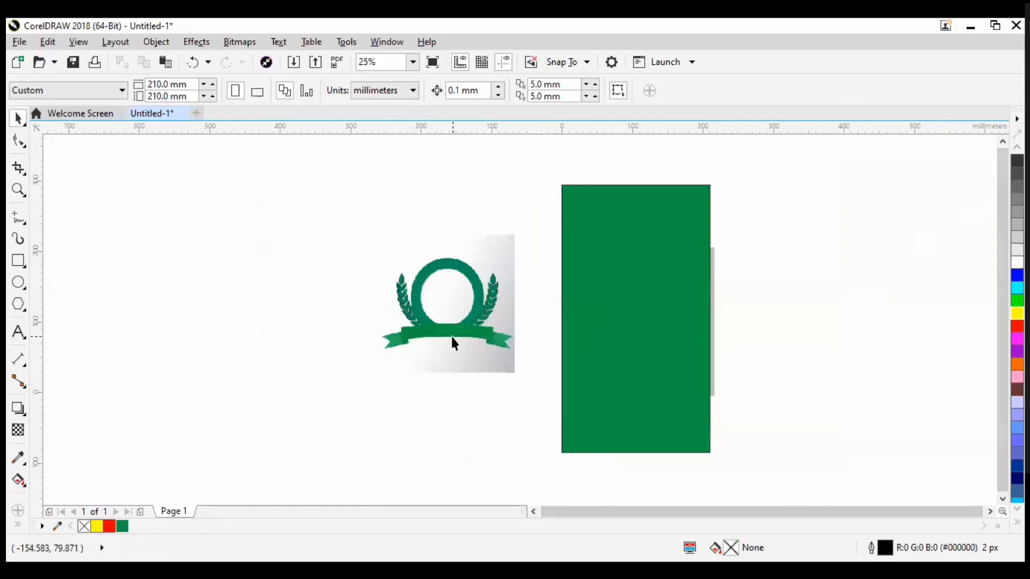
scroll(452, 338, up, 1)
scroll(454, 339, down, 1)
scroll(654, 332, down, 1)
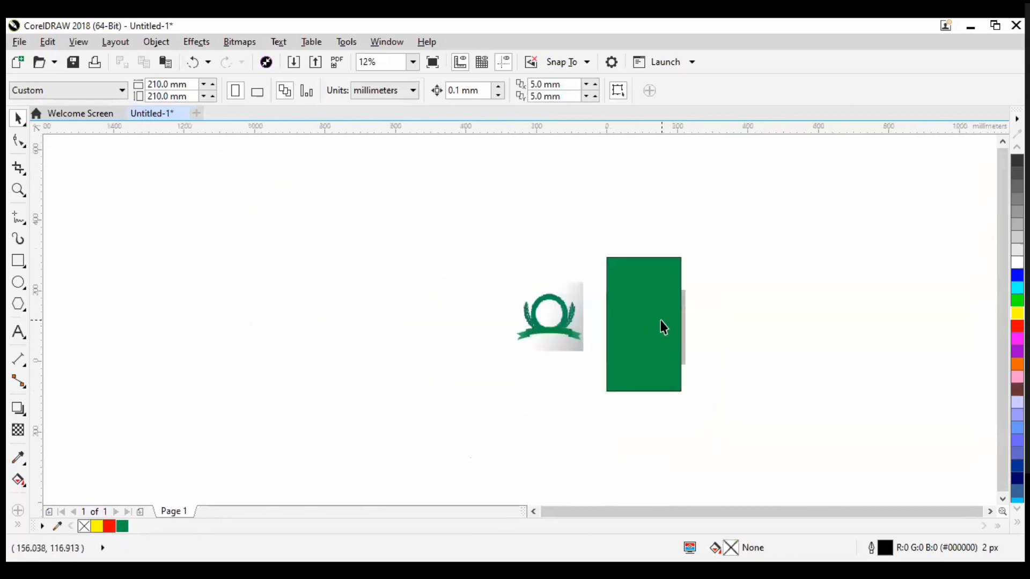
scroll(662, 322, up, 1)
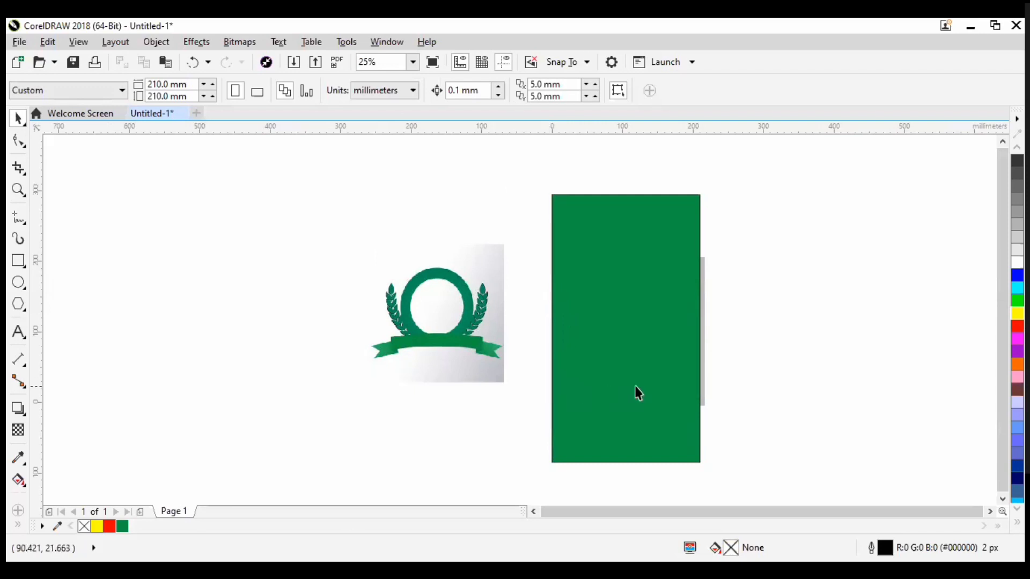
scroll(545, 345, right, 2)
scroll(566, 345, up, 1)
scroll(510, 340, down, 1)
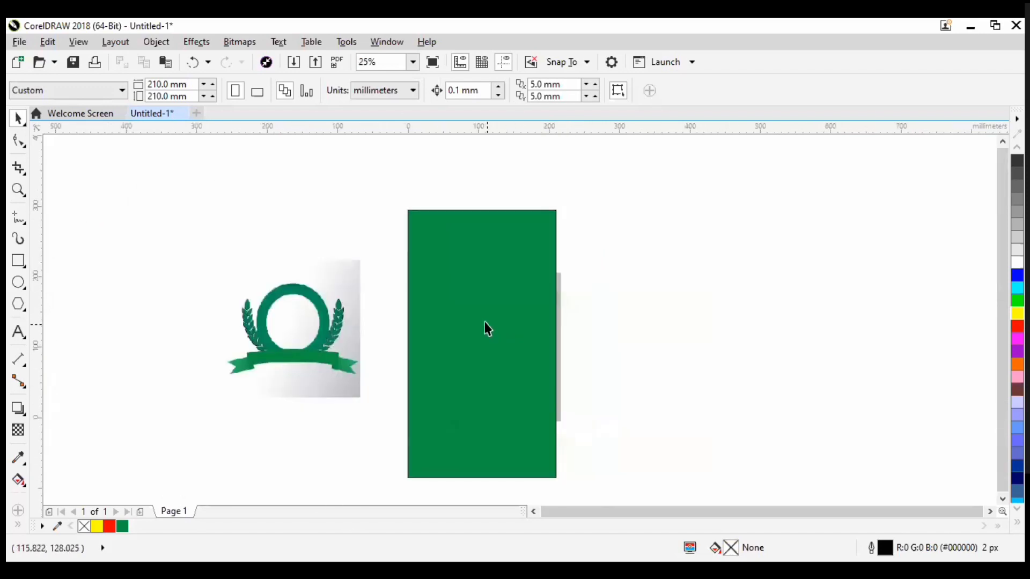
Step: Move the emblem bitmap farther left of the green rectangle, to about X -279 mm, Y 128 mm, and deselect it
click(287, 336)
drag(288, 336, 224, 272)
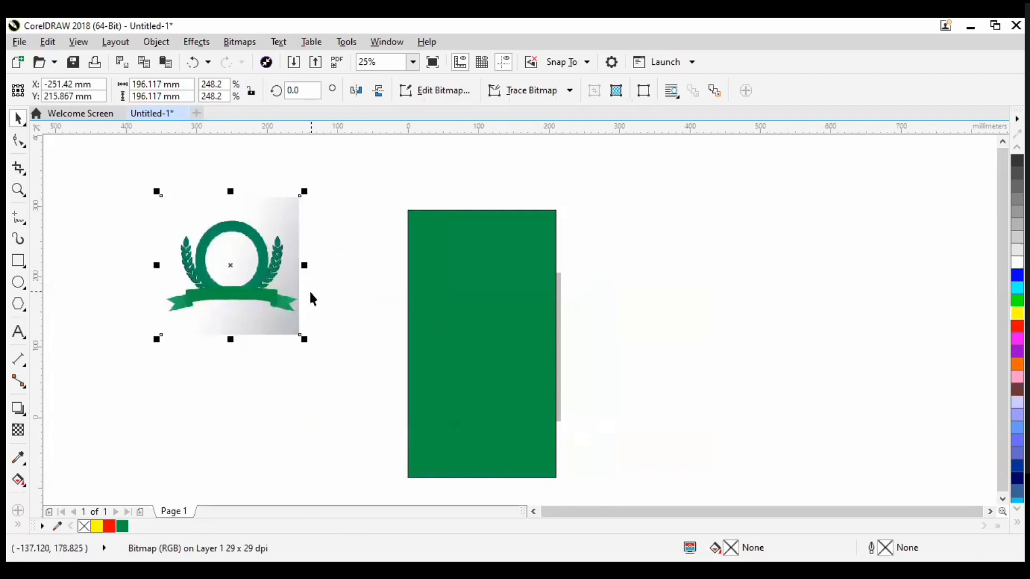
drag(254, 303, 298, 395)
click(98, 224)
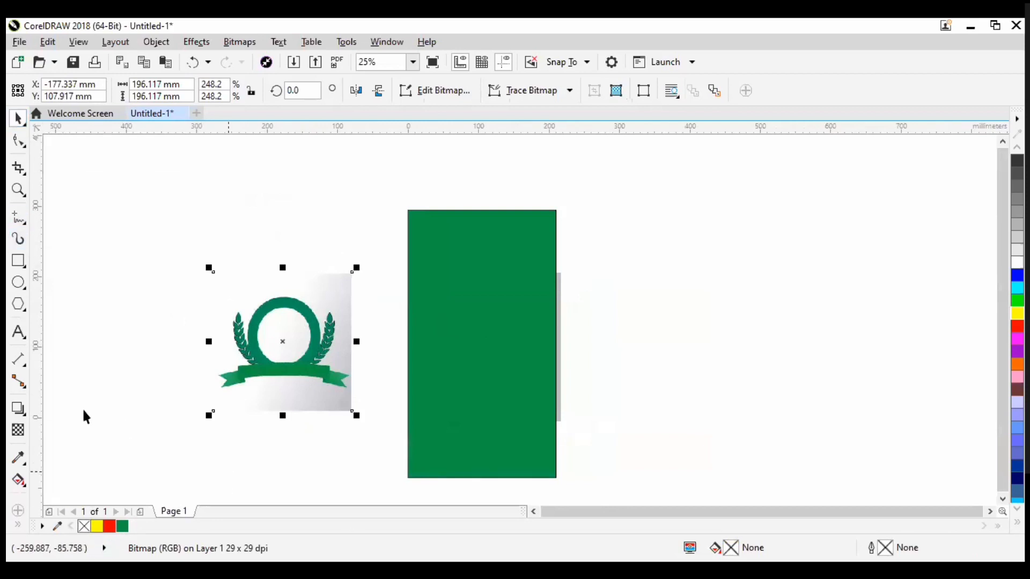
drag(314, 332, 242, 317)
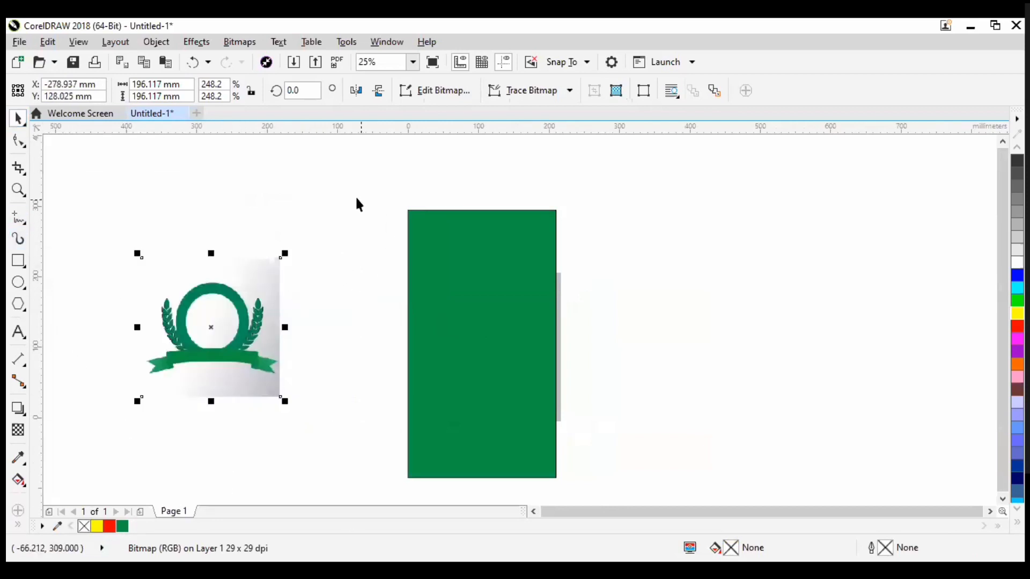
click(85, 292)
scroll(84, 291, down, 1)
scroll(269, 301, up, 1)
scroll(512, 324, down, 1)
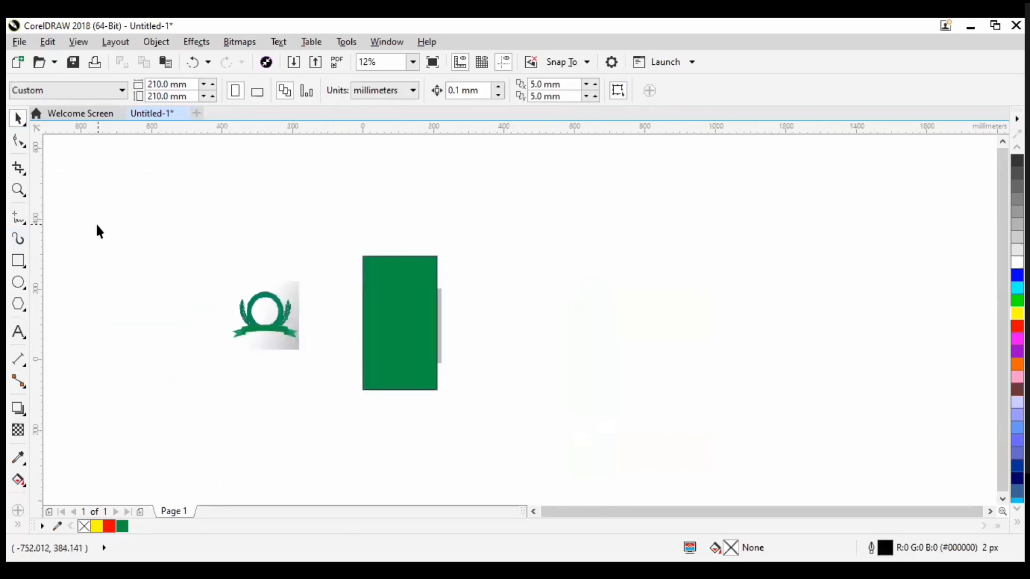
Step: Draw a closed straight-sided triangle about 305 mm wide and 185 mm high beside the green rectangle with the Pen tool
scroll(432, 332, up, 1)
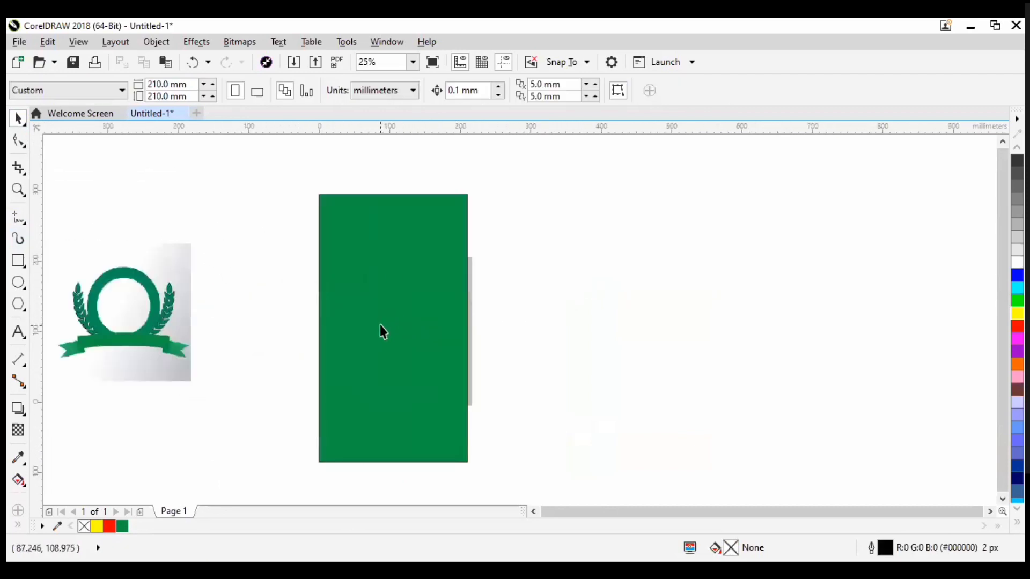
click(31, 231)
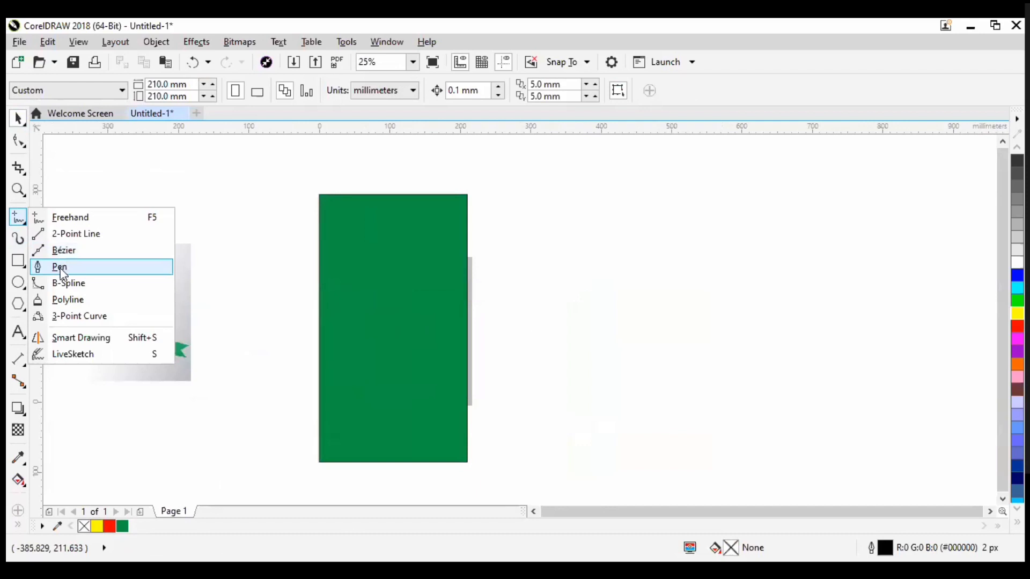
click(62, 267)
scroll(289, 281, up, 1)
scroll(255, 276, down, 1)
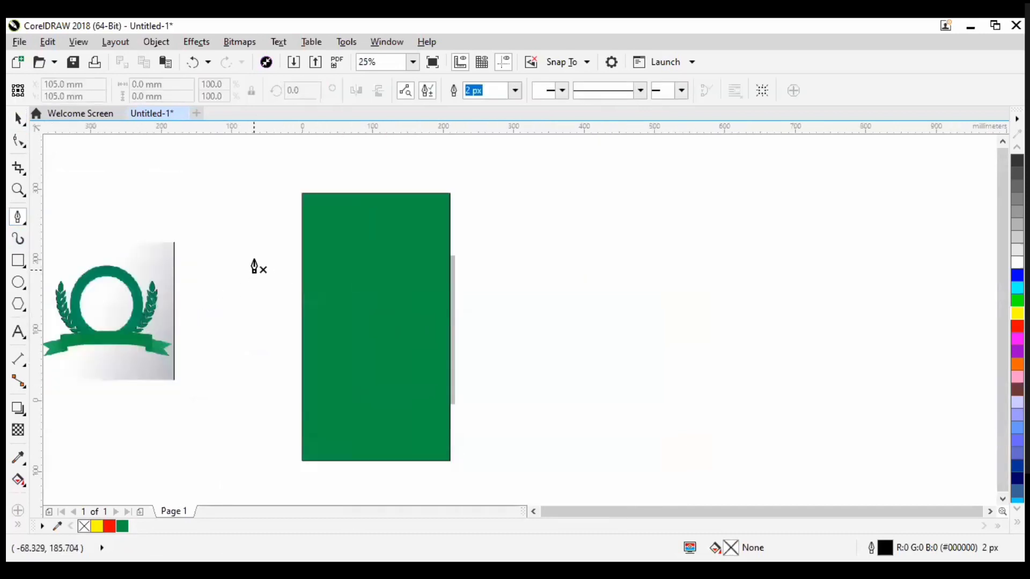
scroll(255, 267, up, 1)
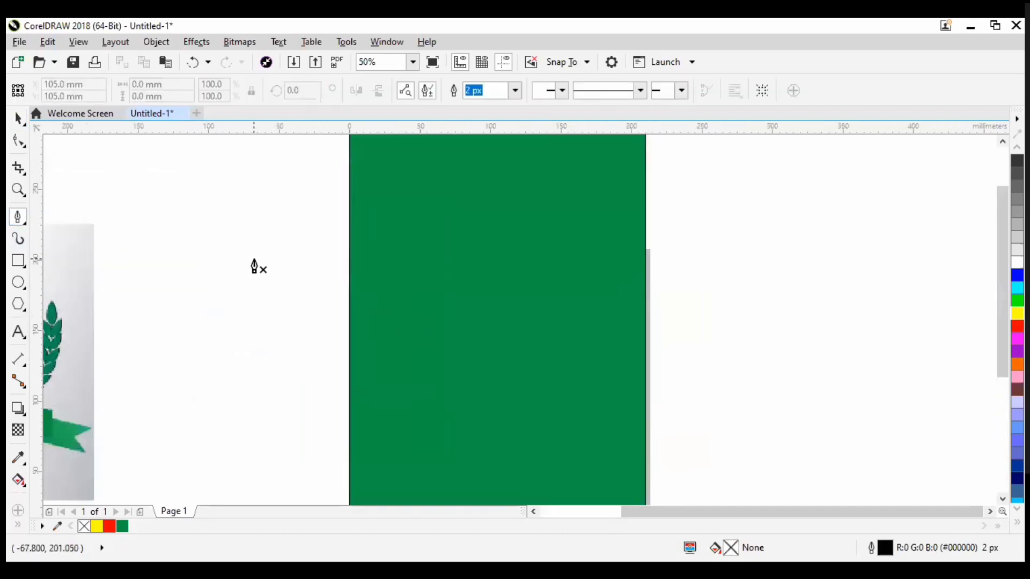
scroll(376, 373, down, 1)
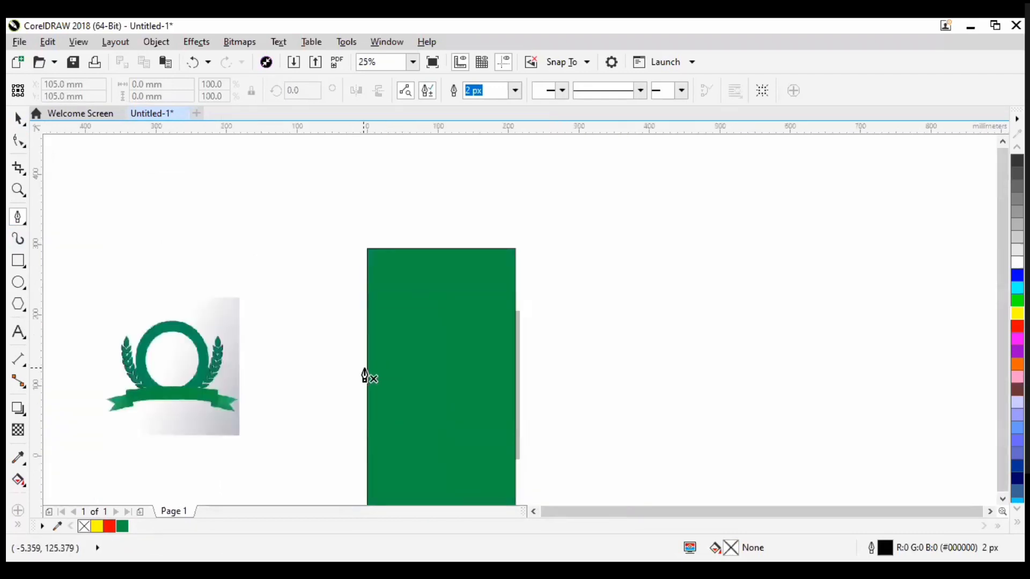
scroll(434, 338, up, 1)
scroll(421, 330, down, 2)
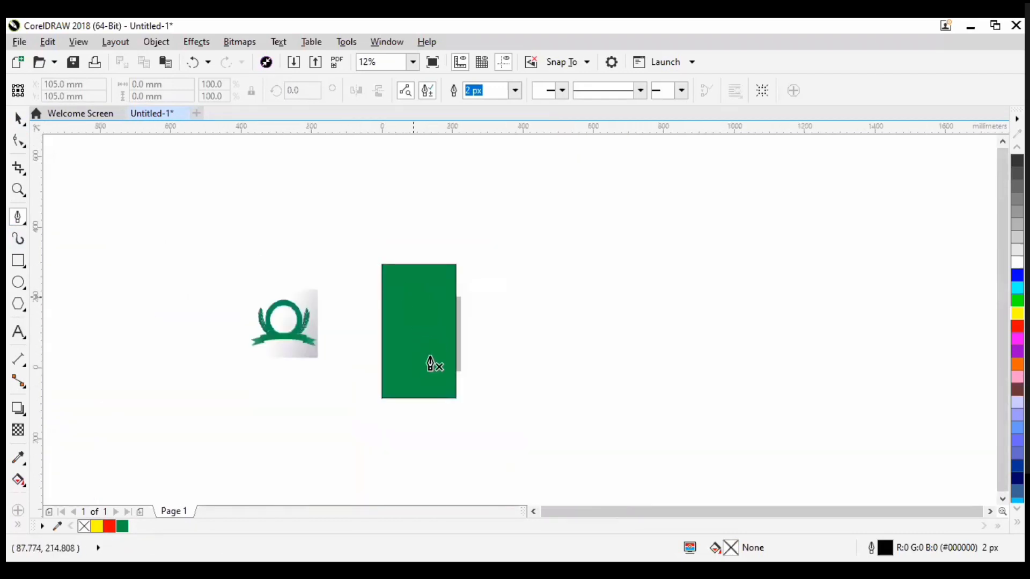
scroll(433, 363, up, 1)
click(518, 220)
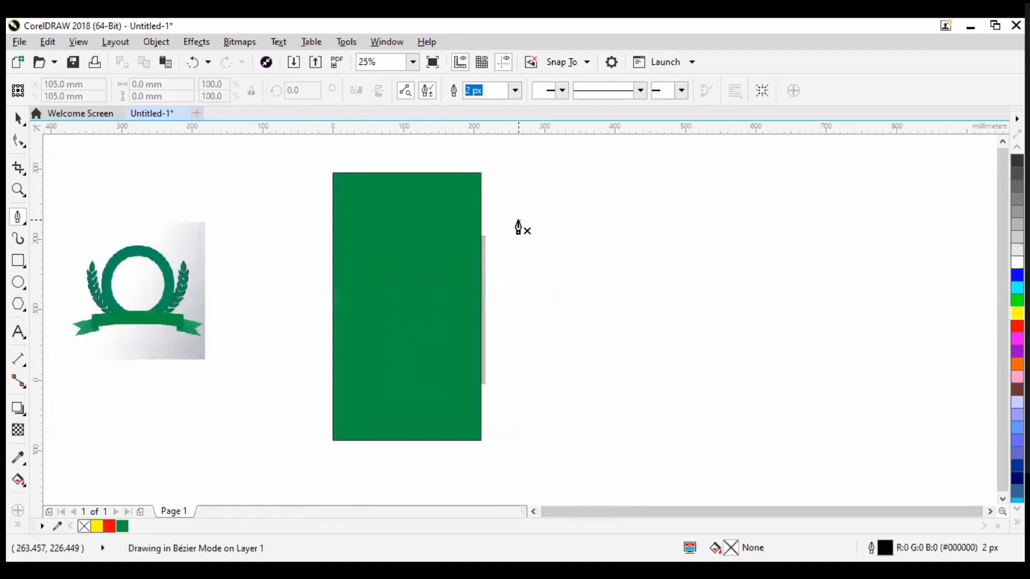
click(734, 248)
click(586, 352)
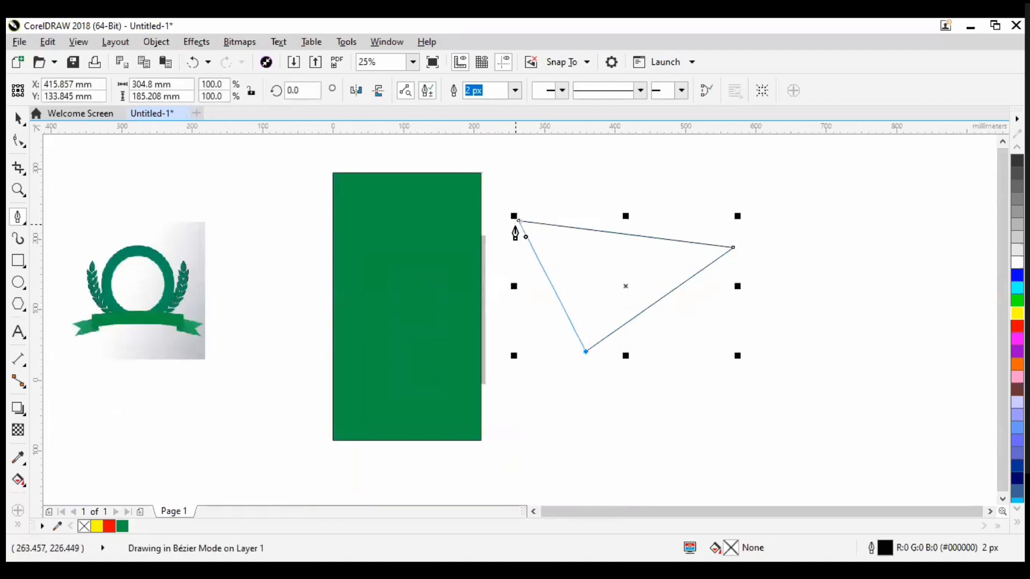
click(518, 220)
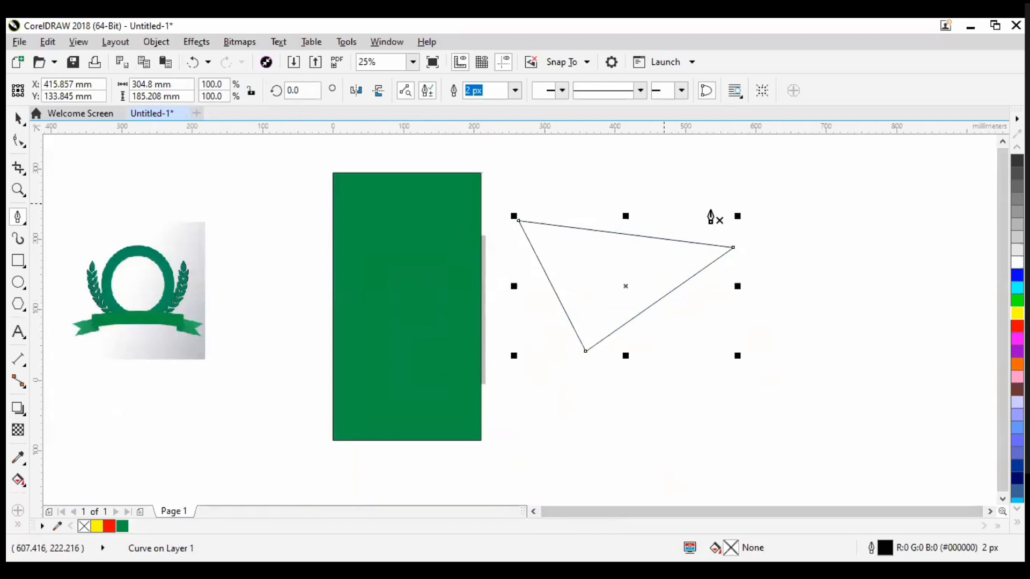
Step: Draw a closed, smoothly curved looping shape about 351 mm wide and 206 mm high below the triangle with the Pen tool
click(544, 394)
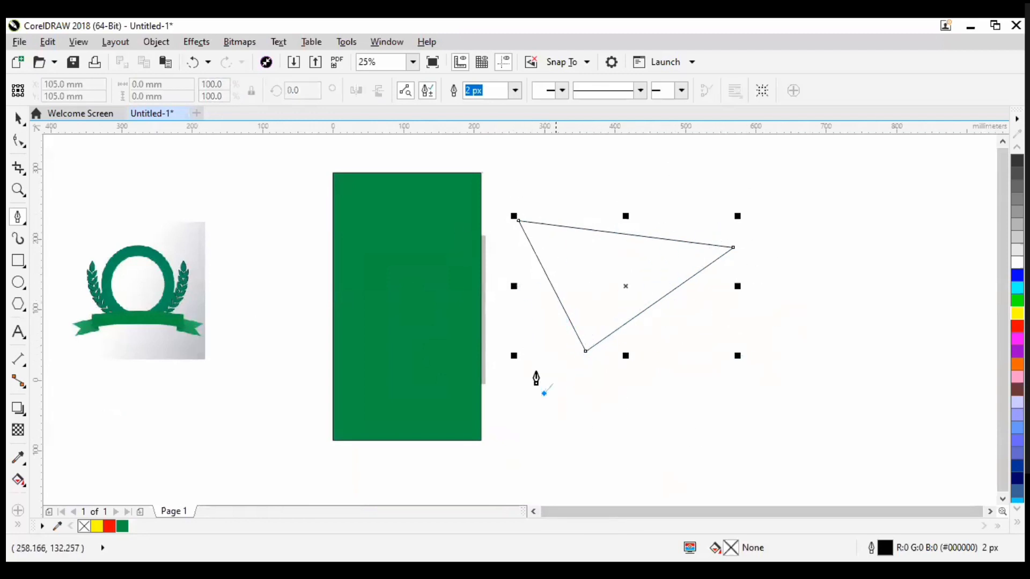
drag(661, 333, 703, 365)
drag(705, 395, 661, 378)
click(691, 356)
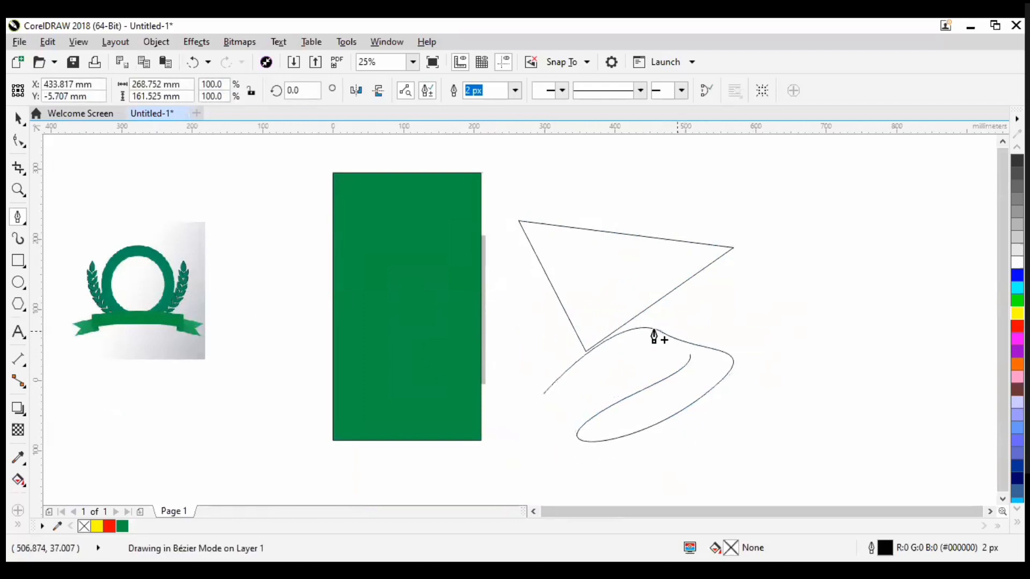
click(690, 355)
drag(584, 390, 459, 473)
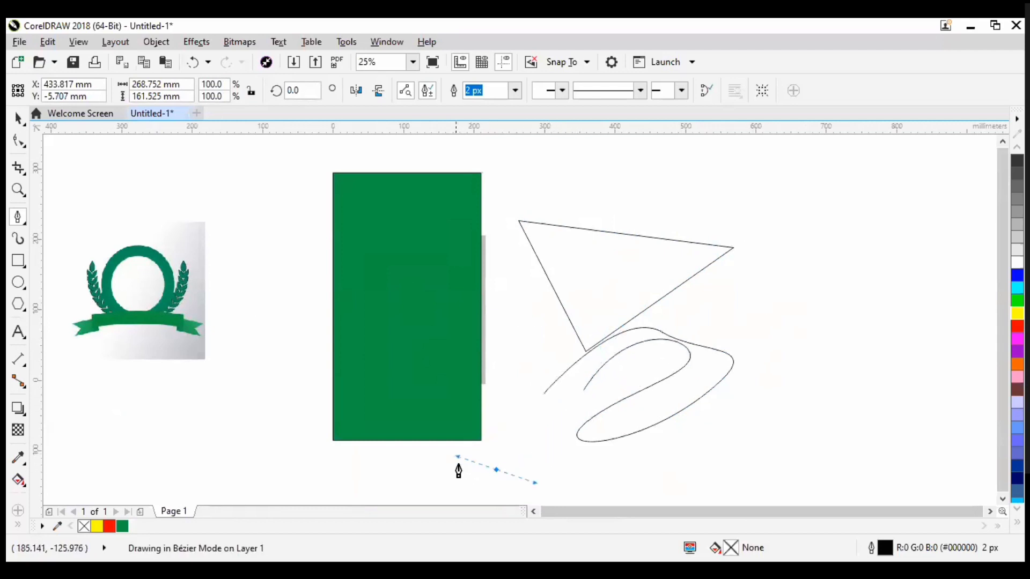
click(543, 396)
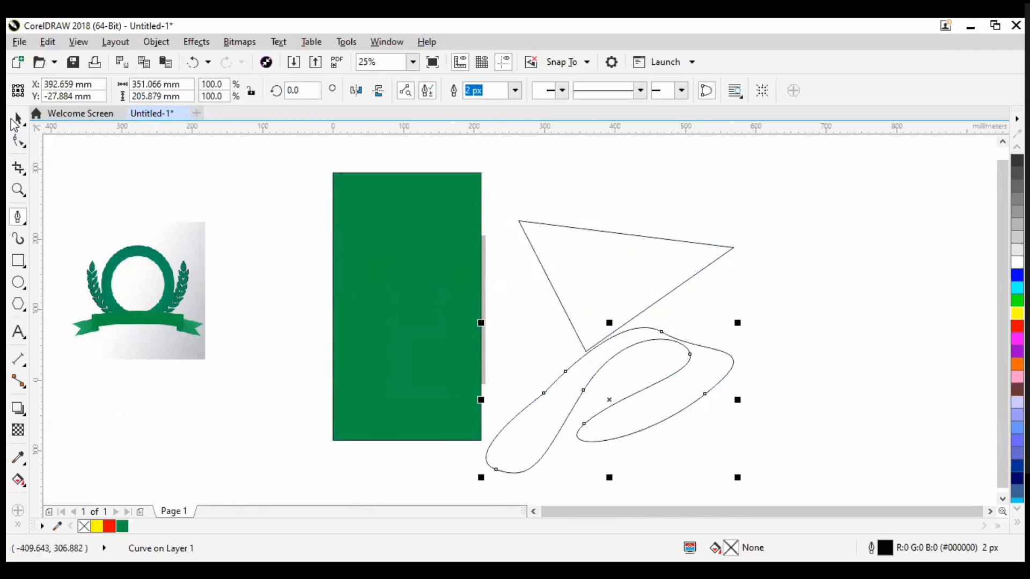
Step: Delete the curved practice shape and the triangle
click(13, 120)
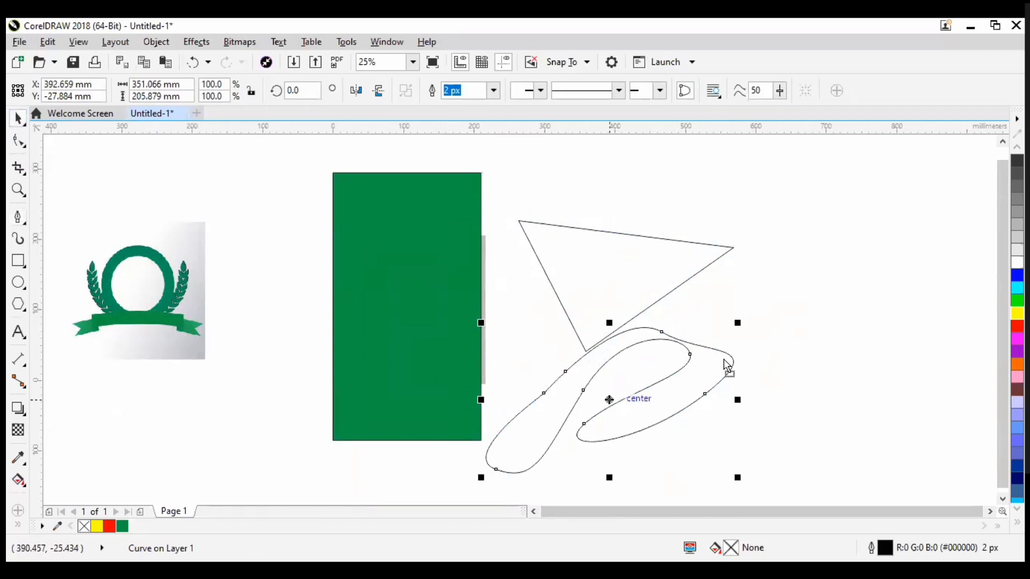
key(Delete)
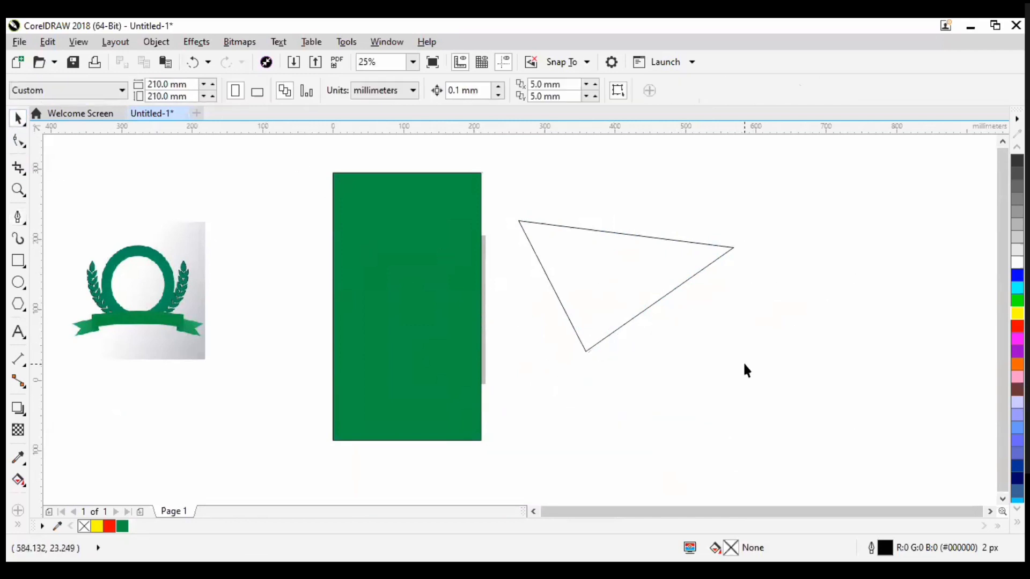
click(623, 285)
key(Delete)
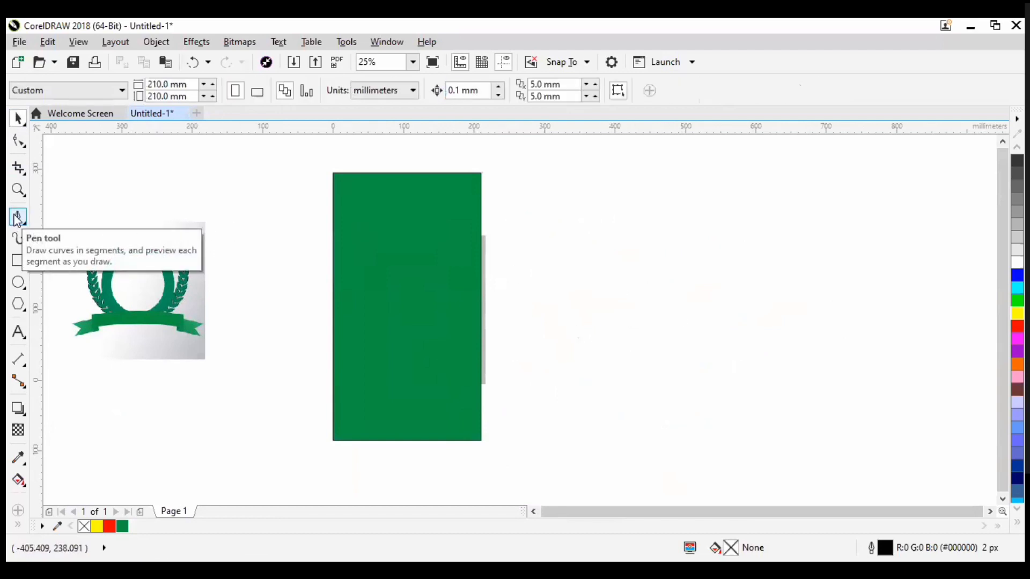
click(18, 218)
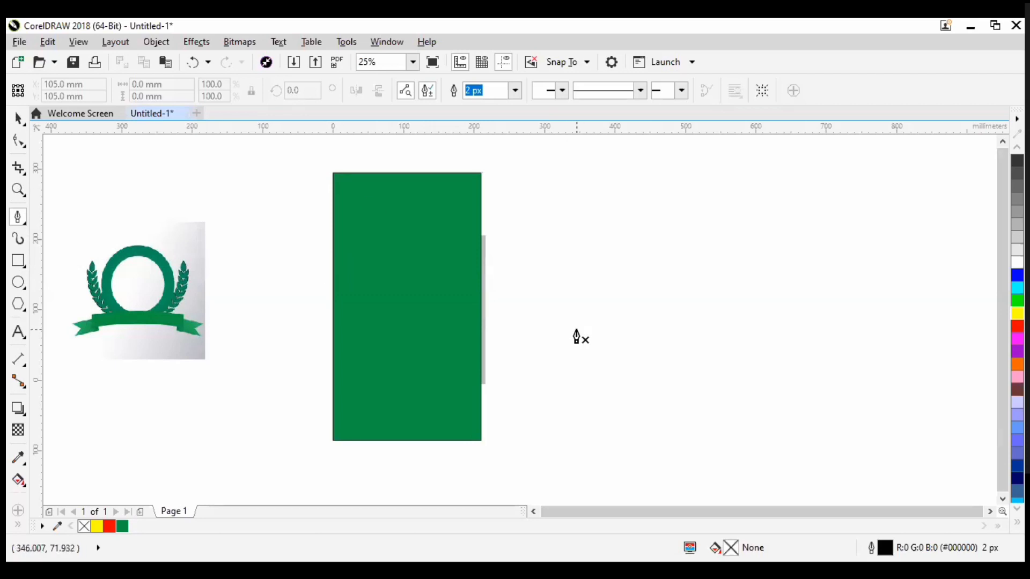
click(24, 223)
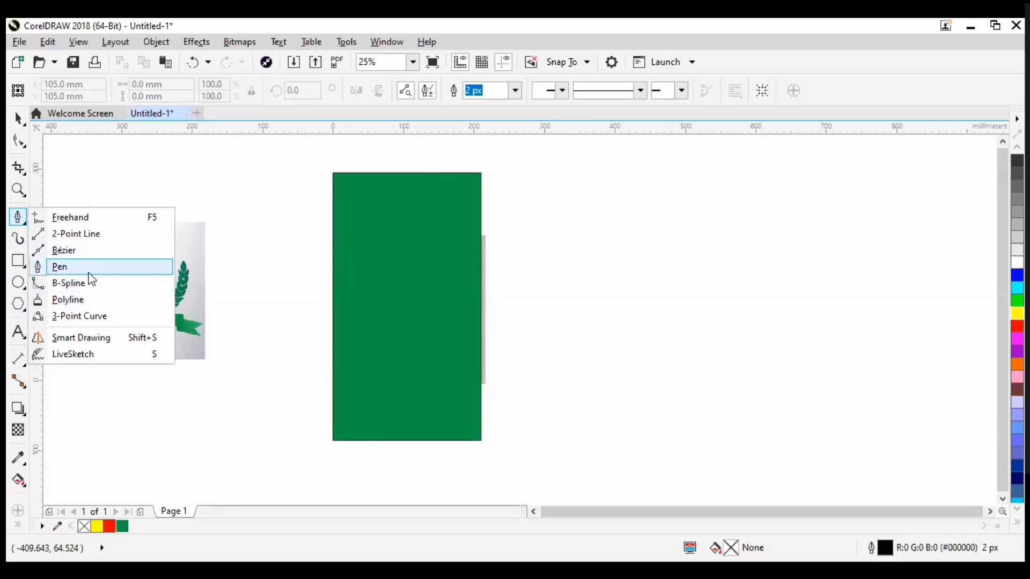
click(361, 503)
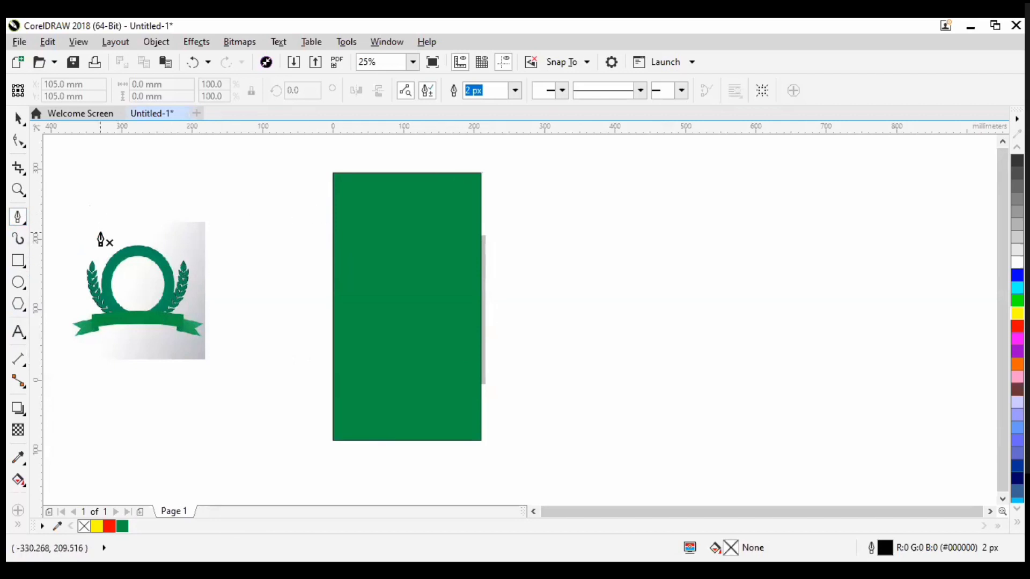
scroll(102, 236, up, 1)
scroll(286, 304, down, 1)
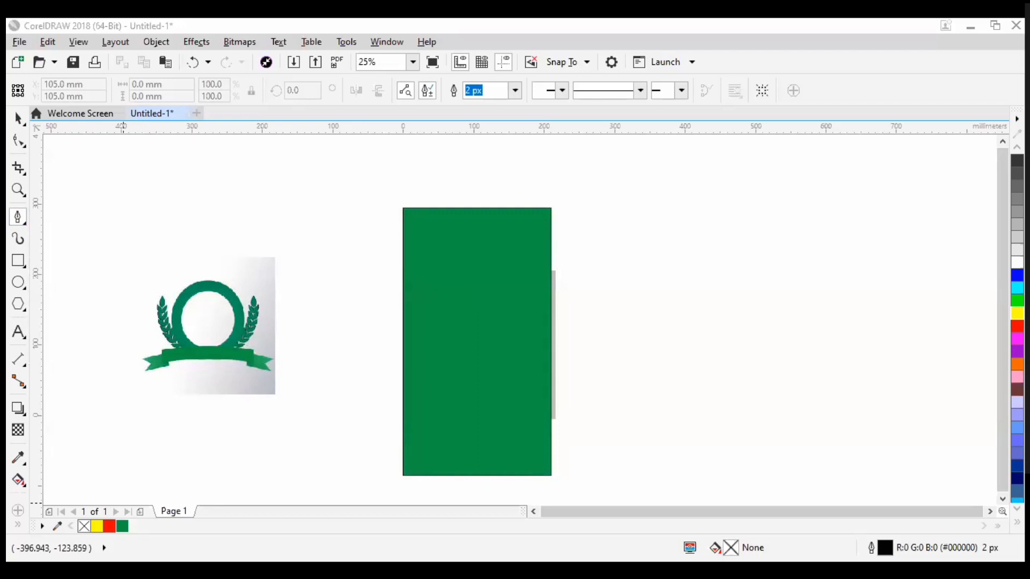
Step: Paste the portrait bitmap, enlarge it to about 273 mm square and place it beyond the green rectangle, at about X 458 mm, Y 101 mm
right_click(323, 230)
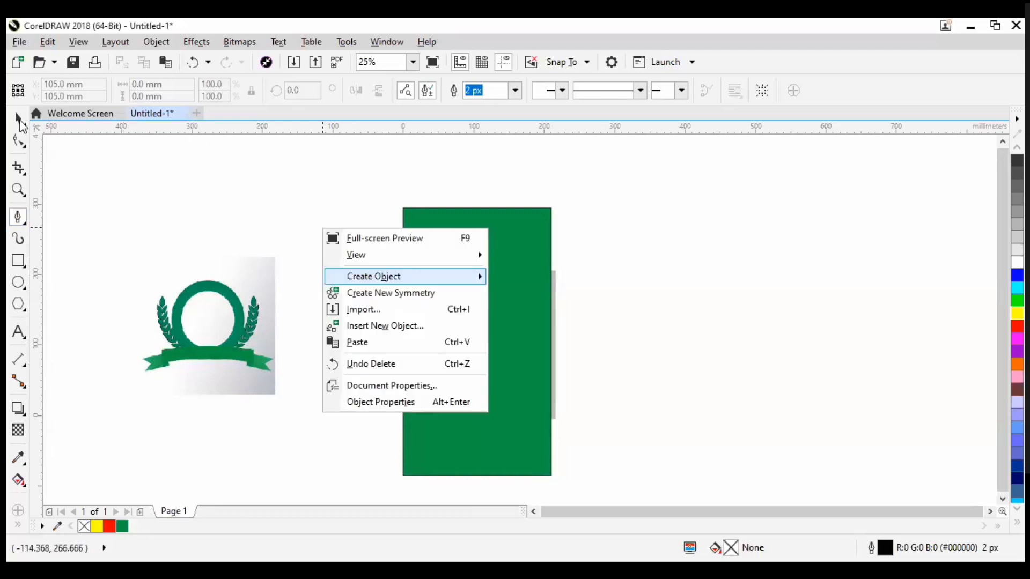
click(20, 122)
right_click(226, 188)
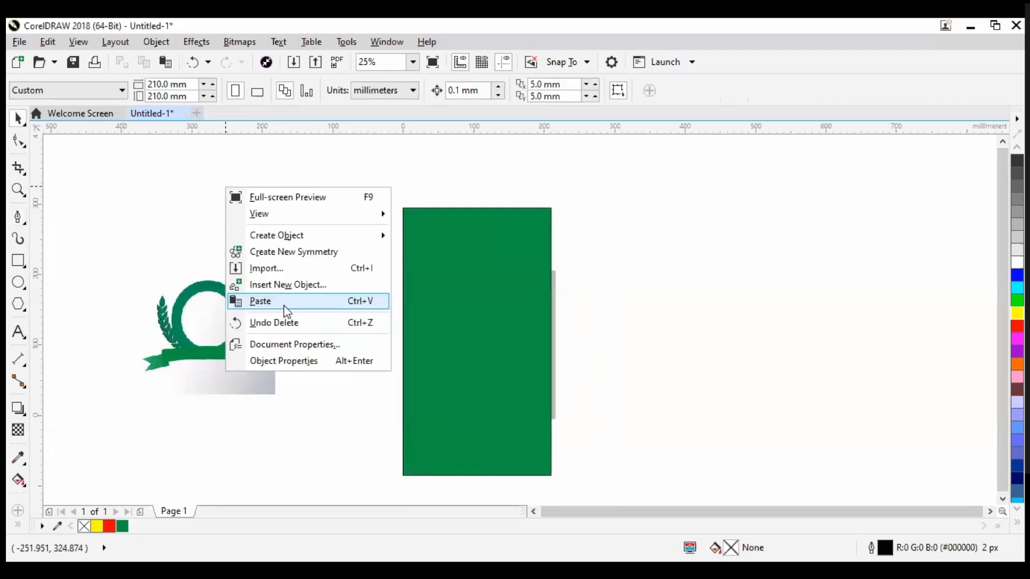
click(283, 307)
drag(507, 373, 561, 421)
drag(682, 347, 681, 347)
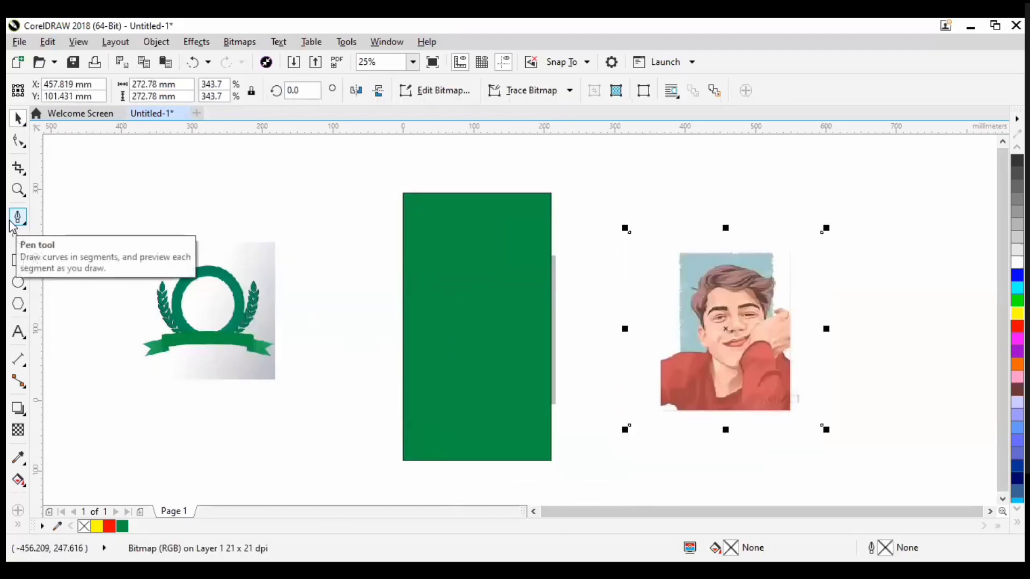
Step: Trace the hair lock above the portrait's forehead as a closed curve about 52 mm wide and 22 mm high with the Pen tool
scroll(654, 285, up, 1)
scroll(654, 284, down, 3)
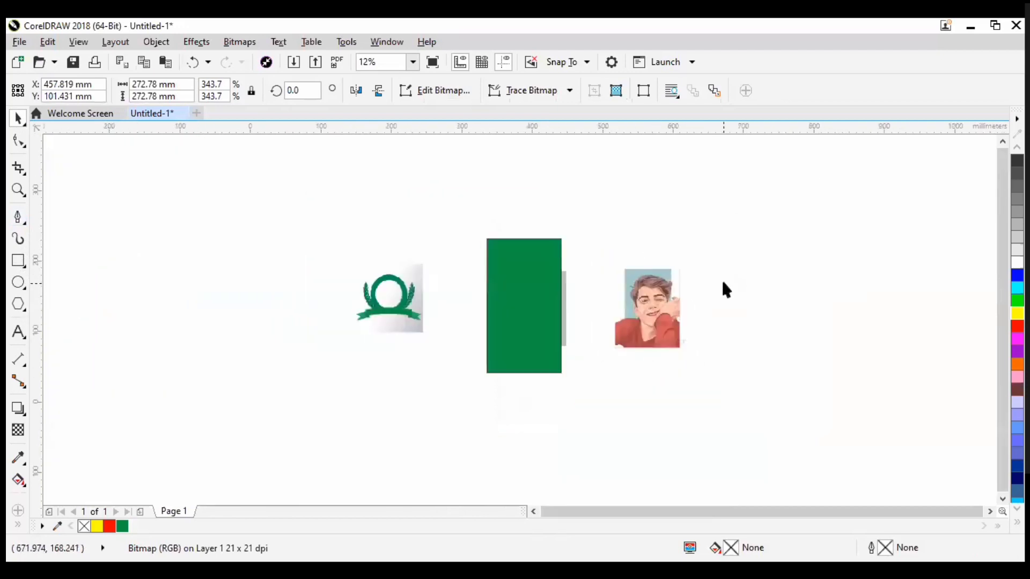
scroll(719, 287, up, 3)
scroll(392, 315, up, 1)
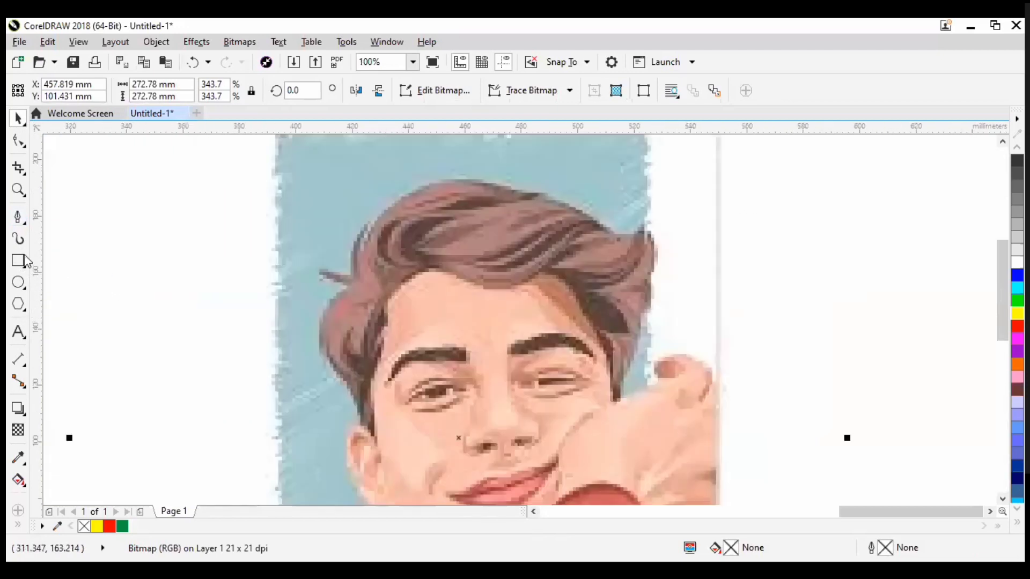
click(18, 216)
scroll(421, 277, up, 1)
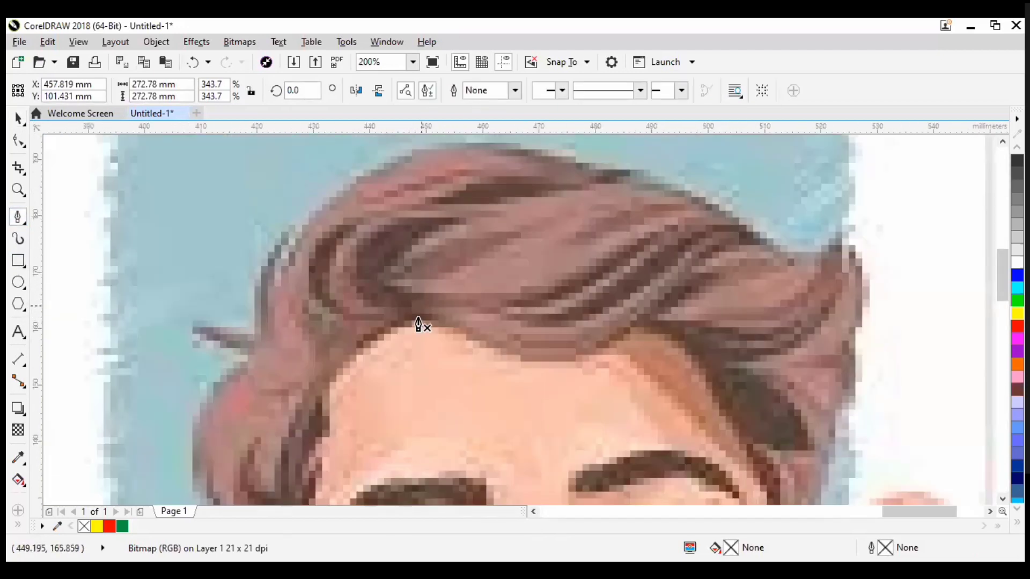
click(418, 317)
drag(462, 331, 477, 341)
drag(558, 363, 595, 357)
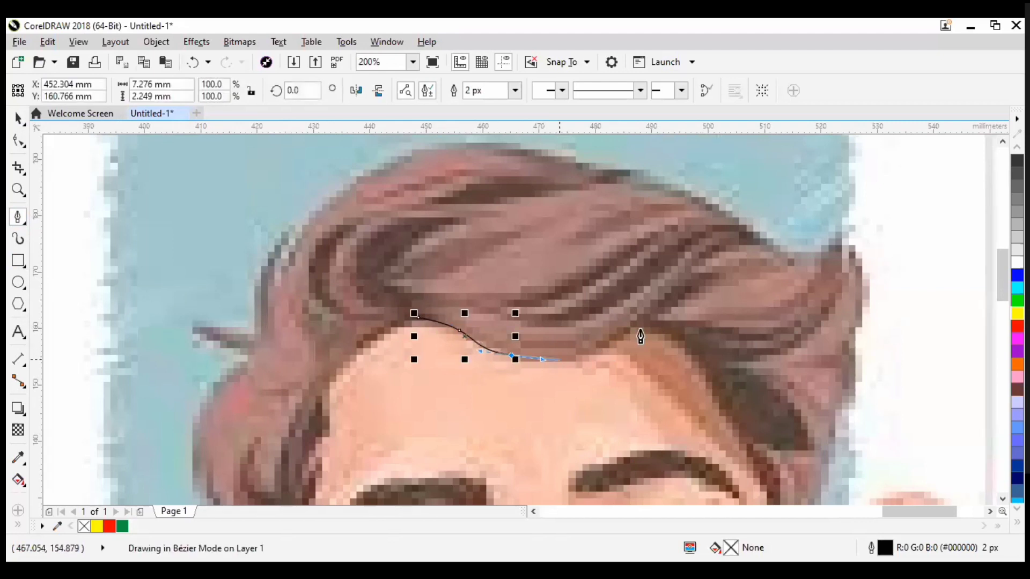
drag(697, 261, 711, 237)
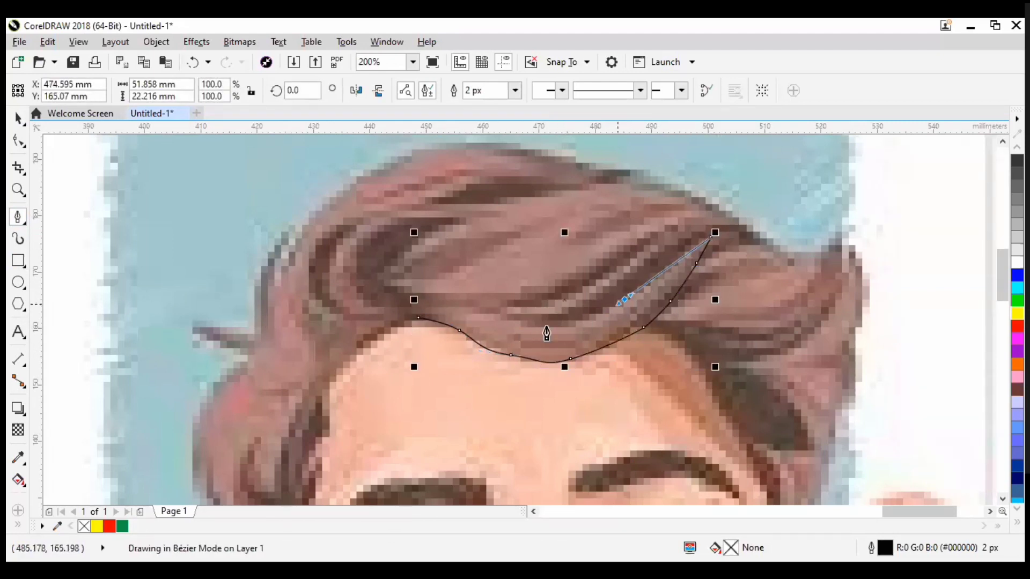
drag(507, 325, 492, 317)
click(418, 317)
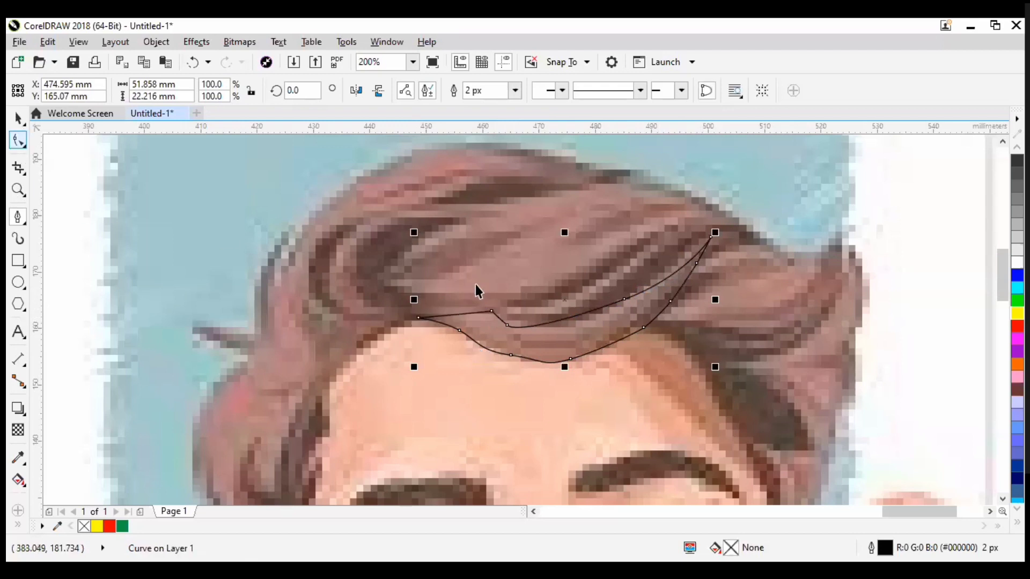
Step: Sample the hair's light brown (#B18A85) from the portrait bitmap into the document palette with the eyedropper
key(space)
key(F3)
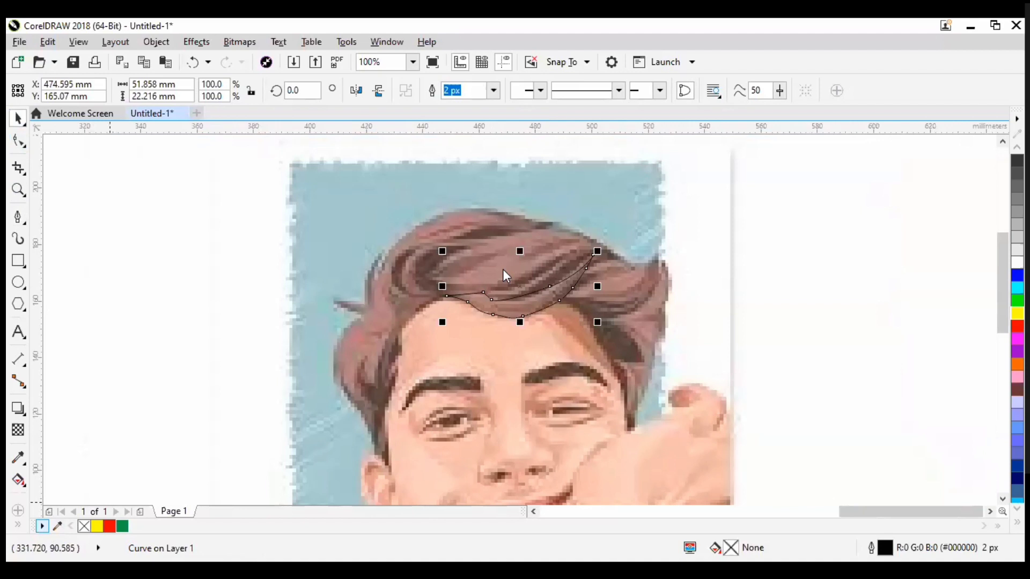
click(542, 320)
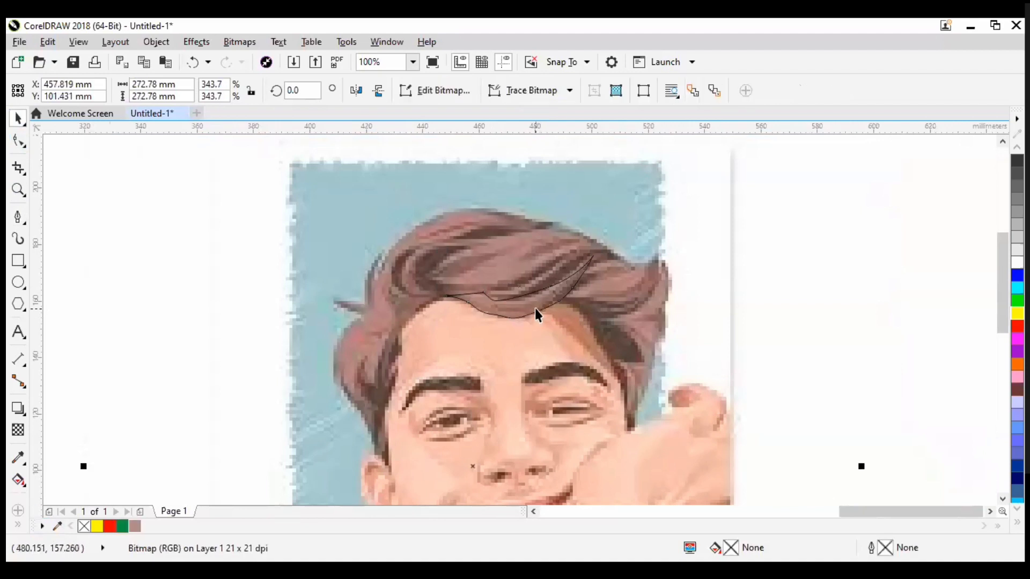
Step: Fill the traced hair lock with the sampled brown R177 G138 B133 (#B18A85) from the document palette, and deselect it
click(536, 309)
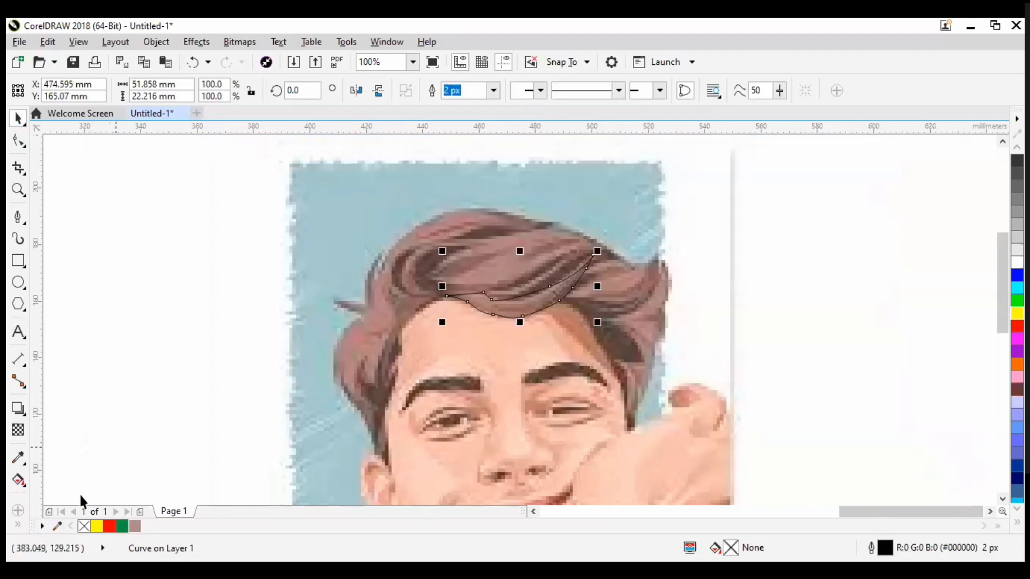
click(134, 527)
click(634, 277)
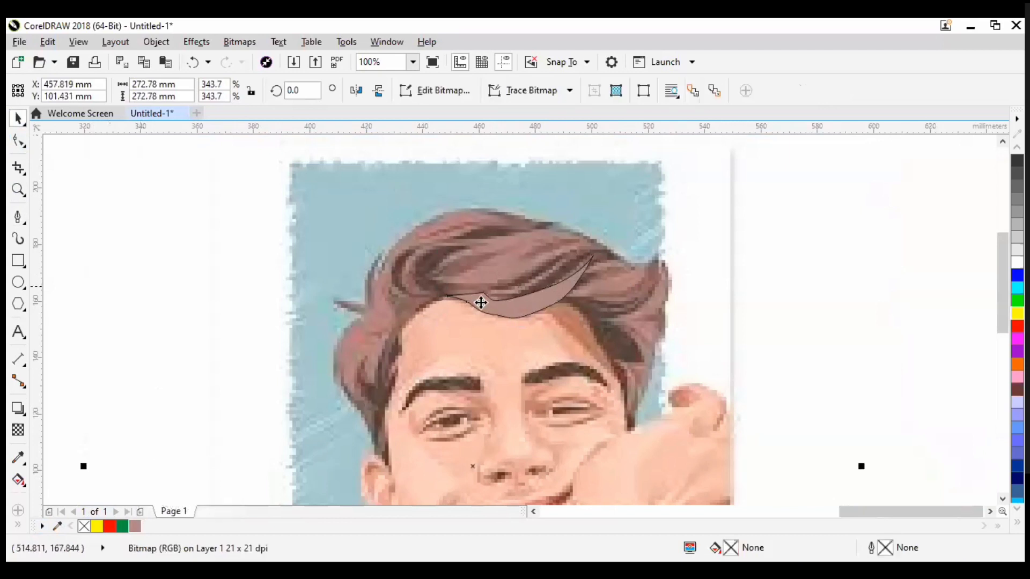
scroll(482, 303, down, 3)
click(483, 293)
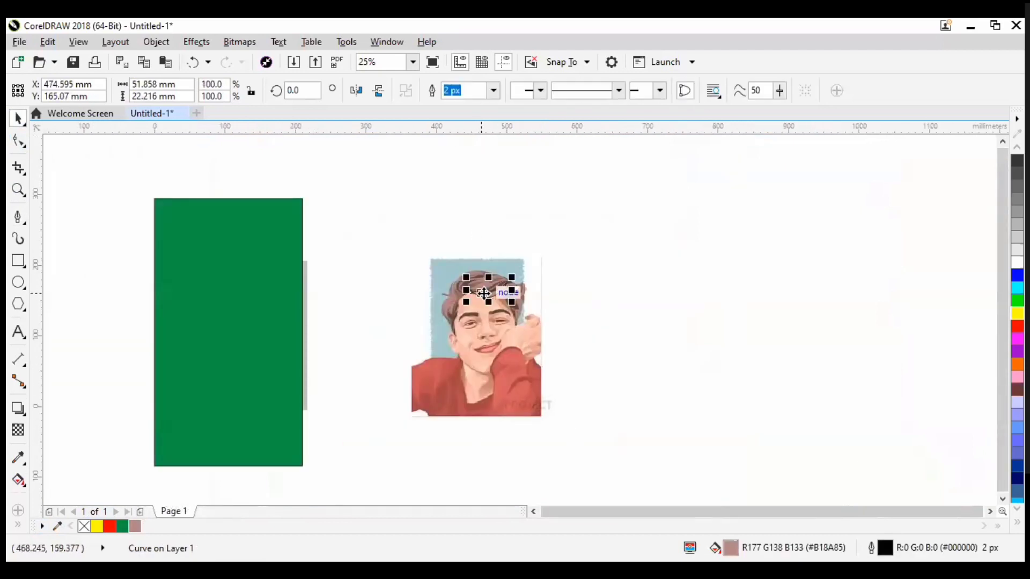
click(720, 342)
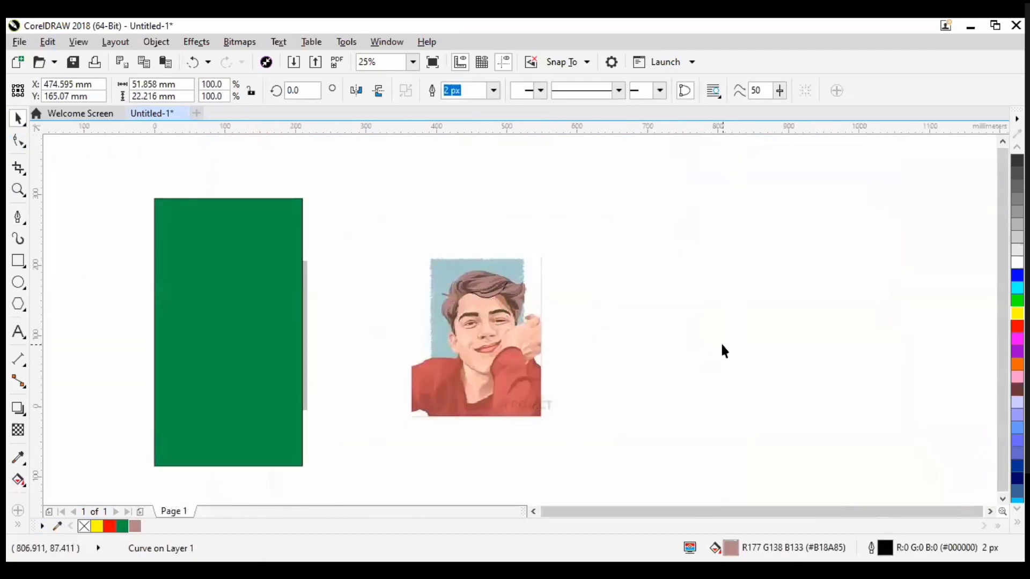
Step: Delete the portrait bitmap and the traced hair lock beside the green rectangle
click(494, 298)
click(362, 316)
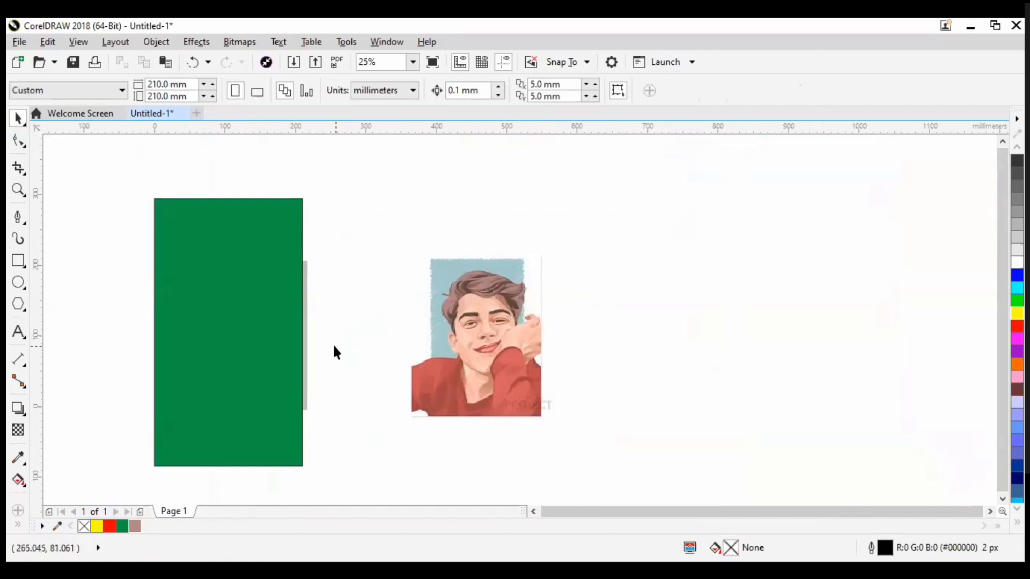
scroll(330, 343, up, 1)
scroll(352, 354, down, 3)
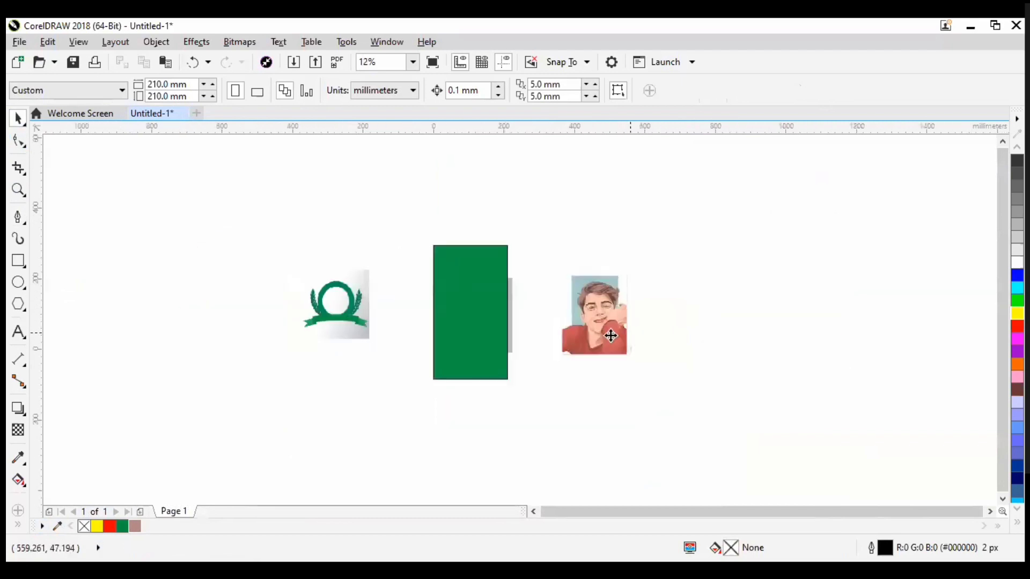
click(606, 335)
key(Delete)
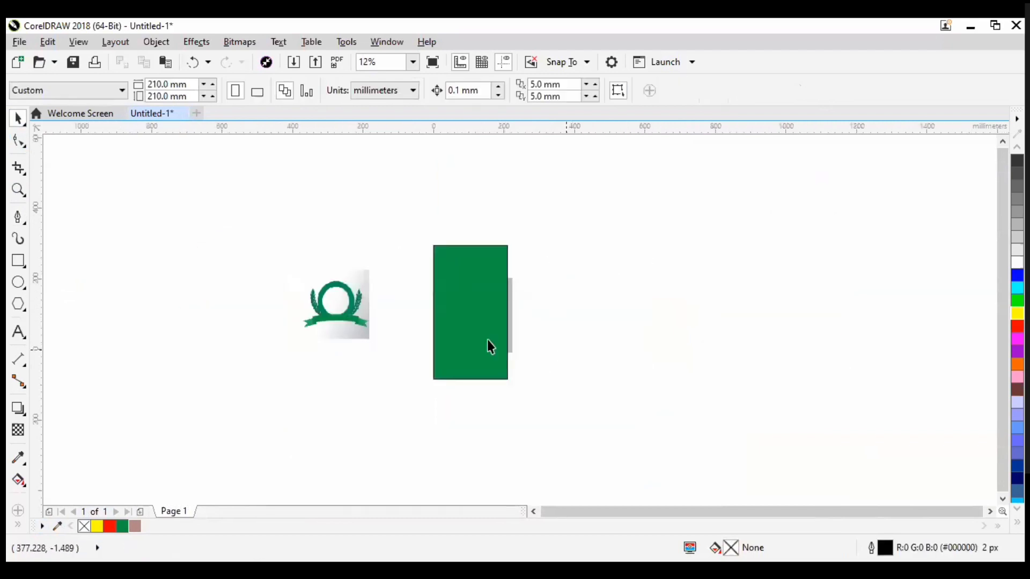
click(18, 332)
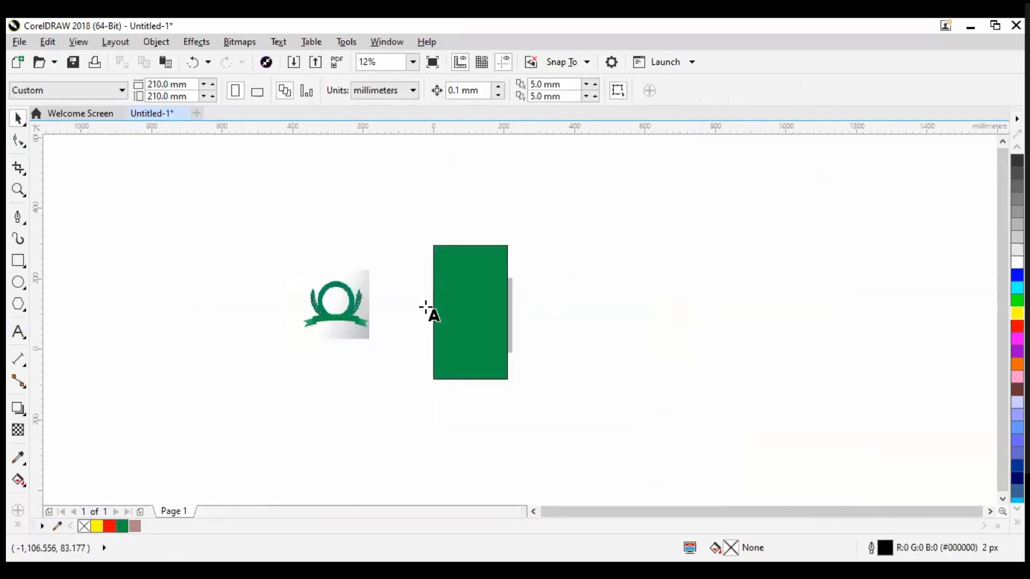
scroll(318, 264, up, 3)
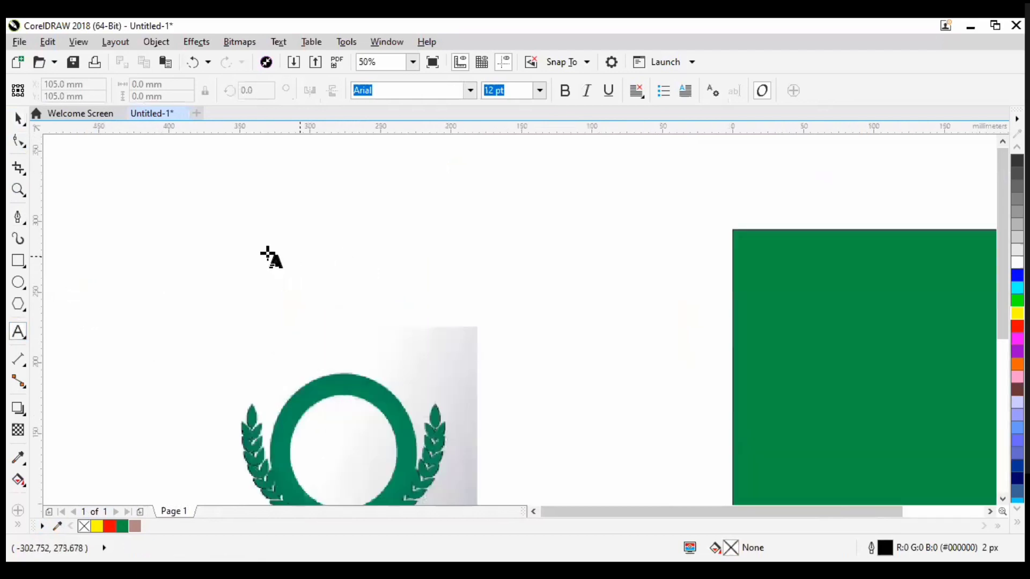
scroll(272, 257, down, 5)
scroll(359, 289, up, 5)
click(344, 295)
scroll(329, 299, down, 1)
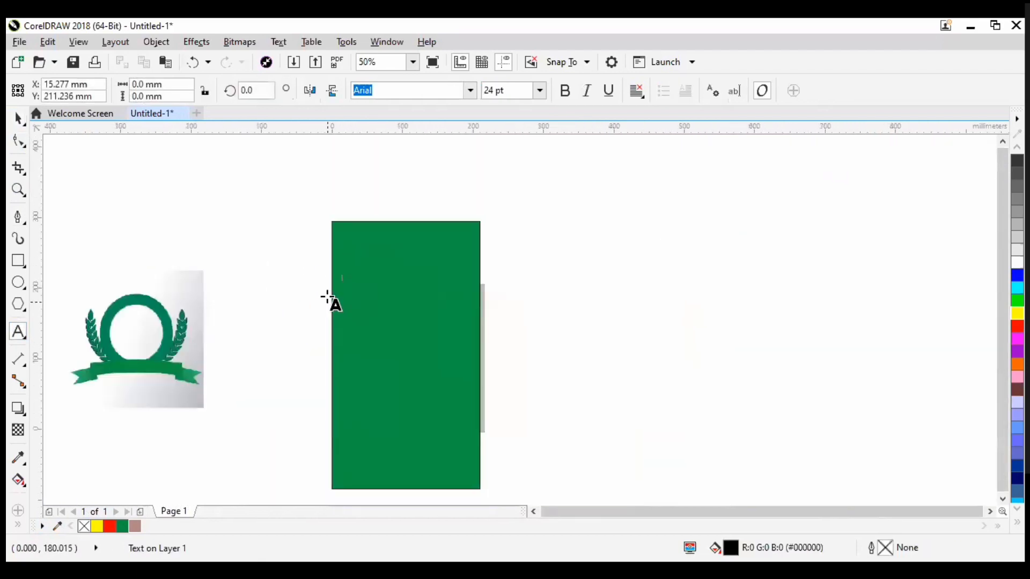
scroll(336, 299, down, 1)
scroll(327, 300, up, 3)
scroll(333, 300, down, 2)
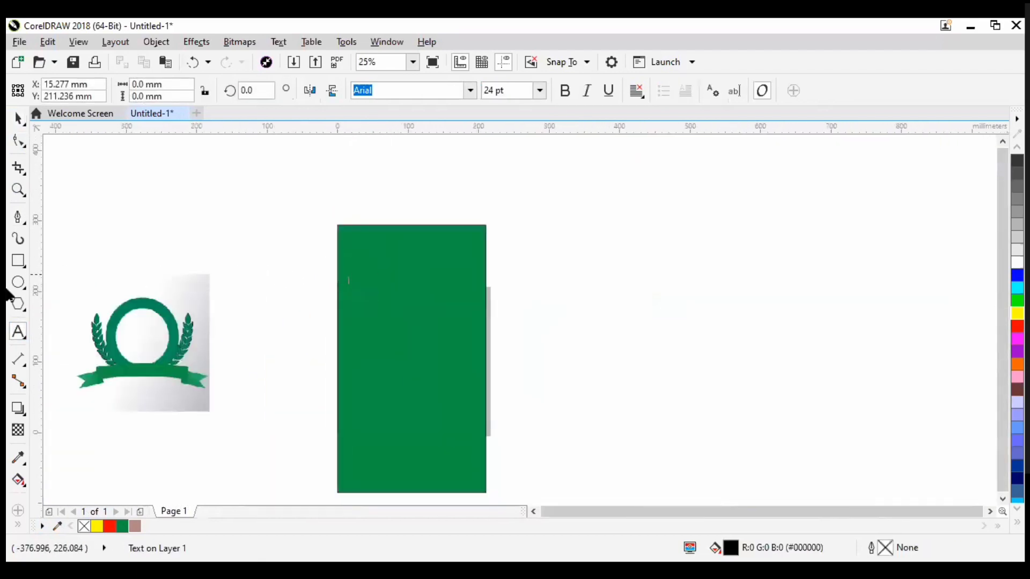
click(14, 116)
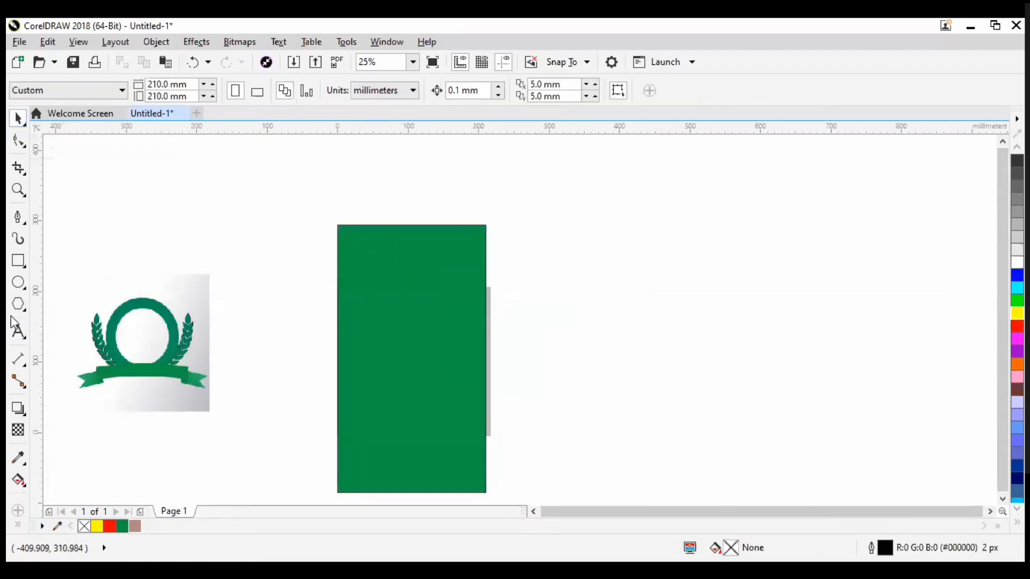
click(18, 304)
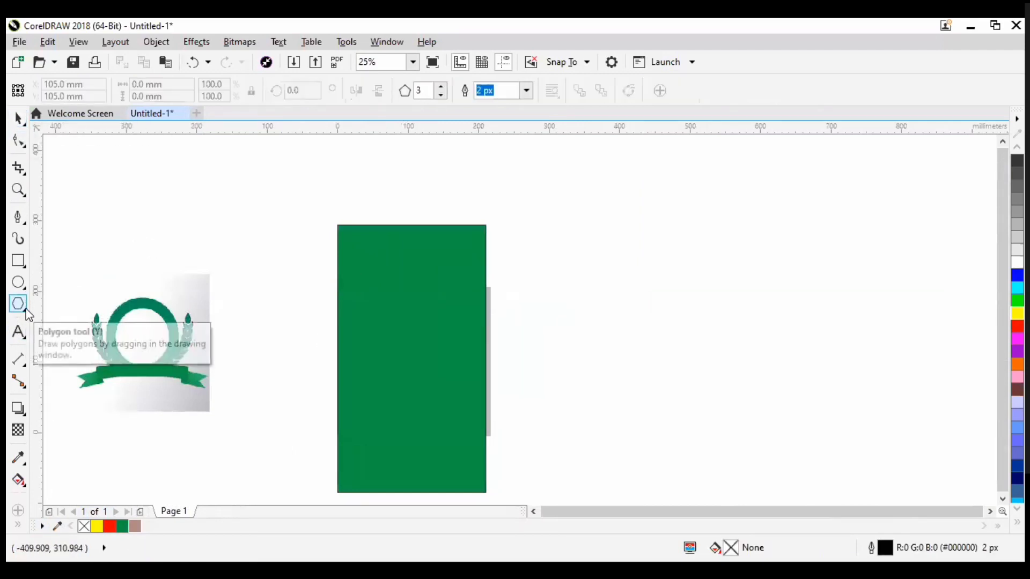
click(26, 310)
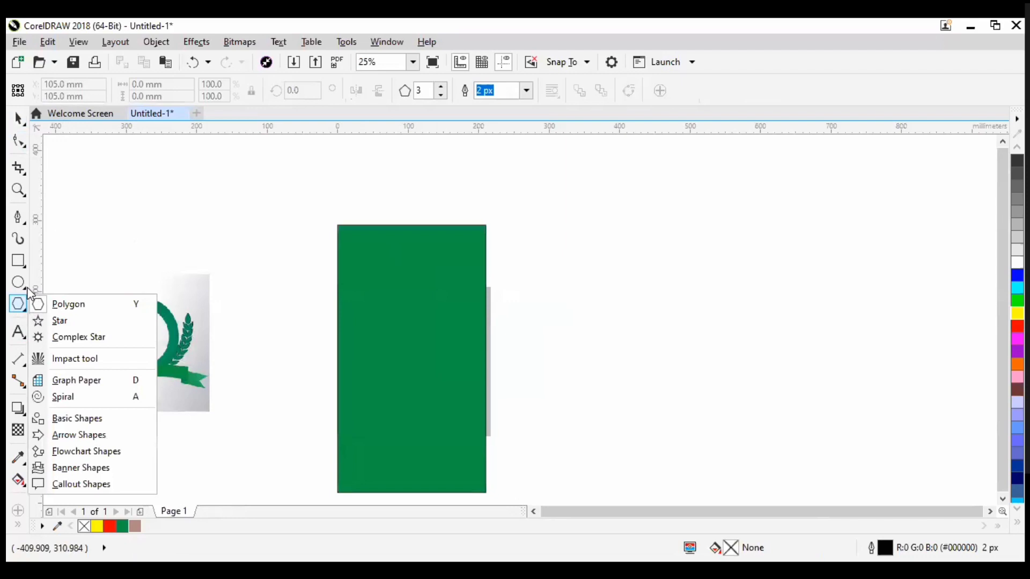
click(23, 290)
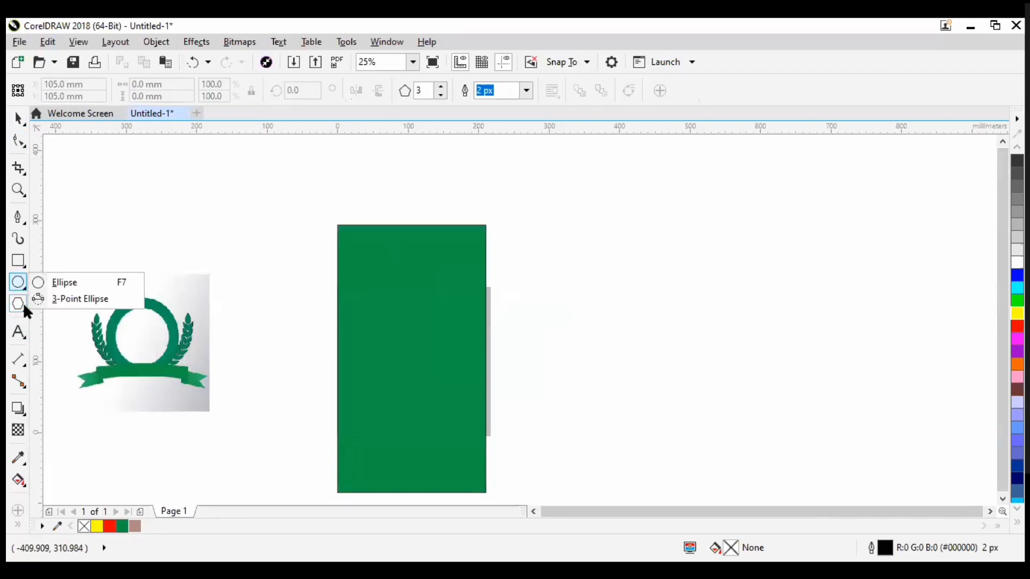
click(19, 382)
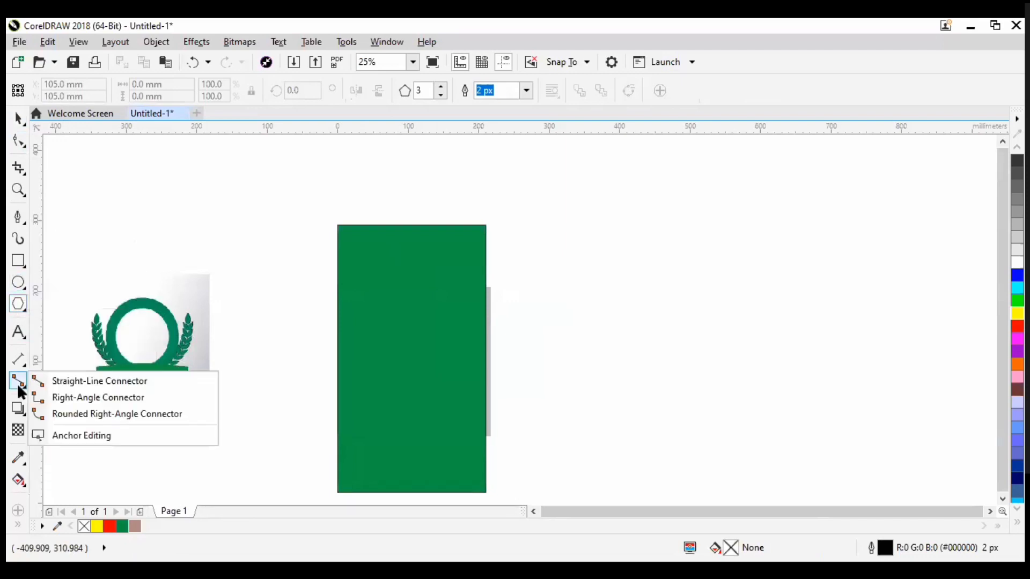
click(23, 413)
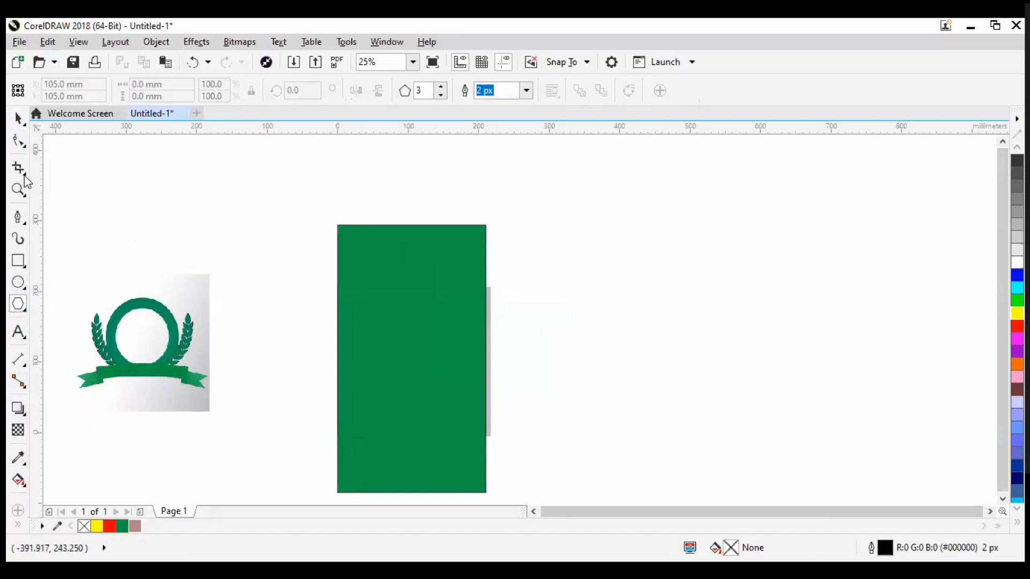
click(21, 418)
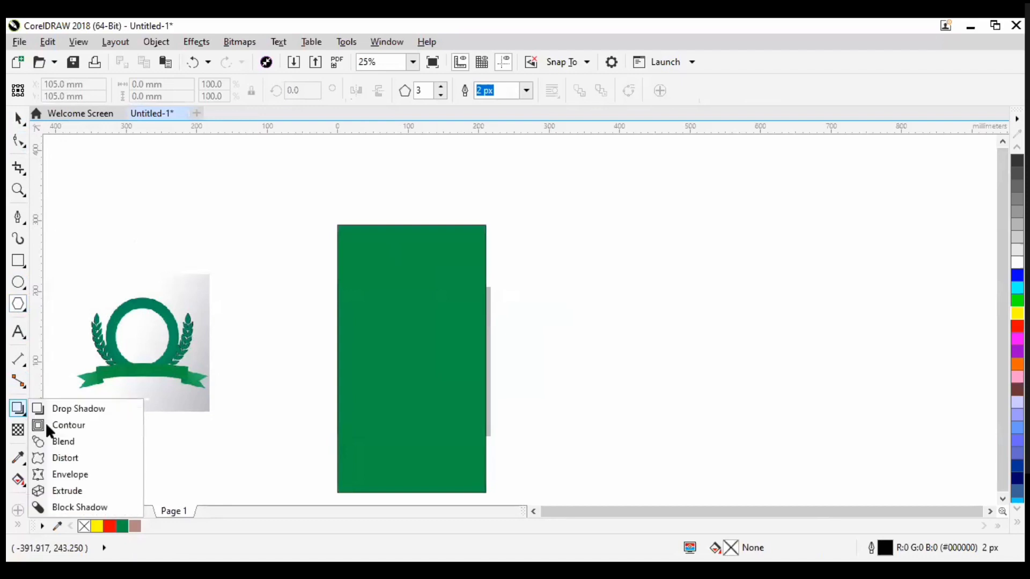
Step: Try uniform transparency values of 51, 11 and 38 on the green rectangle, and undo the last one
click(18, 431)
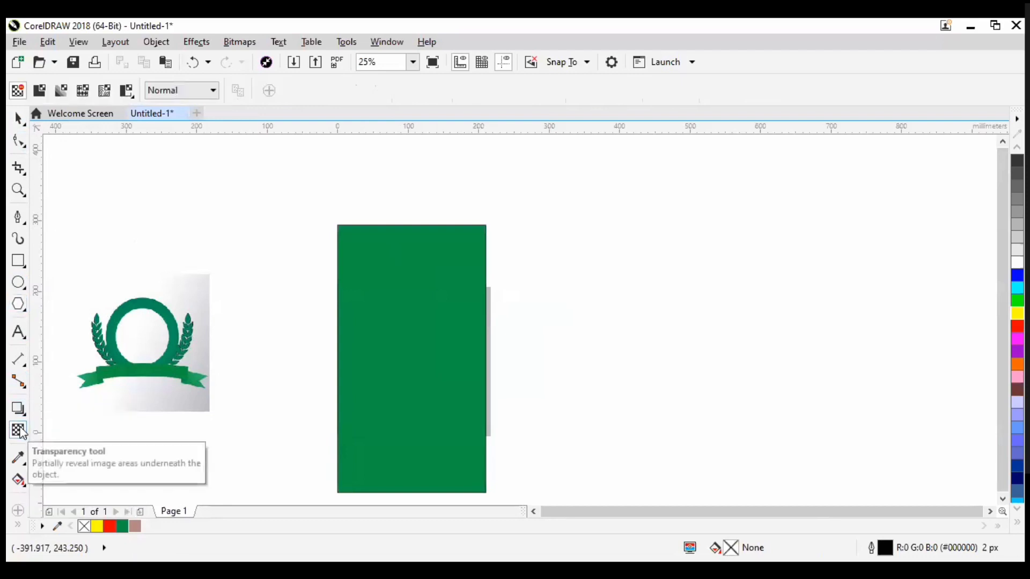
click(357, 382)
scroll(387, 384, down, 1)
scroll(402, 428, up, 1)
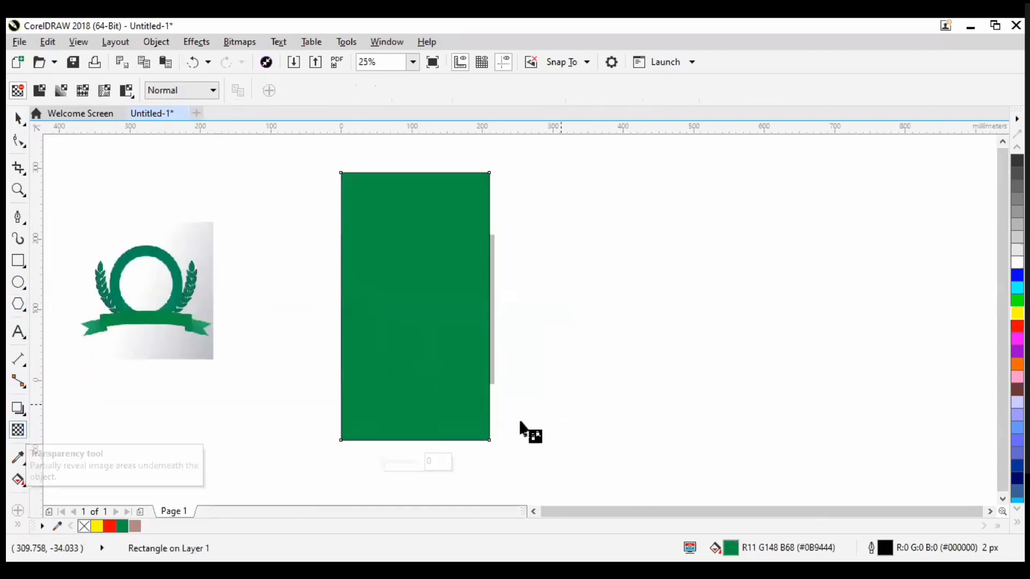
click(402, 463)
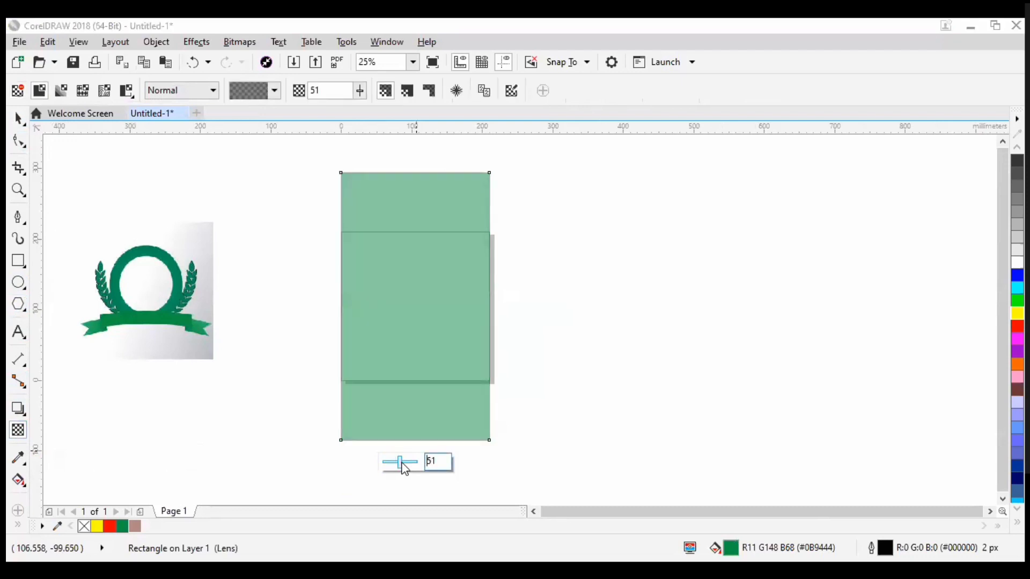
drag(404, 462, 384, 459)
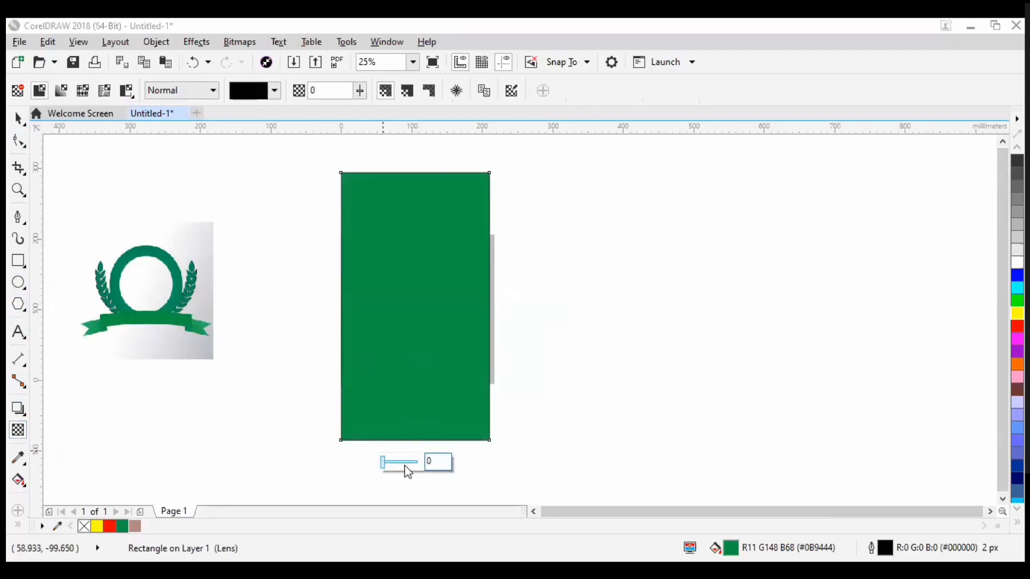
click(396, 461)
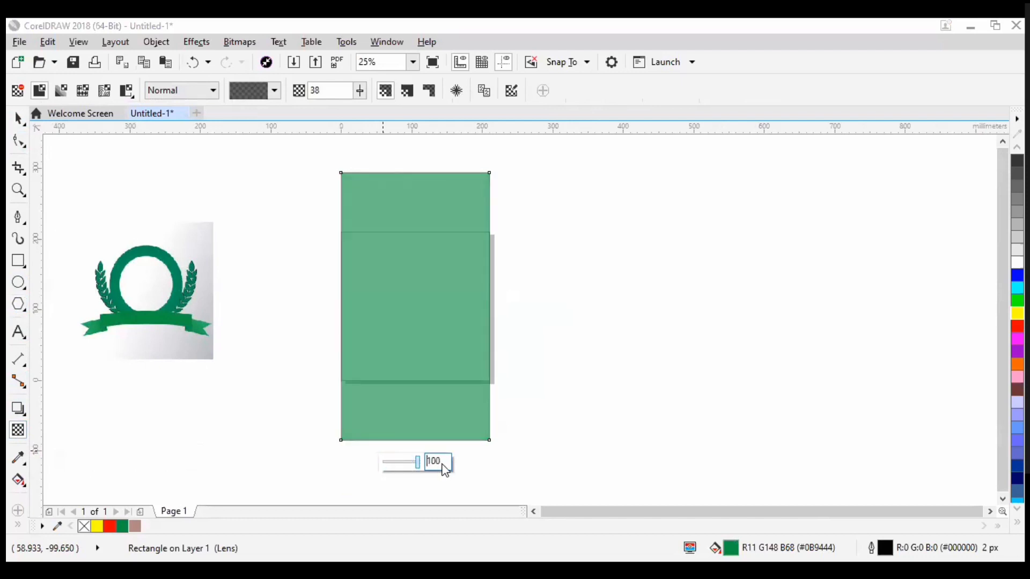
mouse_move(392, 462)
mouse_down()
mouse_move(418, 463)
mouse_move(389, 465)
mouse_up()
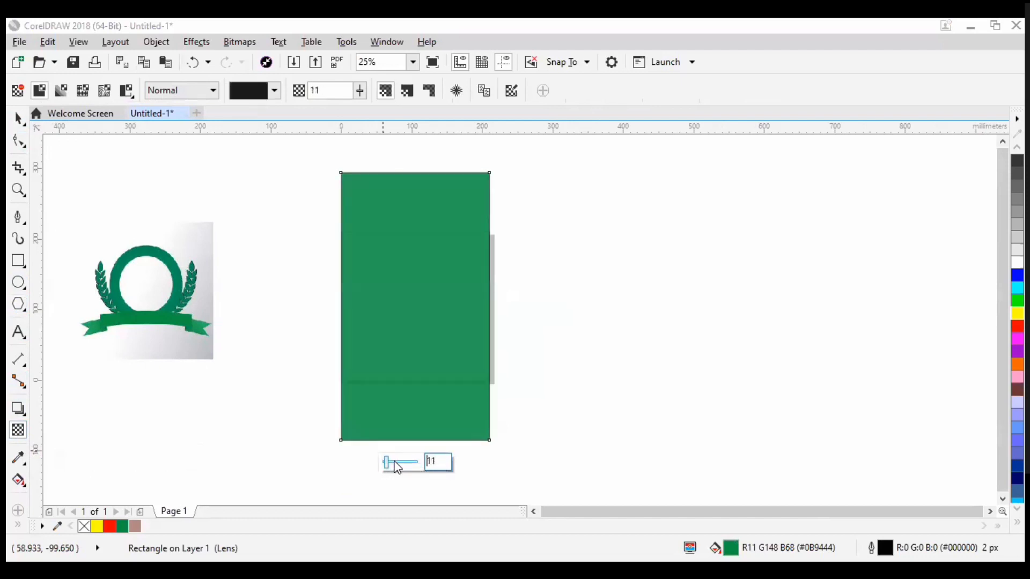
click(396, 463)
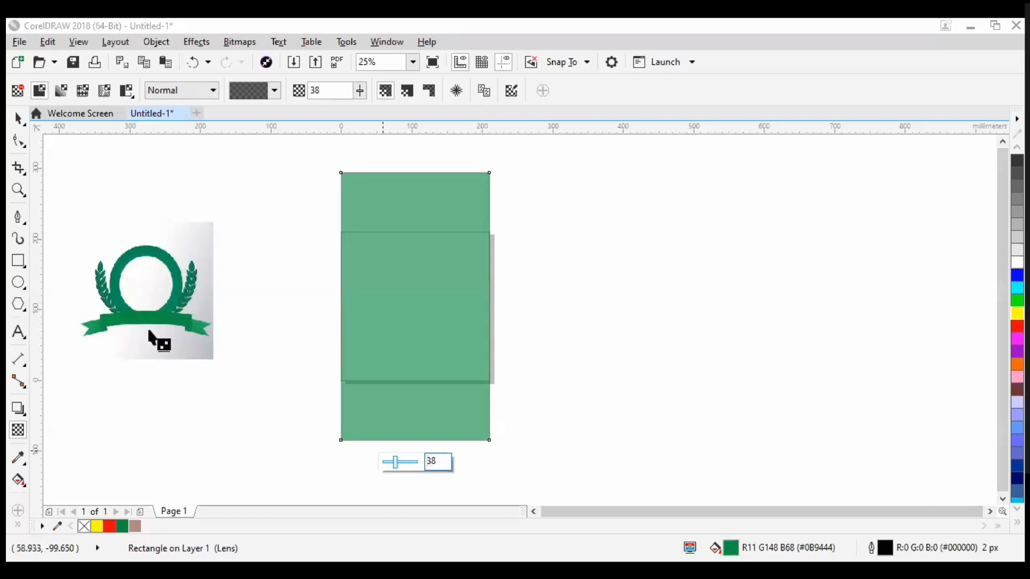
key(ctrl+z)
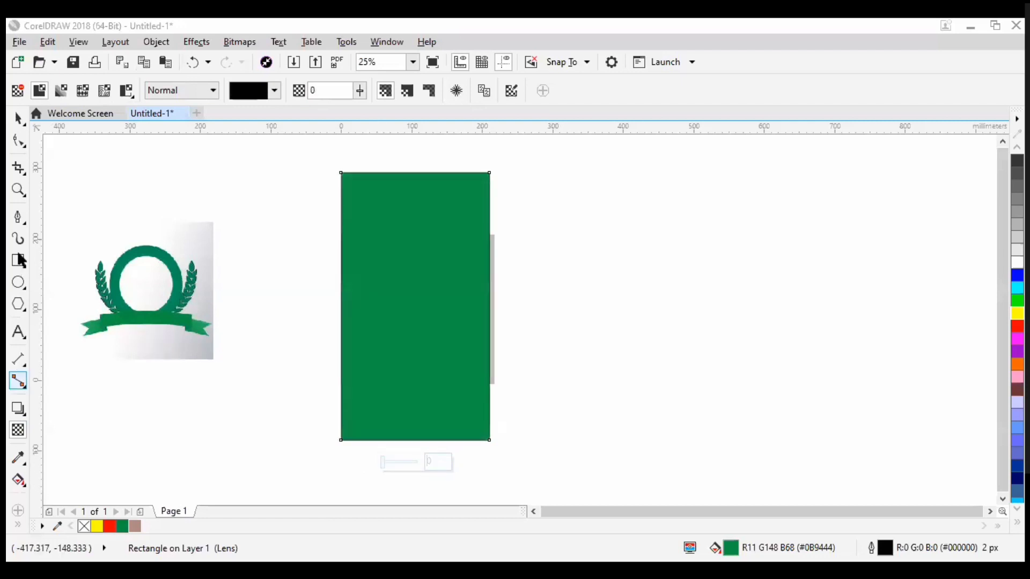
Step: Apply a gradient transparency to the green rectangle, fading out from its lower-left area towards its upper-right corner, and deselect it
click(18, 119)
click(18, 430)
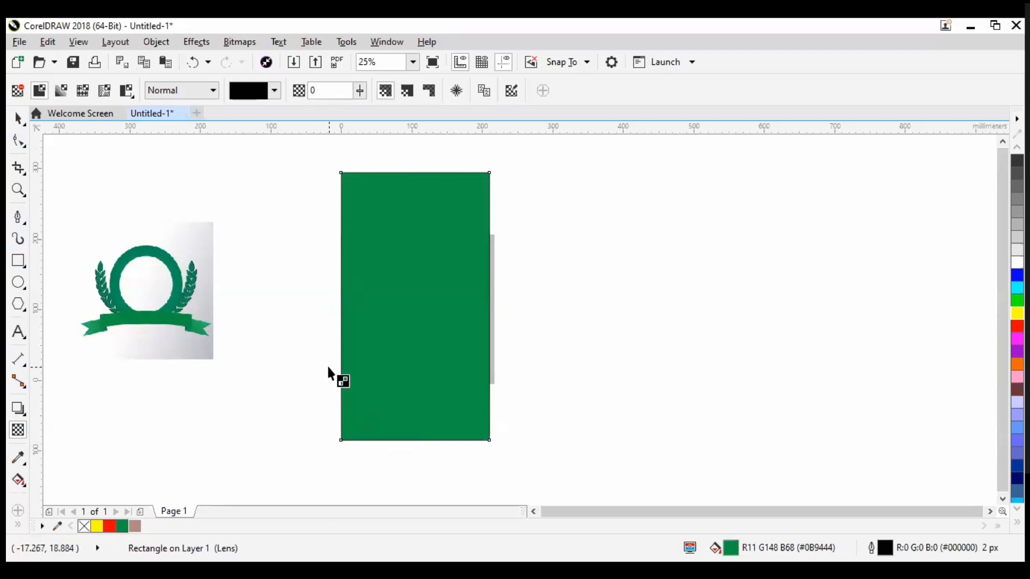
drag(328, 368, 525, 297)
click(18, 118)
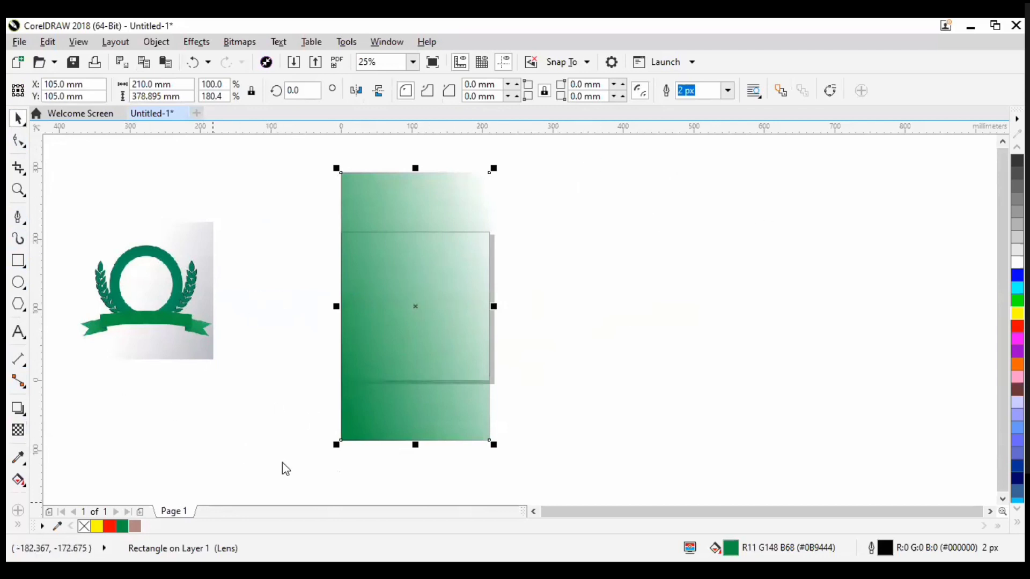
click(287, 406)
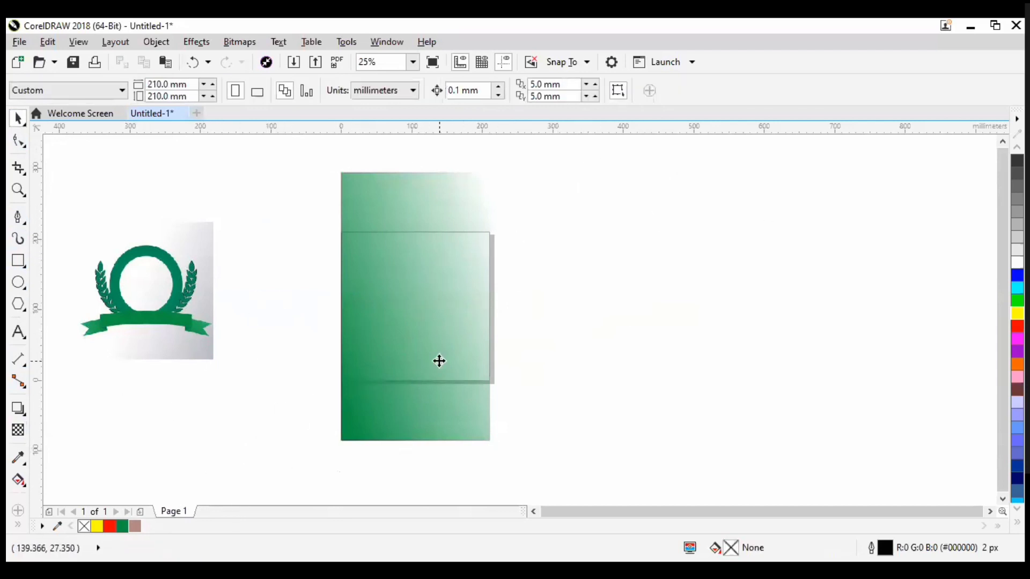
Step: Try to shift the faded green rectangle sideways off the page, undo the change and deselect the rectangle
click(425, 376)
scroll(420, 382, down, 2)
scroll(416, 391, up, 3)
scroll(420, 408, up, 2)
scroll(417, 402, down, 4)
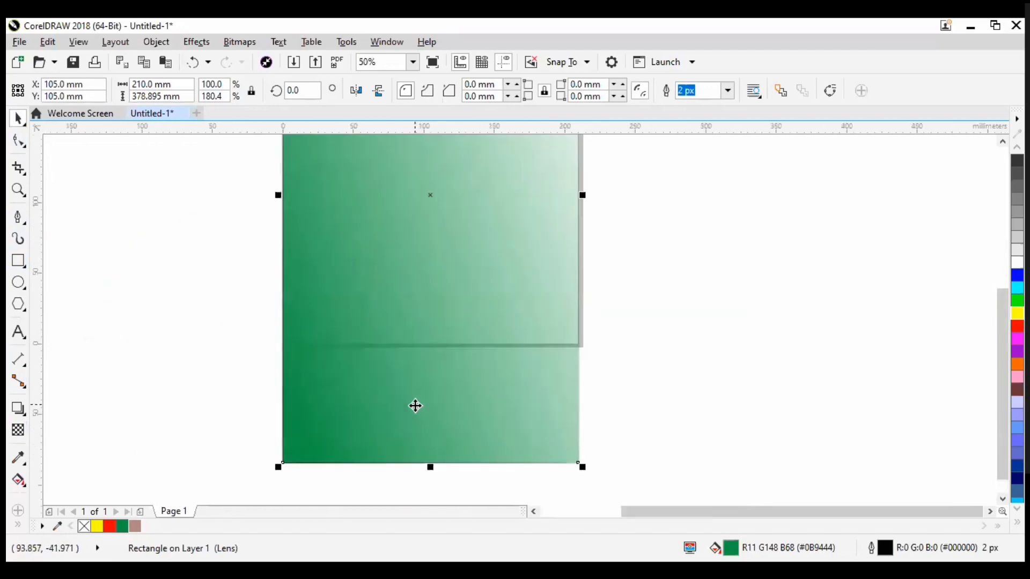
click(417, 351)
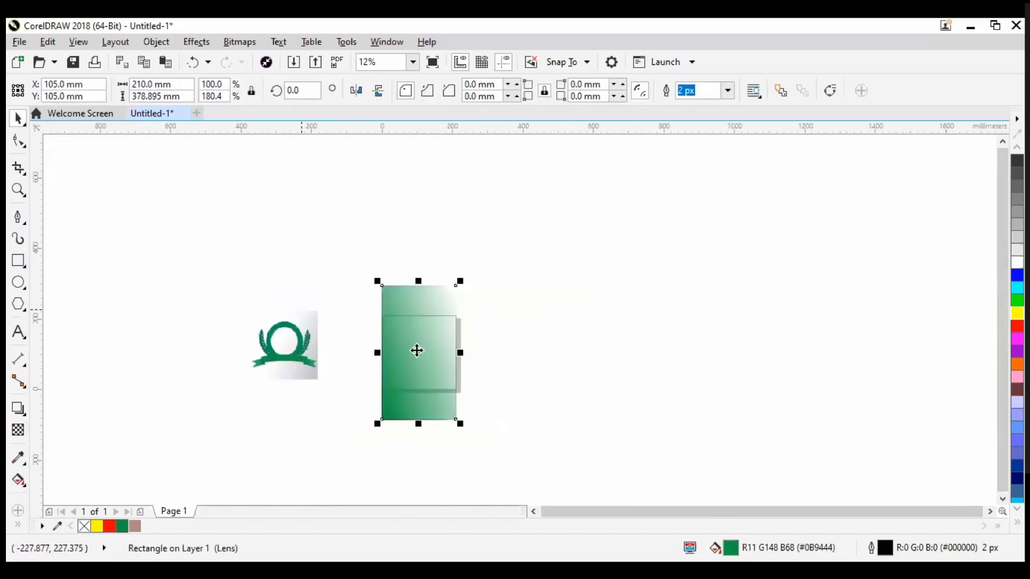
scroll(417, 351, up, 2)
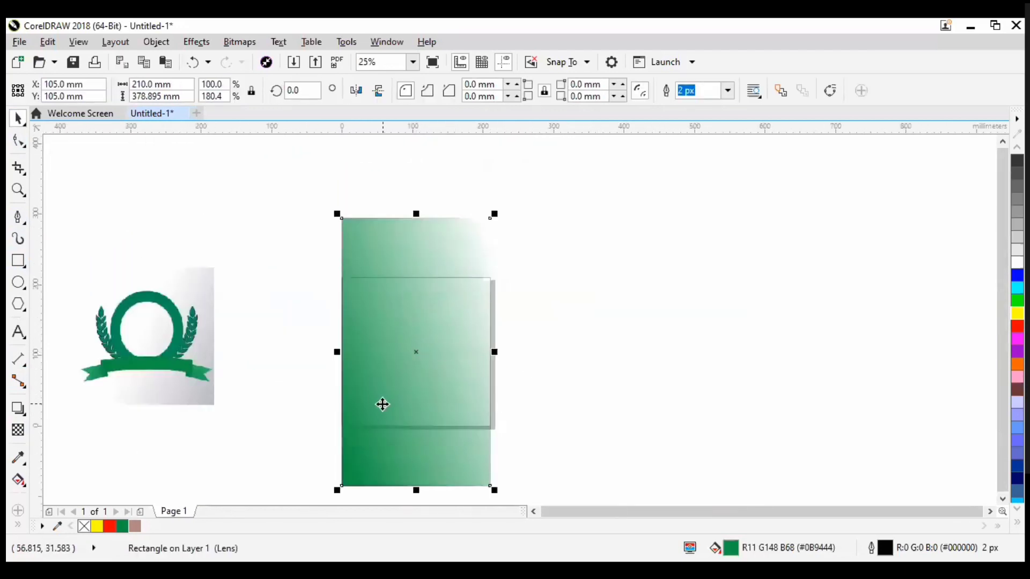
drag(383, 403, 485, 365)
key(ctrl+z)
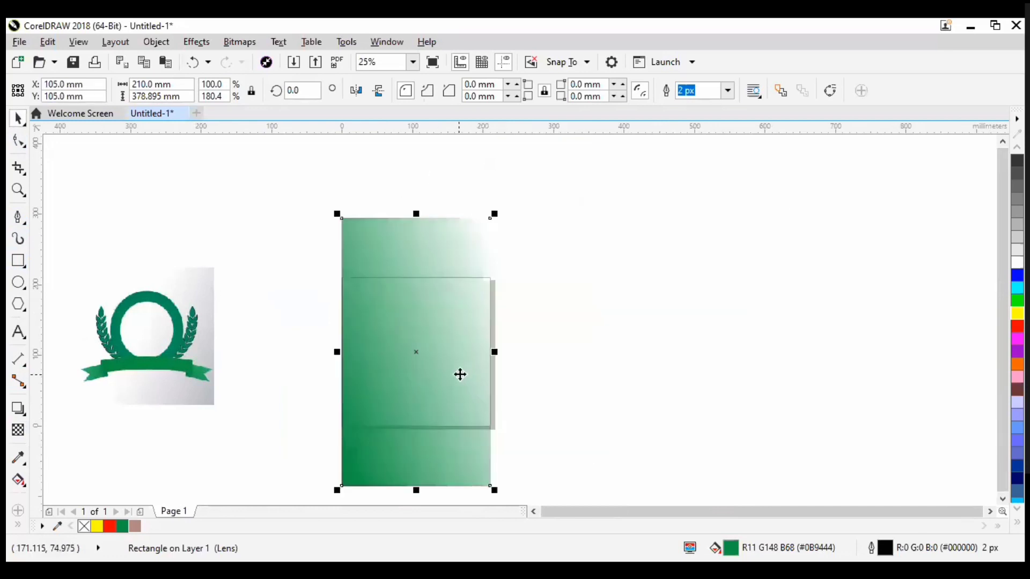
click(550, 392)
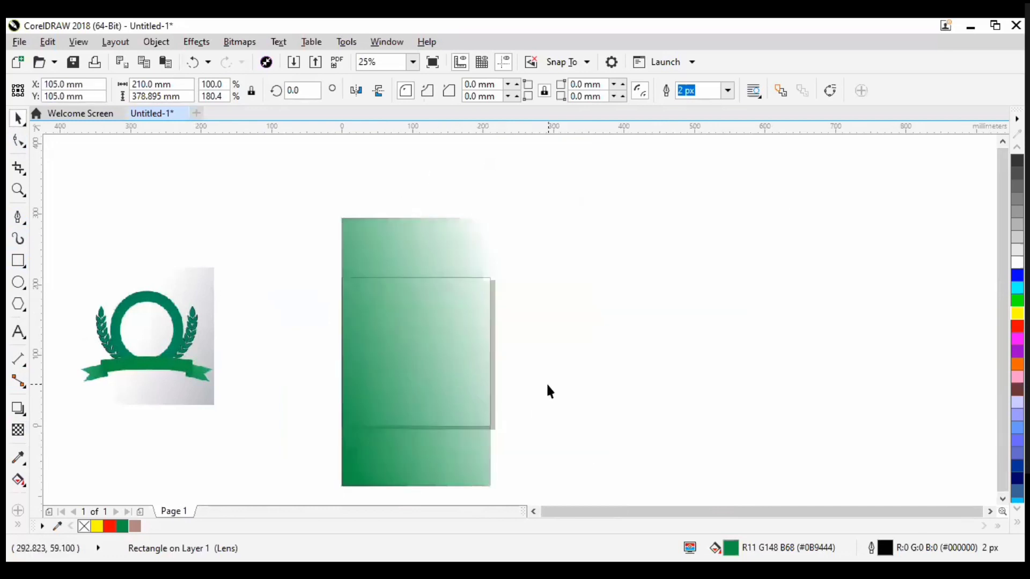
Step: Place a duplicate of the faded green rectangle beside the original, at about X 326 mm, Y 170 mm, and delete it
click(456, 394)
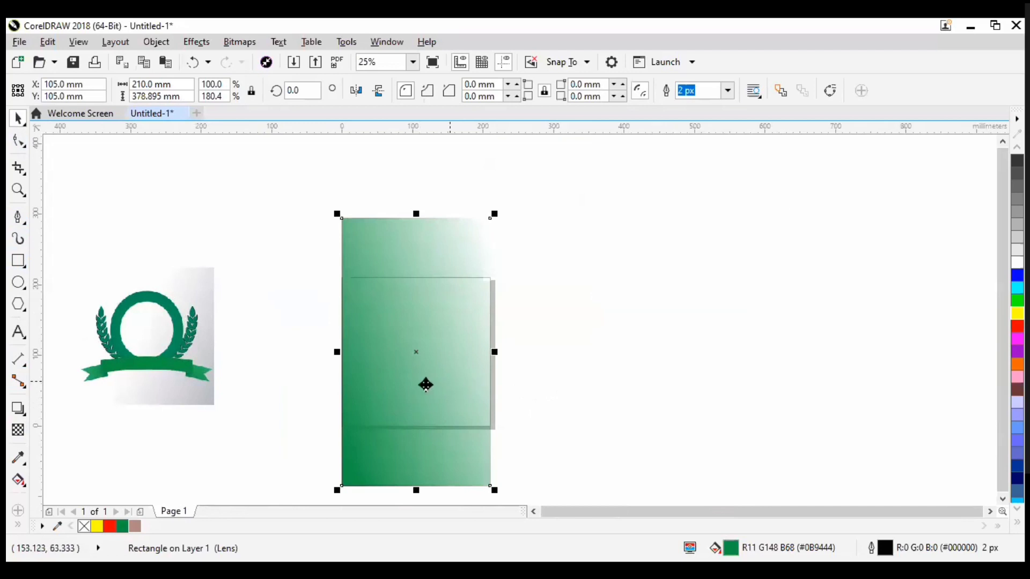
click(653, 380)
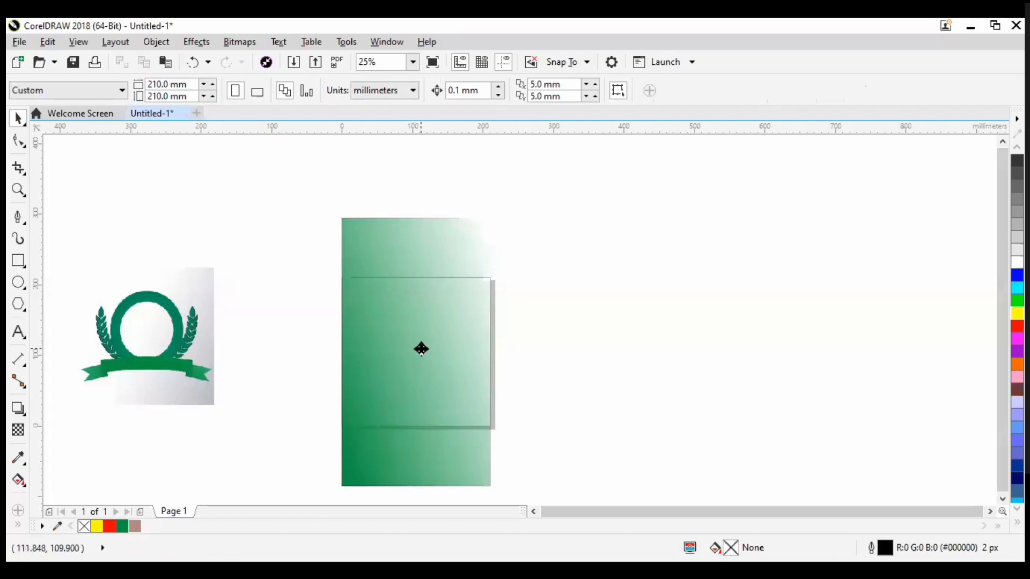
click(420, 351)
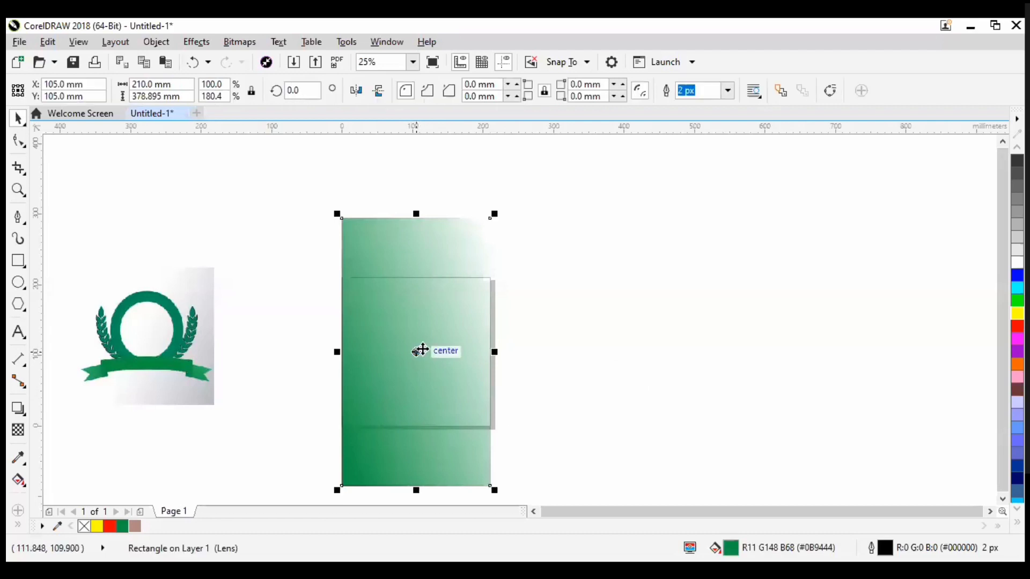
drag(421, 350, 577, 303)
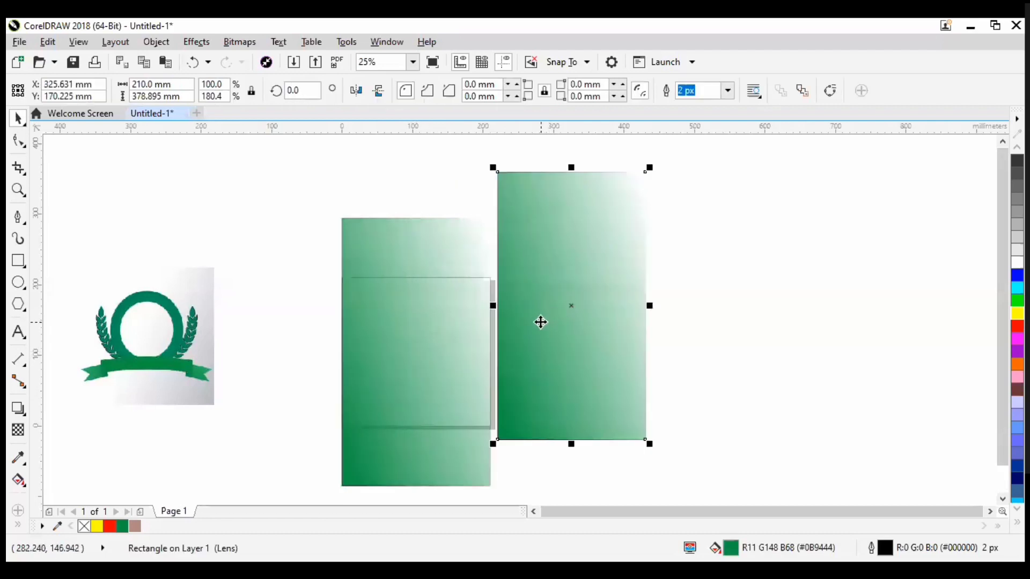
key(Delete)
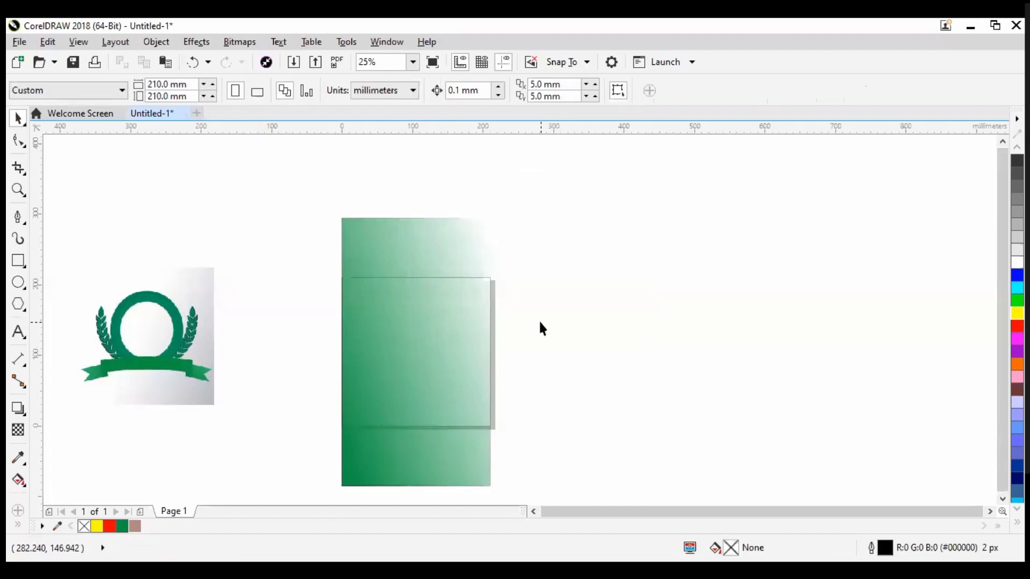
Step: Place a duplicate of the faded green rectangle at about X 467 mm, Y 242 mm, and delete it
click(410, 372)
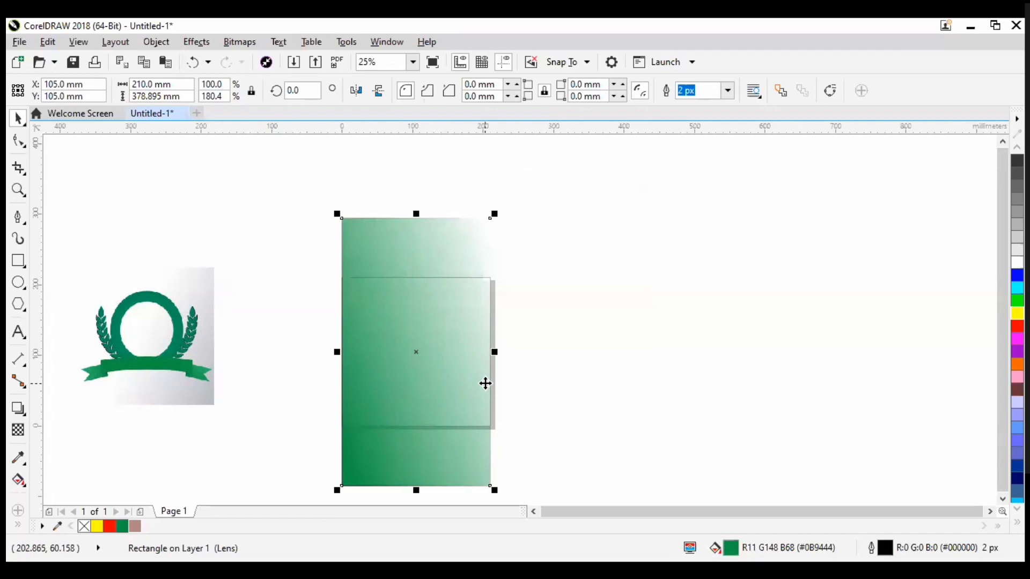
drag(491, 389, 746, 292)
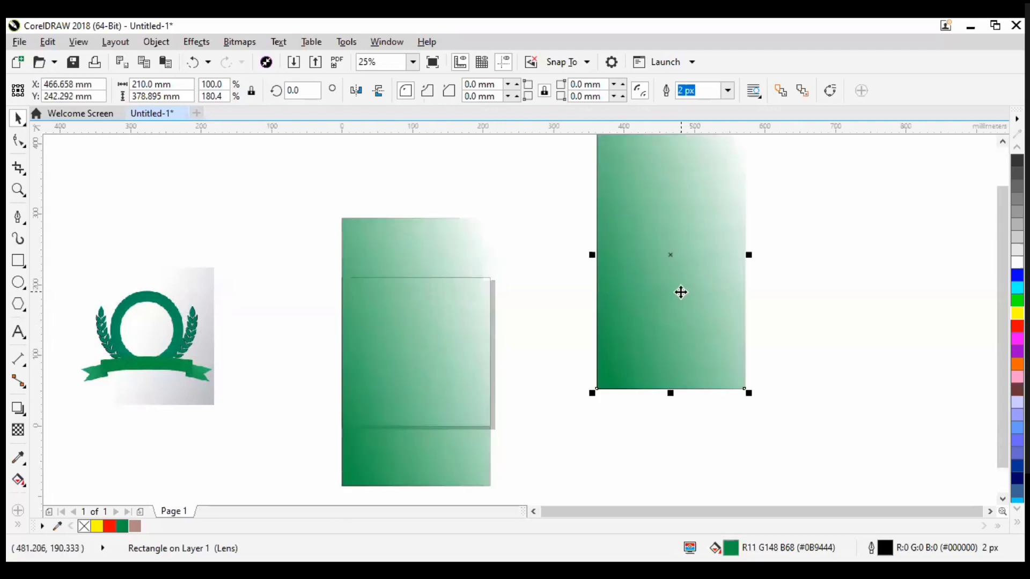
key(Delete)
Step: Duplicate the faded green rectangle, fill the copy with Orange (#FF6600) and place it beside the original at about X 378 mm, Y 103 mm
click(428, 354)
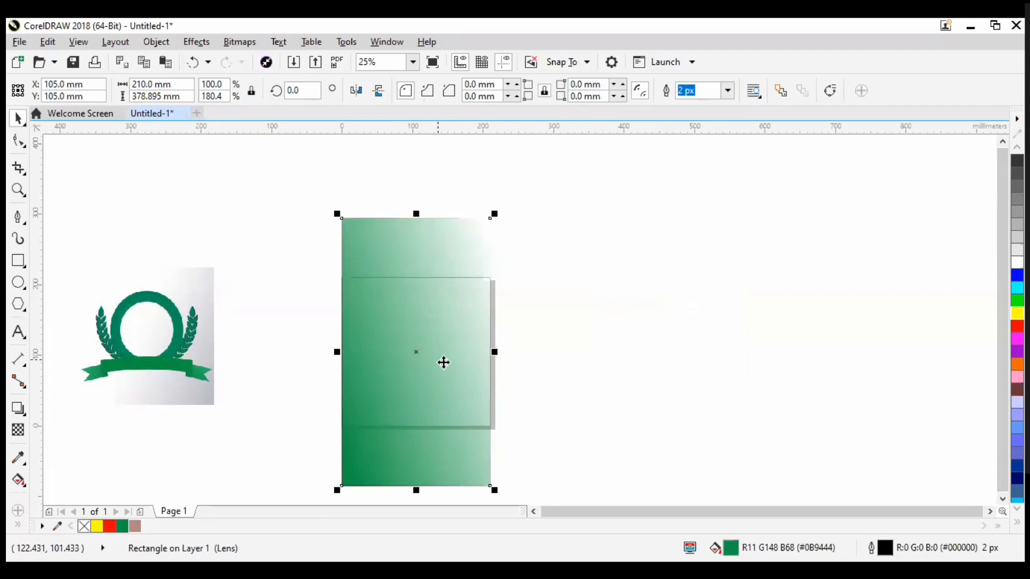
drag(455, 368, 570, 340)
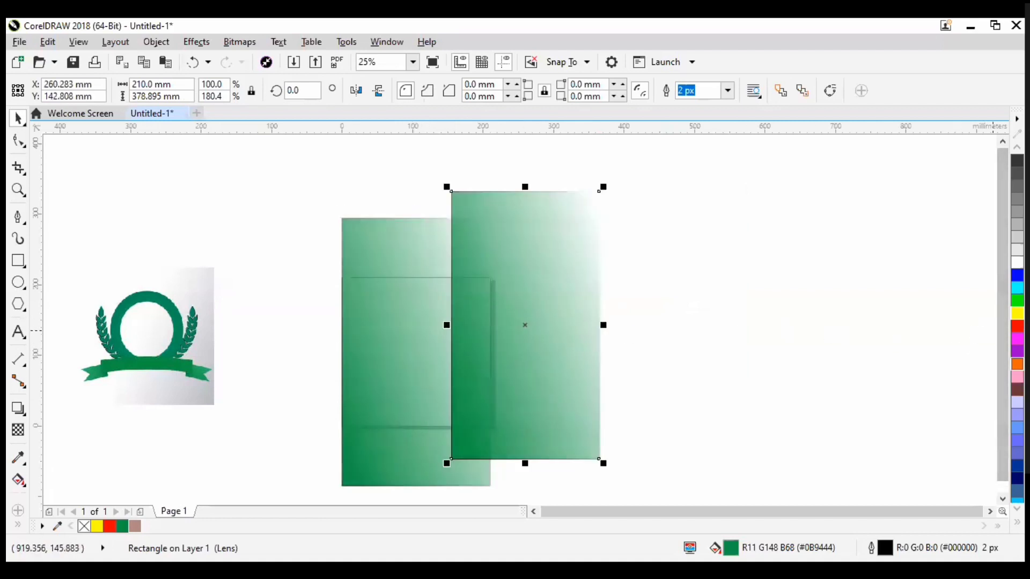
click(1018, 364)
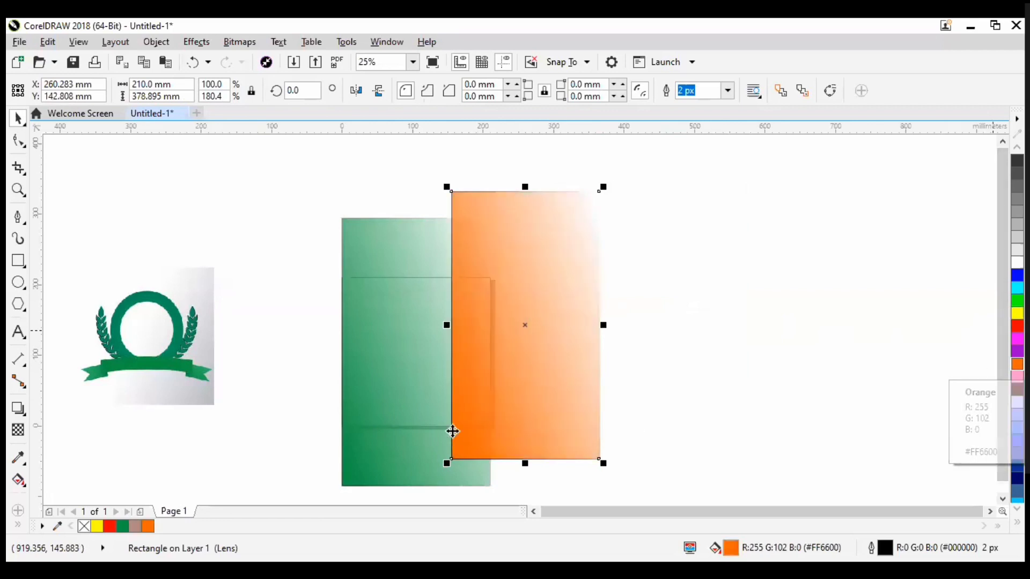
key(Escape)
drag(578, 317, 660, 345)
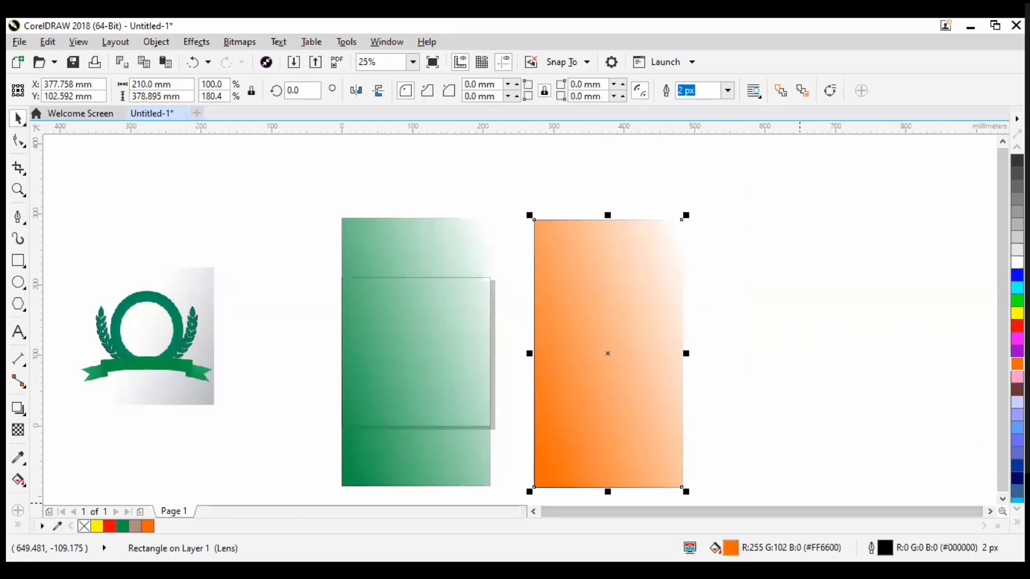
Step: Set the orange rectangle's fill to the lighter orange #F5853B and move it to about X 331 mm, Y 149 mm
double_click(716, 548)
drag(400, 245, 381, 225)
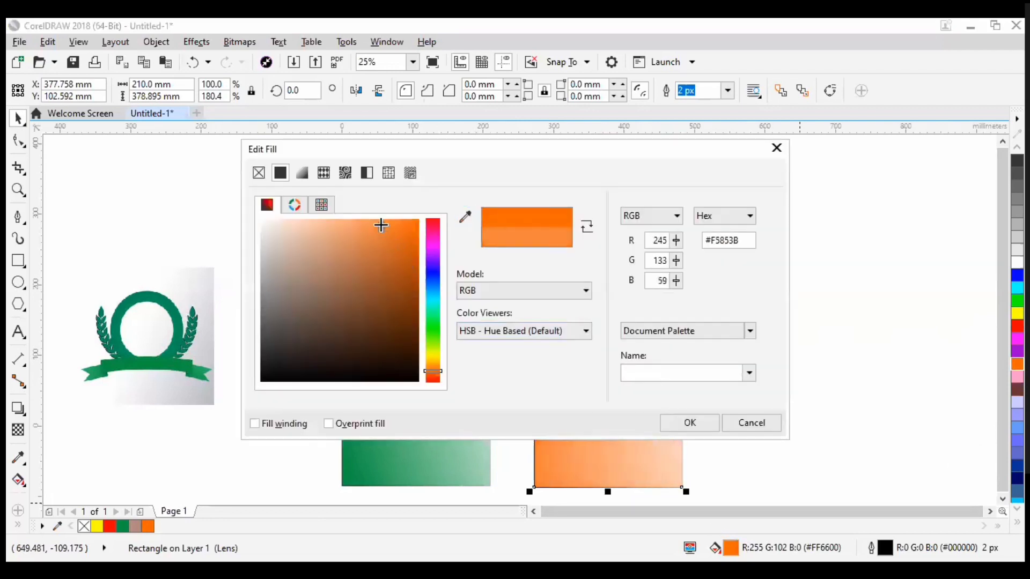
click(674, 423)
drag(600, 410, 565, 375)
click(276, 288)
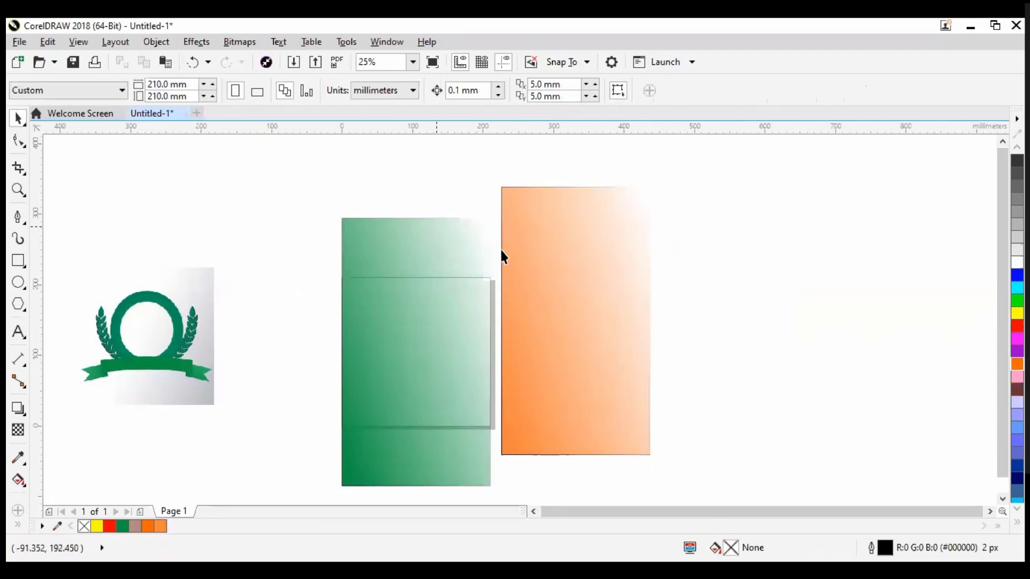
Step: Reposition the orange rectangle beside the green one, at about X 343 mm, Y 148 mm
click(533, 273)
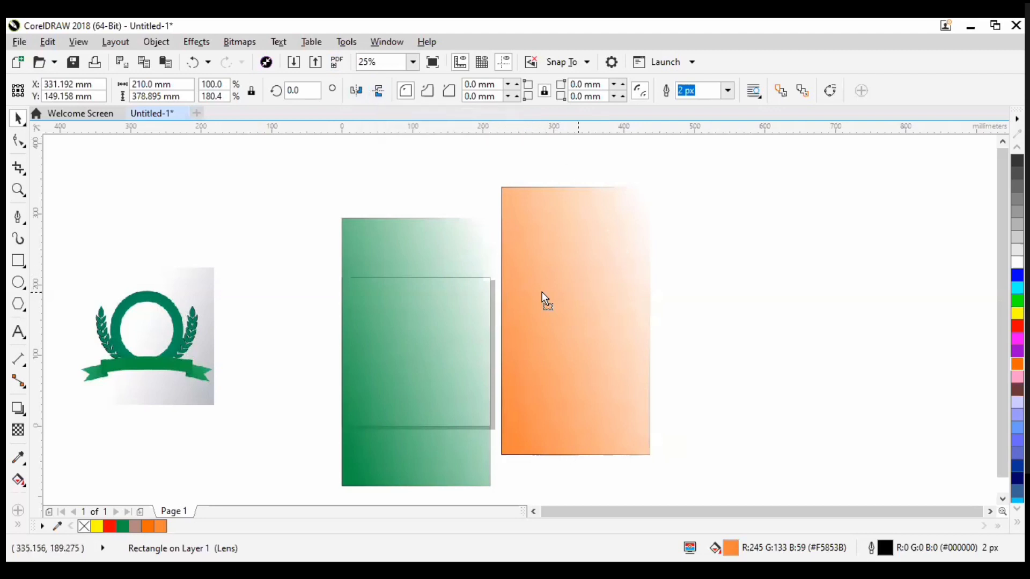
drag(543, 297, 650, 288)
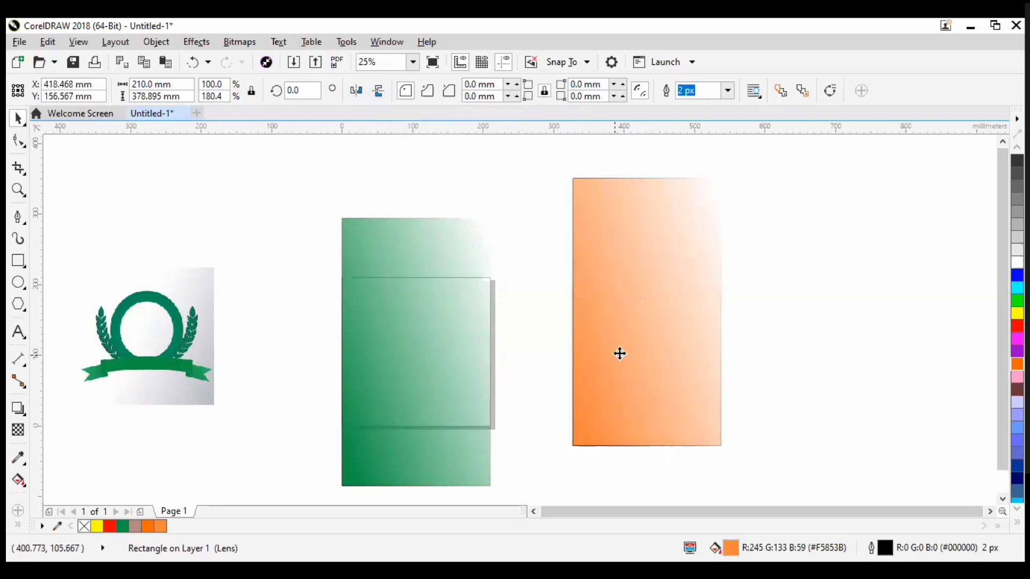
drag(619, 352, 559, 368)
Step: Mirror the orange rectangle horizontally and vertically so it fades towards its lower-left corner
click(356, 91)
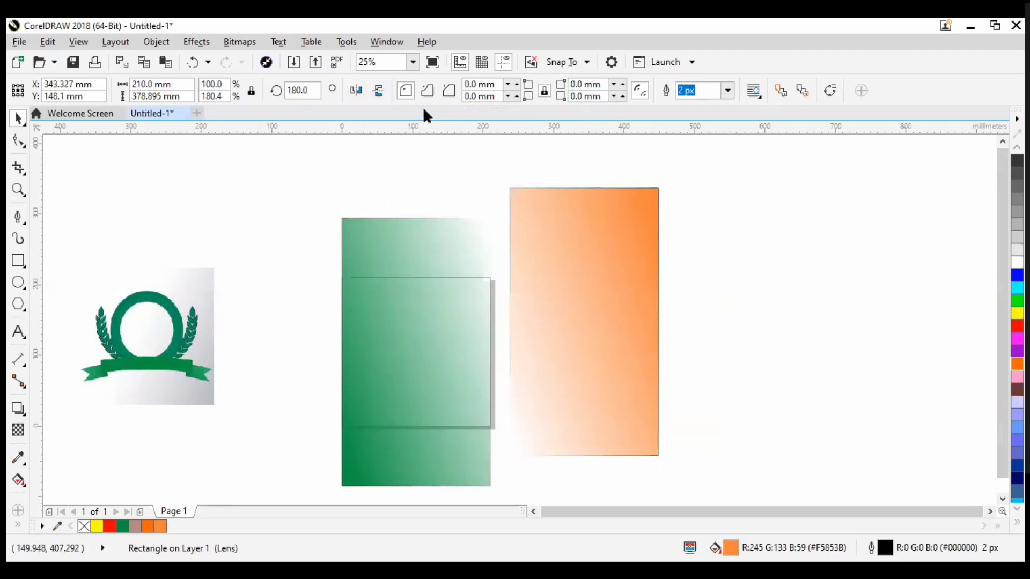
click(382, 94)
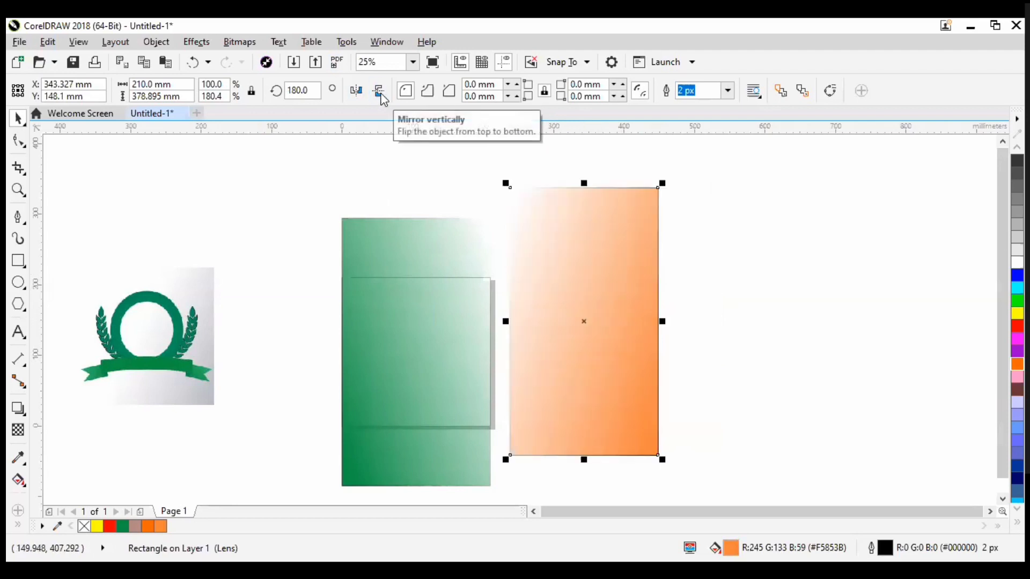
click(382, 94)
click(378, 93)
click(377, 94)
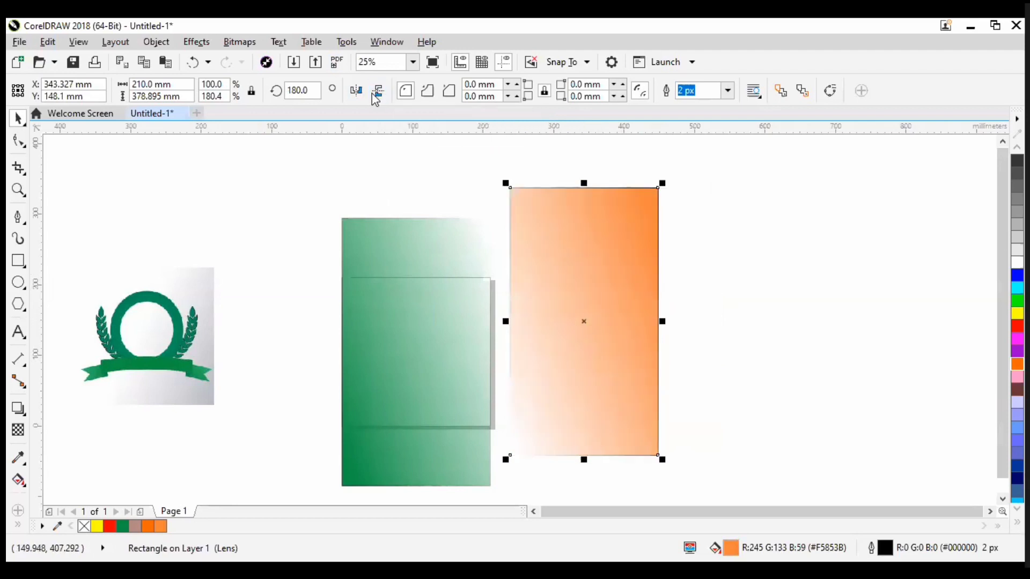
click(376, 94)
click(376, 99)
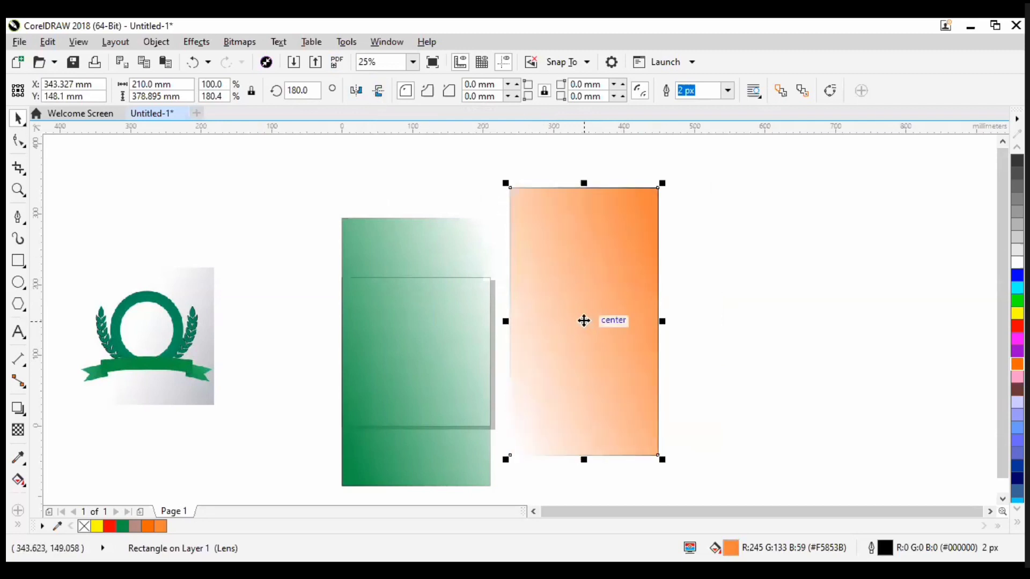
Step: Place the orange rectangle exactly over the green one, at X 105 mm, Y 105 mm, and deselect it
drag(583, 330, 415, 360)
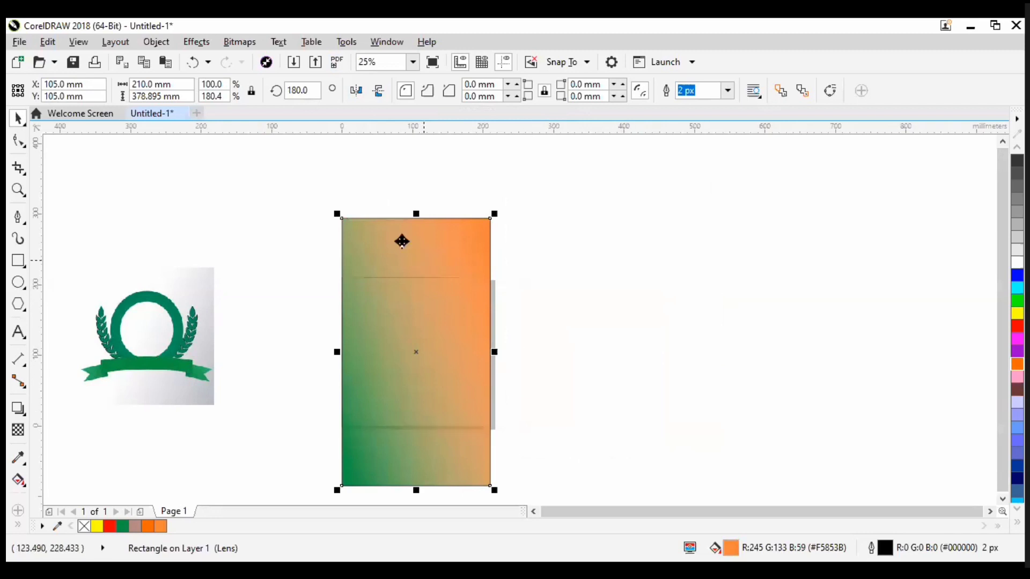
click(368, 203)
scroll(383, 317, up, 1)
scroll(445, 330, down, 2)
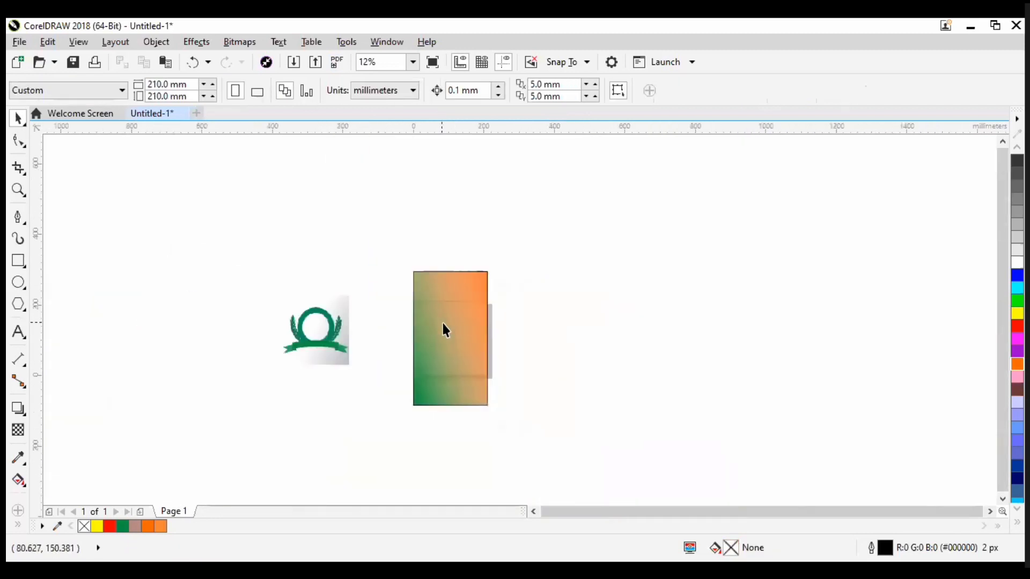
scroll(423, 396, up, 1)
Step: Try to move both overlapping rectangles together off the page, undo back to the aligned position and deselect them
drag(630, 474, 400, 149)
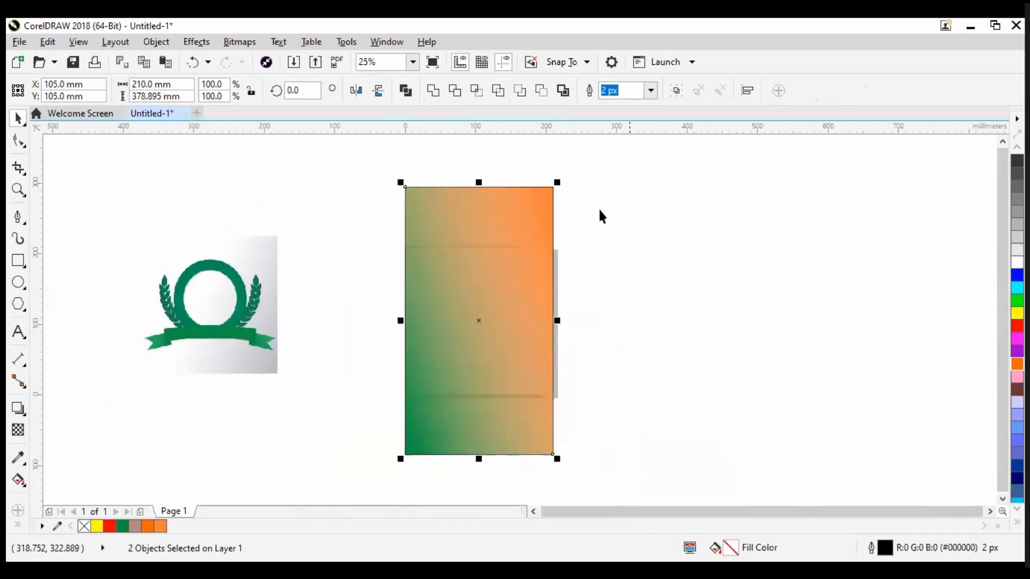
drag(468, 325, 601, 326)
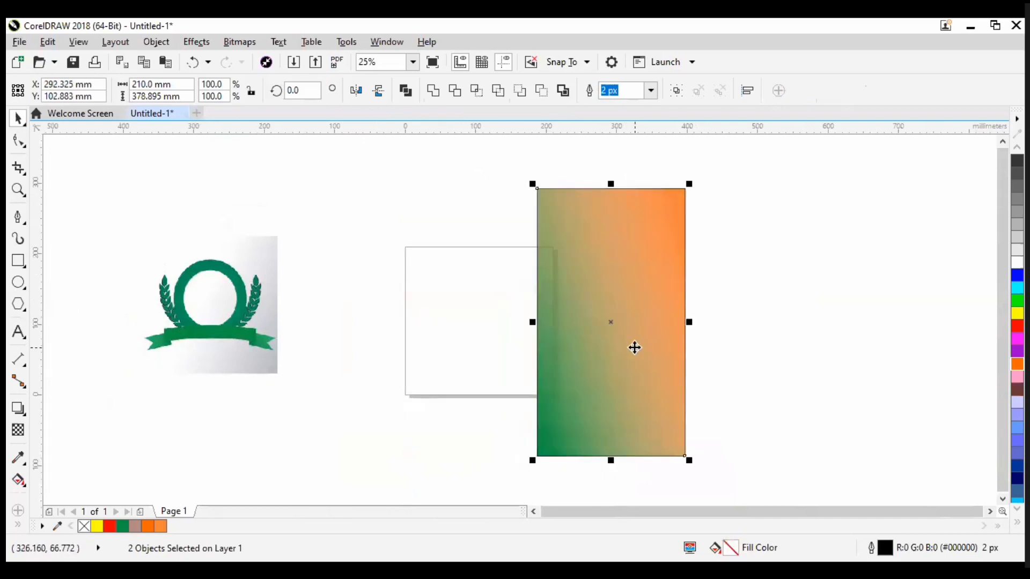
key(ctrl+z)
key(ctrl+z)
key(ctrl+z)
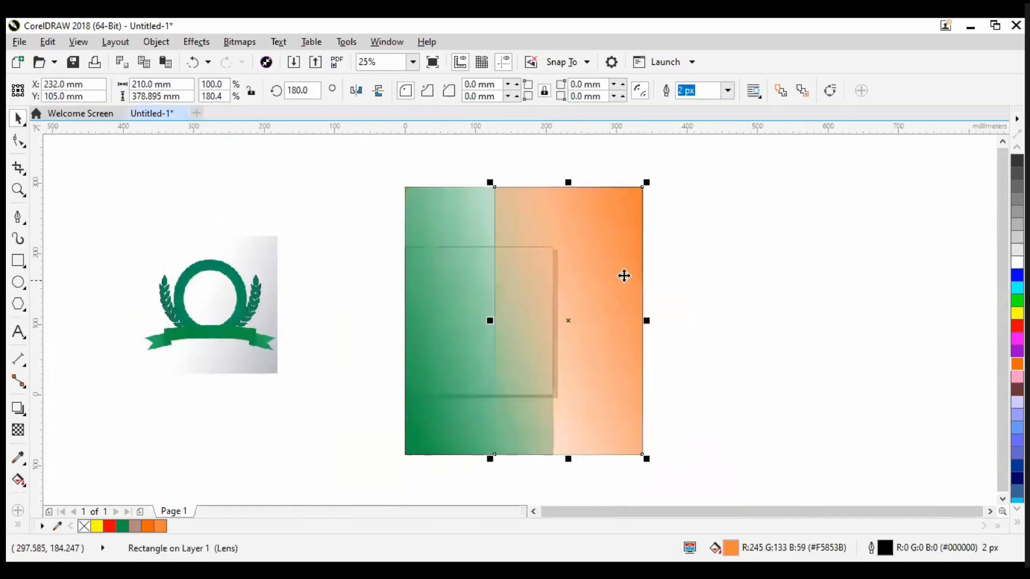
key(ctrl+z)
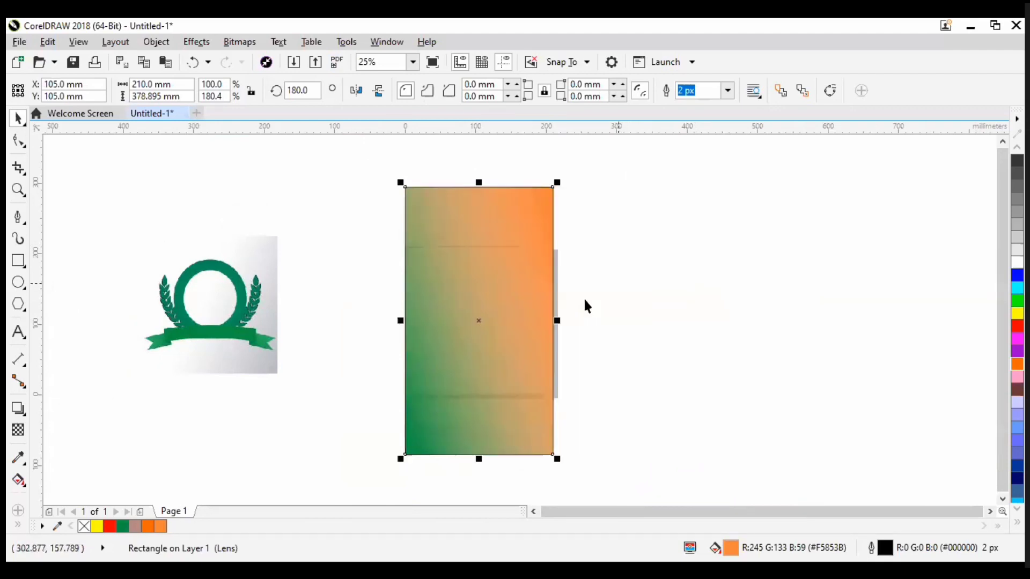
drag(583, 487, 542, 313)
Step: Move the emblem bitmap closer to the page, to about X -199 mm, Y 159 mm, and deselect it
scroll(365, 215, up, 1)
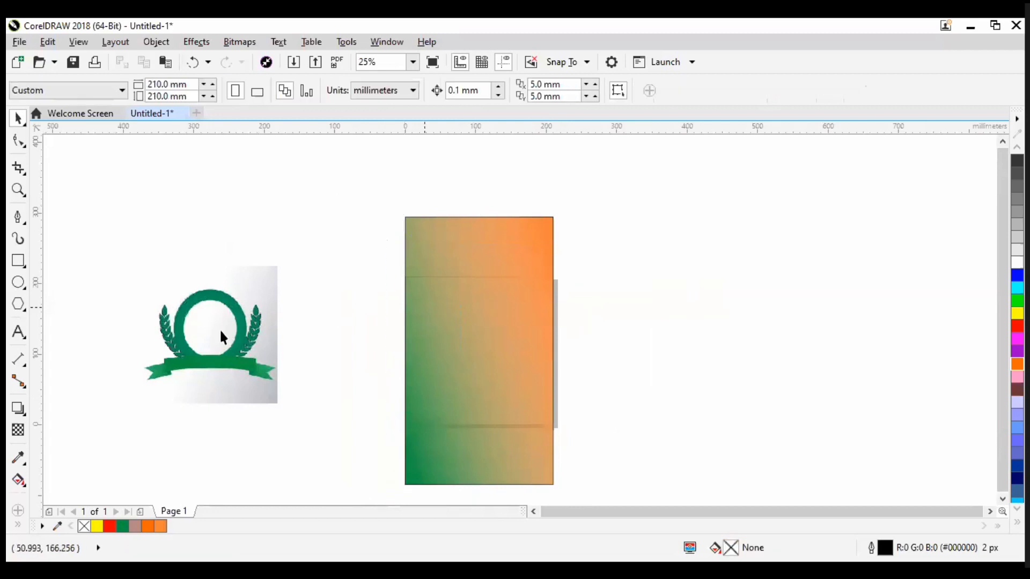
drag(220, 336, 241, 324)
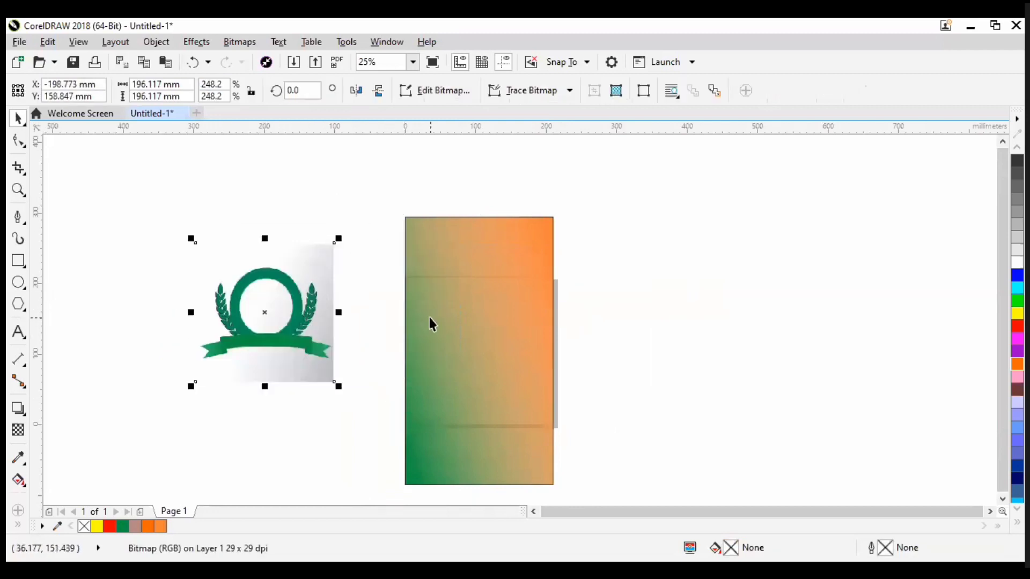
click(400, 207)
Step: Try twice to move the orange rectangle off the green one, undoing each move
drag(408, 261, 508, 273)
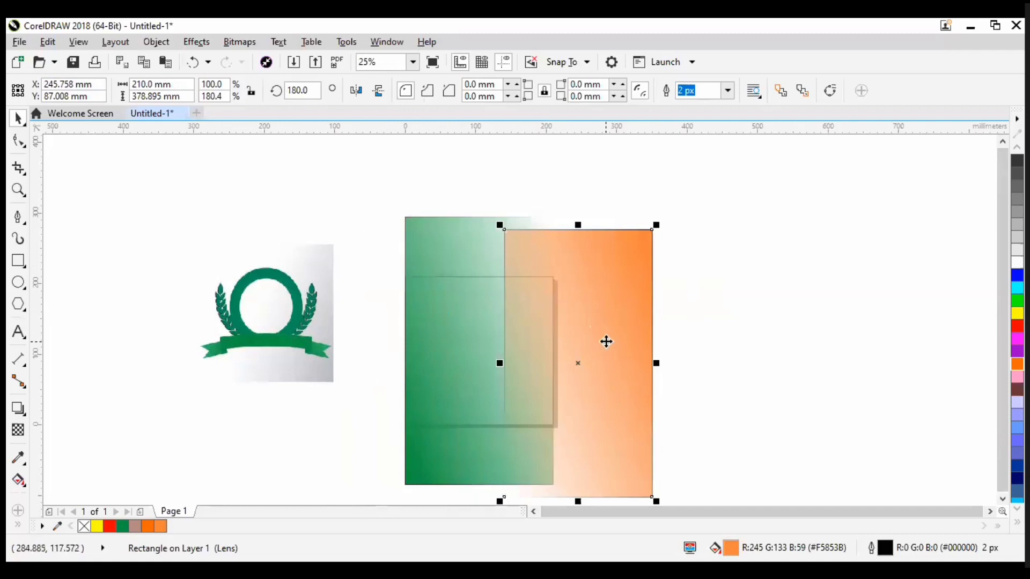
key(ctrl+z)
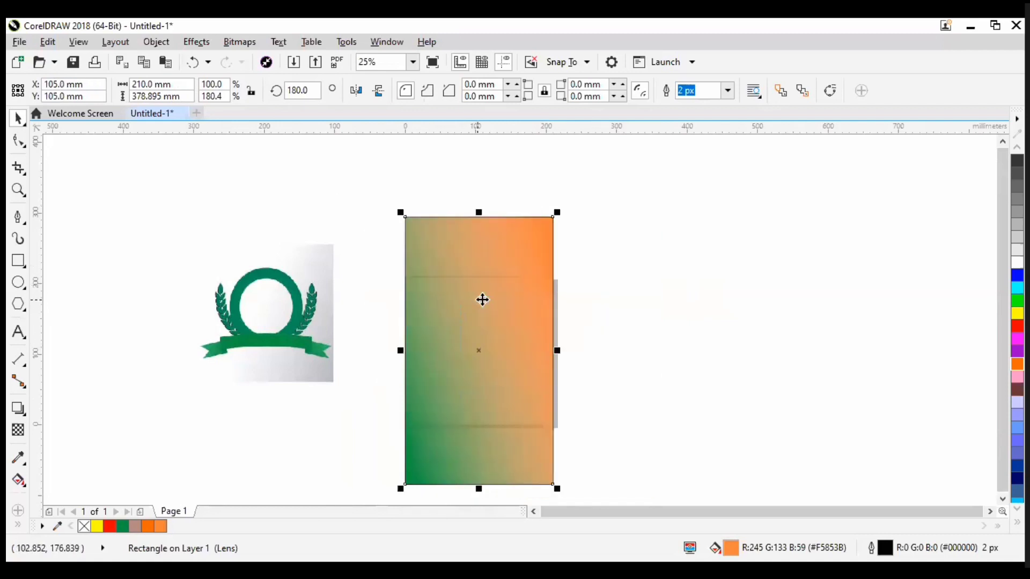
scroll(347, 184, down, 1)
scroll(347, 184, up, 1)
drag(462, 301, 616, 317)
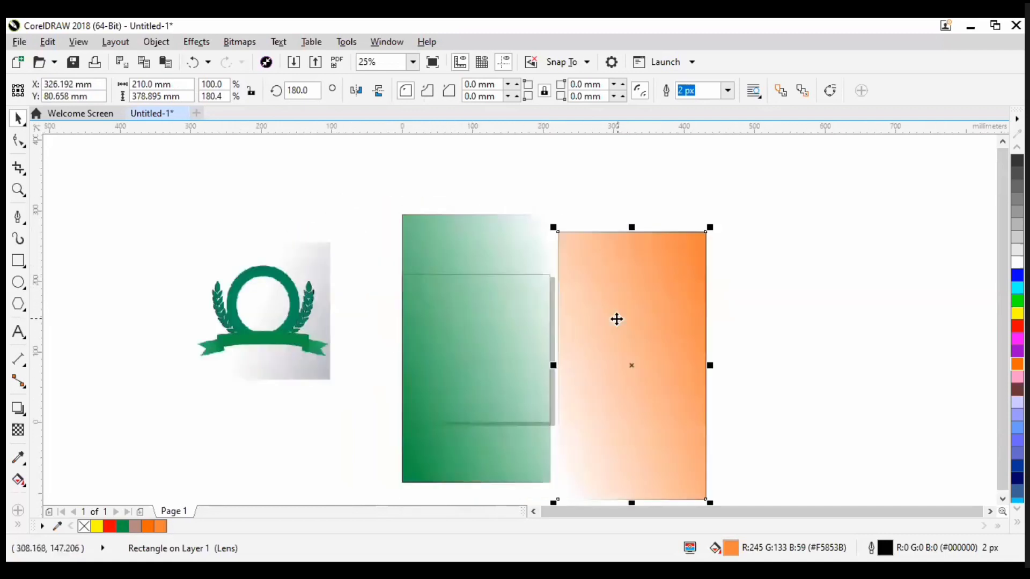
key(ctrl+z)
Step: Group the overlapping green and orange rectangles
drag(367, 188, 602, 459)
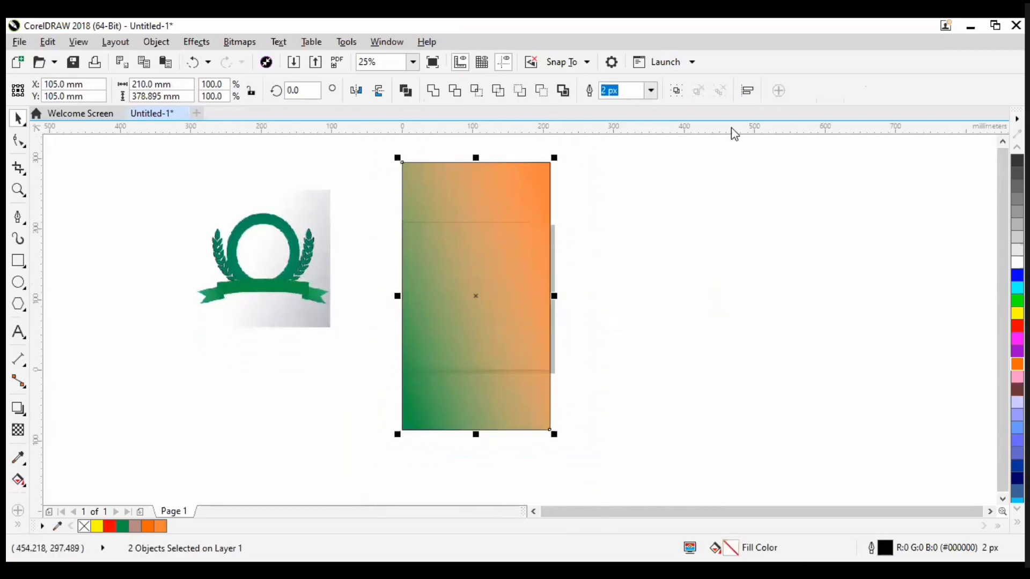
click(675, 90)
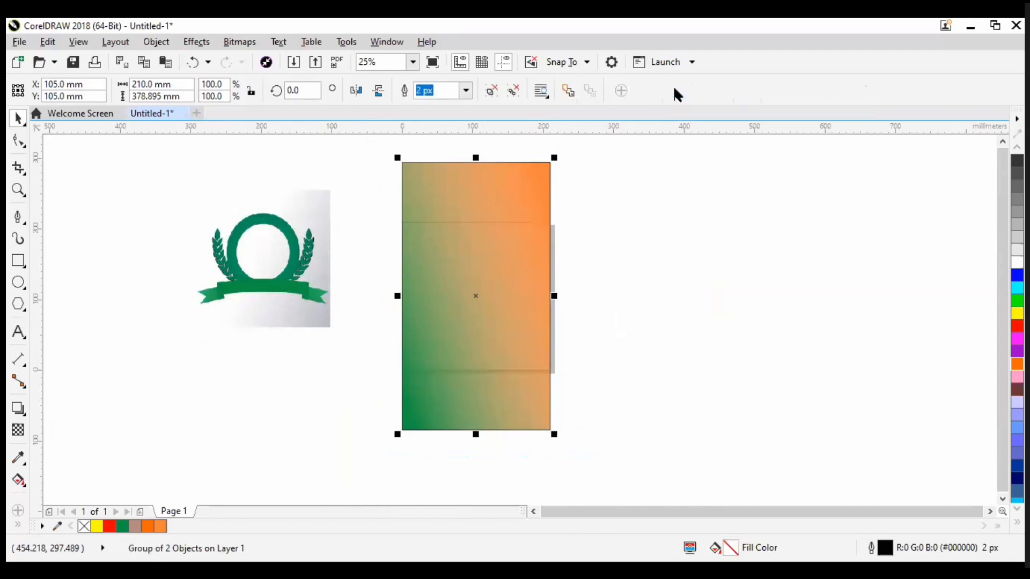
Step: Move the grouped rectangles away from the page, centre the group back on the page and deselect it
drag(526, 295, 626, 306)
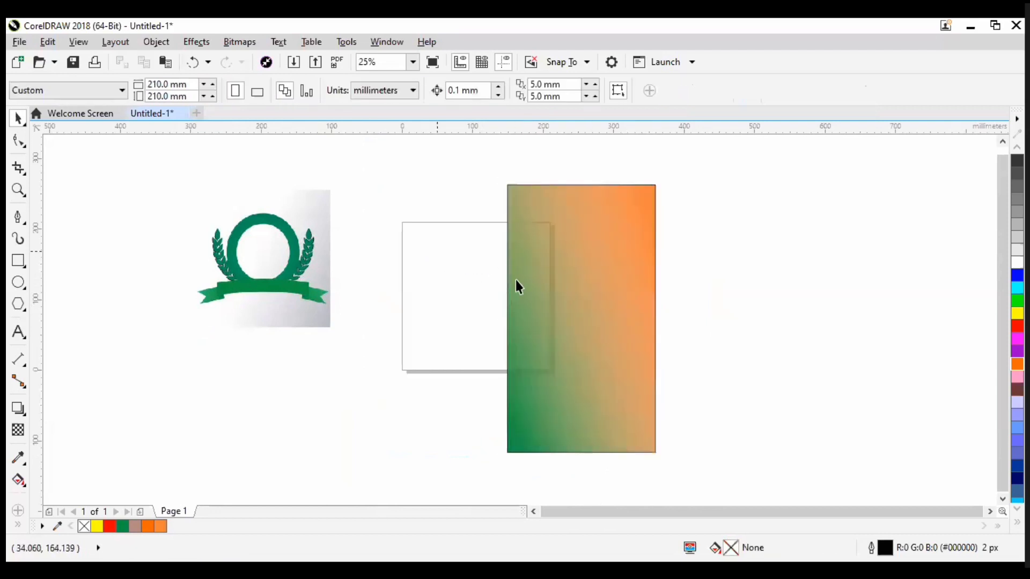
drag(518, 287, 687, 304)
key(p)
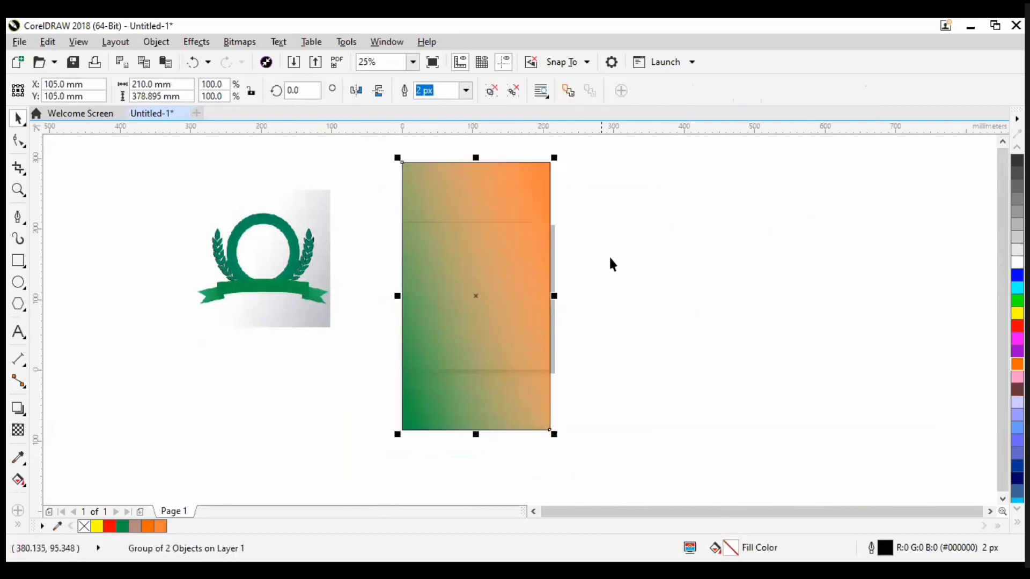
click(657, 326)
Step: Ungroup the two rectangles and move the orange one off the green one to about X 334 mm, Y 77 mm
click(517, 281)
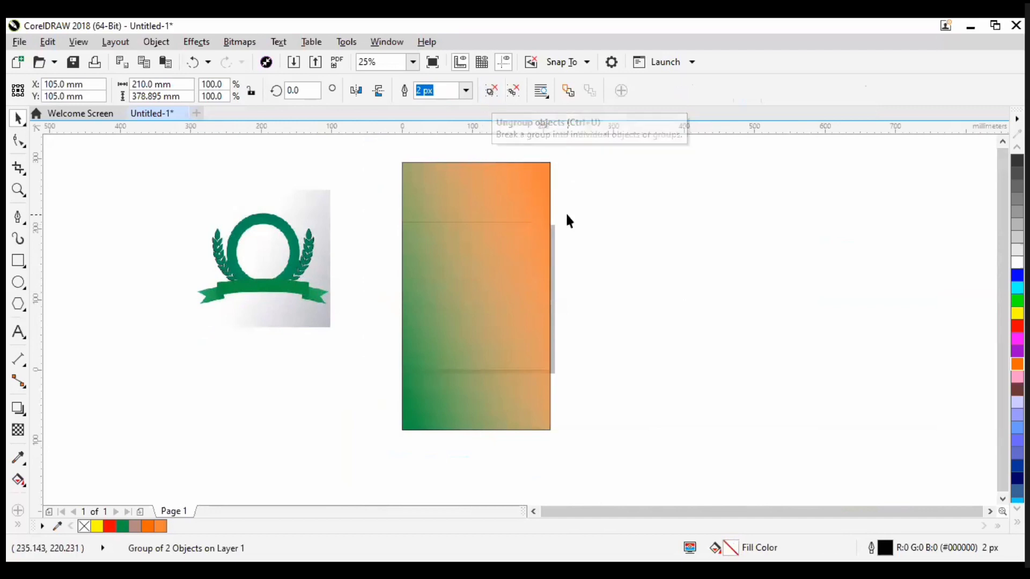
click(498, 95)
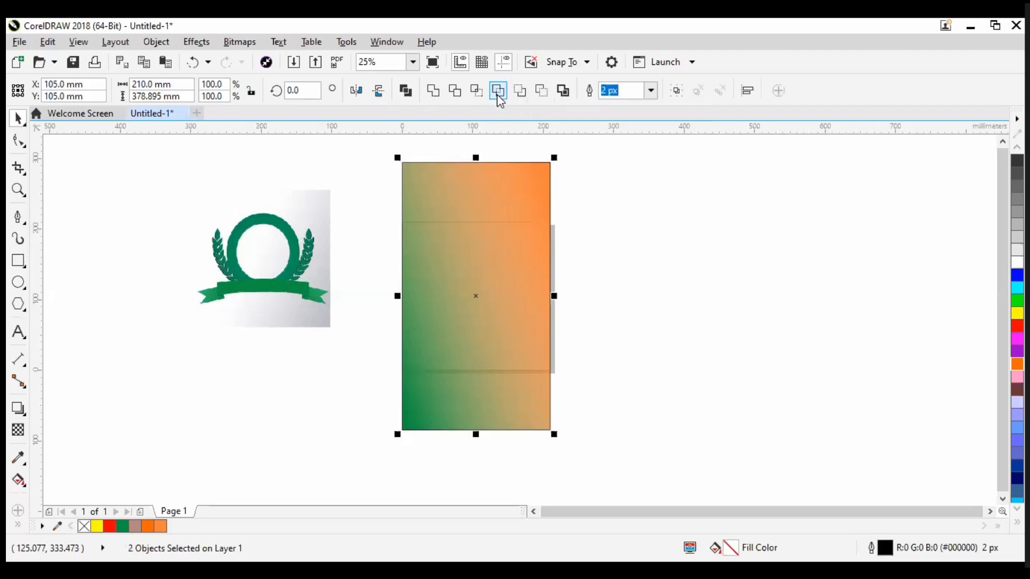
click(696, 403)
click(494, 198)
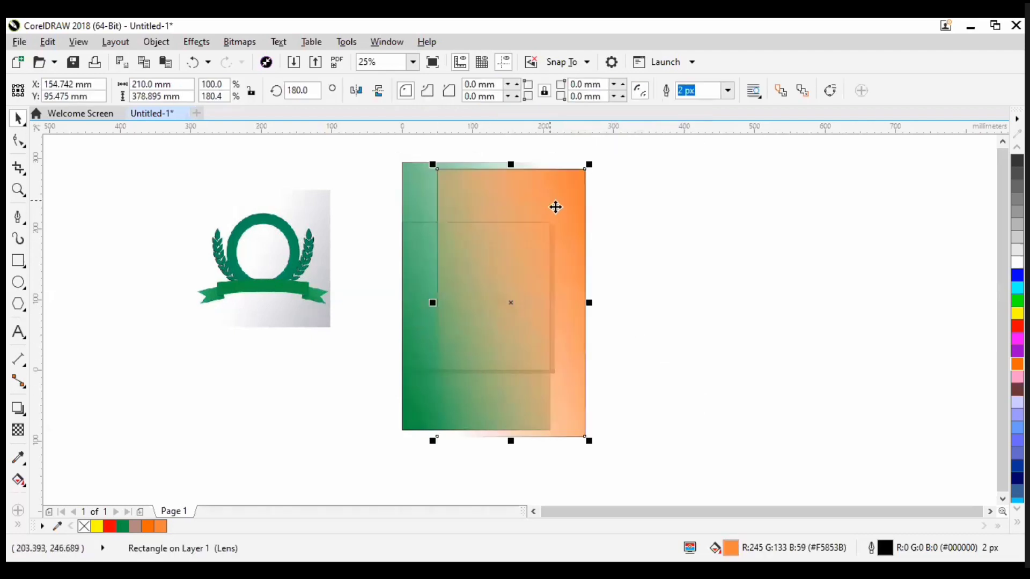
drag(524, 244, 589, 268)
drag(514, 263, 696, 294)
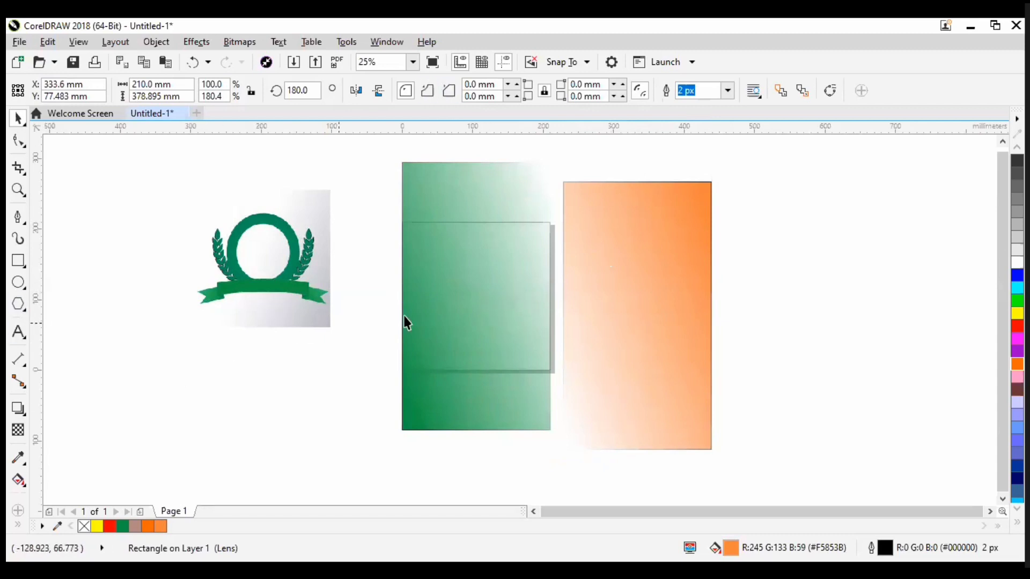
Step: Delete the green rectangle and the orange rectangle
click(446, 317)
key(Delete)
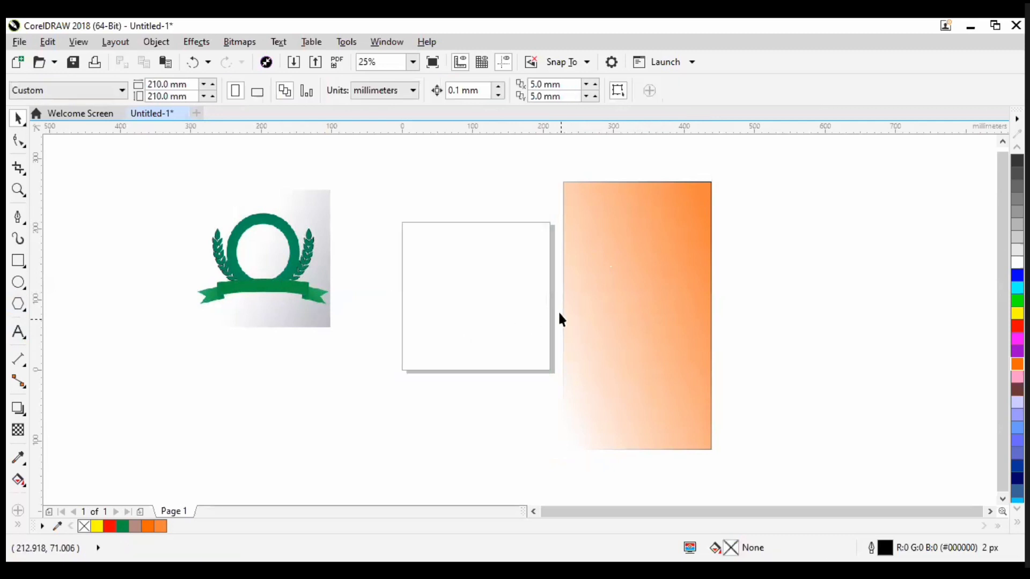
click(613, 310)
key(Delete)
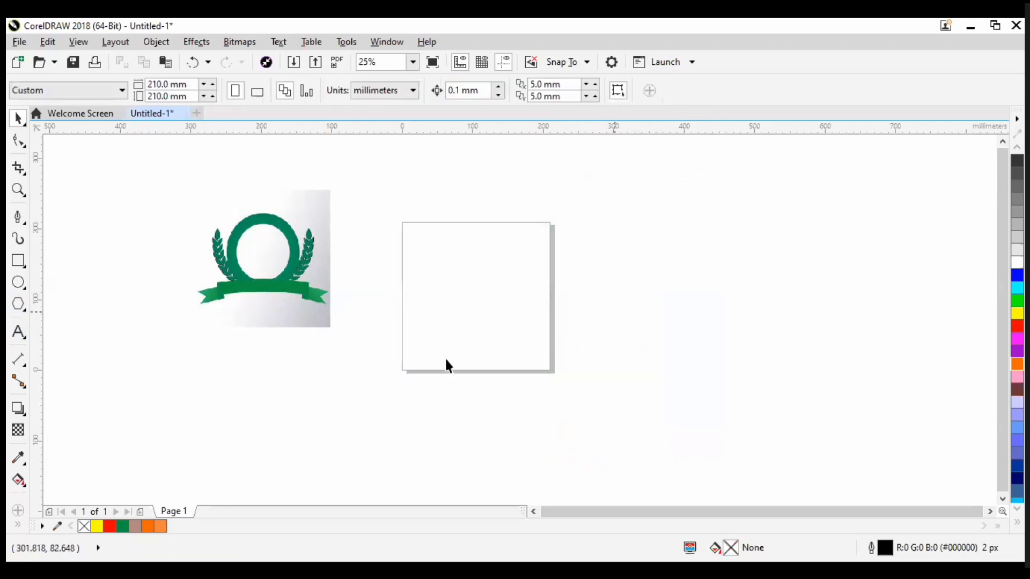
Step: Draw a circle about 248 mm in diameter over the page and move it to about X 186 mm, Y 81 mm
click(18, 283)
drag(424, 255, 569, 401)
drag(460, 339, 525, 432)
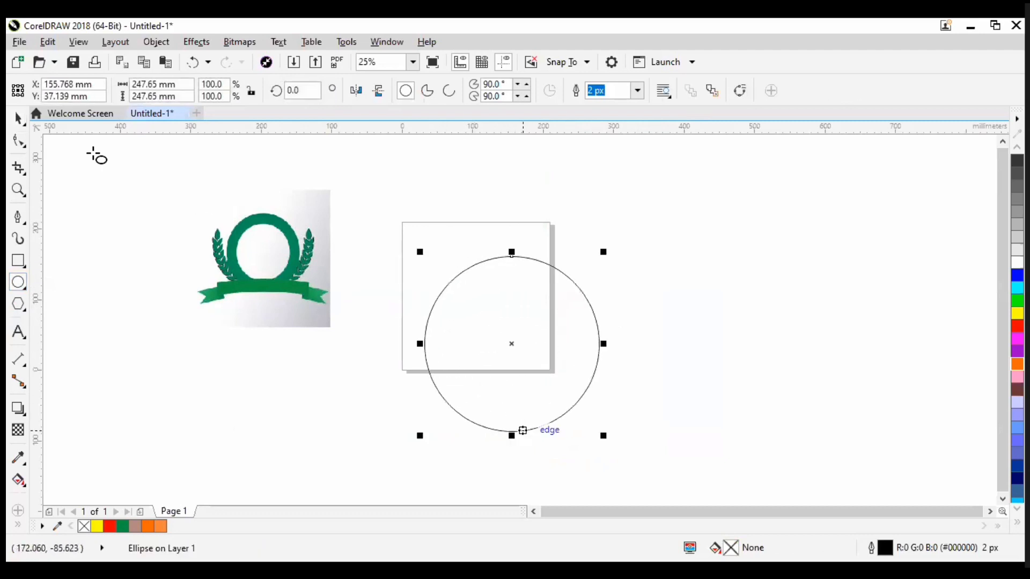
click(18, 118)
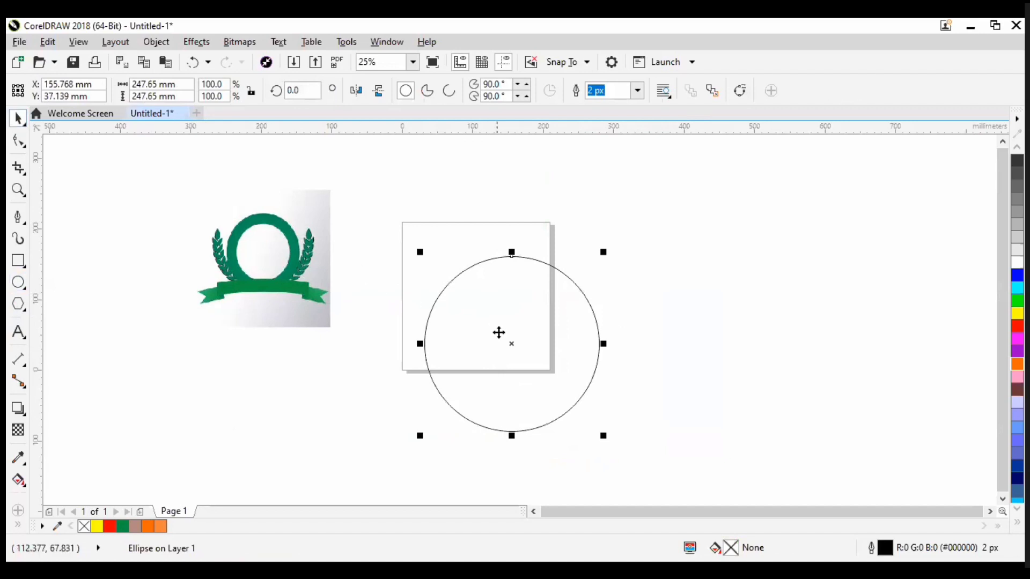
drag(510, 343, 533, 308)
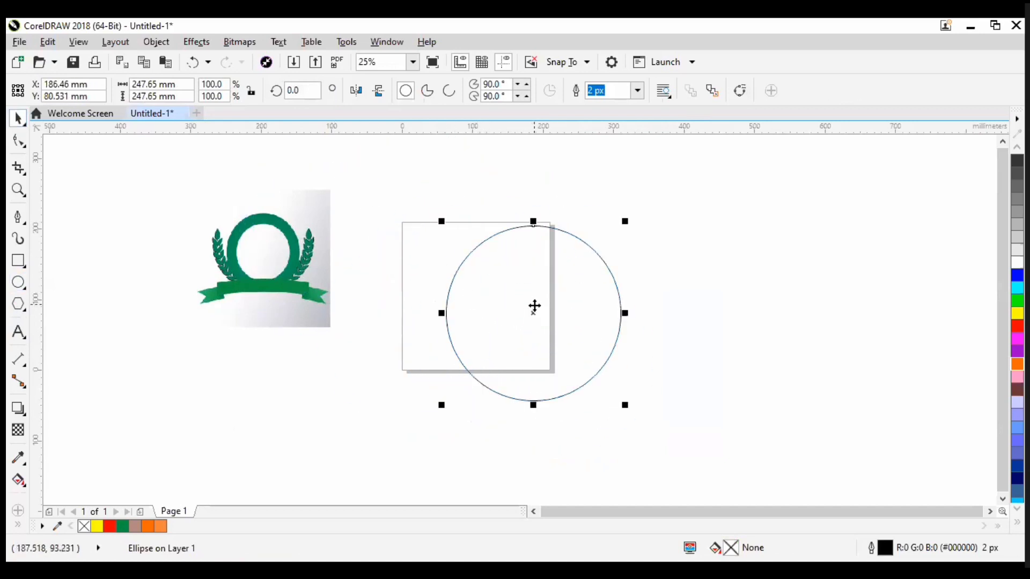
Step: Centre the circle on the page, then delete it
key(p)
click(648, 282)
click(468, 315)
scroll(469, 314, up, 2)
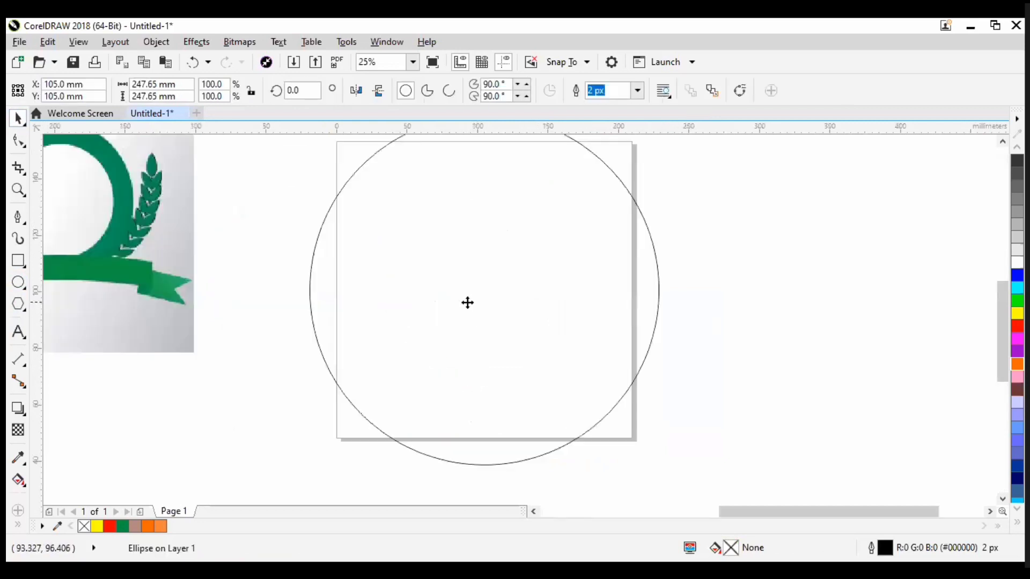
click(596, 317)
scroll(488, 314, down, 2)
click(466, 305)
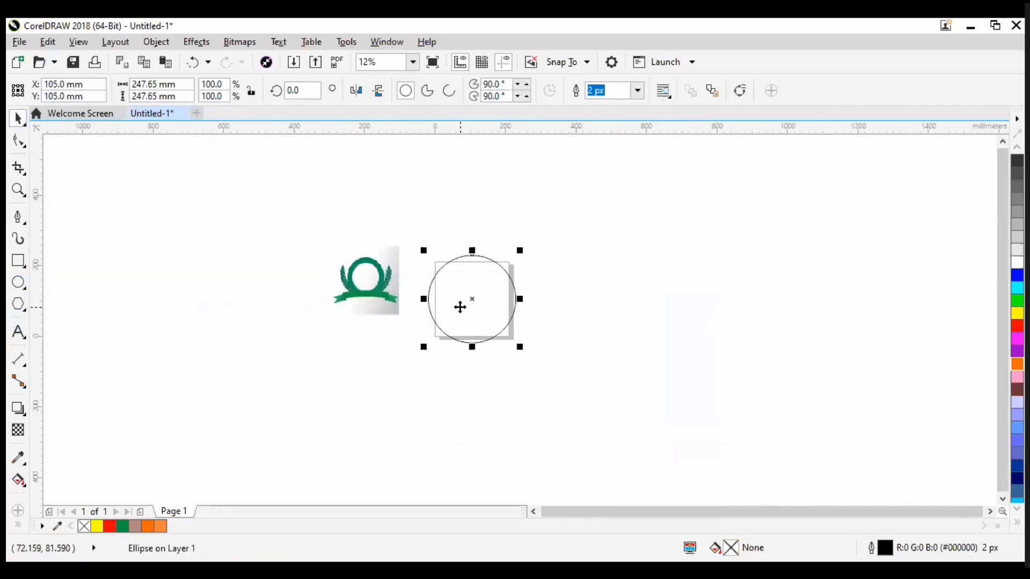
key(Delete)
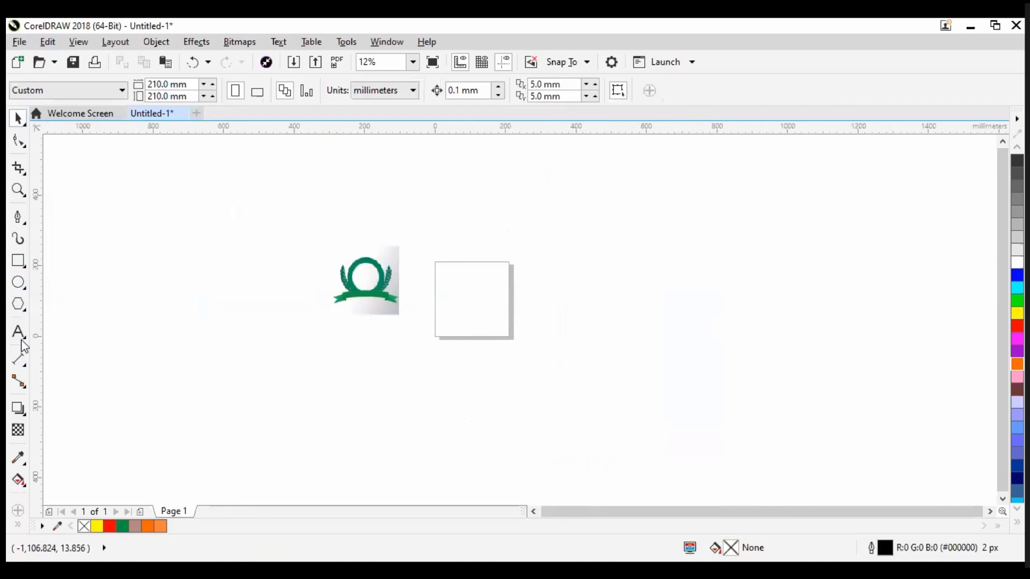
Step: Try drawing an unconstrained ellipse about 207 mm wide and 242 mm high over the page, and undo it
click(18, 282)
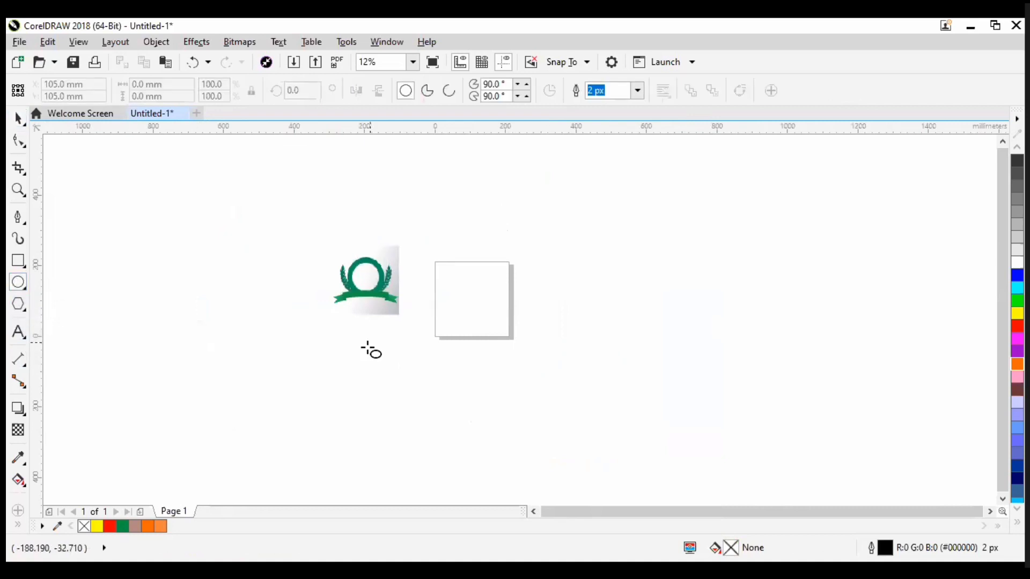
scroll(432, 280, up, 2)
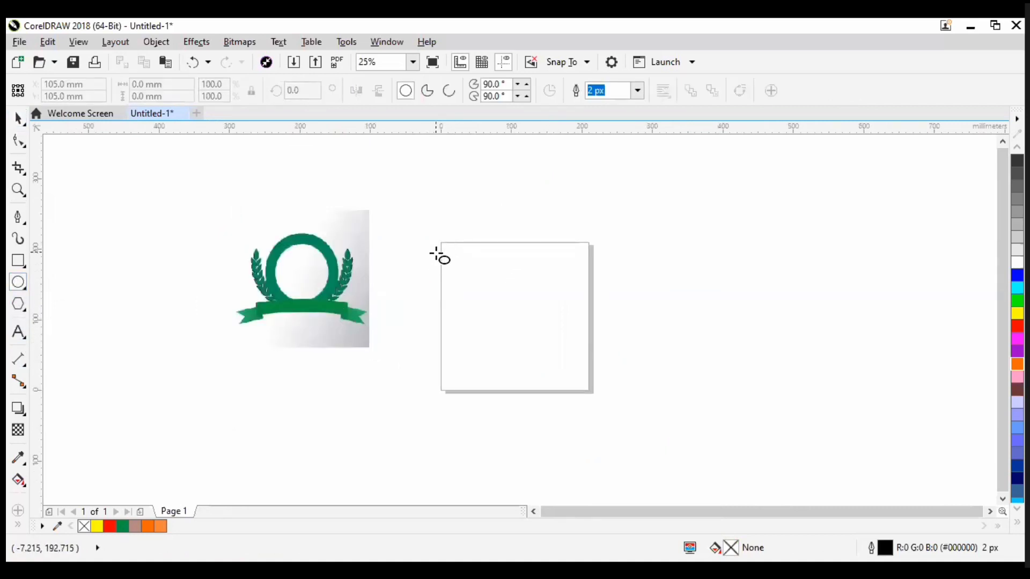
mouse_move(436, 248)
mouse_down()
mouse_move(485, 306)
mouse_move(590, 379)
mouse_move(632, 434)
mouse_up()
drag(495, 300, 491, 296)
key(ctrl+z)
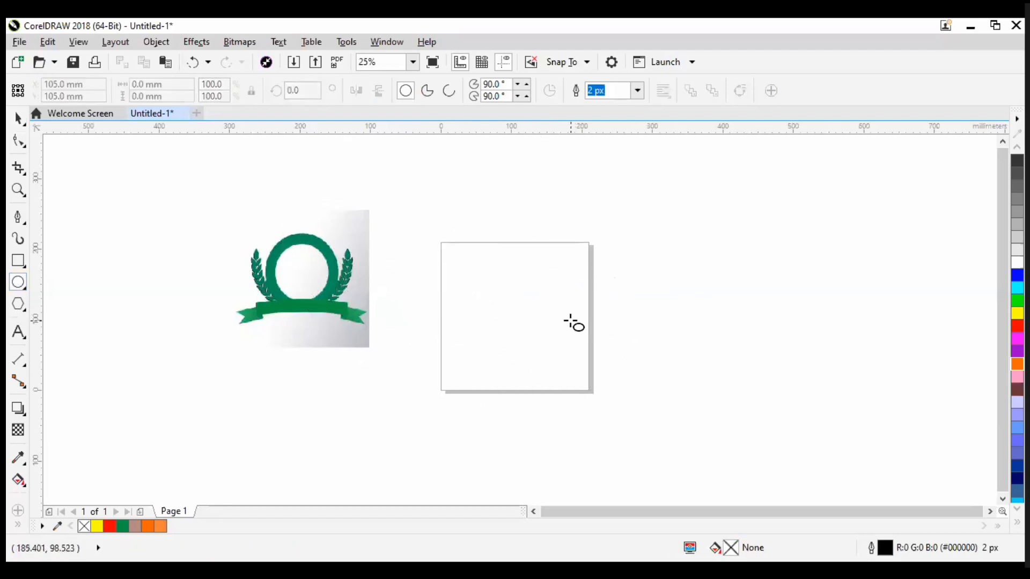
drag(437, 249, 583, 422)
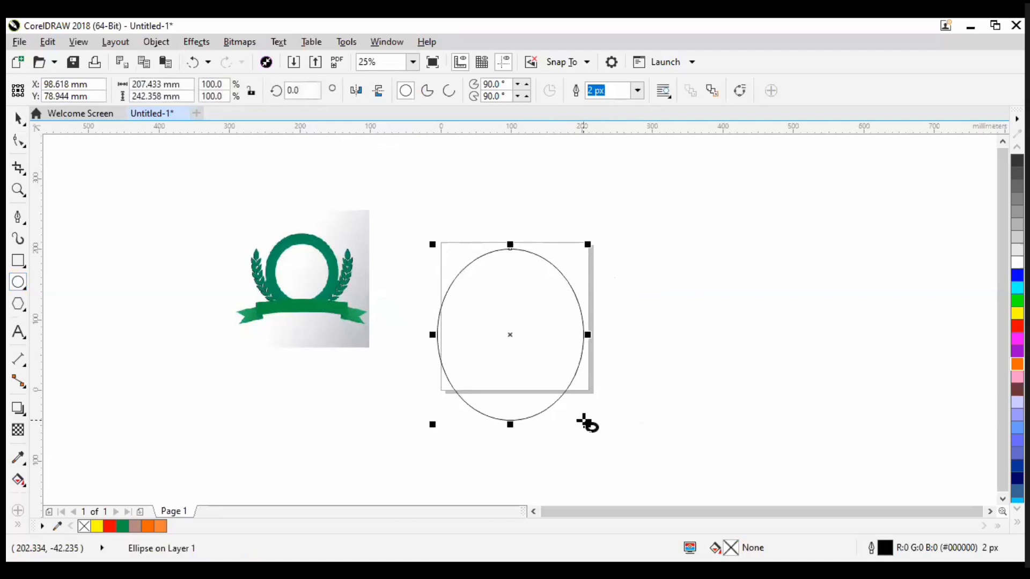
key(ctrl+z)
Step: Draw a circle about 268 mm in diameter over the page and scale it down to about 259 mm
mouse_move(409, 243)
mouse_down()
mouse_move(476, 295)
mouse_move(577, 418)
mouse_move(604, 313)
mouse_move(550, 435)
mouse_move(474, 211)
mouse_move(441, 172)
mouse_move(449, 287)
mouse_move(441, 256)
mouse_move(451, 254)
mouse_move(478, 346)
mouse_move(462, 269)
mouse_move(453, 283)
mouse_move(433, 258)
mouse_move(448, 299)
mouse_move(637, 446)
mouse_move(602, 423)
mouse_up()
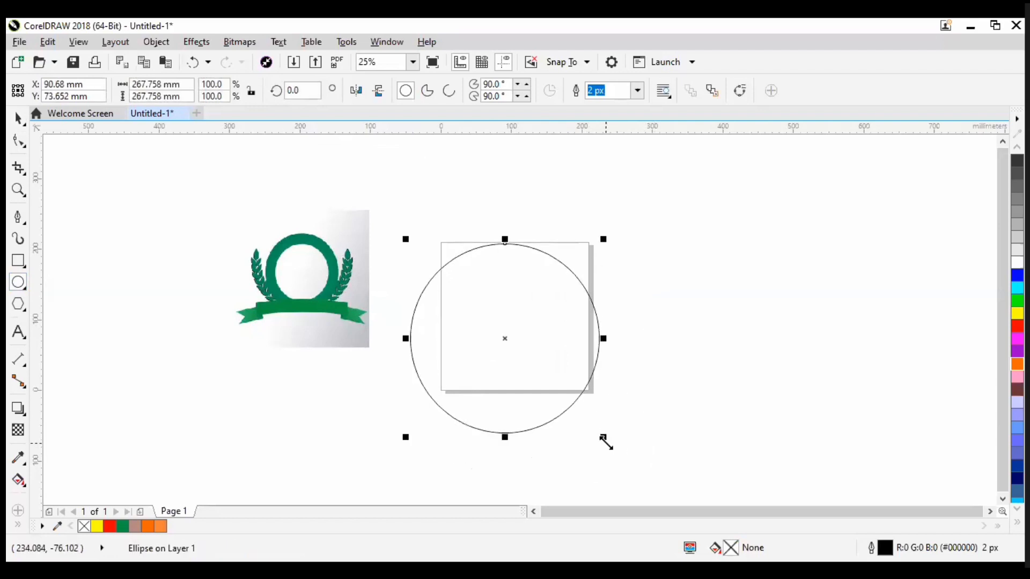
click(19, 119)
click(626, 420)
click(557, 381)
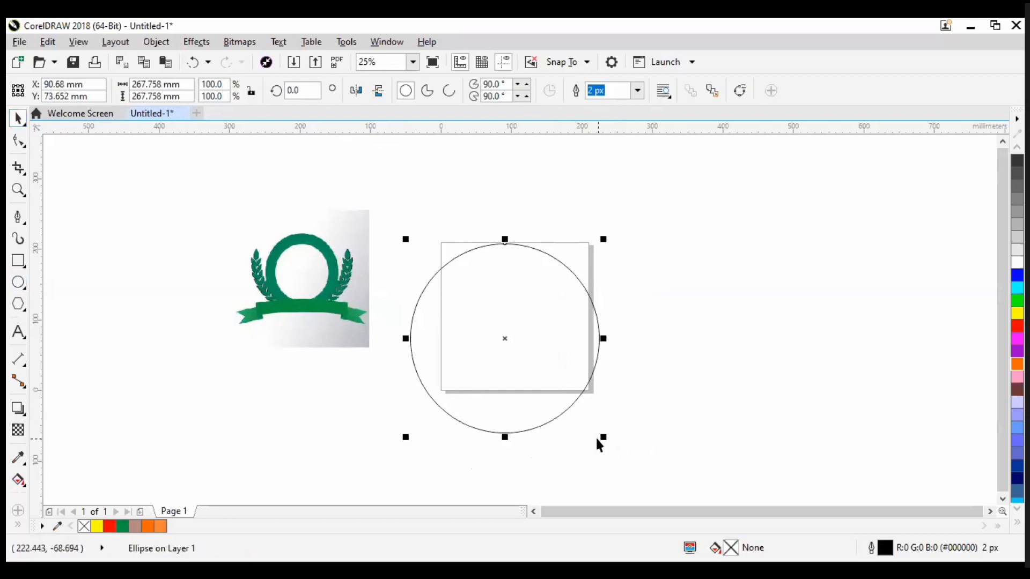
drag(606, 439, 615, 383)
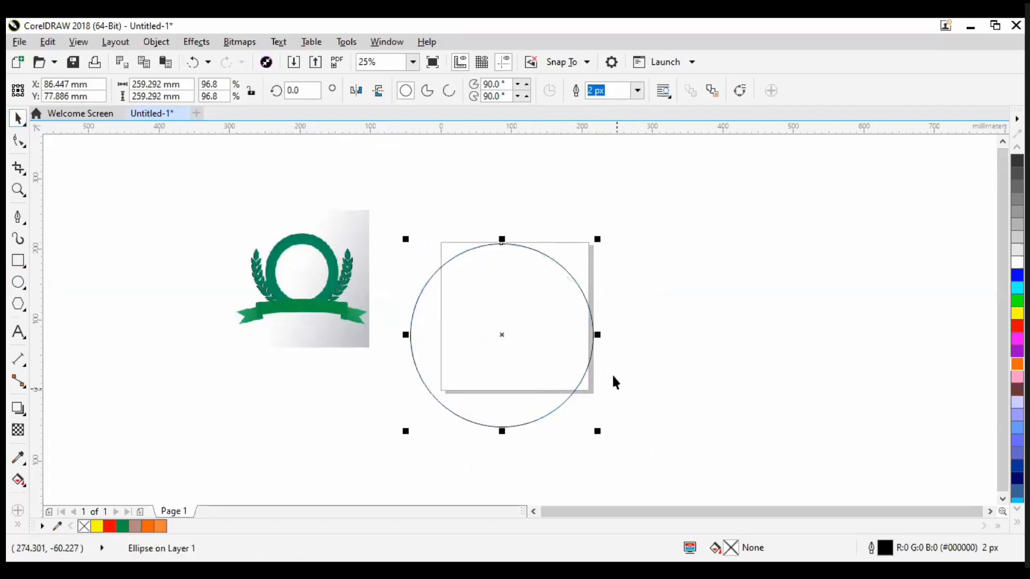
Step: Stretch the circle symmetrically about its centre to about 414 mm wide and 397 mm high, then delete it
drag(598, 334, 648, 335)
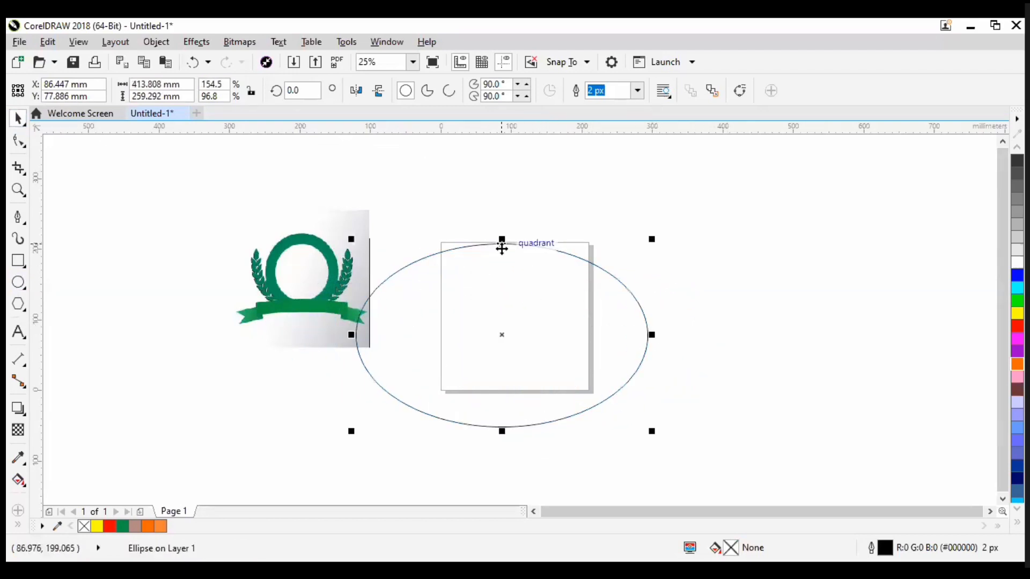
drag(502, 239, 489, 187)
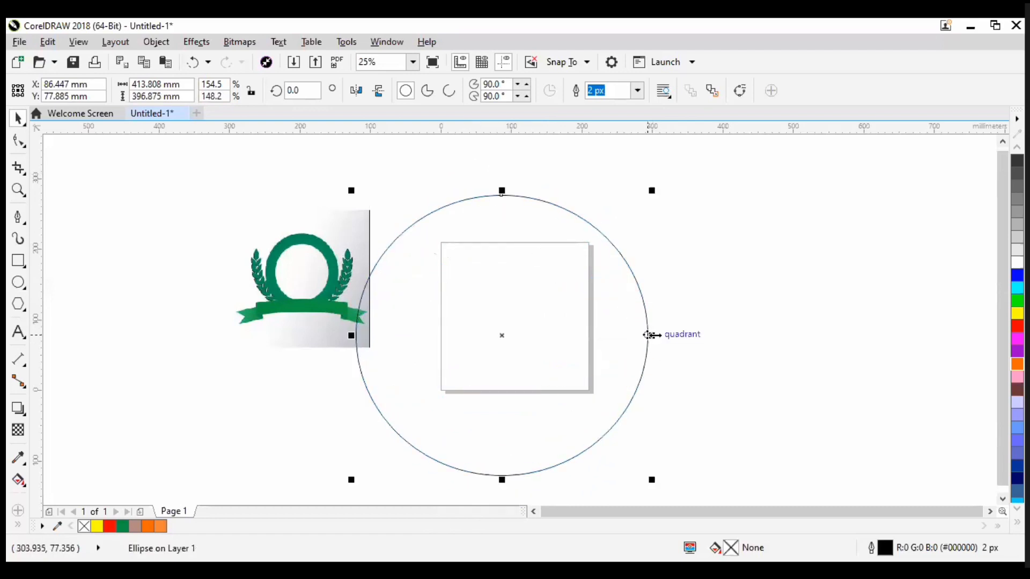
drag(652, 335, 543, 336)
key(Delete)
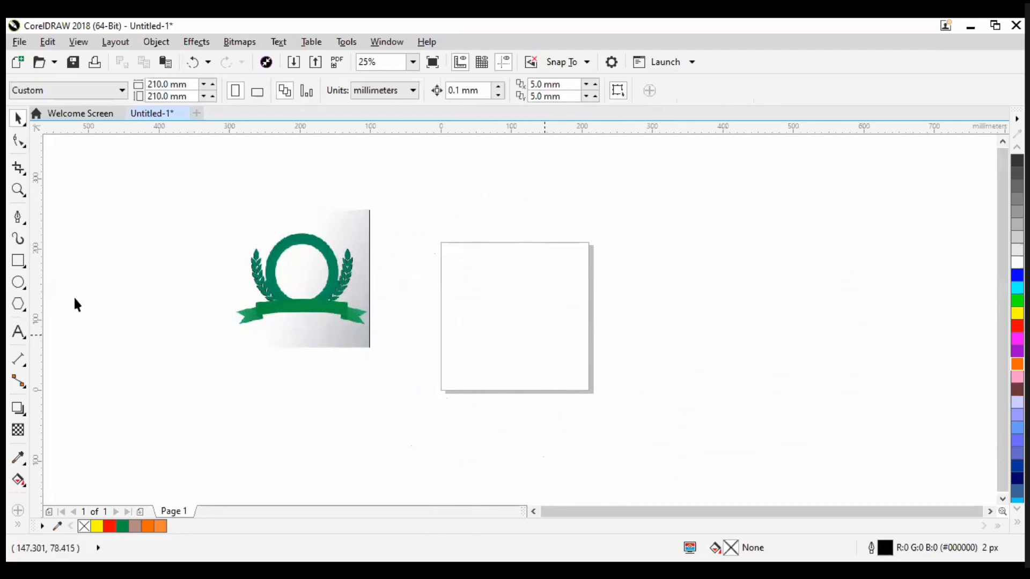
Step: Draw a circle about 254 mm in diameter and centre it on the page
click(17, 284)
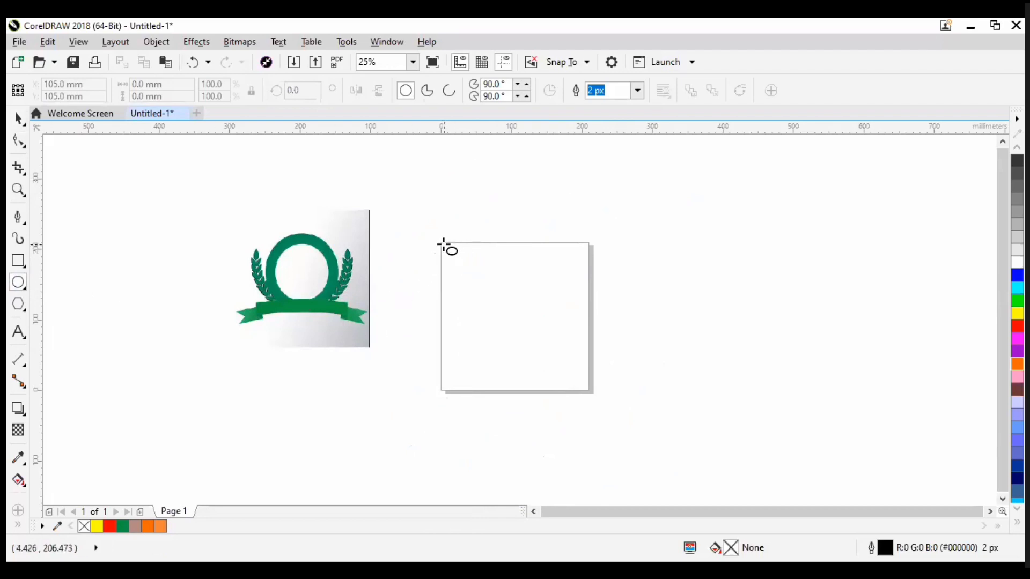
drag(433, 243, 574, 420)
drag(534, 382, 578, 418)
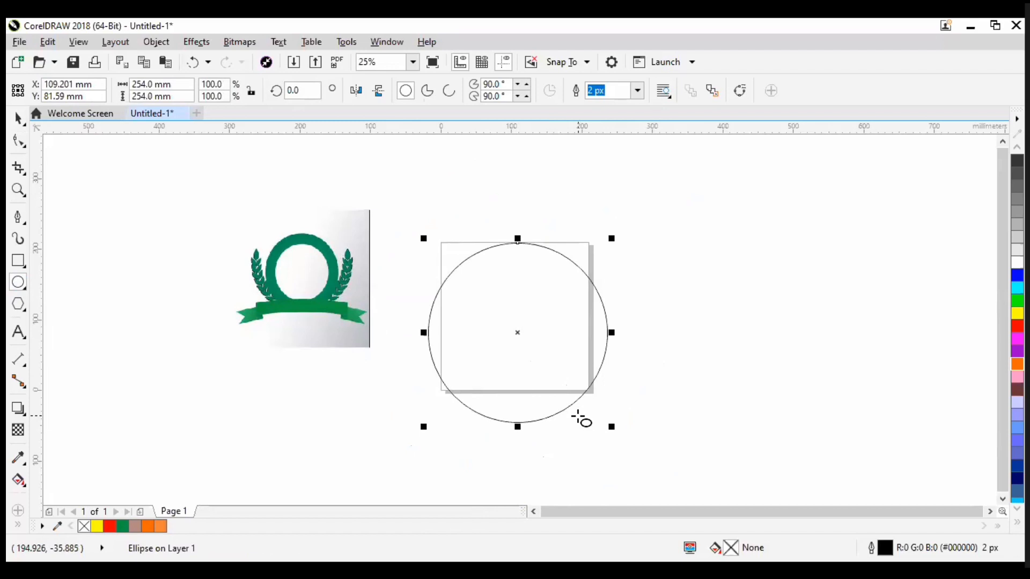
key(p)
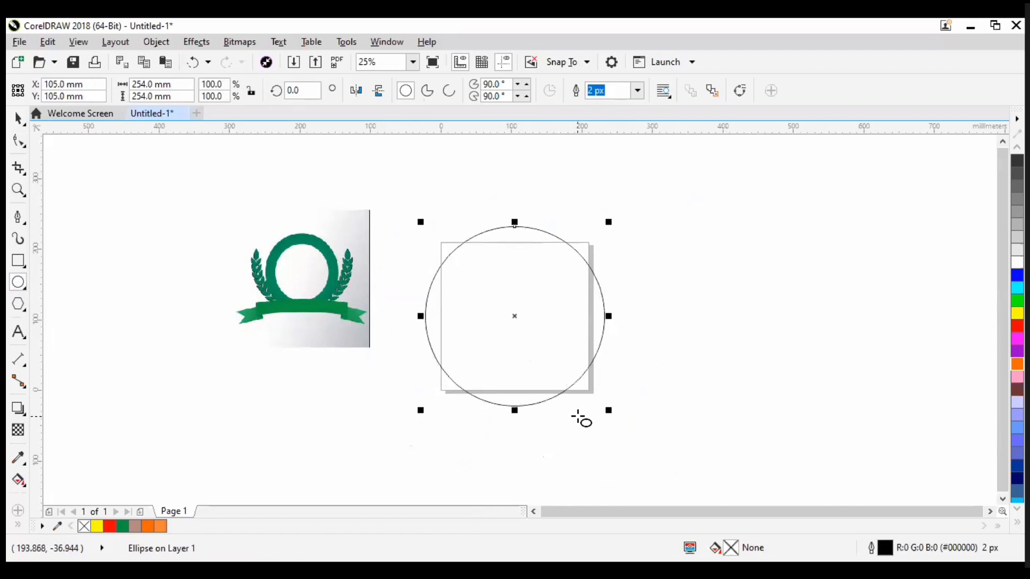
click(18, 117)
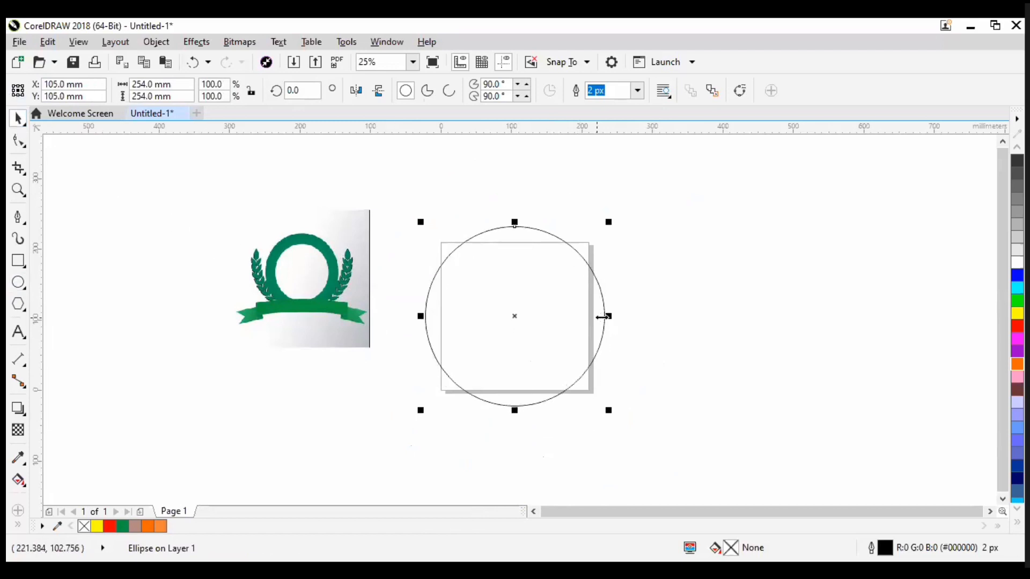
Step: Scale the emblem bitmap down to about 119 mm, centred at about X -112 mm, Y 221 mm, and leave nothing selected
click(442, 272)
drag(318, 293, 404, 330)
scroll(375, 244, up, 2)
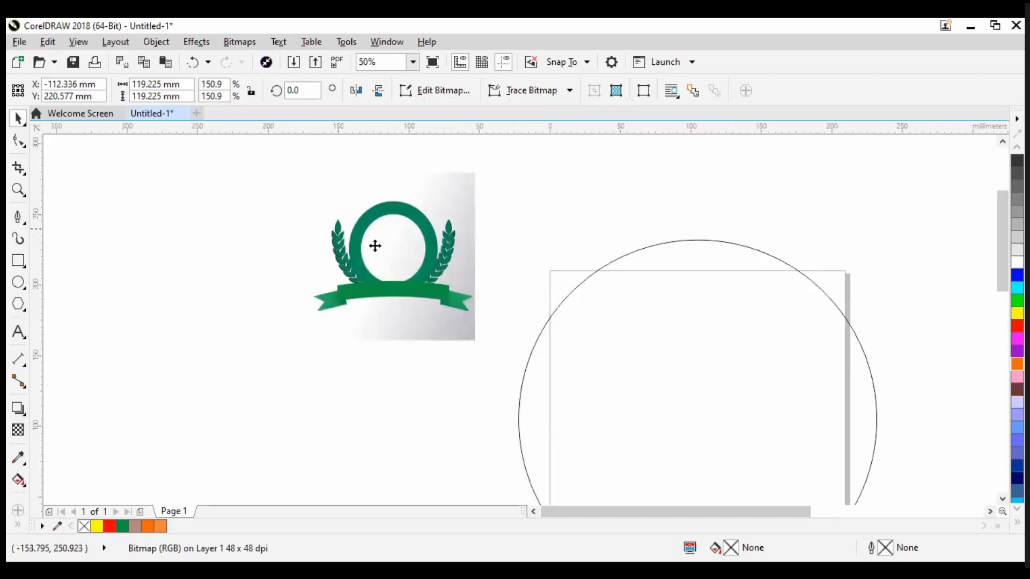
scroll(375, 267, down, 2)
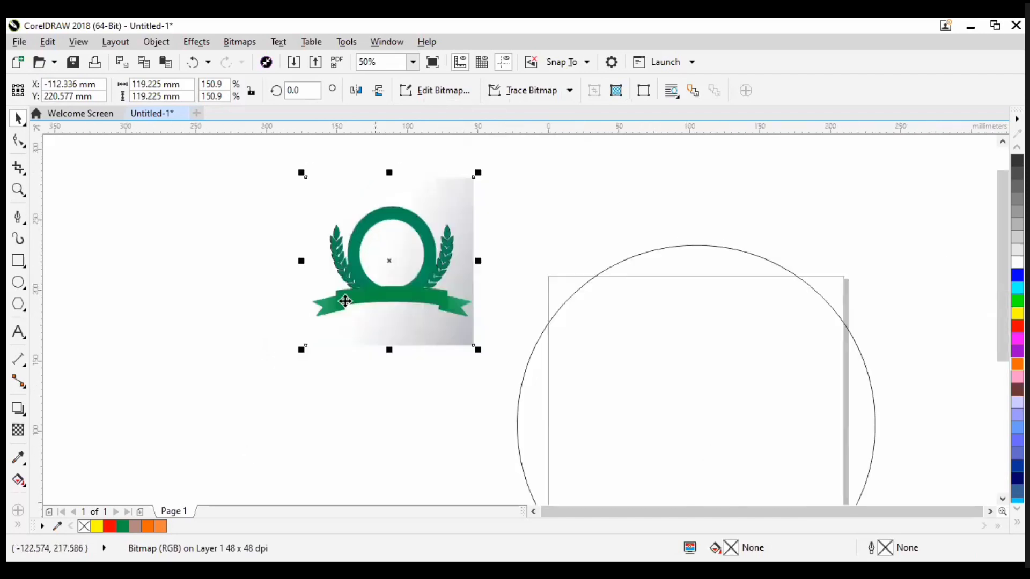
click(547, 352)
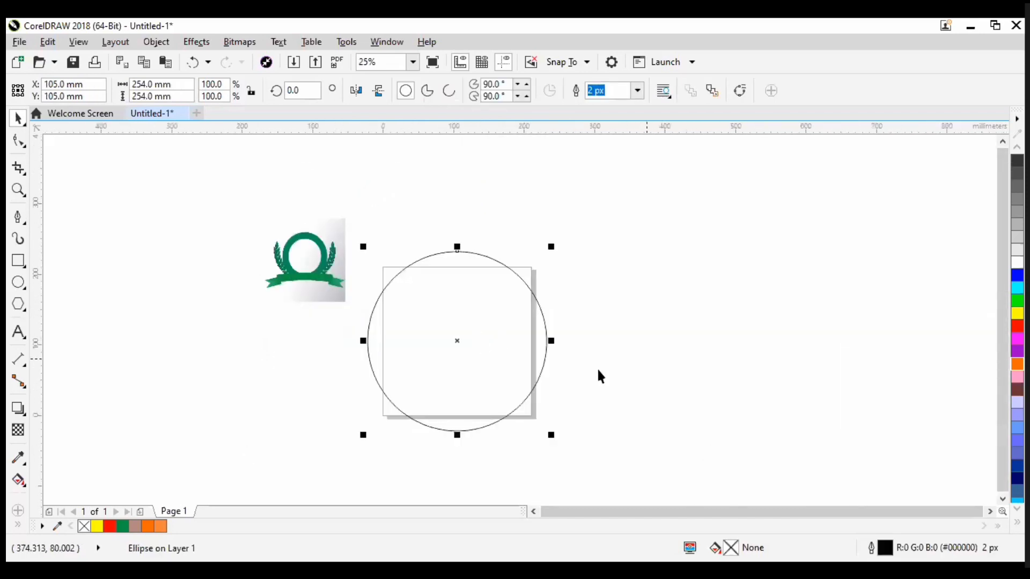
key(Escape)
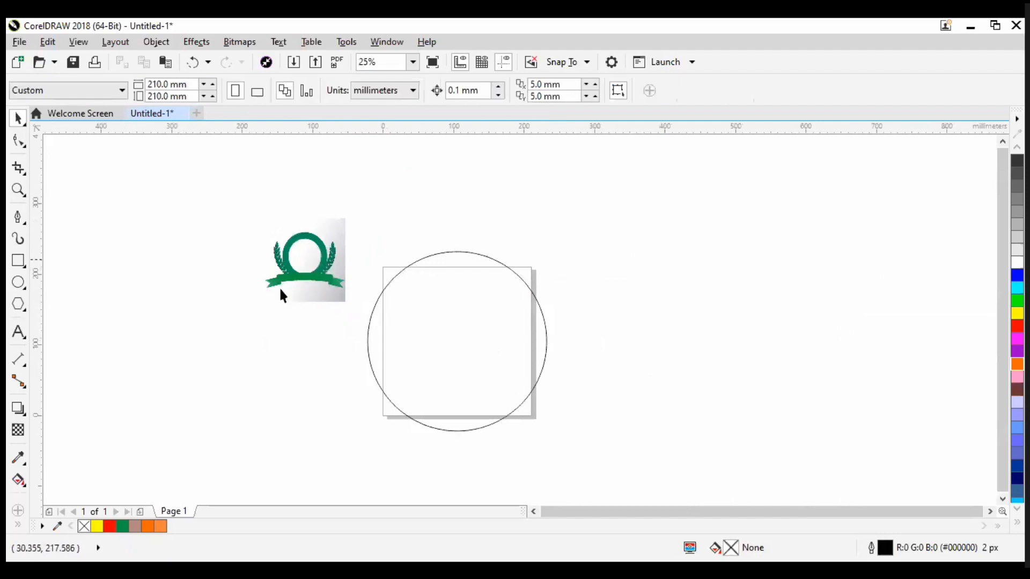
Step: Duplicate the centred circle and move the copy sideways to about X 222 mm, Y 110 mm
click(417, 328)
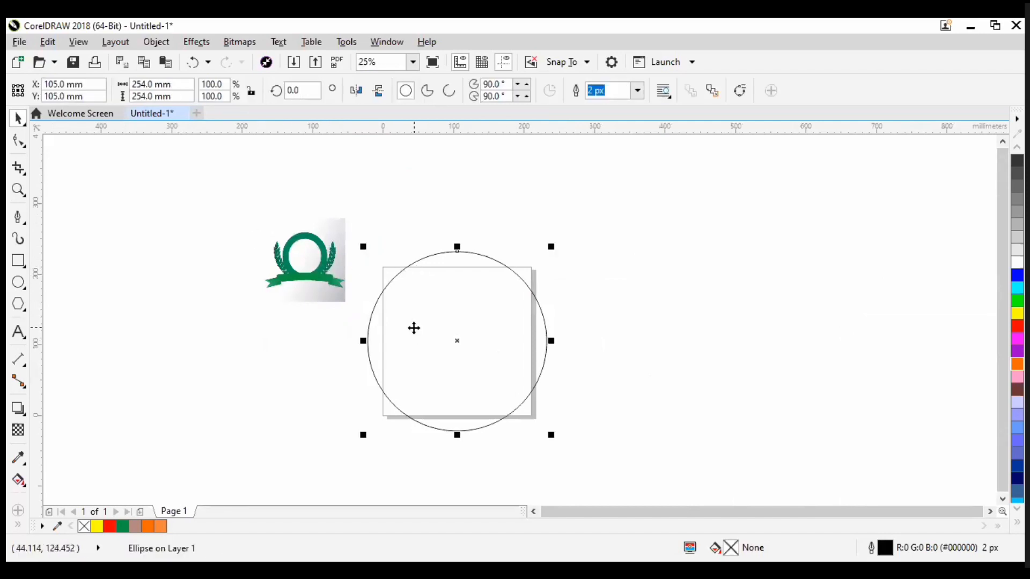
key(ctrl+d)
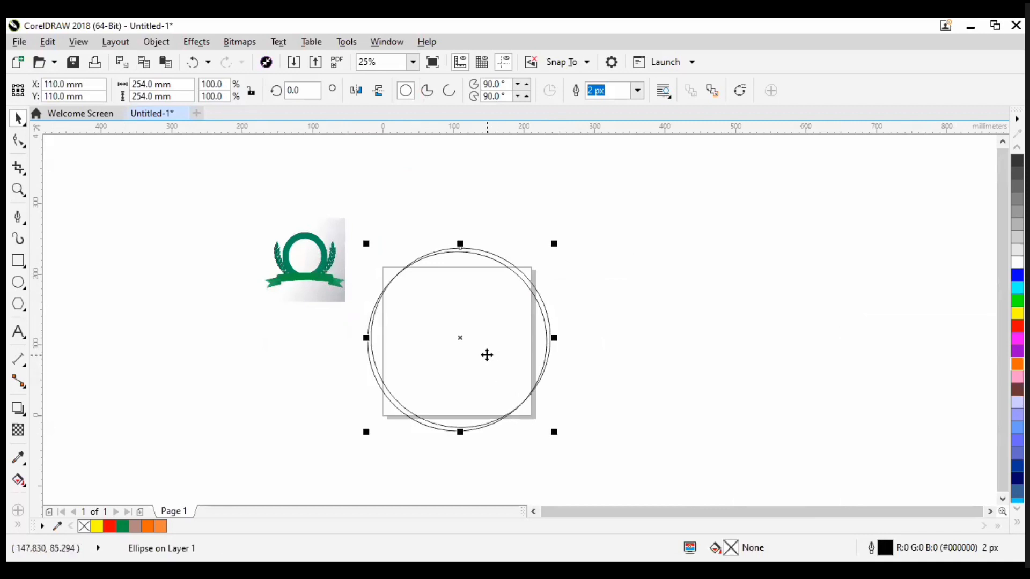
drag(459, 337, 537, 338)
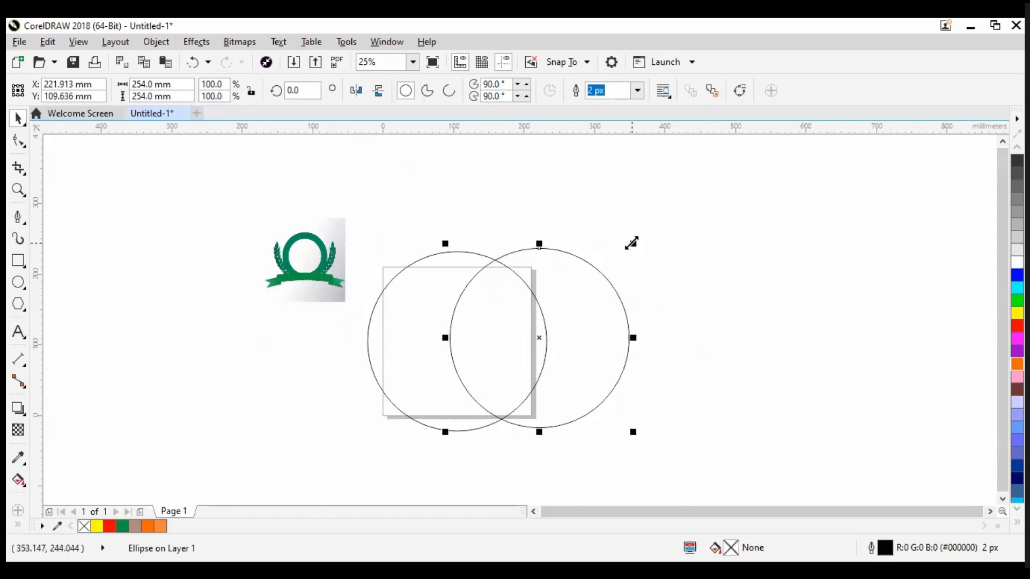
Step: Scale the copied circle to 85% about its centre and move it clear of the original to about X 345 mm, Y 43 mm
mouse_move(631, 243)
mouse_down()
mouse_move(624, 272)
mouse_move(646, 243)
mouse_move(662, 244)
mouse_move(669, 288)
mouse_move(602, 338)
mouse_move(556, 277)
mouse_move(620, 236)
mouse_move(618, 252)
mouse_up()
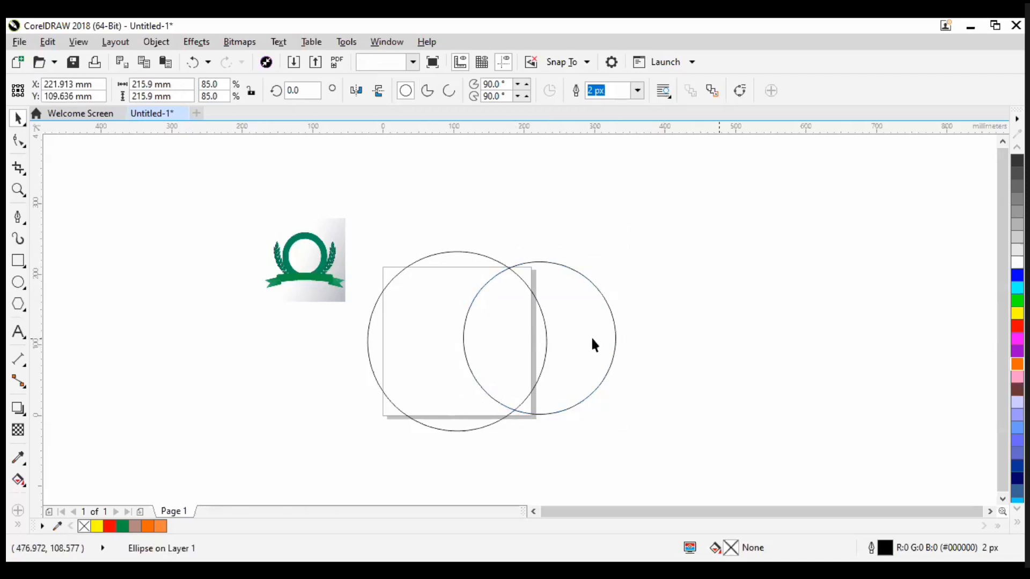
drag(540, 338, 626, 385)
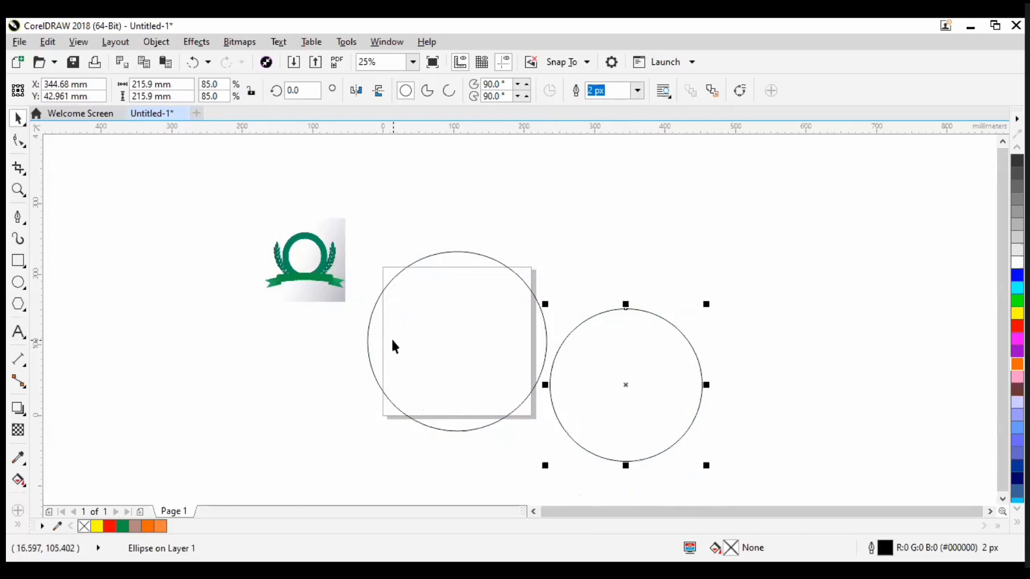
Step: Align the small circle concentrically with the large one, both horizontally and vertically, and deselect them
shift+click(451, 359)
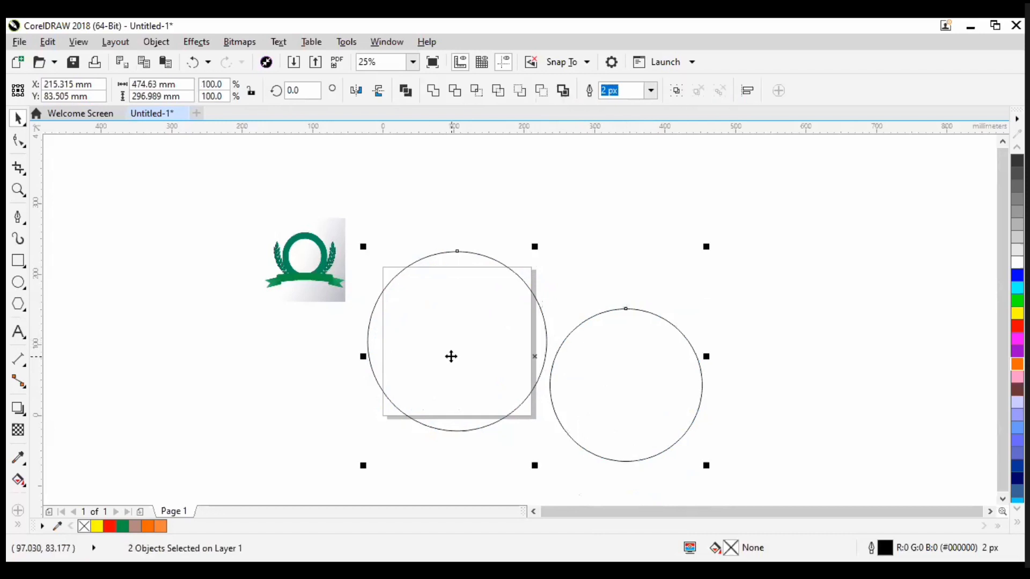
click(625, 384)
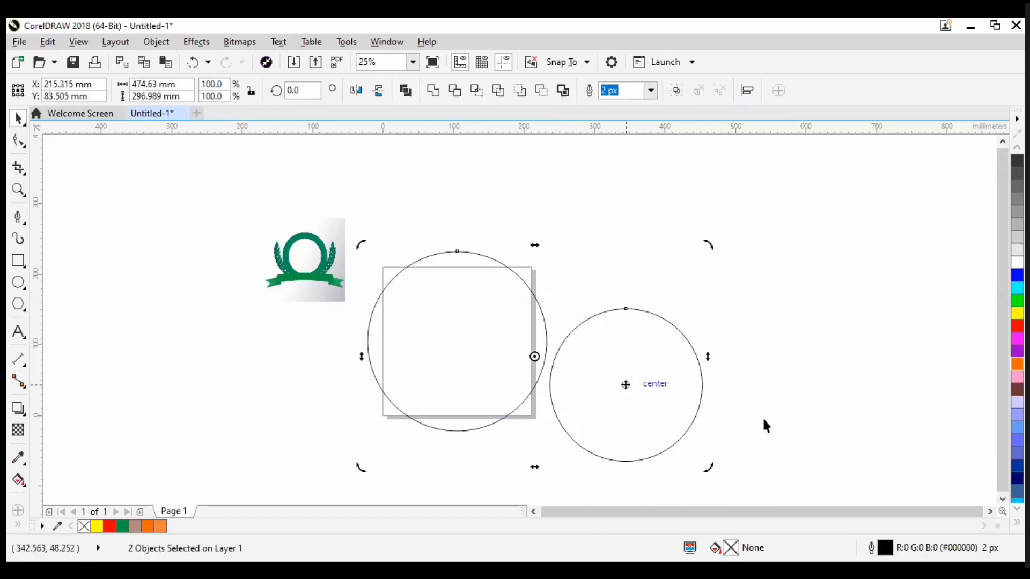
click(763, 418)
click(636, 400)
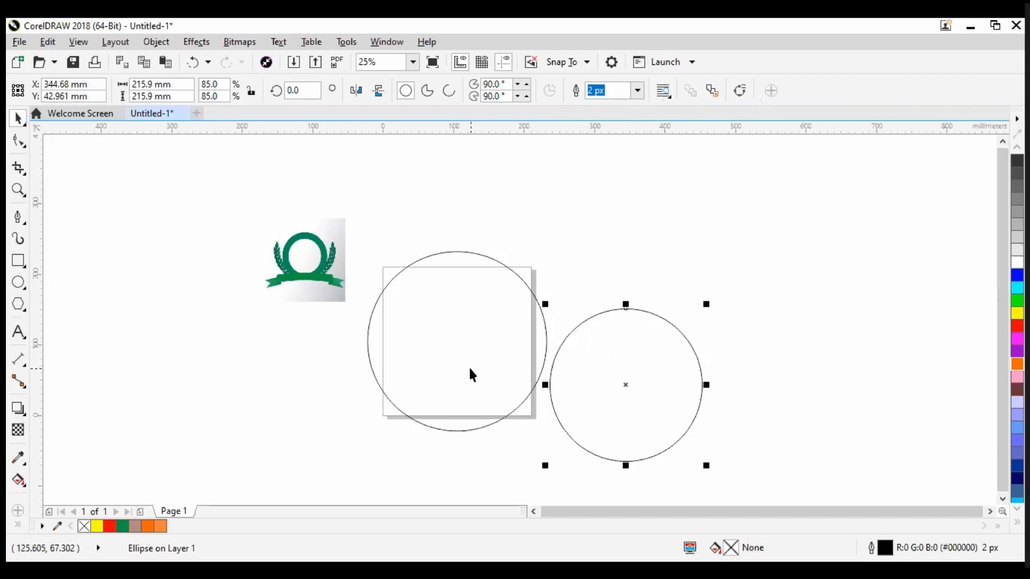
shift+click(446, 354)
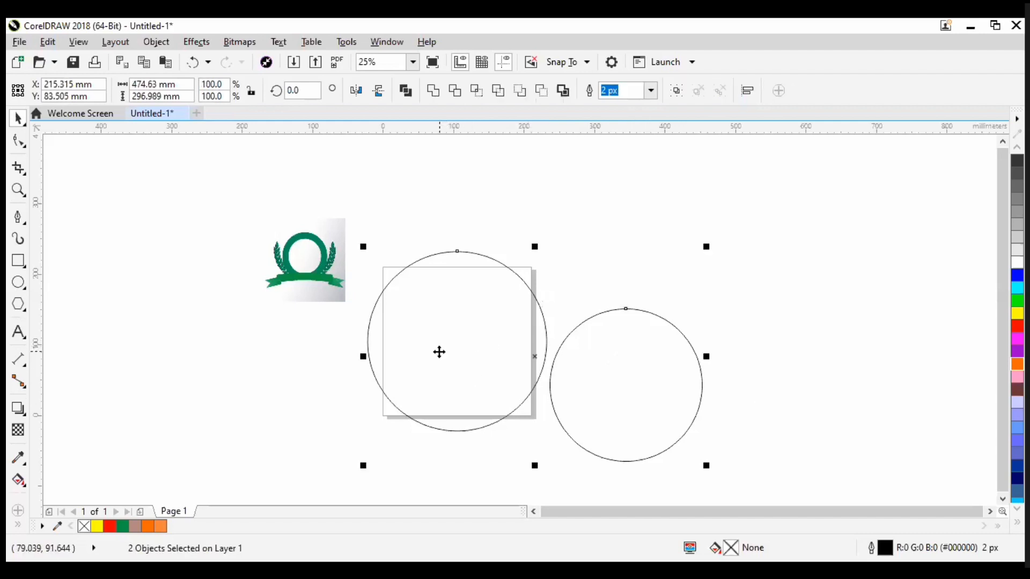
key(c)
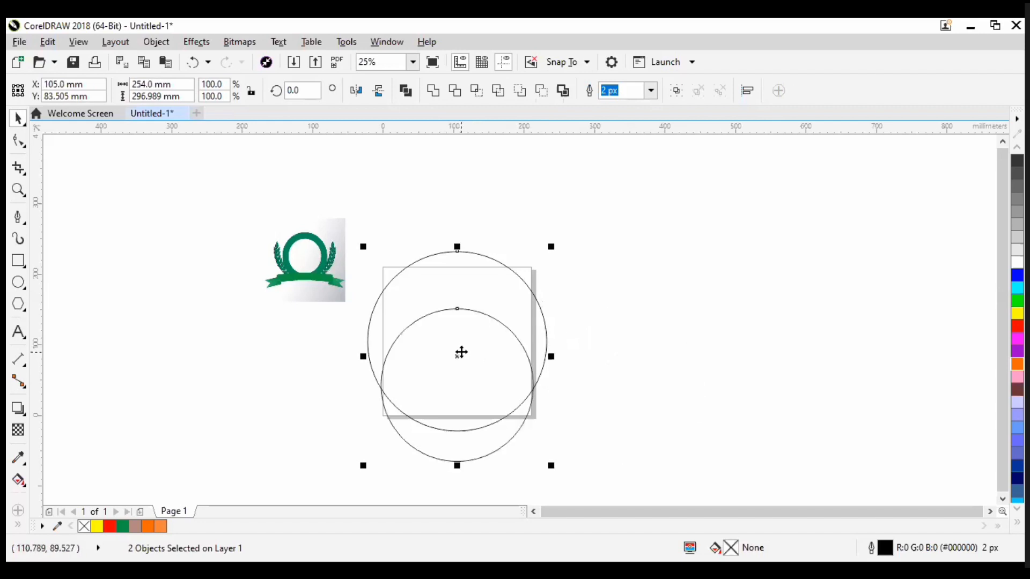
key(e)
click(473, 227)
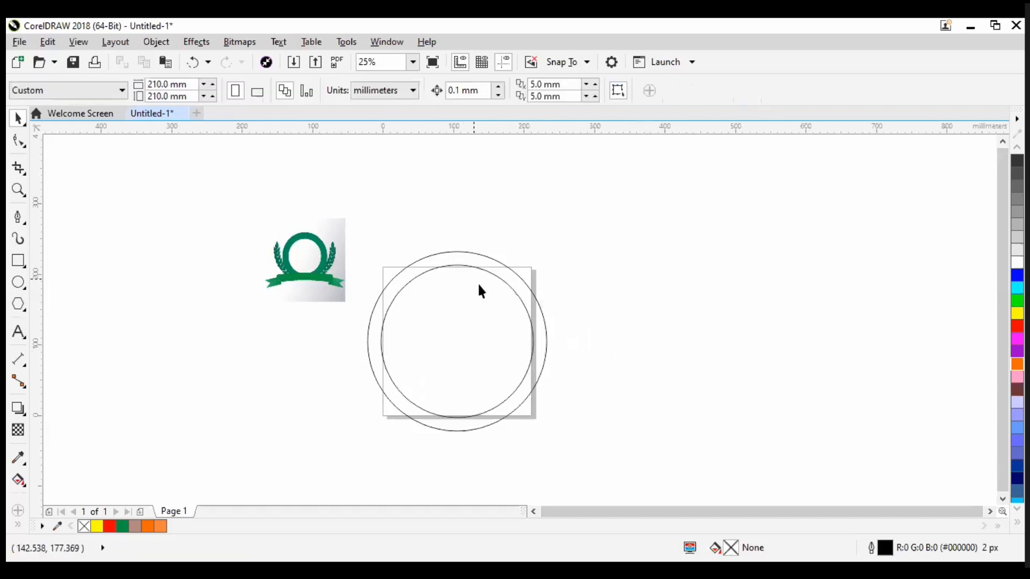
Step: Check the outer and inner concentric circles one after the other, and leave nothing selected
click(372, 344)
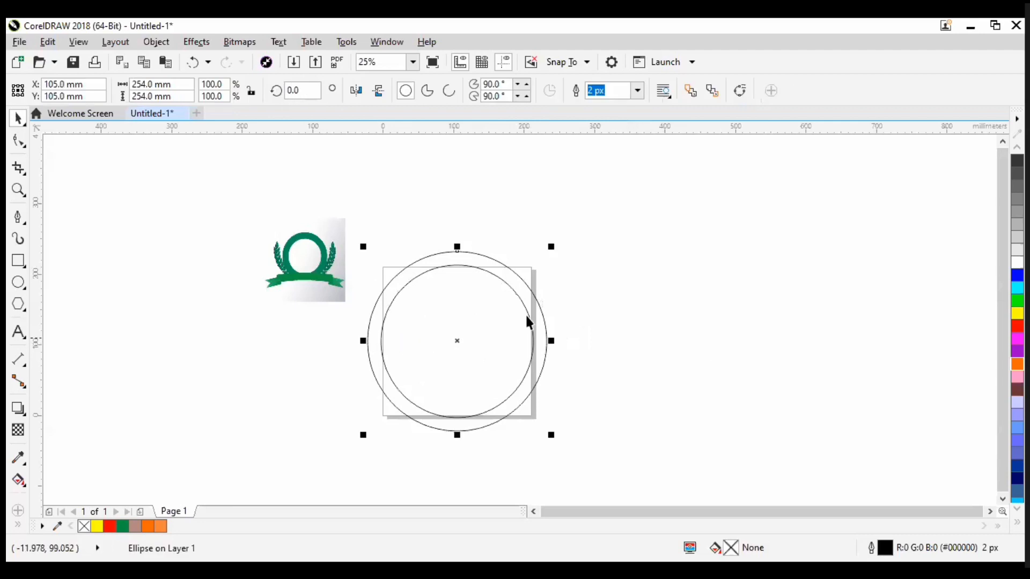
click(475, 310)
click(479, 256)
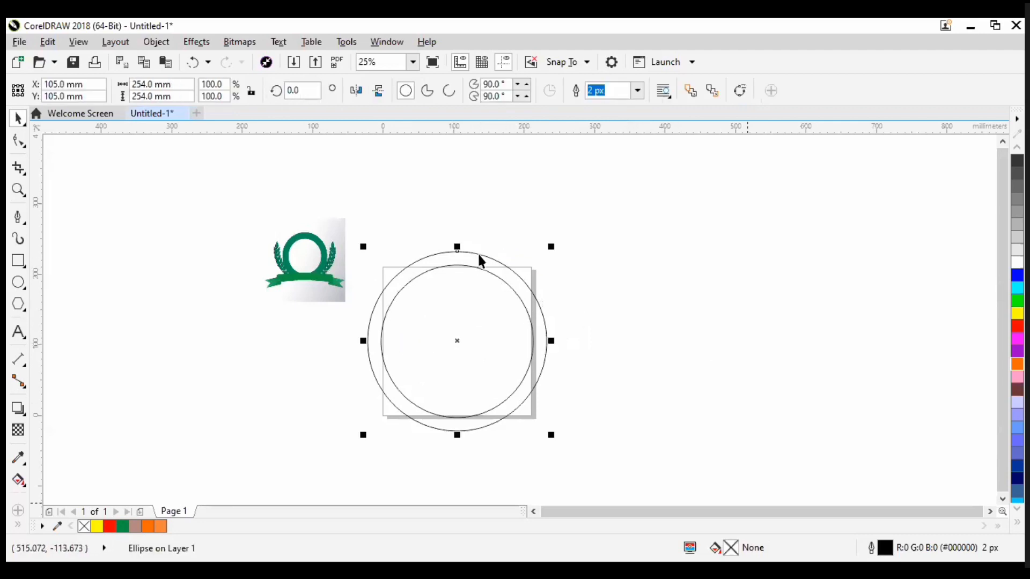
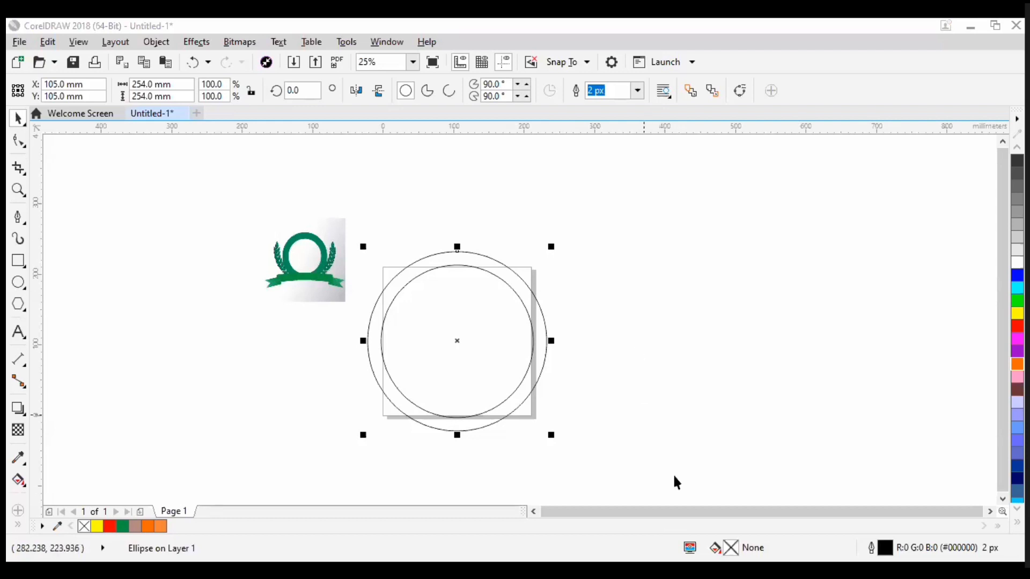
click(531, 340)
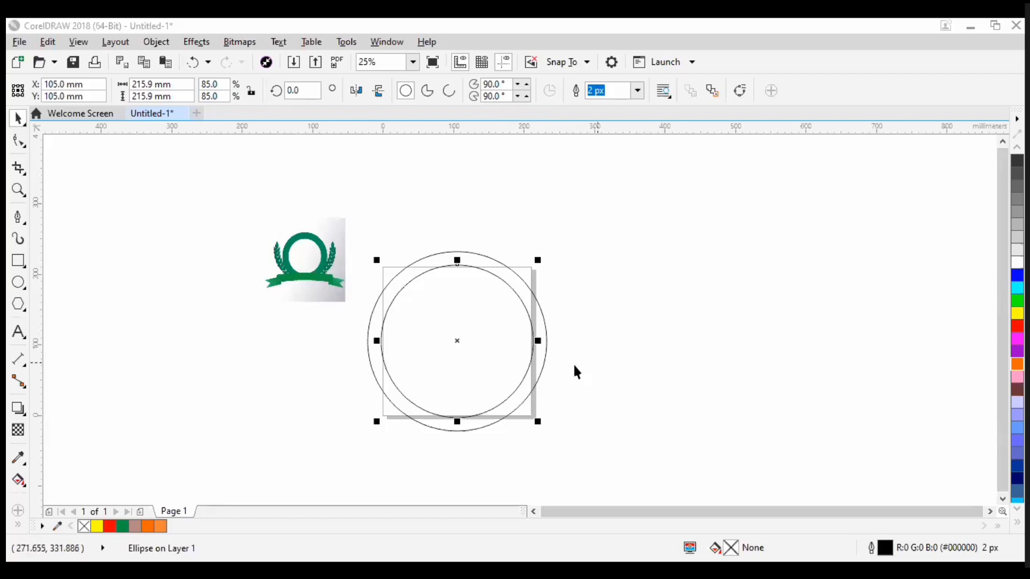
click(653, 366)
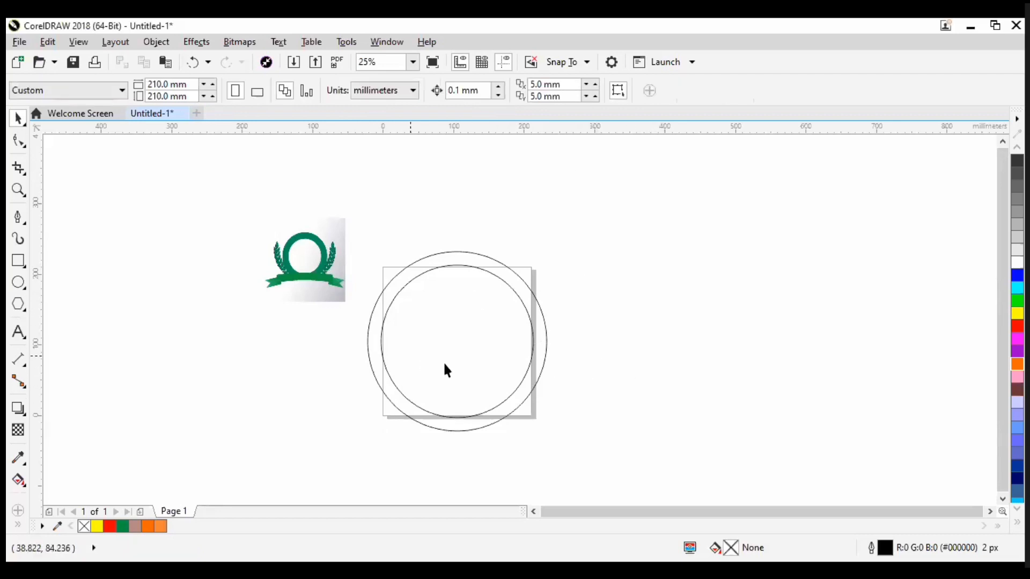
Step: Examine the ring of the green emblem up close and compare it with the two concentric circles
scroll(455, 407, up, 1)
scroll(471, 390, down, 2)
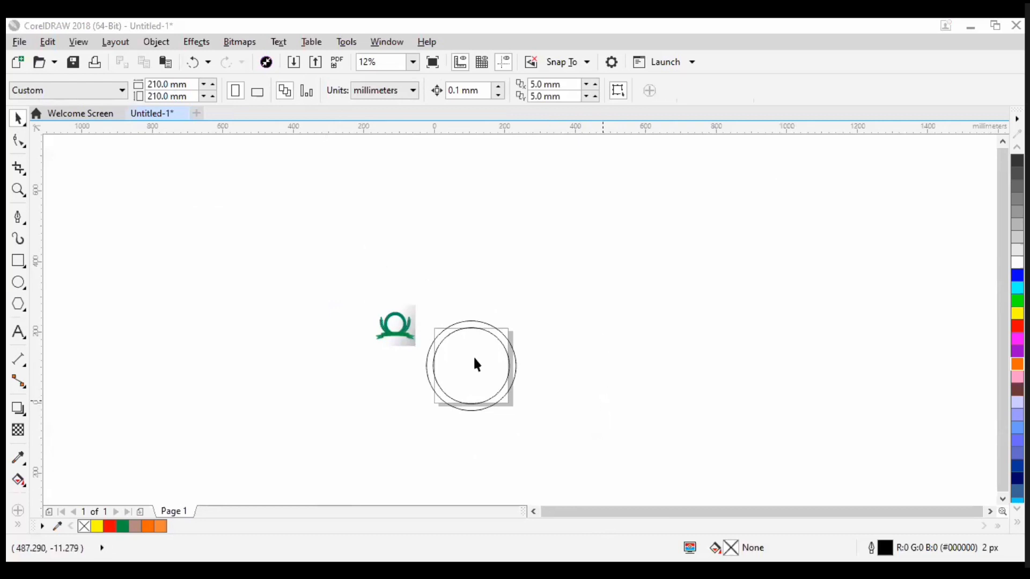
scroll(475, 356, up, 2)
scroll(478, 376, up, 2)
scroll(480, 359, down, 4)
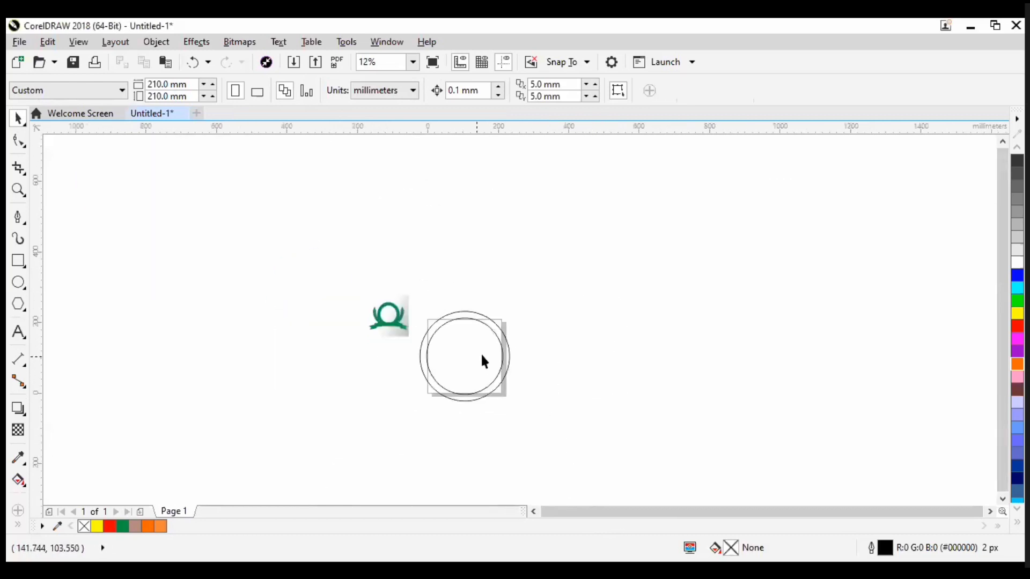
scroll(461, 361, up, 2)
scroll(456, 353, down, 2)
scroll(444, 387, up, 2)
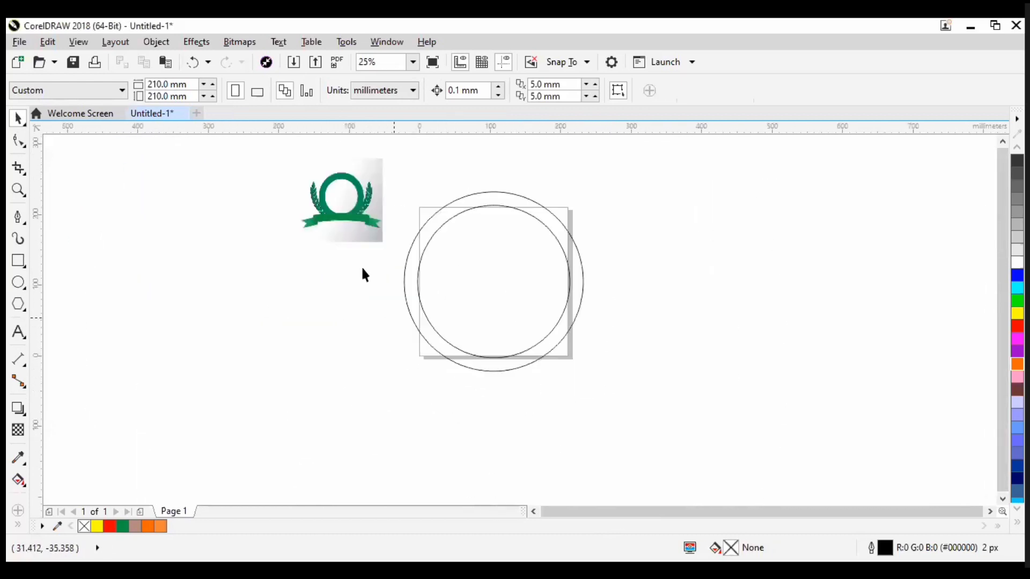
scroll(338, 195, up, 3)
scroll(352, 209, down, 2)
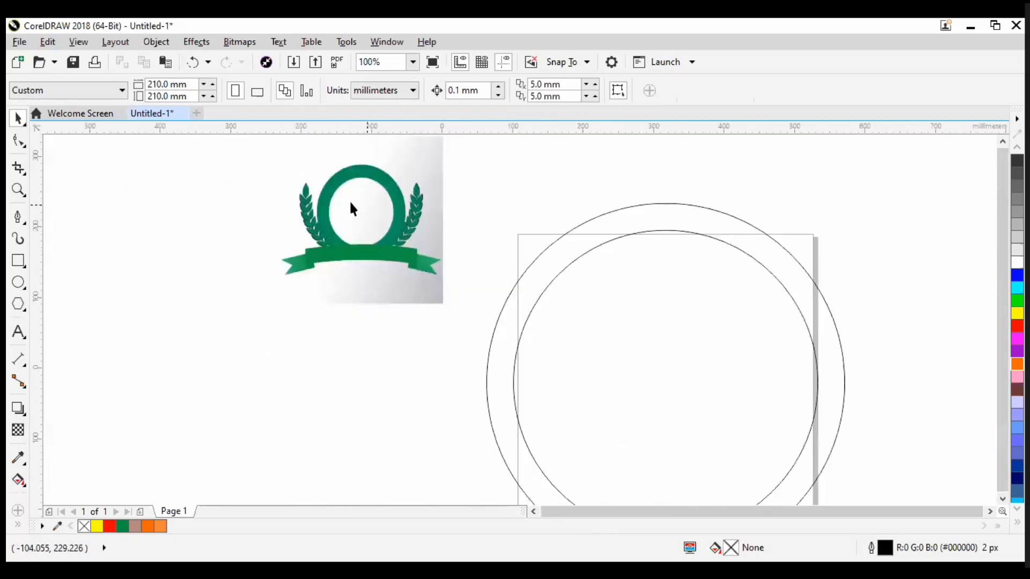
scroll(349, 210, up, 2)
scroll(375, 252, down, 3)
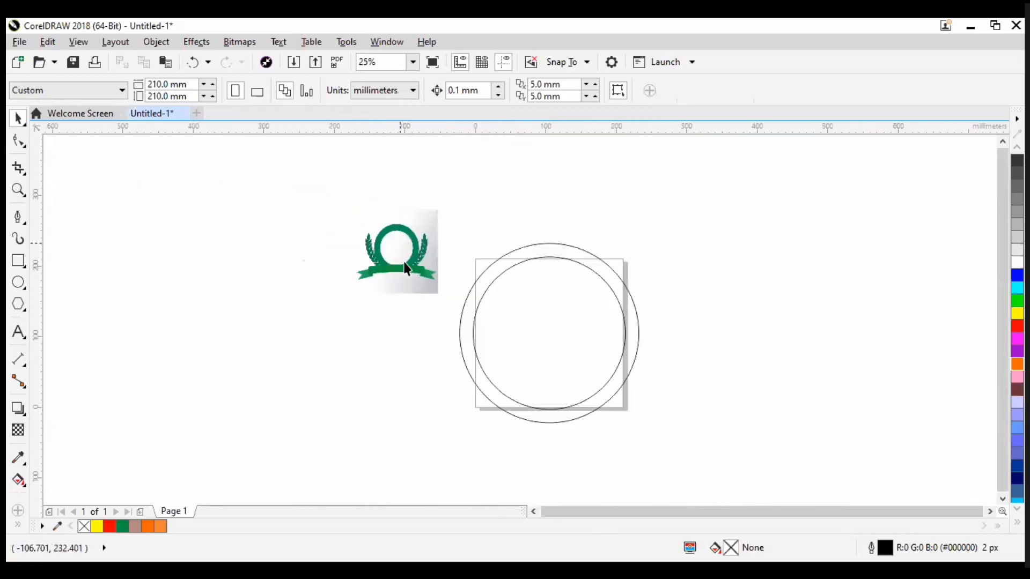
scroll(396, 244, up, 1)
scroll(397, 250, up, 3)
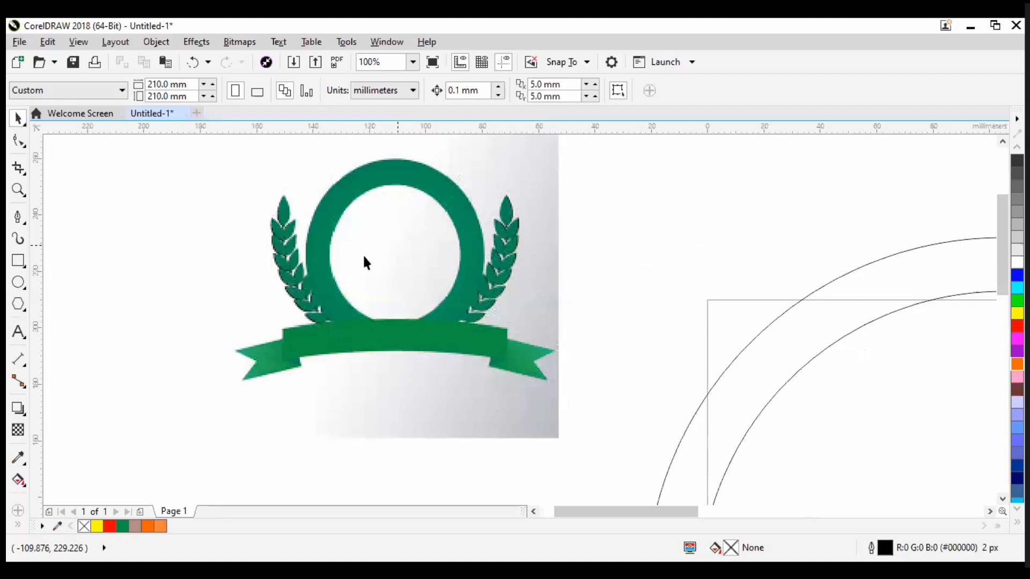
scroll(363, 263, up, 2)
scroll(462, 321, down, 4)
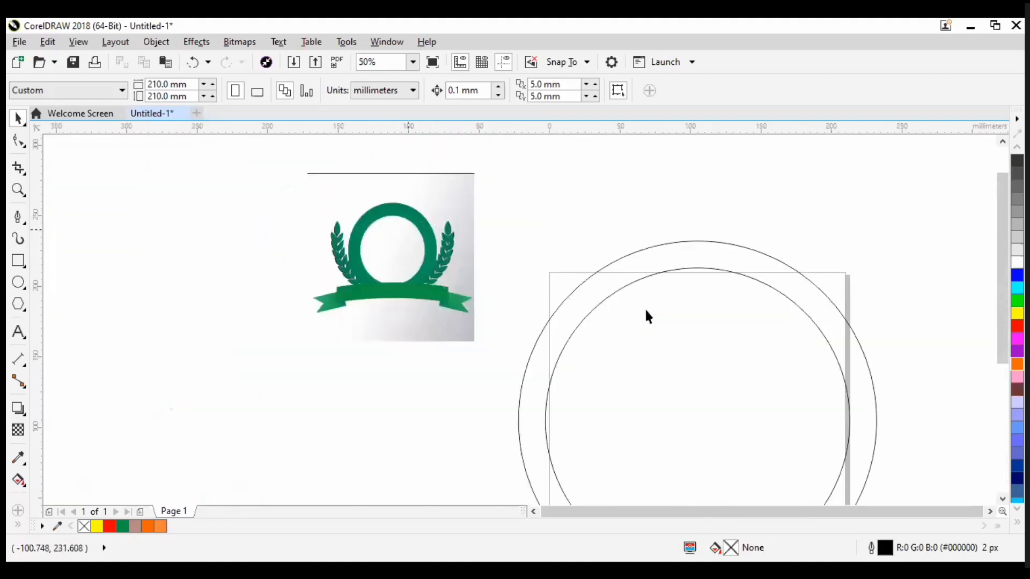
click(506, 343)
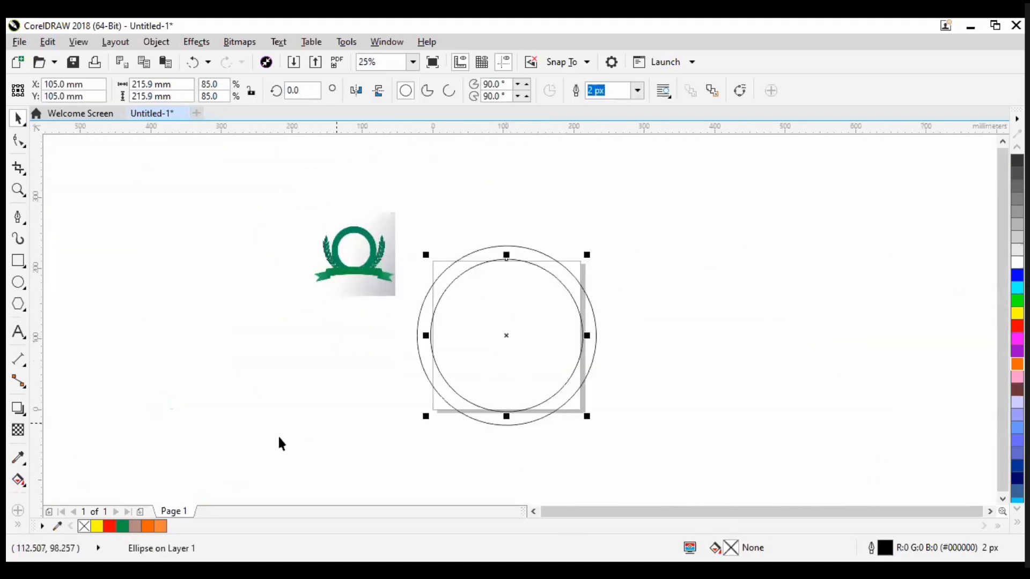
scroll(356, 234, up, 2)
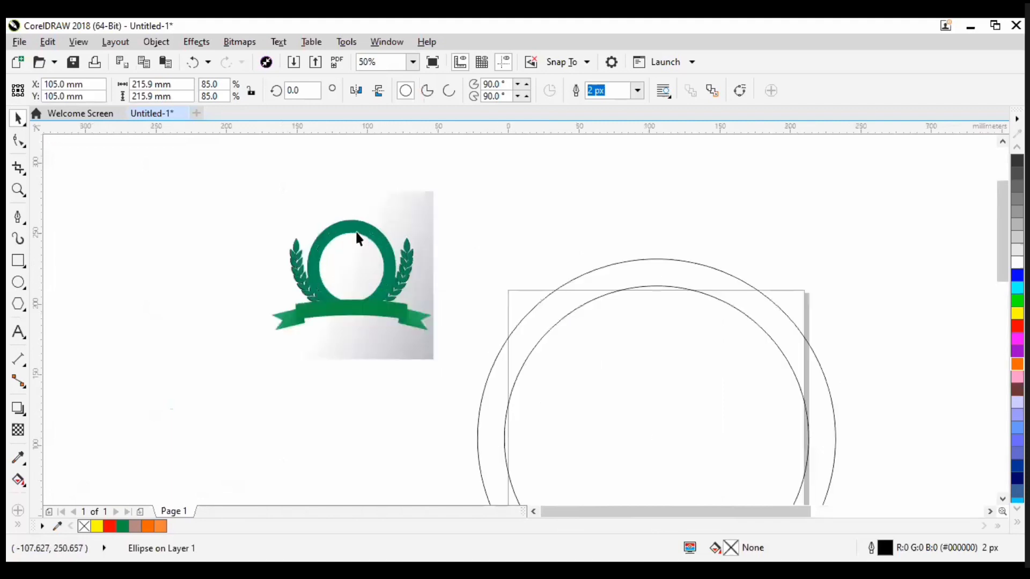
scroll(357, 234, down, 1)
scroll(357, 233, up, 2)
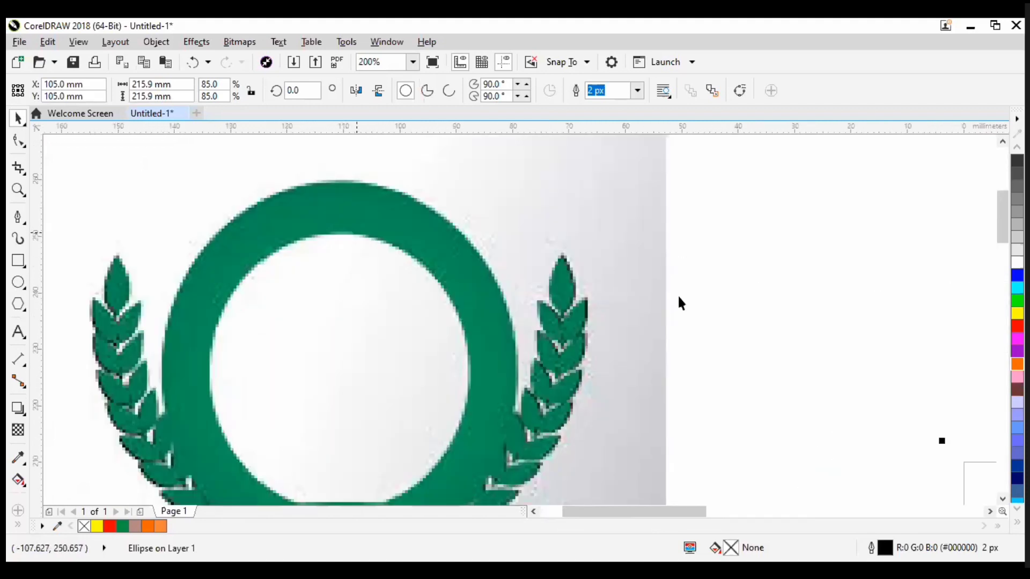
scroll(523, 327, down, 3)
Step: Cut the inner circle out of the outer one with Back Minus Front to form a ring, and deselect it
click(465, 331)
click(532, 346)
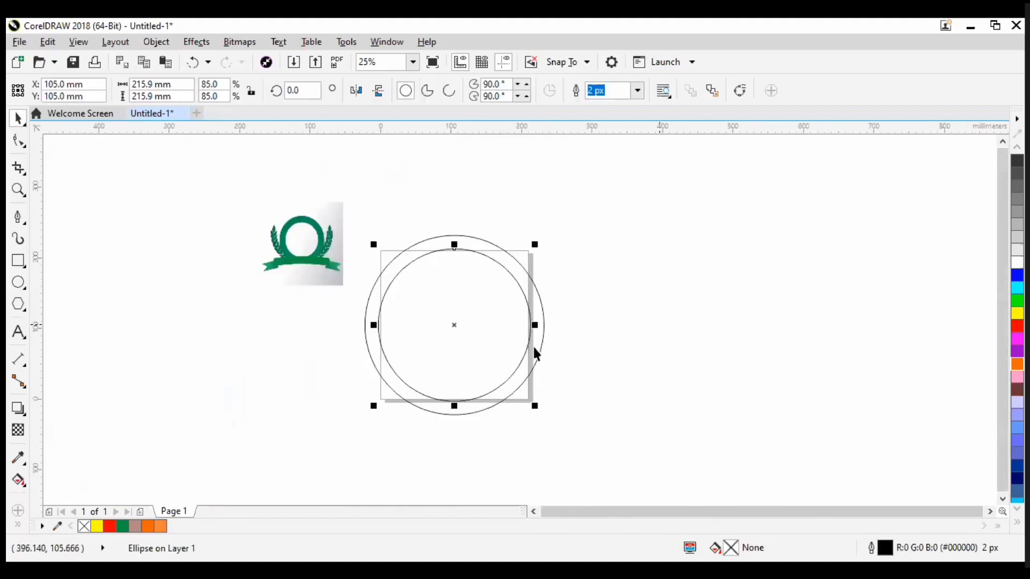
scroll(640, 360, up, 1)
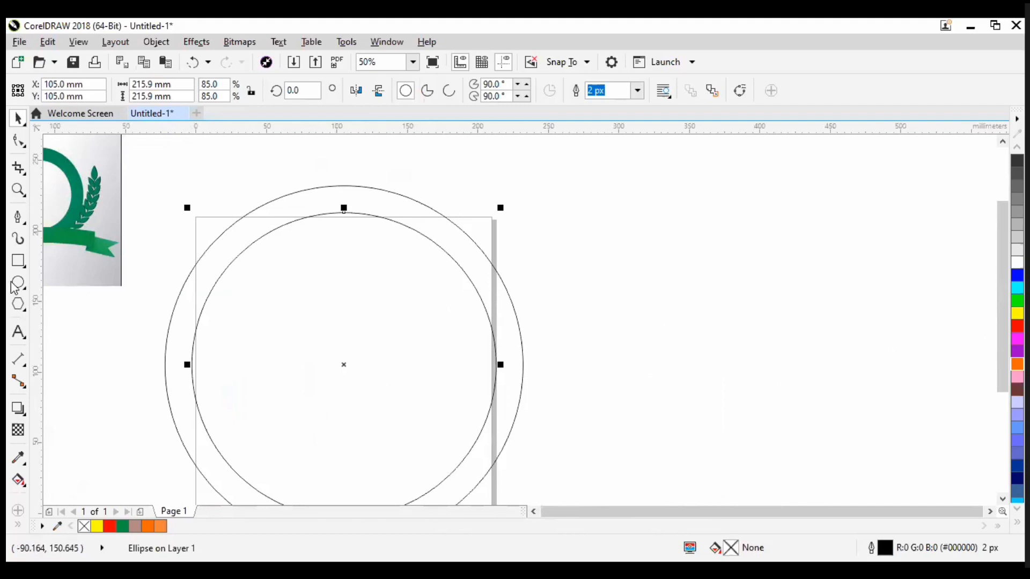
shift+click(513, 340)
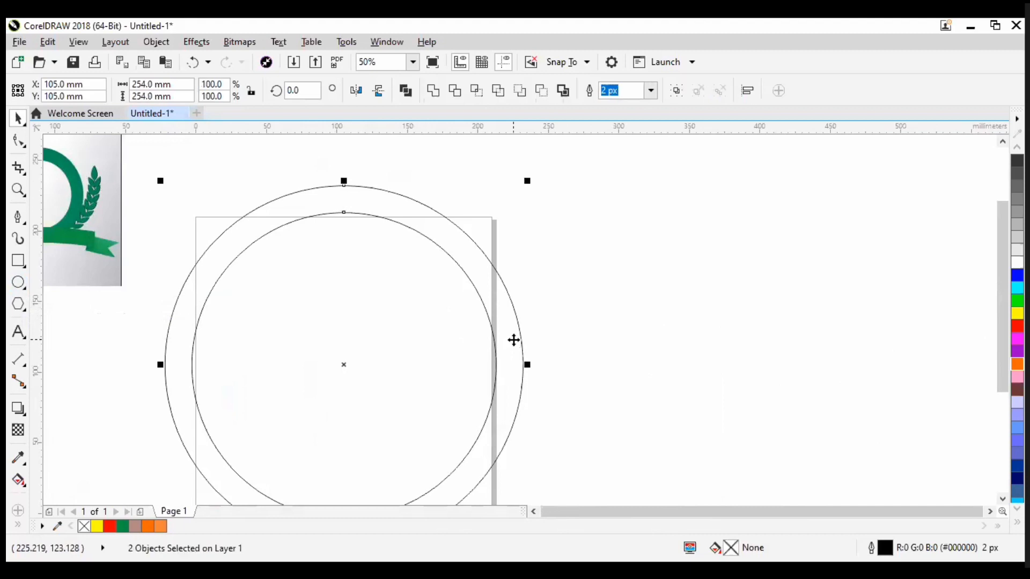
click(543, 92)
click(309, 265)
Step: Inspect the new ring as a single shape with its inner and outer nodes, and return to the Pick tool
scroll(504, 246, down, 2)
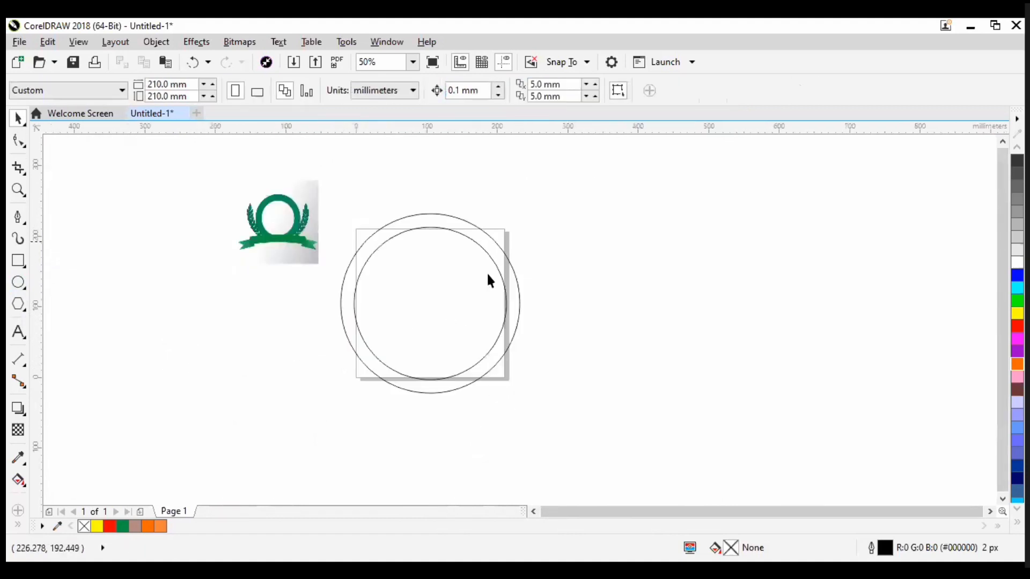
scroll(448, 300, up, 2)
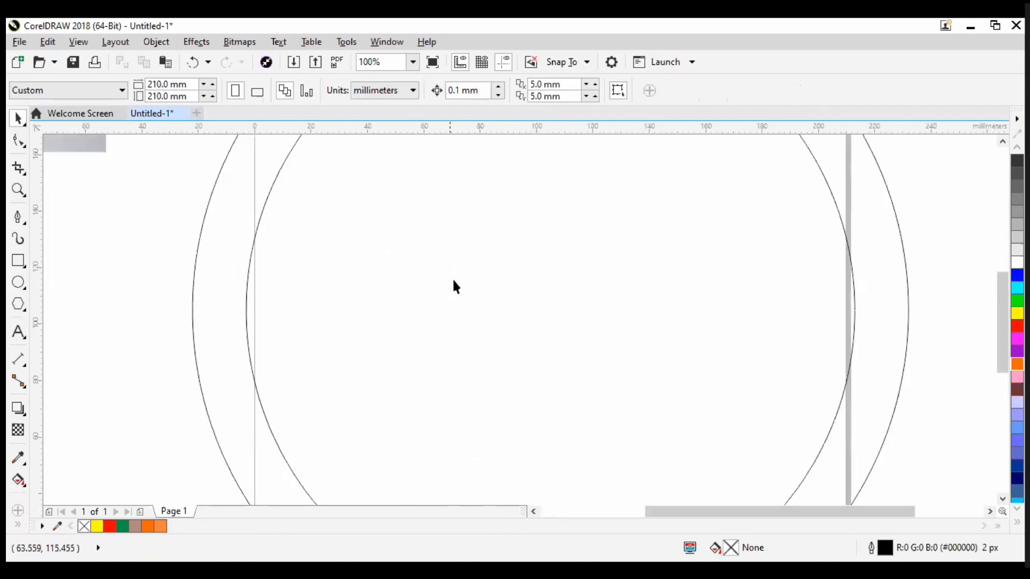
scroll(459, 289, down, 3)
scroll(489, 231, up, 1)
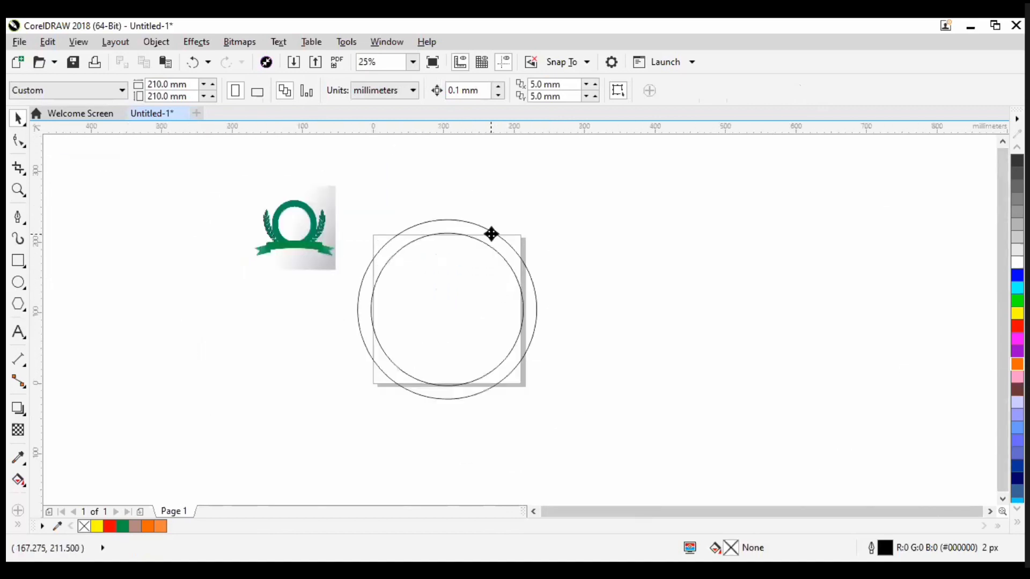
click(490, 231)
click(582, 269)
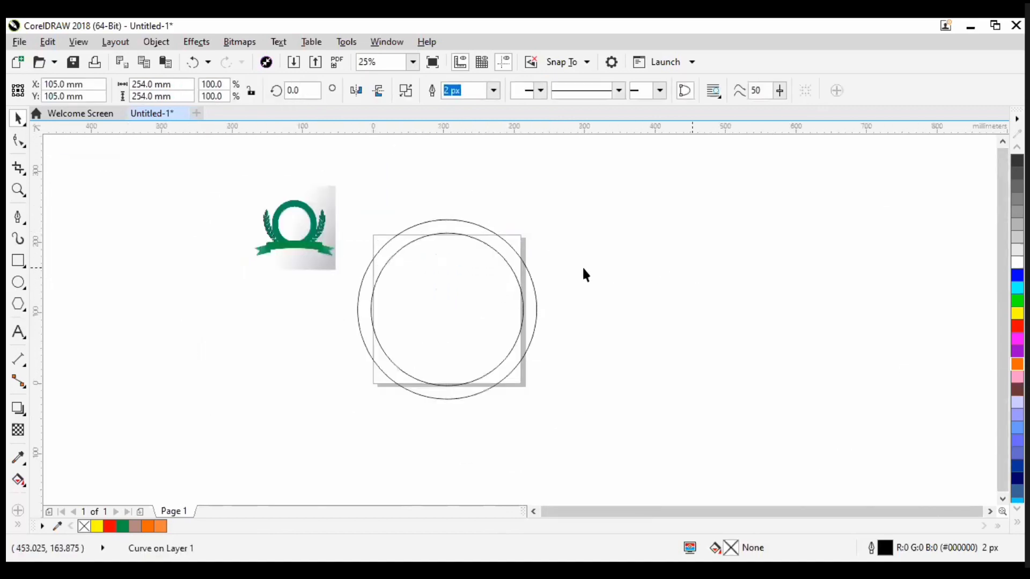
double_click(532, 298)
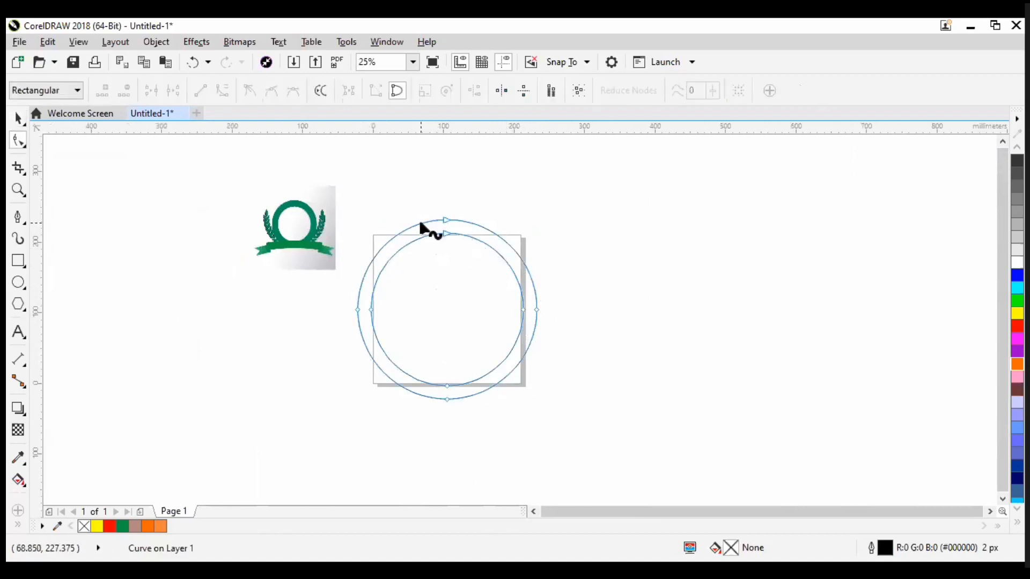
click(18, 117)
Step: Sample the dark green #018F57 from the emblem's ring into the document palette and fill the new ring with it
scroll(273, 179, up, 1)
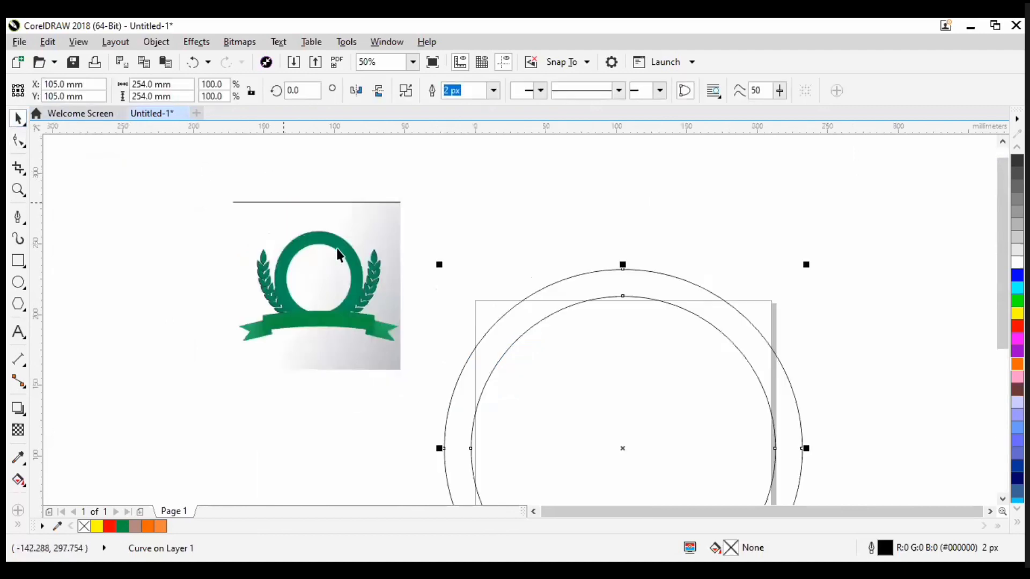
scroll(322, 206, up, 1)
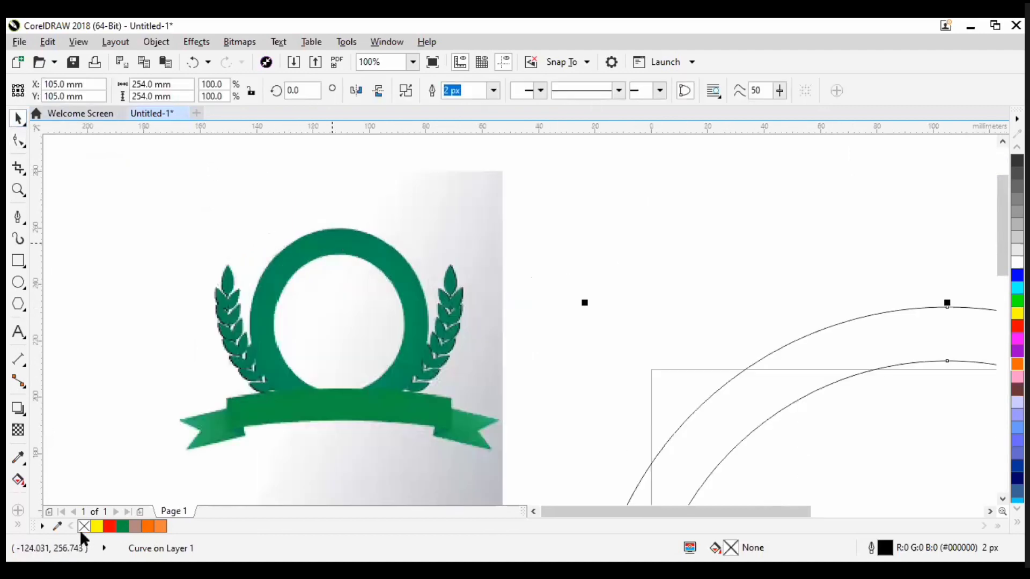
click(58, 527)
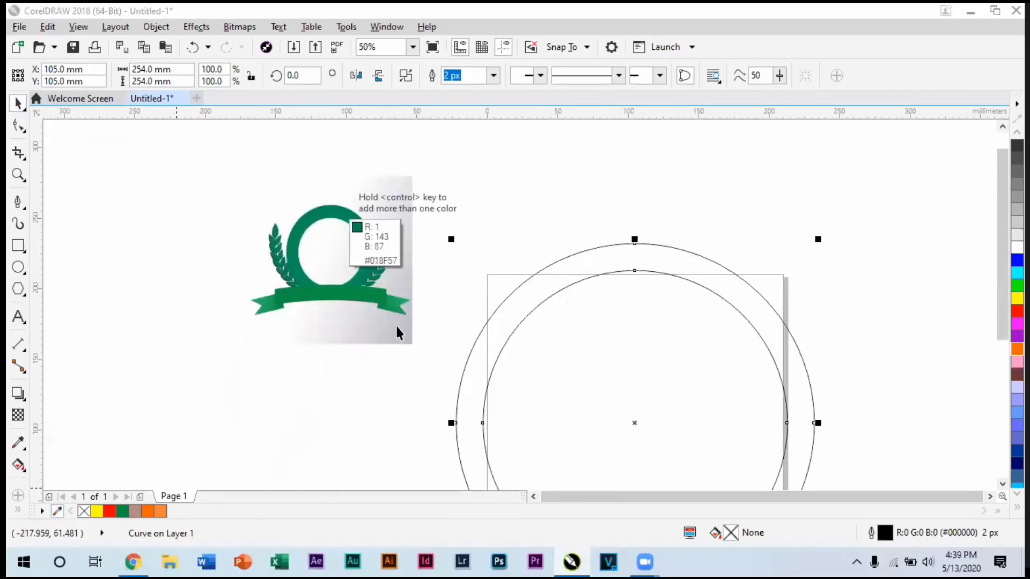
click(409, 239)
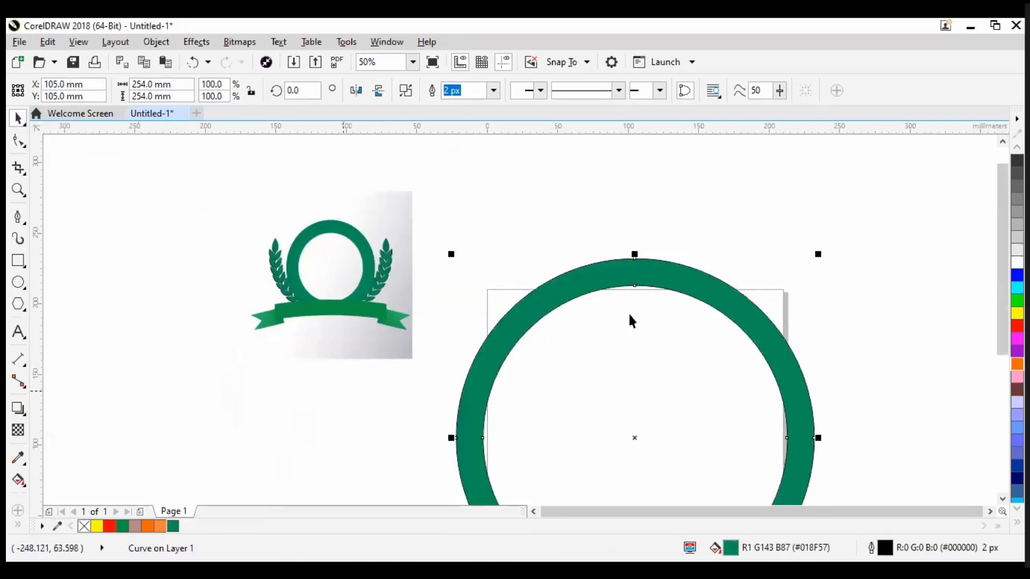
scroll(468, 300, down, 3)
scroll(496, 303, up, 3)
scroll(502, 331, down, 3)
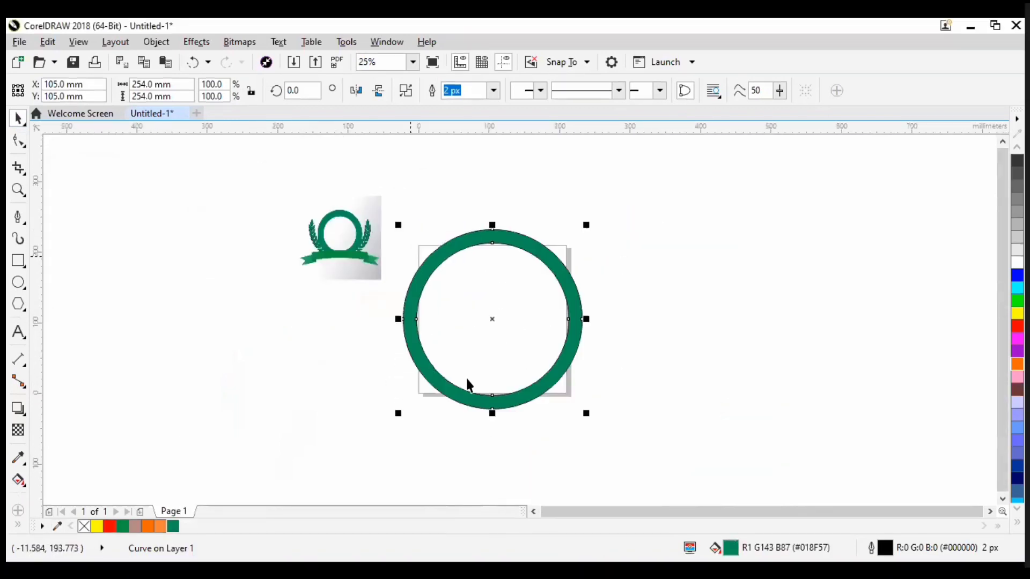
Step: Examine the black outline along the edges of the green ring at high magnification
click(498, 231)
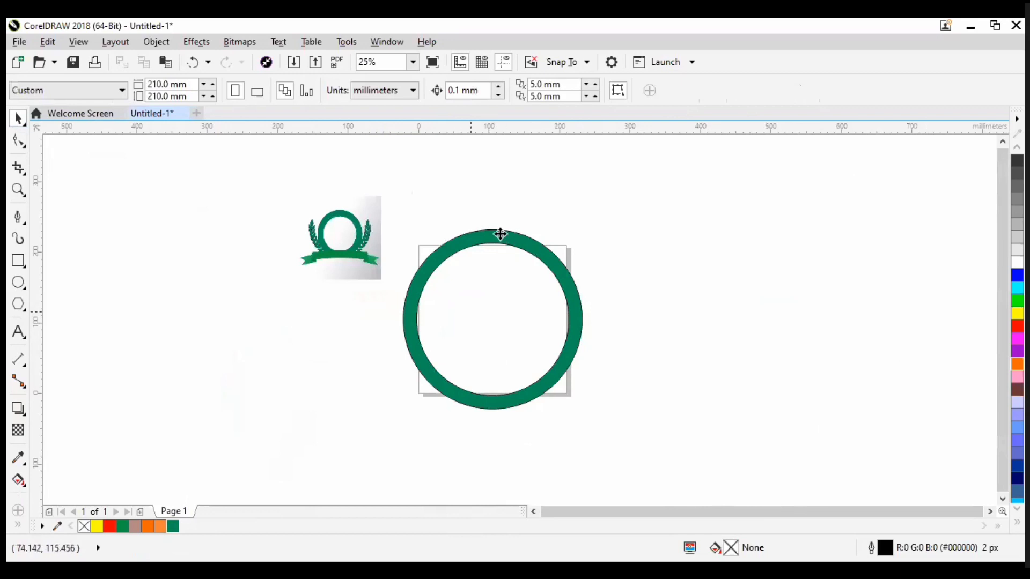
click(434, 223)
scroll(433, 223, up, 4)
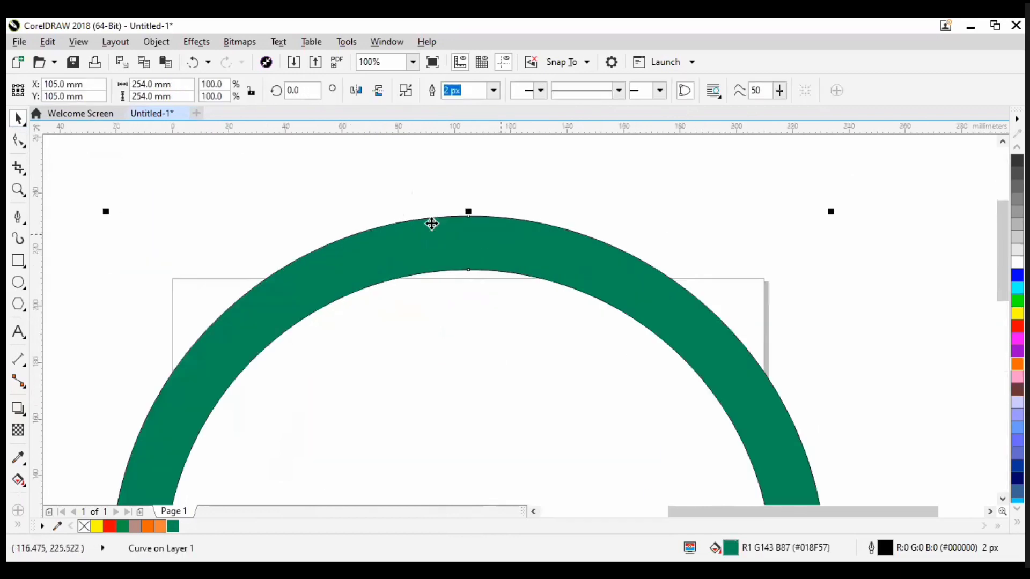
scroll(414, 327, up, 2)
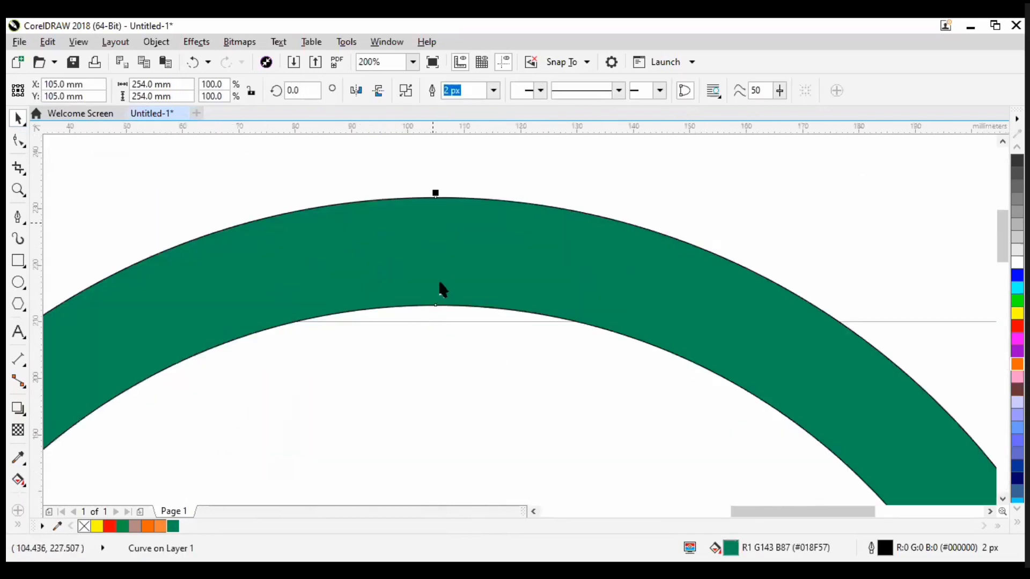
scroll(436, 295, down, 3)
scroll(417, 298, up, 2)
scroll(415, 296, down, 2)
scroll(317, 315, down, 1)
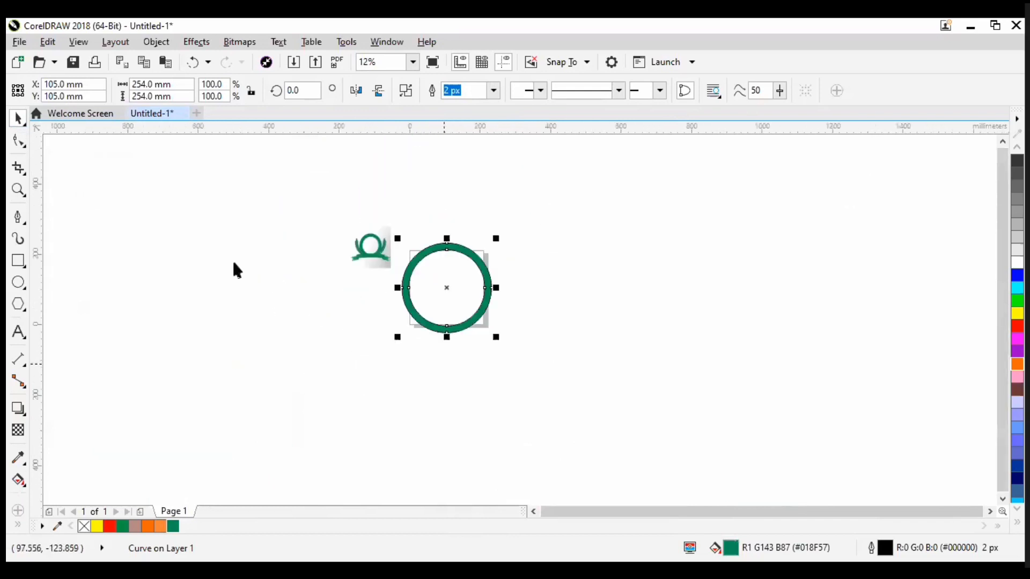
scroll(302, 280, up, 1)
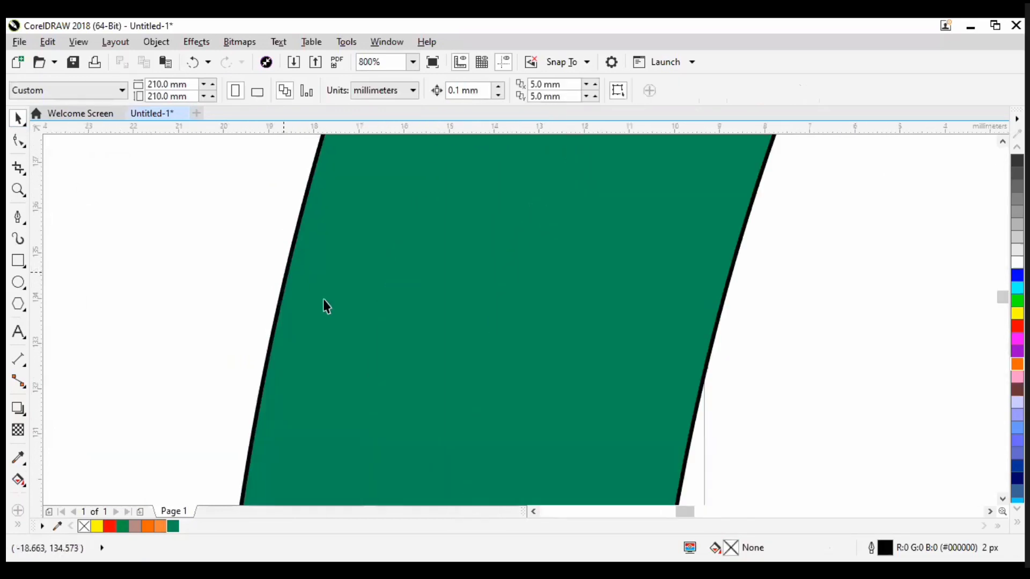
scroll(237, 304, up, 4)
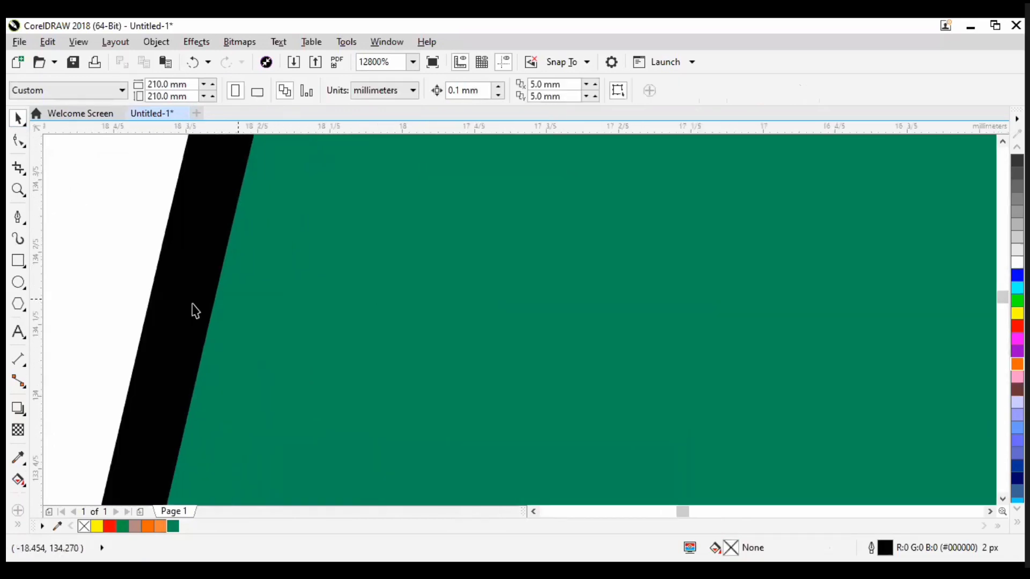
scroll(147, 356, up, 6)
scroll(167, 416, down, 10)
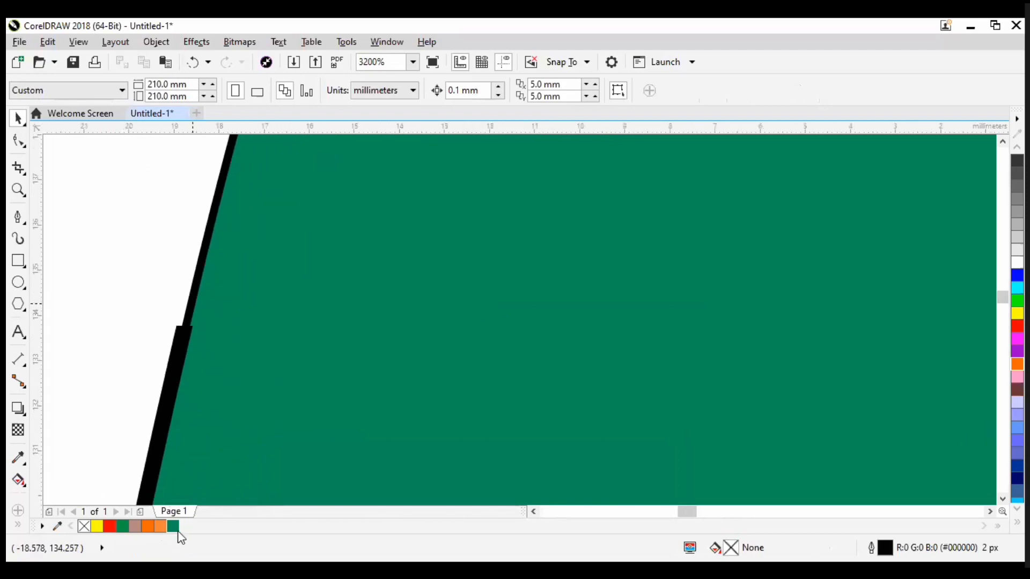
Step: Remove the black outline from the green ring and deselect it
scroll(309, 337, down, 3)
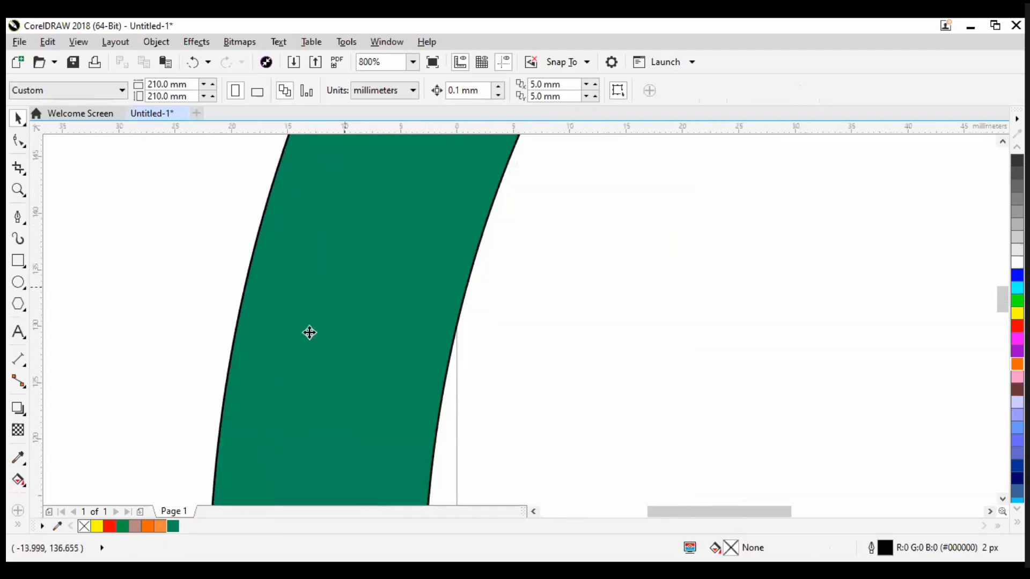
click(309, 334)
scroll(207, 491, up, 5)
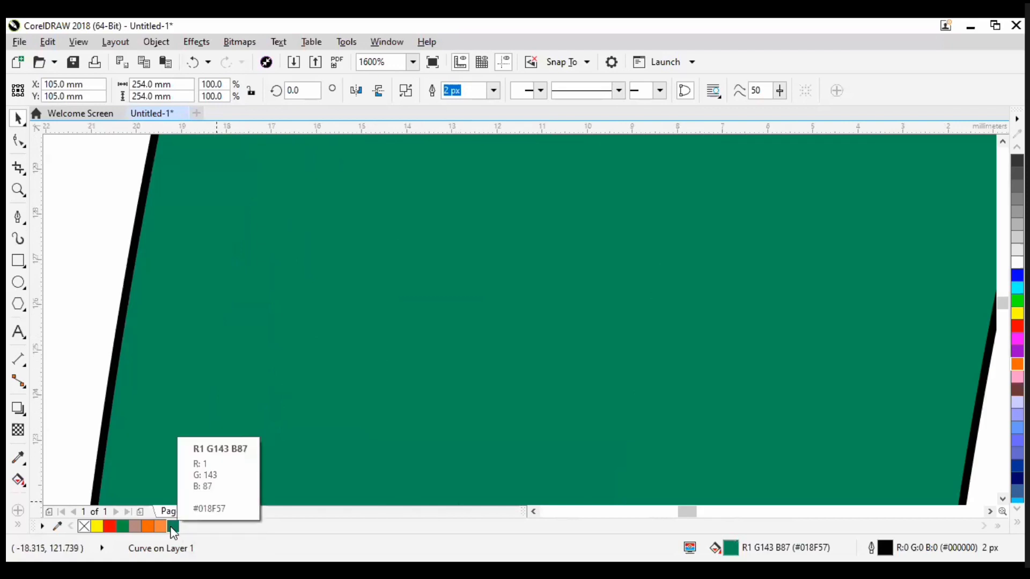
right_click(84, 527)
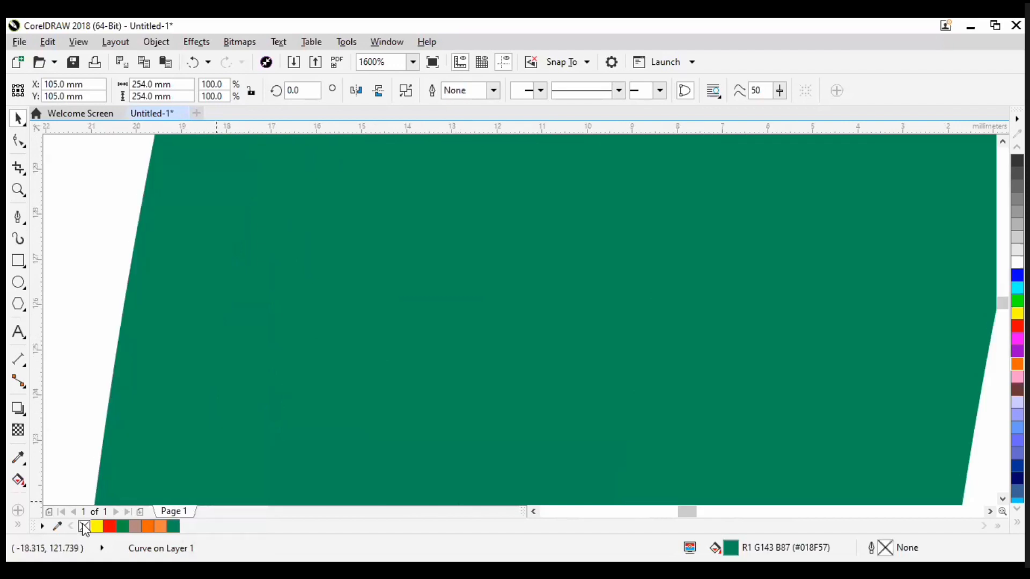
scroll(178, 439, down, 8)
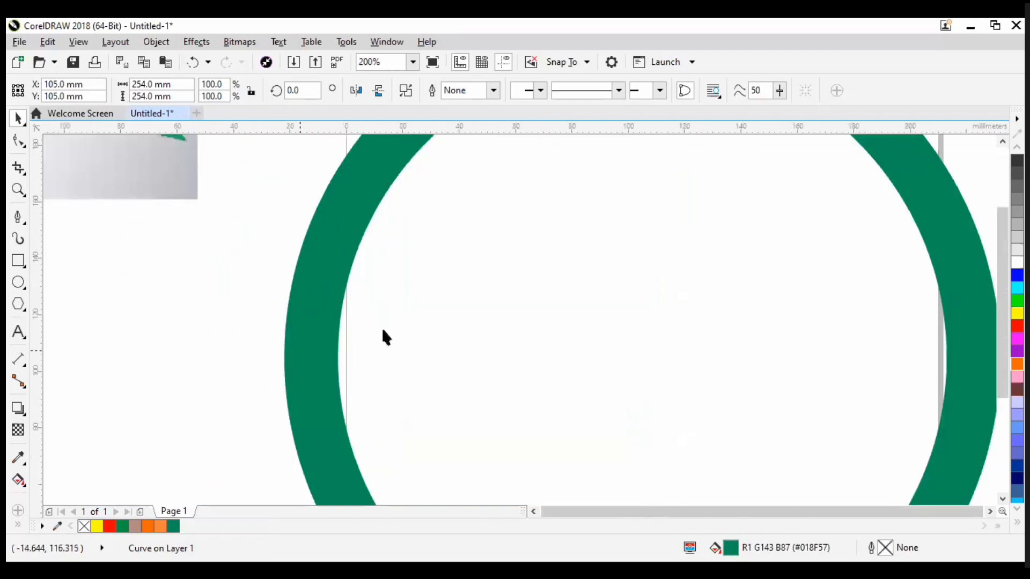
click(368, 288)
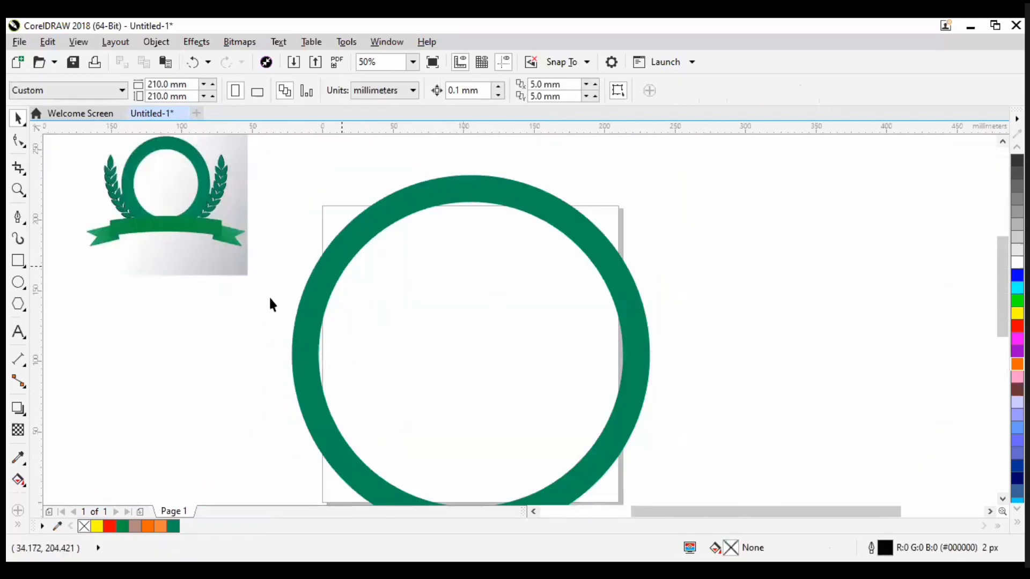
Step: Examine the outline-free green ring at several magnifications and compare it with the emblem bitmap
scroll(269, 303, up, 2)
scroll(353, 232, down, 2)
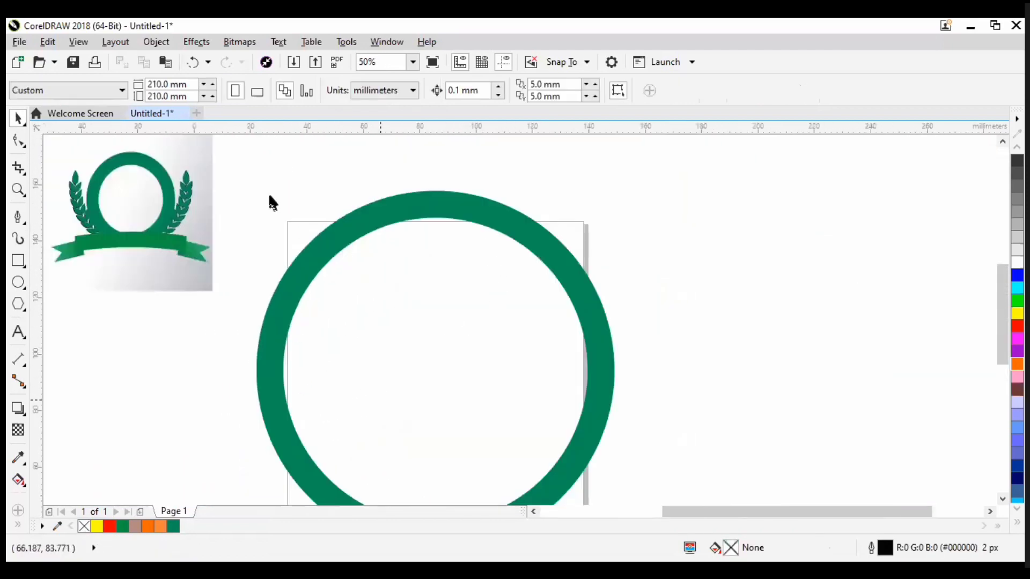
scroll(242, 183, up, 2)
scroll(203, 172, down, 4)
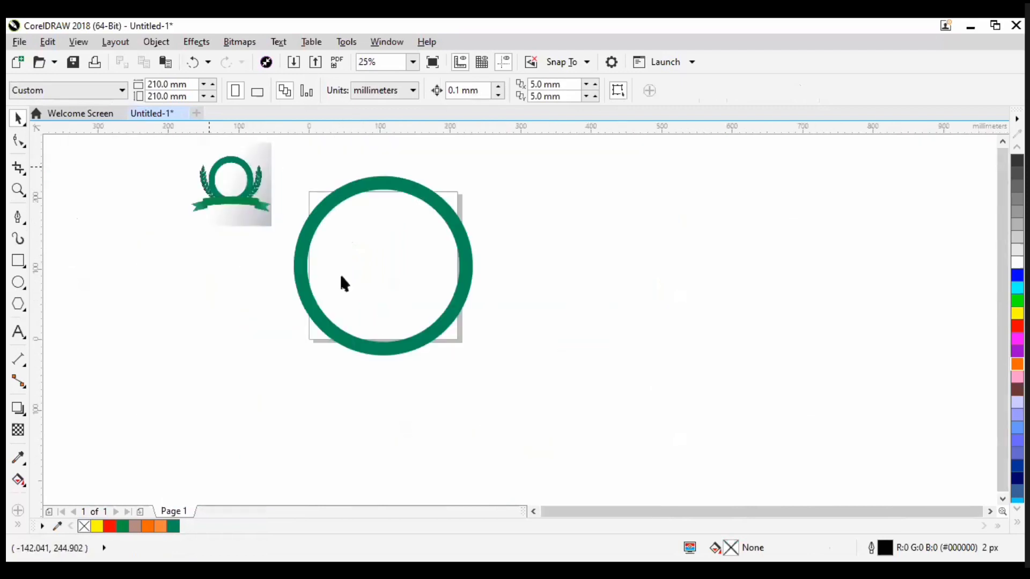
scroll(341, 281, up, 2)
scroll(341, 277, down, 2)
scroll(342, 277, up, 3)
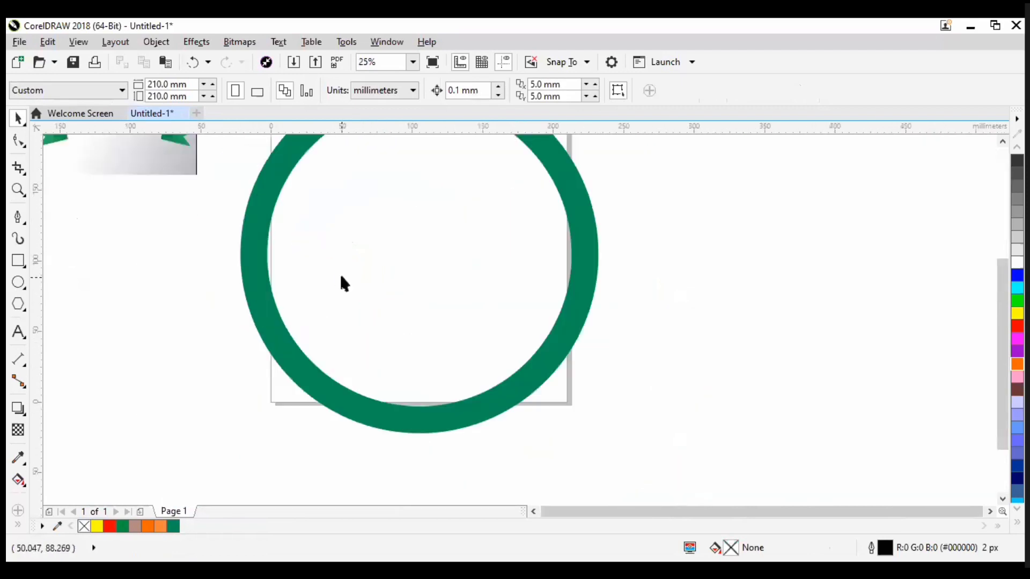
scroll(341, 277, up, 2)
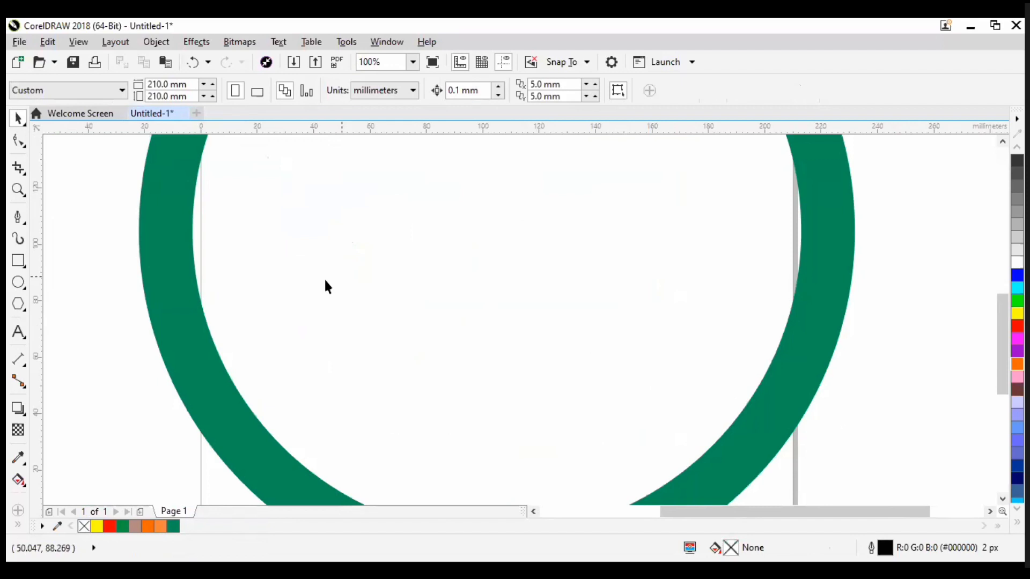
scroll(311, 290, down, 4)
scroll(338, 314, up, 4)
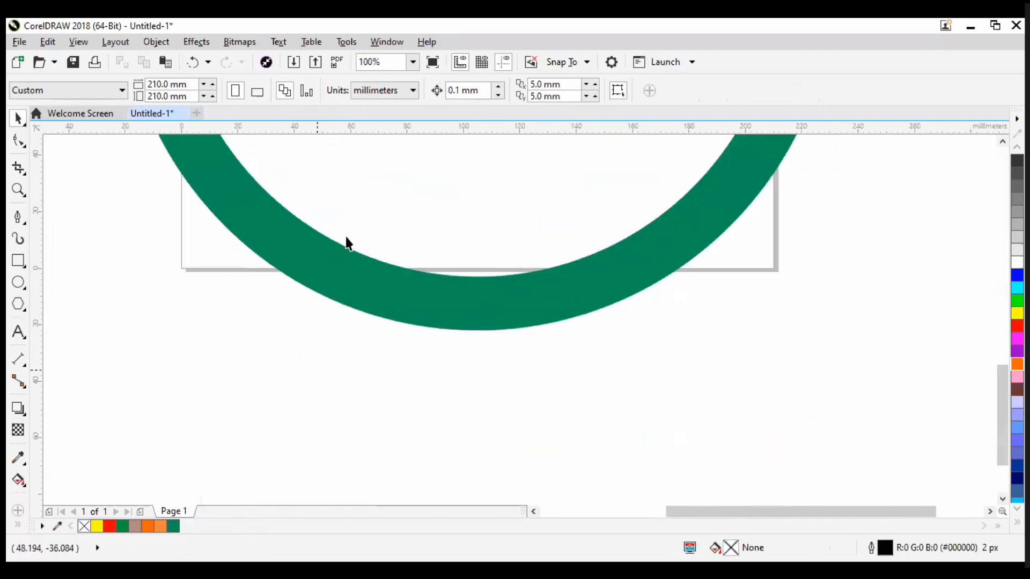
scroll(348, 244, down, 4)
scroll(338, 233, up, 2)
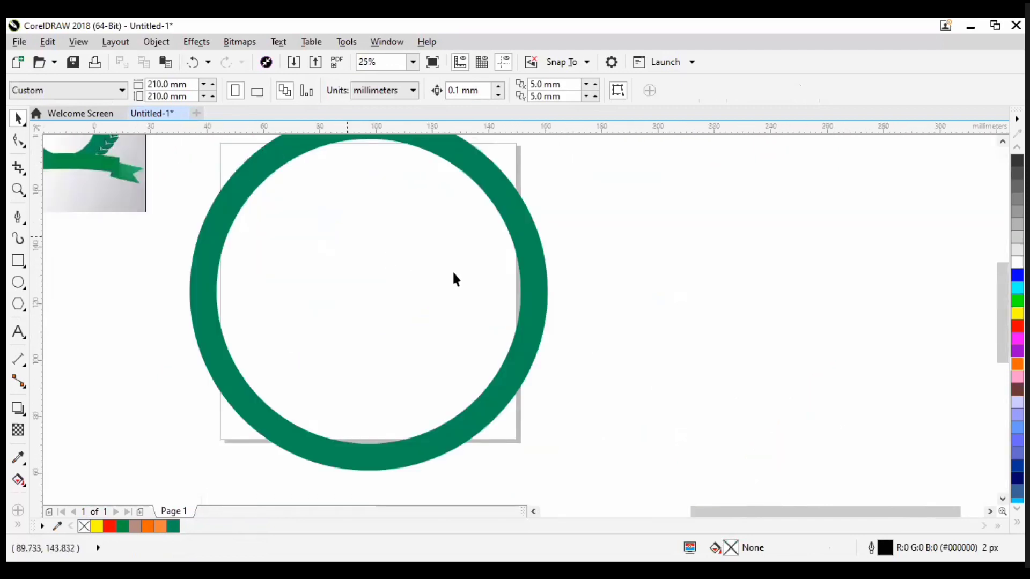
scroll(472, 278, up, 5)
scroll(488, 290, down, 7)
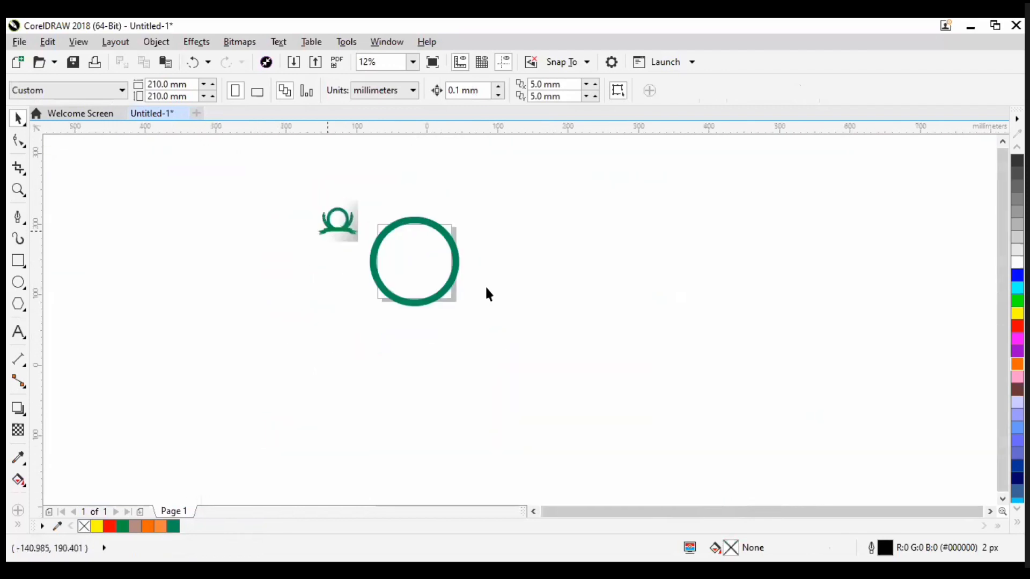
scroll(485, 285, up, 4)
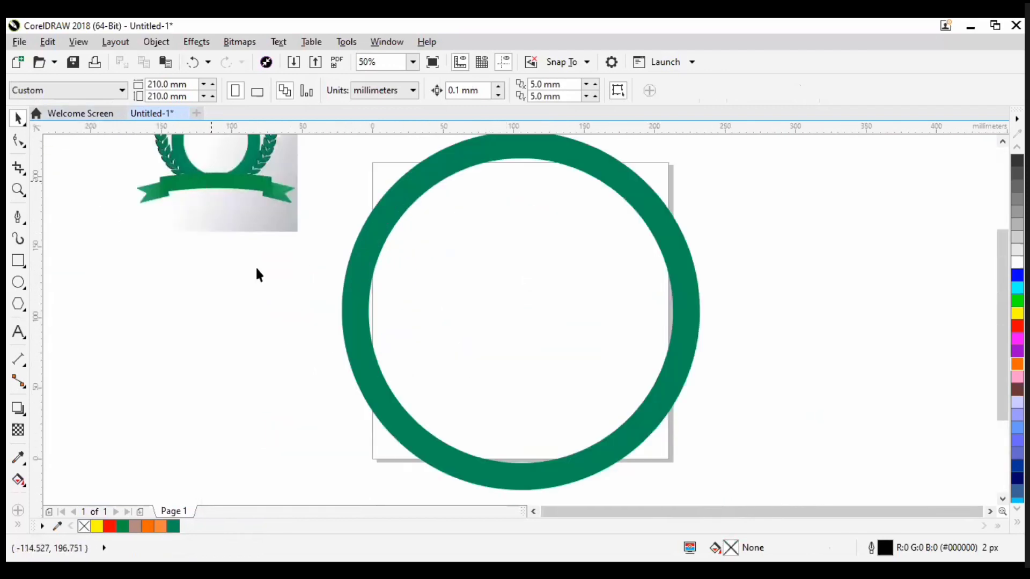
Step: Start a Pen path on the emblem's ribbon with a vertical line about 11 mm long down the central band's left end
scroll(256, 270, up, 3)
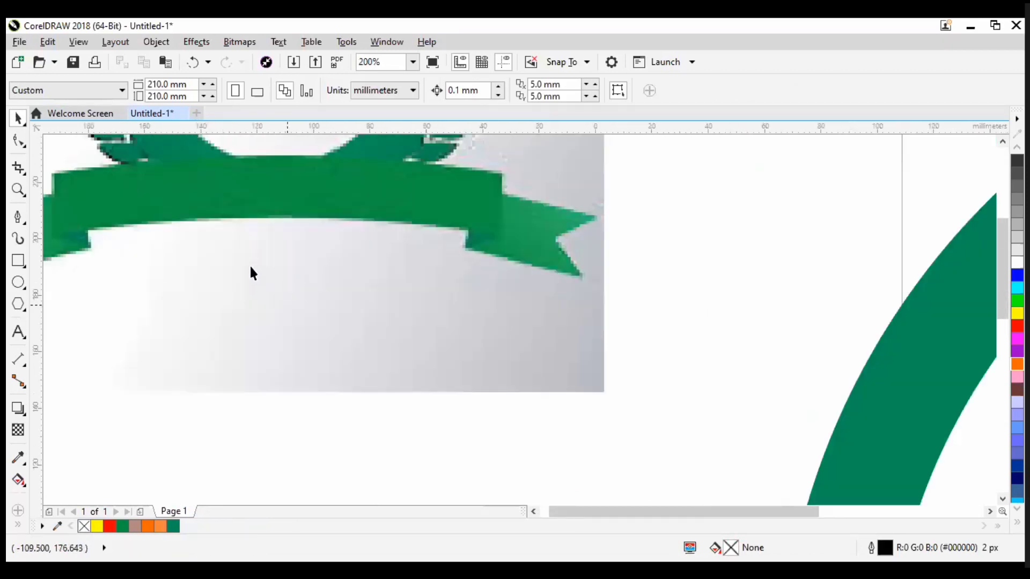
scroll(249, 264, down, 3)
scroll(140, 276, up, 4)
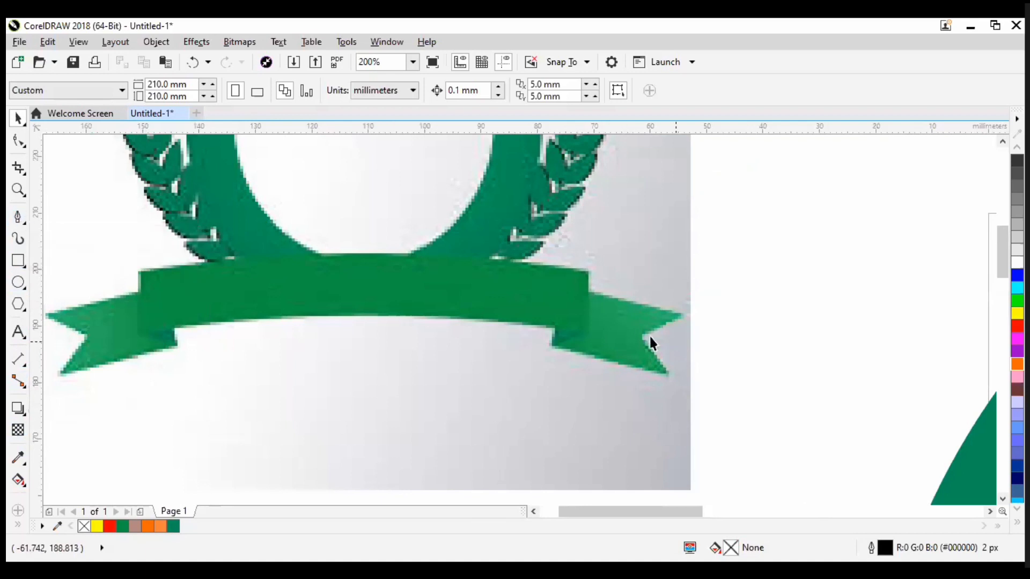
scroll(595, 333, down, 1)
scroll(527, 293, up, 1)
click(18, 238)
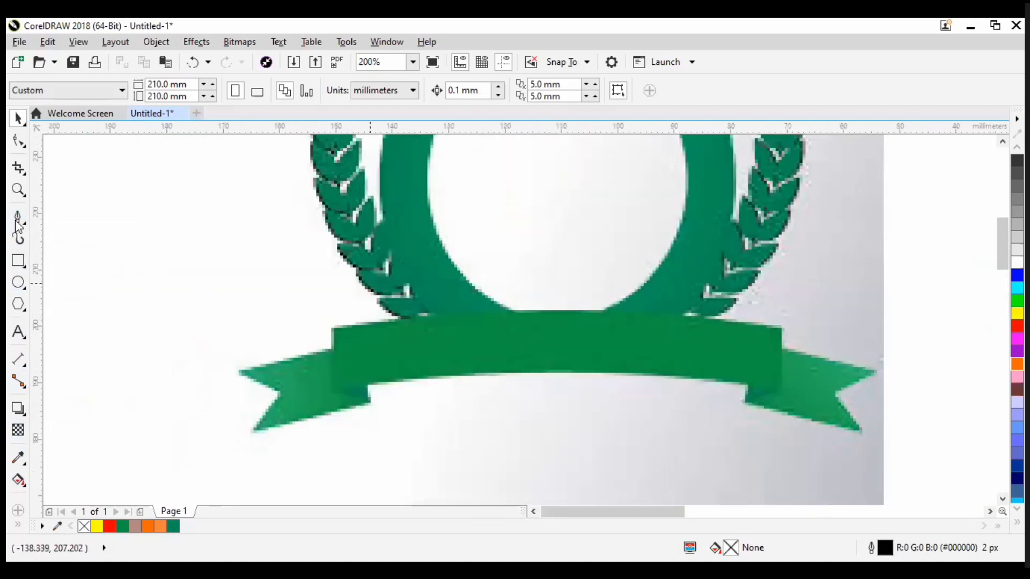
key(p)
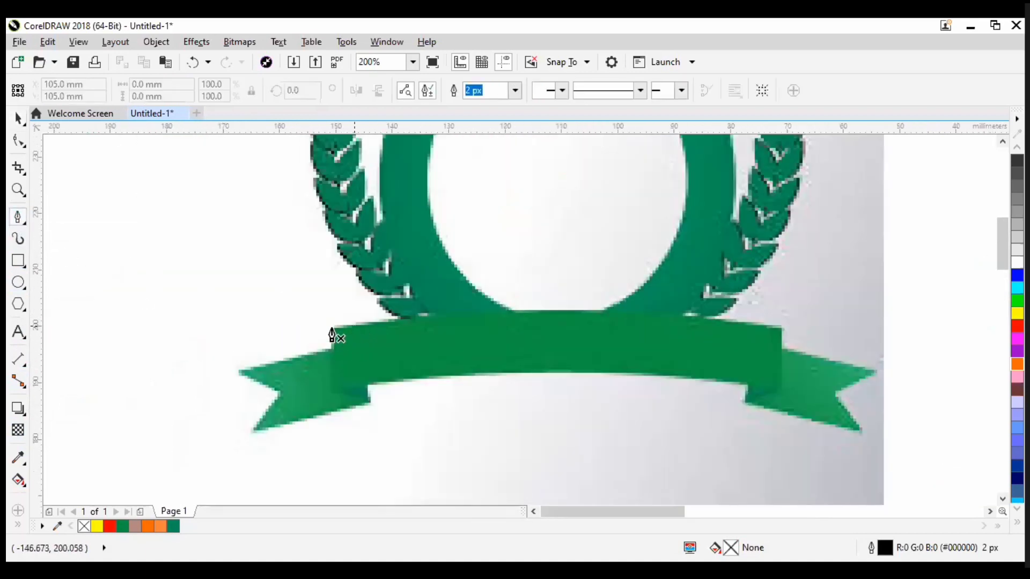
scroll(317, 422, up, 1)
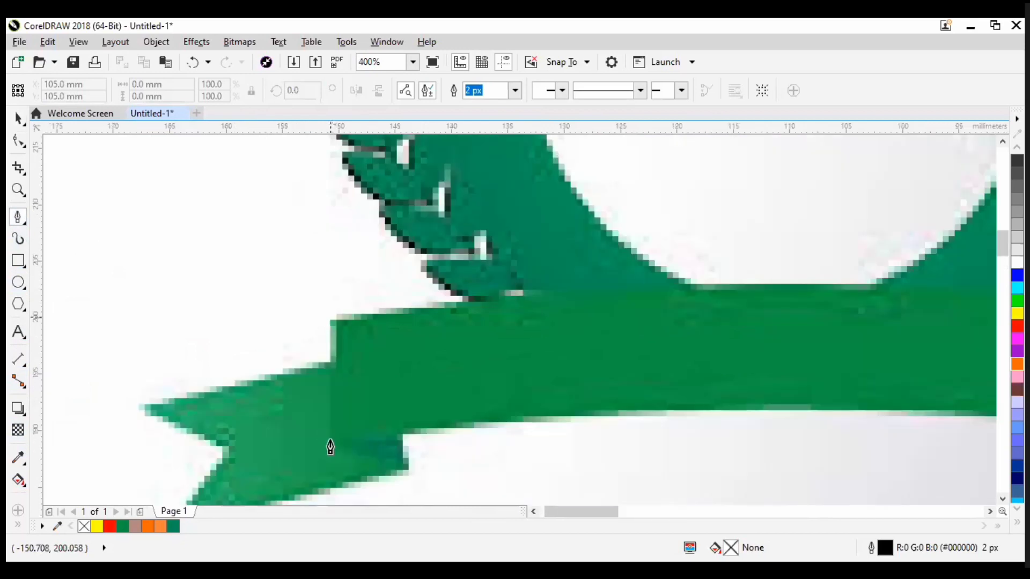
click(329, 441)
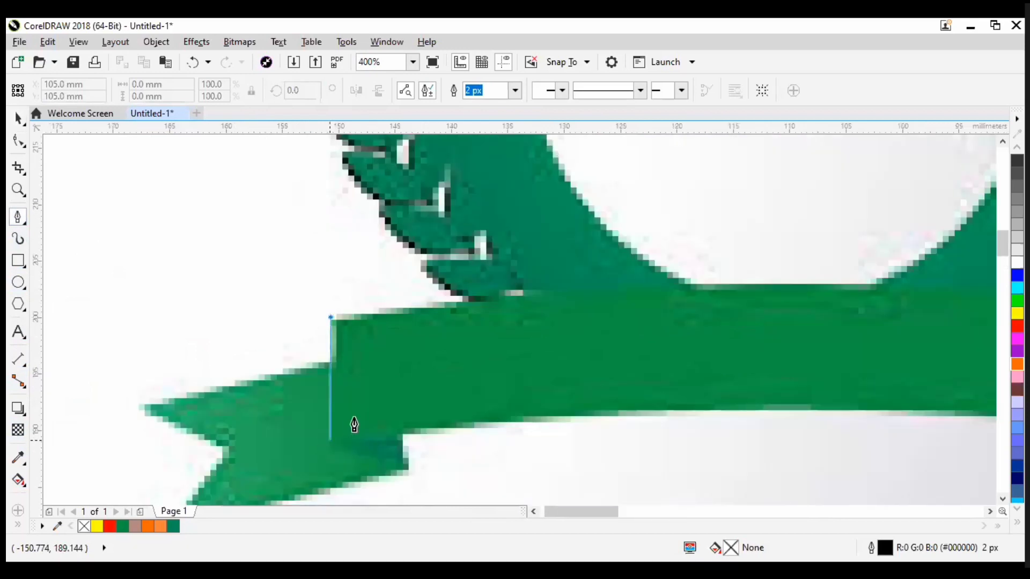
Step: Continue the Pen path along the lower curved edge of the ribbon's central band as far as its middle
scroll(334, 445, down, 2)
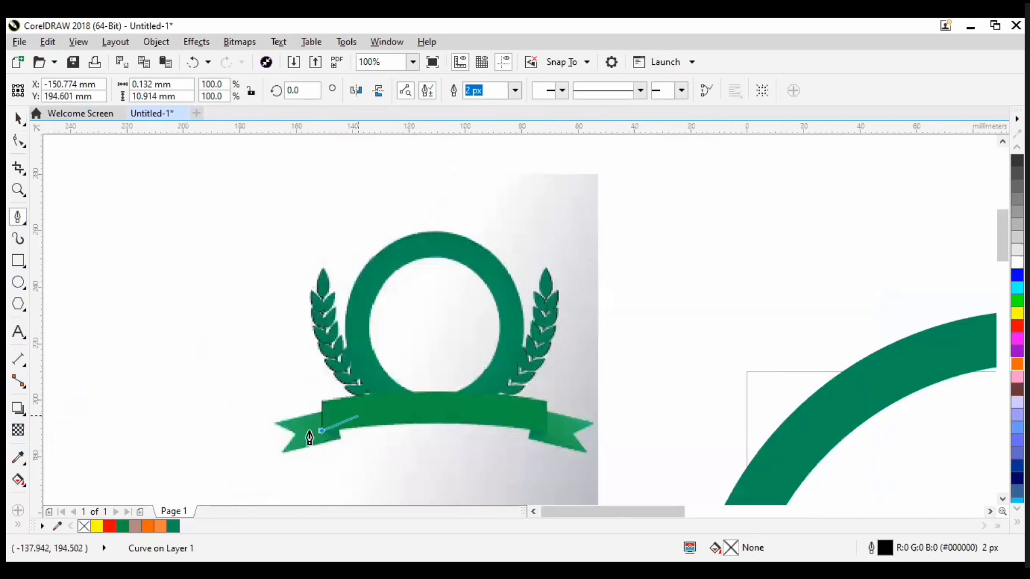
scroll(287, 434, up, 2)
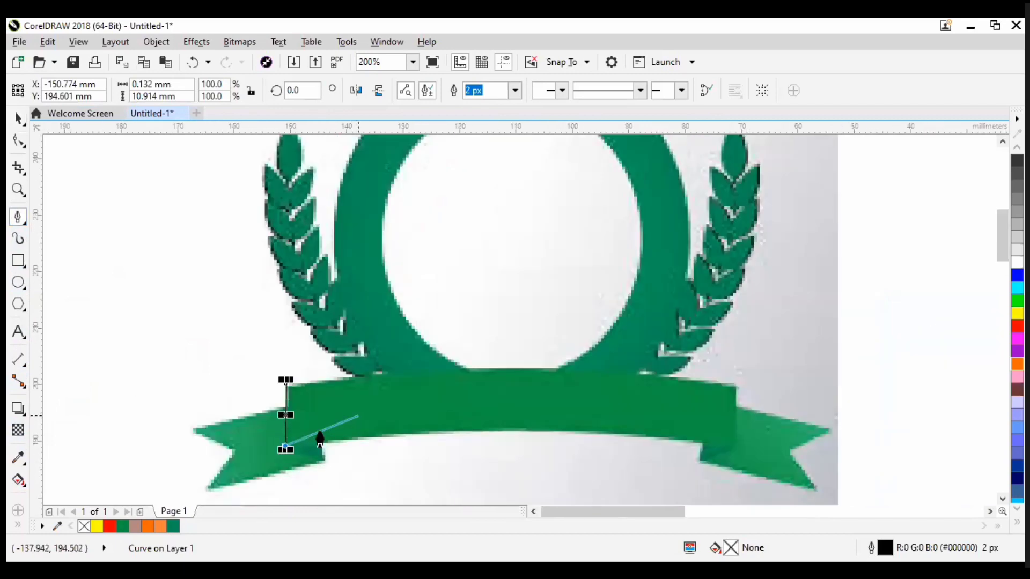
scroll(335, 439, up, 2)
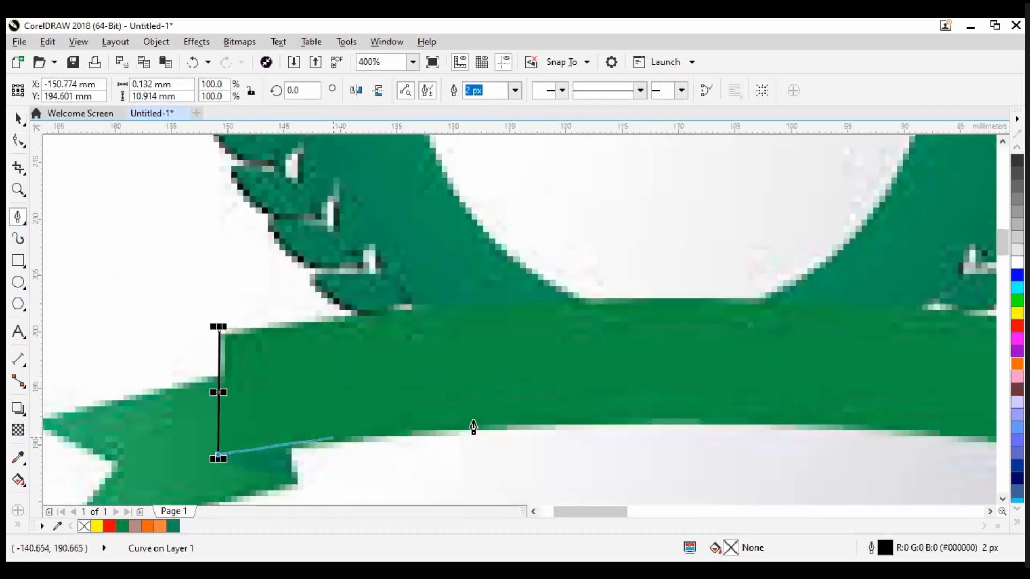
scroll(474, 428, up, 2)
scroll(591, 424, down, 4)
scroll(623, 423, up, 2)
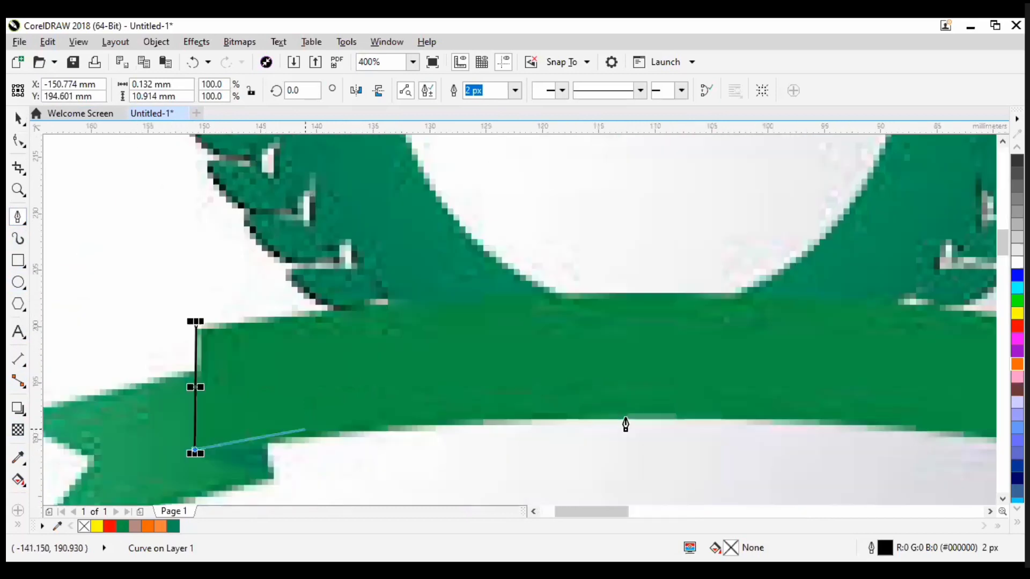
drag(471, 424, 618, 418)
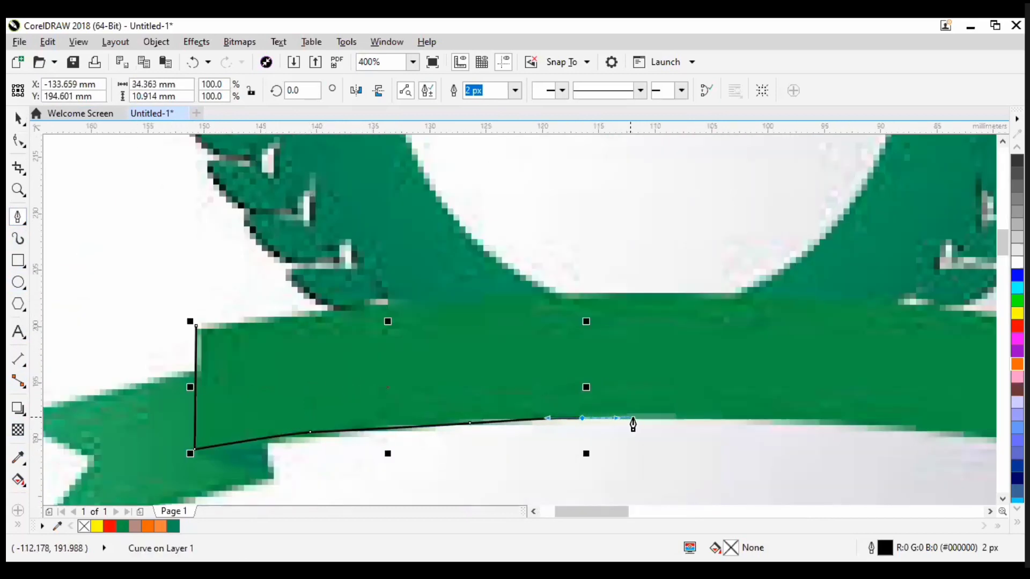
click(643, 417)
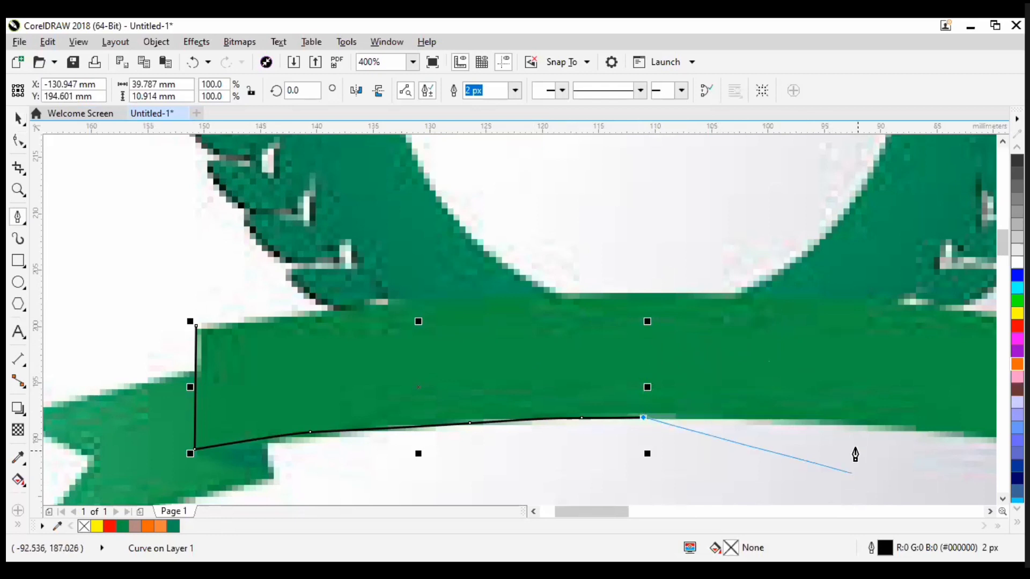
Step: Close the half-band outline up the middle and back along the upper edge, about 40 by 14 mm overall, and return to the Pick tool
click(643, 294)
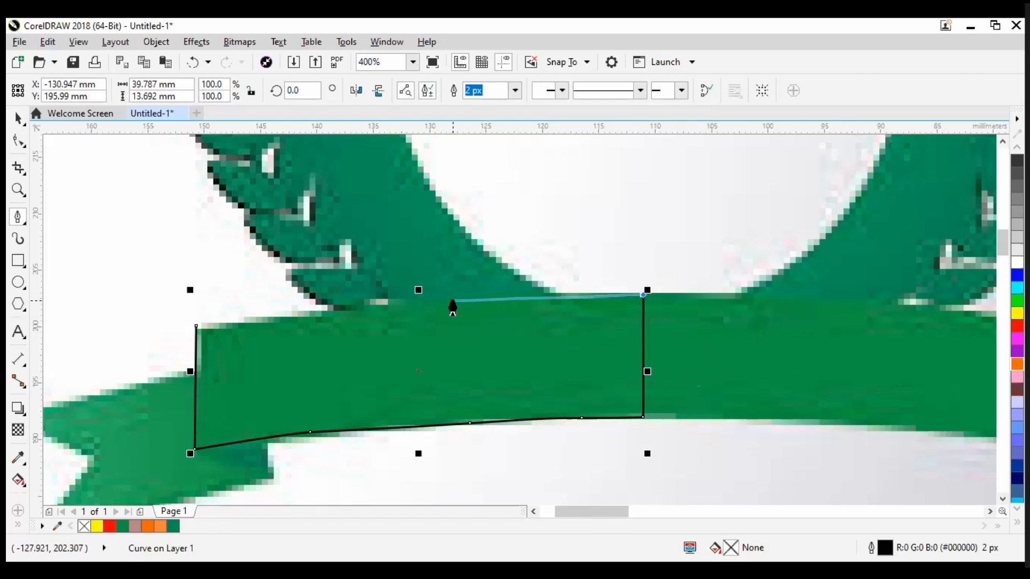
drag(473, 300, 412, 311)
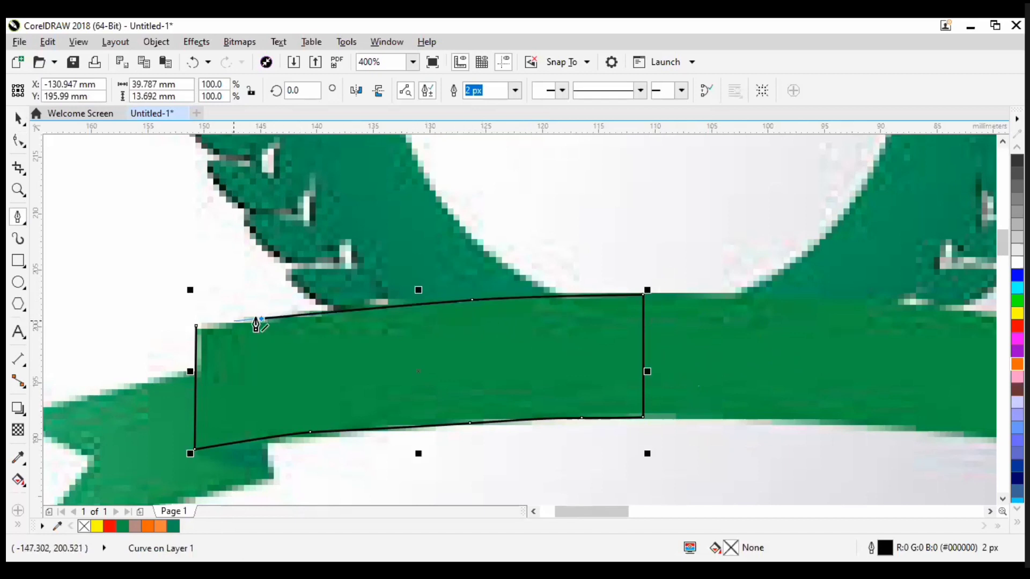
click(197, 326)
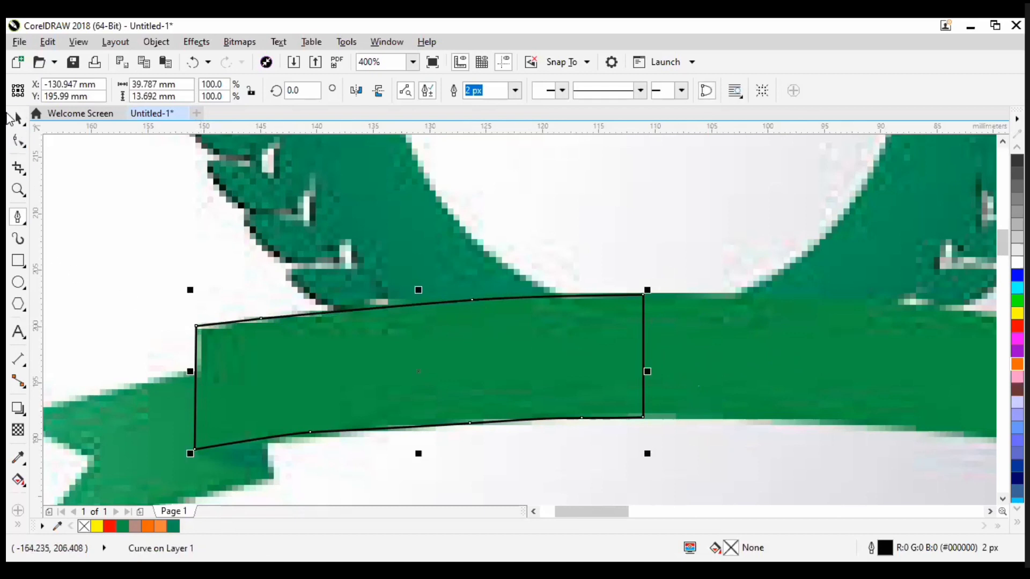
click(16, 121)
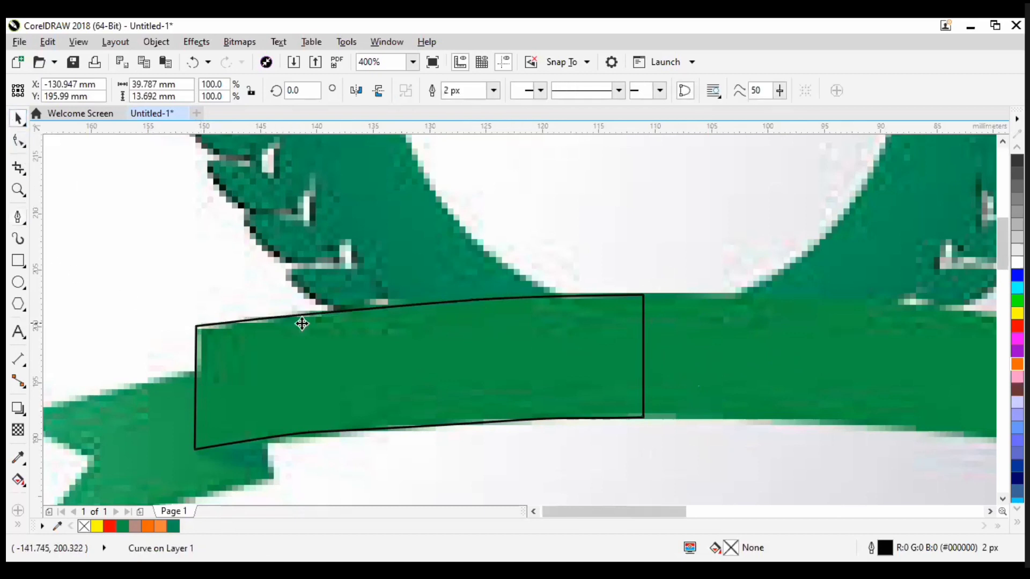
Step: Delete the three intermediate nodes along the lower edge of the half-band outline with the Shape tool
scroll(298, 324, down, 1)
scroll(313, 407, up, 2)
scroll(404, 461, down, 1)
click(395, 384)
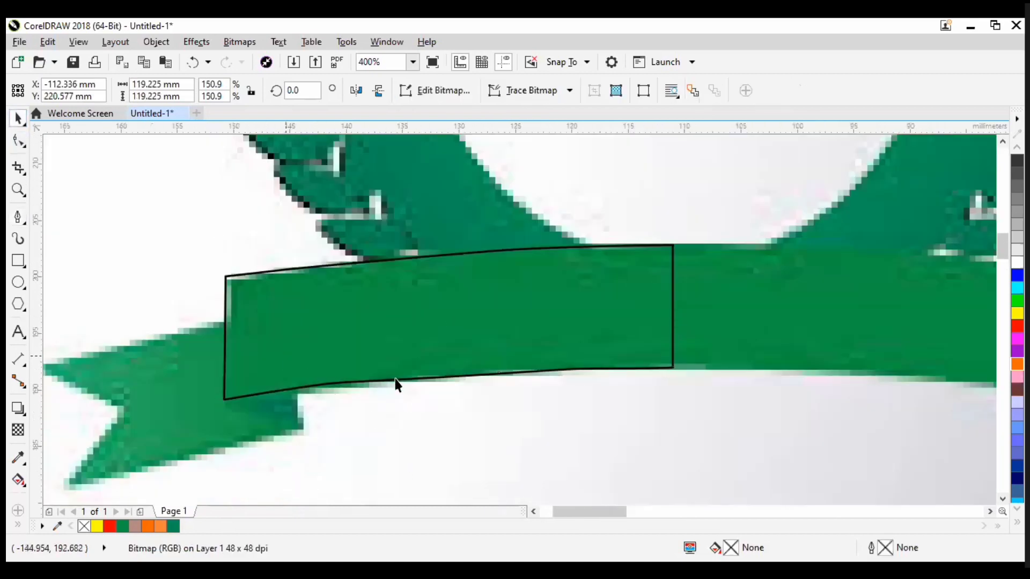
click(345, 368)
scroll(335, 413, up, 1)
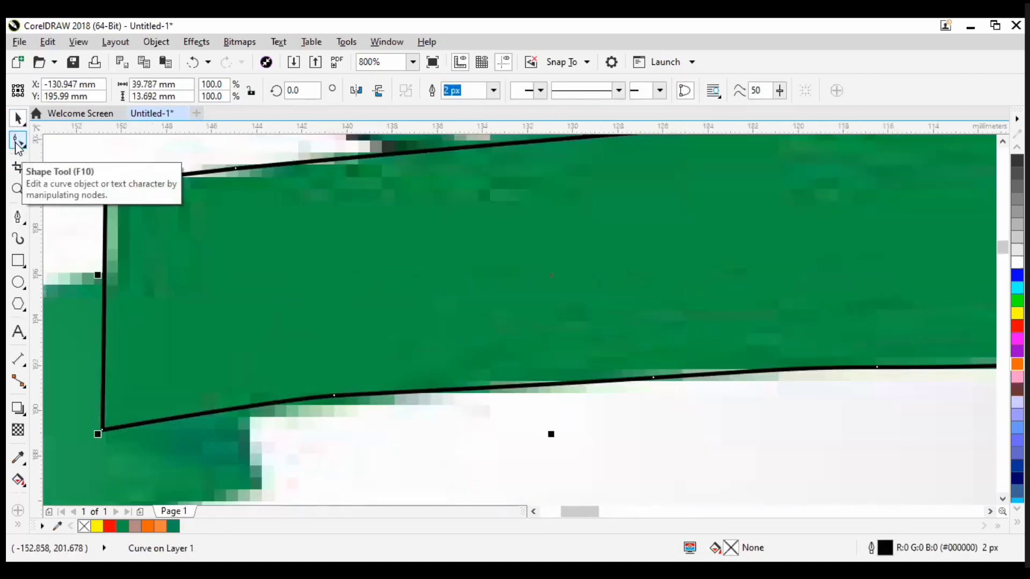
click(18, 142)
click(21, 122)
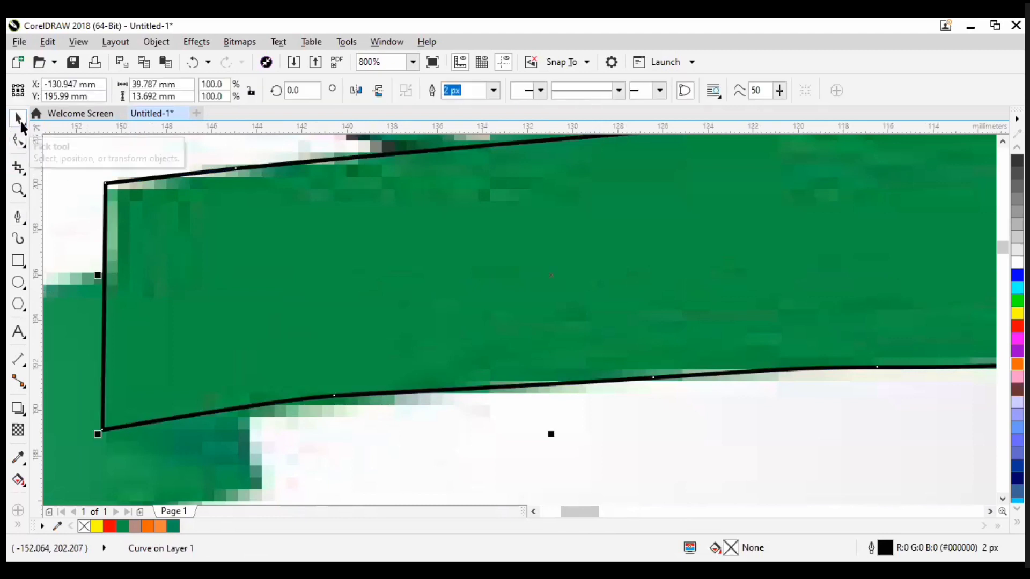
scroll(345, 425, down, 2)
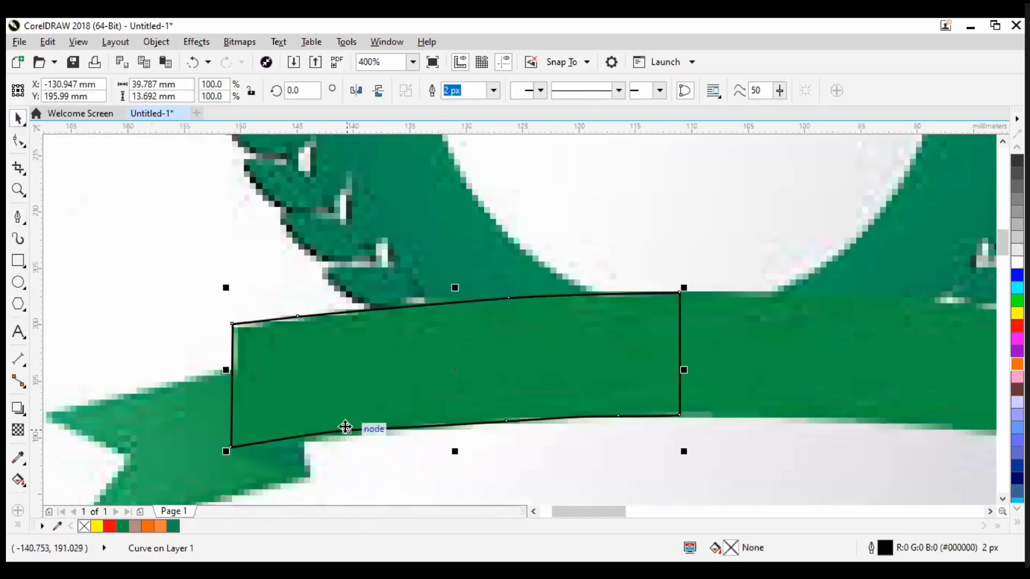
scroll(376, 408, up, 2)
key(F10)
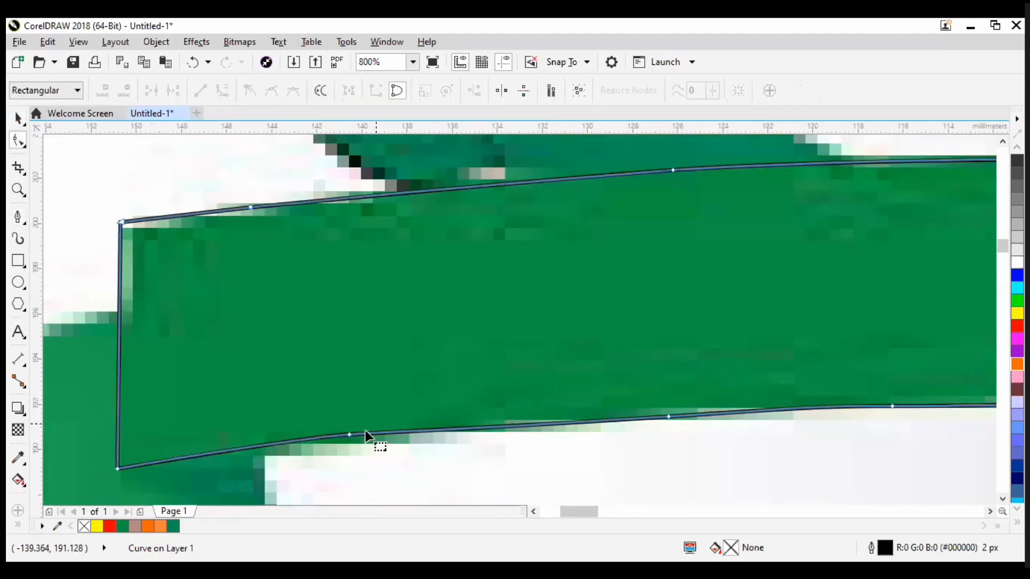
click(677, 425)
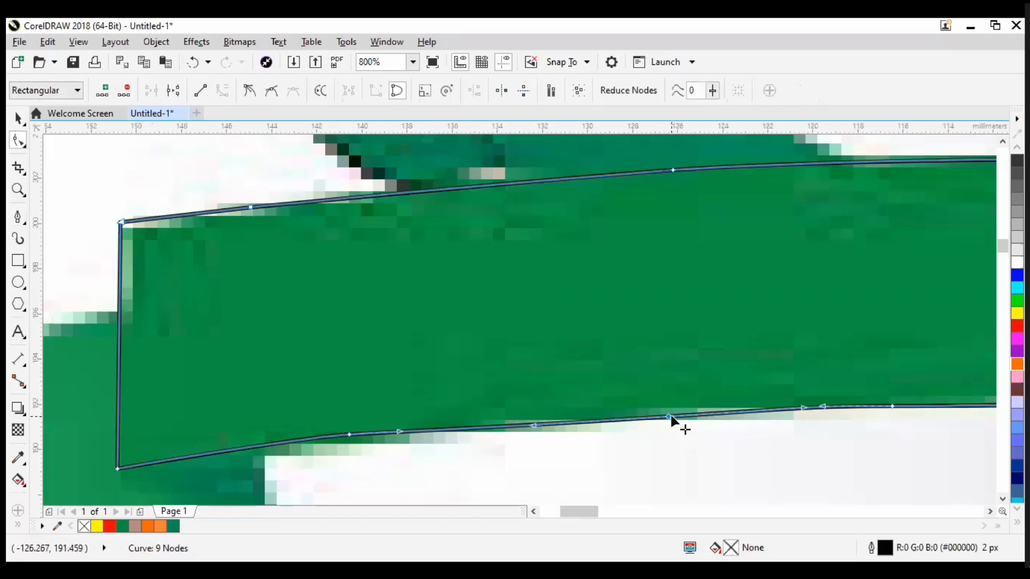
double_click(891, 407)
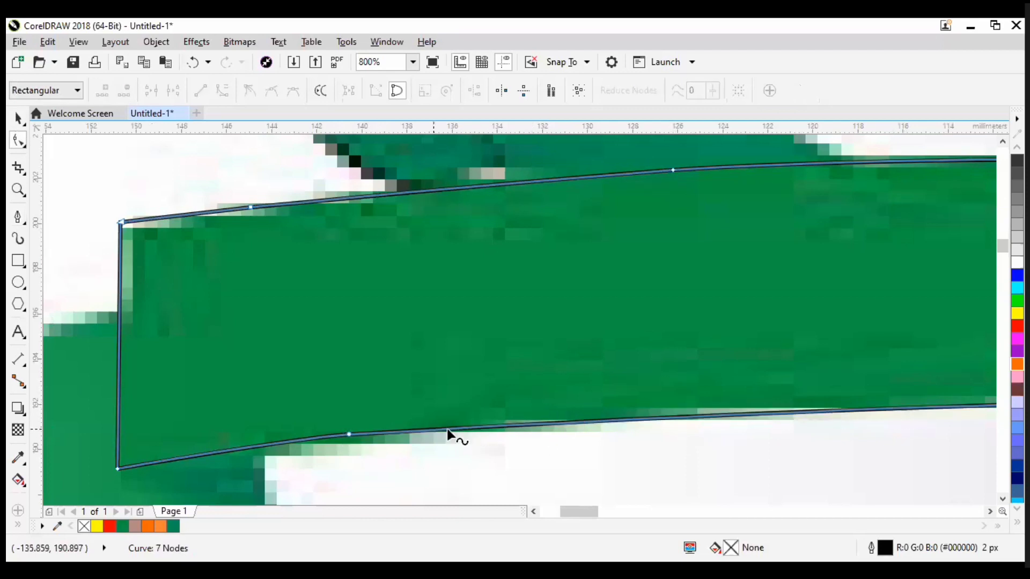
double_click(349, 434)
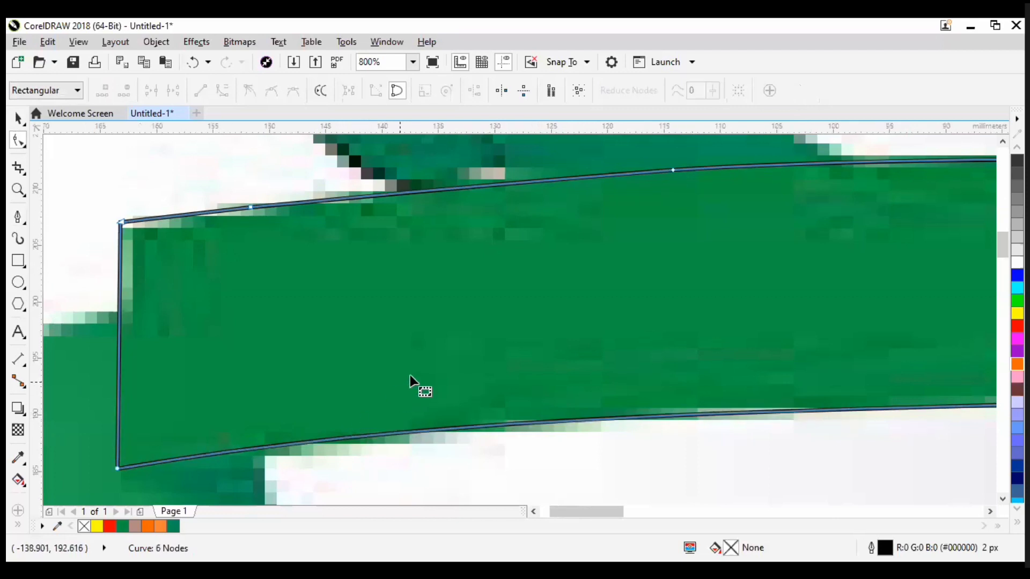
scroll(408, 378, down, 1)
scroll(702, 397, up, 1)
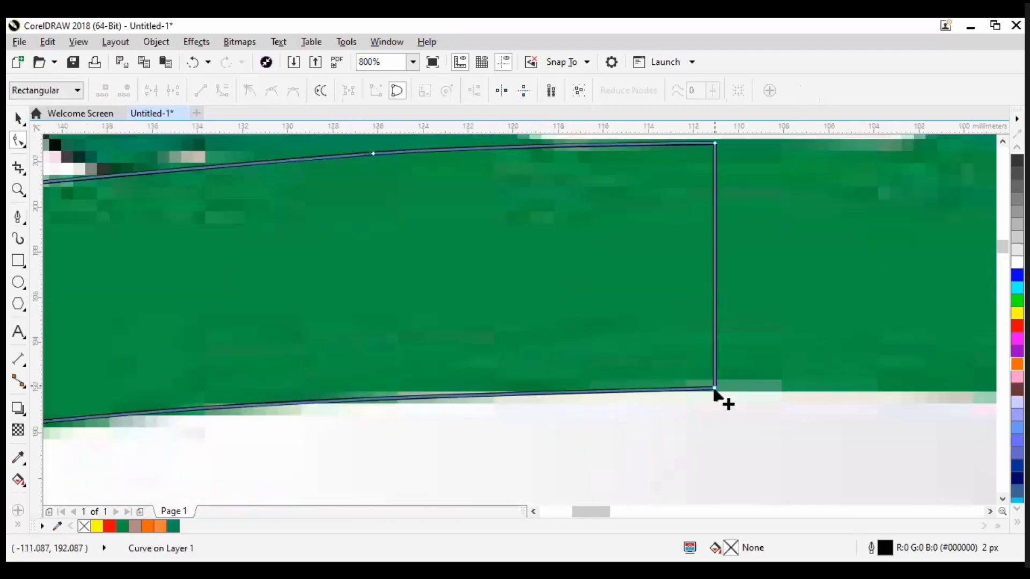
click(714, 390)
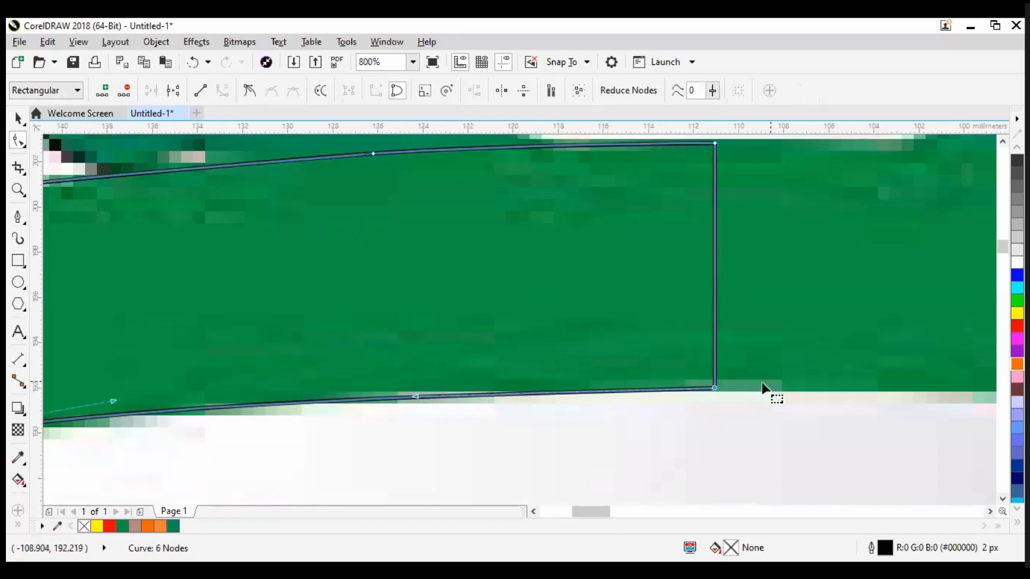
scroll(602, 396, down, 1)
scroll(593, 404, up, 1)
drag(593, 402, 548, 365)
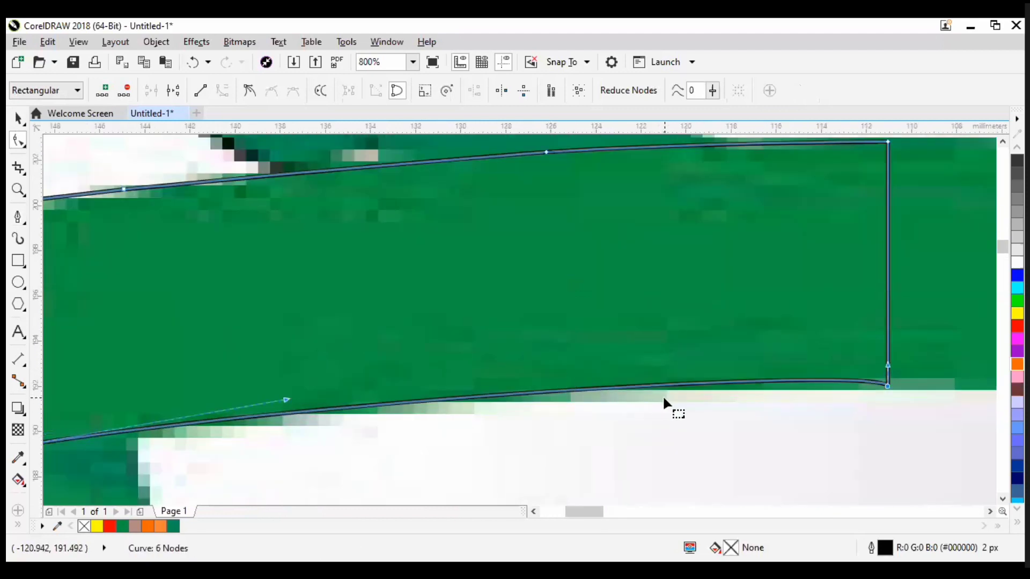
key(ctrl+z)
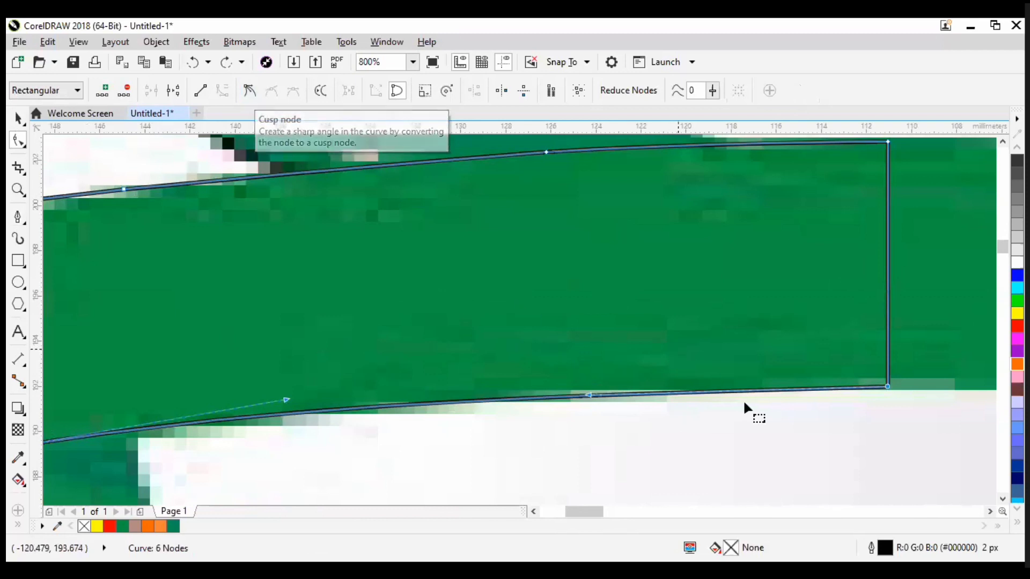
click(799, 436)
click(888, 387)
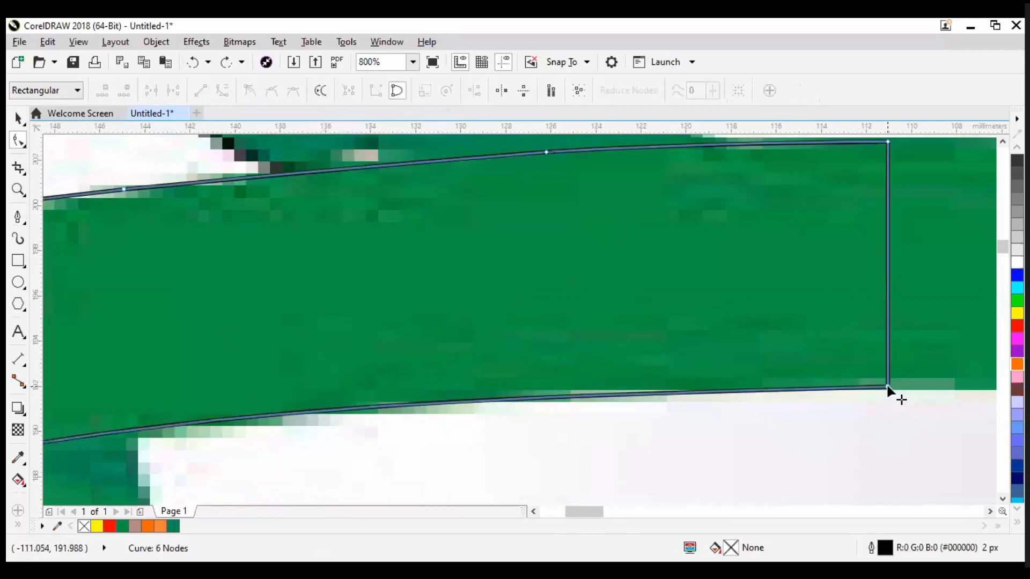
click(887, 386)
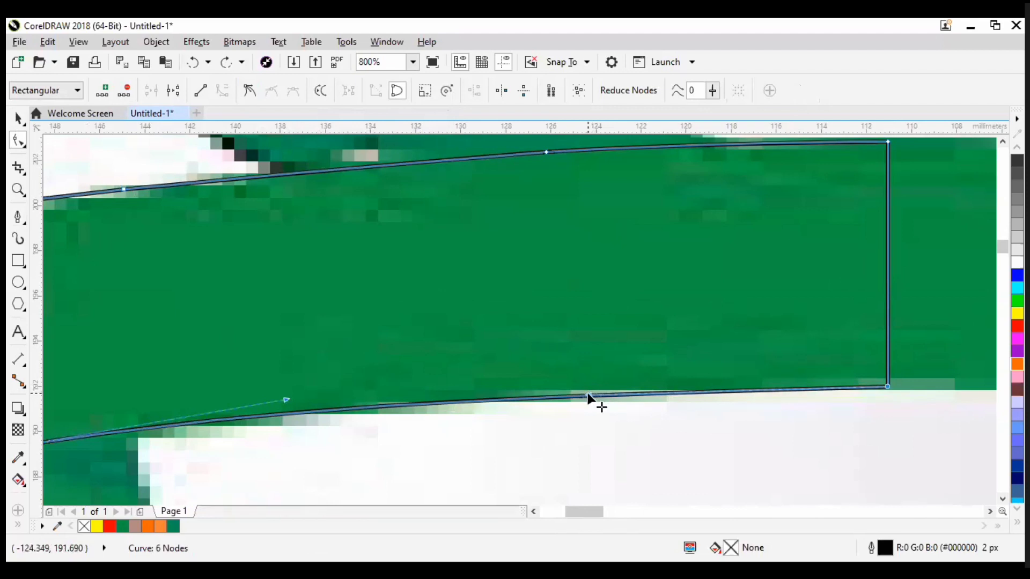
drag(588, 395, 450, 305)
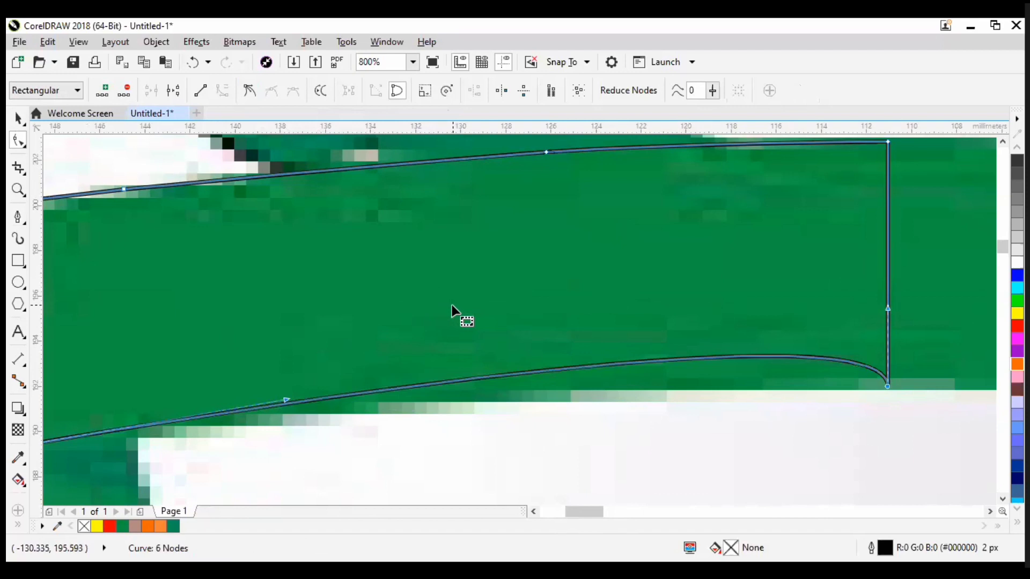
key(ctrl+z)
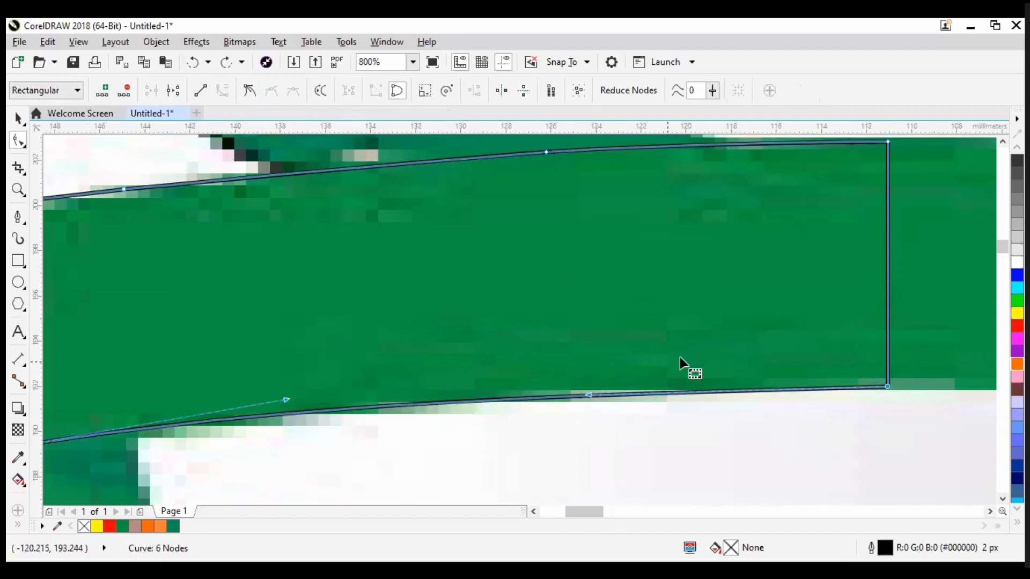
Step: Convert the outline's lower node at the ribbon's middle to a cusp and bend the lower edge with its handle
drag(587, 395, 449, 409)
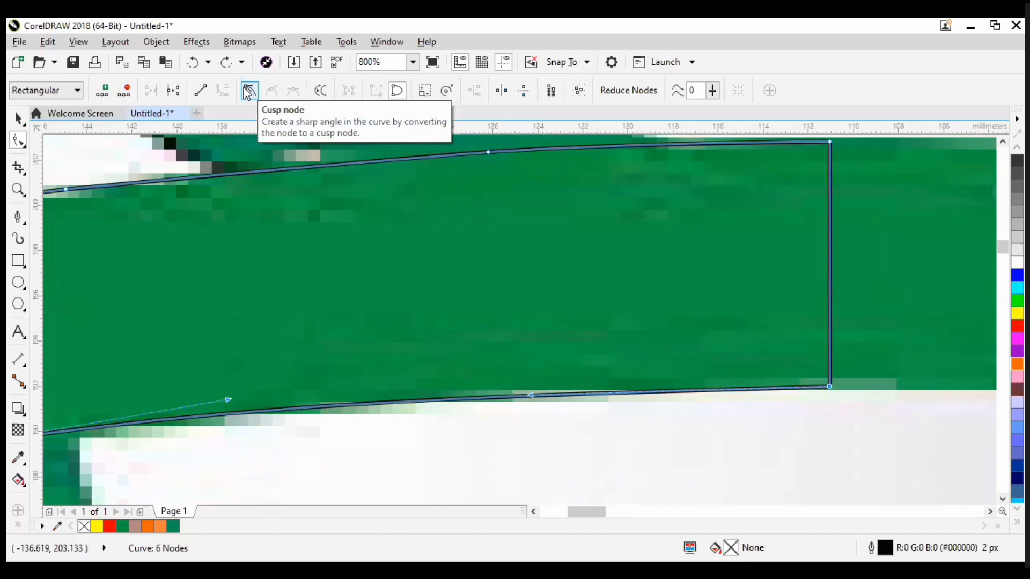
click(247, 92)
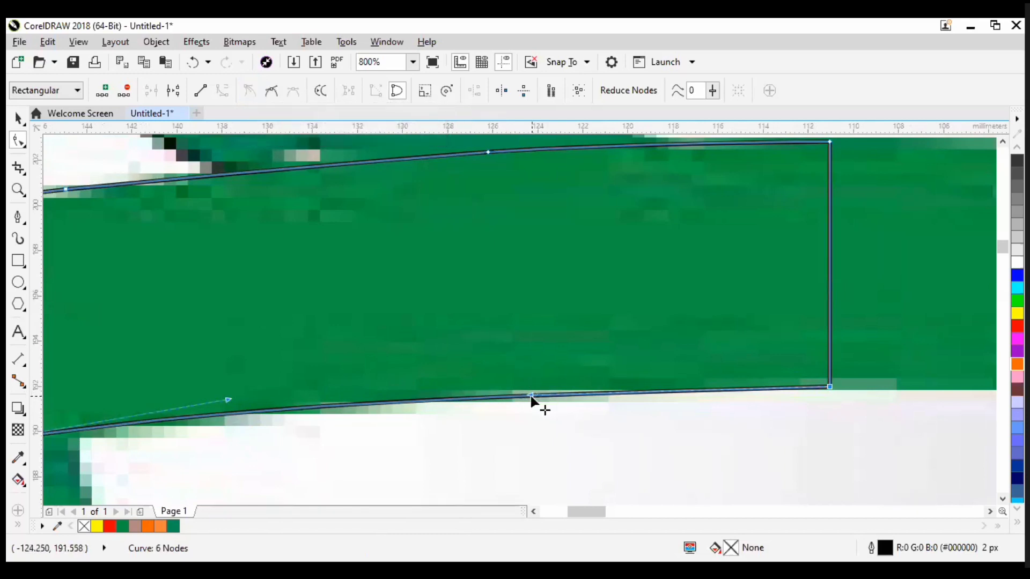
drag(531, 396, 286, 400)
Step: Convert the outline's lower-left corner node to a cusp and extend its handle along the ribbon's lower edge
scroll(572, 382, down, 2)
scroll(416, 388, up, 2)
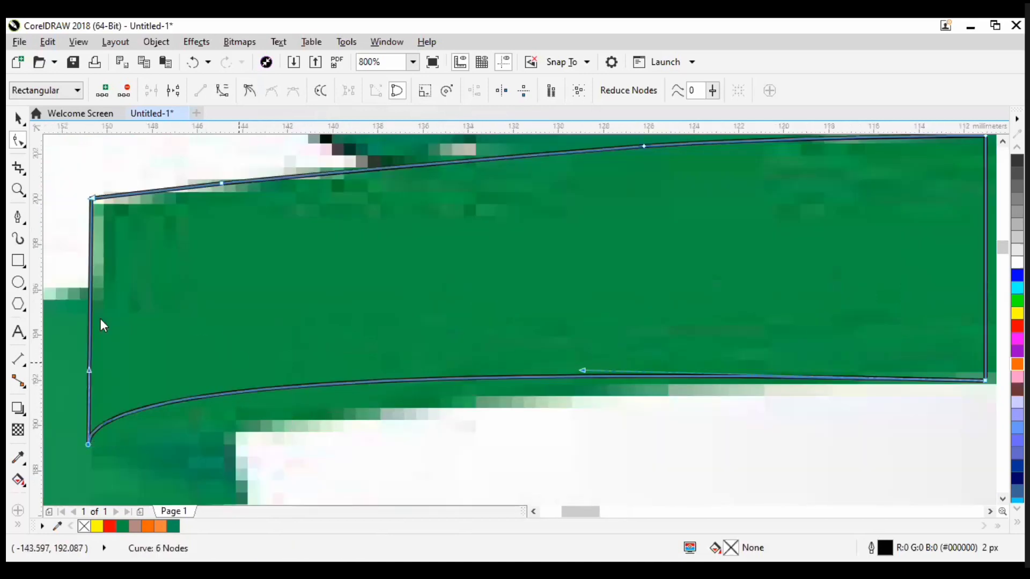
key(ctrl+z)
key(ctrl+z)
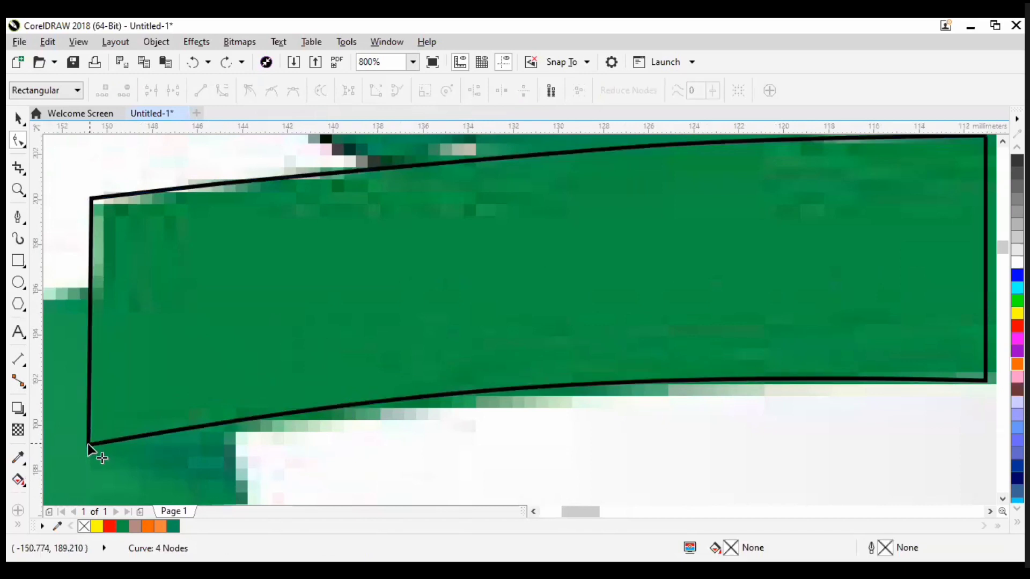
key(ctrl+shift+z)
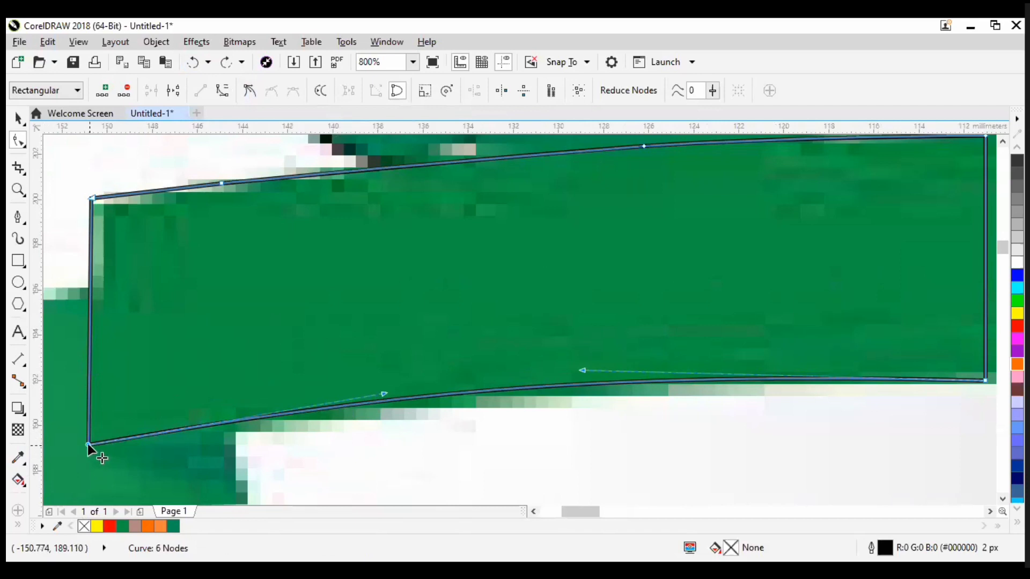
click(256, 90)
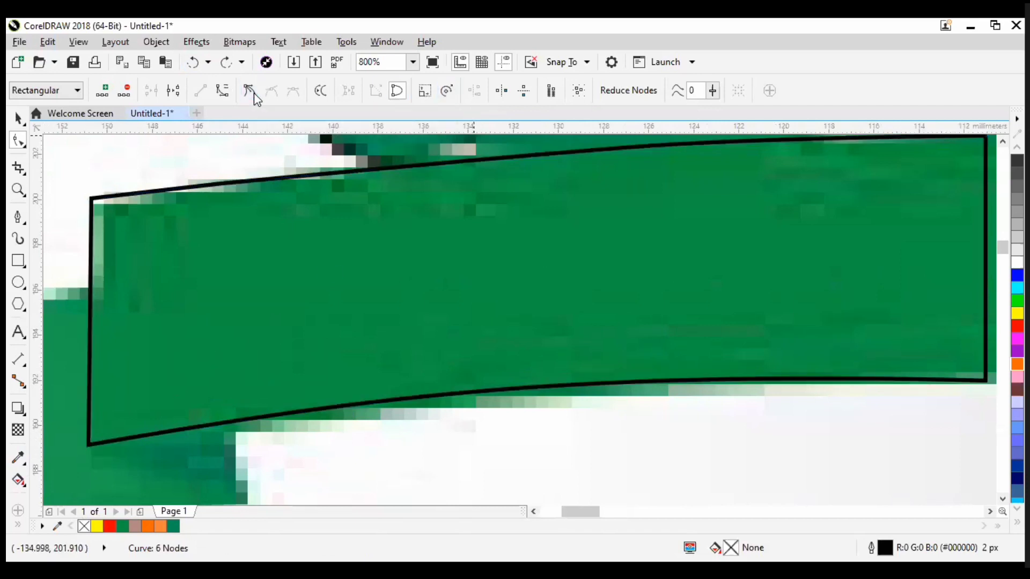
drag(383, 392, 463, 389)
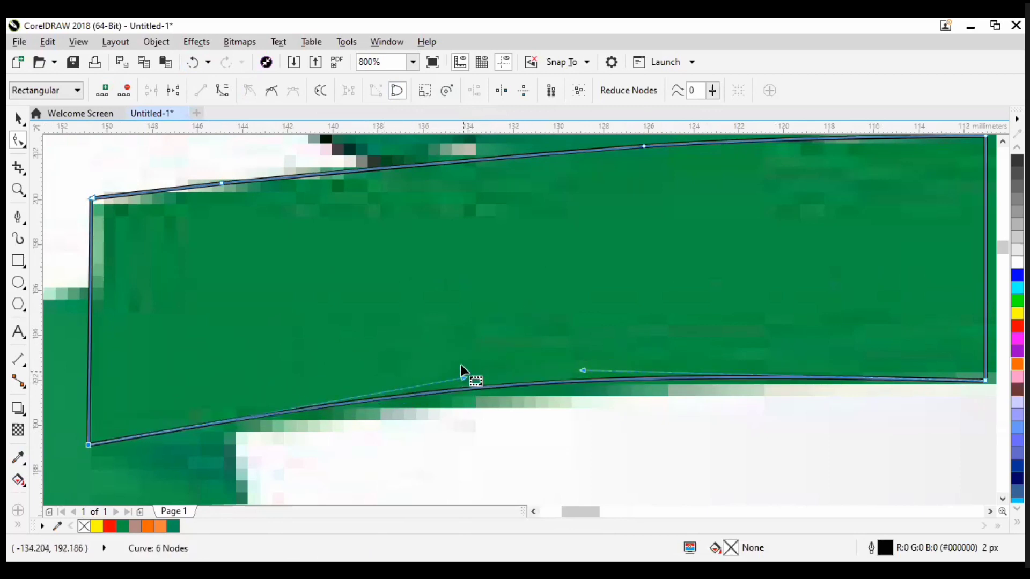
Step: Delete the intermediate node nearest the ribbon's middle on the outline's upper edge and return to the Pick tool
scroll(429, 285, down, 2)
key(Delete)
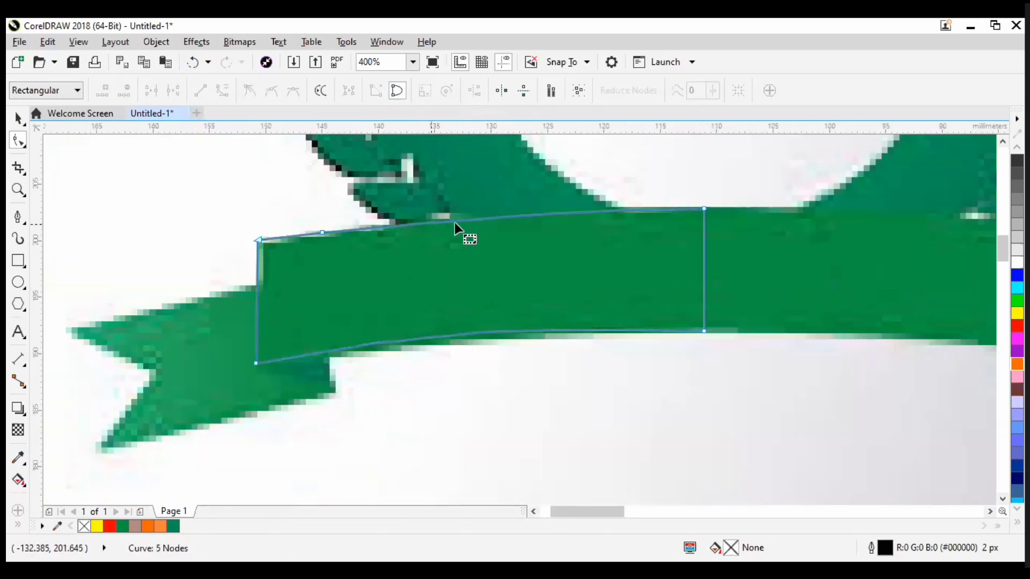
click(18, 118)
Step: Examine the reshaped half-band outline against the emblem's ribbon at several magnifications
scroll(344, 382, down, 2)
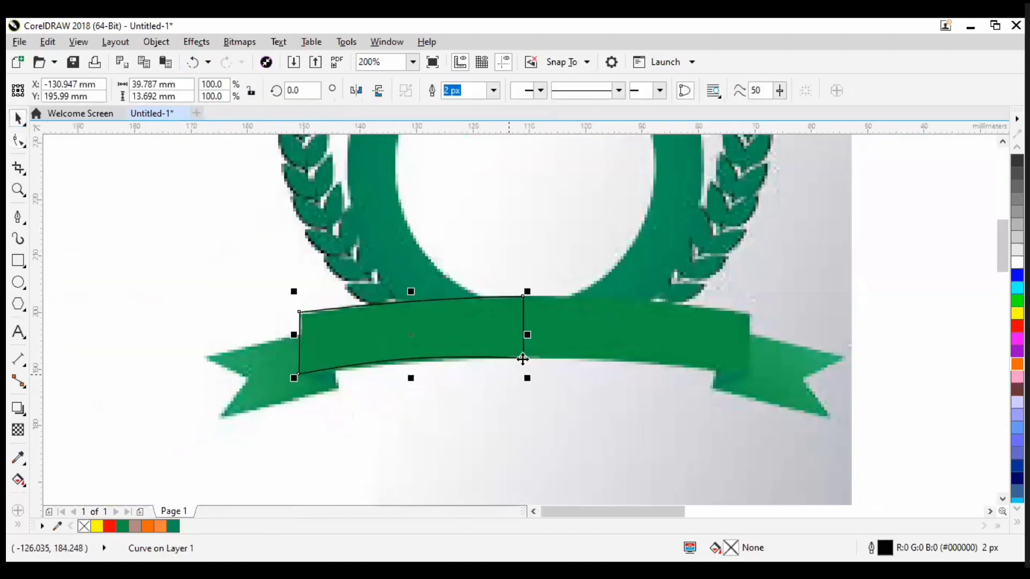
scroll(501, 340, up, 2)
scroll(412, 397, down, 2)
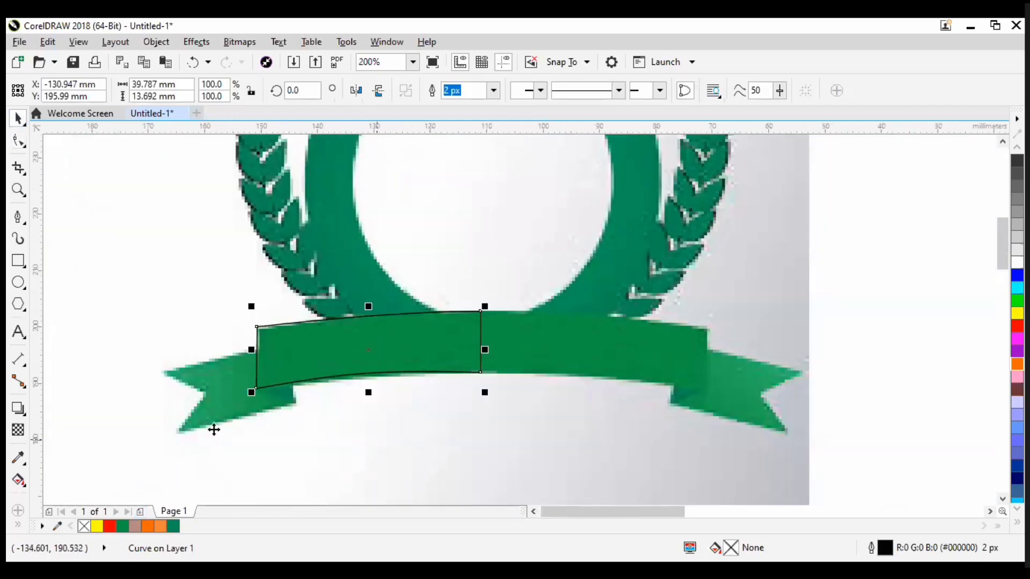
drag(341, 446, 344, 434)
key(ctrl+z)
scroll(376, 425, down, 4)
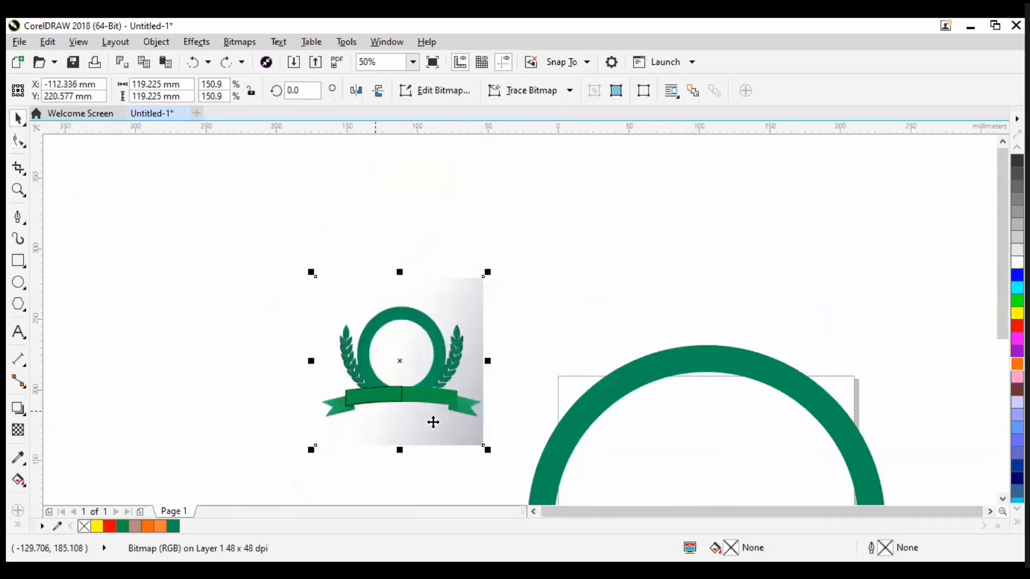
click(490, 430)
scroll(395, 417, up, 4)
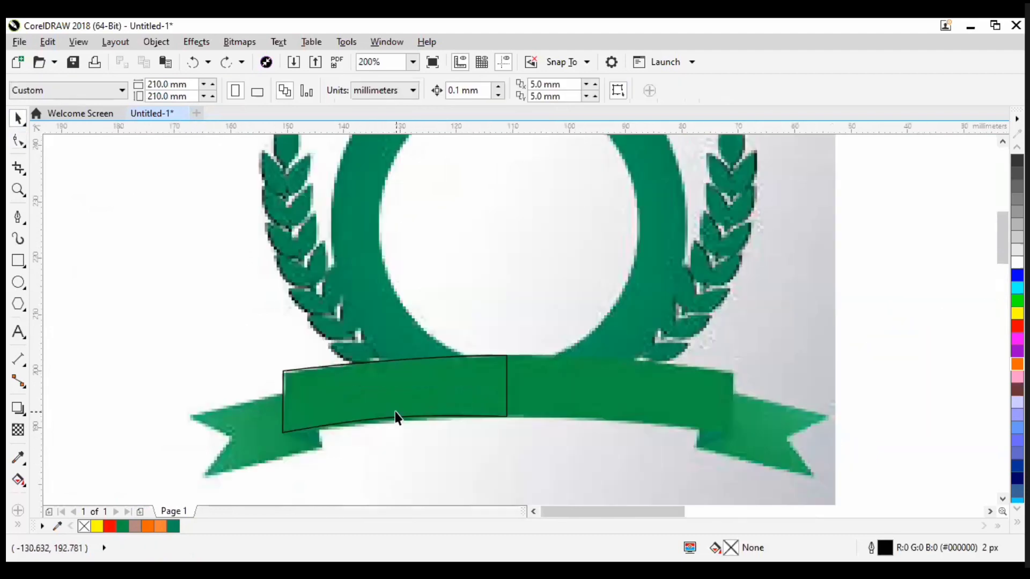
Step: Fill the half-band shape with the ribbon green R11 G148 B68
scroll(404, 387, up, 1)
click(404, 388)
scroll(407, 387, down, 3)
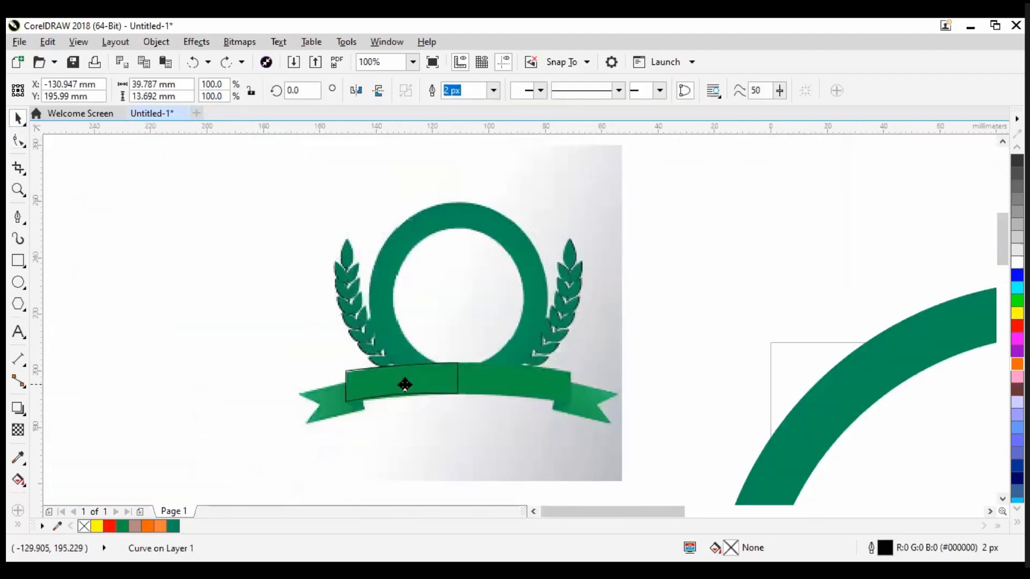
scroll(406, 386, up, 2)
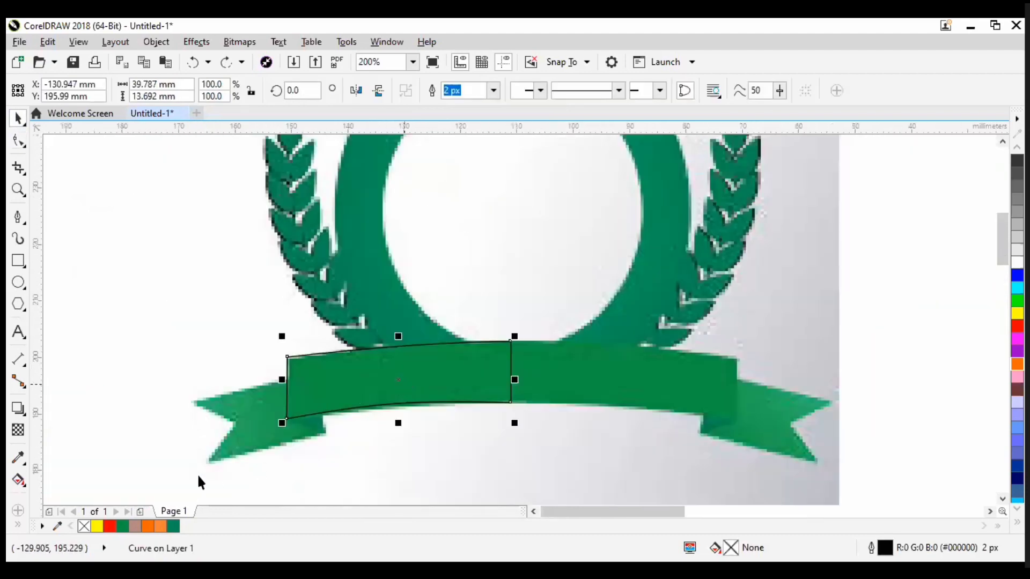
click(123, 526)
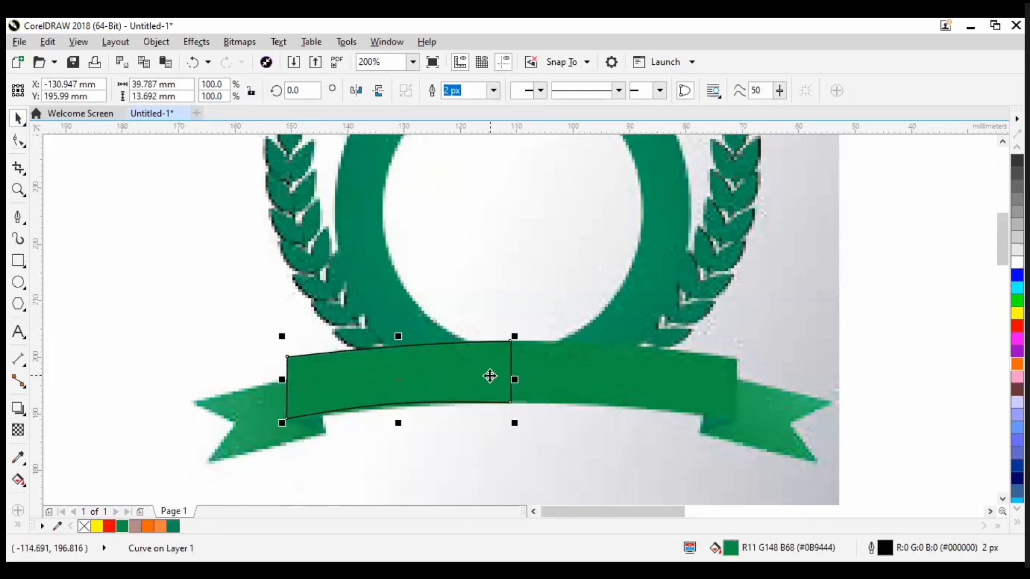
Step: Duplicate the green half-band, mirror the copy horizontally and place it over the ribbon's right half, meeting the original at the middle
key(ctrl+d)
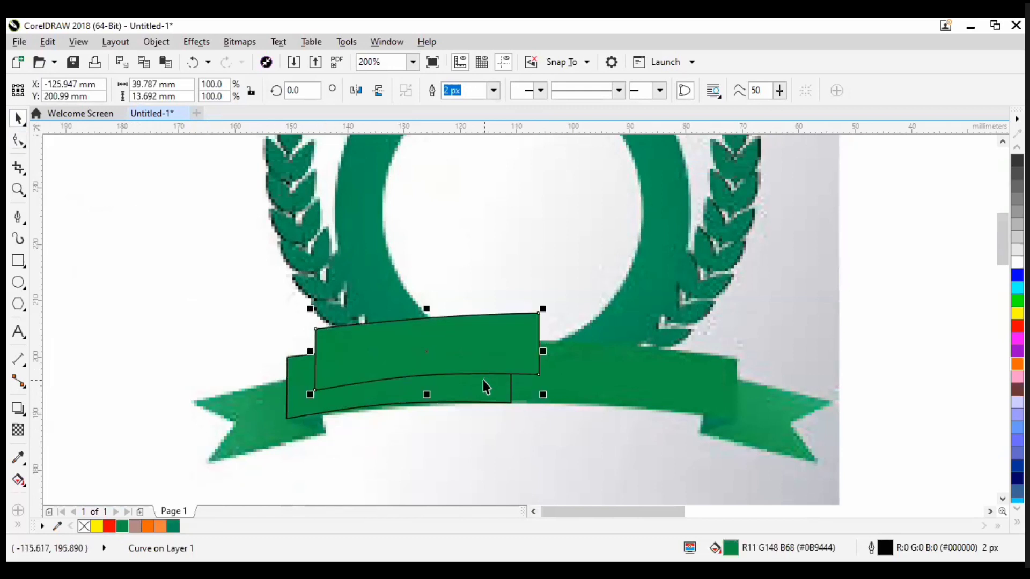
click(356, 90)
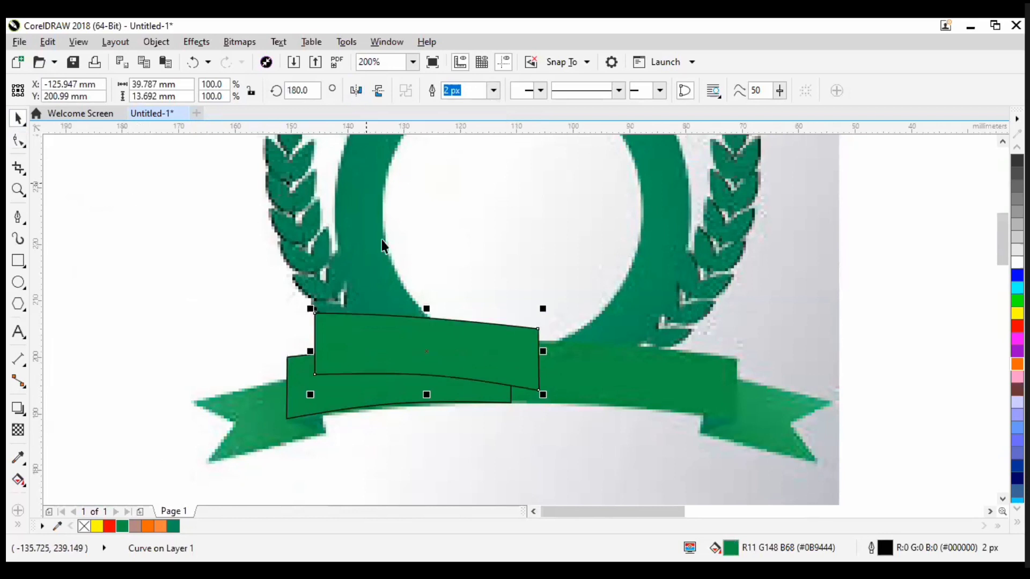
drag(425, 355, 616, 381)
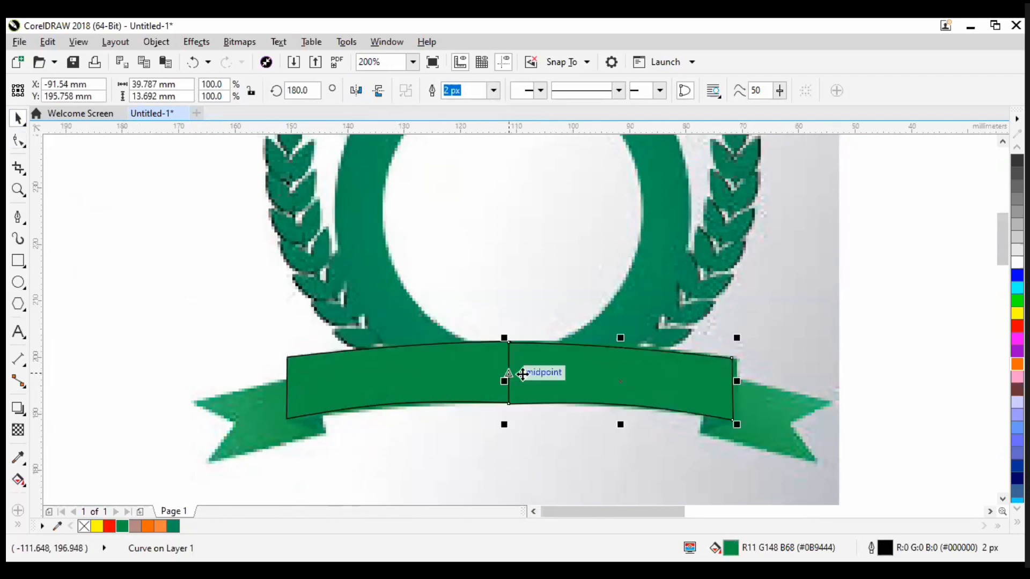
scroll(506, 375, up, 2)
scroll(526, 290, down, 2)
scroll(520, 268, up, 2)
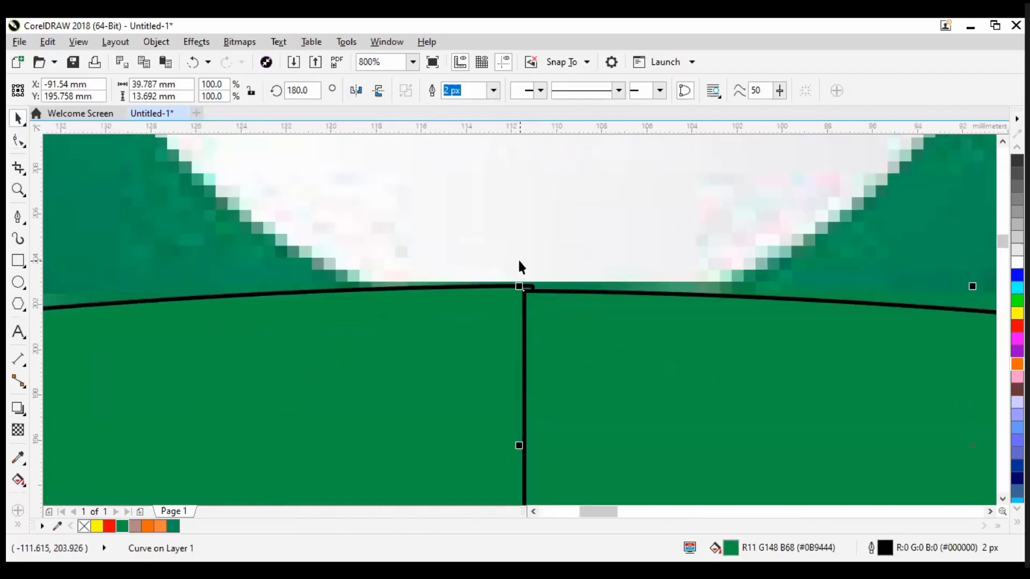
Step: Move the mirrored half-band so its inner edge touches the left half's edge at the ribbon's middle
drag(566, 342, 616, 403)
drag(541, 327, 544, 337)
drag(599, 359, 637, 361)
scroll(472, 357, down, 4)
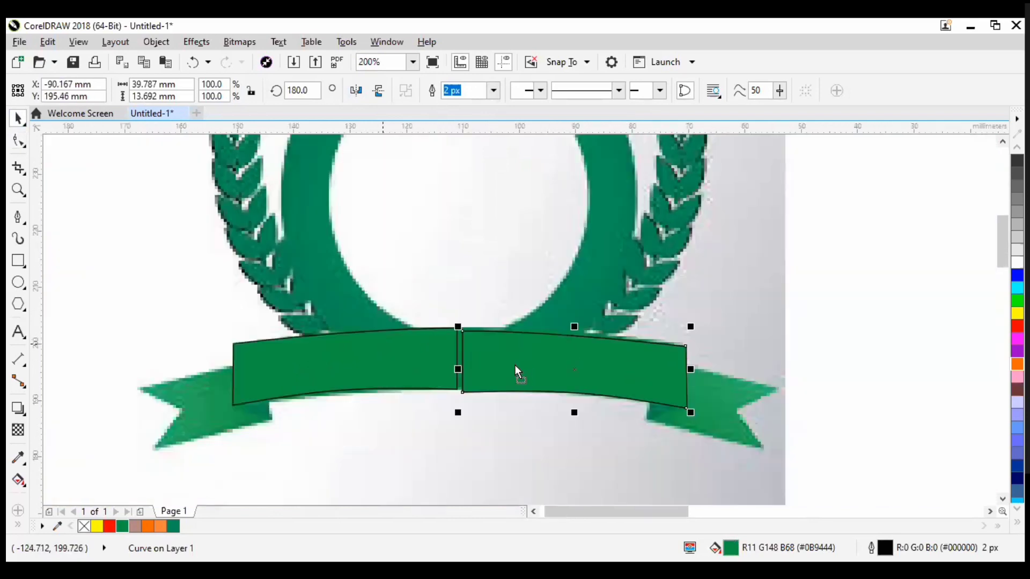
scroll(505, 368, up, 2)
drag(556, 375, 531, 377)
scroll(538, 375, up, 2)
scroll(522, 380, down, 2)
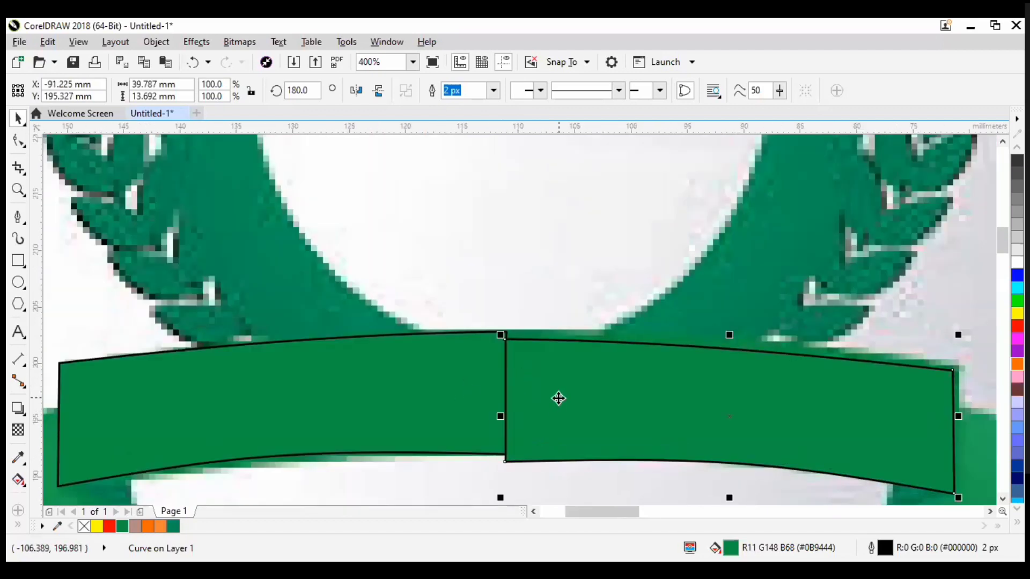
Step: Select both green half-bands, align them at the same height and clear the selection
click(590, 430)
click(623, 437)
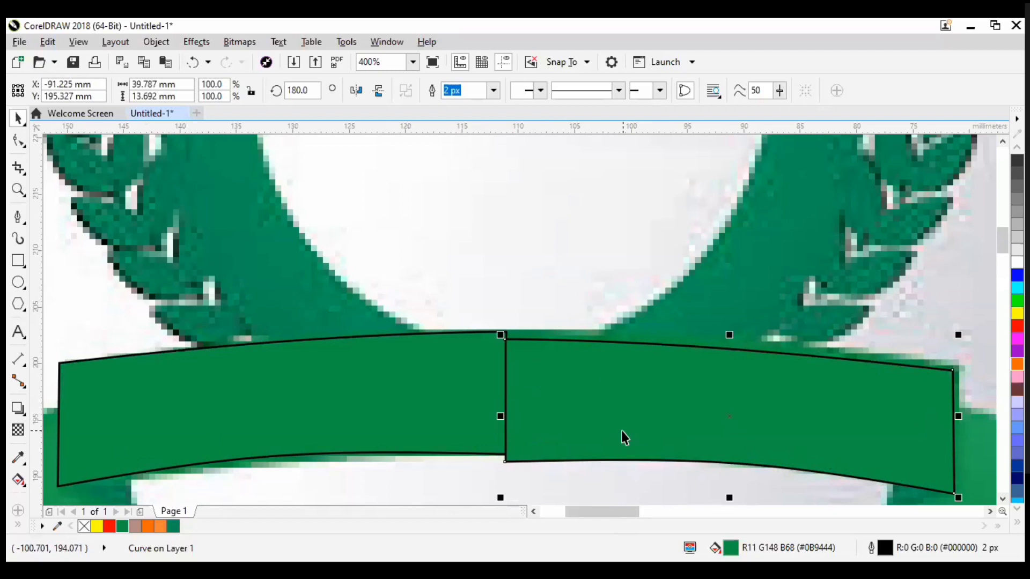
shift+click(452, 382)
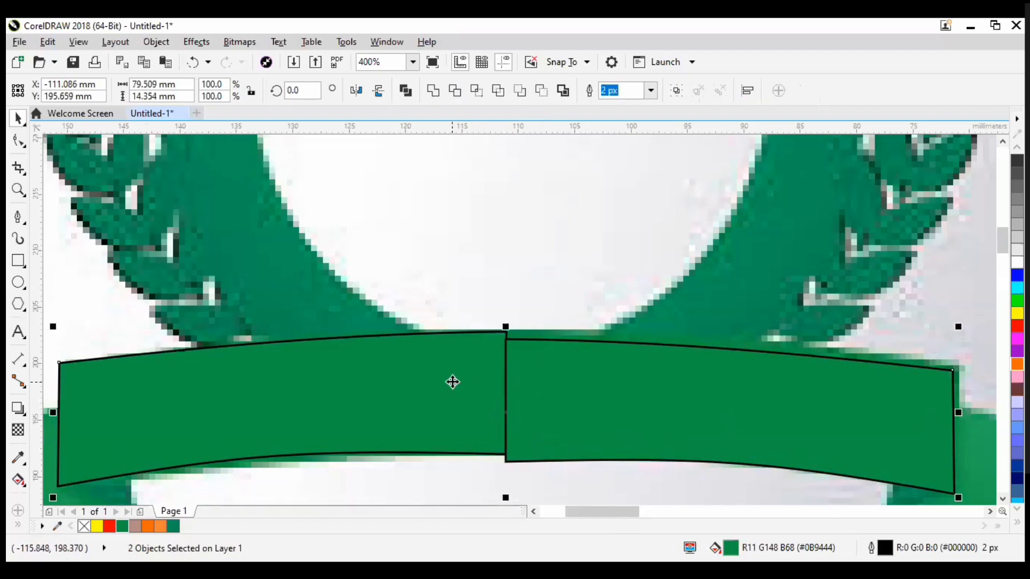
scroll(501, 302, down, 2)
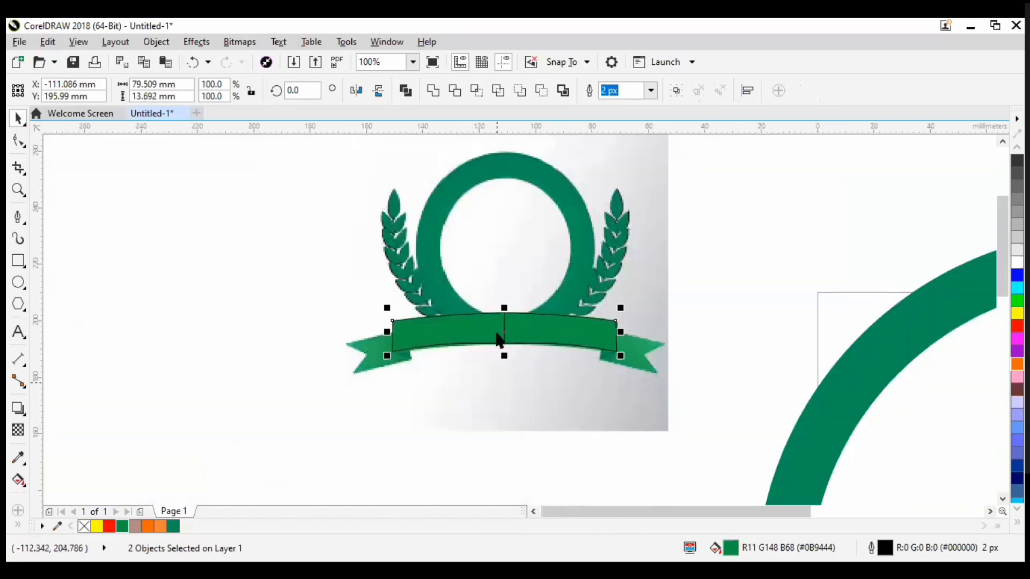
key(Escape)
Step: Examine the seam between the two half-bands and their fit over the emblem's ribbon at several magnifications
scroll(507, 323, up, 1)
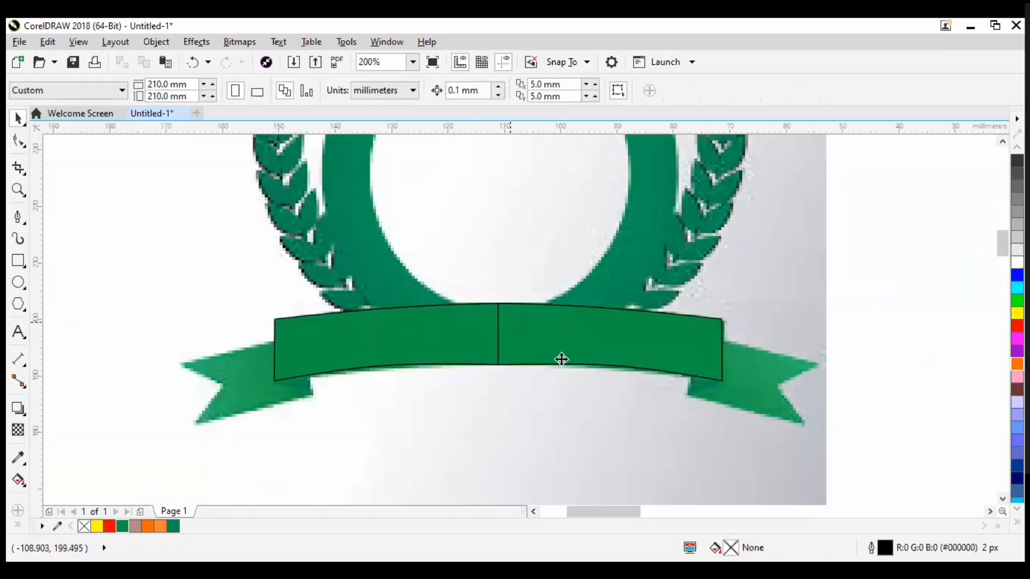
scroll(435, 353, up, 1)
click(436, 354)
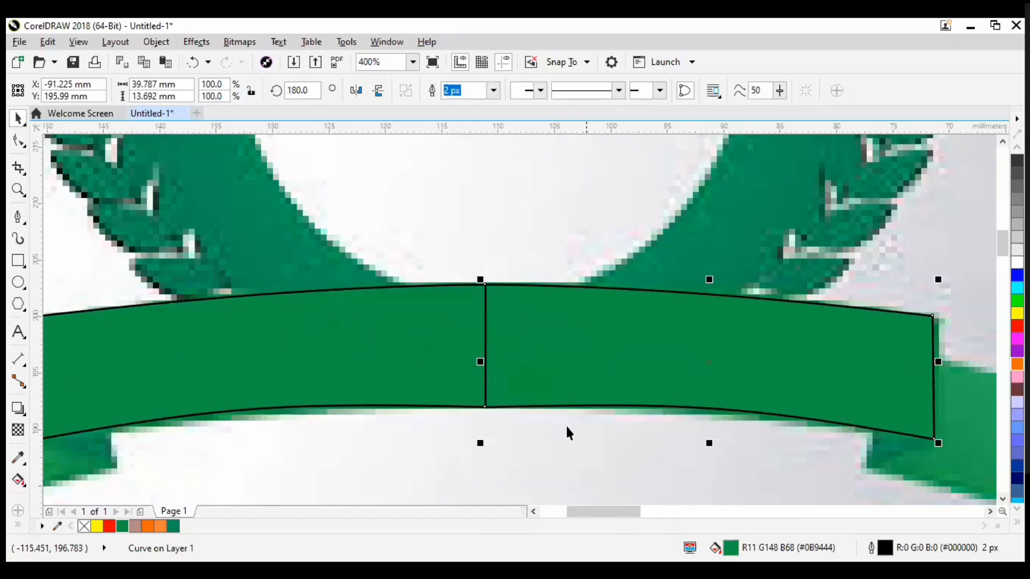
scroll(475, 327, down, 2)
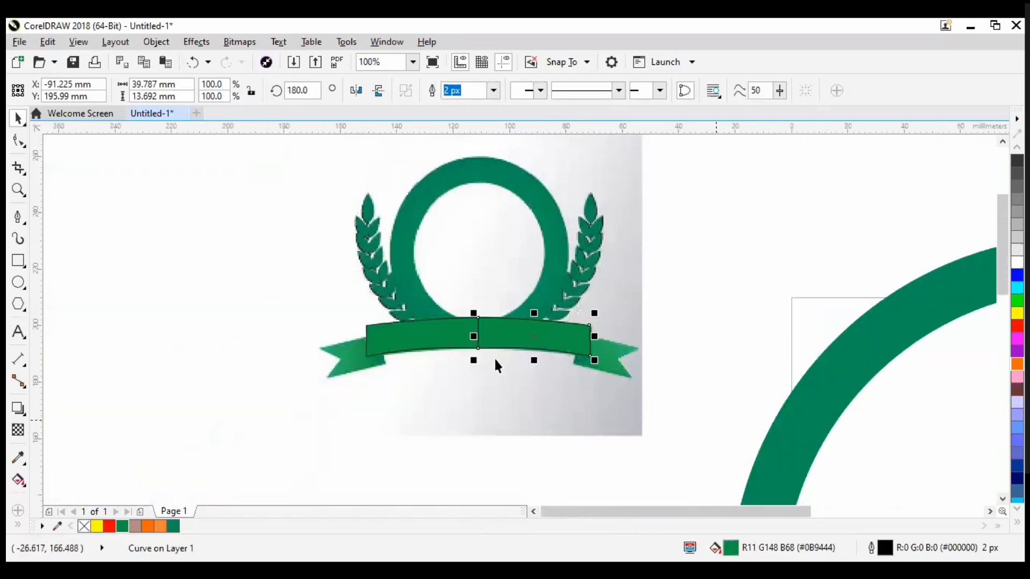
key(Escape)
scroll(462, 365, up, 2)
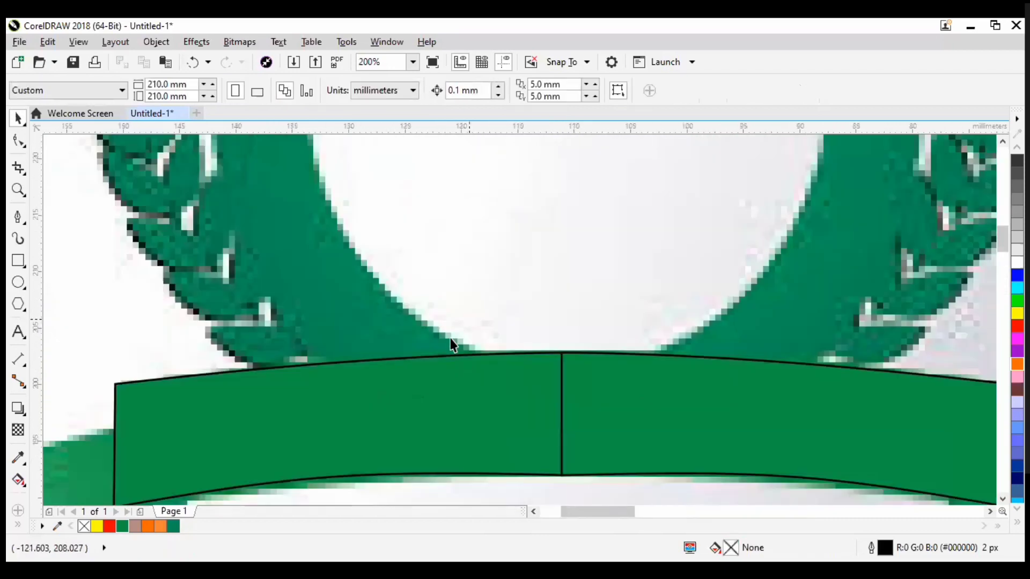
scroll(451, 342, down, 1)
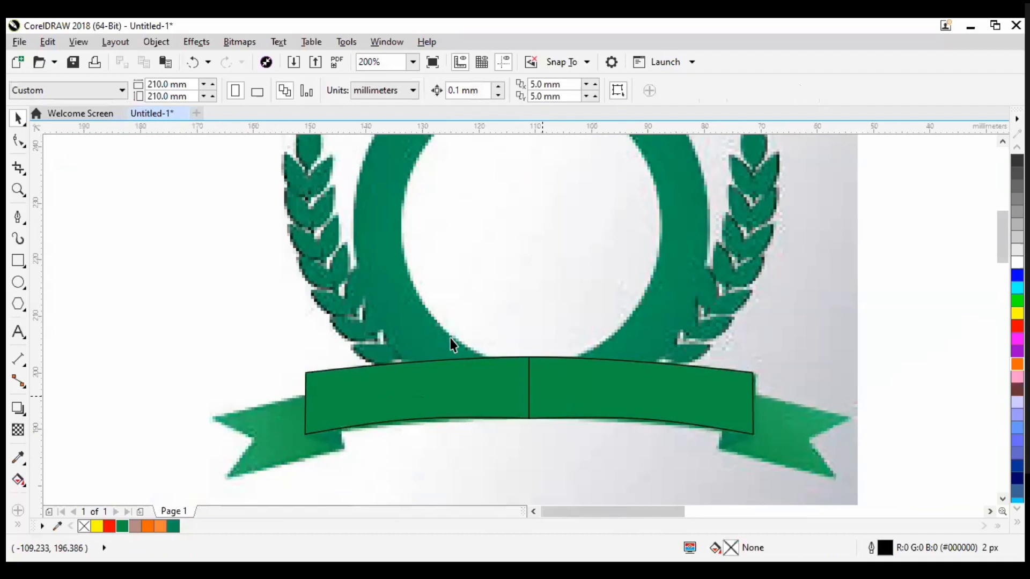
scroll(452, 345, up, 3)
scroll(451, 345, down, 1)
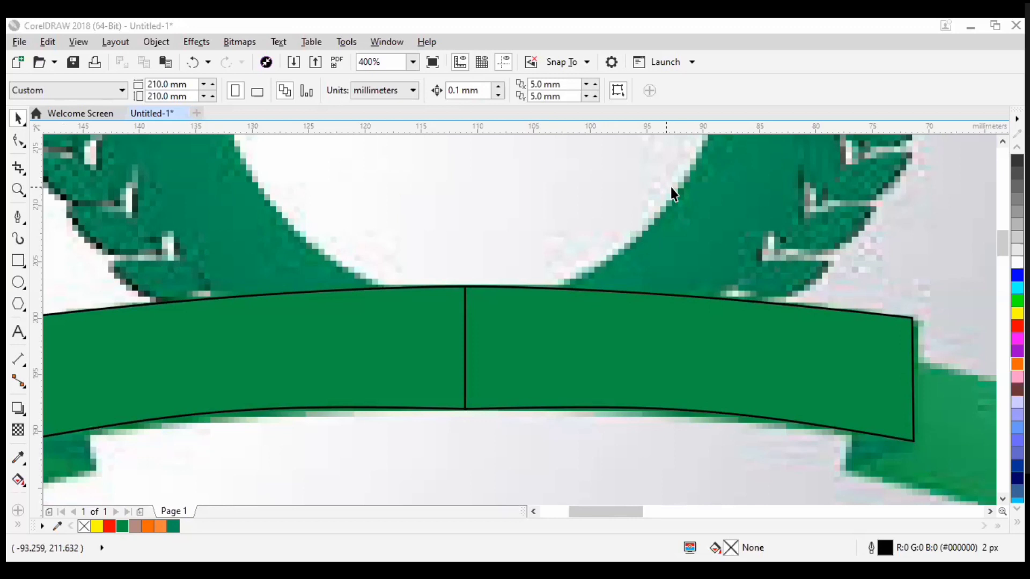
scroll(552, 302, down, 2)
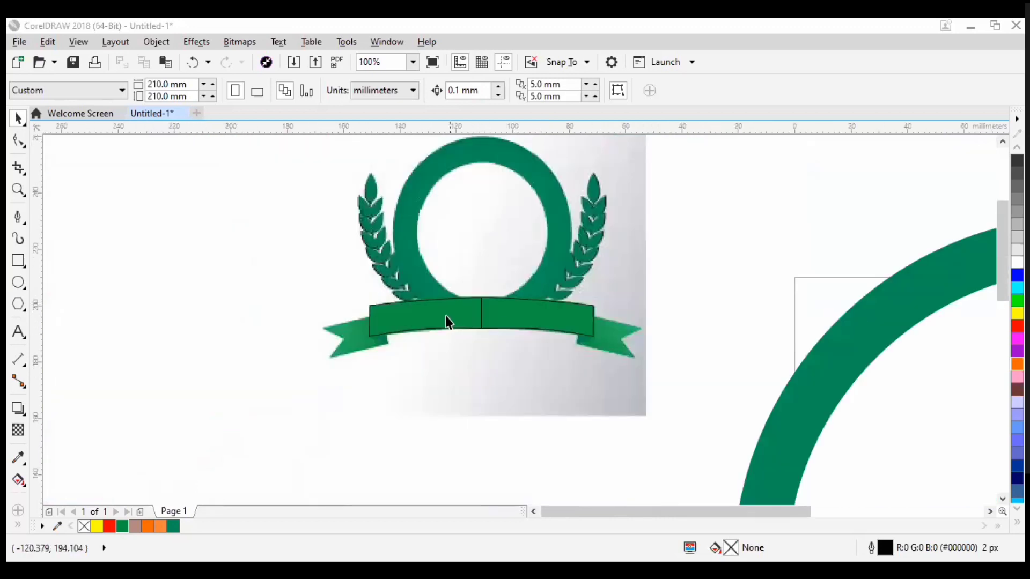
click(461, 314)
click(490, 341)
scroll(489, 341, up, 1)
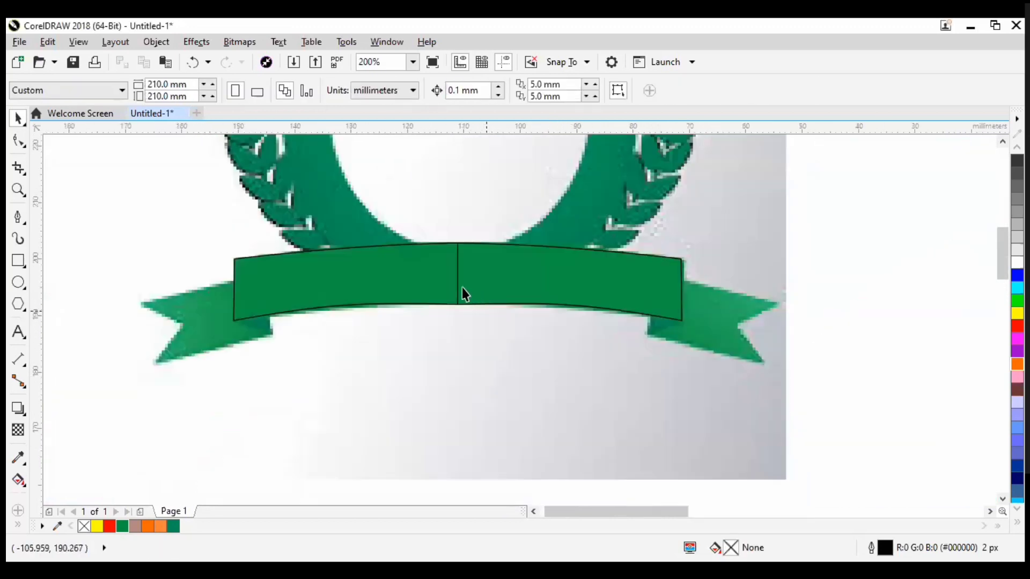
scroll(439, 293, up, 1)
scroll(433, 283, down, 2)
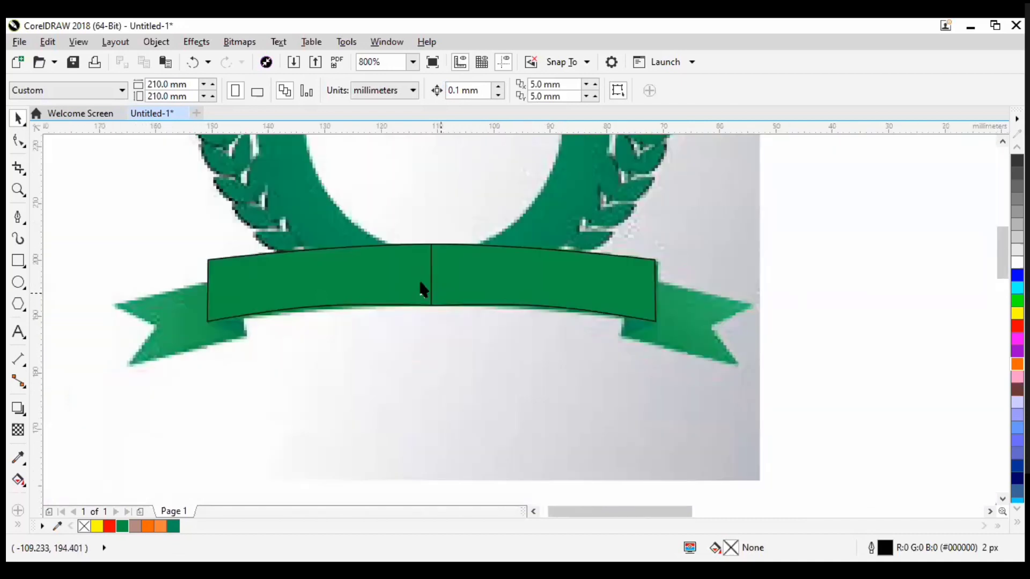
scroll(434, 306, up, 3)
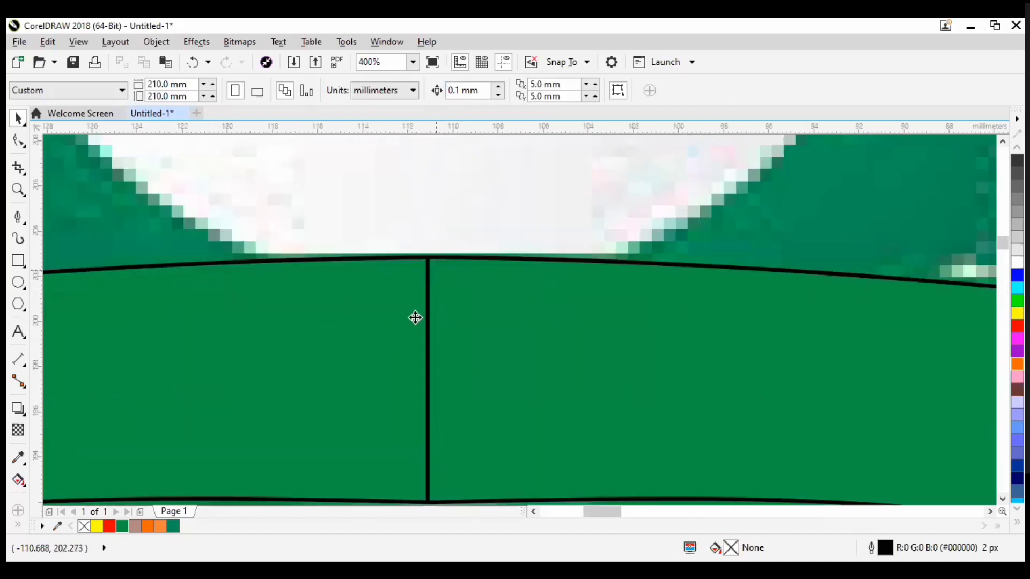
scroll(446, 318, down, 1)
click(426, 311)
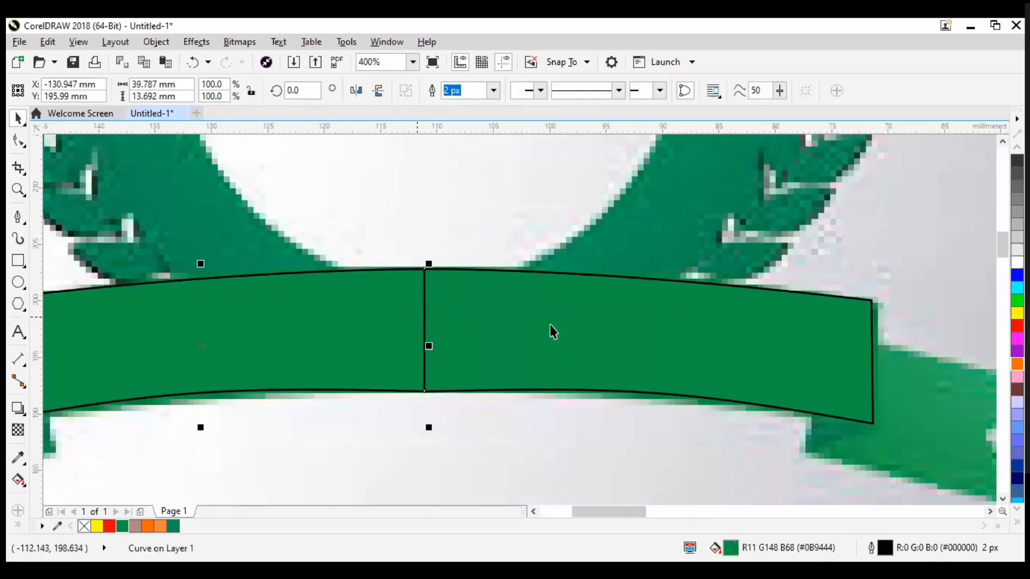
scroll(439, 328, down, 3)
key(Escape)
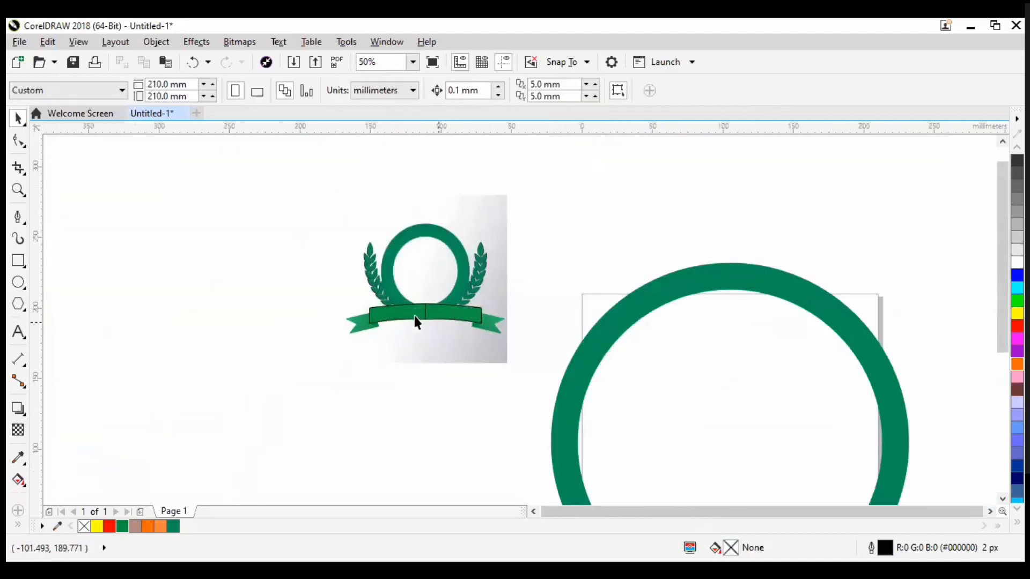
Step: Pull the left half-band away from the right one to show the seam, and undo the moves
scroll(414, 317, up, 2)
click(355, 328)
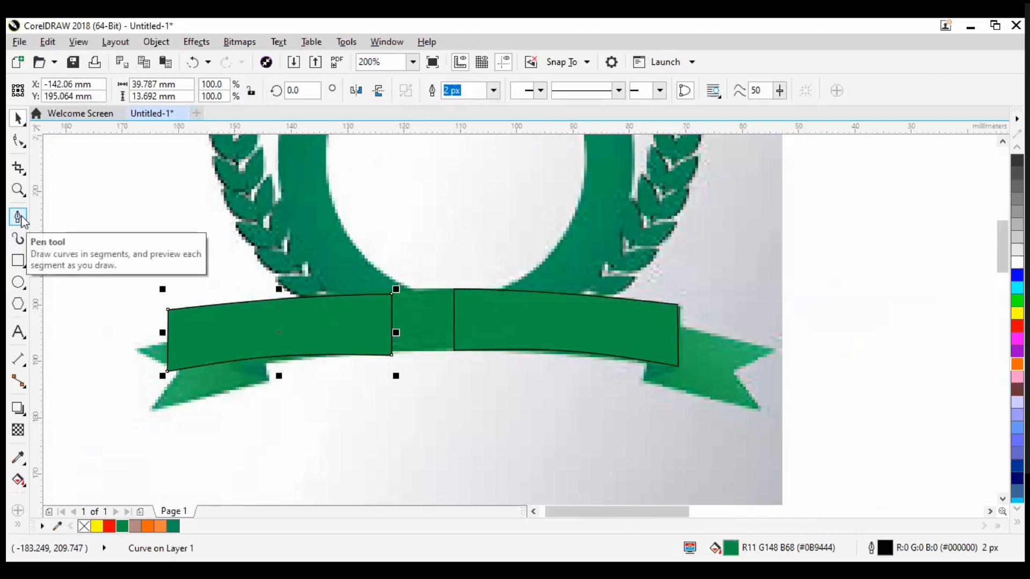
scroll(370, 336, up, 1)
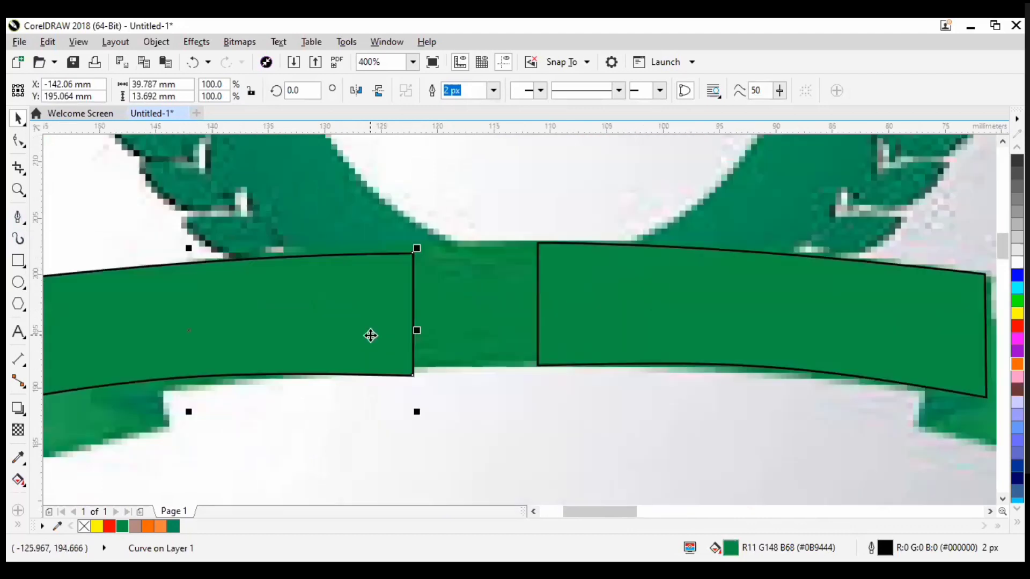
scroll(515, 316, up, 1)
scroll(516, 322, down, 1)
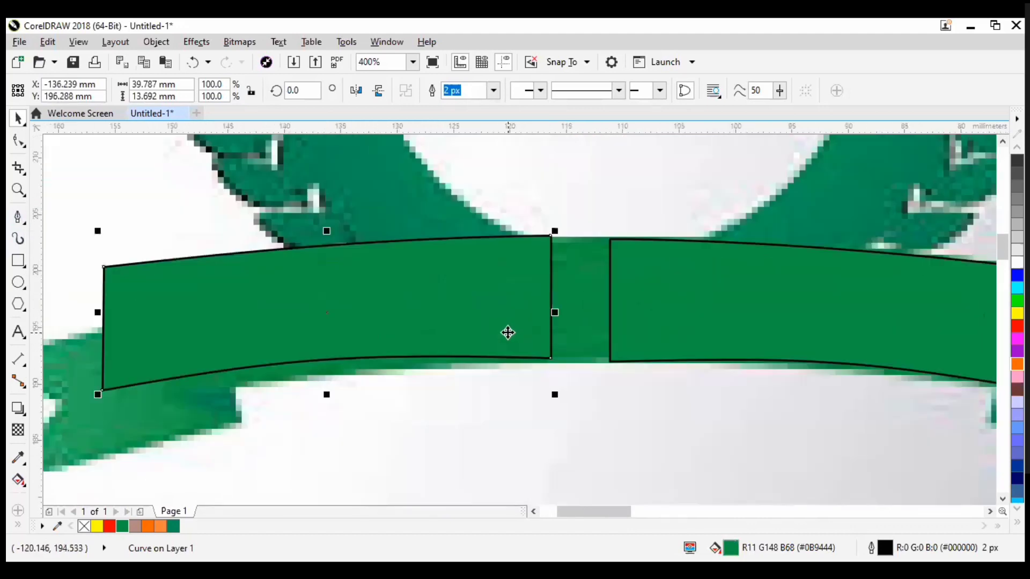
key(ctrl+z)
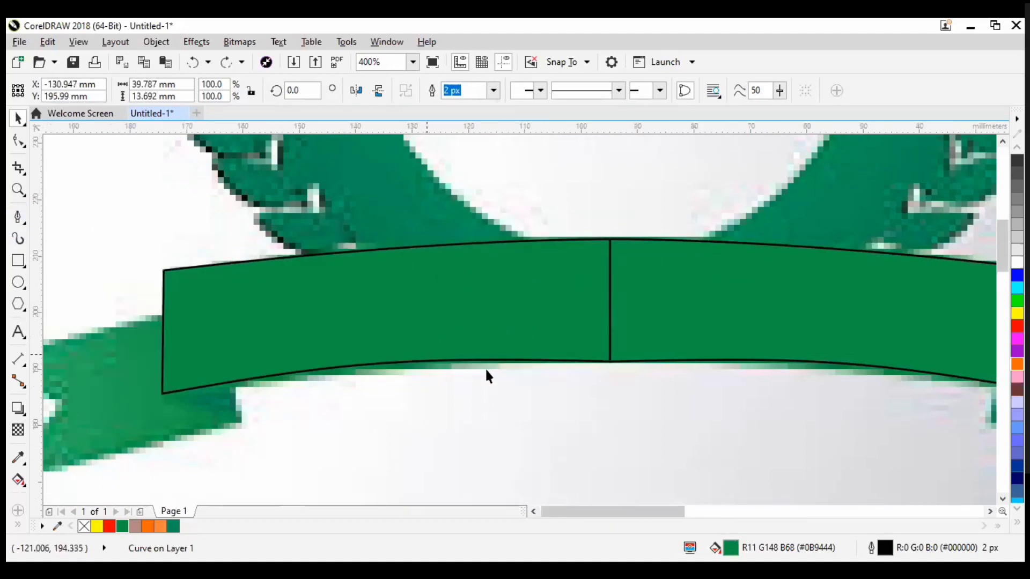
Step: Draw a closed wavy practice curve about 175 by 84 mm with the Pen tool near the large ring's top, and delete it
scroll(426, 354, down, 1)
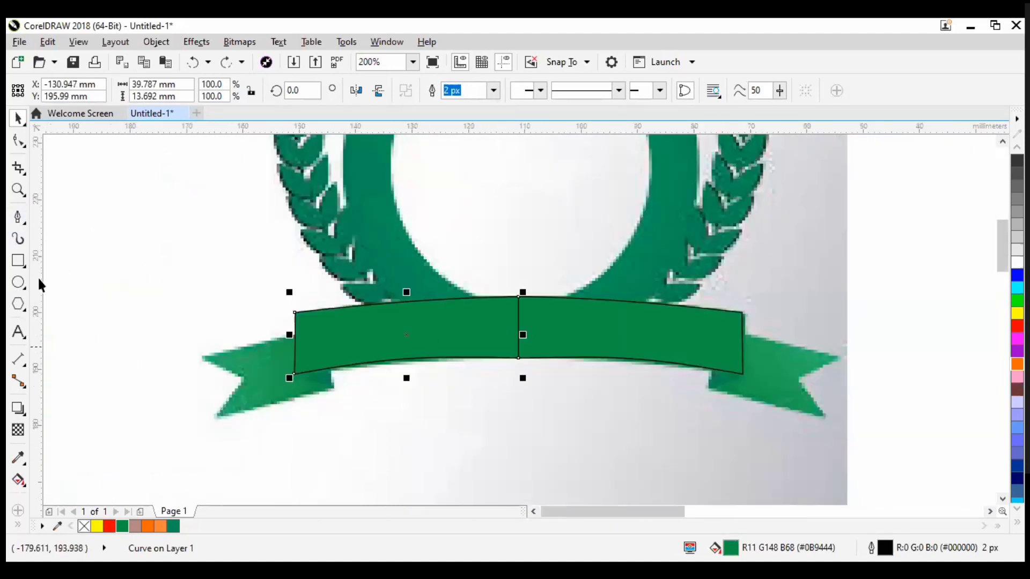
click(18, 217)
scroll(233, 359, down, 1)
scroll(483, 276, up, 1)
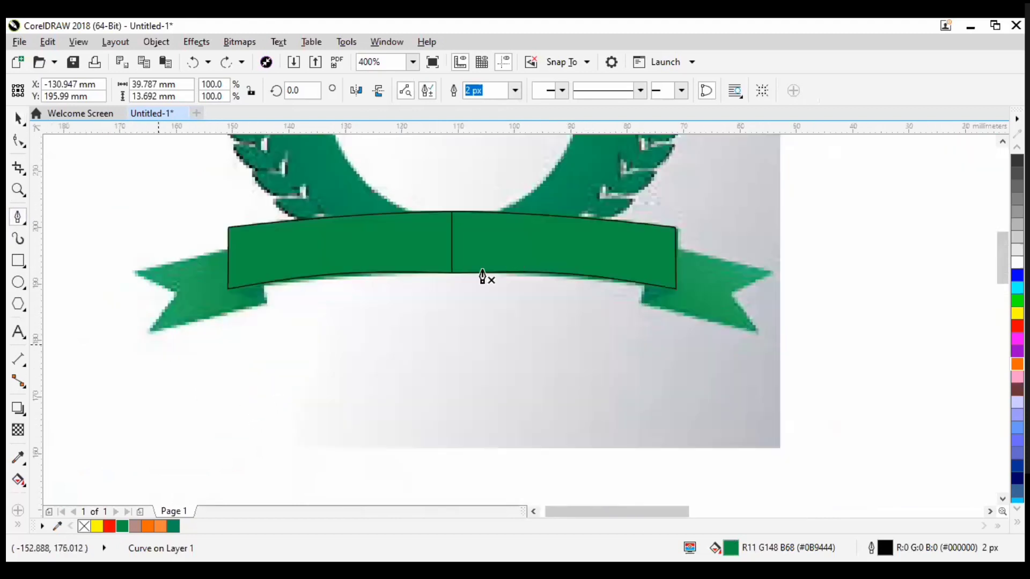
scroll(253, 356, down, 1)
scroll(392, 322, down, 2)
scroll(392, 323, up, 2)
click(239, 371)
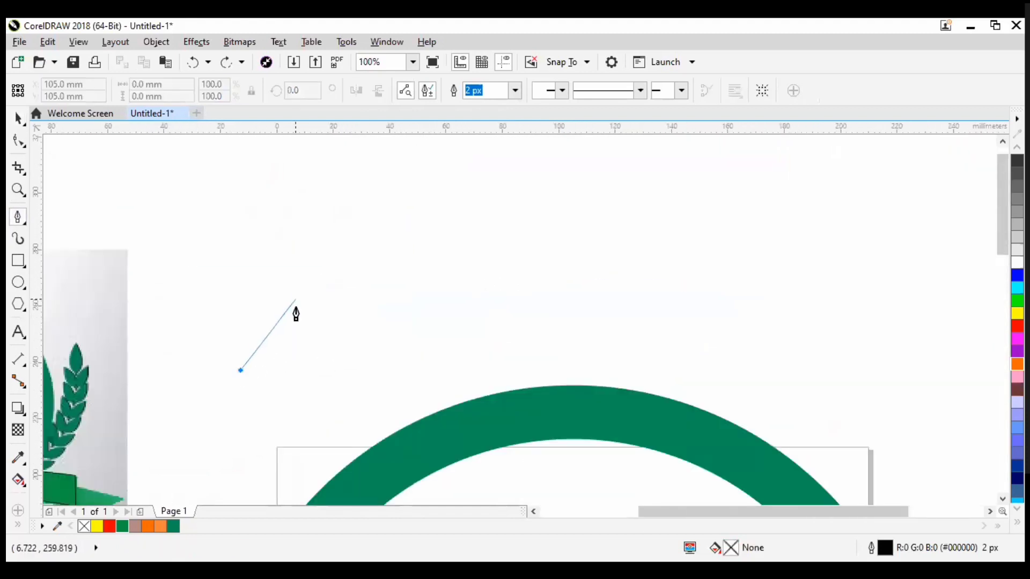
mouse_move(294, 296)
mouse_down()
mouse_move(364, 273)
mouse_move(305, 380)
mouse_move(376, 382)
mouse_up()
drag(451, 281, 471, 250)
drag(560, 265, 488, 334)
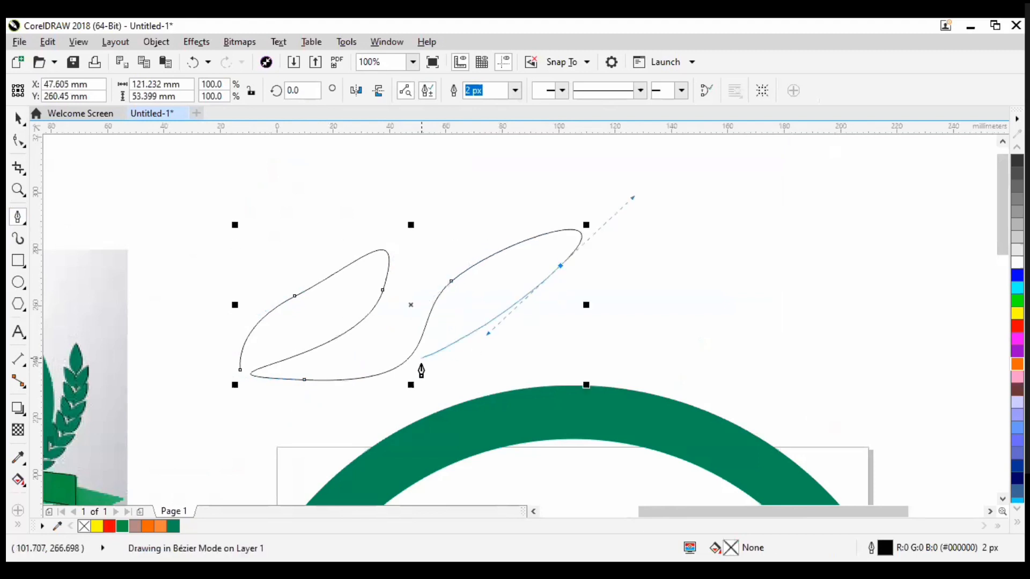
drag(421, 366, 467, 396)
click(586, 279)
drag(668, 274, 599, 366)
drag(501, 358, 446, 416)
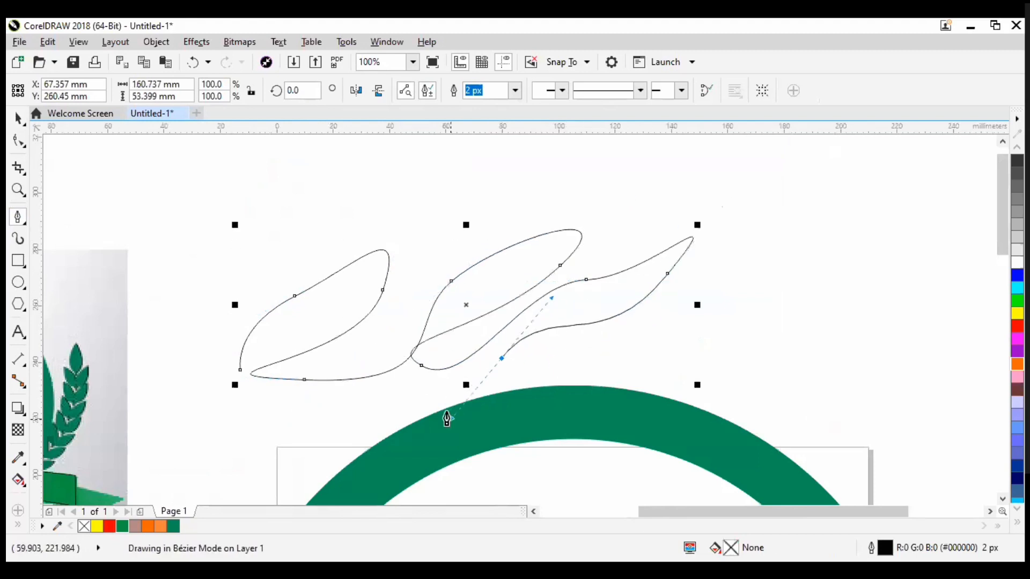
click(522, 462)
drag(341, 425, 188, 408)
click(240, 371)
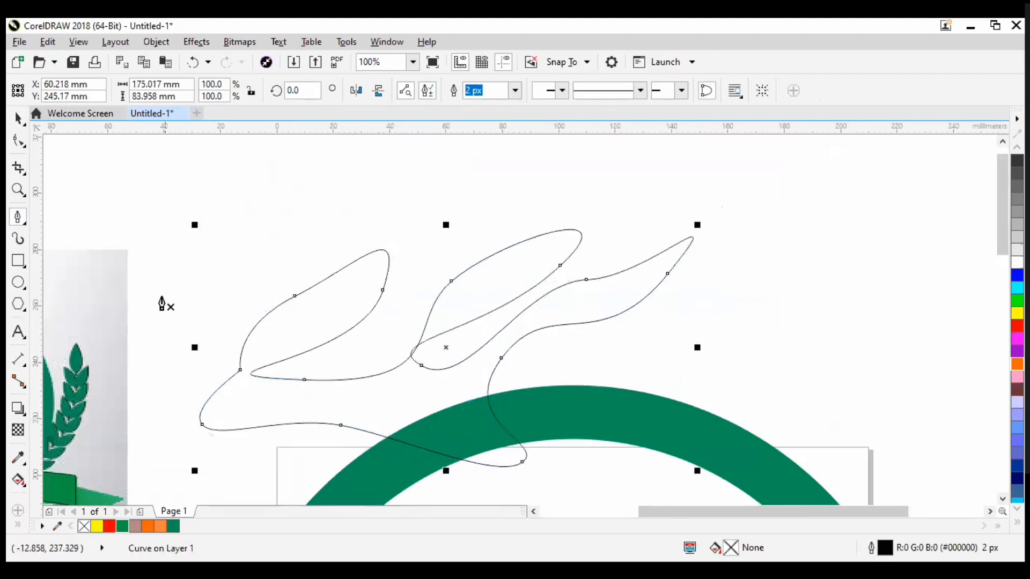
key(Delete)
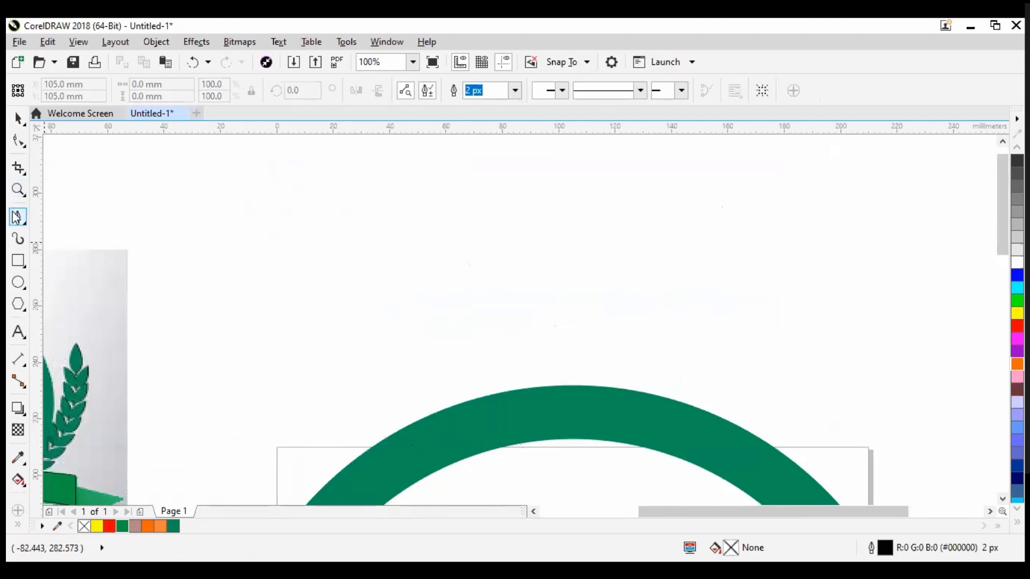
Step: Draw a closed rounded practice shape about 121 by 68 mm with the Pen tool above the large ring, and delete it
click(201, 285)
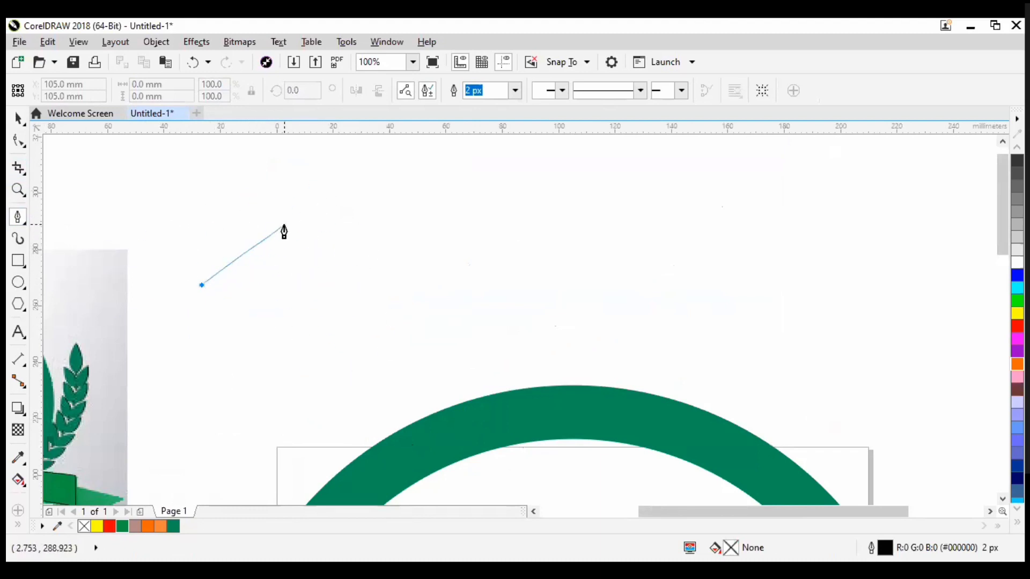
click(287, 225)
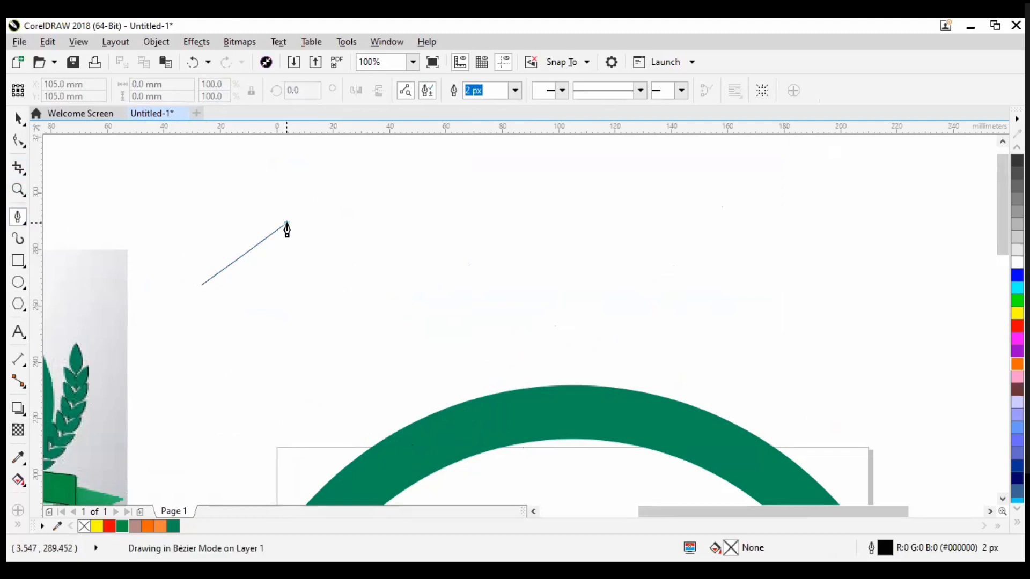
drag(287, 225, 587, 314)
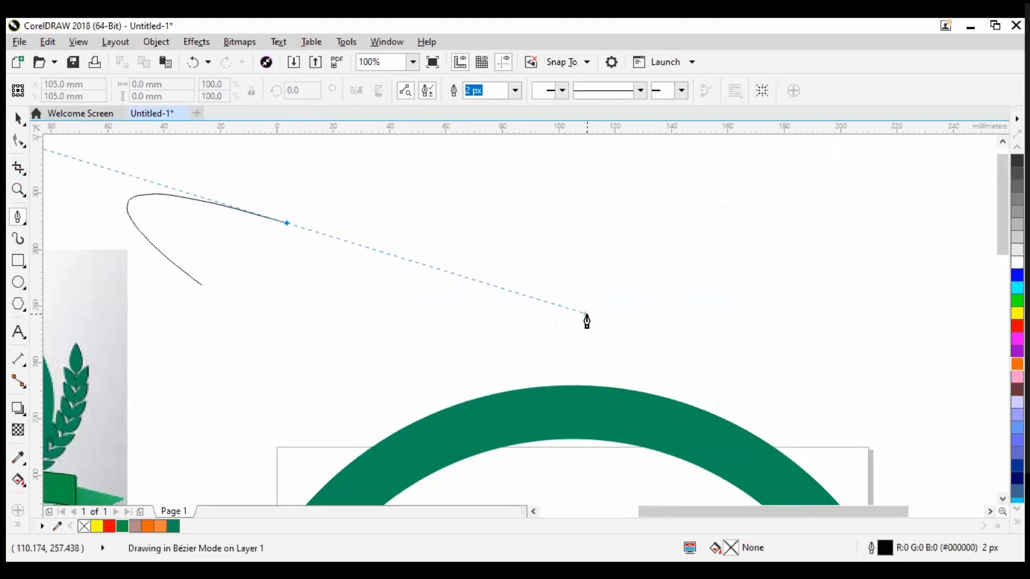
mouse_move(166, 97)
mouse_down()
mouse_move(122, 118)
mouse_move(417, 238)
mouse_move(310, 280)
mouse_move(347, 259)
mouse_move(501, 285)
mouse_up()
click(508, 295)
drag(525, 319, 524, 318)
drag(520, 358, 428, 423)
drag(331, 439, 220, 408)
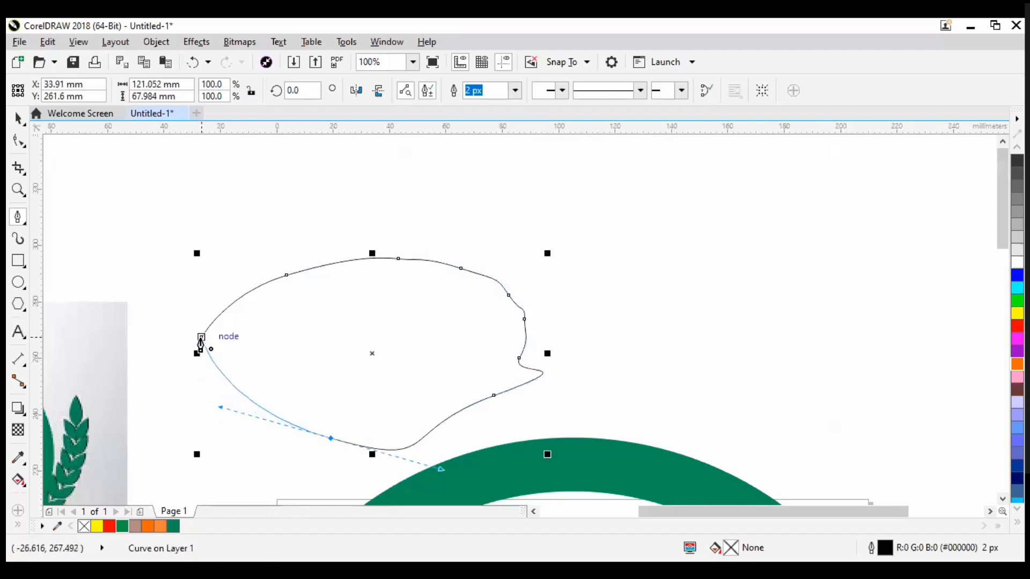
click(201, 339)
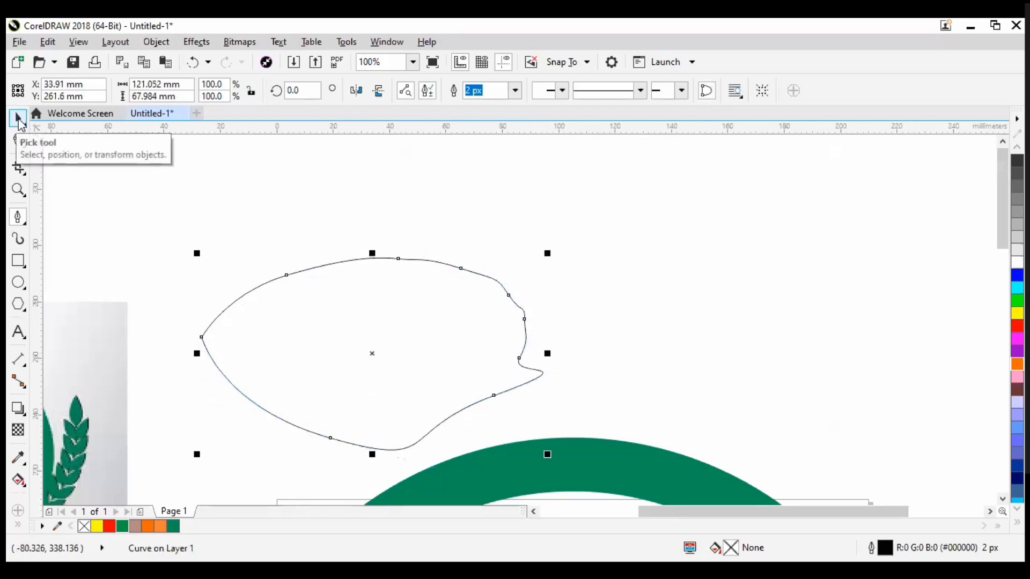
click(18, 119)
key(Delete)
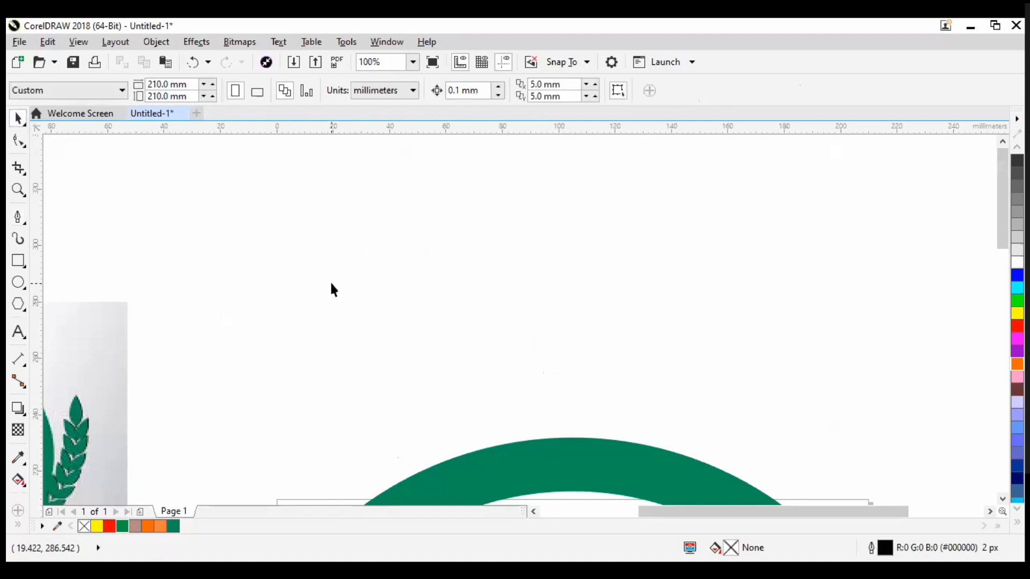
Step: Trace part of the large ring's upper-left outer edge with an open Pen tool curve spanning about 36 by 26 mm
scroll(257, 225, down, 3)
scroll(300, 325, up, 3)
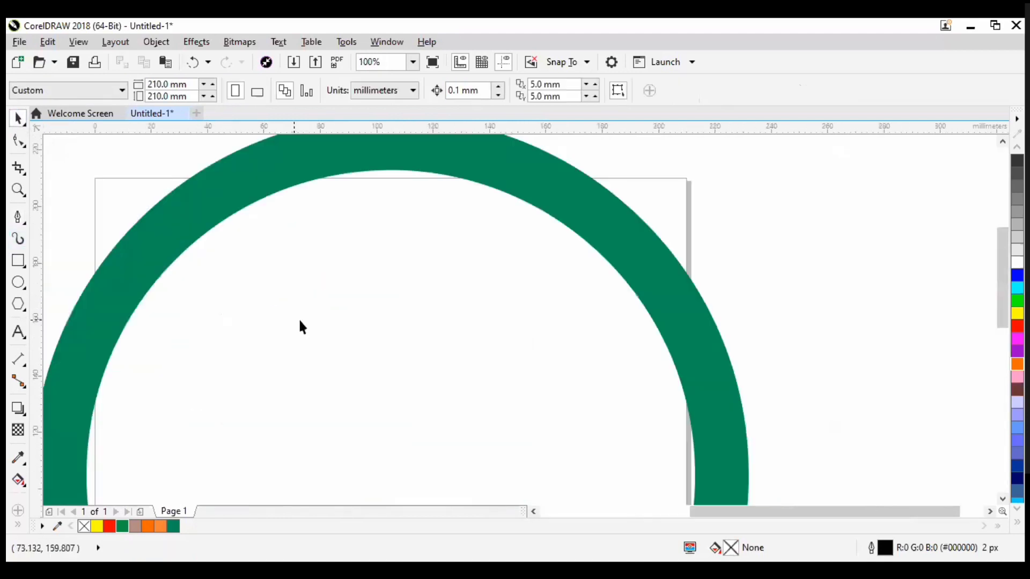
scroll(212, 279, down, 3)
click(18, 217)
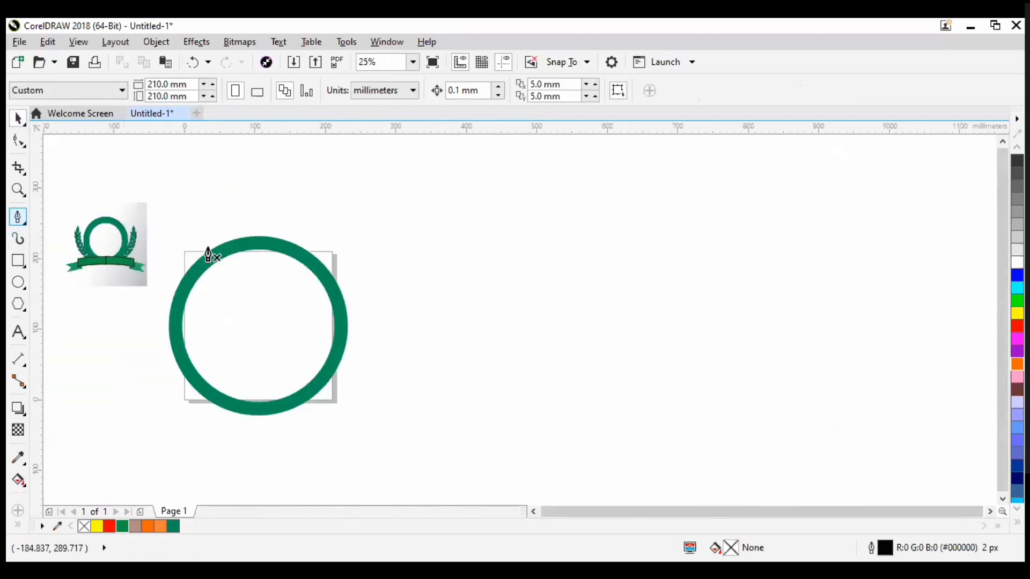
scroll(220, 263, up, 3)
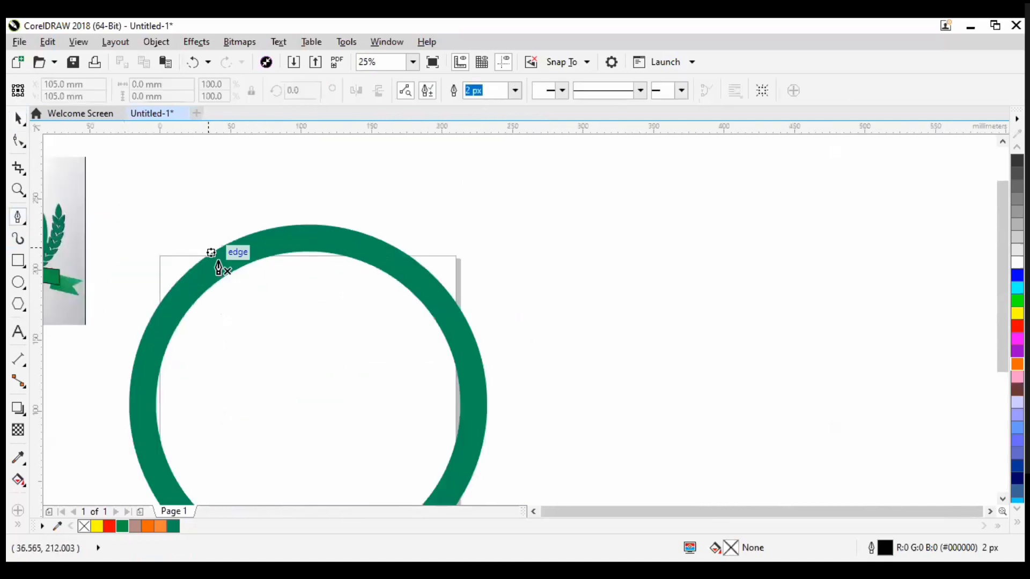
scroll(288, 232, up, 1)
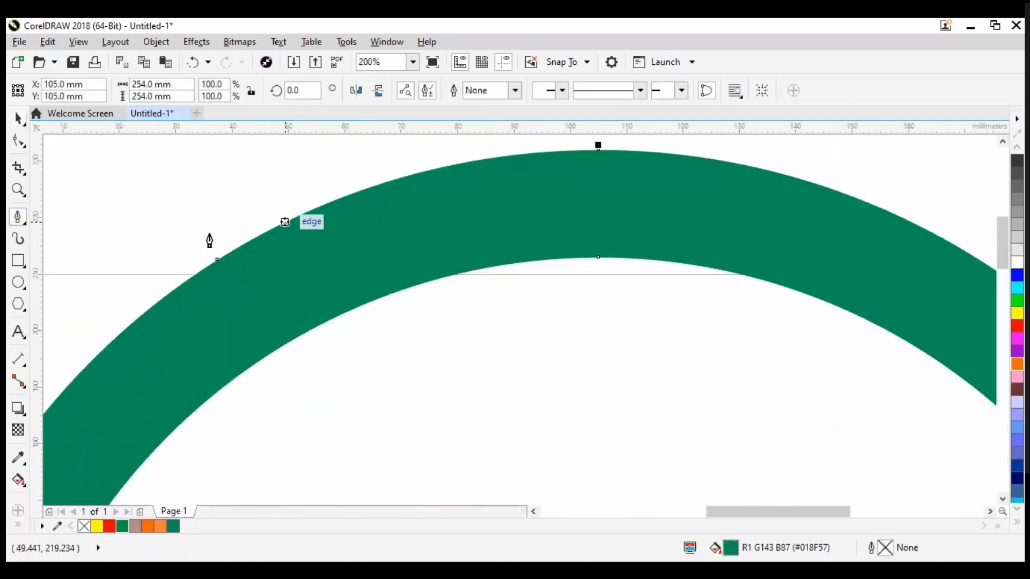
drag(211, 266, 131, 322)
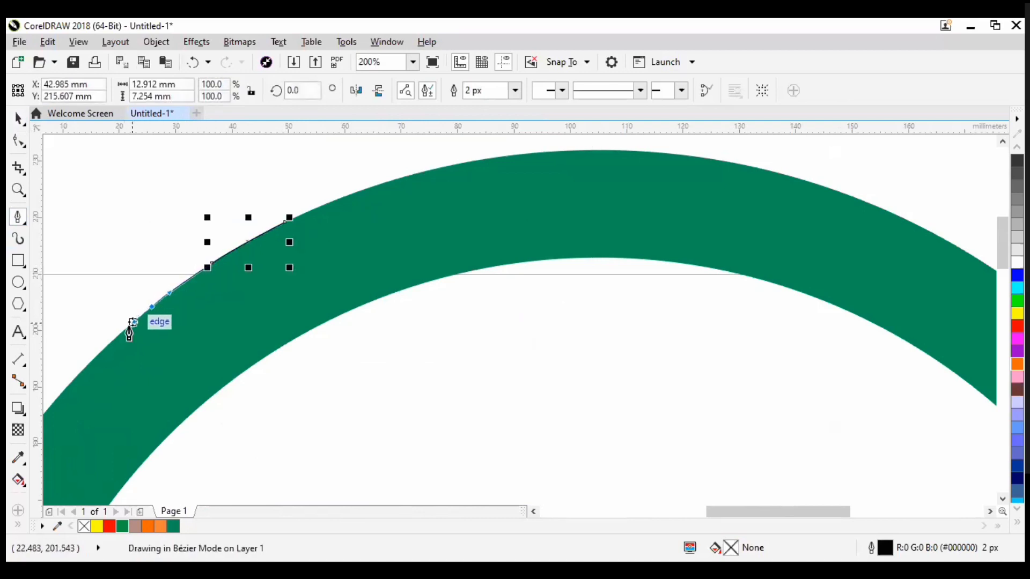
drag(80, 370, 65, 387)
key(Escape)
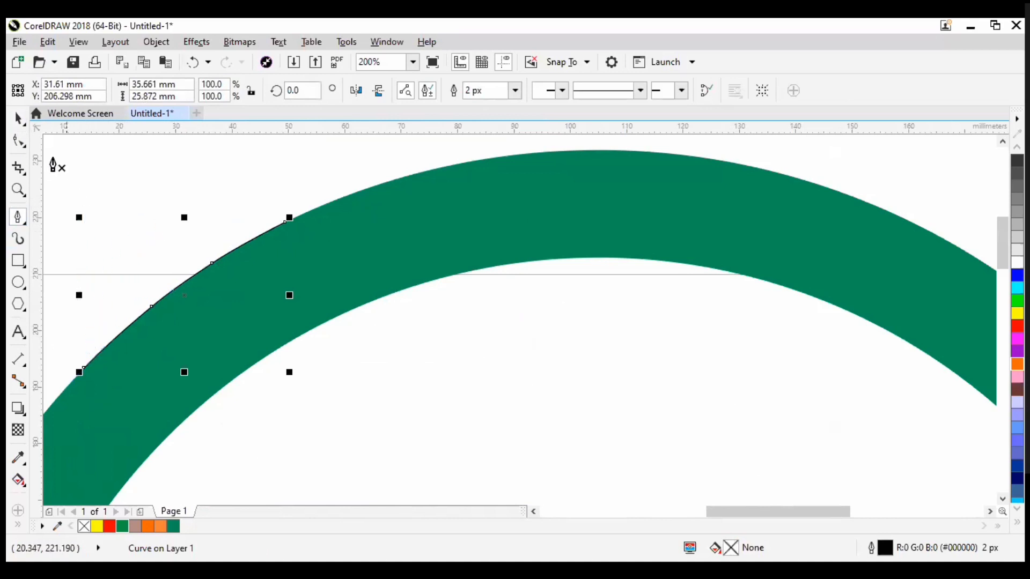
Step: Remove the black curve traced along the upper-left outer edge of the green ring
click(18, 117)
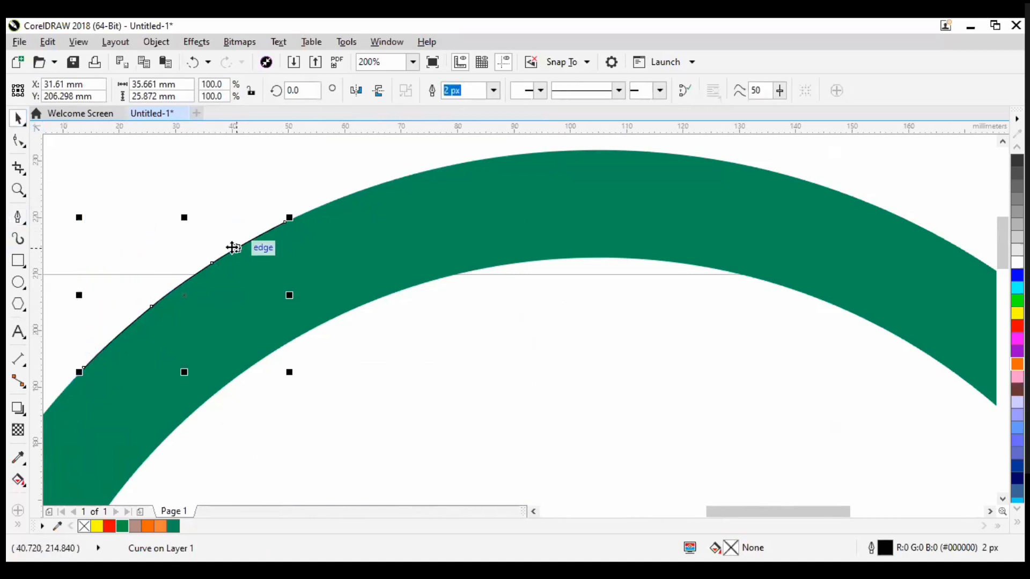
key(Escape)
scroll(288, 235, down, 3)
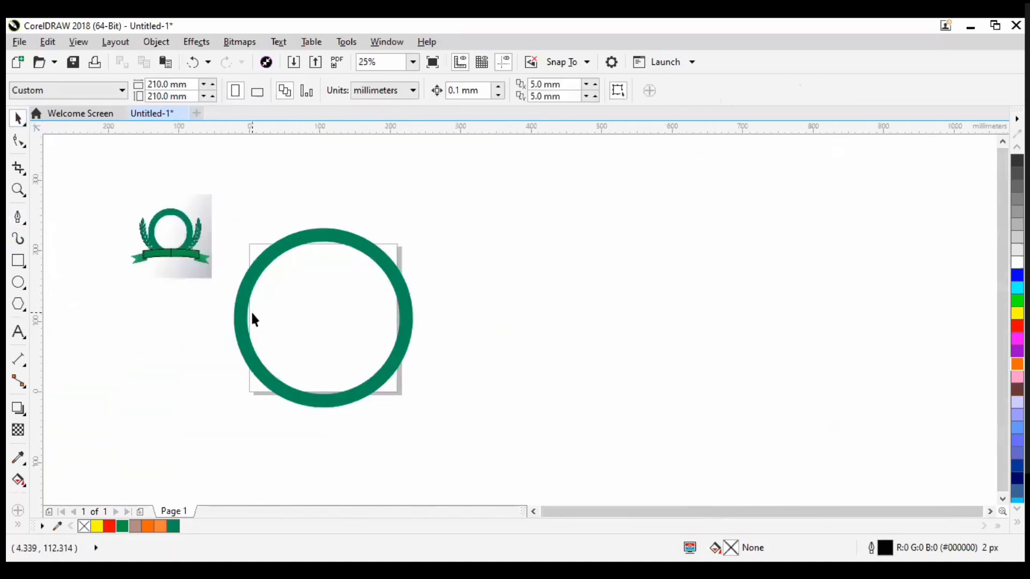
Step: Examine the ribbon in the reference emblem and compare the emblem with the large green ring
scroll(259, 324, up, 2)
scroll(259, 324, down, 2)
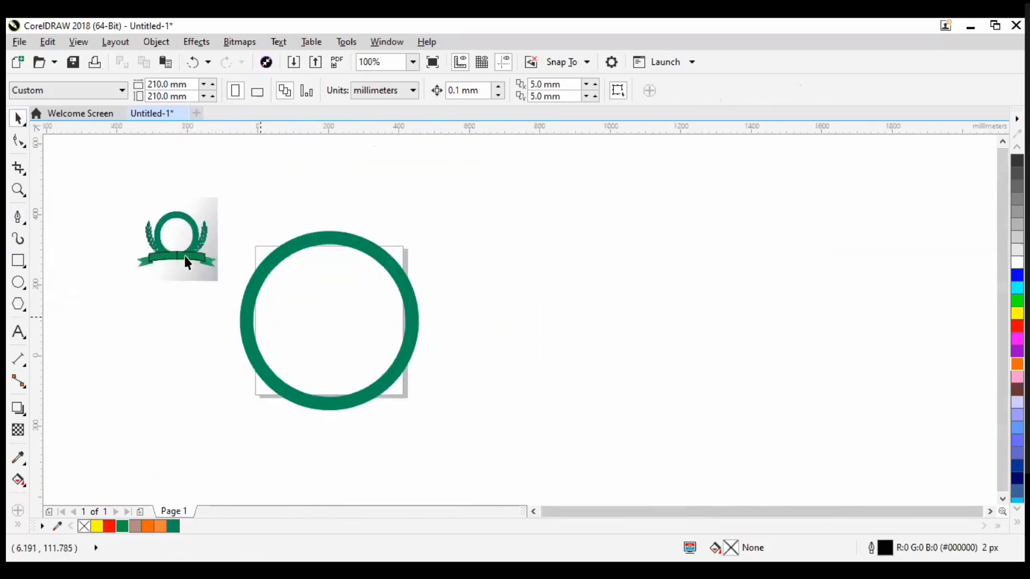
scroll(187, 263, down, 1)
scroll(168, 252, up, 2)
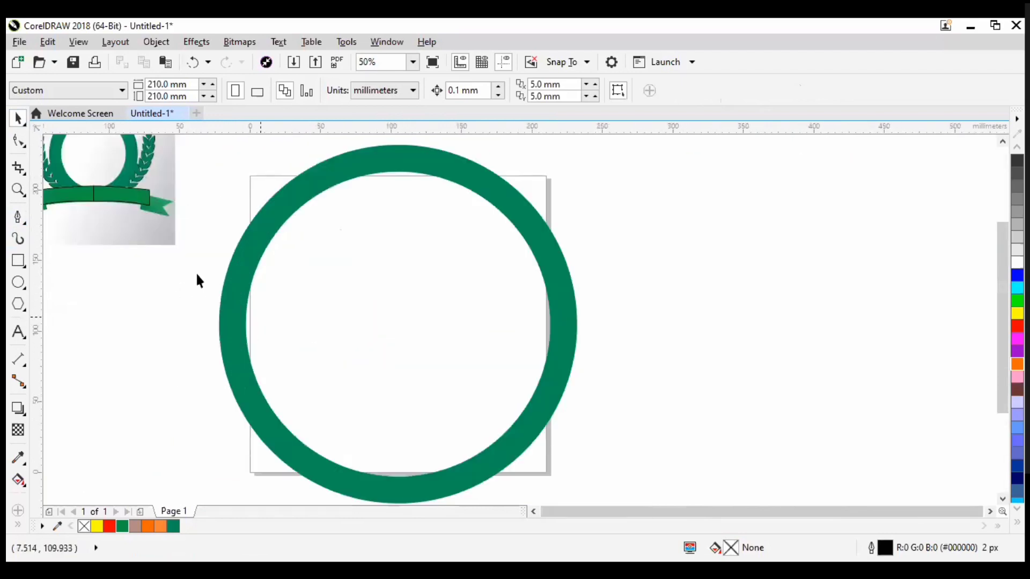
scroll(197, 280, down, 1)
scroll(391, 329, up, 1)
scroll(448, 357, up, 1)
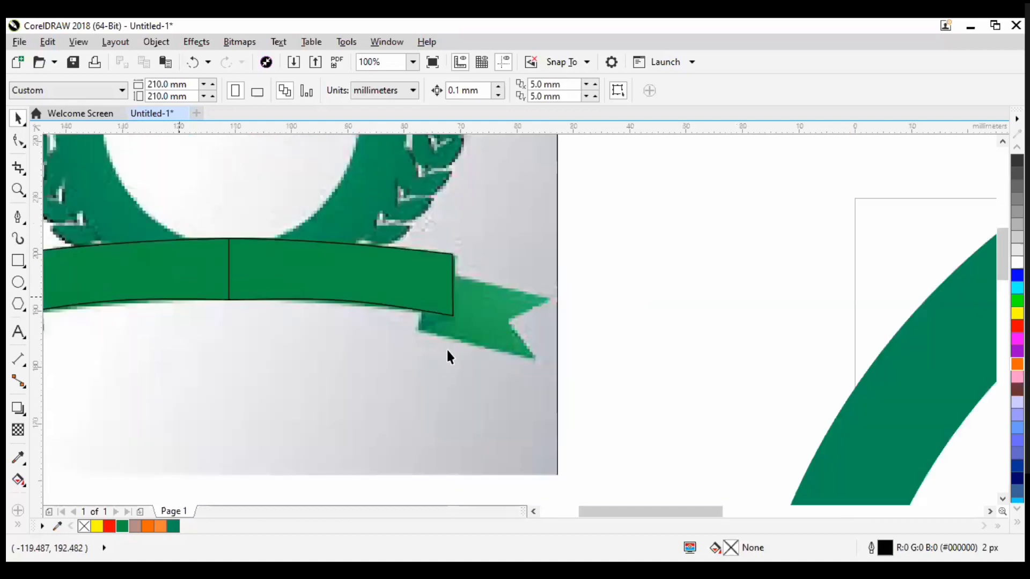
scroll(385, 336, down, 1)
scroll(347, 343, down, 3)
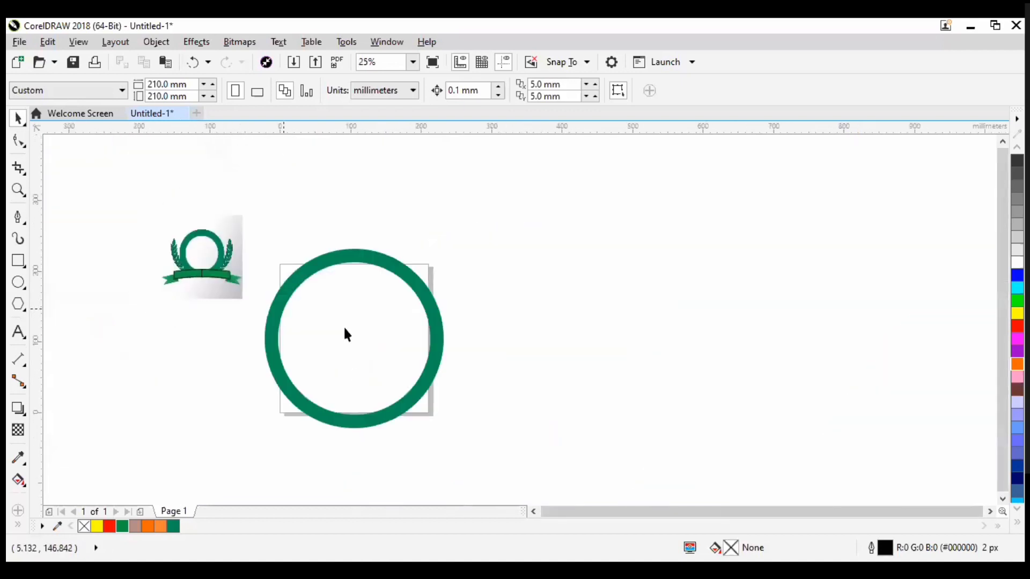
scroll(340, 312, up, 2)
scroll(339, 299, down, 1)
scroll(339, 298, up, 1)
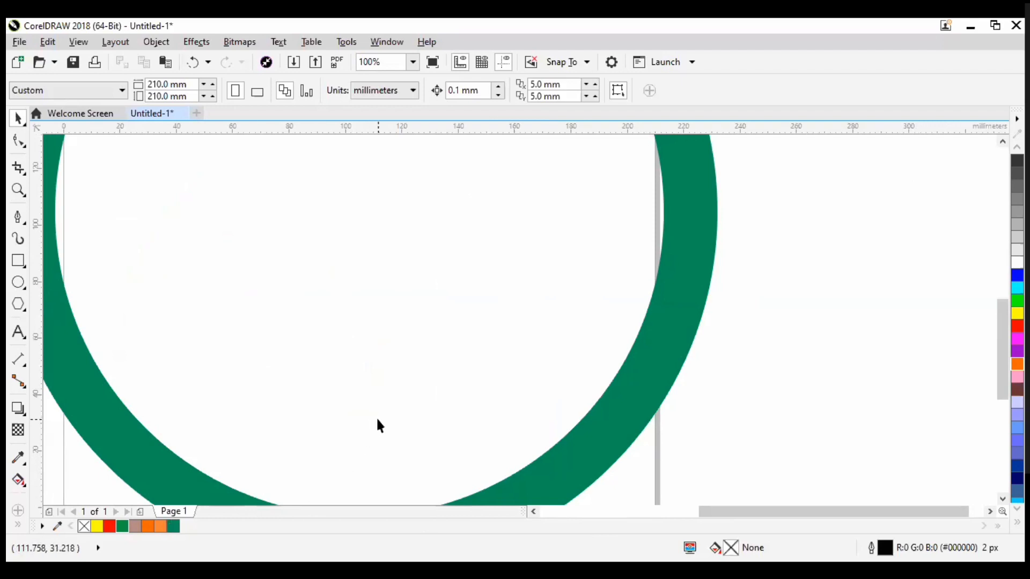
scroll(436, 334, down, 4)
scroll(417, 331, up, 2)
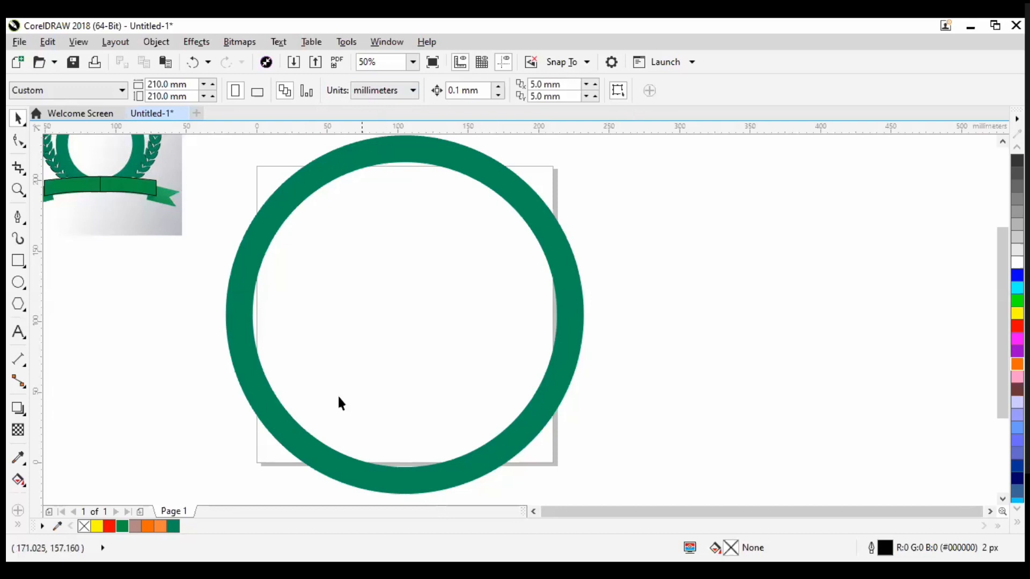
scroll(339, 402, down, 2)
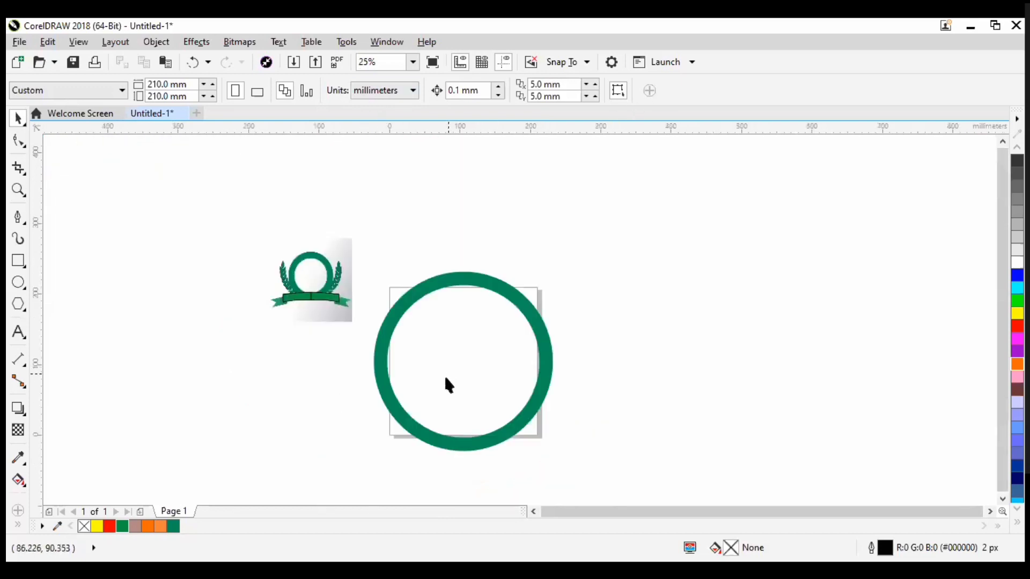
scroll(446, 396, up, 2)
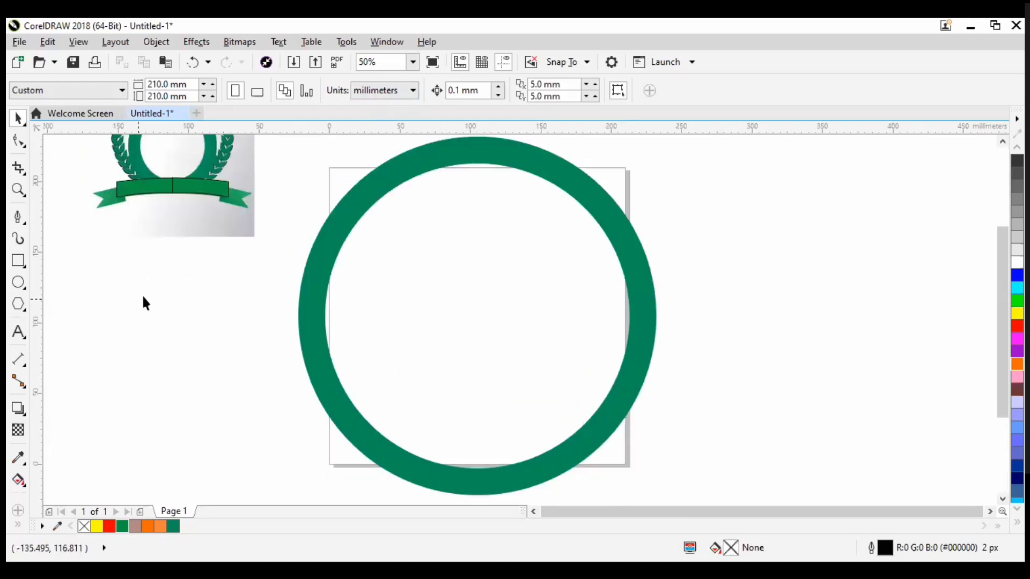
drag(239, 307, 496, 411)
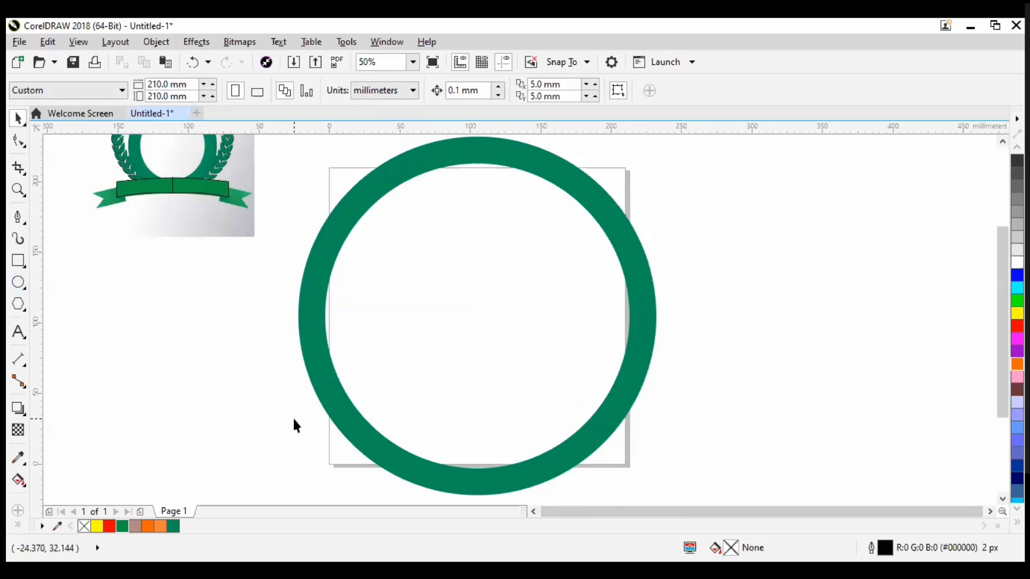
click(340, 385)
scroll(322, 374, down, 1)
click(542, 373)
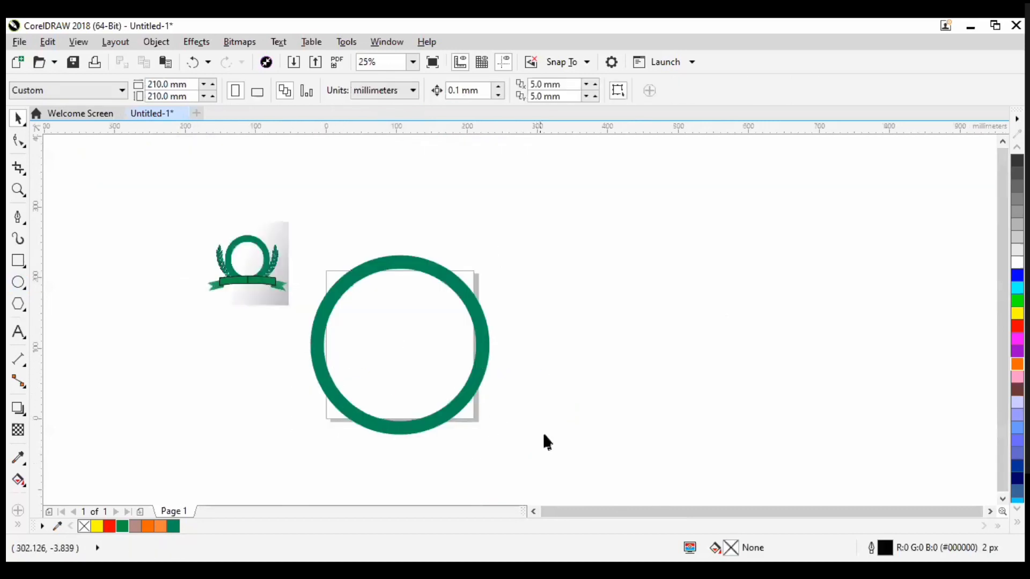
drag(370, 321, 273, 252)
click(529, 352)
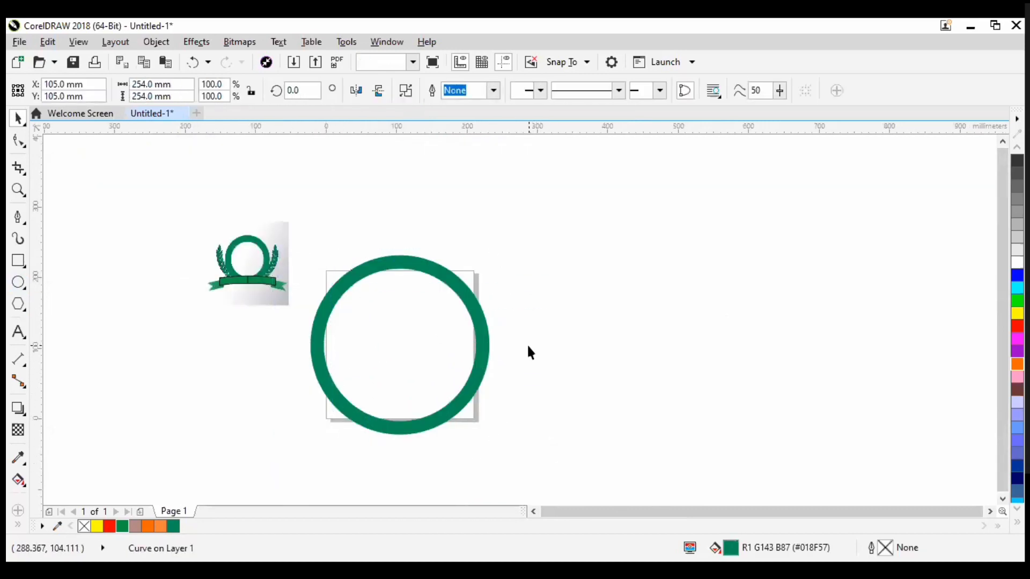
drag(481, 224, 293, 451)
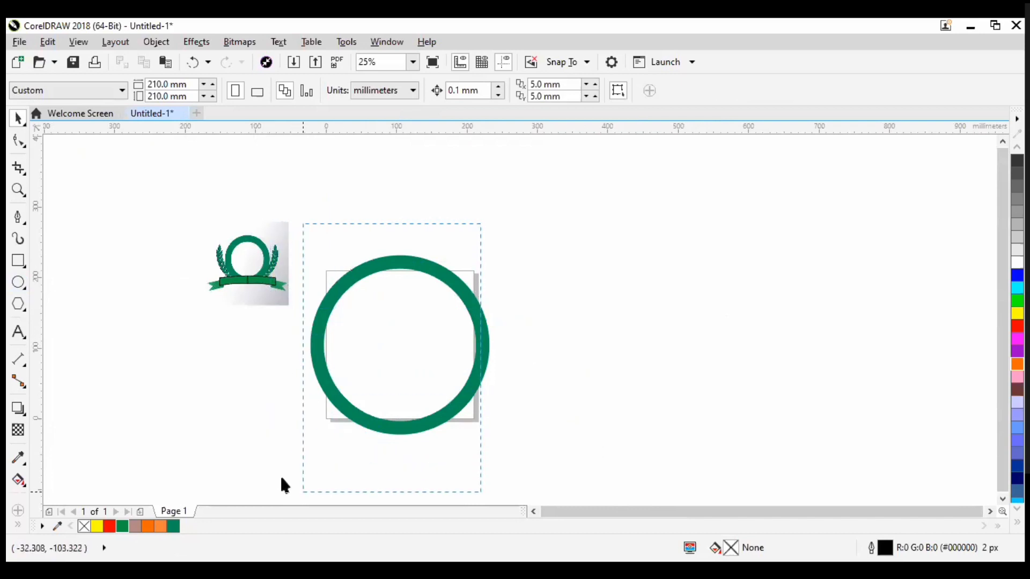
drag(368, 333, 293, 235)
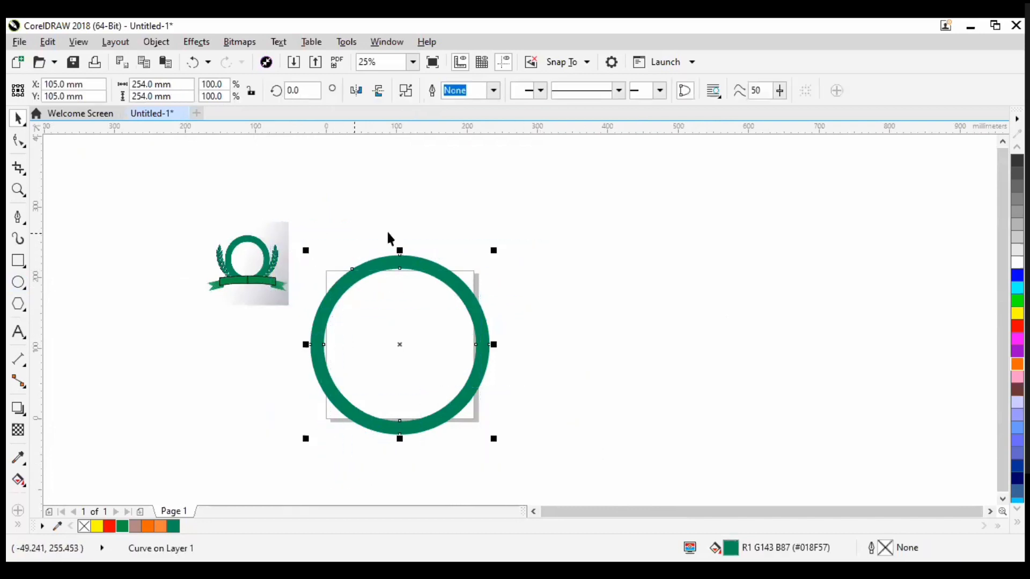
click(492, 307)
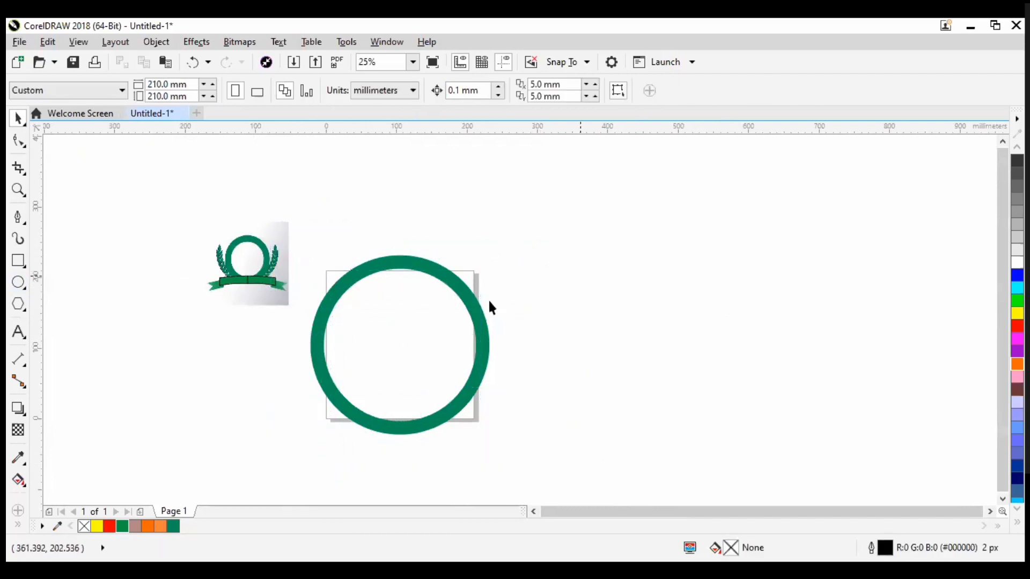
Step: Try moving the green ring toward the lower right of the page, and undo the move
scroll(399, 346, up, 2)
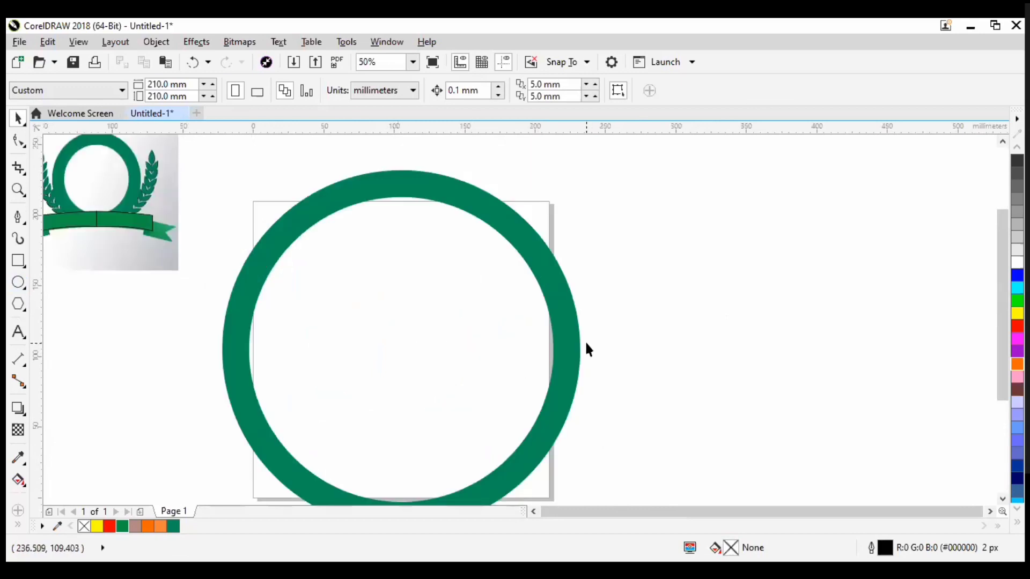
drag(557, 352, 592, 389)
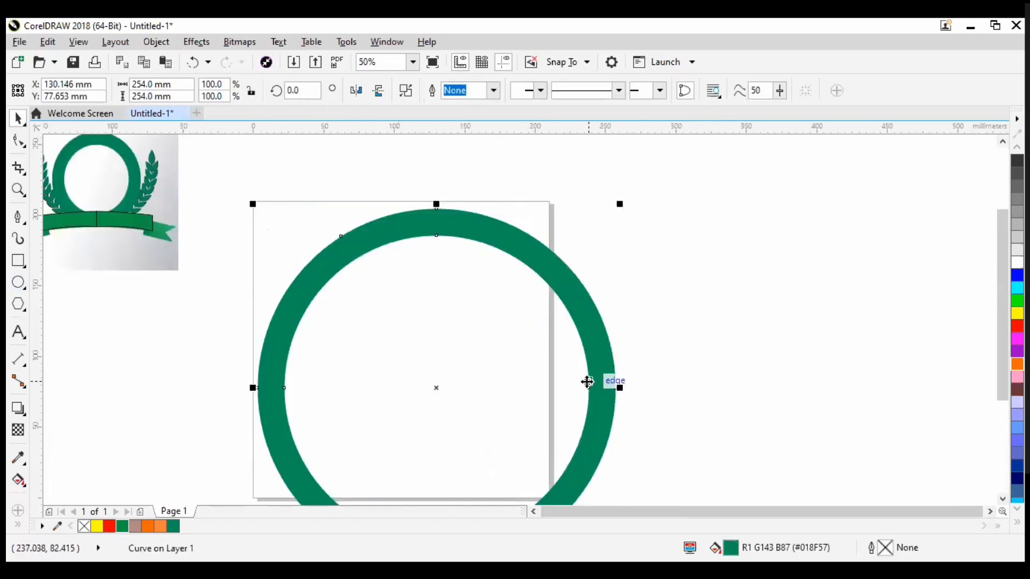
key(ctrl+z)
click(648, 361)
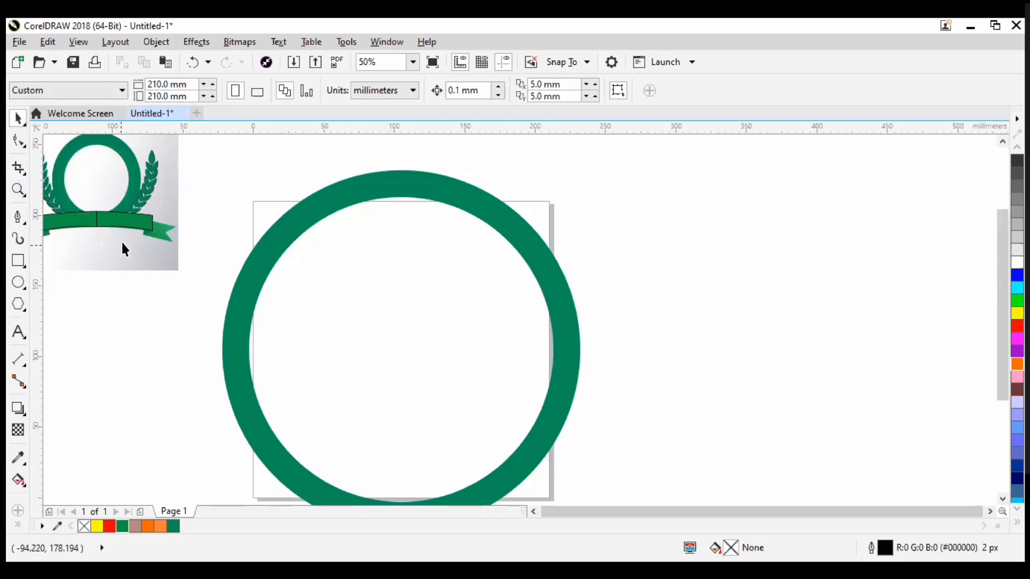
Step: Move the green ring to about X 120.3 mm, Y 118.7 mm and deselect it
scroll(361, 248, up, 1)
scroll(359, 253, down, 1)
scroll(360, 262, down, 1)
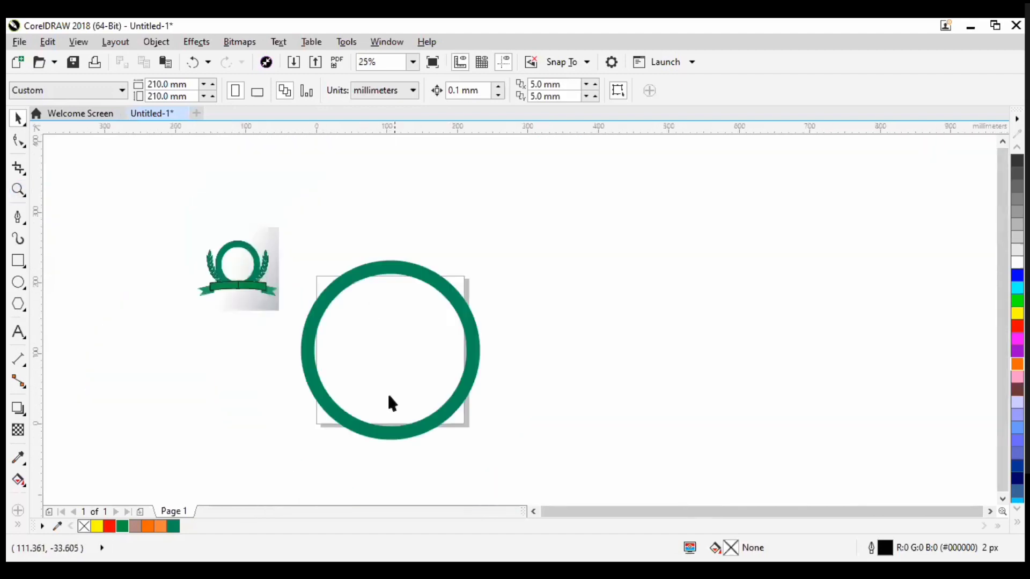
scroll(392, 448, up, 1)
scroll(391, 448, down, 1)
scroll(383, 345, up, 1)
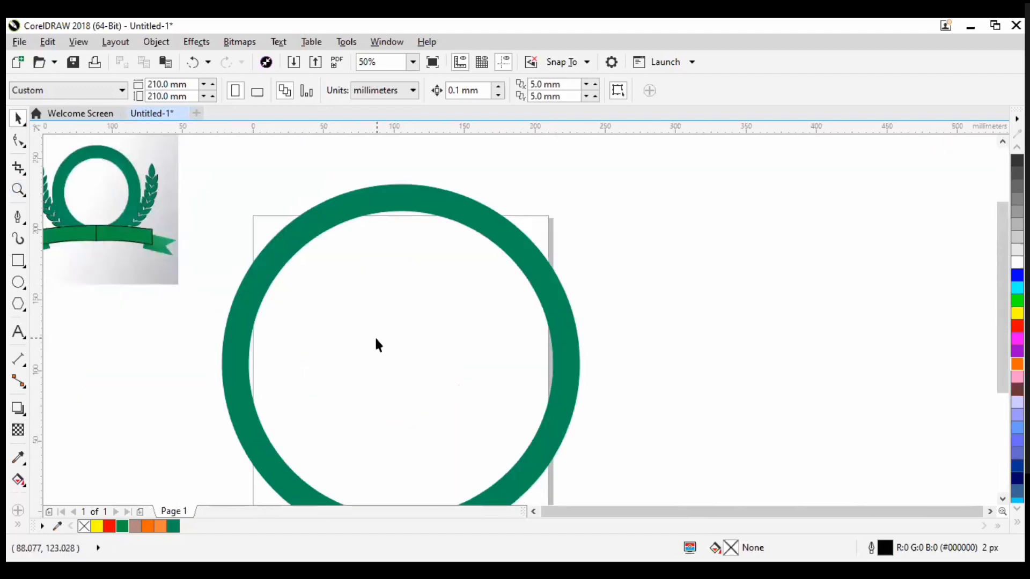
scroll(375, 343, down, 1)
drag(400, 436, 437, 413)
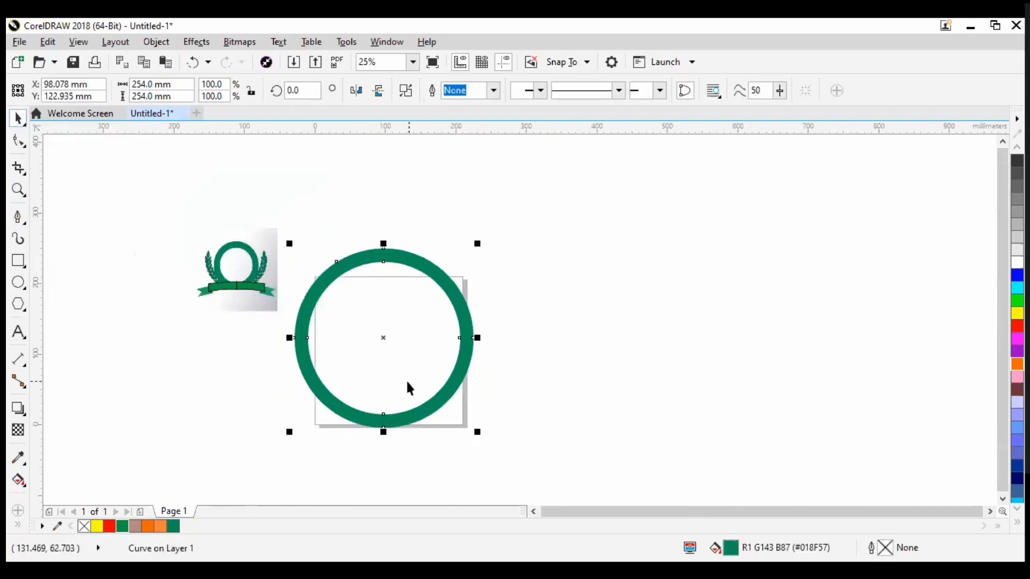
drag(473, 380, 488, 372)
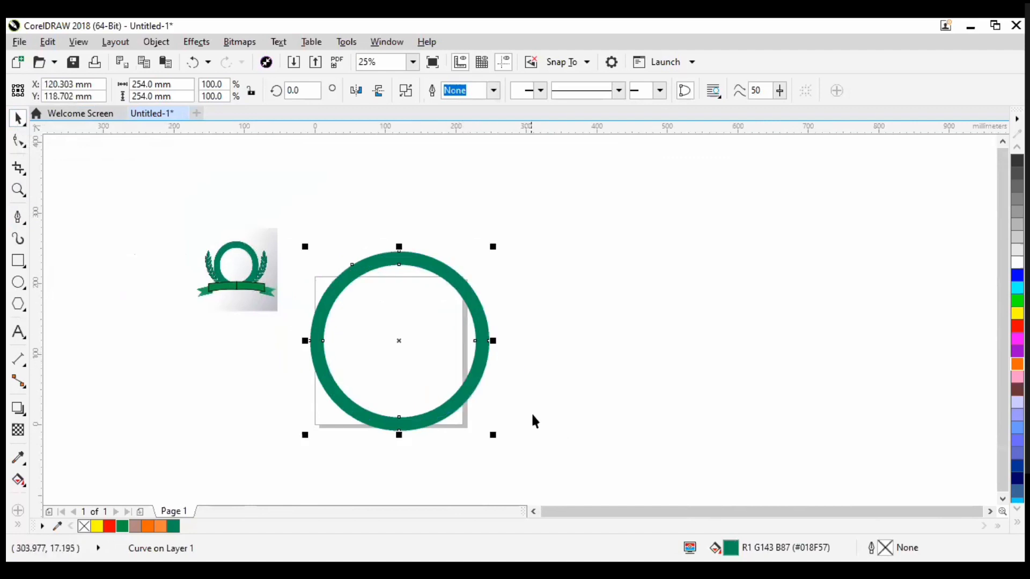
click(501, 414)
click(482, 386)
click(538, 433)
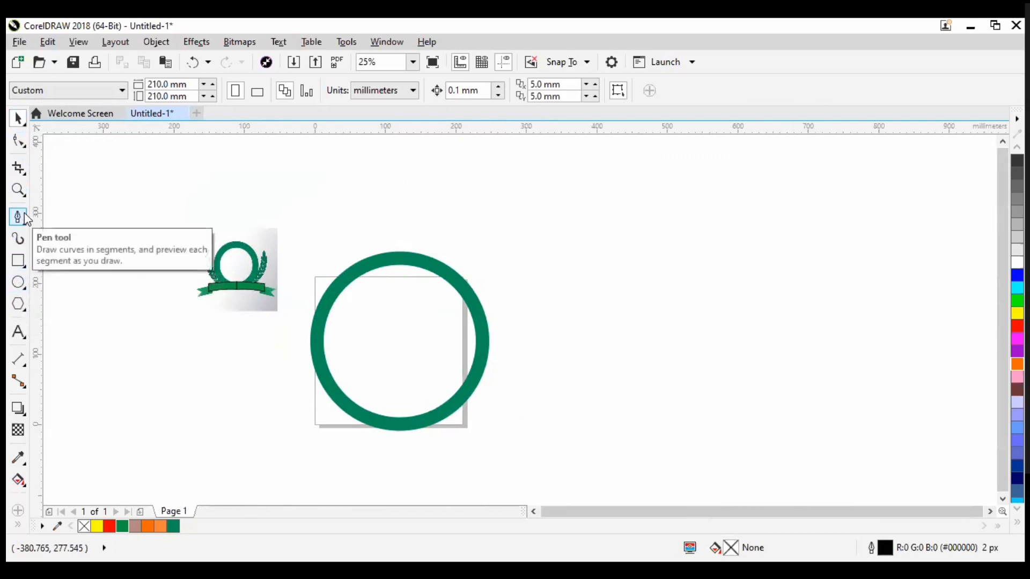
Step: Try a linear transparency fading across the green ring, and remove the transparency
scroll(414, 323, up, 1)
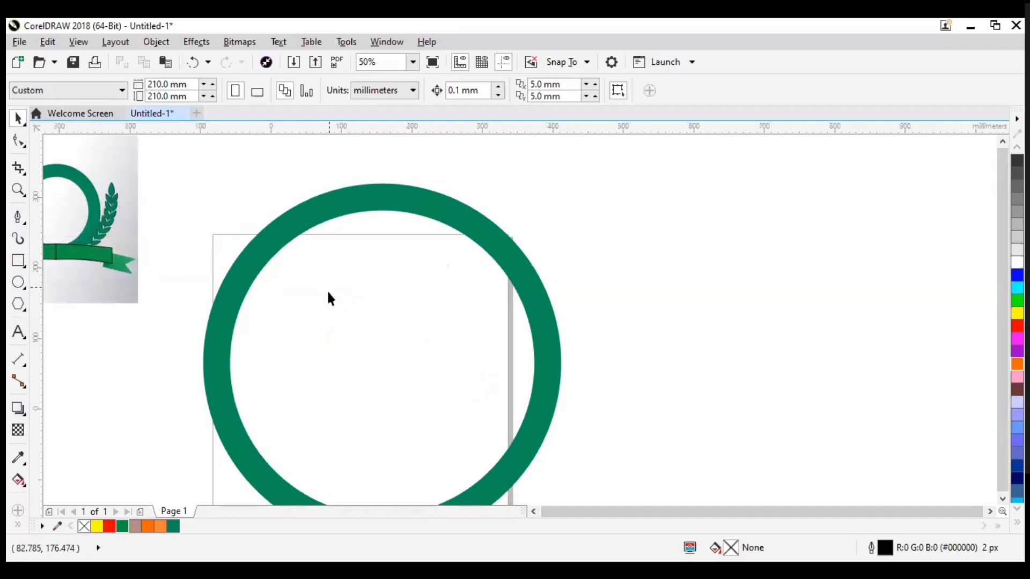
scroll(311, 334, down, 1)
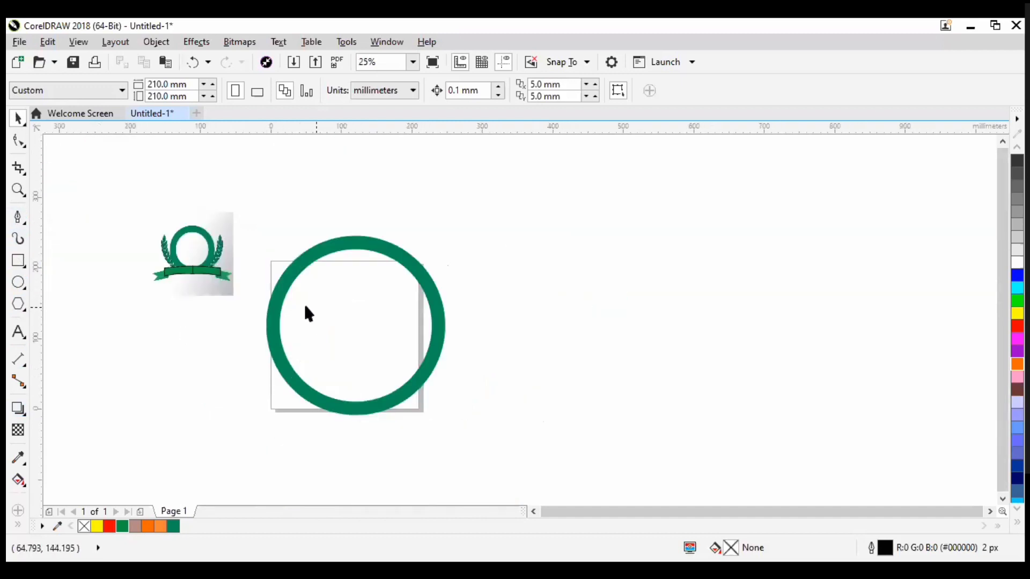
click(279, 315)
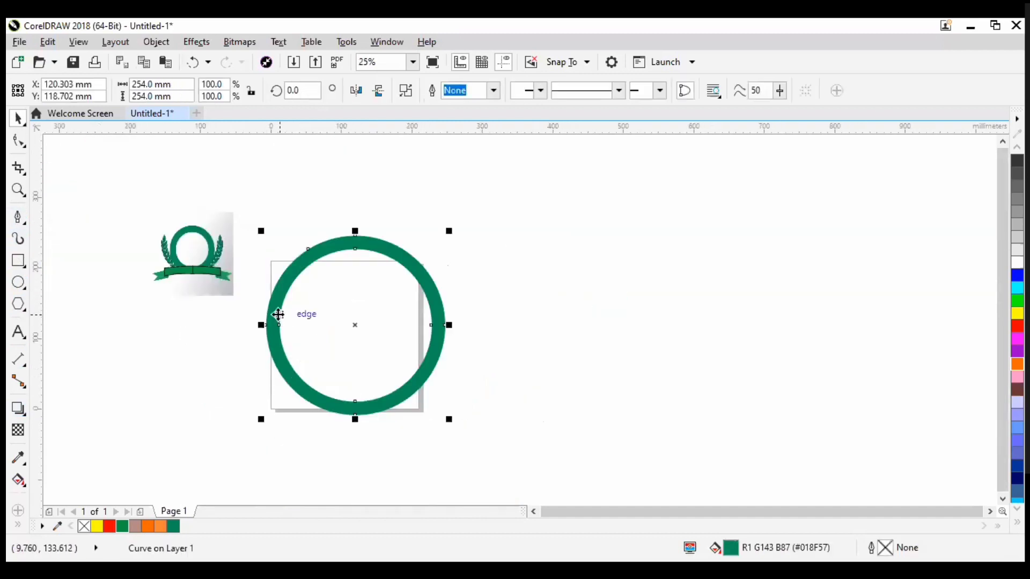
click(17, 408)
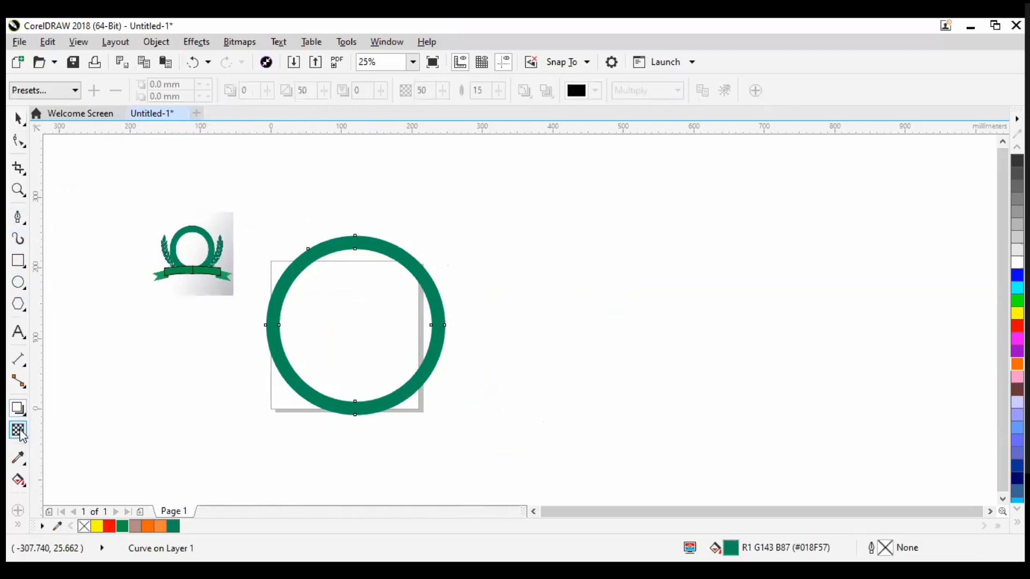
click(18, 431)
drag(301, 379, 485, 361)
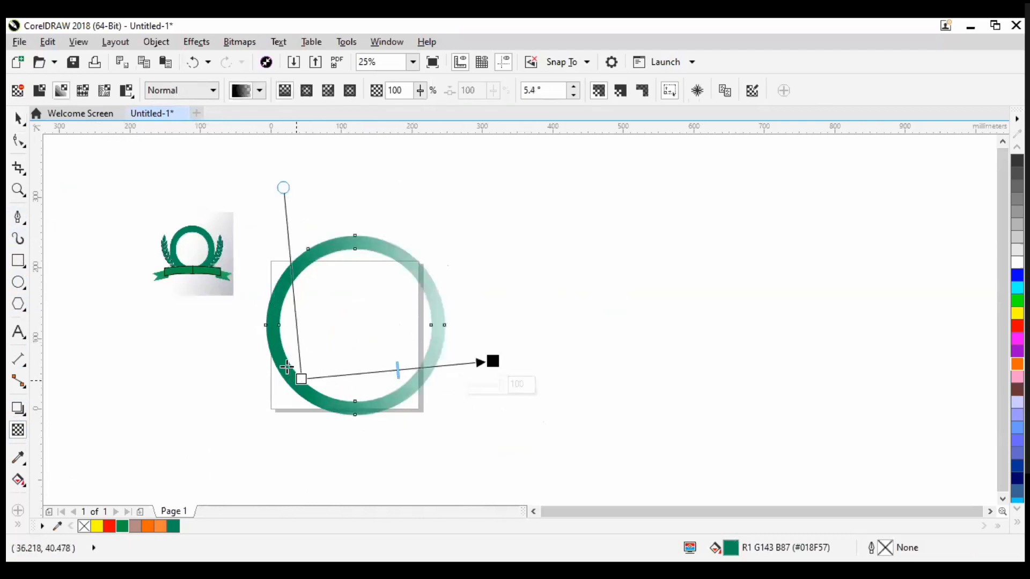
drag(299, 378, 280, 354)
drag(226, 334, 391, 337)
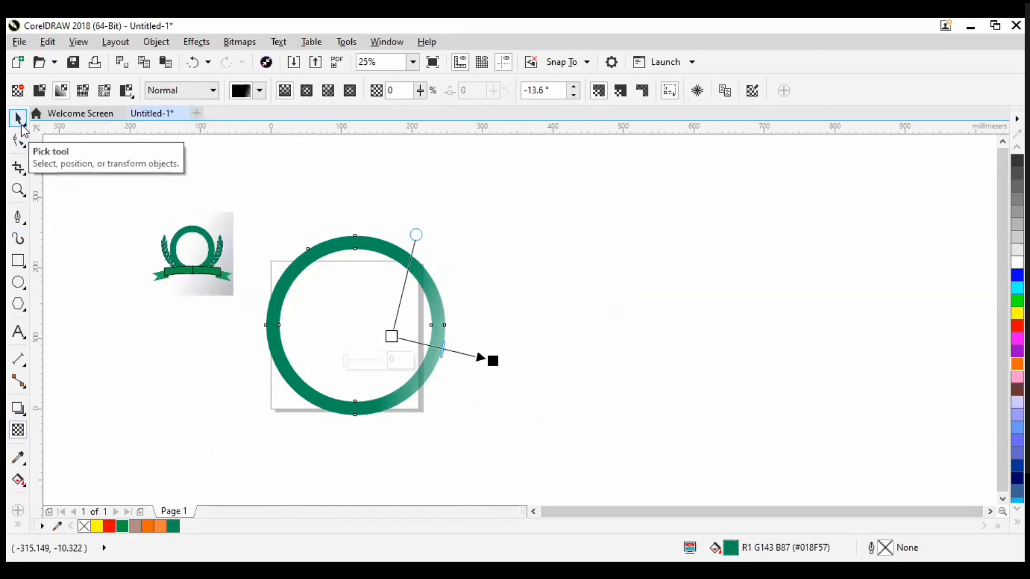
click(20, 93)
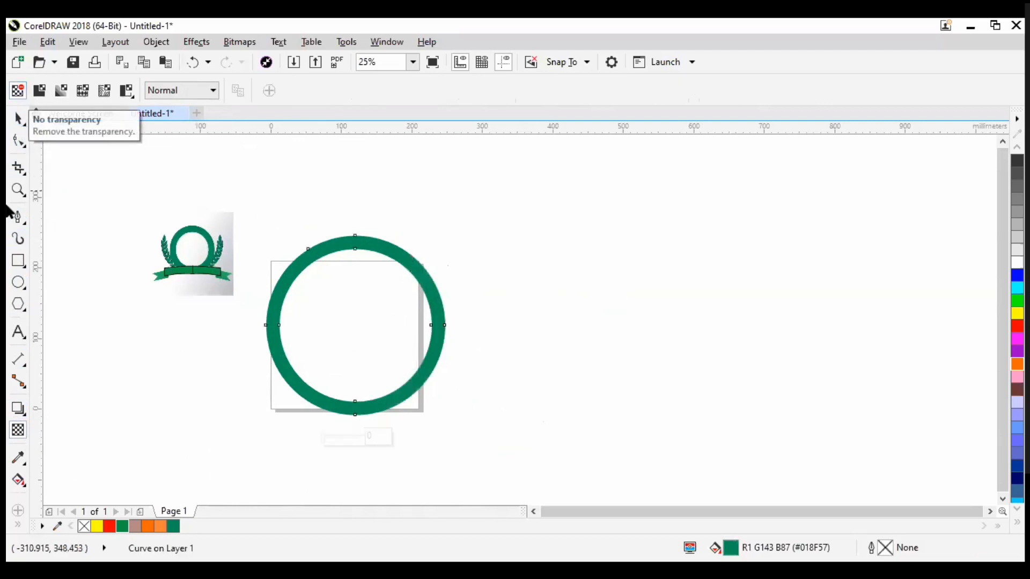
click(18, 118)
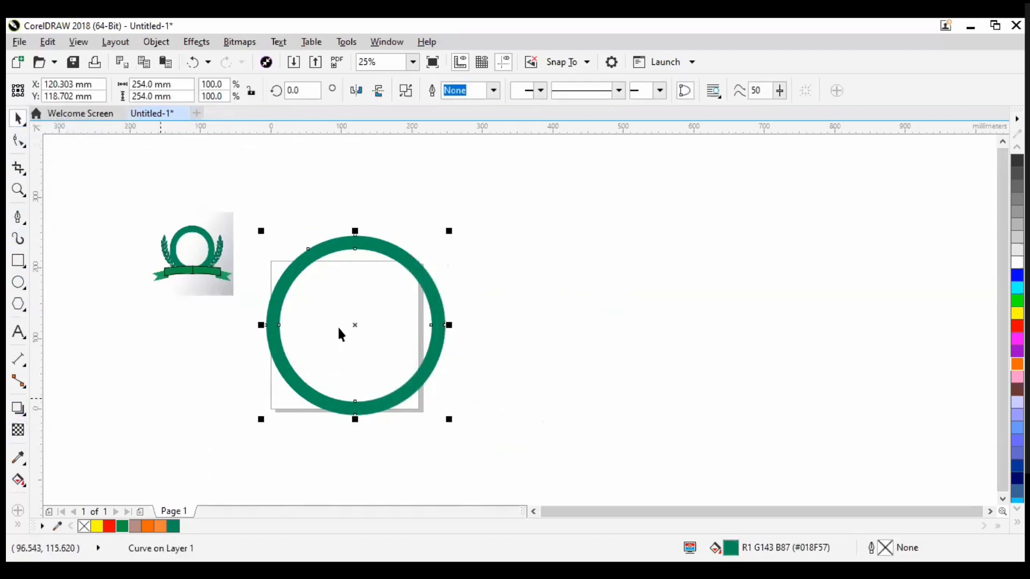
scroll(152, 401, up, 2)
click(20, 410)
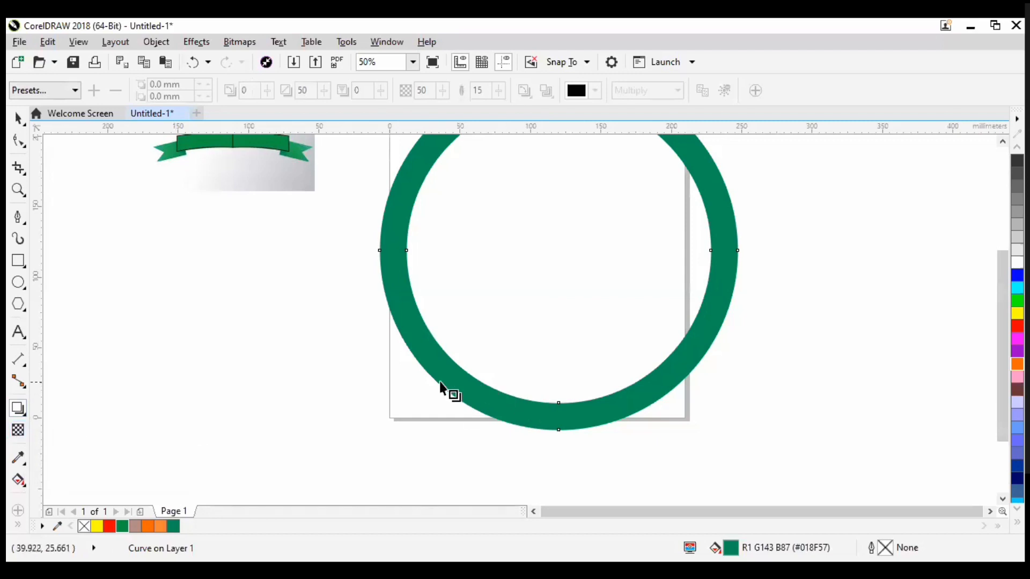
scroll(450, 395, down, 2)
scroll(518, 298, up, 2)
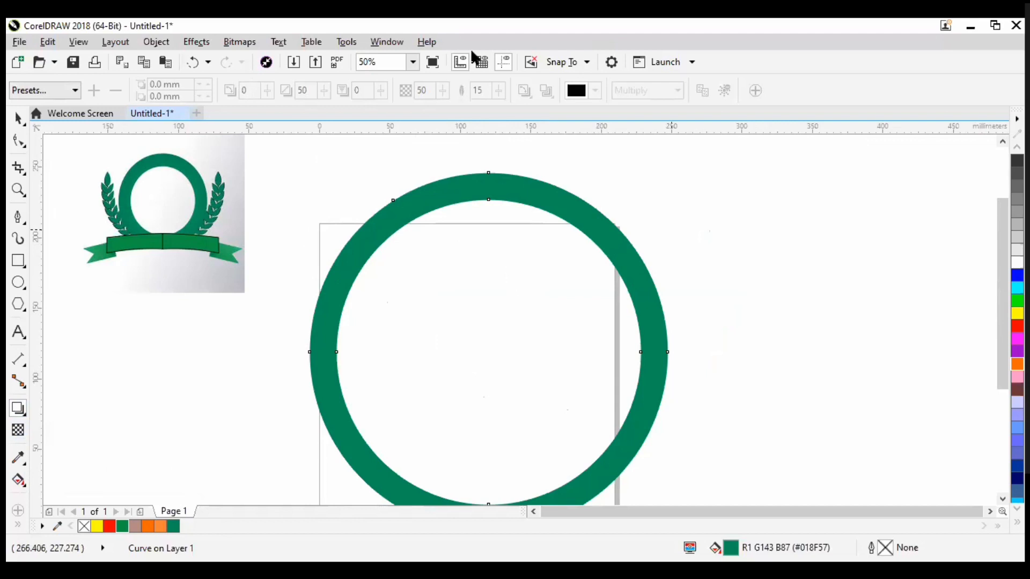
Step: Delete the large green ring from the page
click(16, 120)
scroll(416, 242, down, 1)
key(Delete)
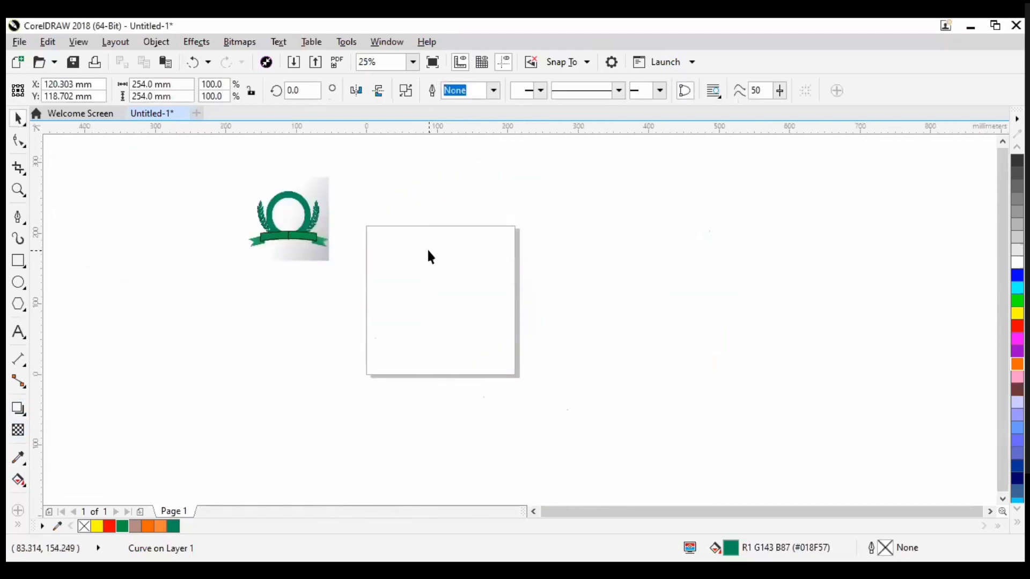
Step: Draw a circle about 332.3 mm in diameter and centre it on the page
click(429, 257)
click(18, 282)
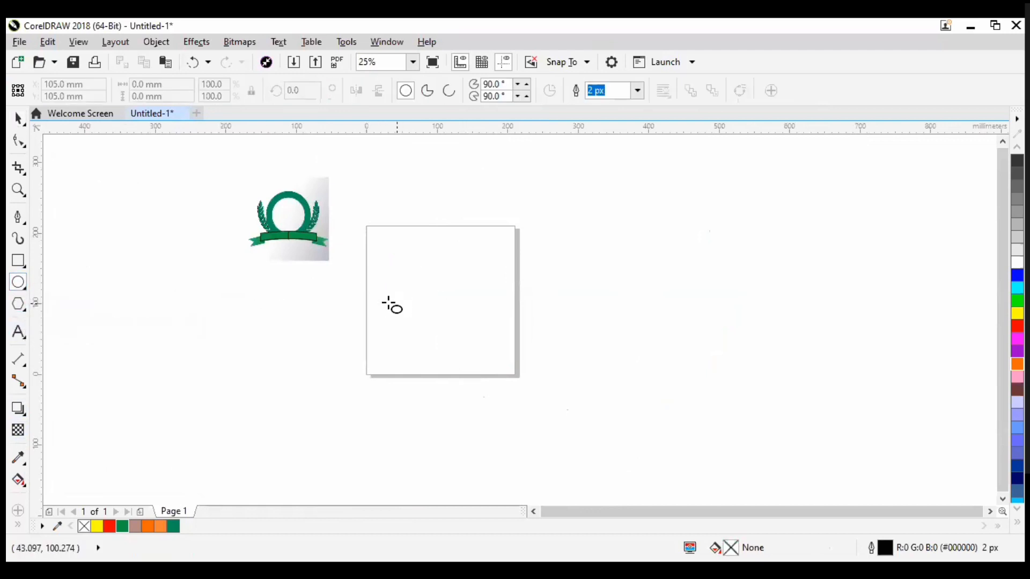
mouse_move(381, 270)
mouse_down()
mouse_move(531, 376)
mouse_move(579, 424)
mouse_move(597, 415)
mouse_move(614, 434)
mouse_move(585, 438)
mouse_up()
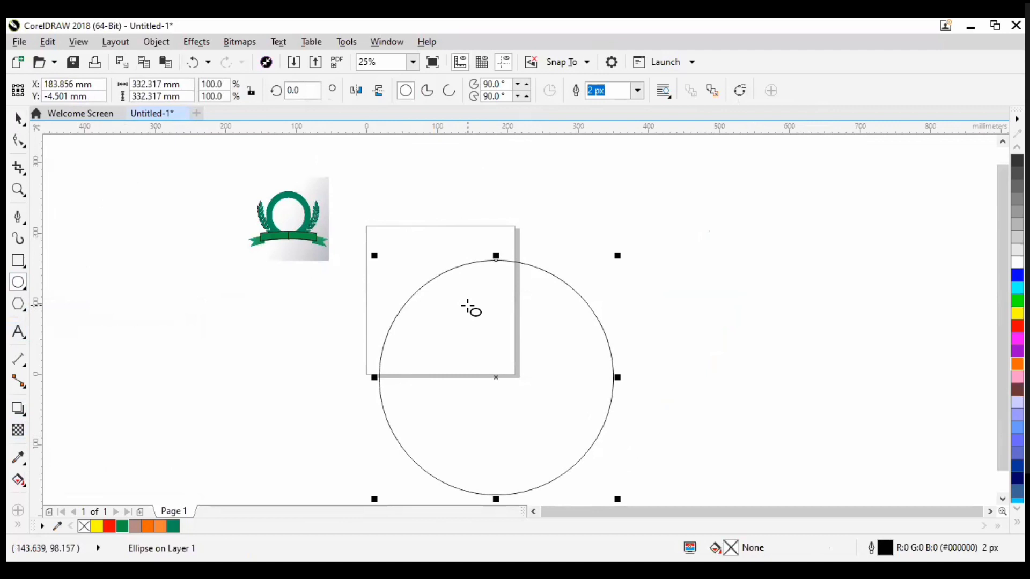
key(p)
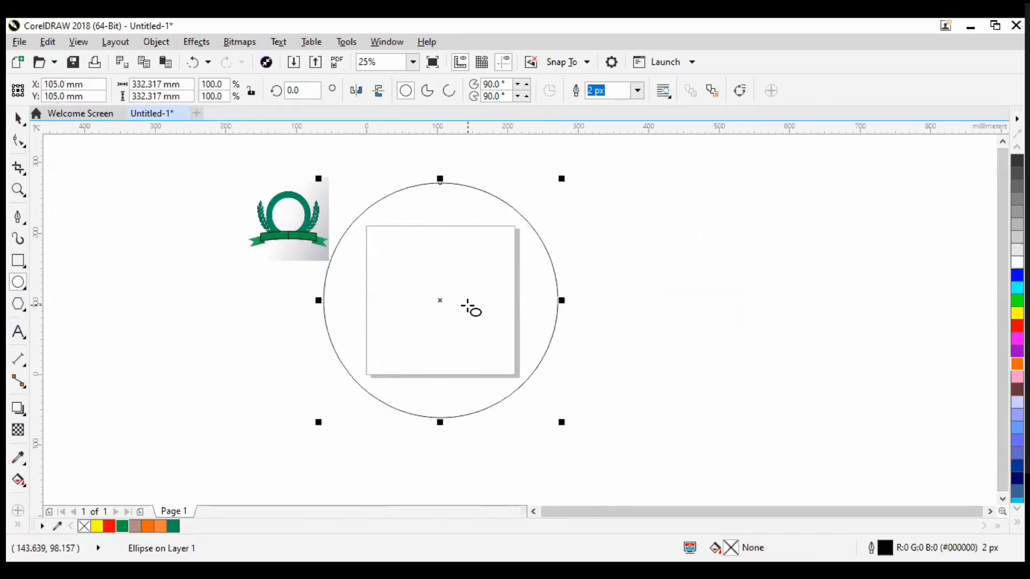
Step: Move the reference emblem image further away from the large circle, clear of its outline
click(18, 118)
drag(283, 220, 204, 225)
Step: Duplicate the large circle, scale the copy to about 292.1 mm, and centre it inside the original at X 105 mm, Y 105 mm
click(426, 256)
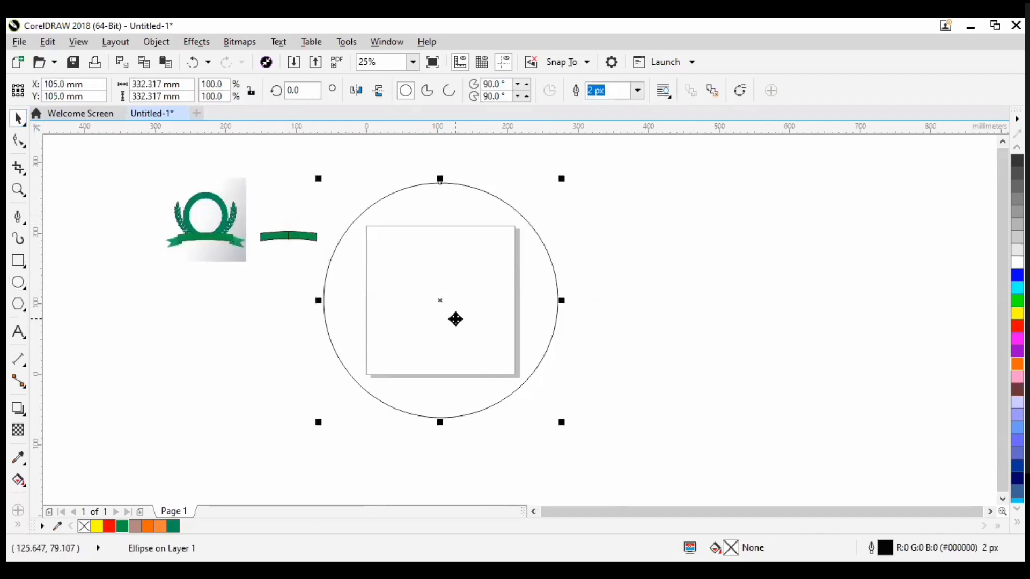
key(ctrl+d)
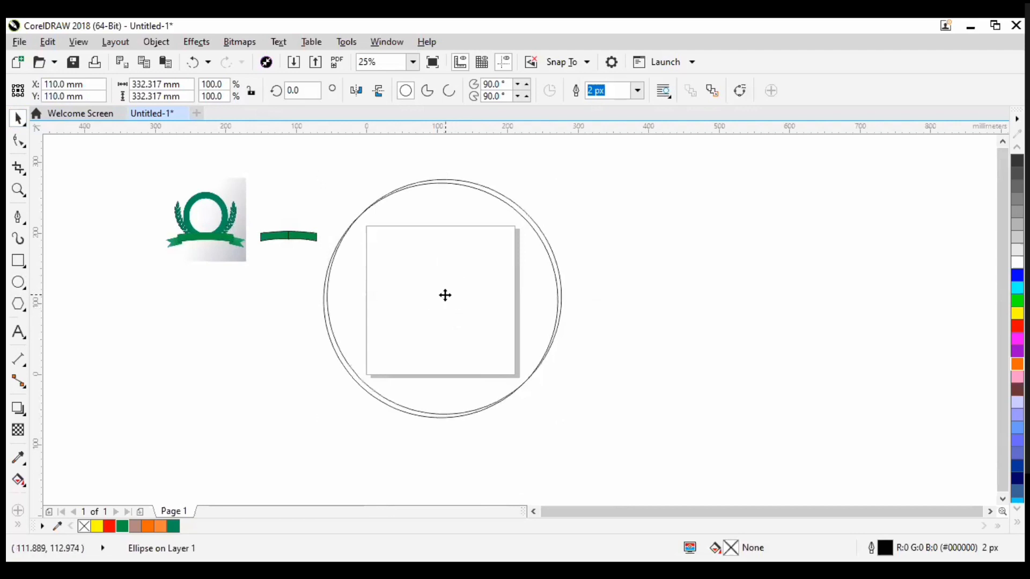
drag(445, 295, 616, 304)
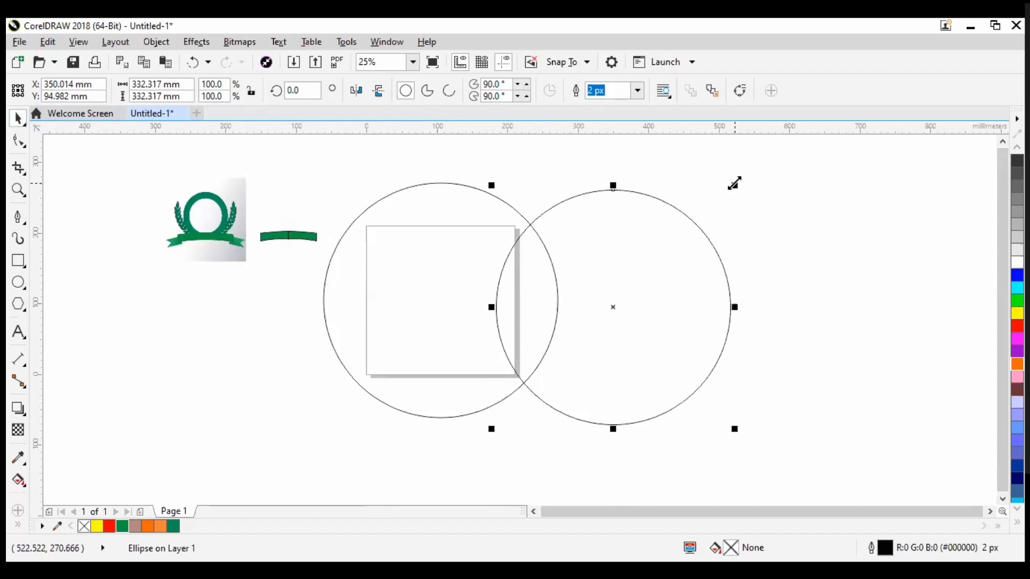
drag(734, 183, 814, 204)
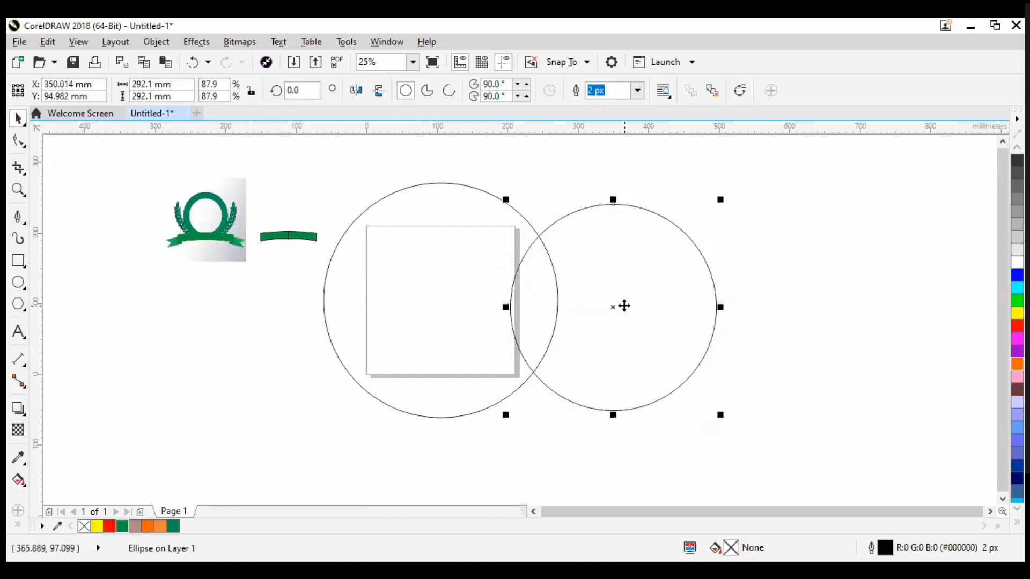
drag(613, 310, 441, 300)
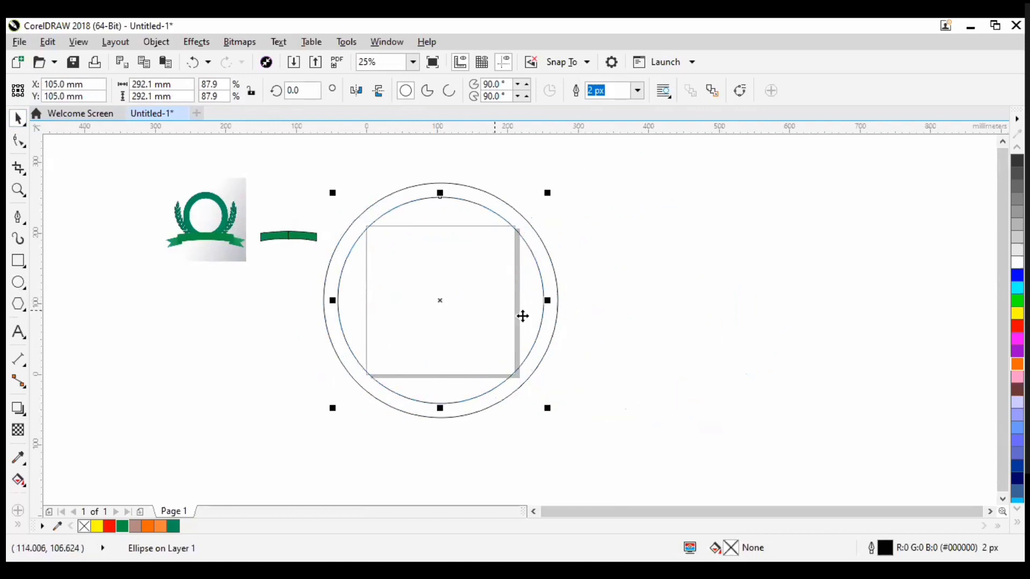
Step: Examine the ring thickness in the reference emblem and compare it with the two concentric circles
scroll(546, 295, down, 2)
scroll(545, 292, up, 3)
scroll(562, 352, down, 2)
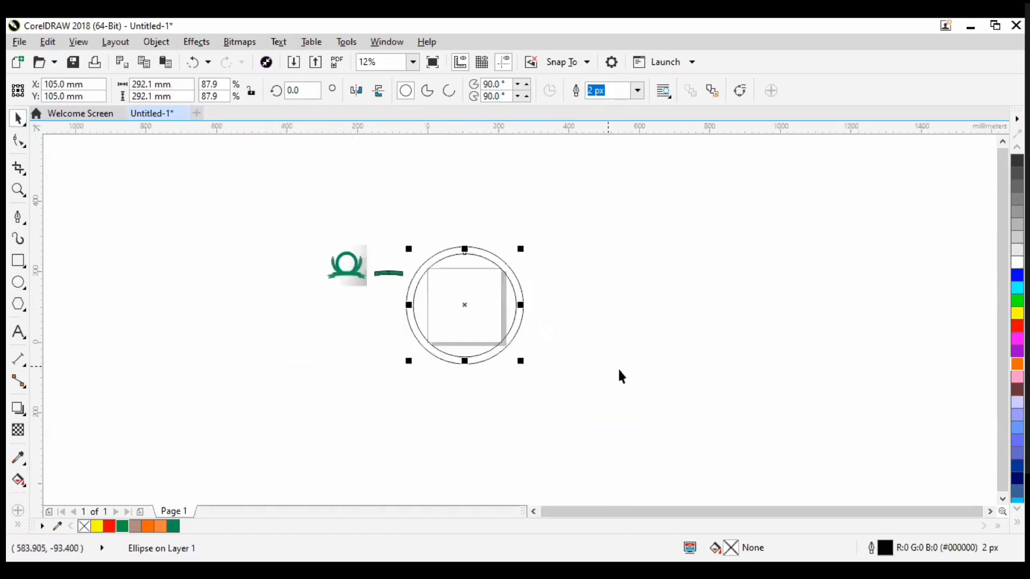
scroll(621, 375, up, 2)
click(242, 223)
scroll(202, 214, up, 4)
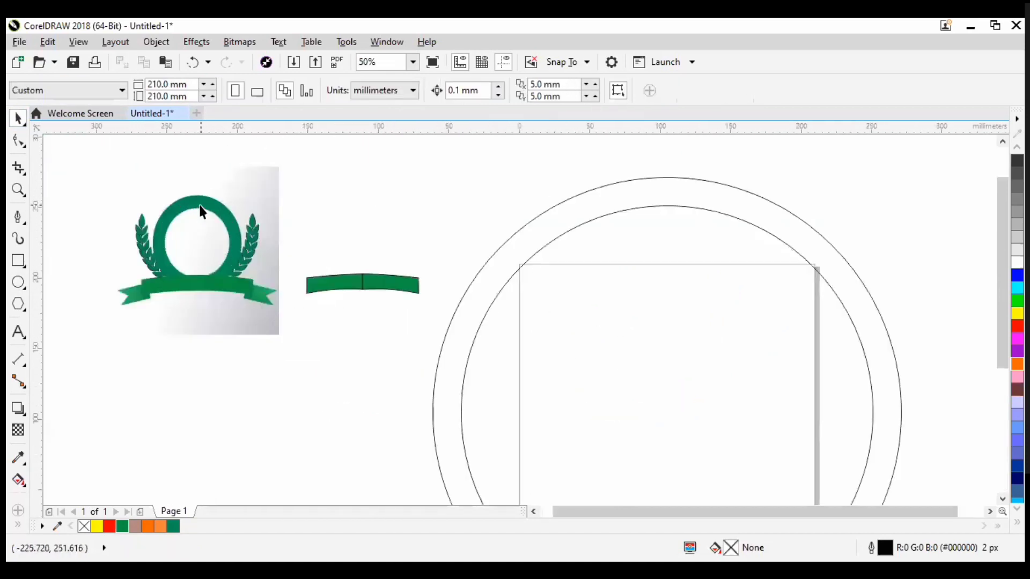
scroll(203, 211, down, 2)
scroll(366, 248, down, 1)
scroll(429, 277, up, 1)
scroll(362, 278, down, 1)
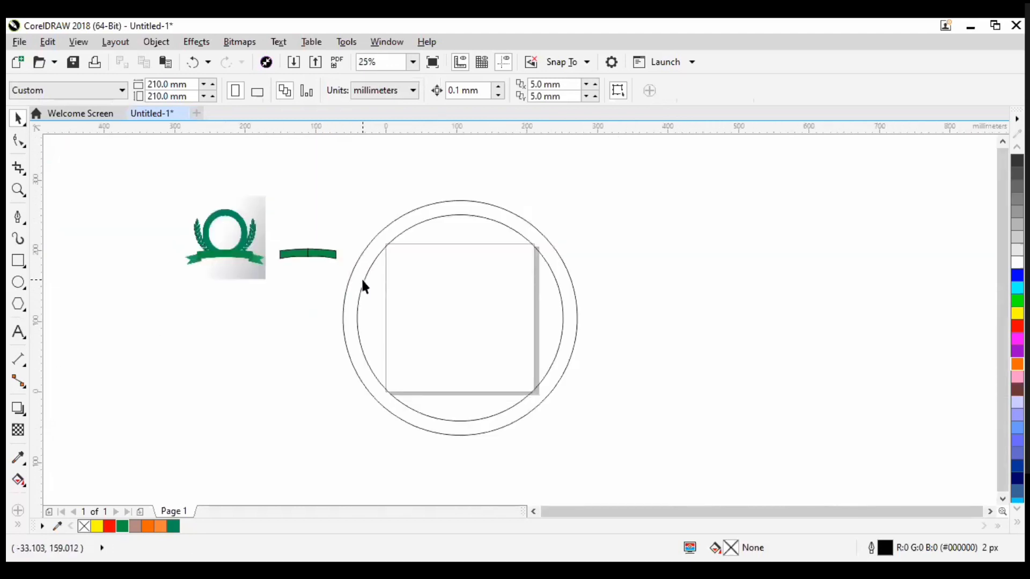
Step: Scale the inner circle about its centre to about 264.7 mm in diameter and deselect it
click(448, 293)
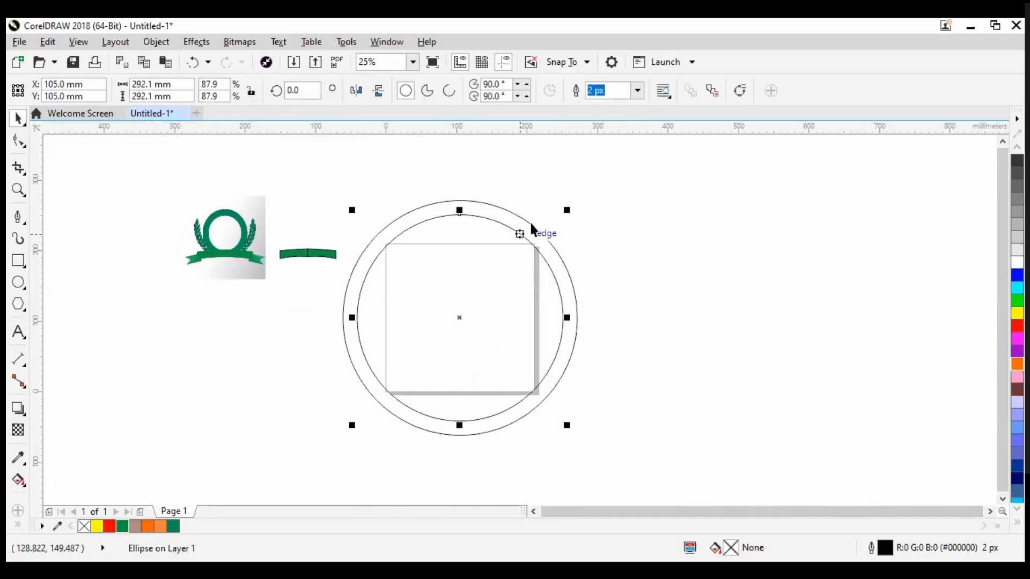
drag(568, 210, 561, 217)
scroll(534, 365, up, 1)
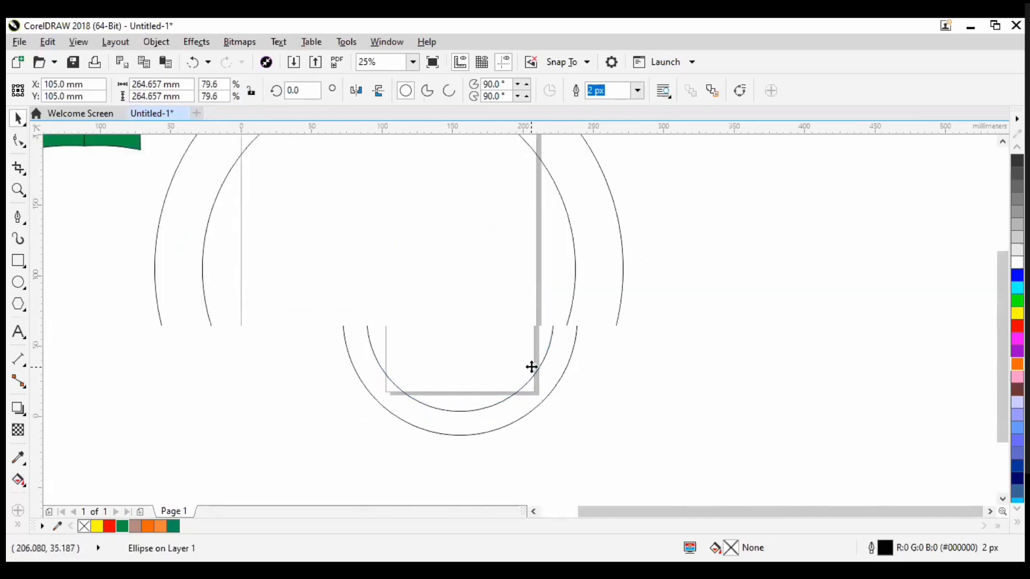
scroll(492, 345, down, 1)
click(476, 333)
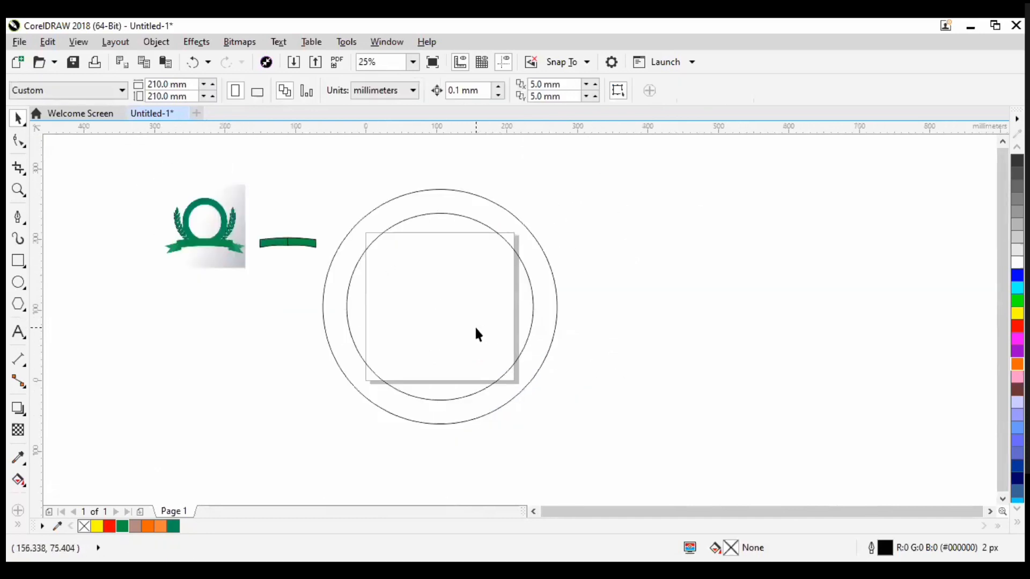
Step: Fill the inner circle with white and the outer circle with the green R1 G143 B87
click(487, 375)
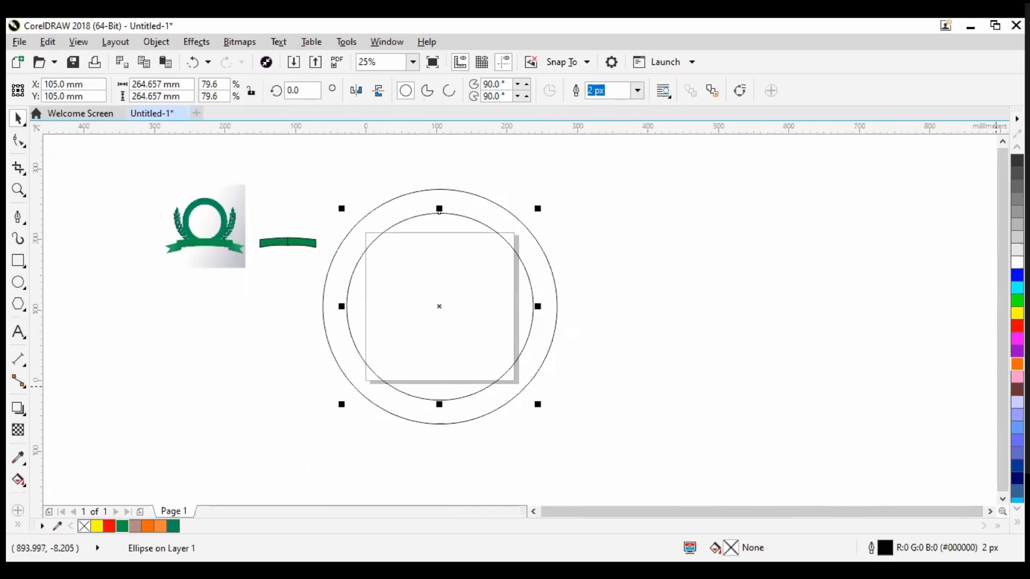
click(1017, 262)
click(709, 317)
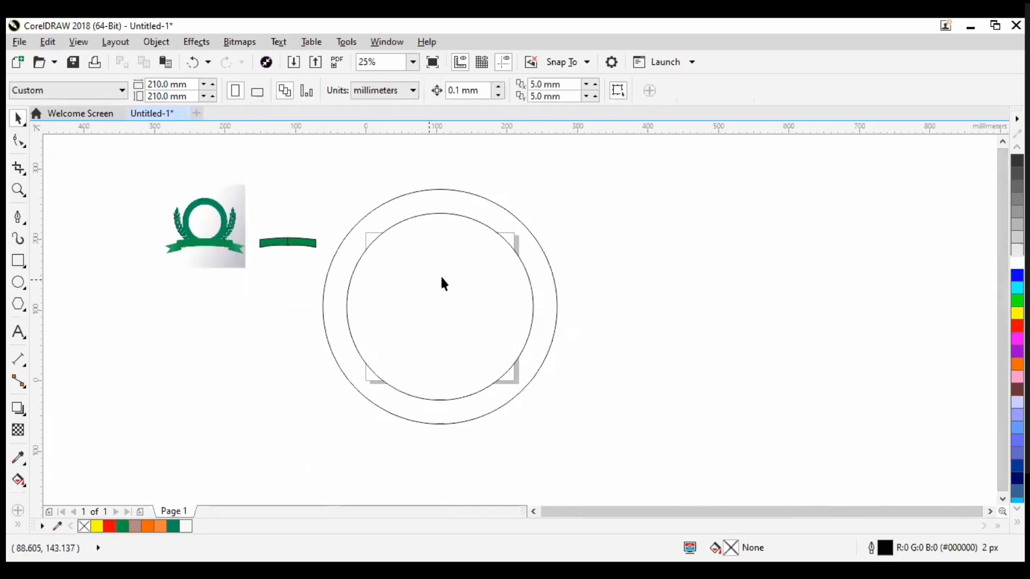
click(523, 257)
click(174, 527)
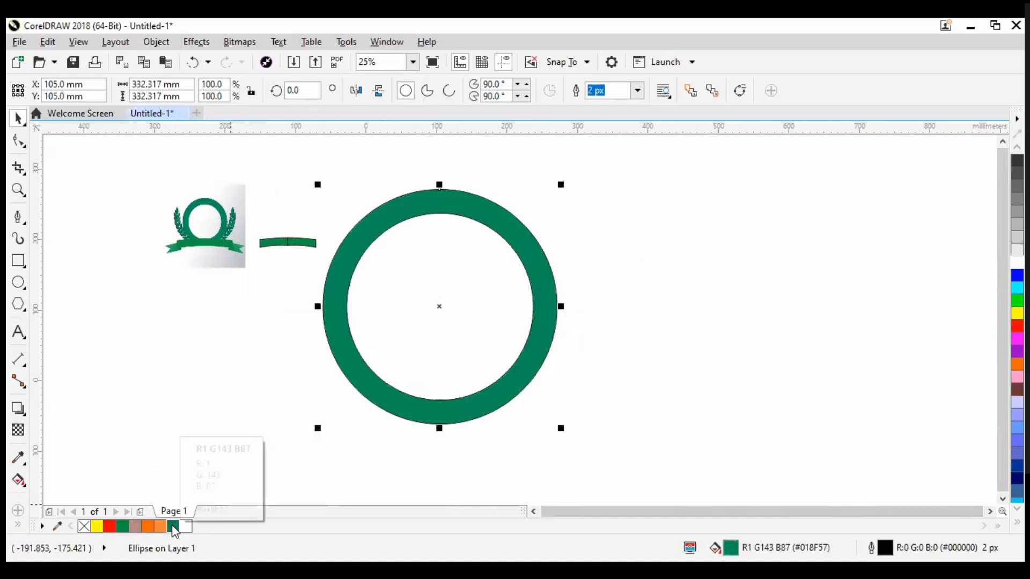
Step: Try moving the white inner circle aside to about X 214.5 mm, Y 101.9 mm, and undo the move
click(443, 307)
click(674, 306)
drag(441, 315, 518, 311)
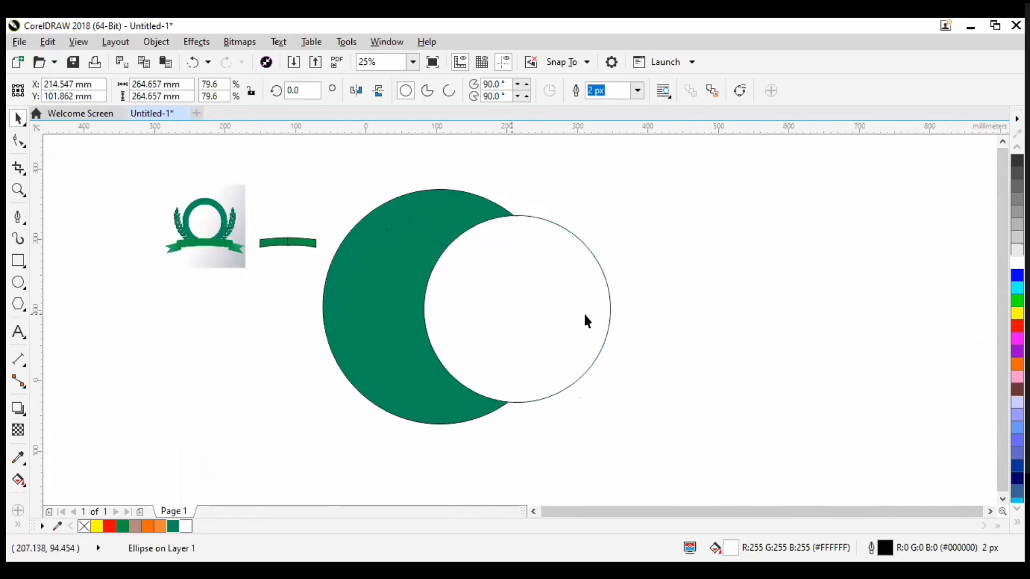
key(ctrl+z)
key(ctrl+shift+z)
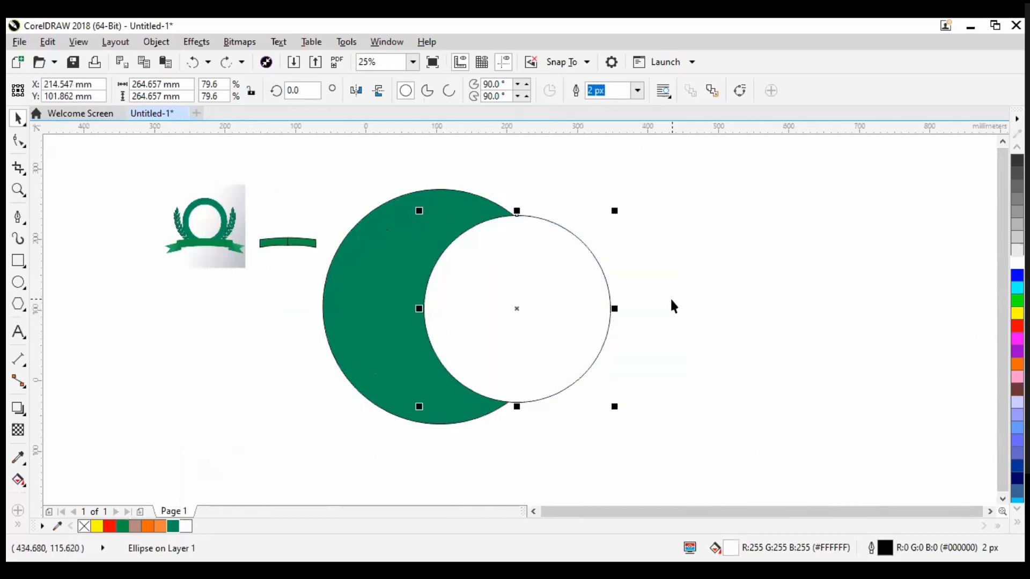
key(ctrl+z)
key(ctrl+z)
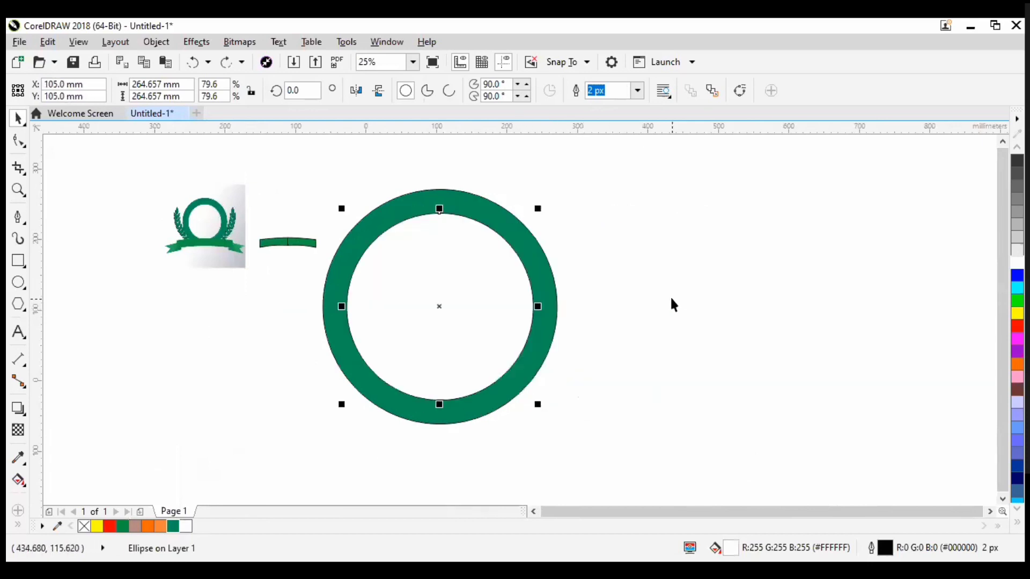
click(579, 297)
click(437, 315)
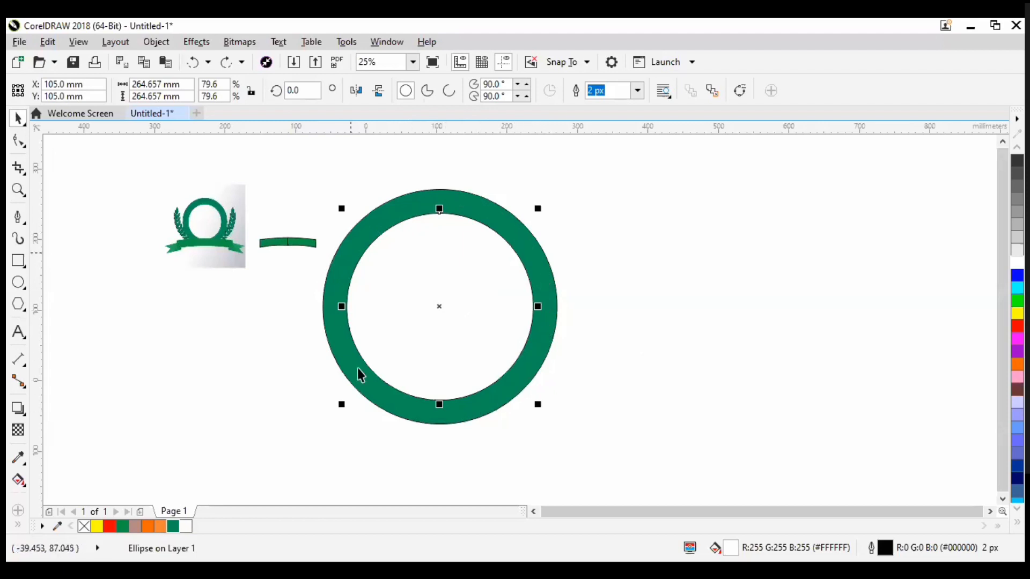
click(596, 259)
scroll(386, 275, up, 1)
scroll(346, 304, down, 1)
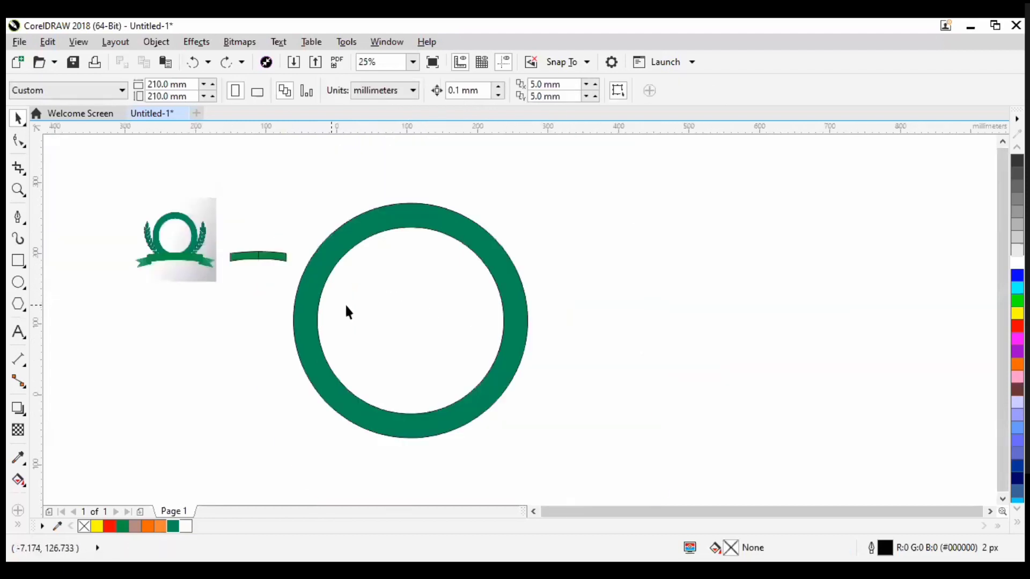
Step: Fill the inner circle with yellow (#FFFF00) and deselect it
click(440, 319)
key(ctrl+z)
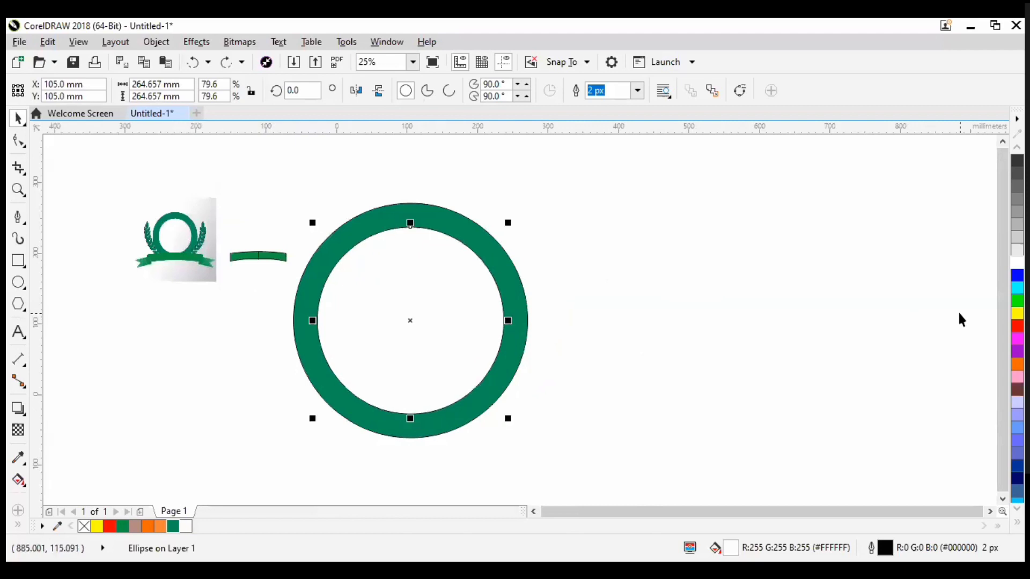
click(1018, 312)
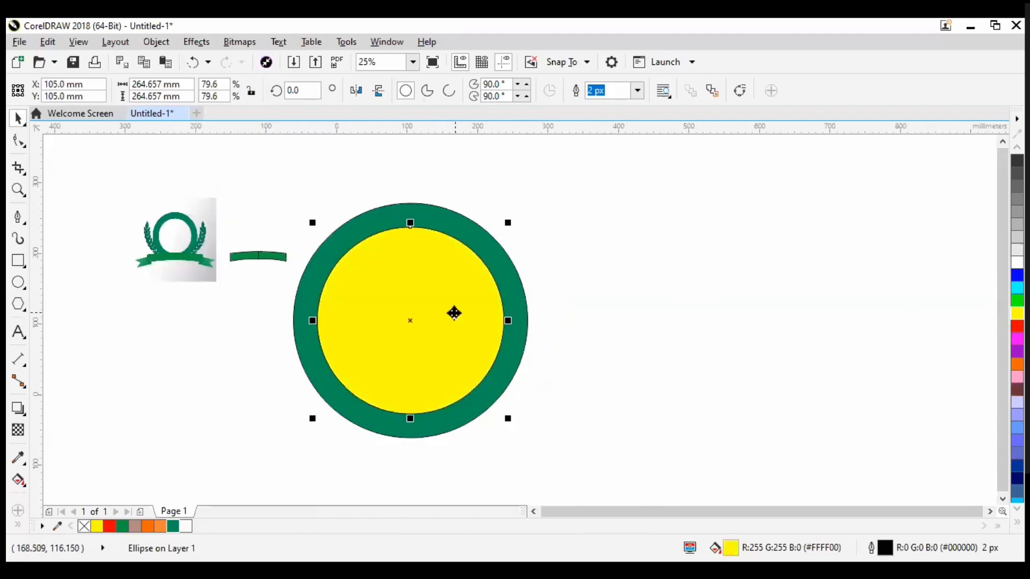
click(89, 297)
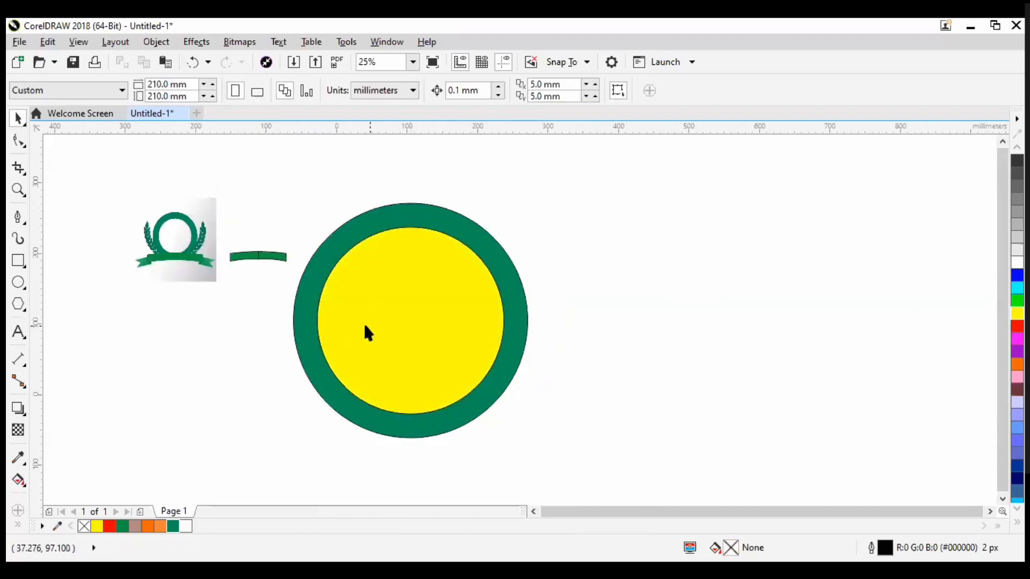
click(492, 324)
scroll(476, 324, up, 1)
scroll(390, 328, down, 1)
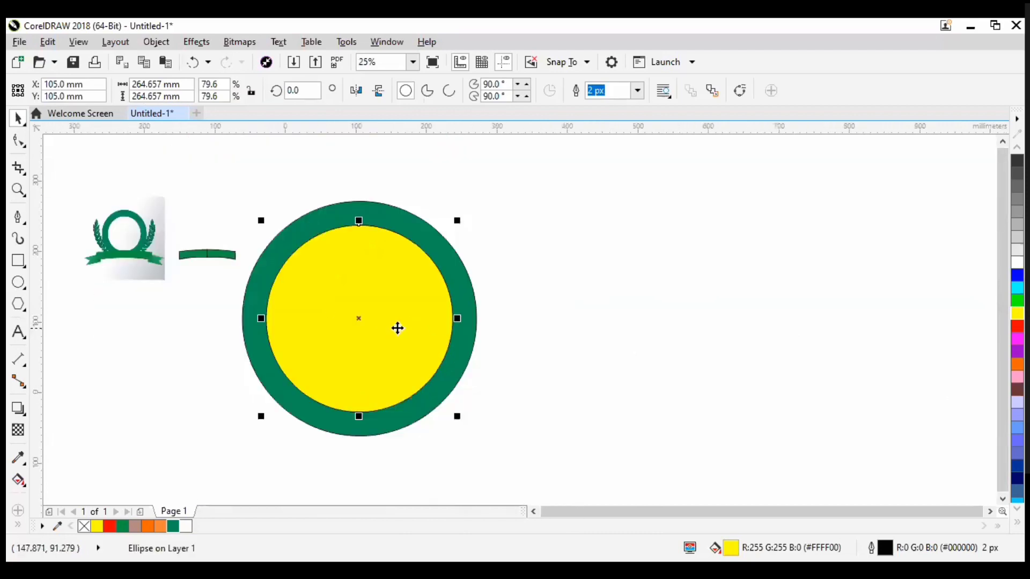
scroll(395, 327, up, 1)
scroll(315, 322, down, 1)
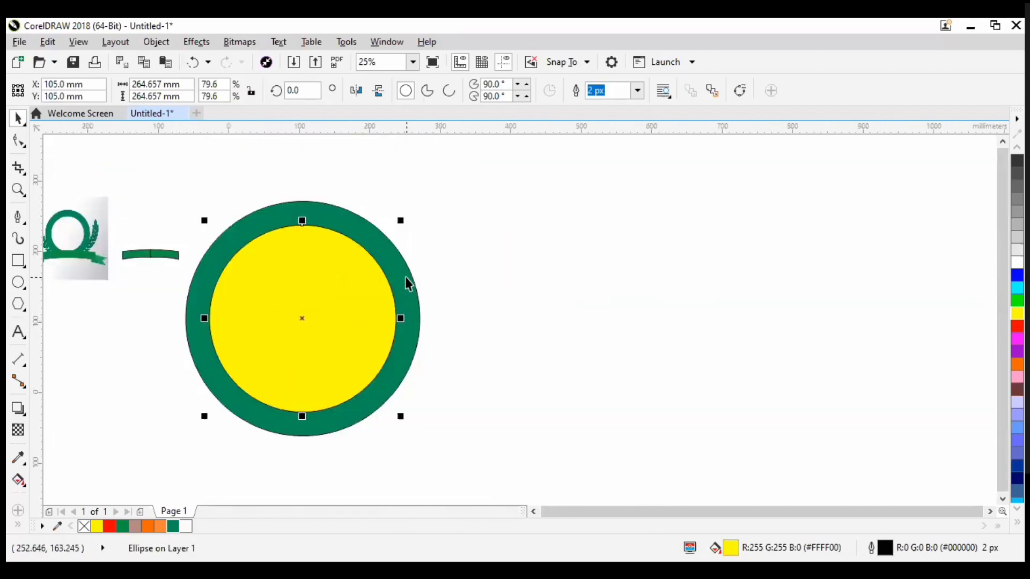
scroll(411, 279, up, 1)
scroll(429, 367, down, 1)
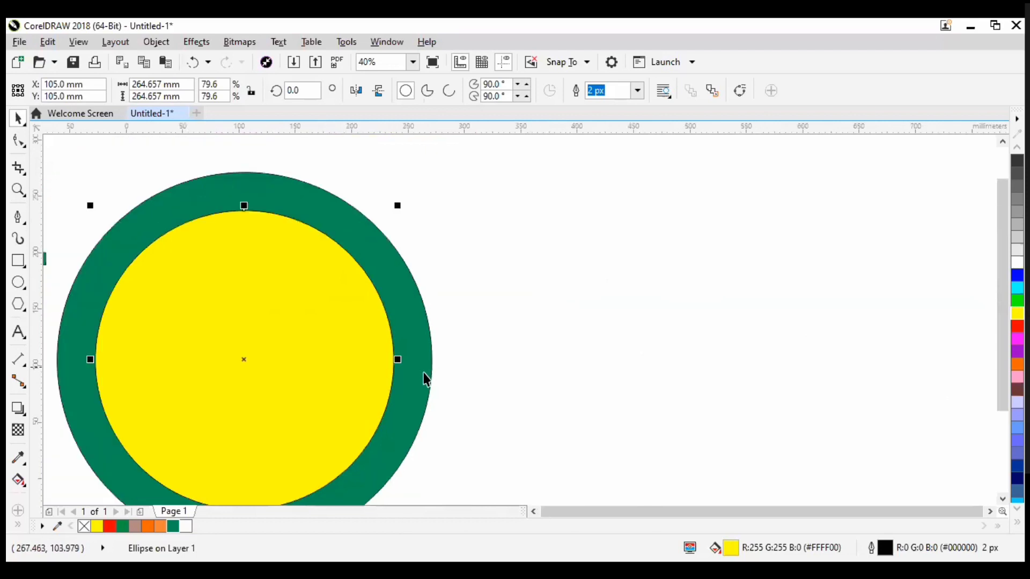
shift+click(424, 368)
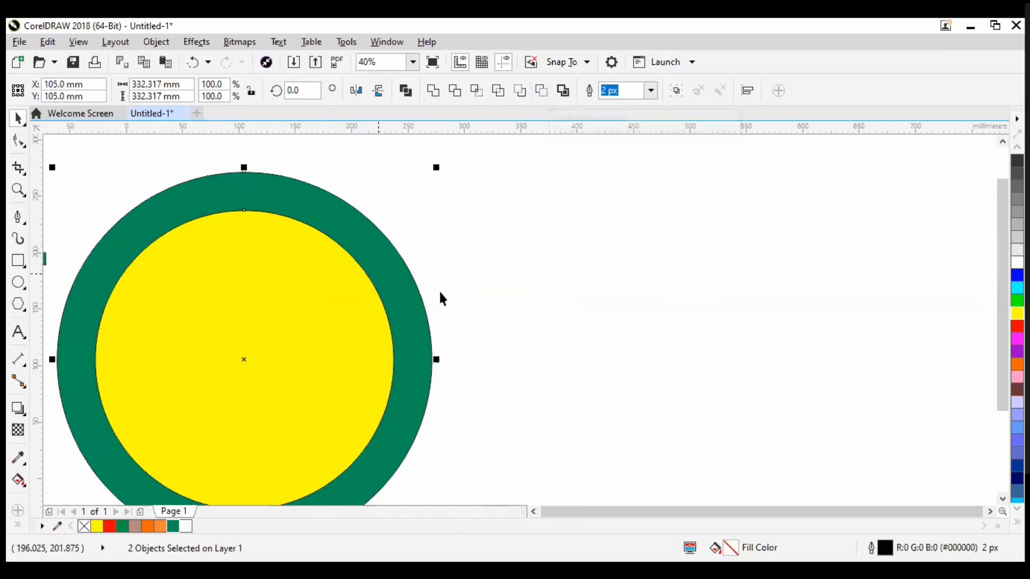
Step: Cut the yellow inner circle out of the green outer circle with Back Minus Front to form a hollow ring, and deselect it
scroll(439, 290, down, 3)
click(324, 347)
scroll(374, 346, up, 3)
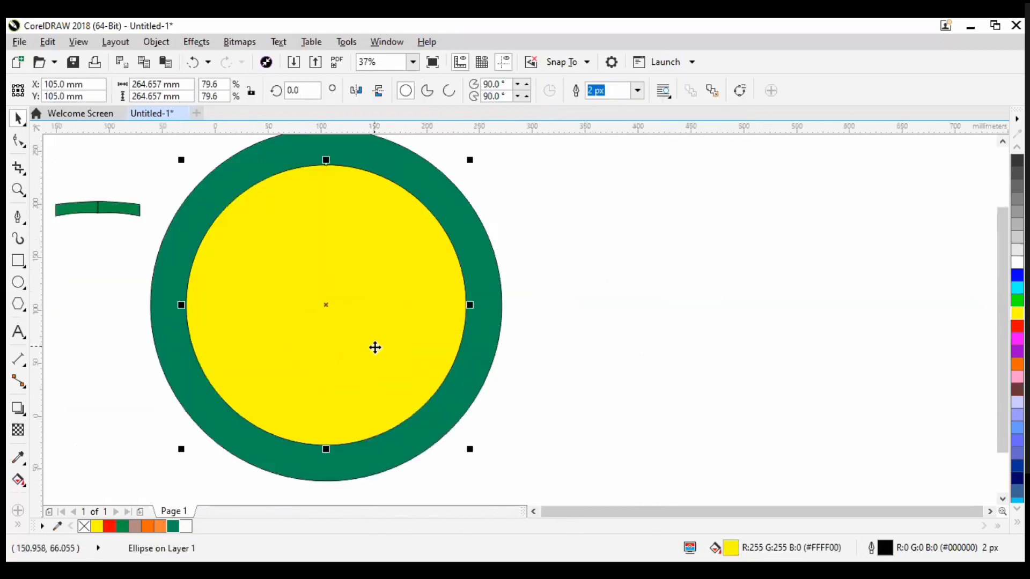
shift+click(495, 290)
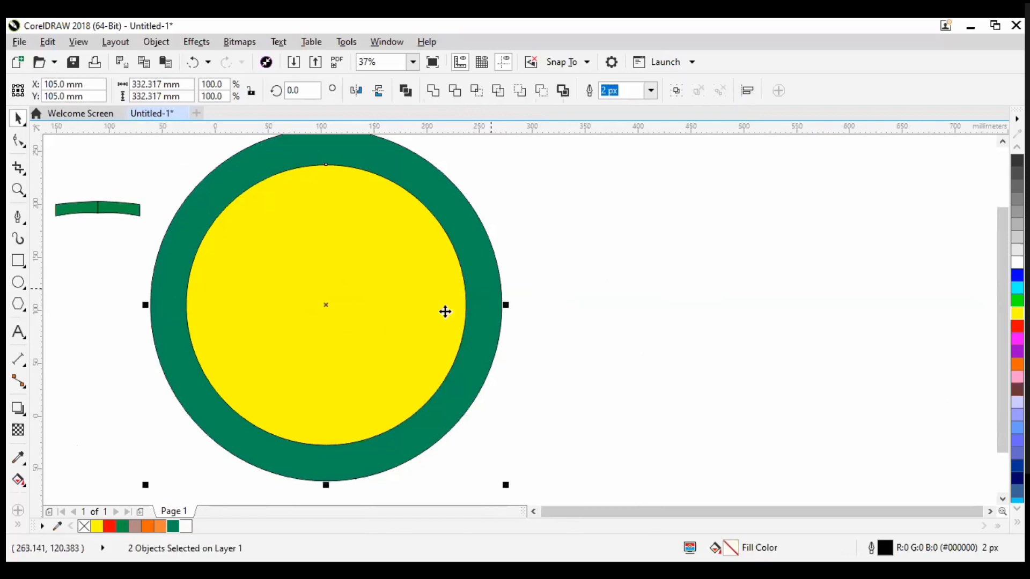
click(543, 93)
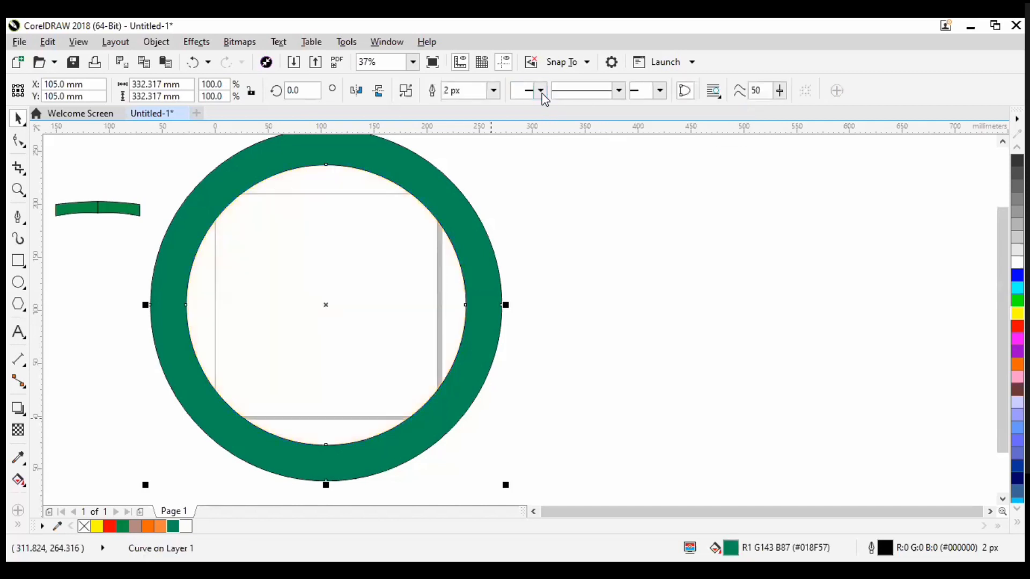
click(579, 346)
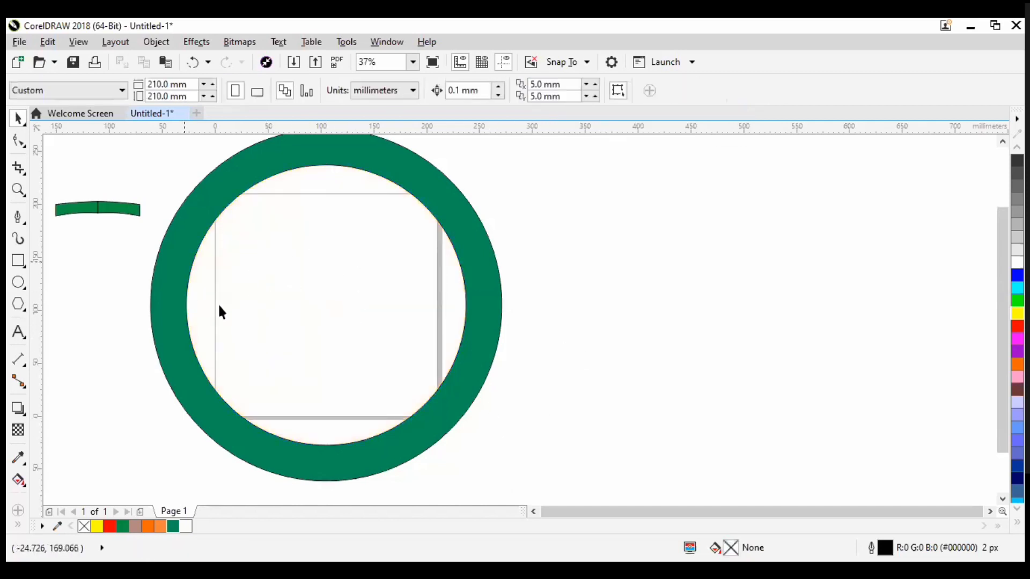
Step: Remove the outline from the green ring and deselect it
scroll(625, 335, down, 2)
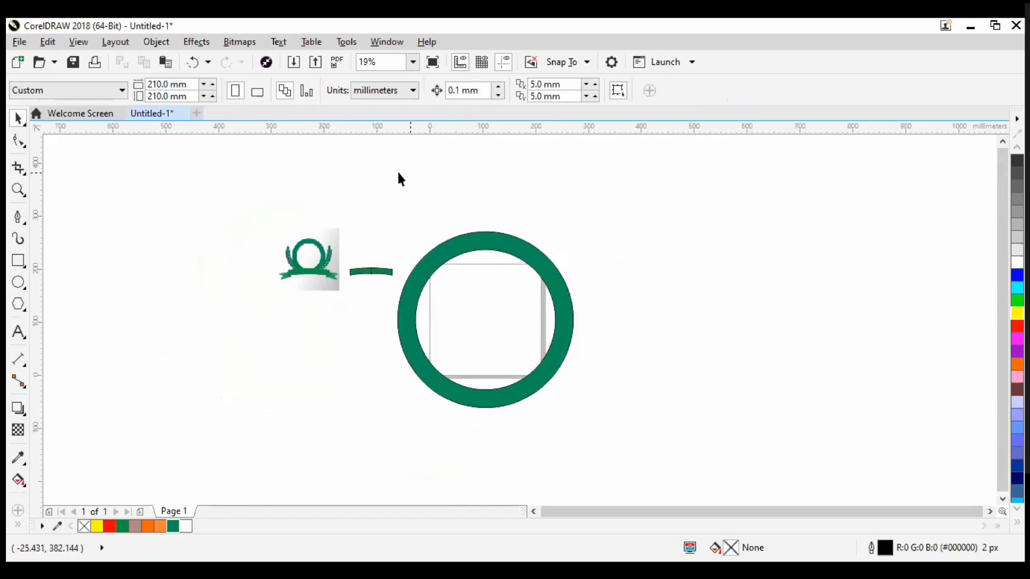
drag(382, 177, 591, 427)
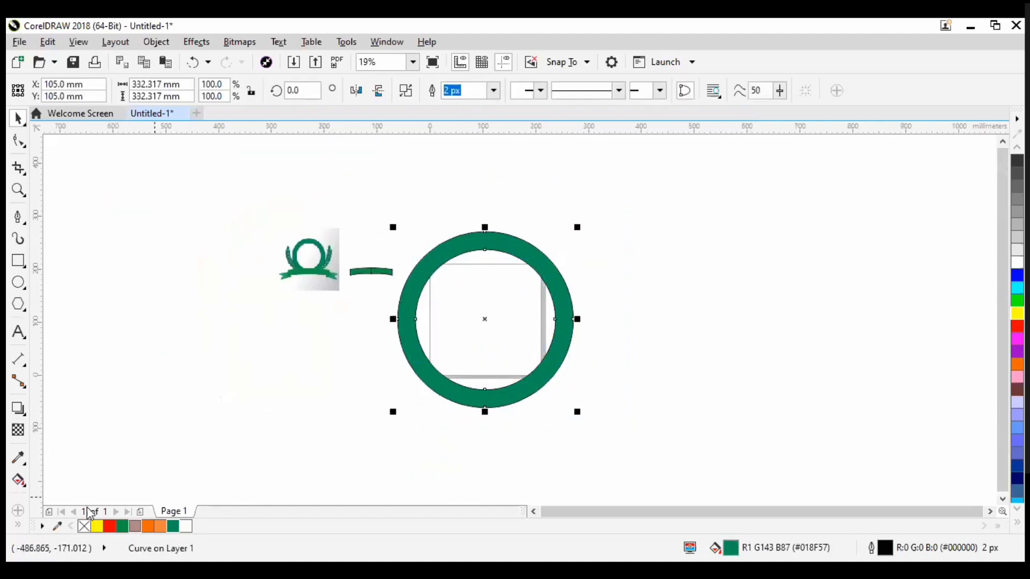
right_click(84, 527)
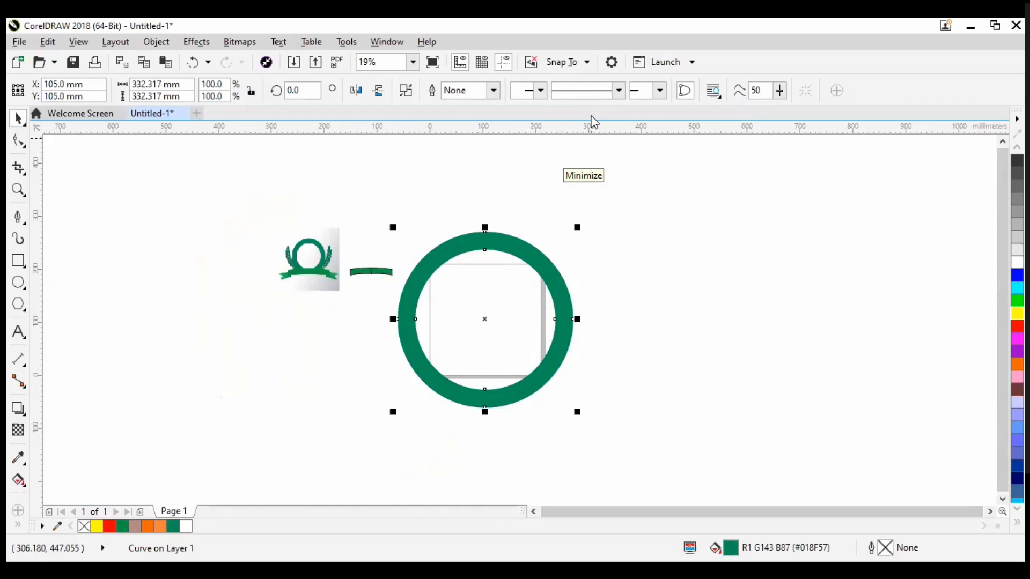
click(373, 390)
Step: Move the reference emblem image to about X -107.5 mm, Y 263.6 mm, above the small curved banner pieces, and deselect it
scroll(436, 365, up, 2)
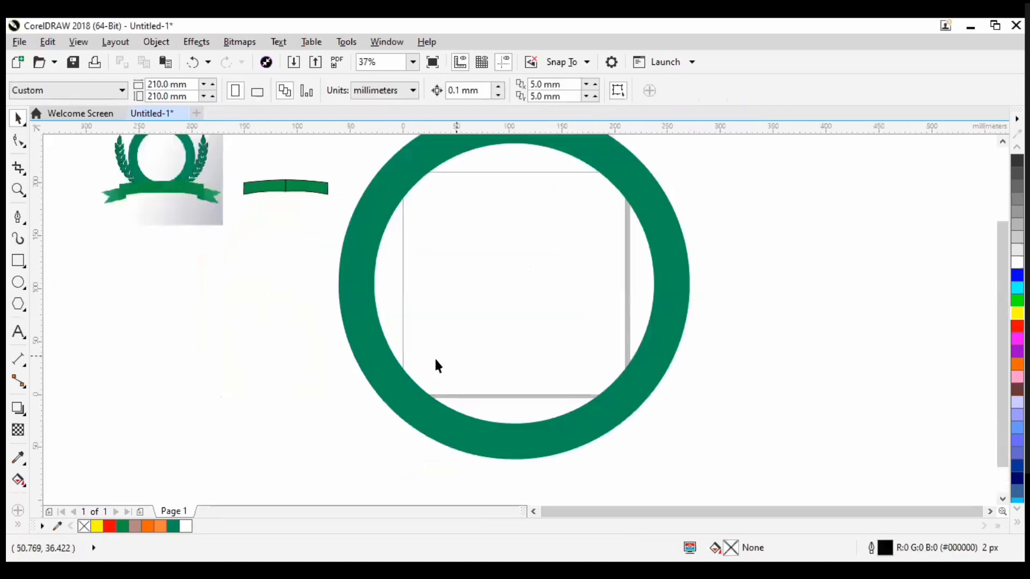
scroll(435, 365, down, 2)
scroll(257, 325, up, 2)
scroll(355, 338, down, 2)
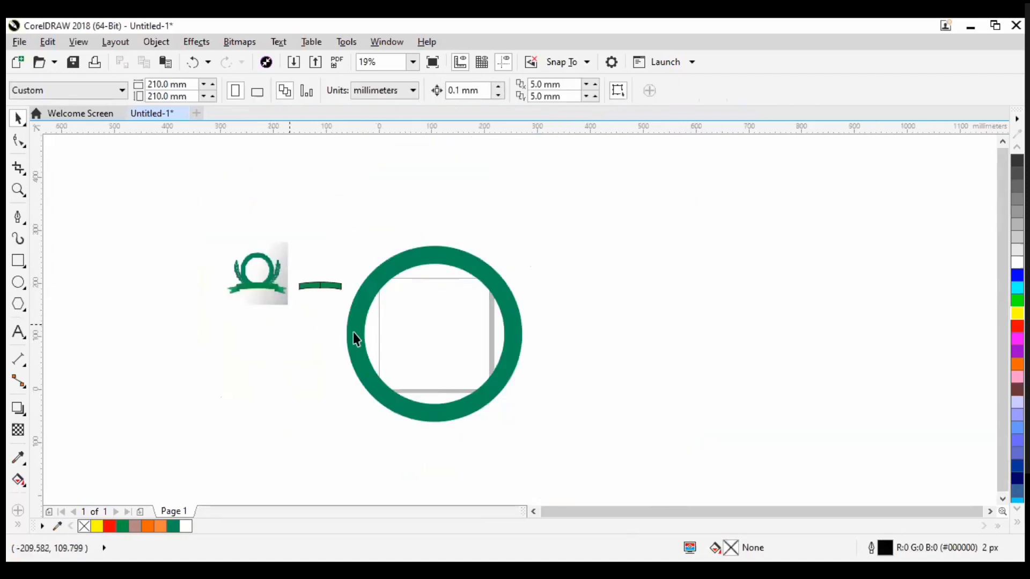
scroll(258, 281, up, 4)
scroll(223, 292, down, 2)
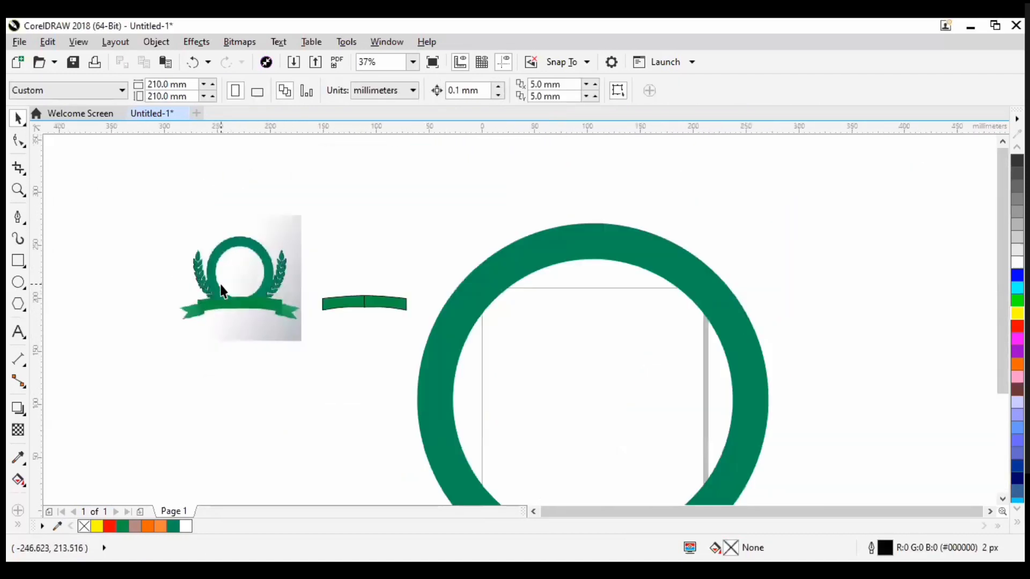
scroll(223, 292, up, 1)
scroll(214, 300, up, 1)
scroll(249, 334, down, 2)
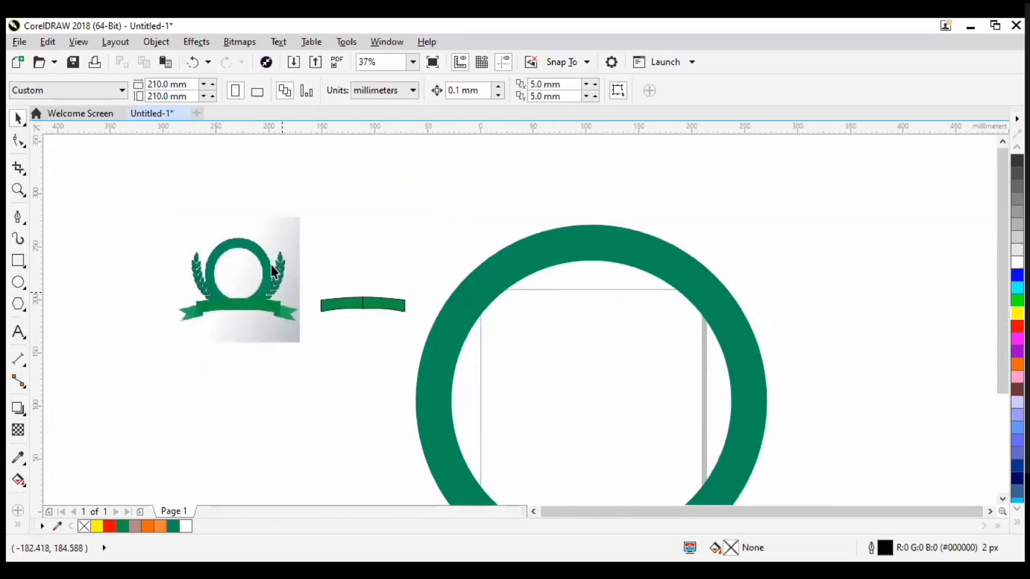
drag(273, 298, 402, 245)
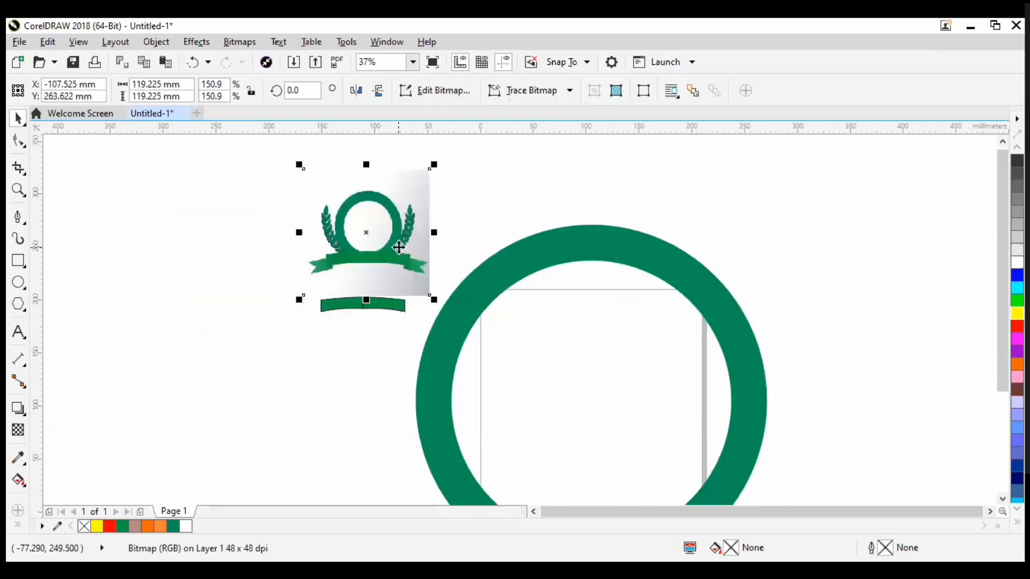
click(372, 332)
Step: Delete the two small green curved banner pieces below the reference emblem
drag(295, 349, 432, 282)
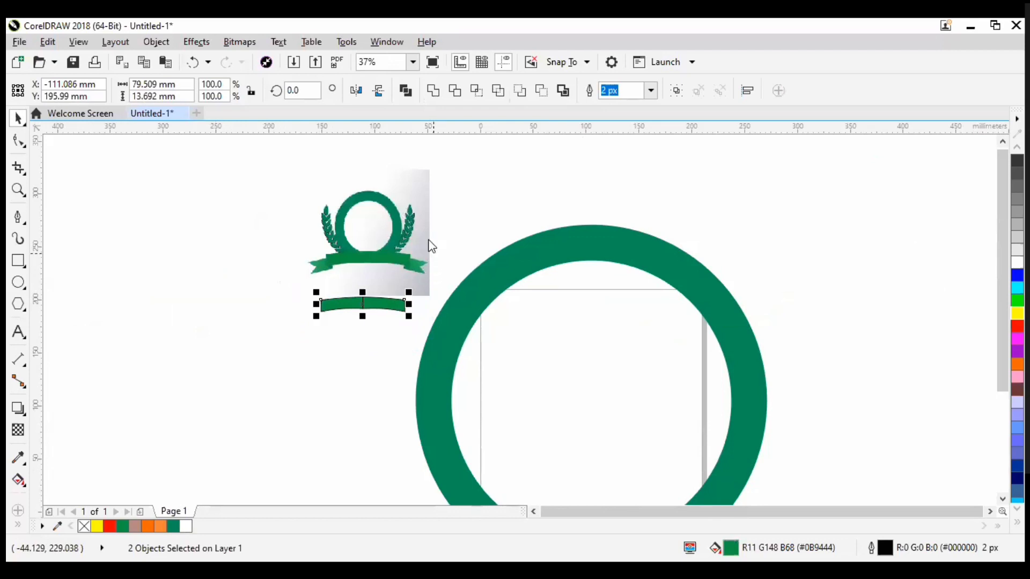
key(F12)
click(554, 446)
key(Delete)
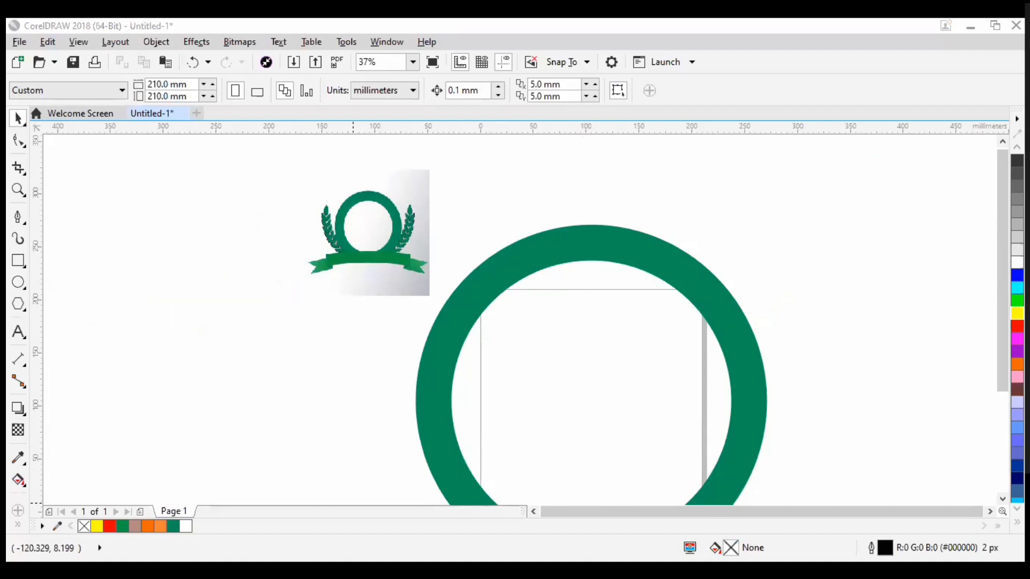
Step: Examine the shape and arrangement of the leaves in the laurel branches on the reference emblem
scroll(436, 262, up, 4)
scroll(320, 302, down, 4)
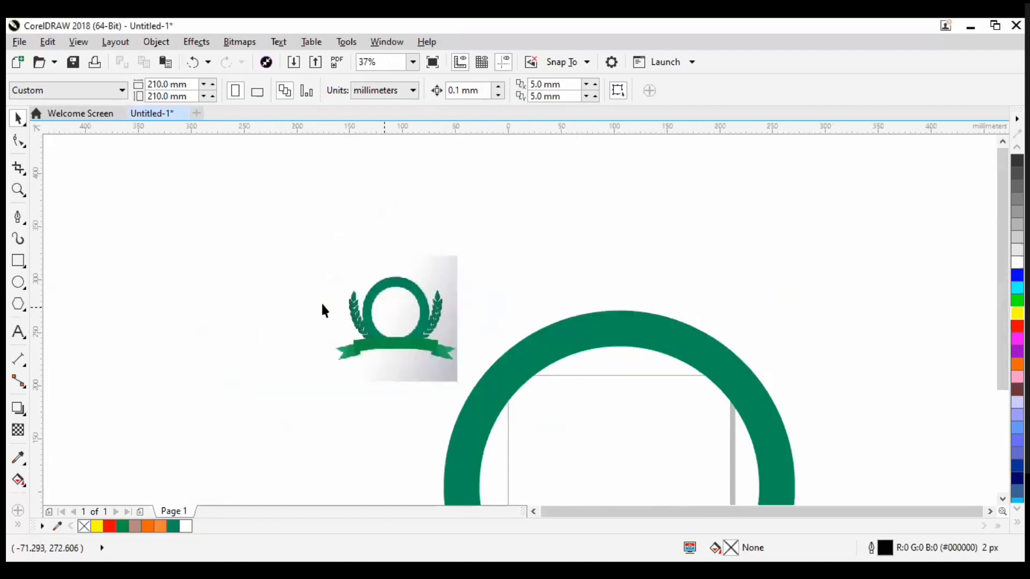
scroll(555, 322, up, 3)
scroll(529, 316, down, 1)
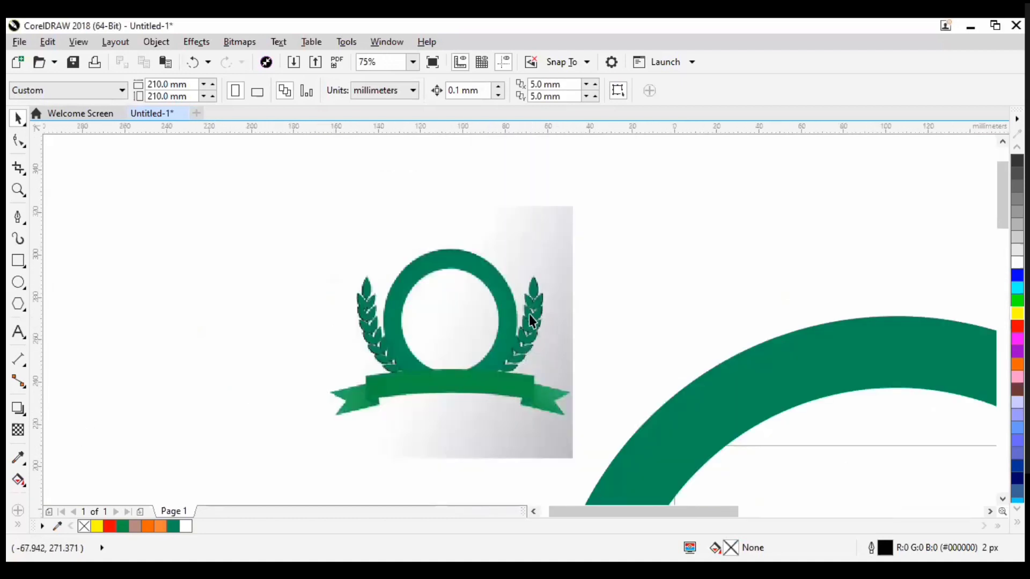
scroll(521, 298, up, 8)
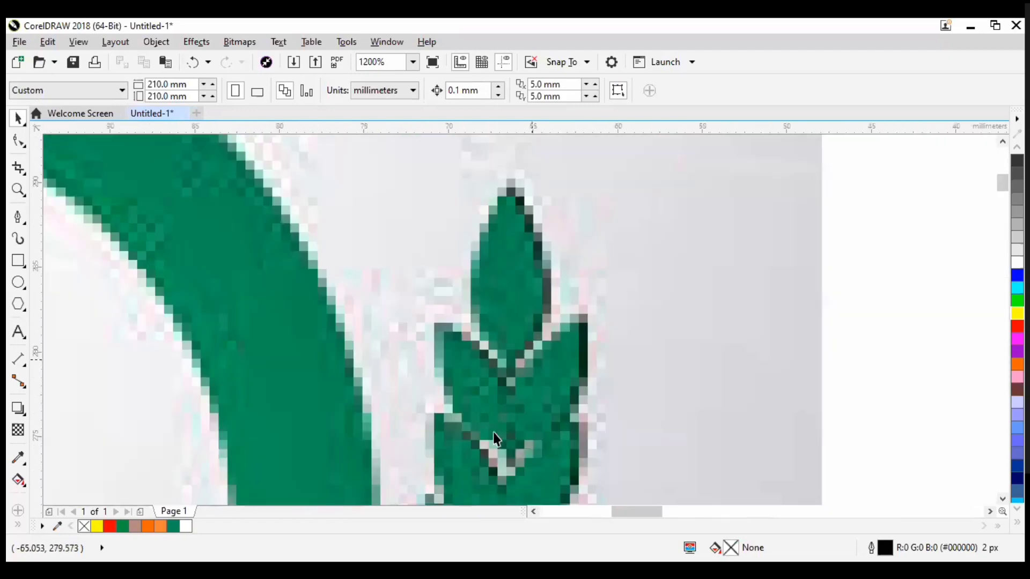
scroll(493, 432, down, 6)
scroll(455, 349, down, 4)
scroll(476, 290, up, 4)
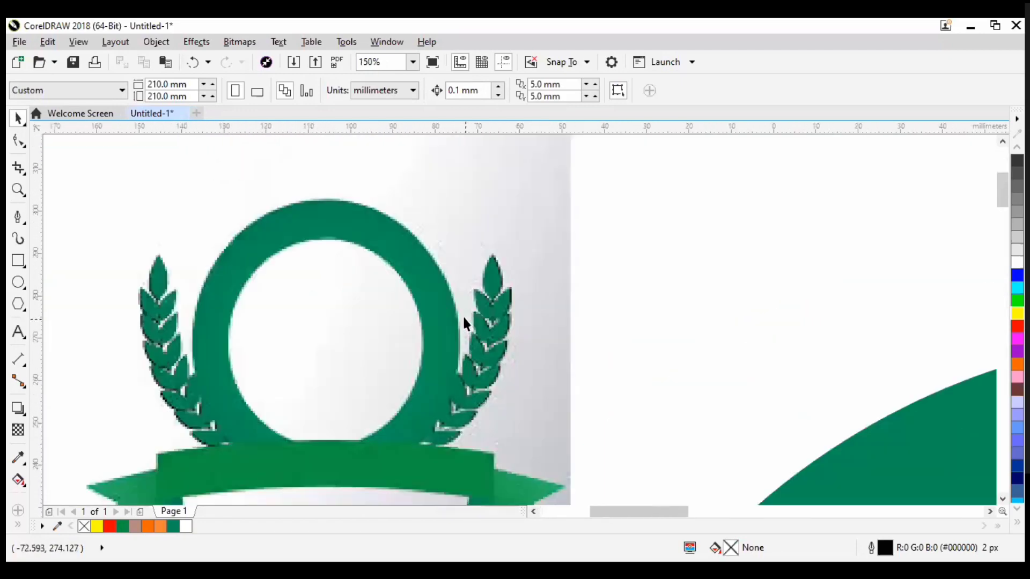
scroll(463, 318, up, 2)
scroll(485, 322, down, 4)
scroll(494, 312, up, 6)
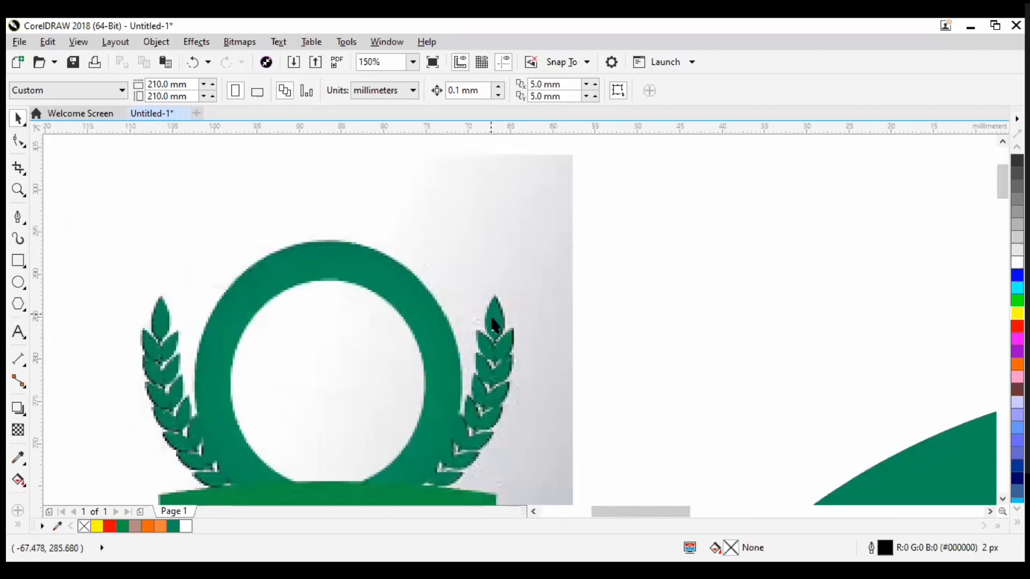
scroll(481, 403, down, 4)
scroll(494, 365, up, 2)
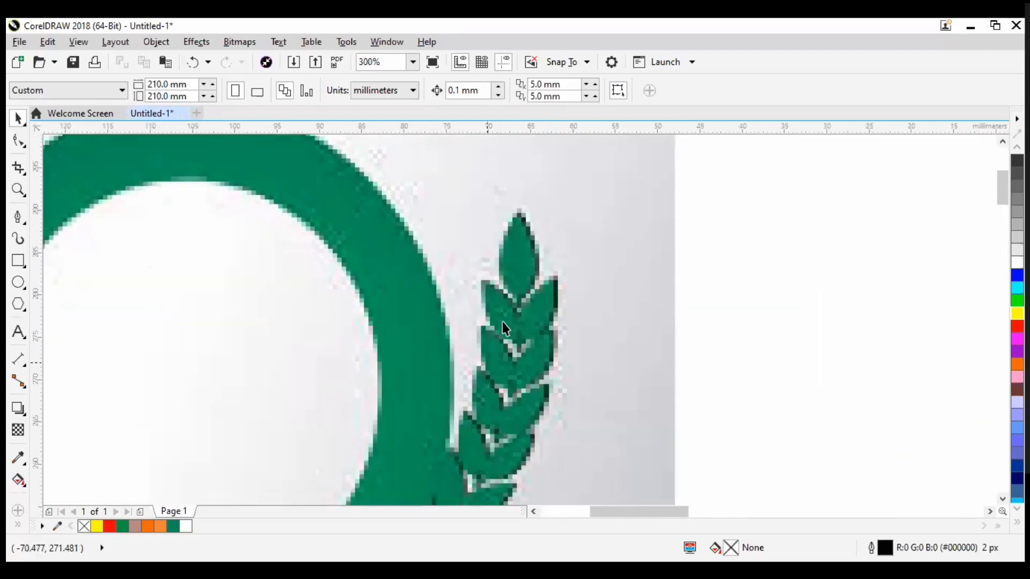
scroll(481, 276, down, 4)
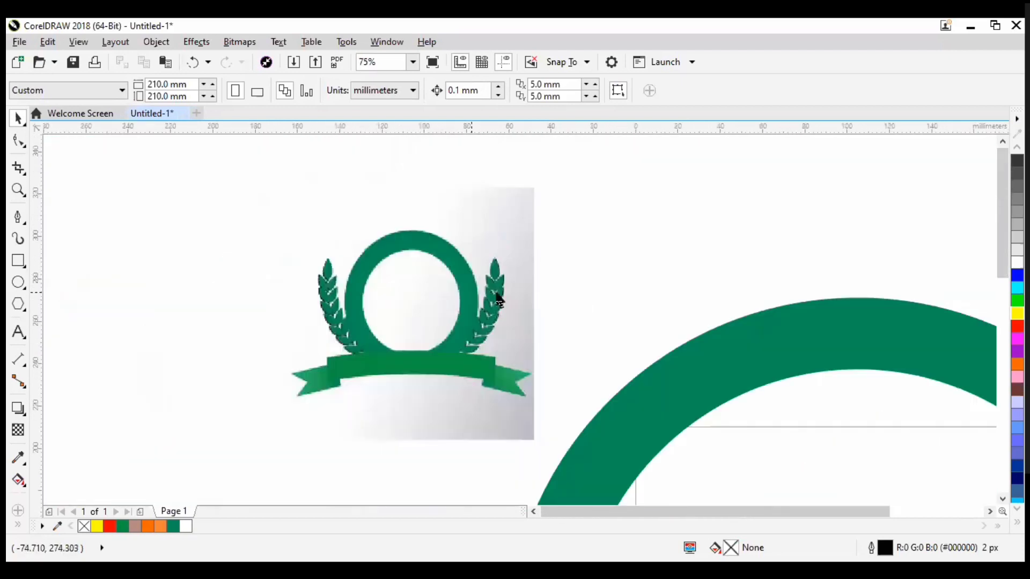
scroll(477, 309, up, 2)
scroll(478, 310, up, 2)
scroll(450, 329, down, 2)
scroll(416, 372, up, 4)
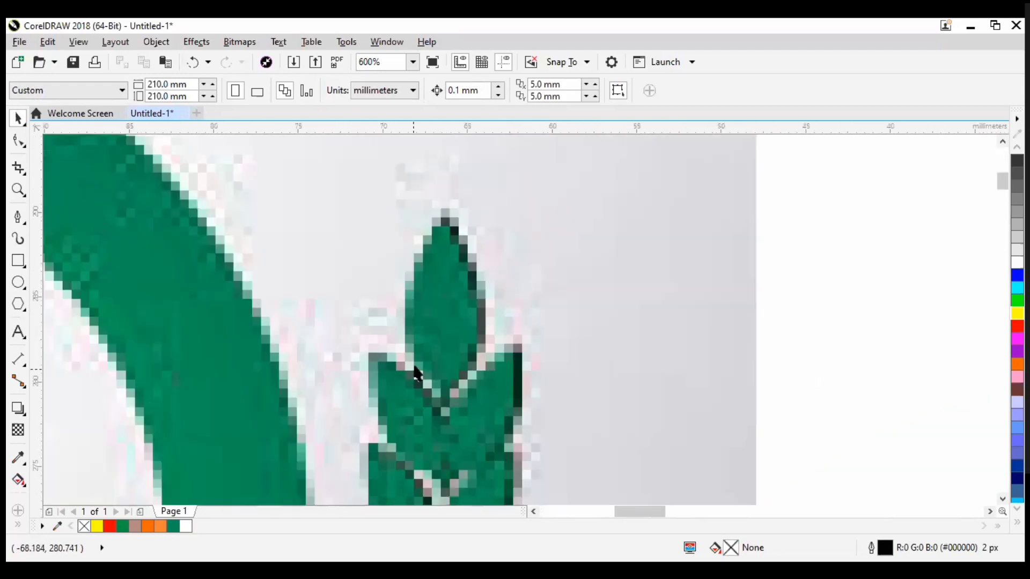
scroll(512, 325, down, 1)
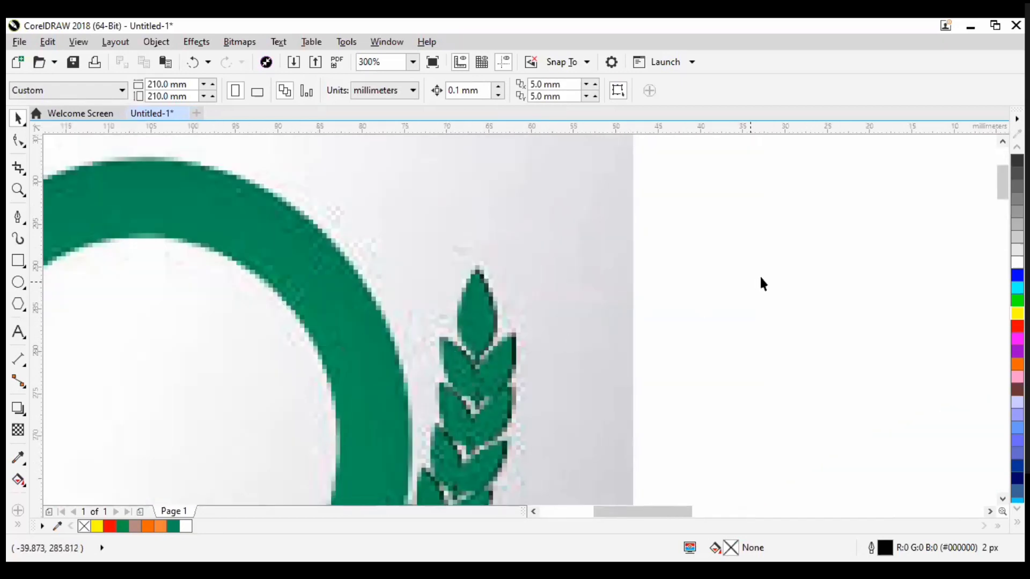
scroll(472, 344, down, 1)
scroll(550, 355, up, 1)
scroll(604, 331, down, 2)
scroll(467, 358, up, 1)
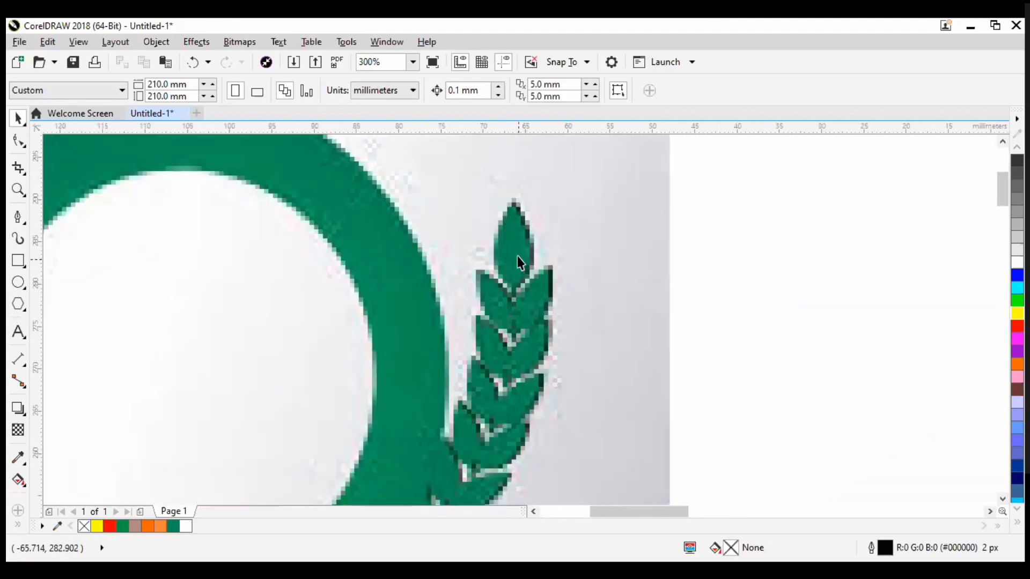
Step: Trace the left edge of the right laurel branch's top leaf from tip to base with the Pen tool, about 2.3 by 10 mm
scroll(522, 233, up, 1)
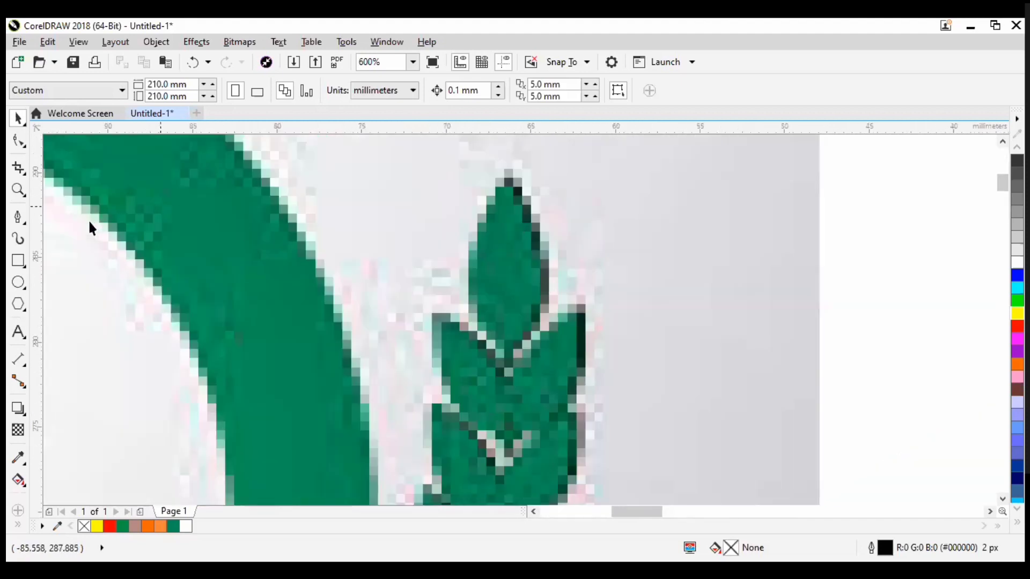
click(21, 217)
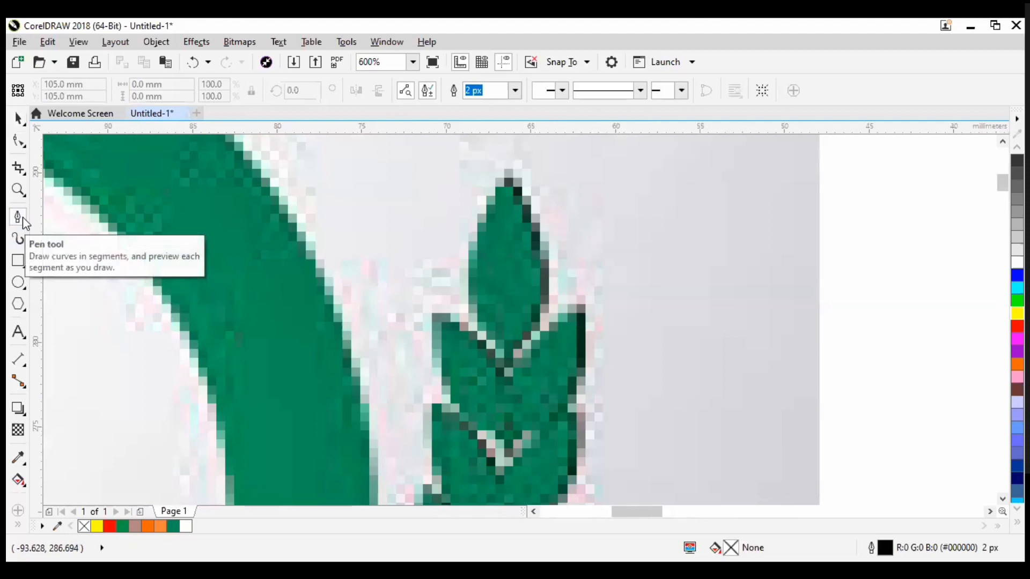
click(25, 221)
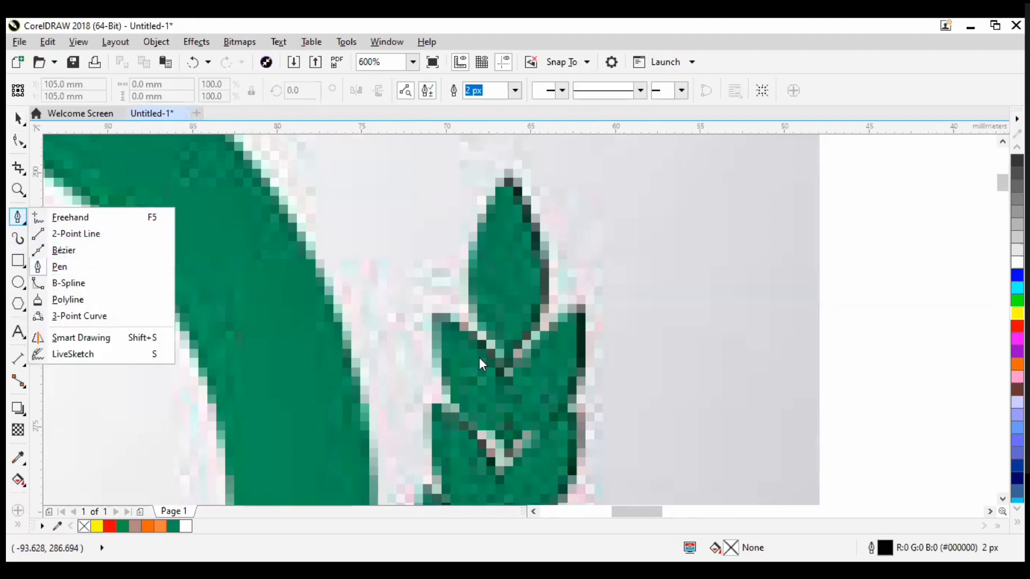
click(510, 333)
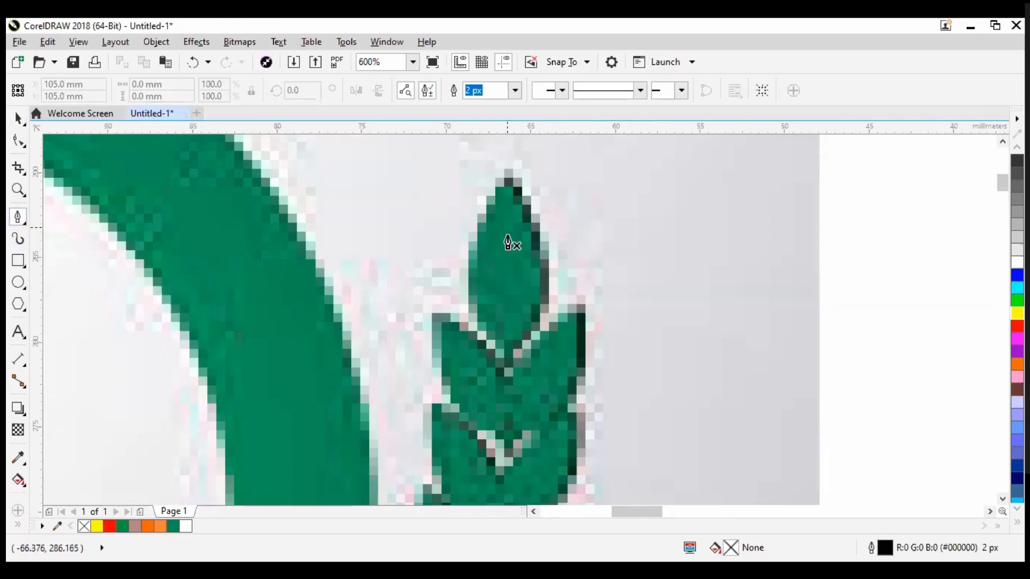
scroll(505, 180, up, 2)
click(504, 190)
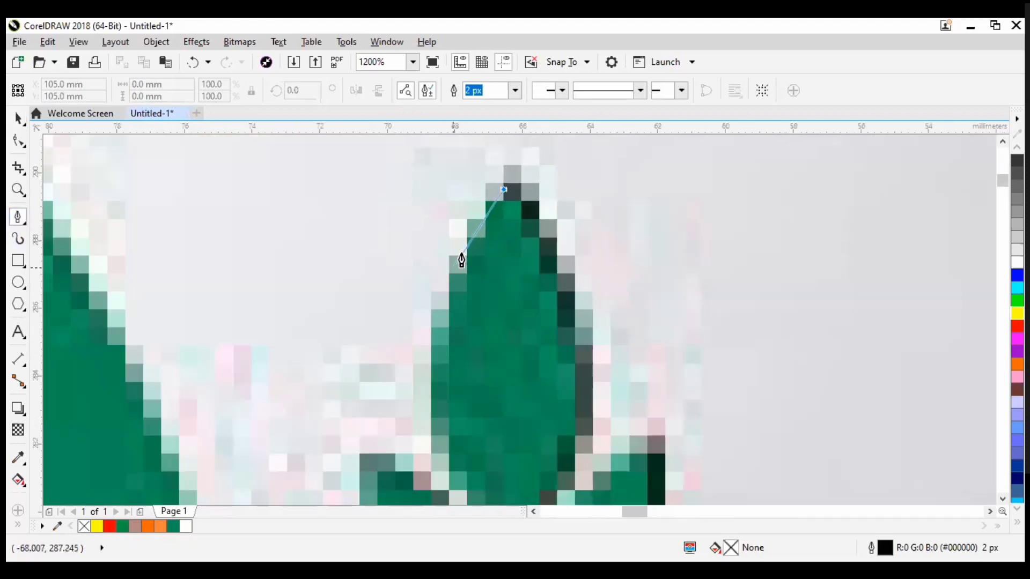
click(436, 344)
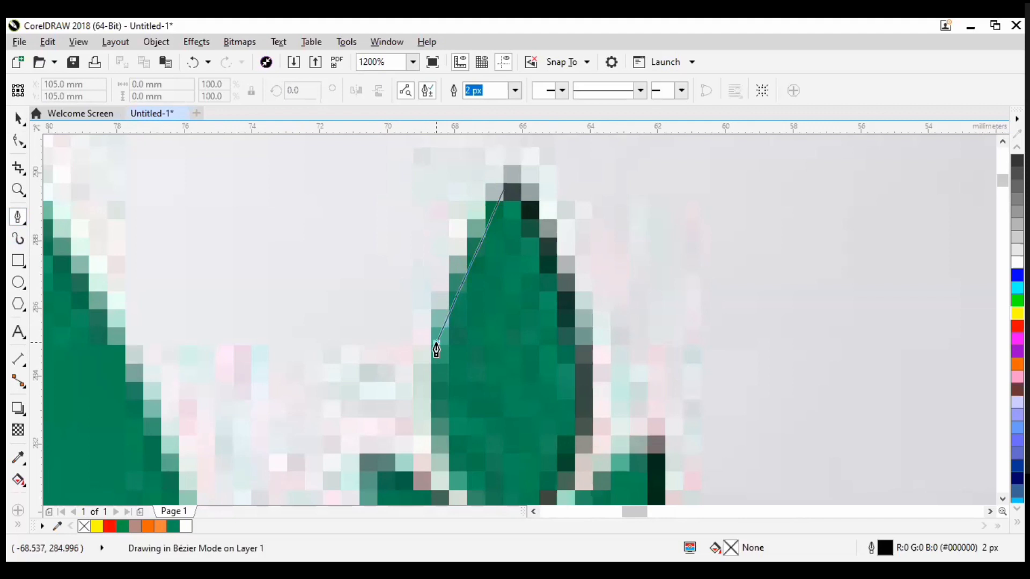
drag(437, 351, 436, 406)
key(Escape)
scroll(436, 405, down, 2)
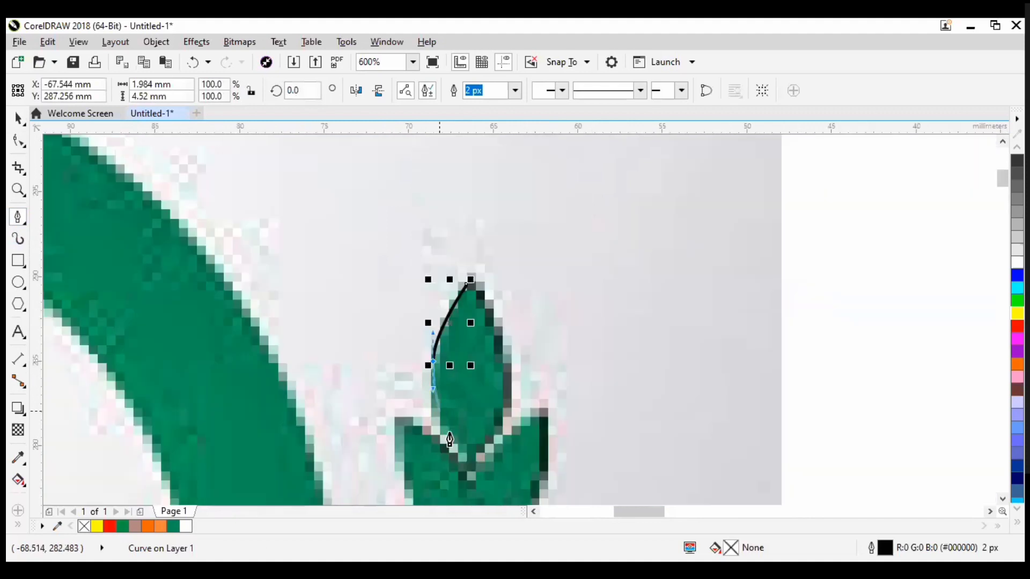
scroll(432, 410, up, 2)
drag(450, 427, 493, 471)
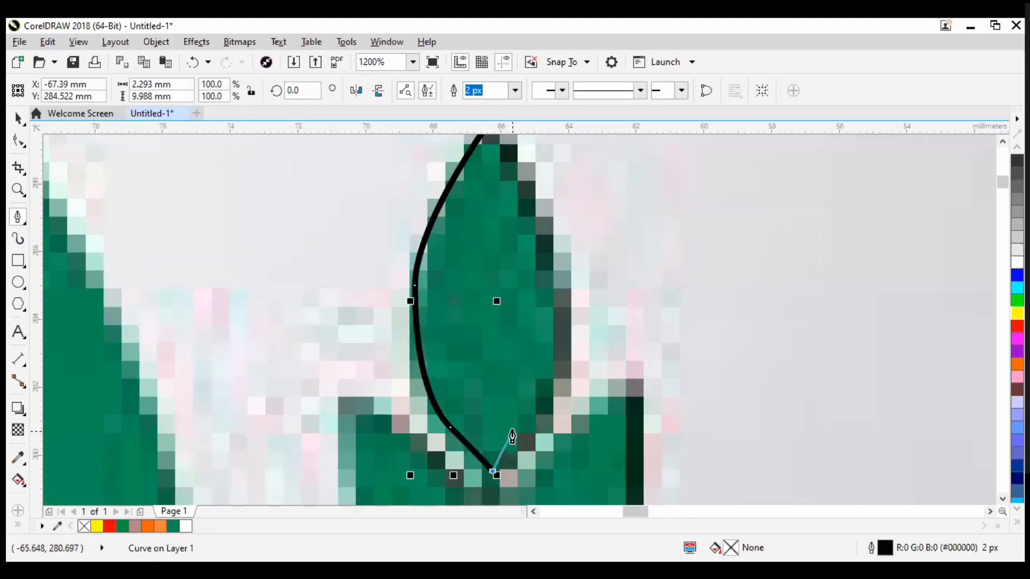
Step: Close the half-leaf outline with a straight line from the leaf's base back to its tip, and switch to the Pick tool
scroll(485, 252, down, 2)
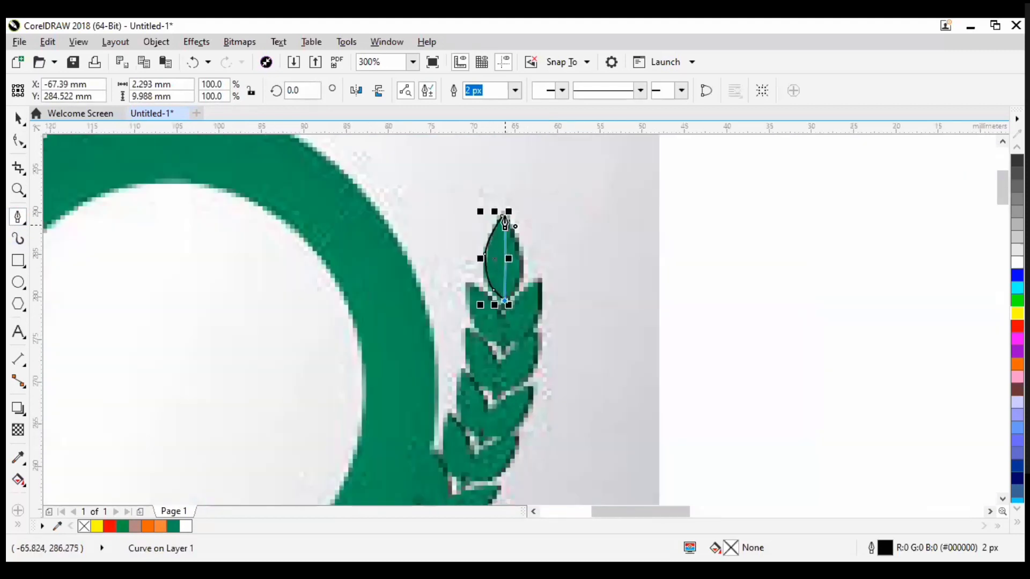
scroll(505, 221, up, 1)
scroll(505, 221, up, 1)
scroll(502, 219, up, 1)
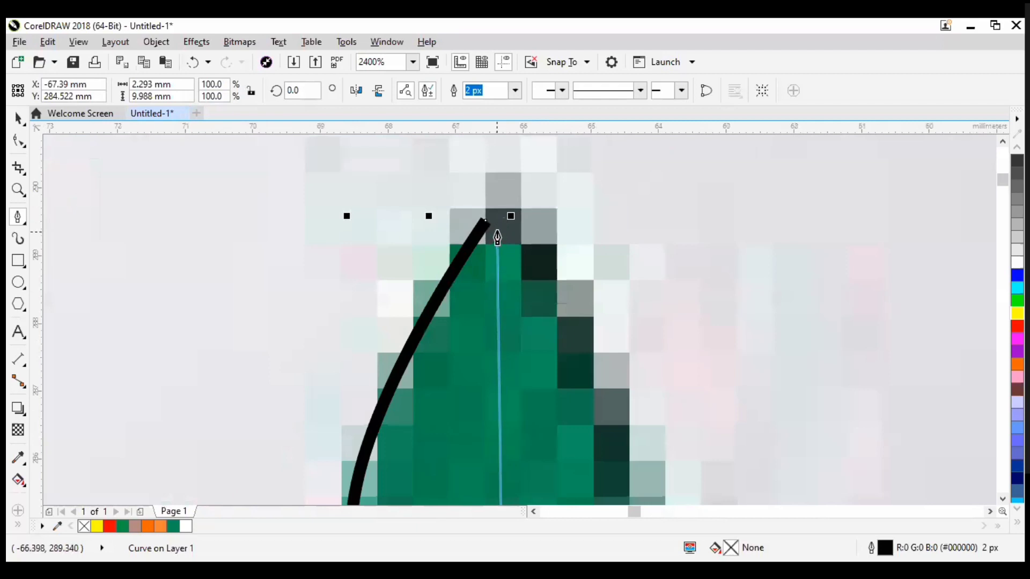
scroll(494, 204, down, 1)
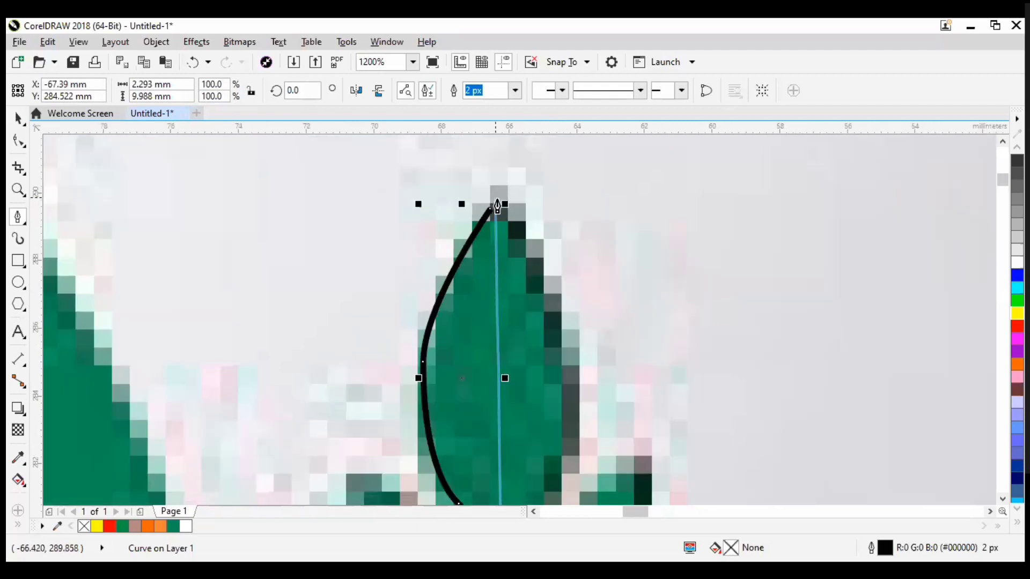
click(493, 207)
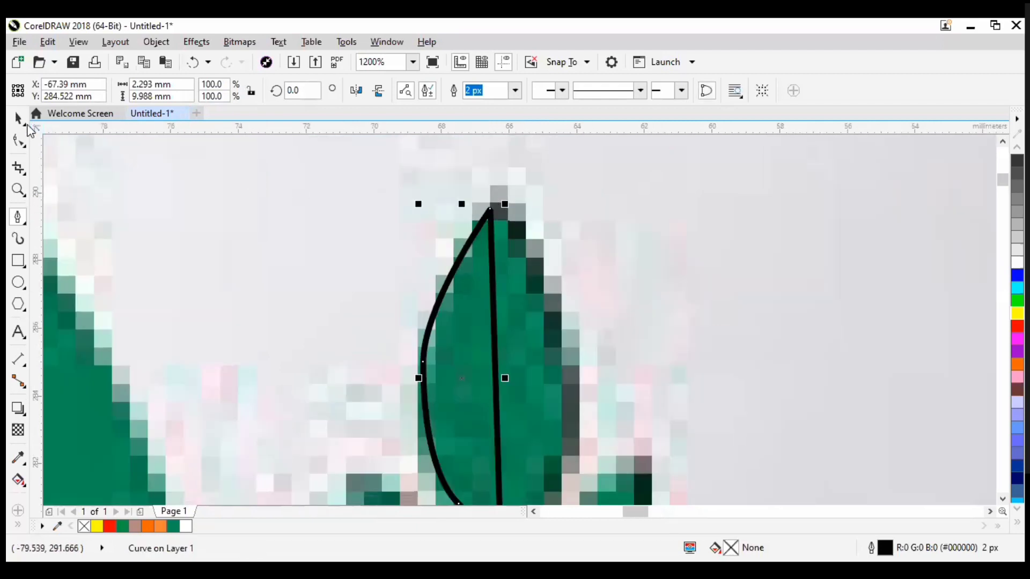
scroll(496, 194, down, 1)
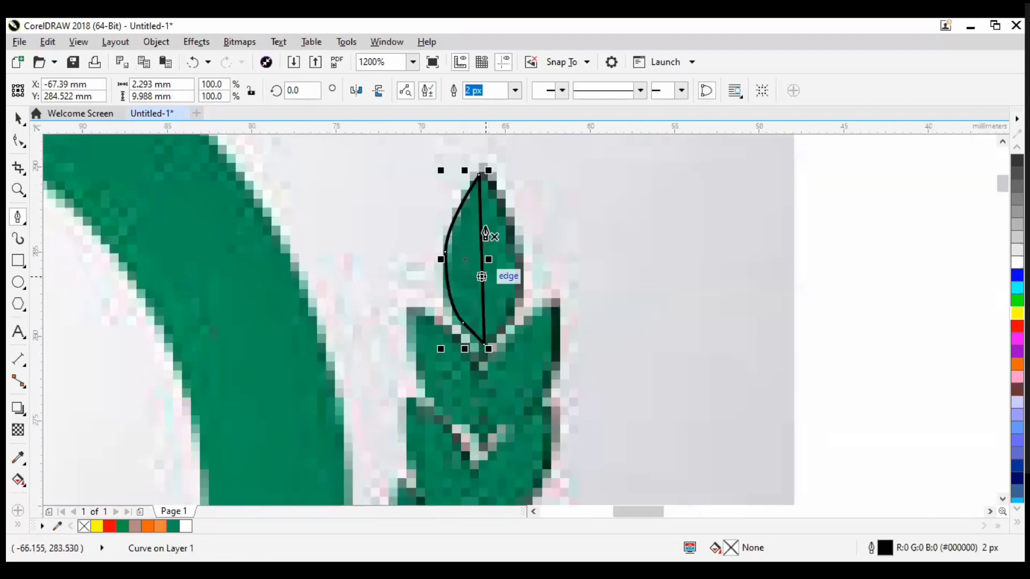
scroll(472, 177, up, 1)
scroll(477, 161, up, 1)
scroll(96, 155, down, 1)
click(17, 118)
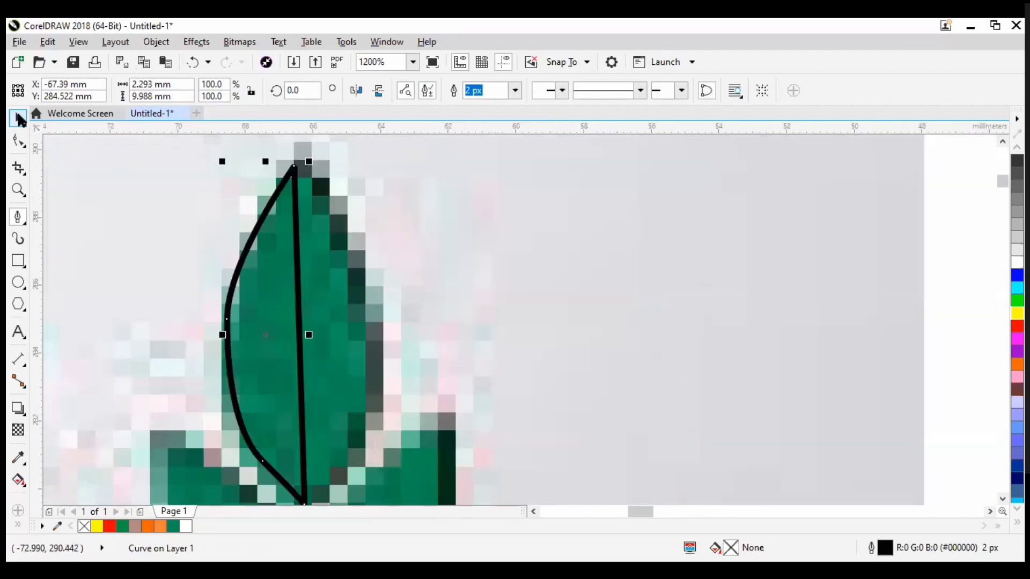
scroll(339, 263, down, 1)
scroll(310, 275, up, 1)
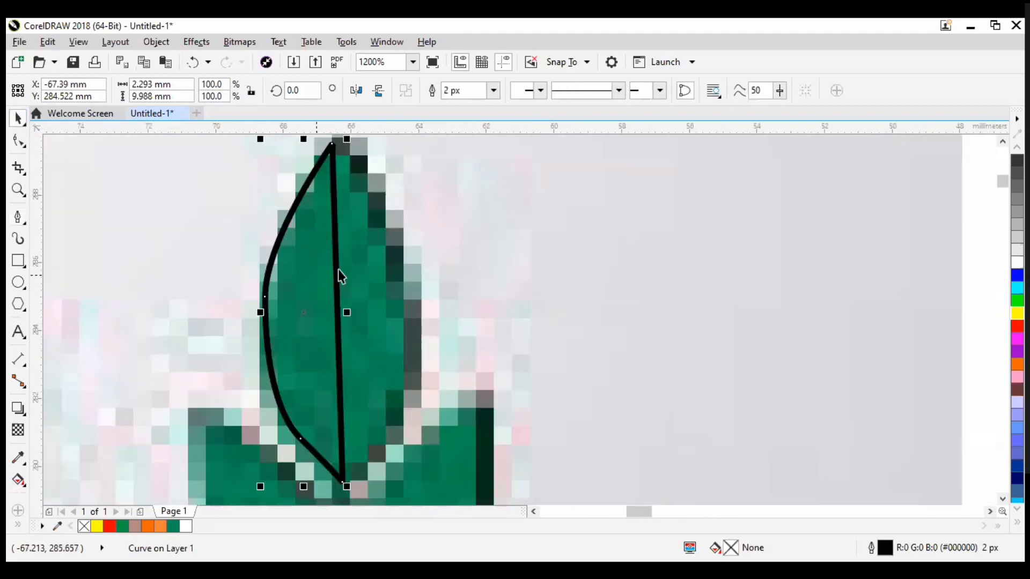
Step: Rotate the traced half-leaf to 359.157° so that its straight edge stands closer to vertical
scroll(332, 263, down, 1)
scroll(268, 255, up, 1)
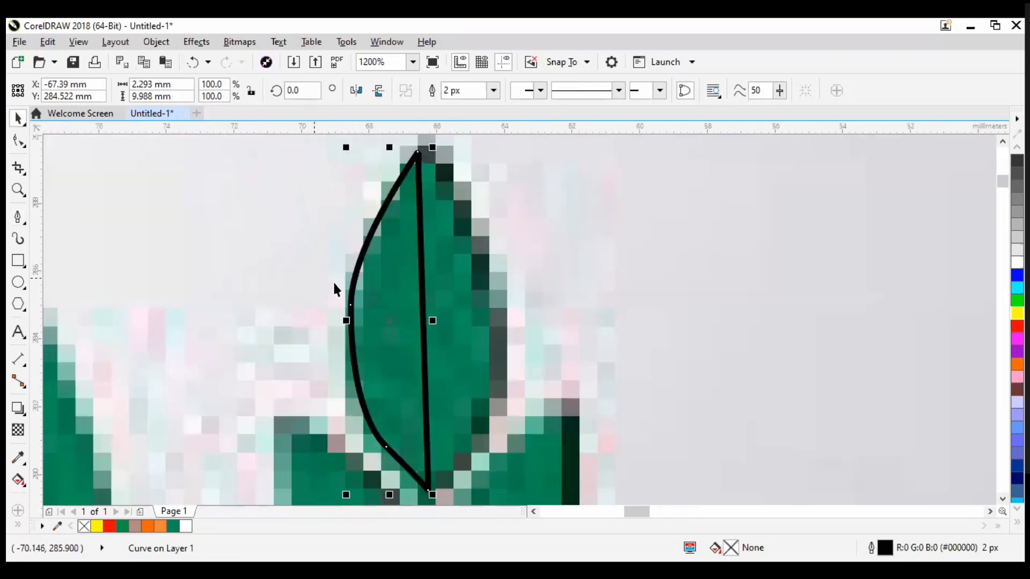
click(384, 321)
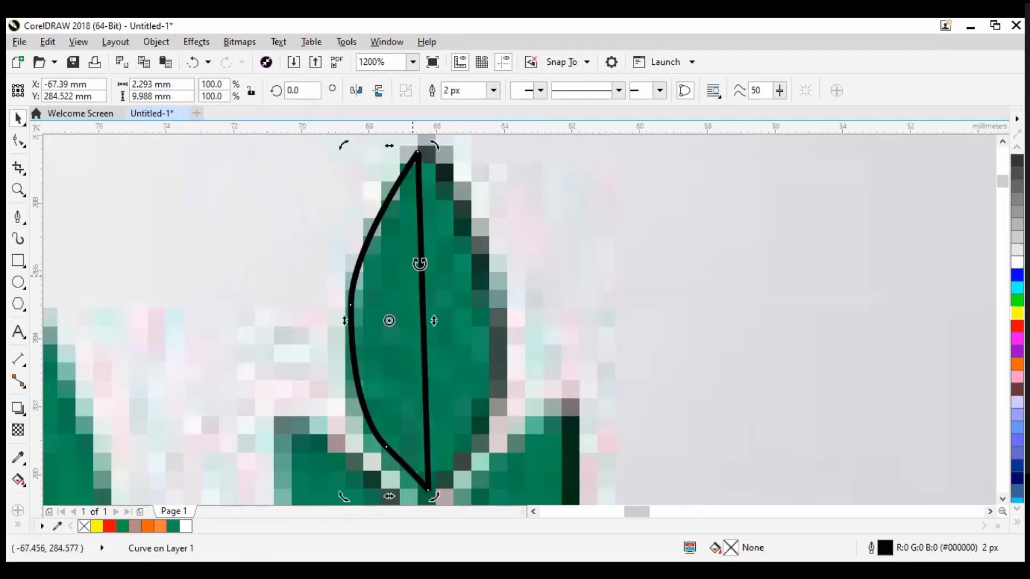
scroll(411, 300, down, 1)
scroll(411, 321, up, 1)
scroll(411, 321, down, 2)
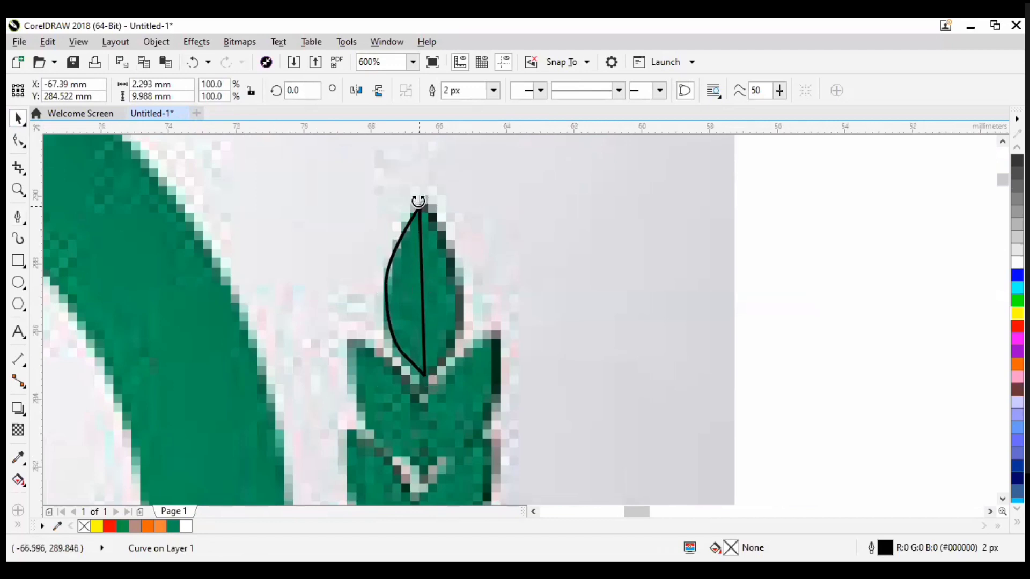
scroll(418, 202, up, 3)
scroll(416, 218, down, 3)
scroll(416, 279, up, 3)
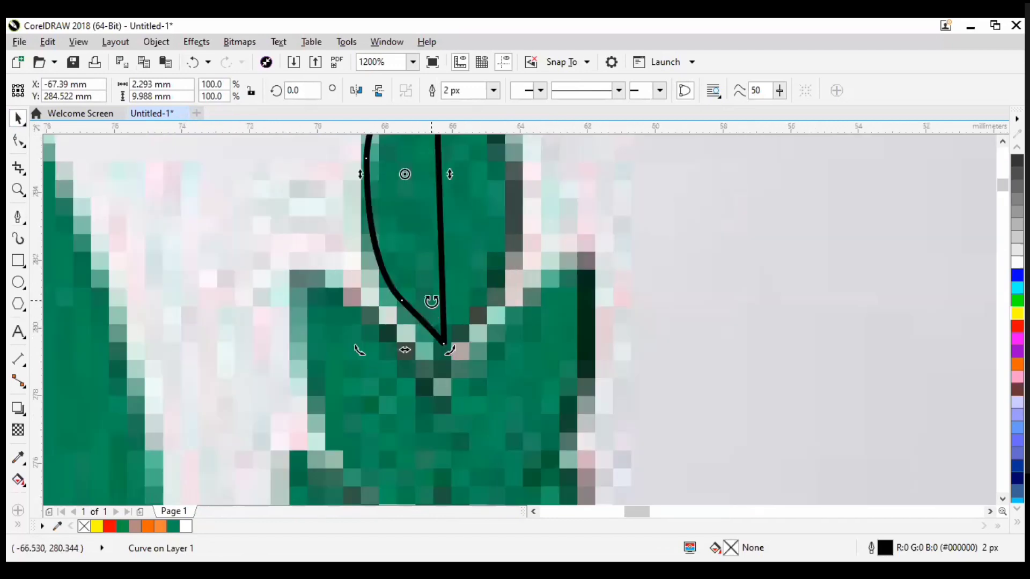
scroll(429, 311, down, 2)
scroll(441, 321, up, 3)
scroll(441, 322, down, 1)
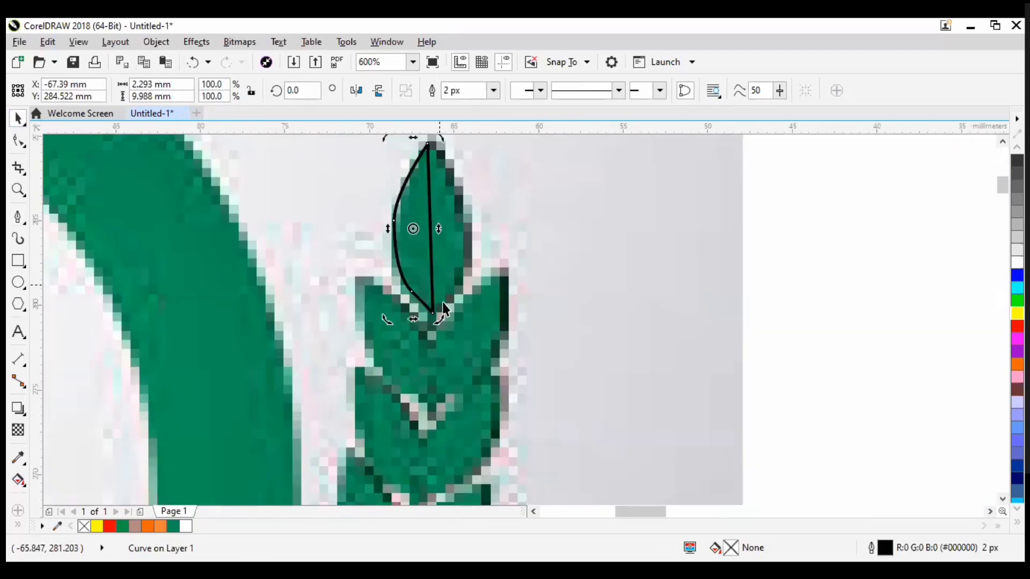
drag(443, 321, 786, 221)
key(ctrl+z)
click(399, 204)
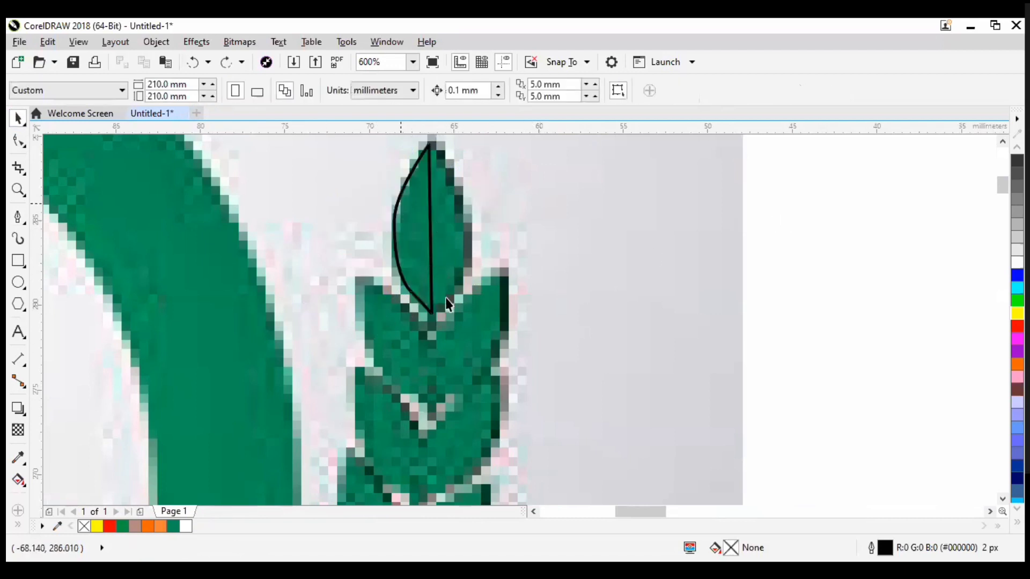
Step: Fill the half-leaf with the emblem green, R1 G143 B87 (#018F57), and deselect it
scroll(437, 249, up, 2)
scroll(441, 260, down, 2)
scroll(440, 260, up, 2)
click(461, 311)
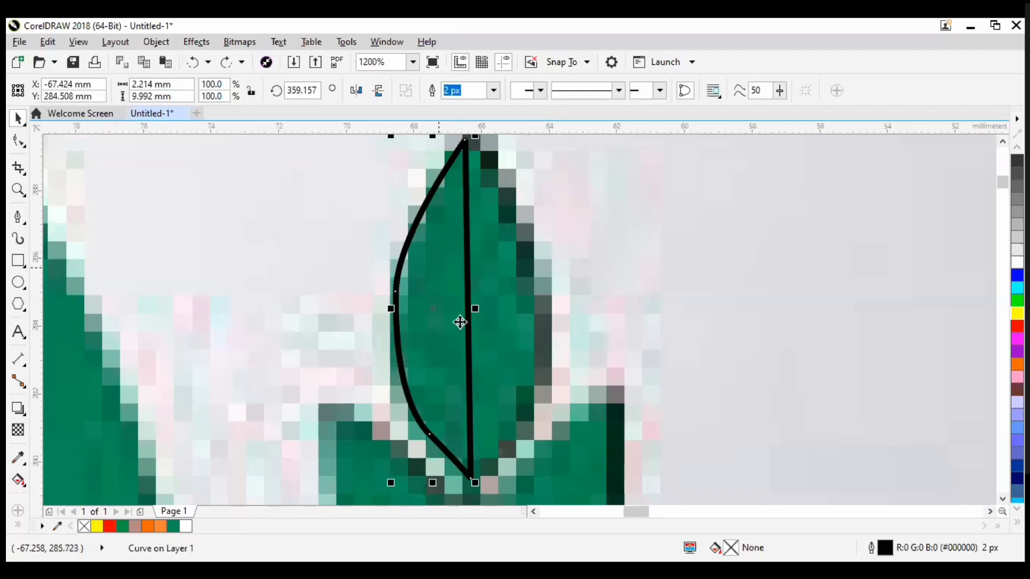
click(174, 525)
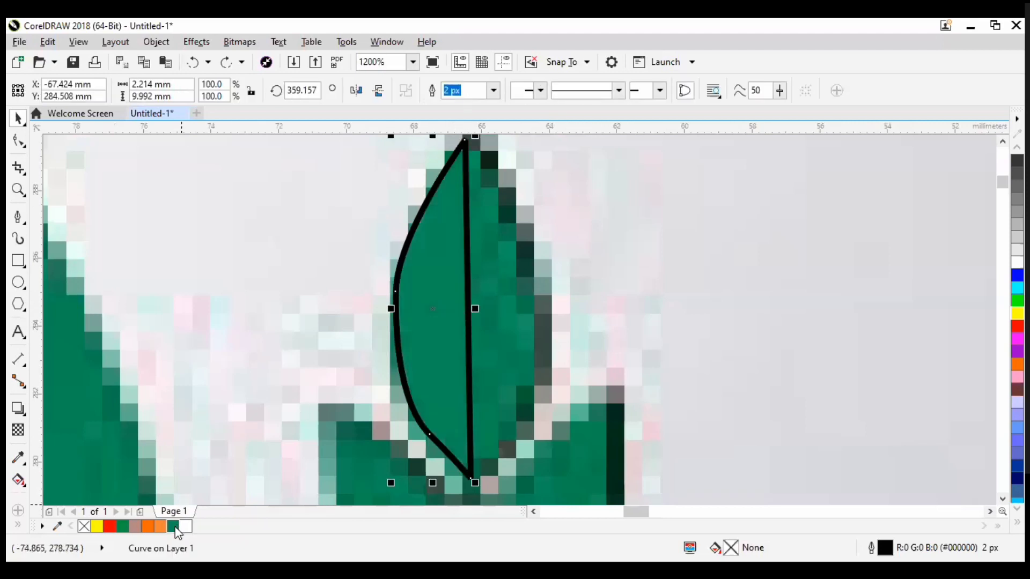
click(344, 208)
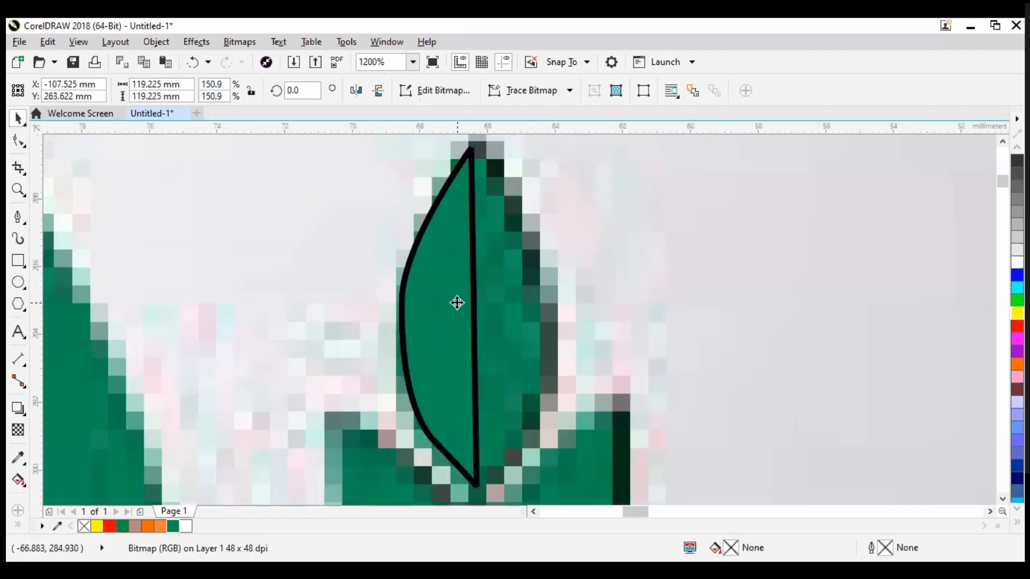
Step: Delete the middle node on the half-leaf's curved edge to smooth the curve, and return to the Pick tool
click(457, 303)
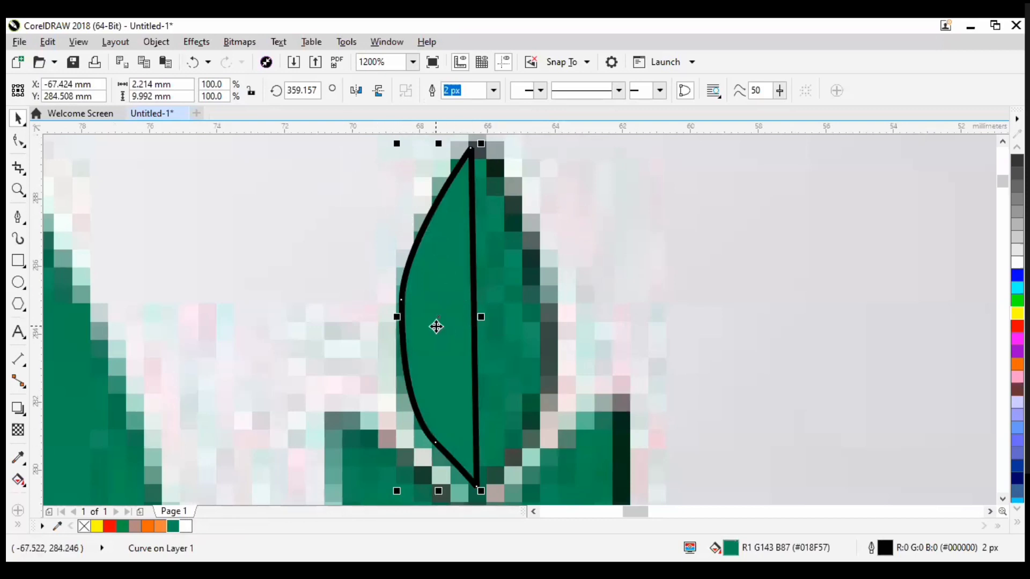
key(F10)
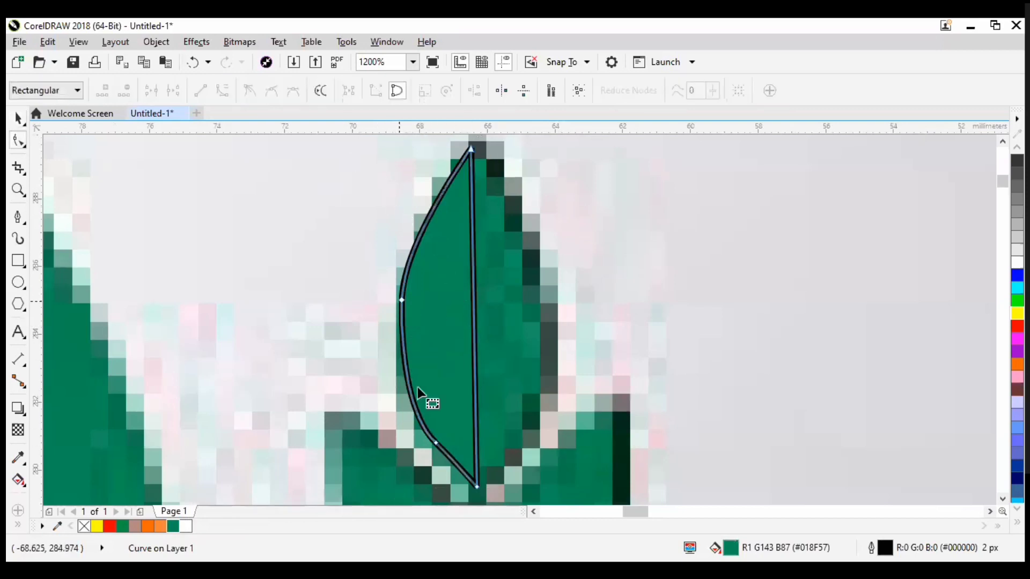
click(402, 302)
key(Delete)
key(ctrl+z)
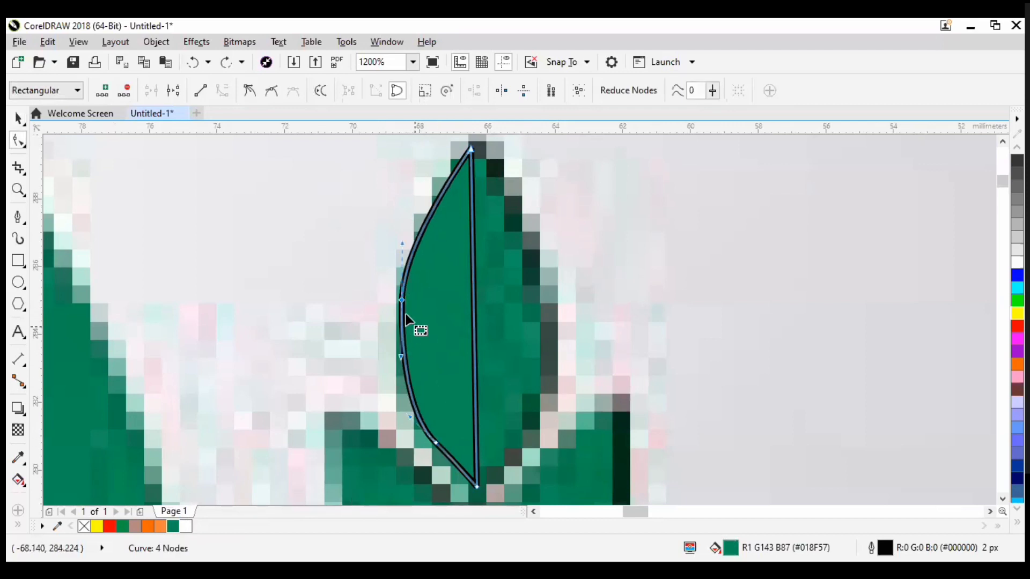
key(Delete)
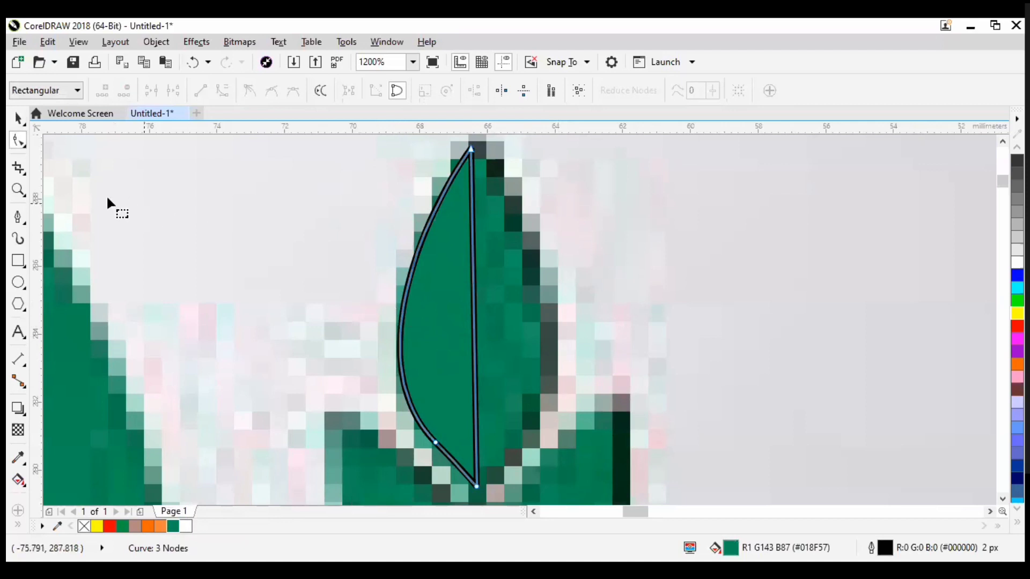
click(17, 119)
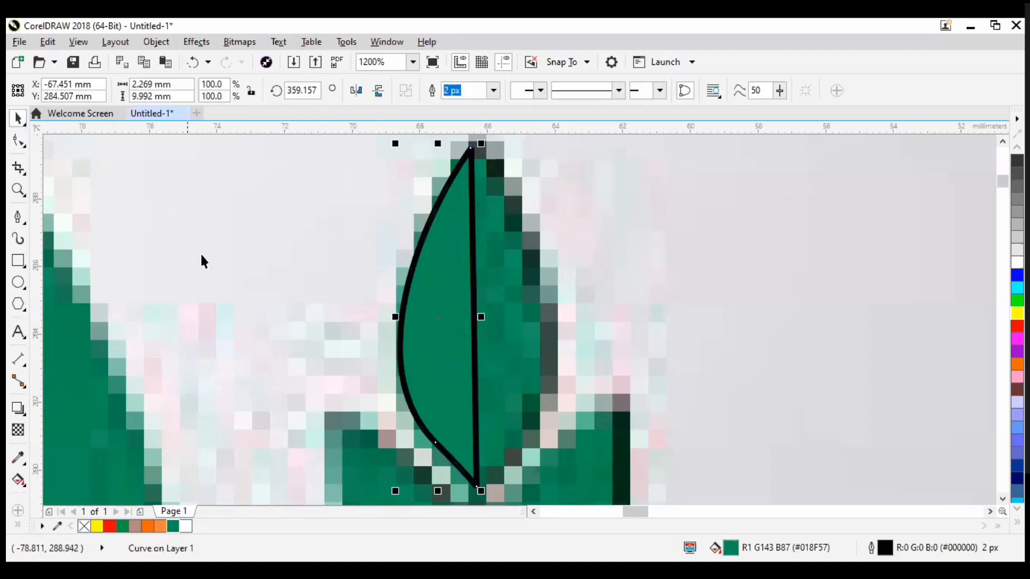
double_click(434, 267)
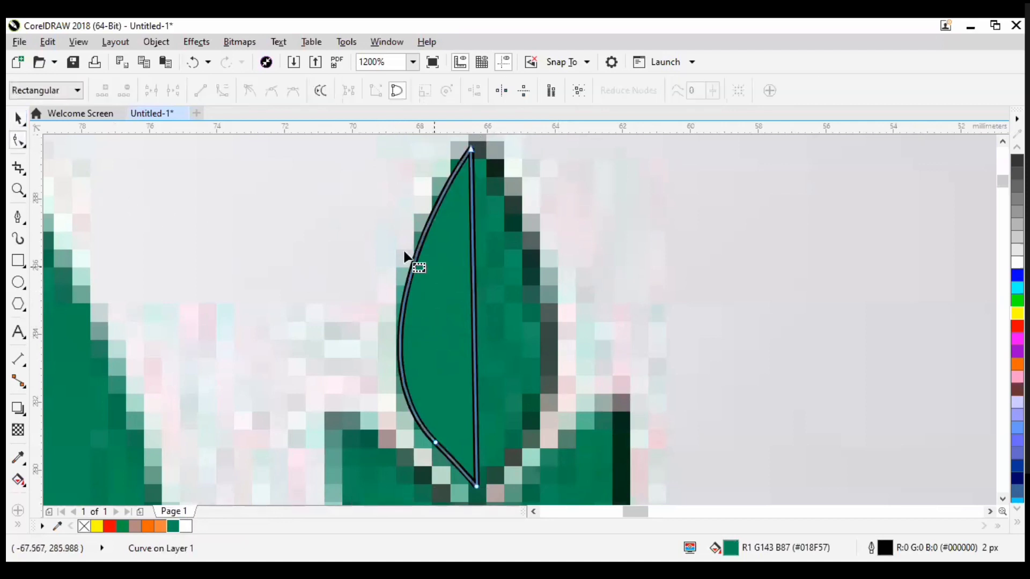
click(20, 118)
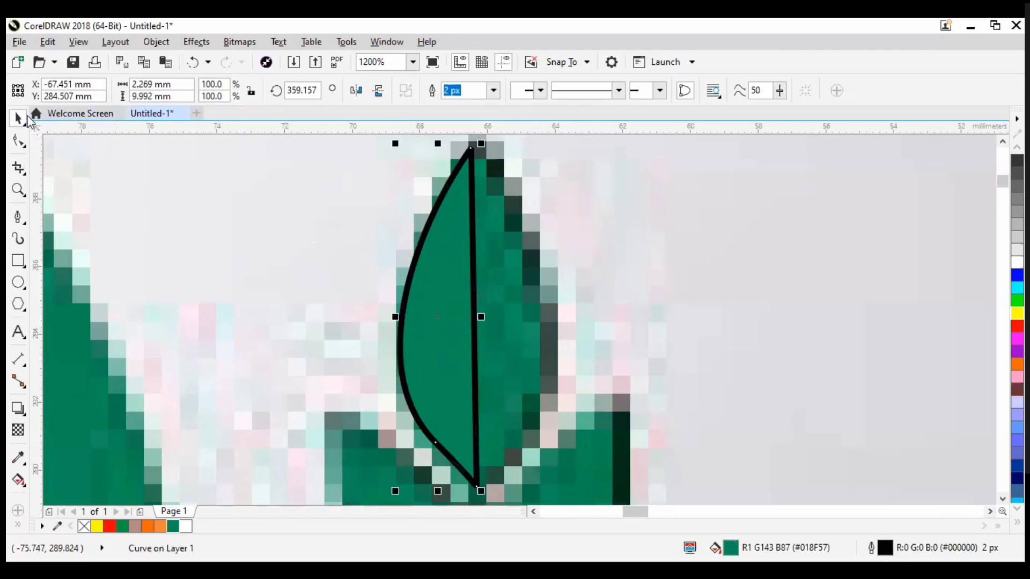
click(661, 277)
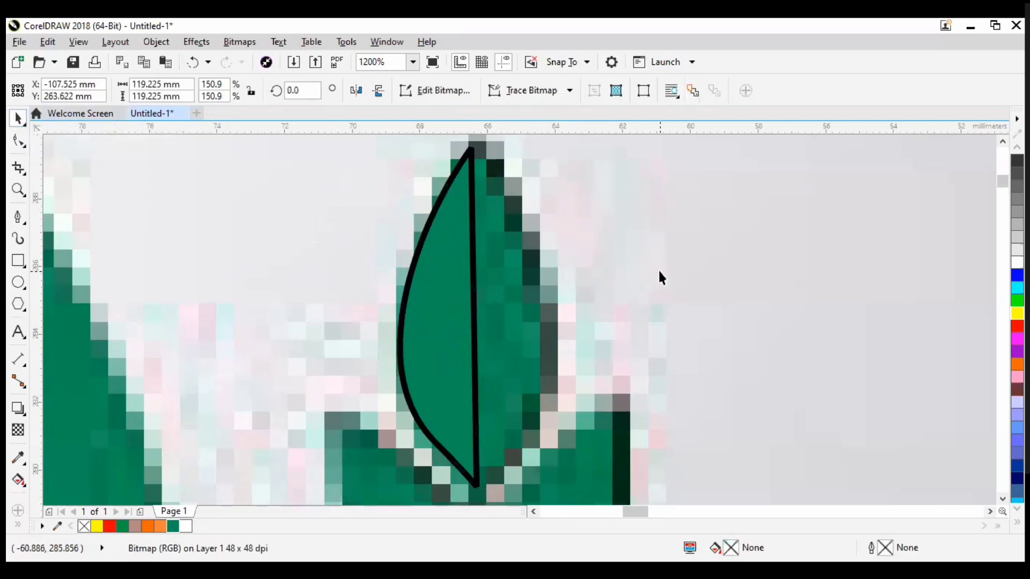
Step: Duplicate the half-leaf and move the copy over the other half of the reference leaf
click(450, 276)
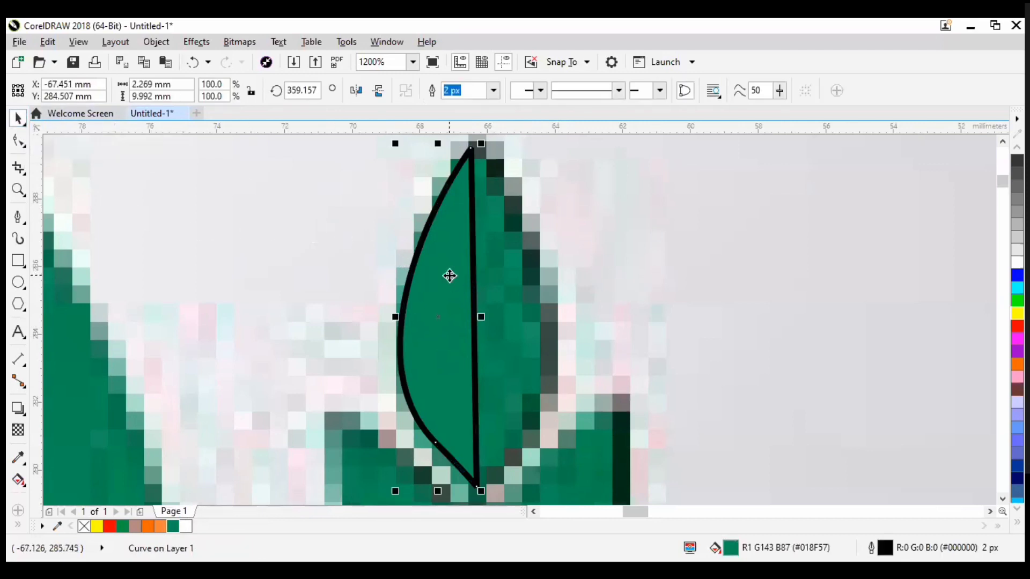
key(ctrl+d)
scroll(536, 274, down, 2)
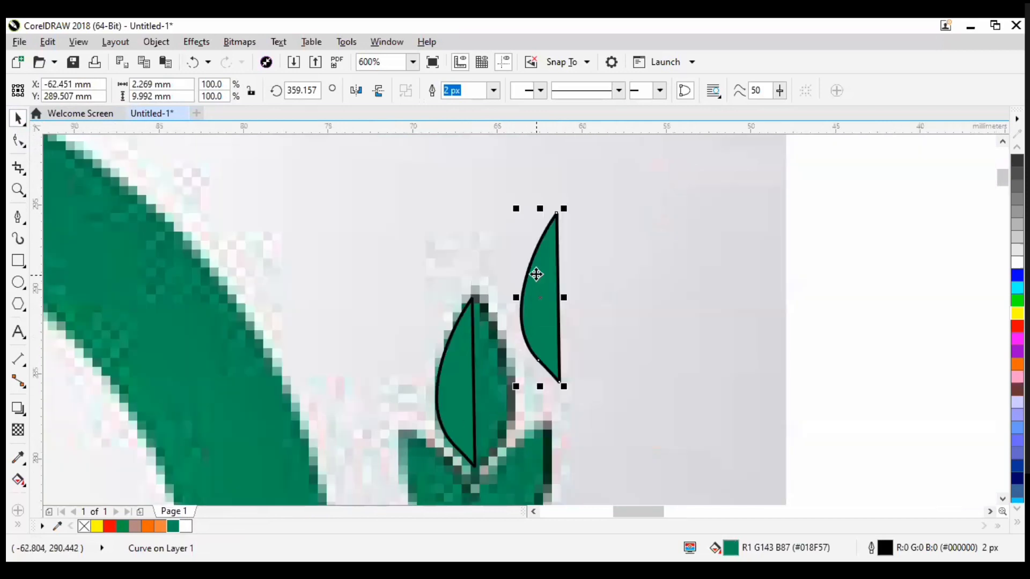
scroll(540, 310, up, 2)
scroll(542, 295, down, 2)
drag(542, 295, 513, 368)
scroll(514, 365, up, 2)
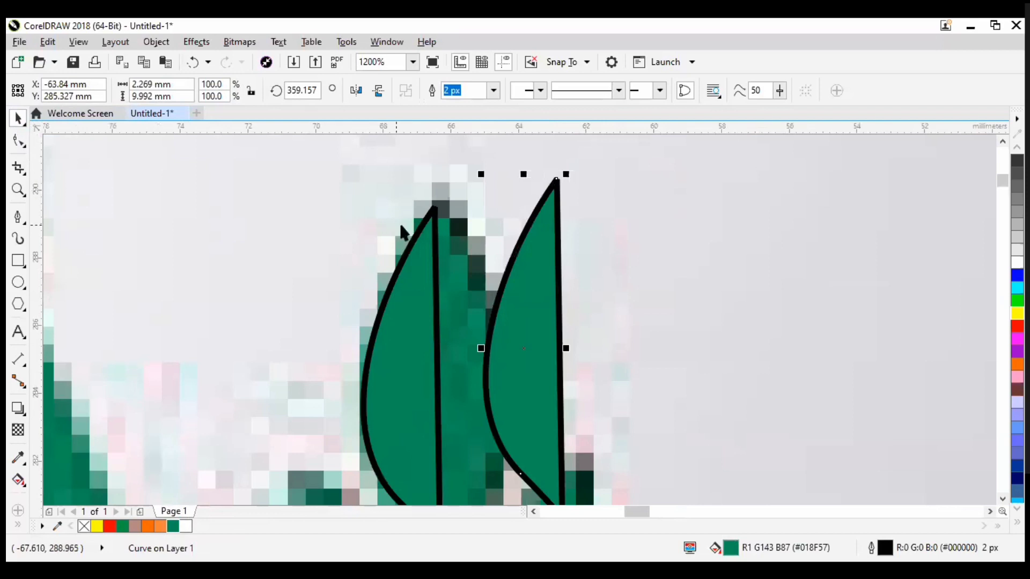
Step: Mirror the copy horizontally and move it against the original so the straight edges meet along the leaf's middle
click(355, 91)
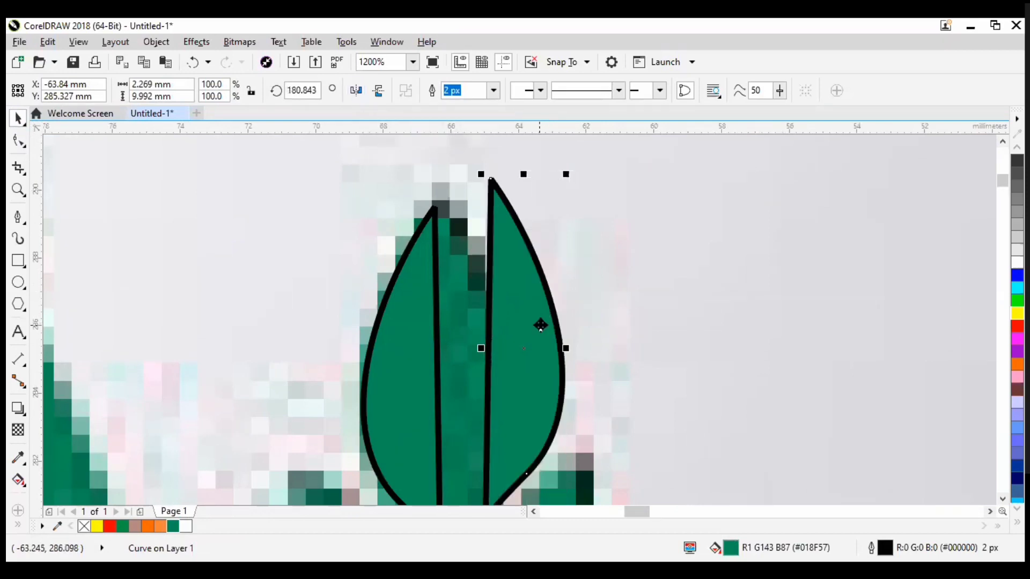
drag(529, 352, 476, 337)
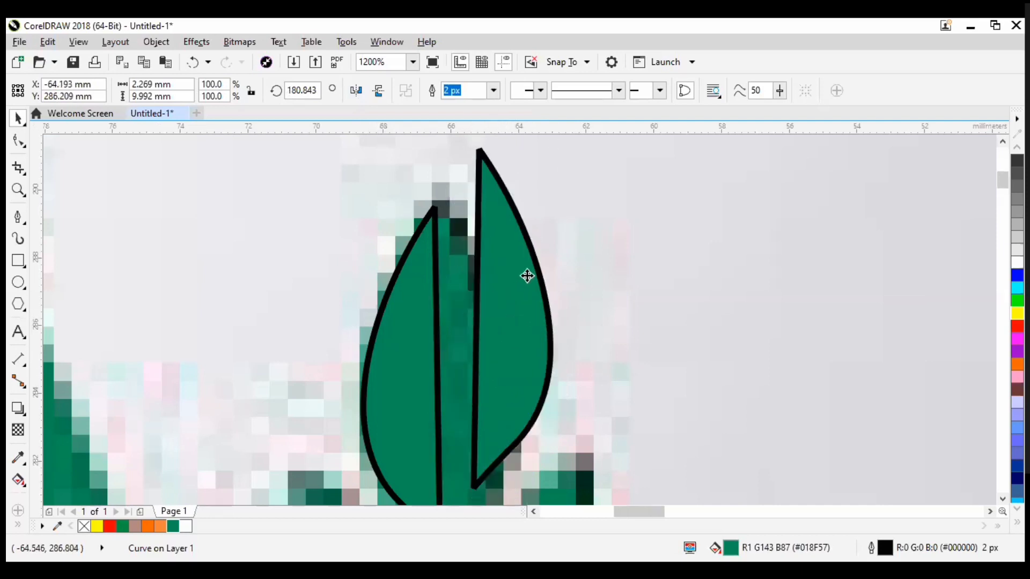
scroll(531, 278, down, 1)
scroll(499, 325, up, 1)
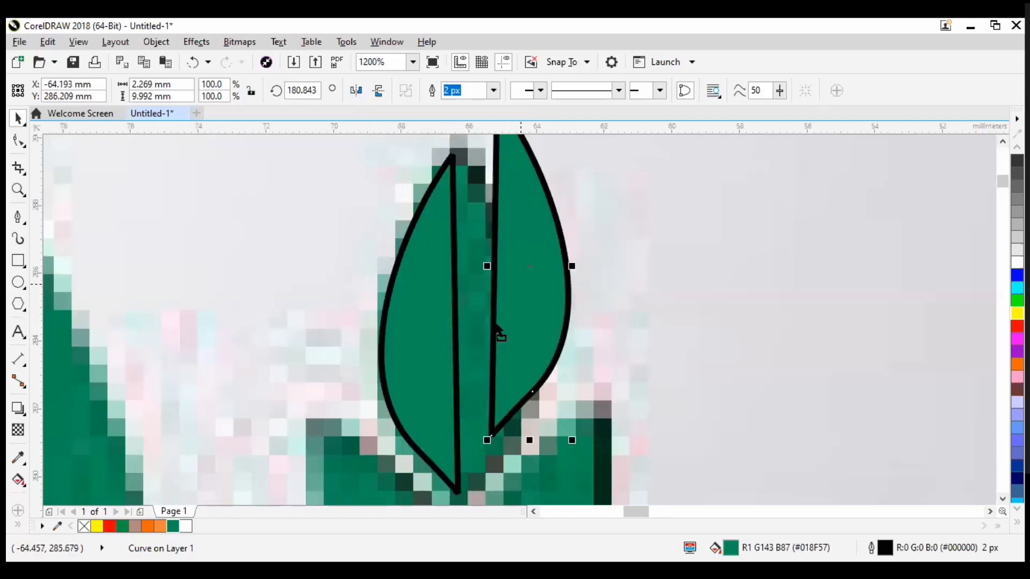
drag(529, 266, 494, 324)
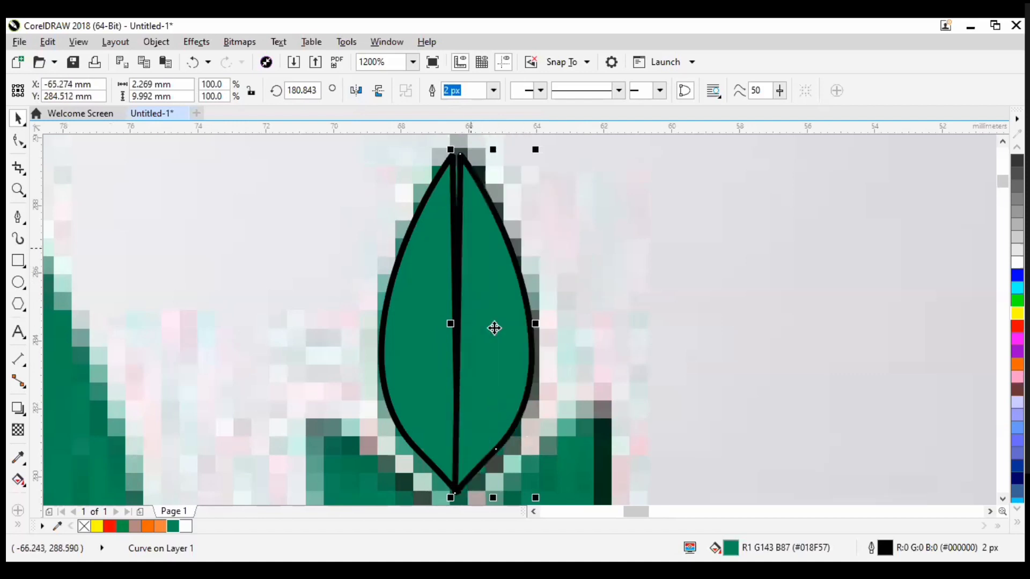
Step: Set the mirrored half's rotation centre at the leaf's base and rotate it to 182.439° to align both straight edges
click(494, 328)
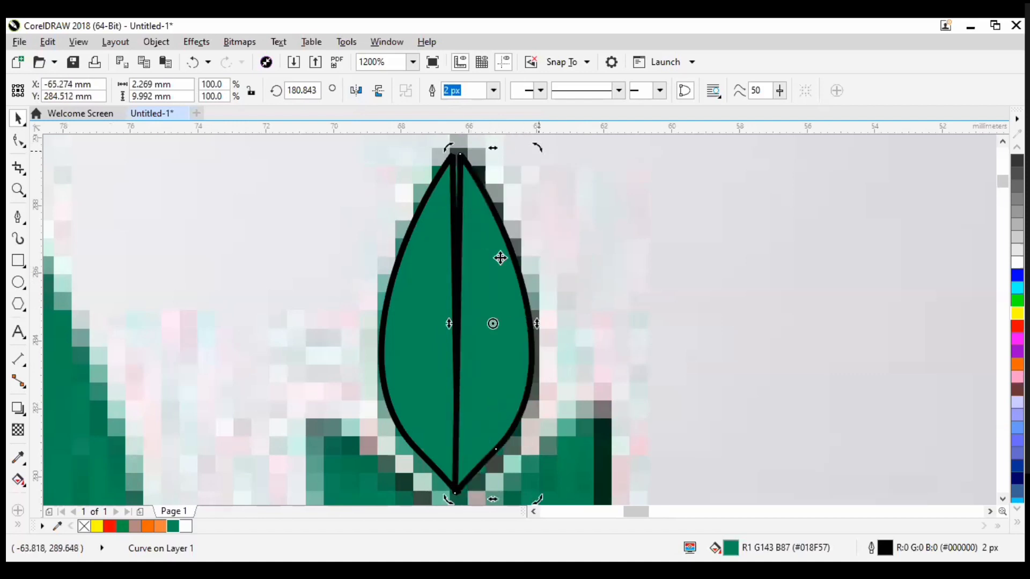
mouse_move(494, 325)
mouse_down()
mouse_move(462, 157)
mouse_move(459, 490)
mouse_move(487, 294)
mouse_move(489, 322)
mouse_move(455, 492)
mouse_move(498, 299)
mouse_move(493, 334)
mouse_up()
drag(457, 492, 459, 491)
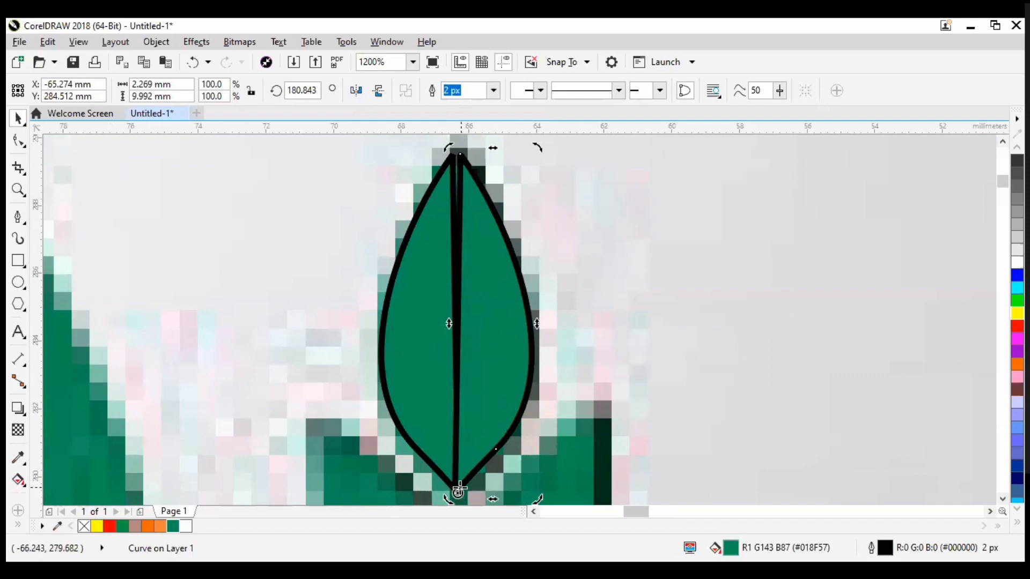
drag(538, 148, 20, 117)
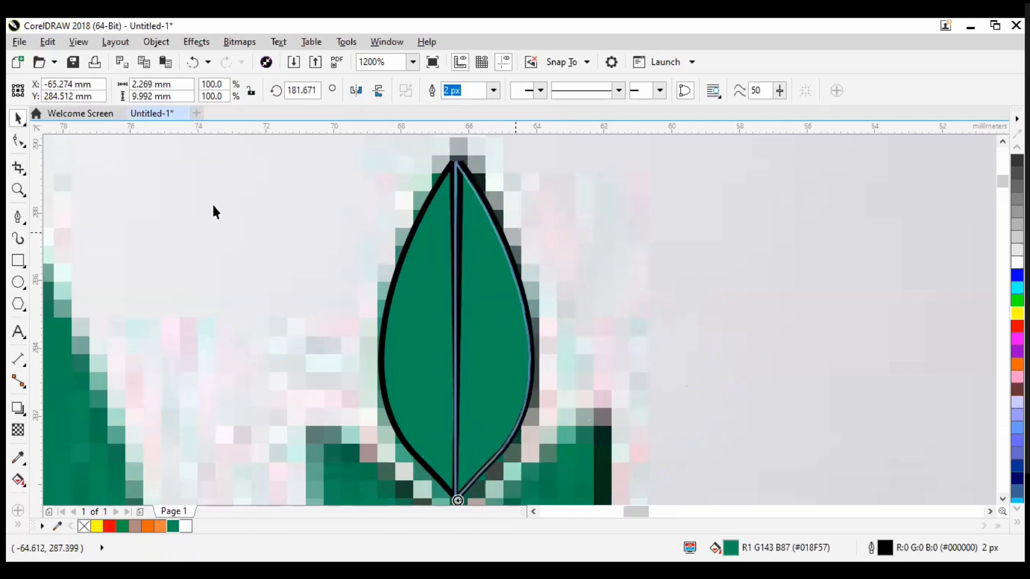
key(space)
click(419, 238)
scroll(470, 300, down, 1)
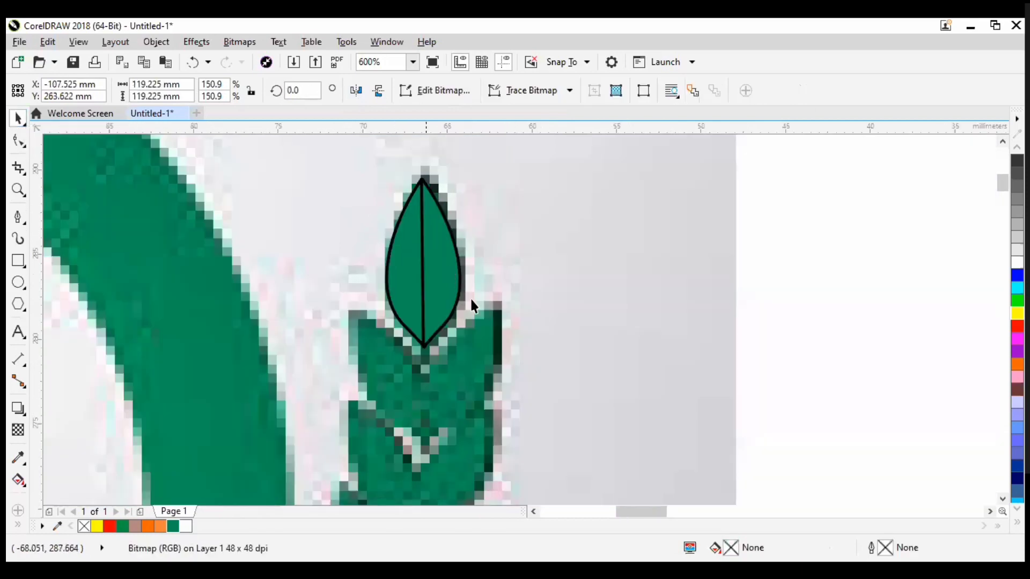
Step: Select both leaf halves, weld them into a single leaf shape, and deselect it
scroll(452, 305, up, 1)
scroll(451, 296, down, 1)
click(452, 297)
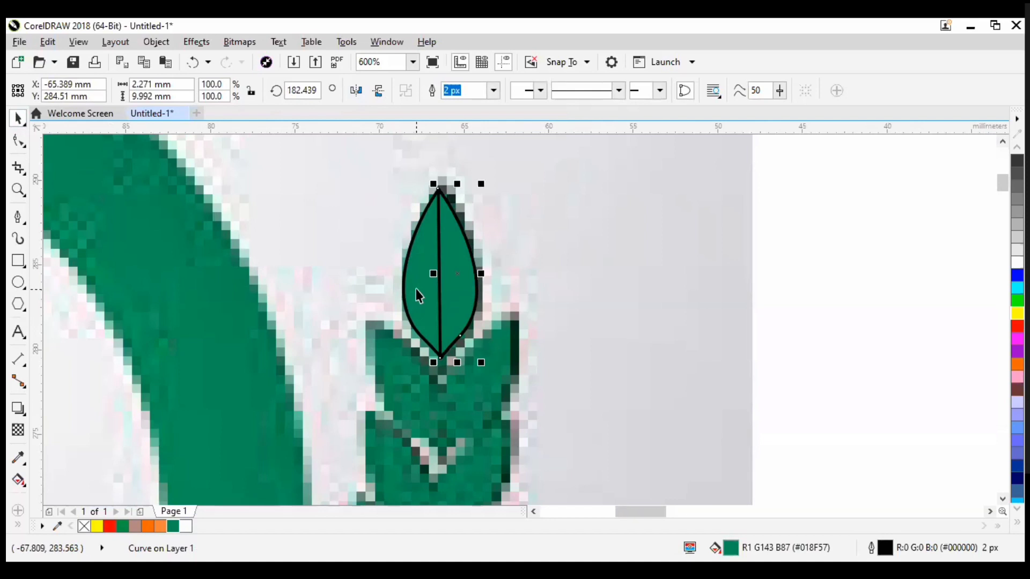
shift+click(440, 294)
key(ctrl+l)
shift+click(413, 271)
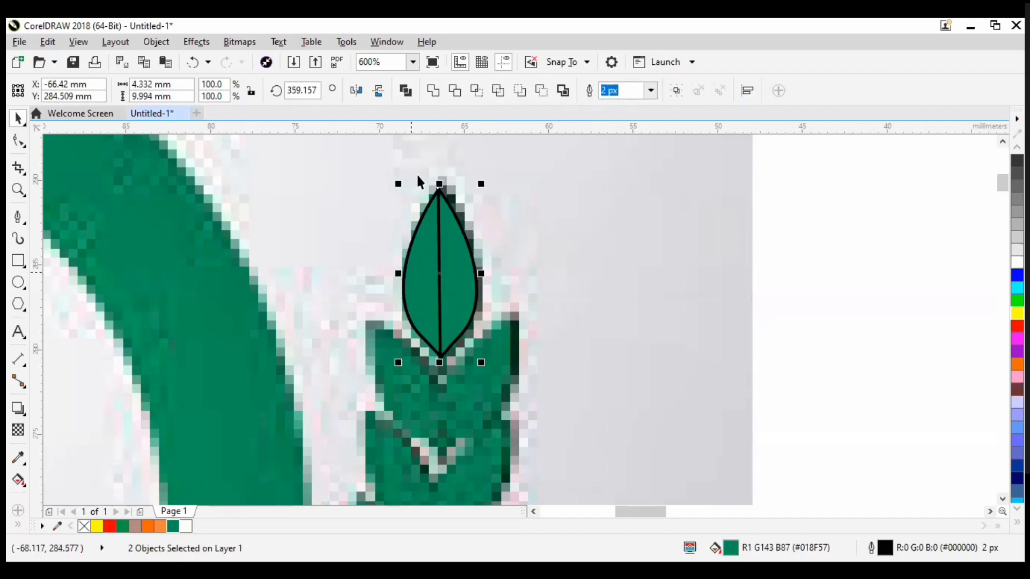
click(432, 91)
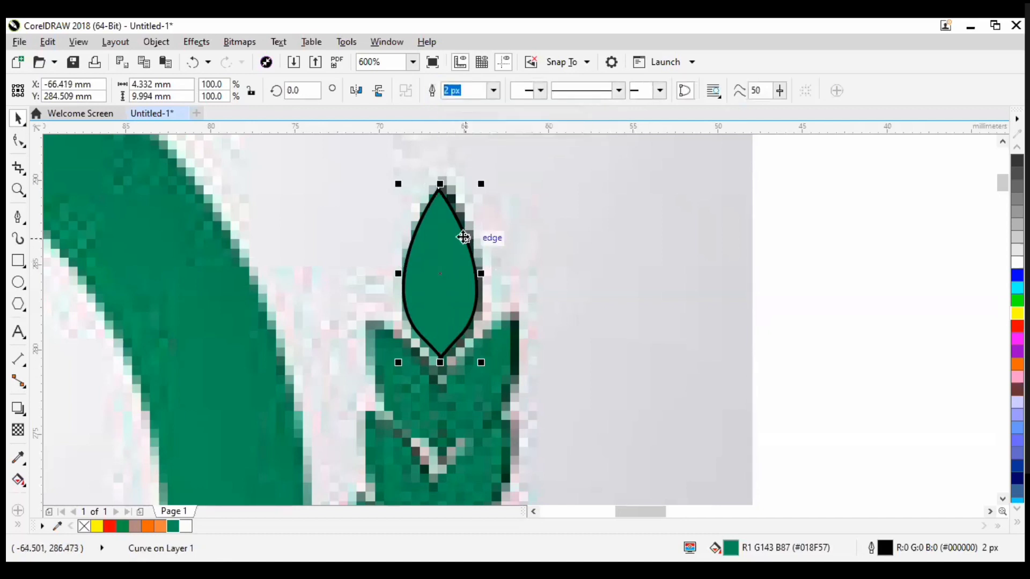
click(851, 231)
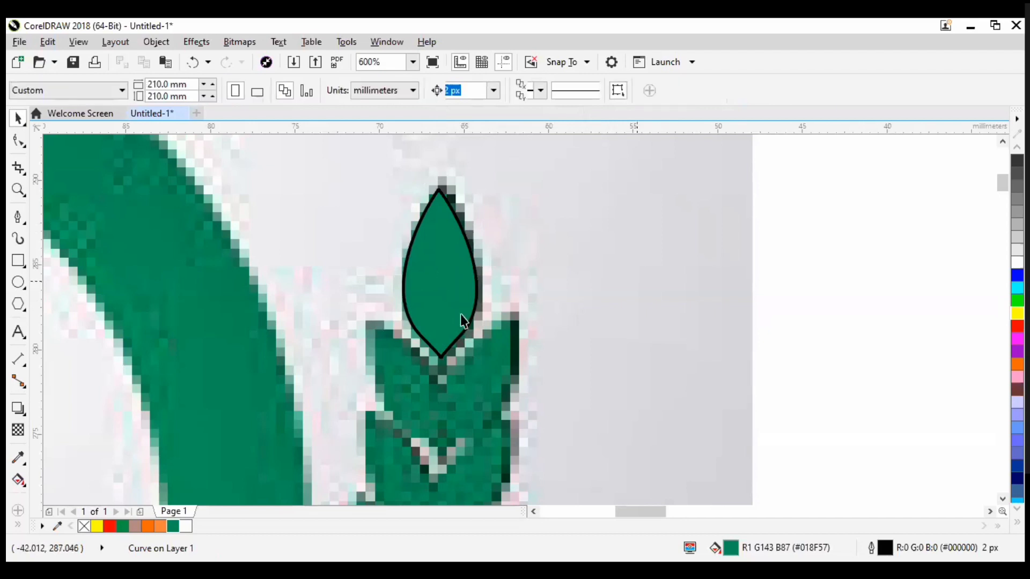
Step: Match the welded top leaf's outline to its green fill, remove the outline altogether, and deselect the leaf
scroll(410, 314, up, 2)
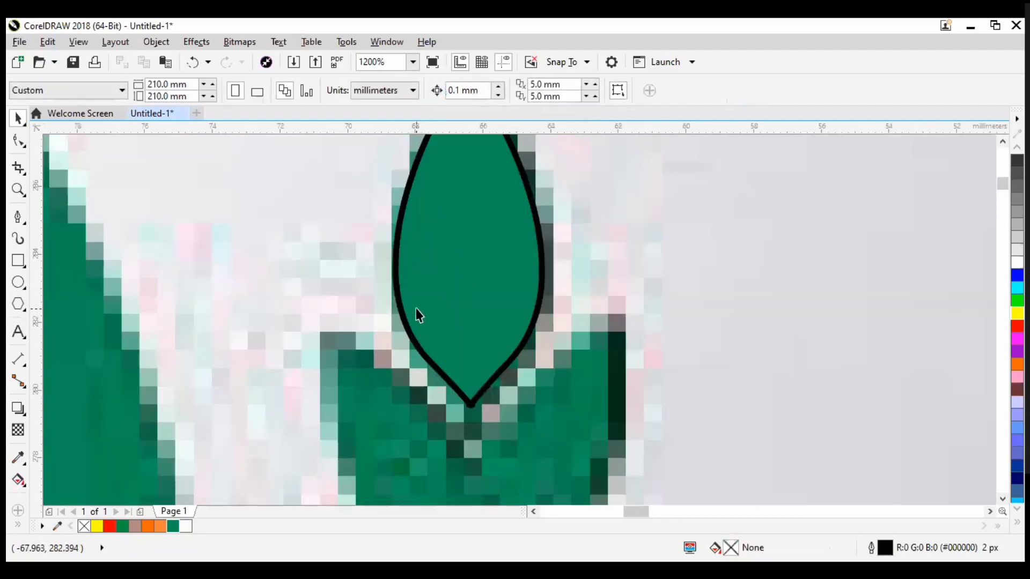
scroll(458, 308, down, 2)
click(459, 308)
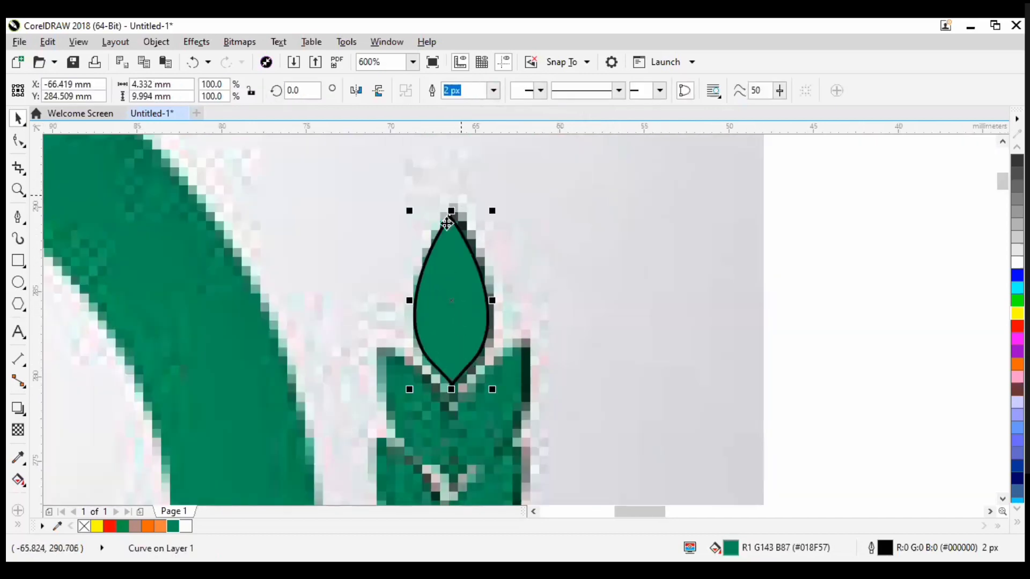
scroll(451, 216, up, 4)
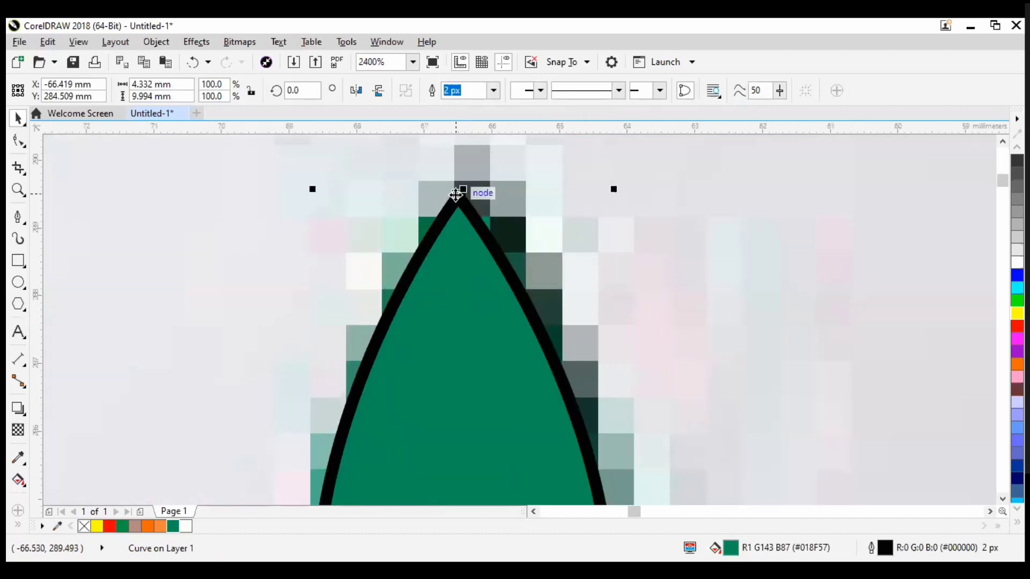
right_click(172, 527)
scroll(490, 338, down, 4)
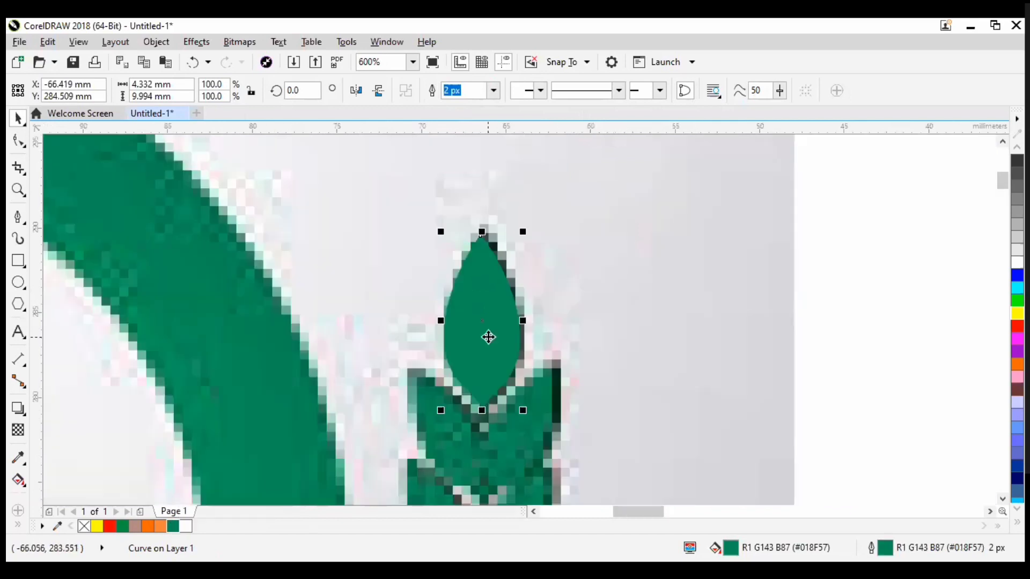
scroll(490, 338, up, 2)
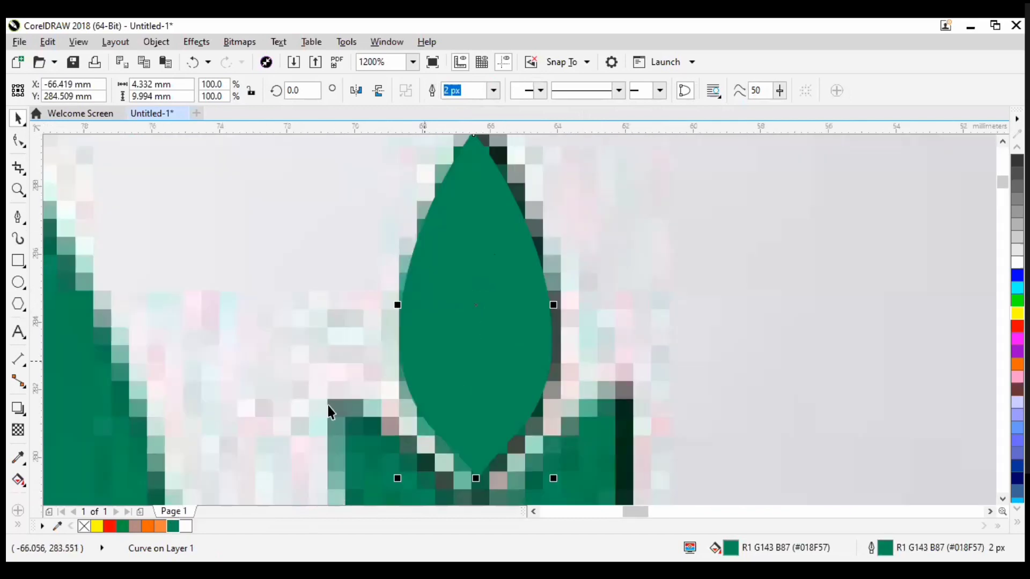
right_click(85, 528)
scroll(355, 328, down, 2)
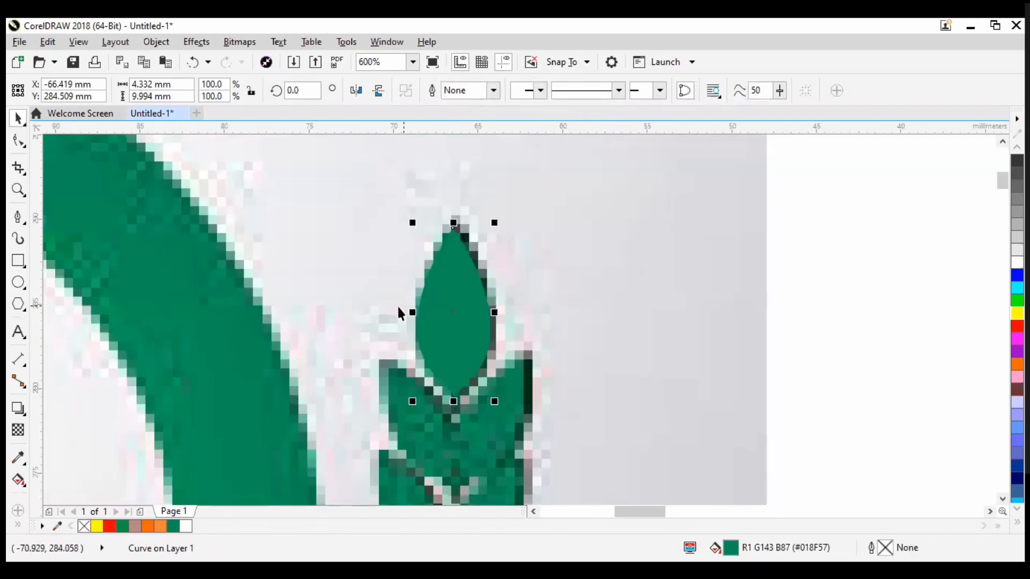
key(Escape)
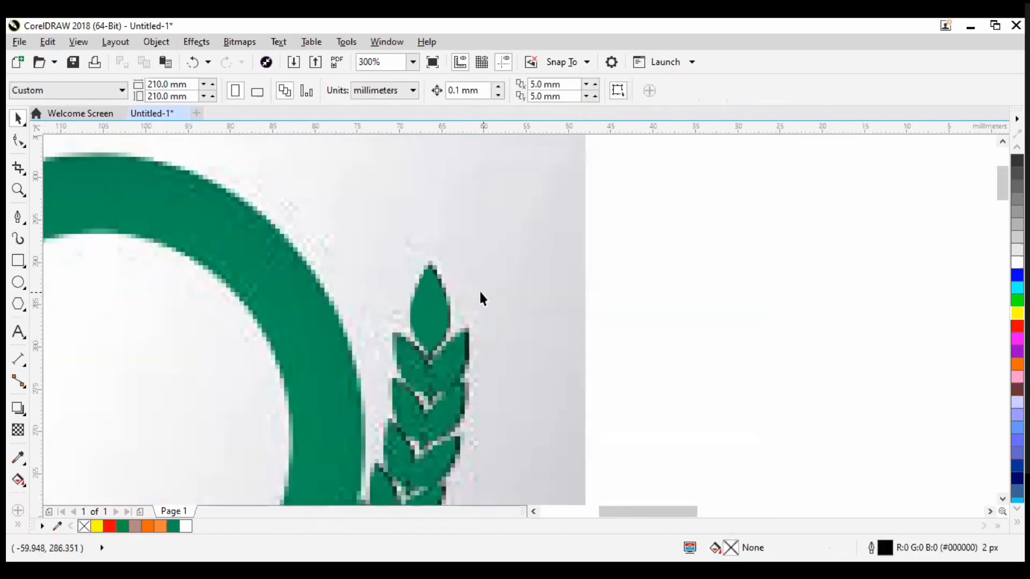
Step: Move the reference image aside to inspect the top leaf on its own, and undo the move
scroll(481, 295, down, 2)
click(369, 337)
scroll(463, 300, up, 4)
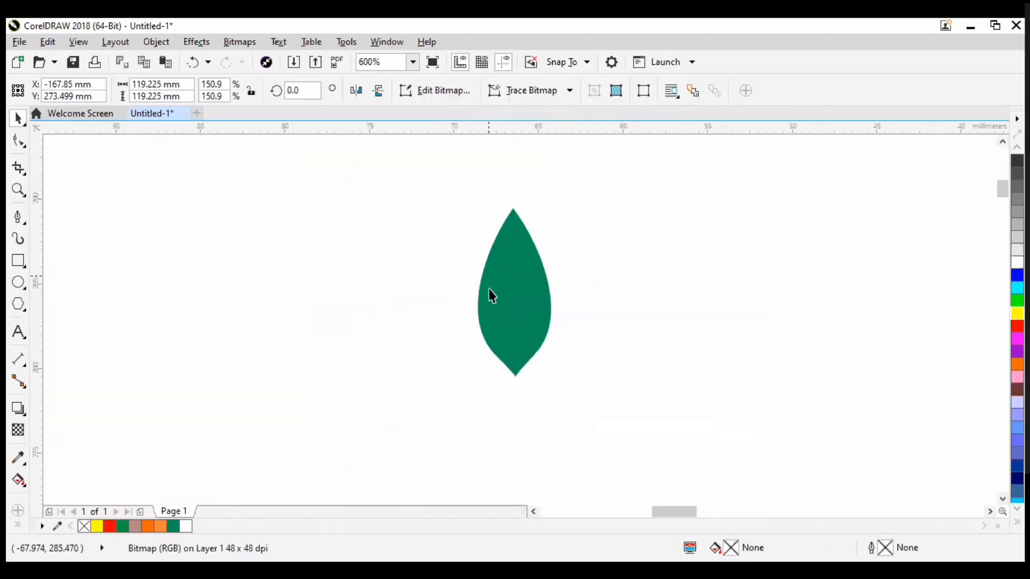
scroll(506, 278, down, 3)
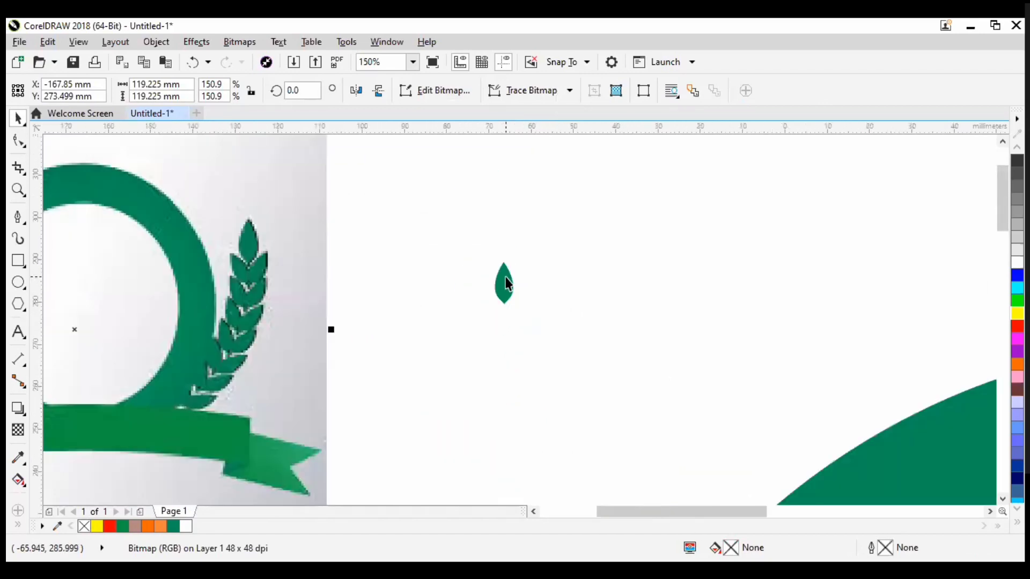
key(ctrl+z)
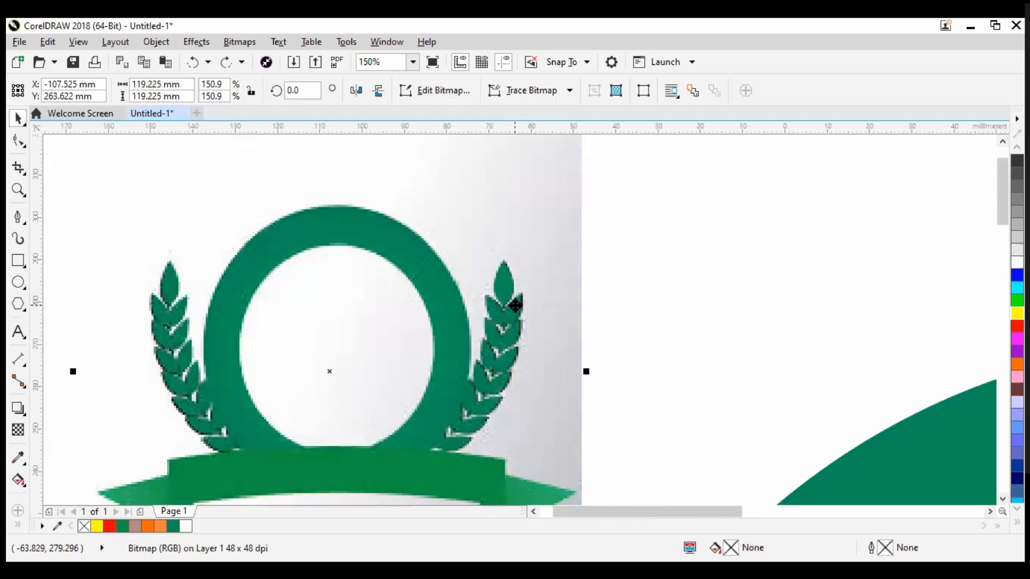
scroll(424, 273, down, 2)
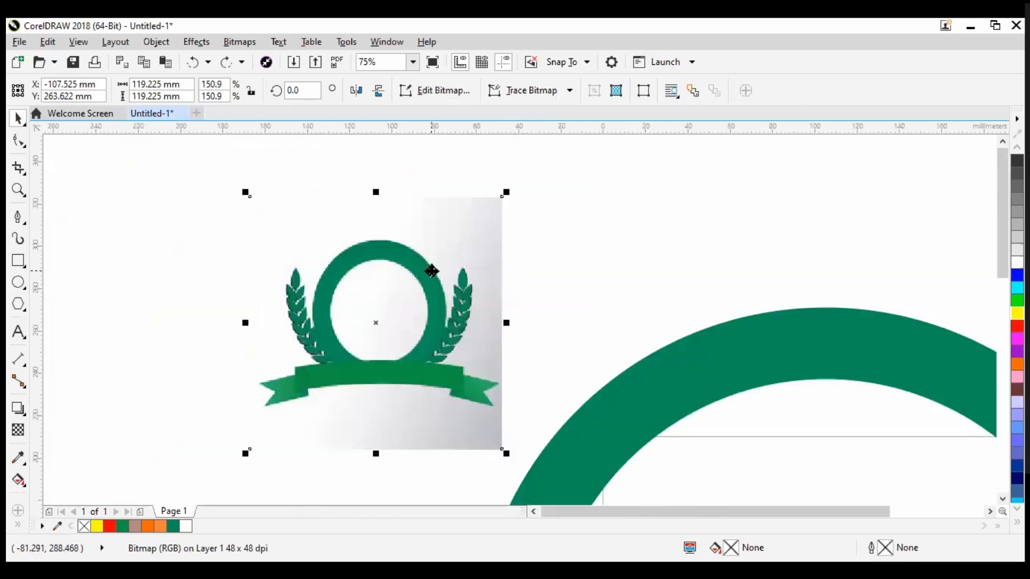
scroll(434, 277, up, 3)
scroll(446, 268, down, 1)
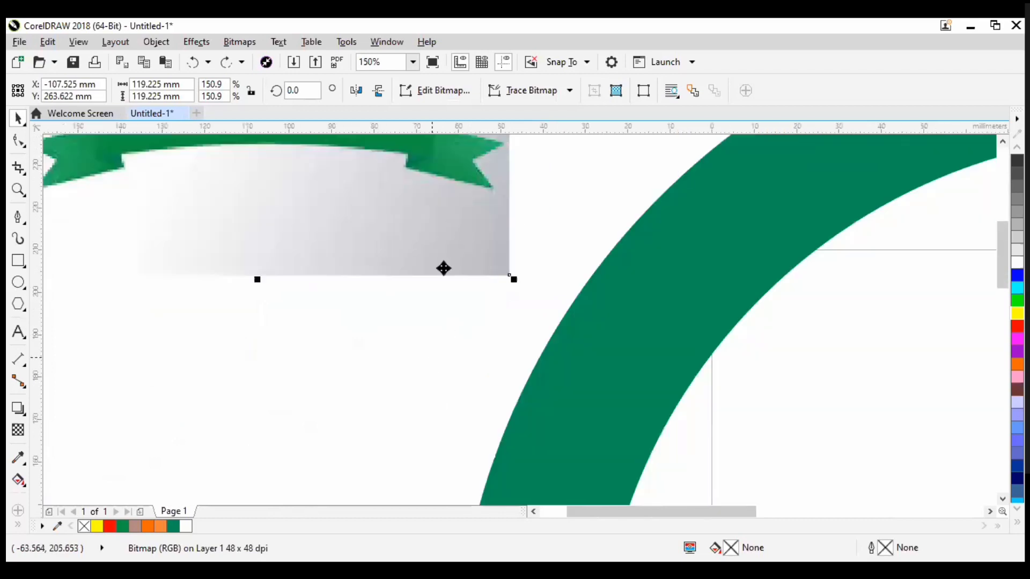
scroll(438, 252, down, 2)
scroll(427, 201, up, 3)
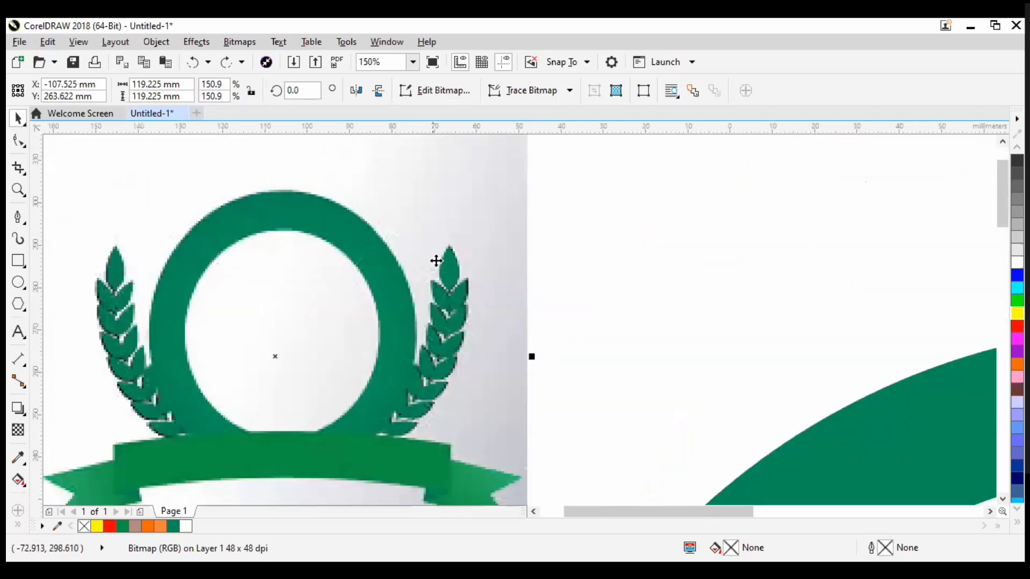
scroll(454, 292, up, 1)
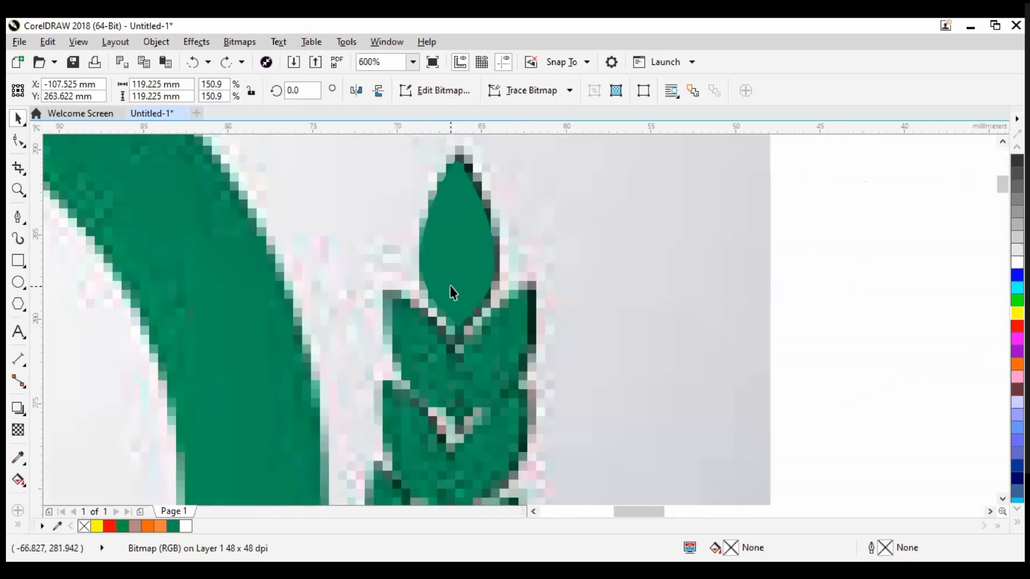
click(452, 292)
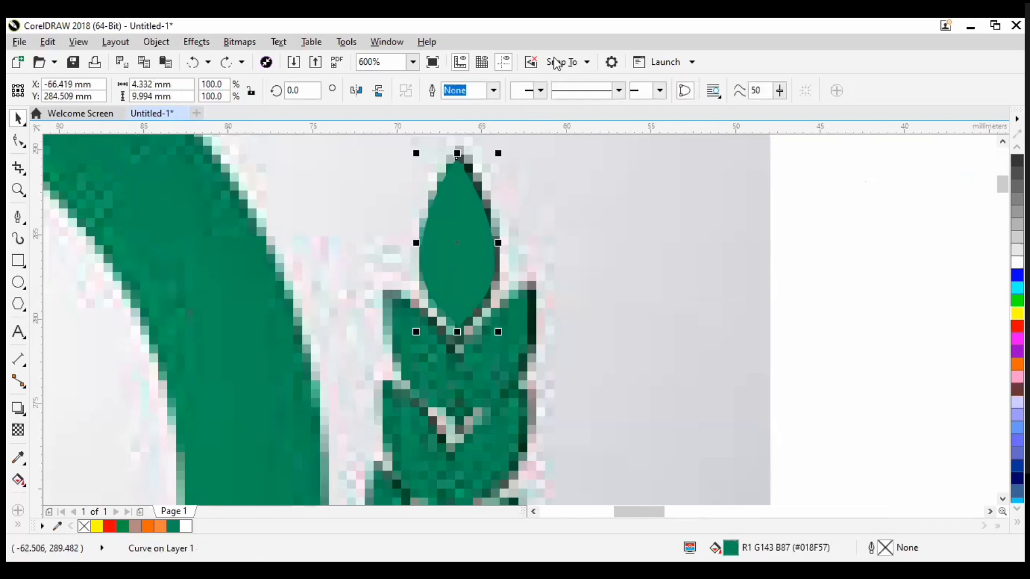
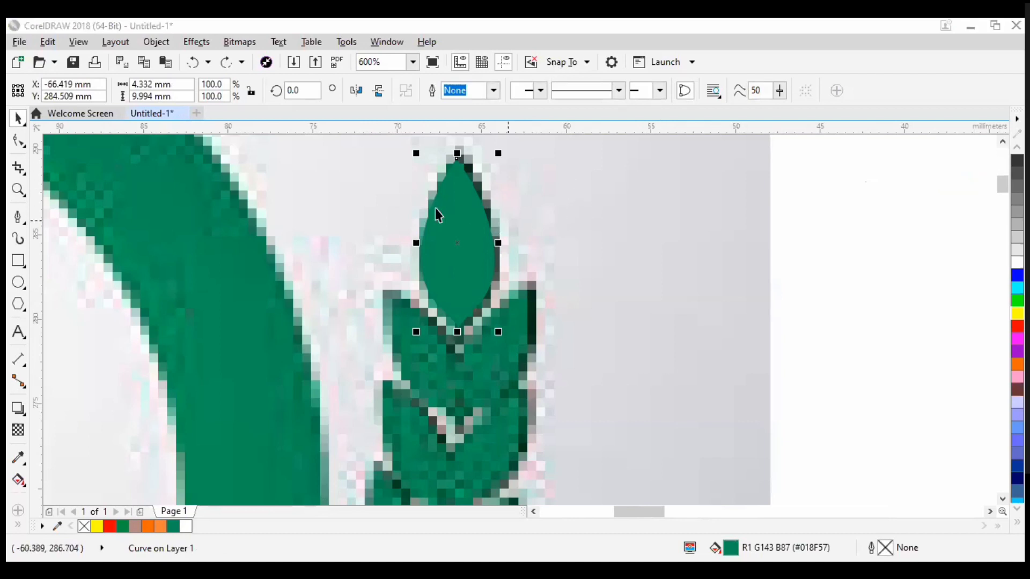
scroll(497, 183, down, 1)
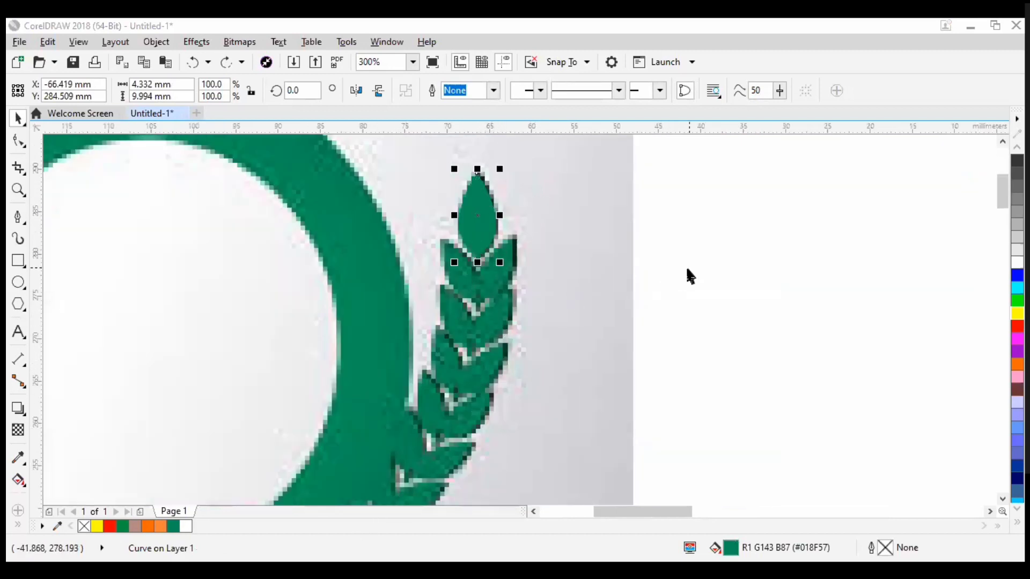
key(Escape)
scroll(471, 217, up, 1)
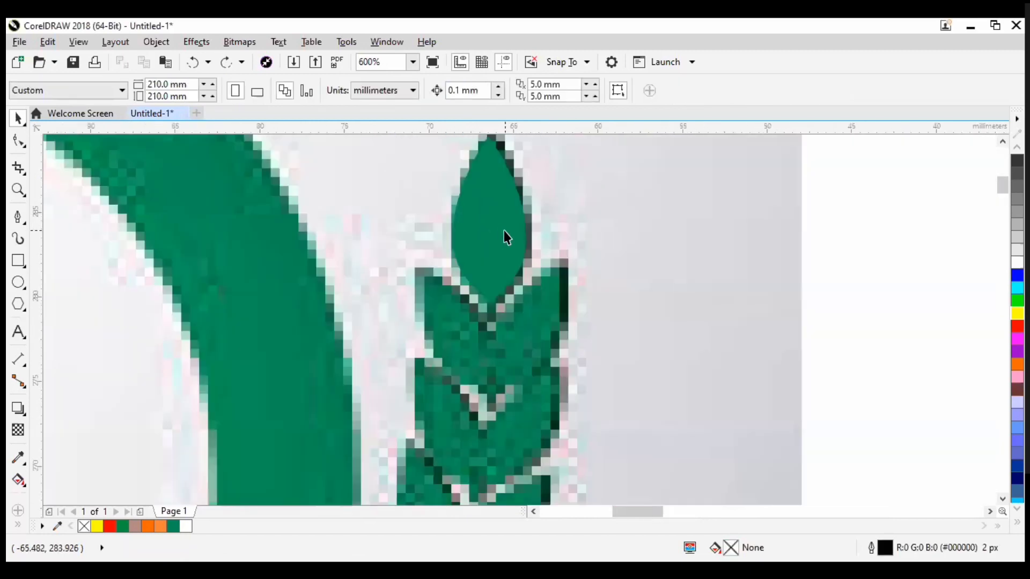
Step: Duplicate the top leaf and move the copy straight down over the first pair of reference leaves below it
click(506, 237)
scroll(528, 370, down, 1)
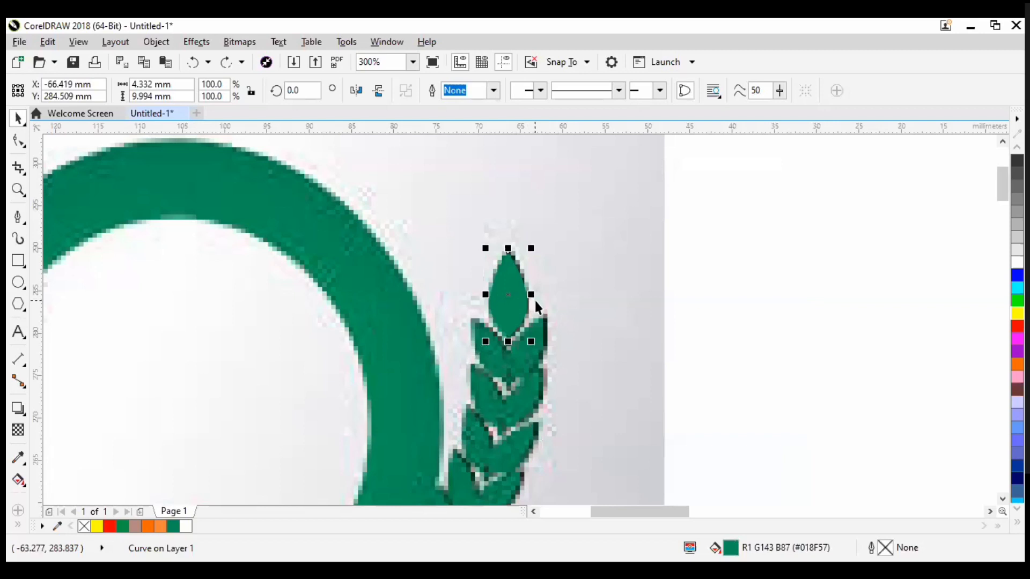
key(ctrl+d)
scroll(545, 266, up, 1)
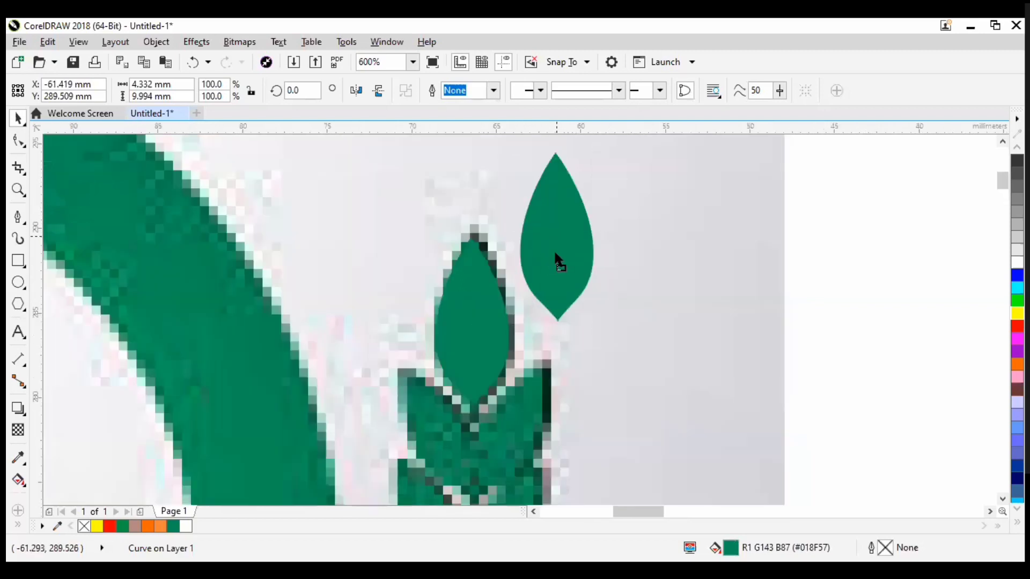
drag(558, 263, 473, 414)
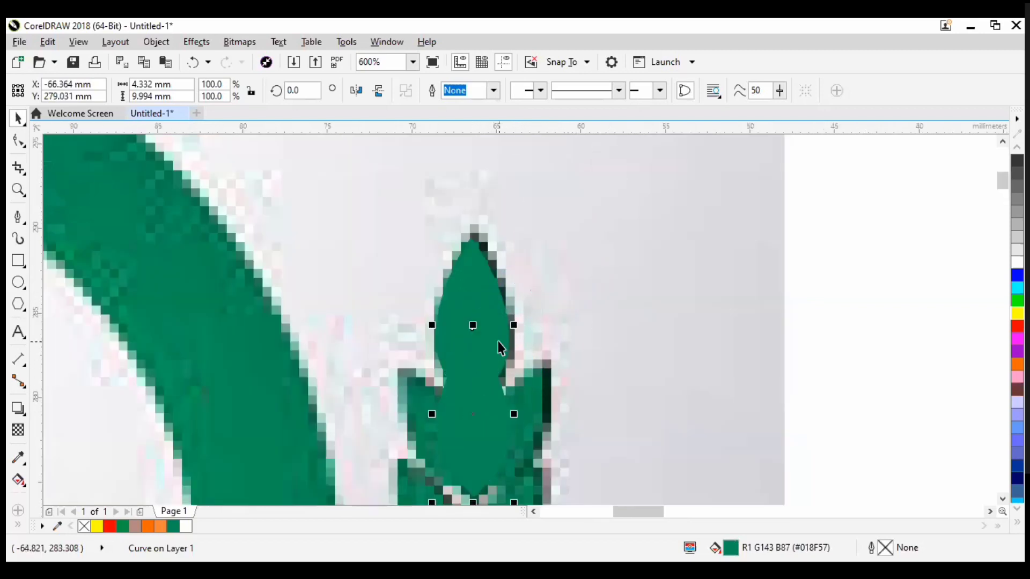
scroll(499, 343, down, 1)
scroll(480, 357, up, 1)
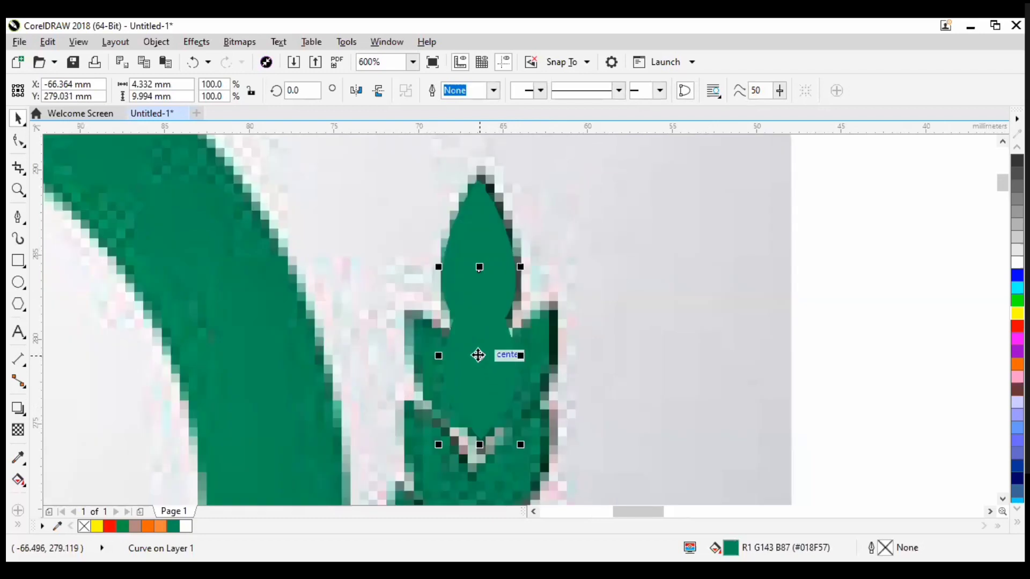
Step: Set the copied leaf's rotation centre at its base tip, rotate it to 329.464° along the right-hand reference leaf, and deselect it
click(479, 356)
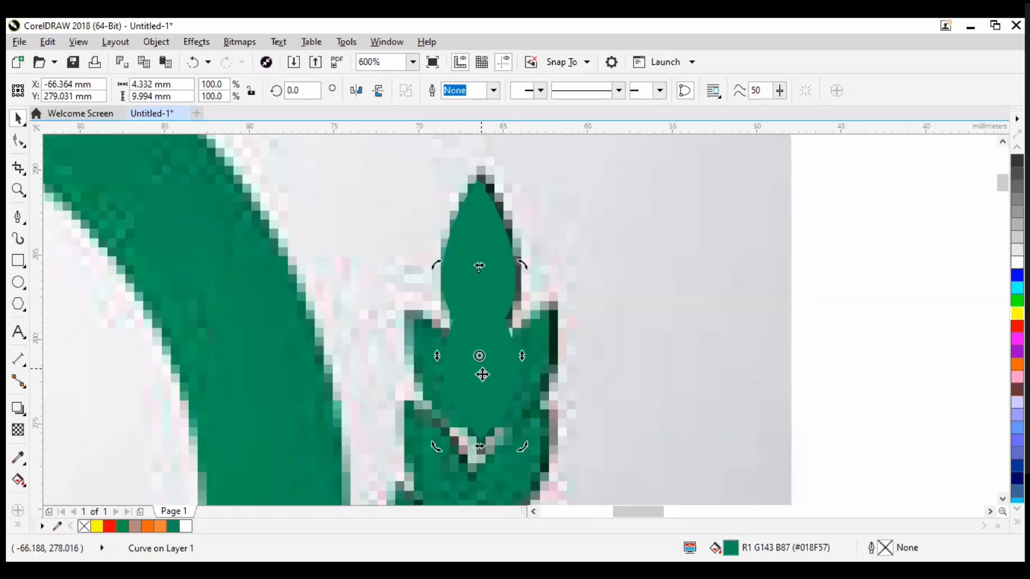
drag(480, 356, 481, 440)
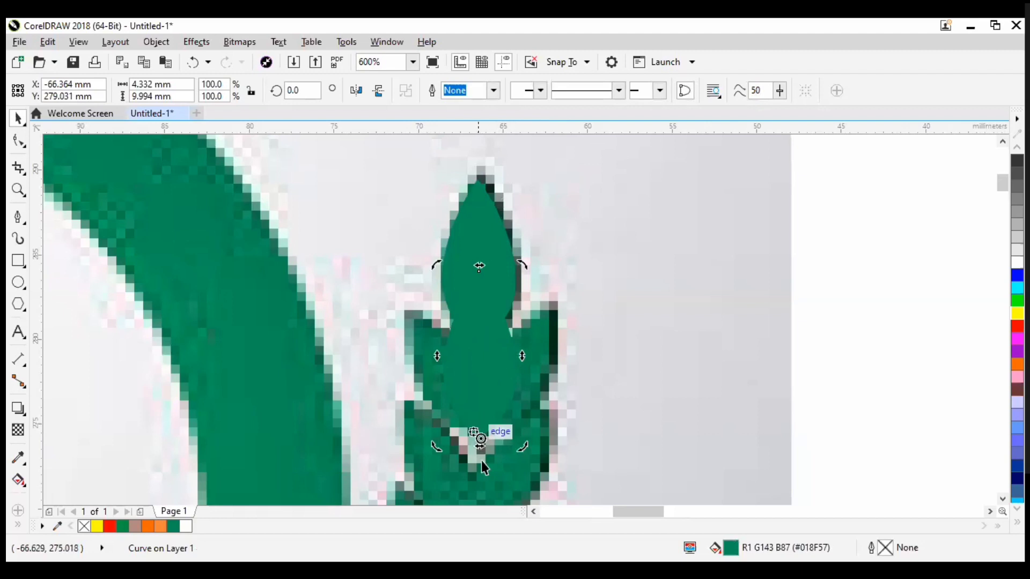
mouse_move(482, 439)
mouse_down()
mouse_move(473, 345)
mouse_move(462, 359)
mouse_move(482, 357)
mouse_move(472, 358)
mouse_move(480, 336)
mouse_move(482, 443)
mouse_up()
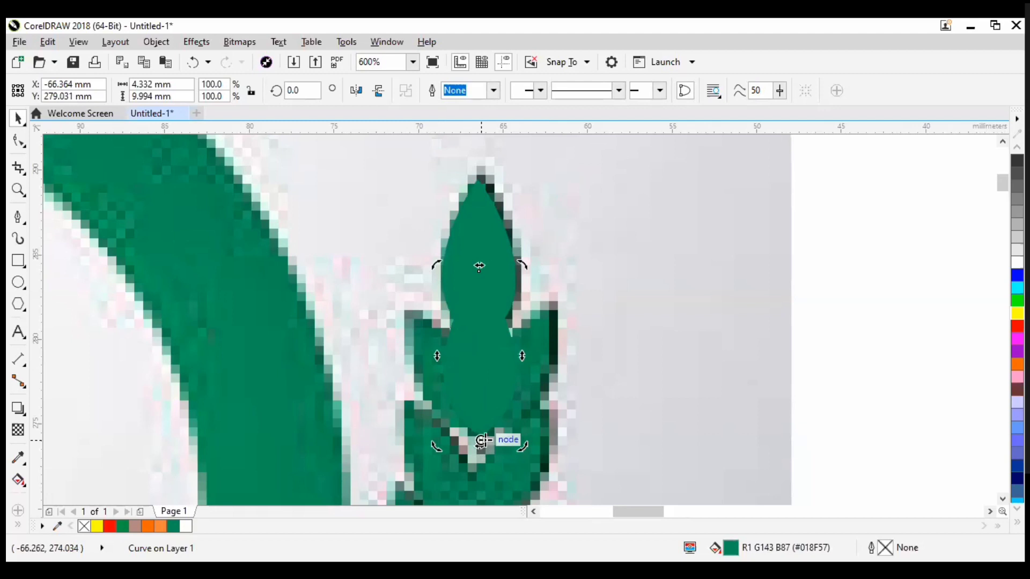
drag(522, 264, 589, 337)
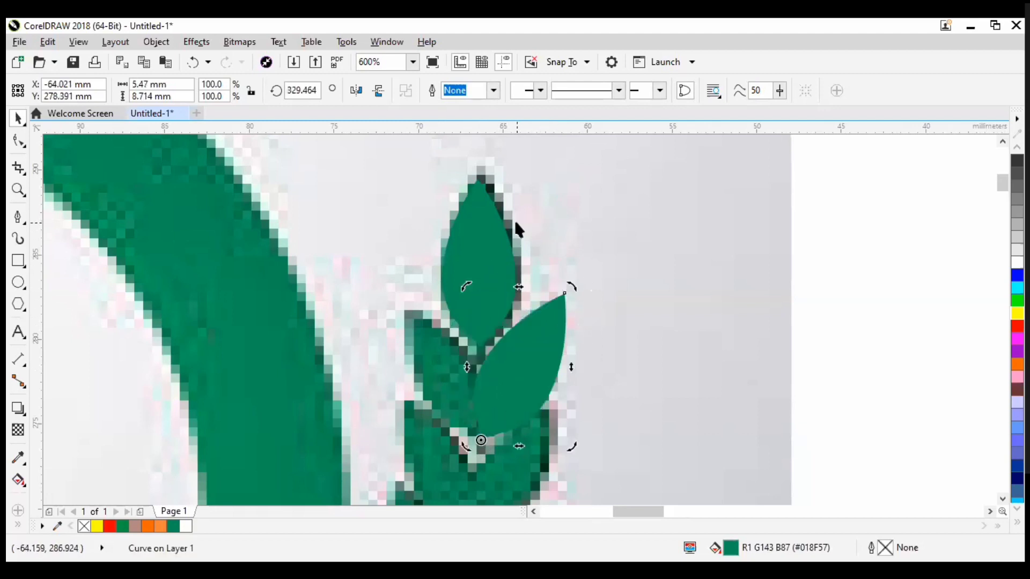
scroll(516, 221, down, 2)
key(Escape)
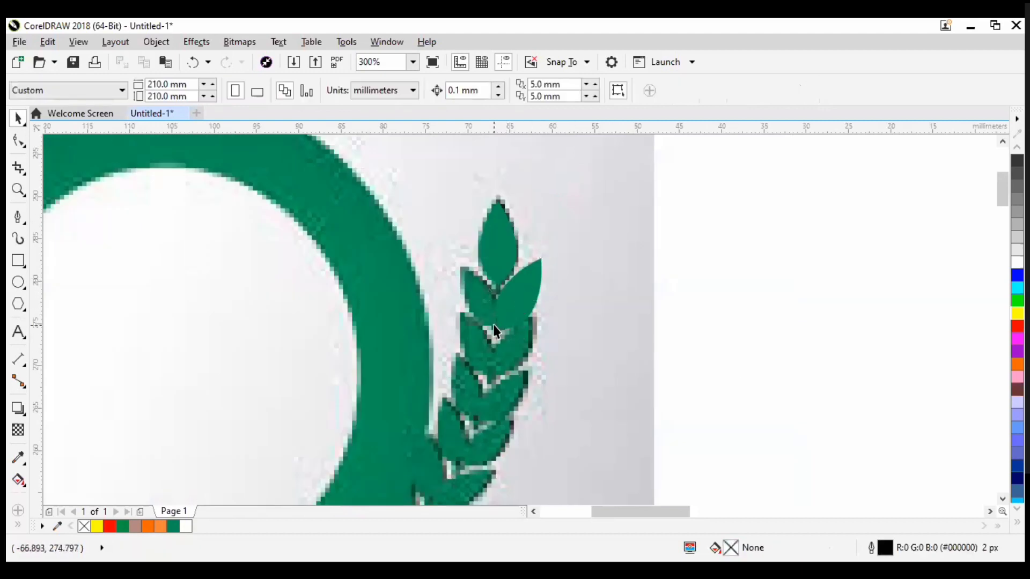
Step: Scale the rotated right-hand leaf proportionally to 87.8% so it fits the reference leaf
scroll(494, 324, up, 2)
click(521, 322)
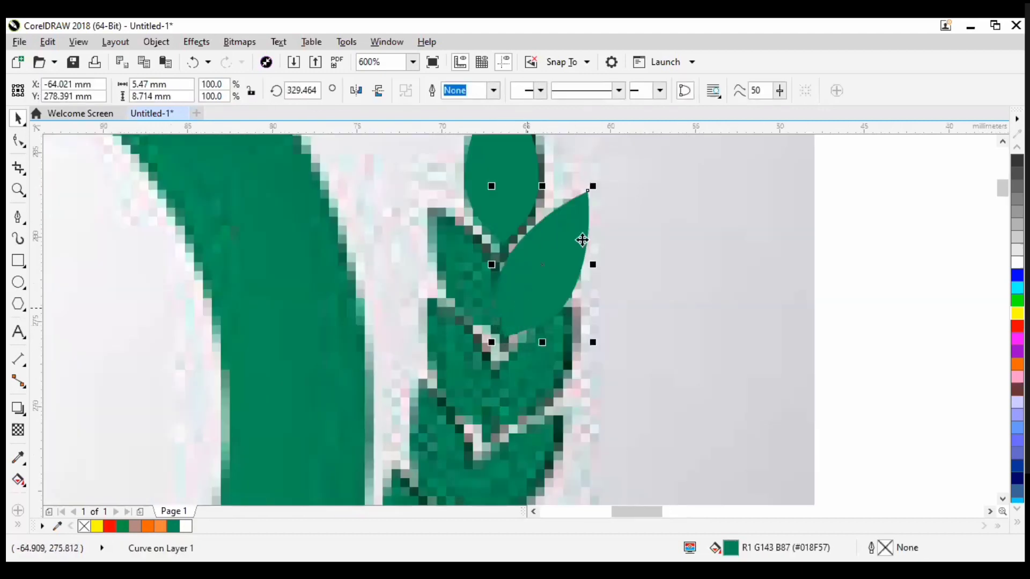
drag(590, 187, 537, 274)
Step: Duplicate the right-hand leaf, mirror the copy horizontally, and align it over the left-hand reference leaf so the two form a V-shaped pair
key(ctrl+d)
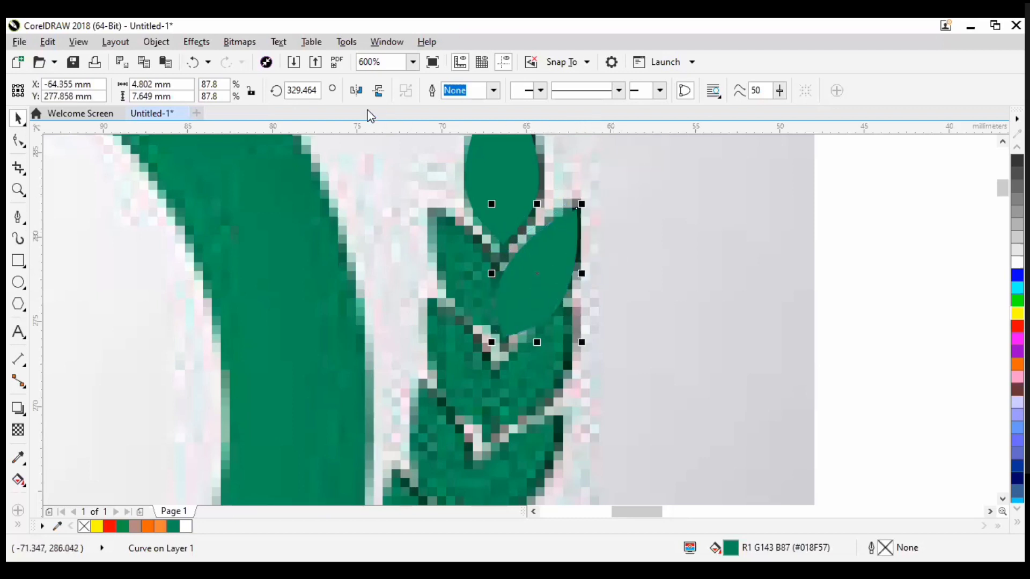
click(356, 90)
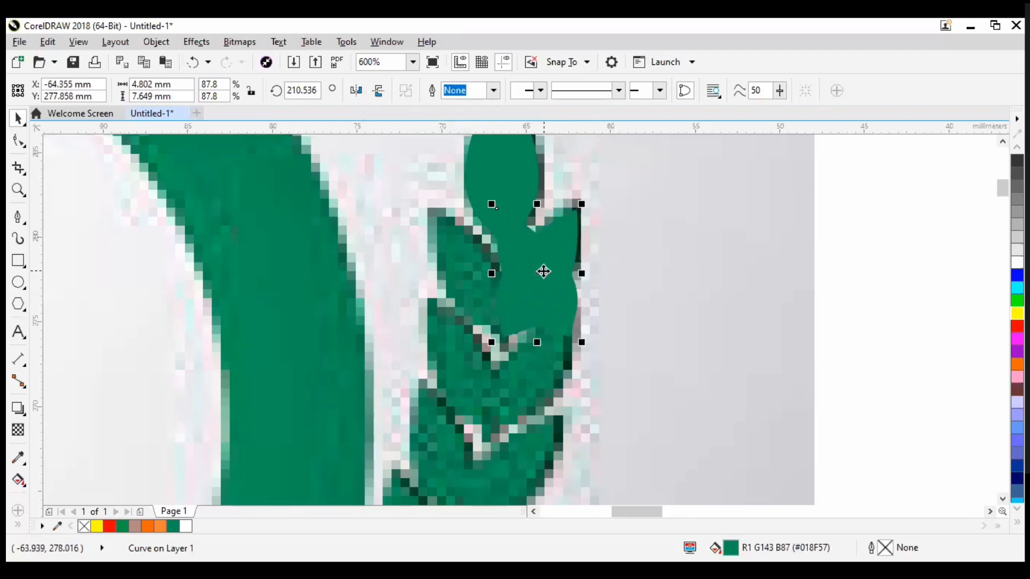
drag(544, 272, 479, 273)
scroll(697, 257, down, 2)
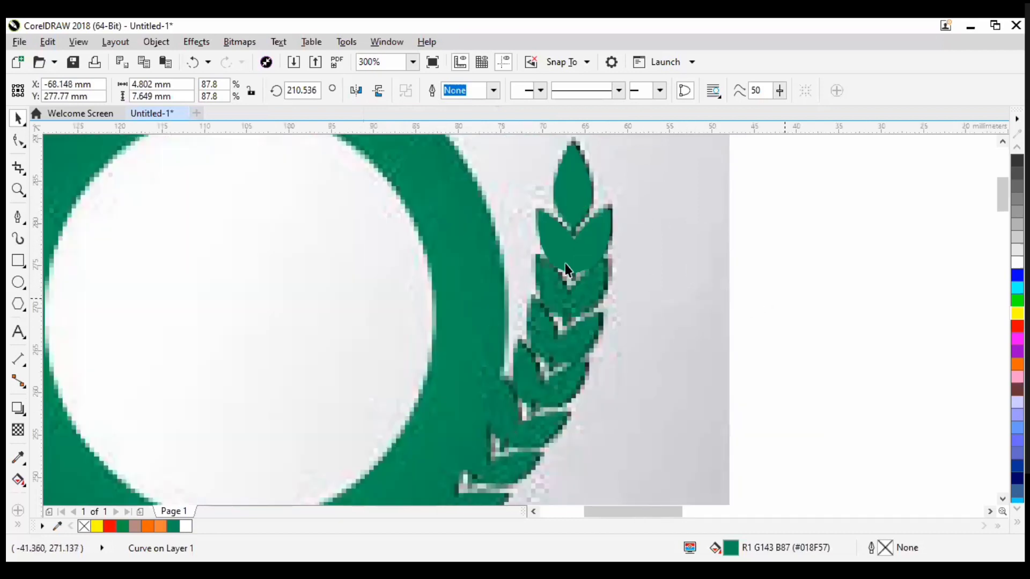
key(Escape)
scroll(550, 253, up, 2)
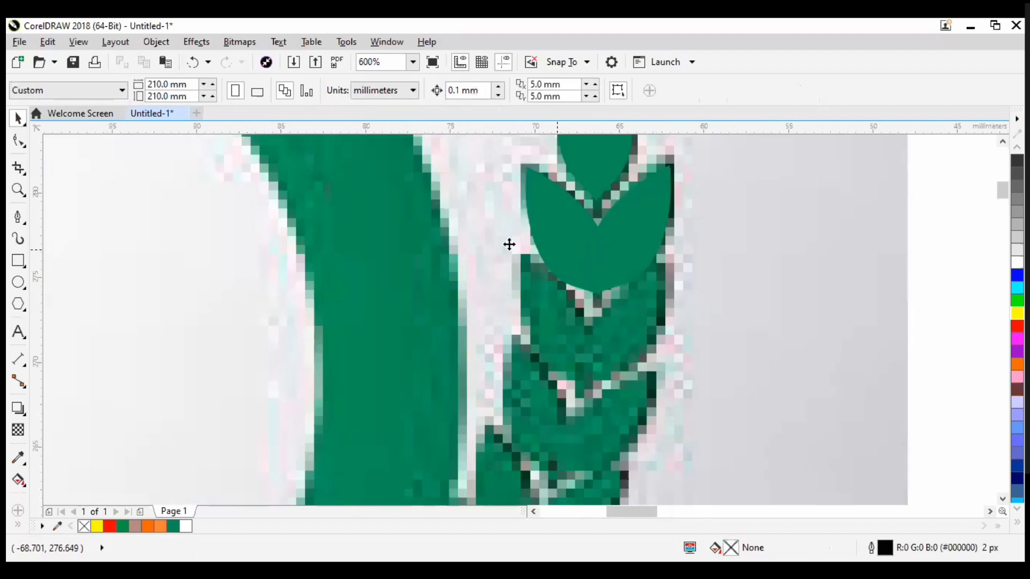
drag(508, 244, 558, 248)
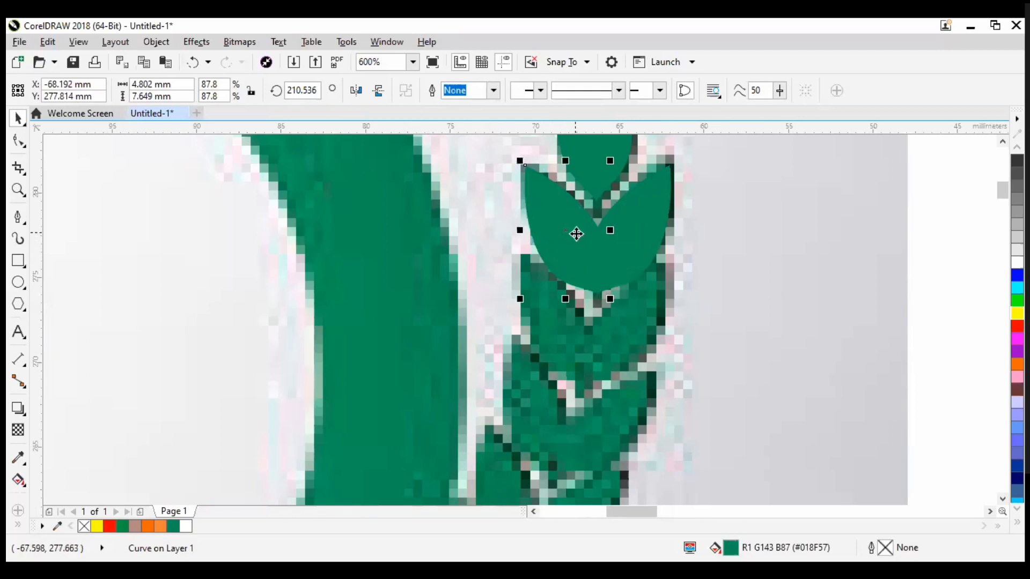
Step: Copy the upper pair's left-hand leaf onto the next left-hand reference leaf, rotate it to 200.151° about its base, and duplicate it
drag(576, 234, 548, 328)
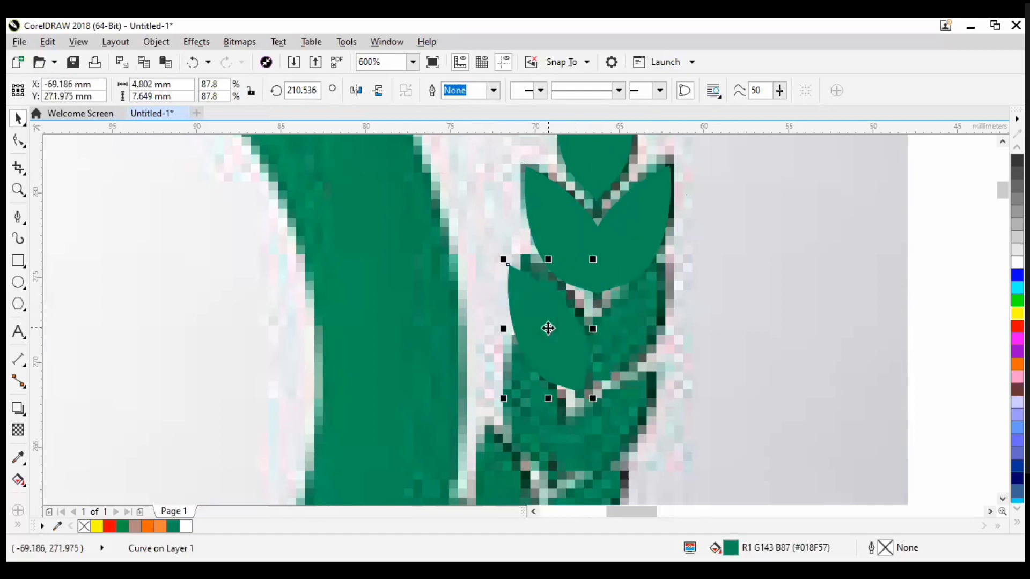
click(548, 328)
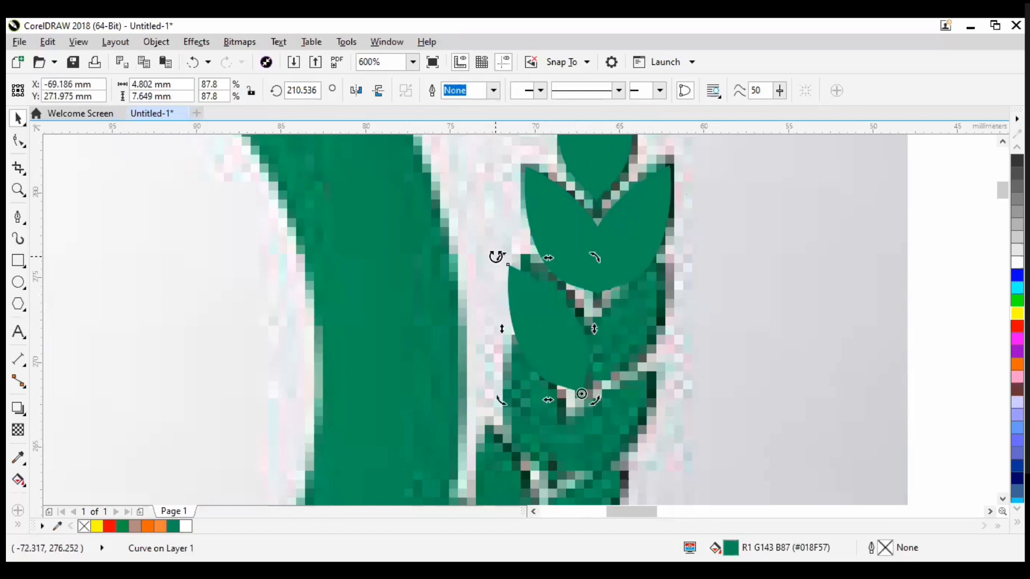
drag(497, 256, 510, 248)
key(ctrl+d)
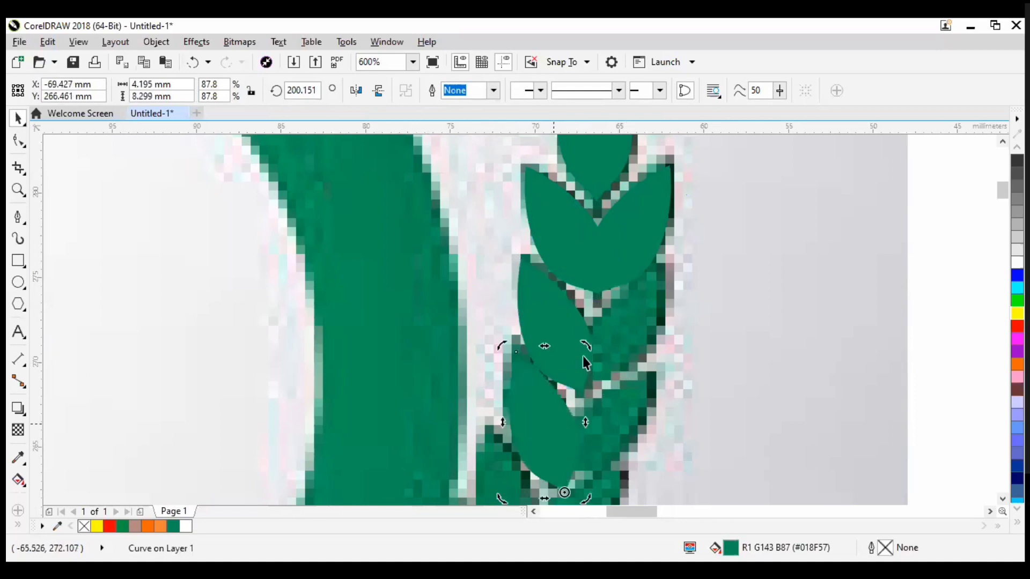
Step: Move the duplicated leaf up to the second pair's base and rotate it to 147.801° over the right-hand reference leaf
click(544, 425)
drag(543, 425, 566, 325)
click(566, 325)
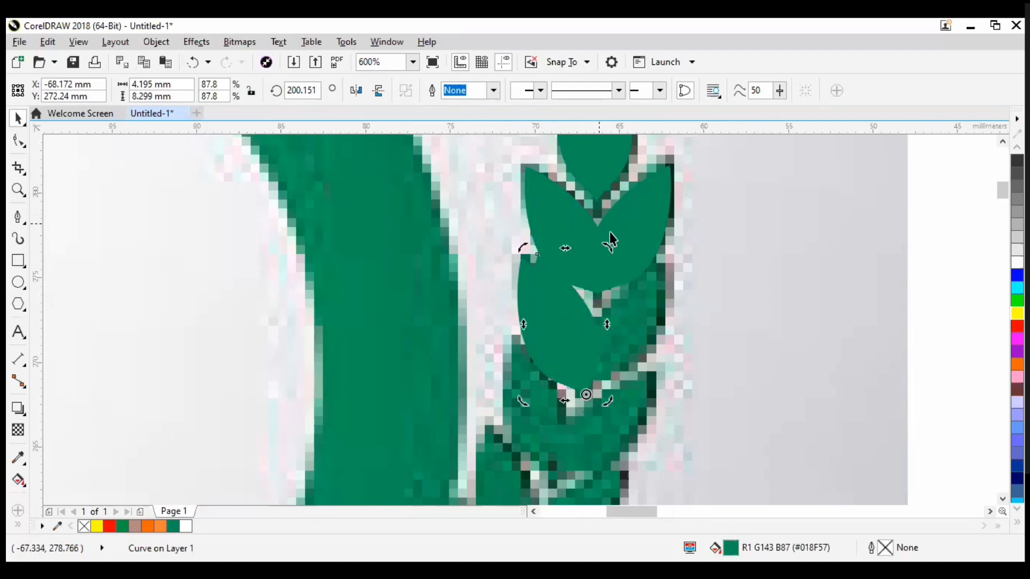
drag(612, 239, 733, 319)
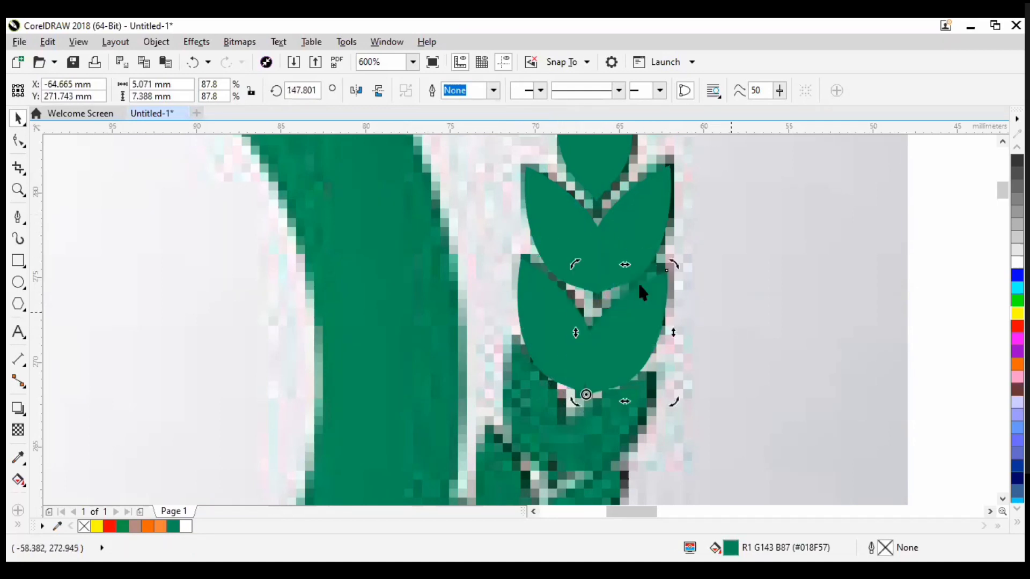
Step: Move the reference emblem image away from the five drawn leaves to about X -208 mm, Y 290 mm
scroll(593, 281, down, 2)
click(545, 336)
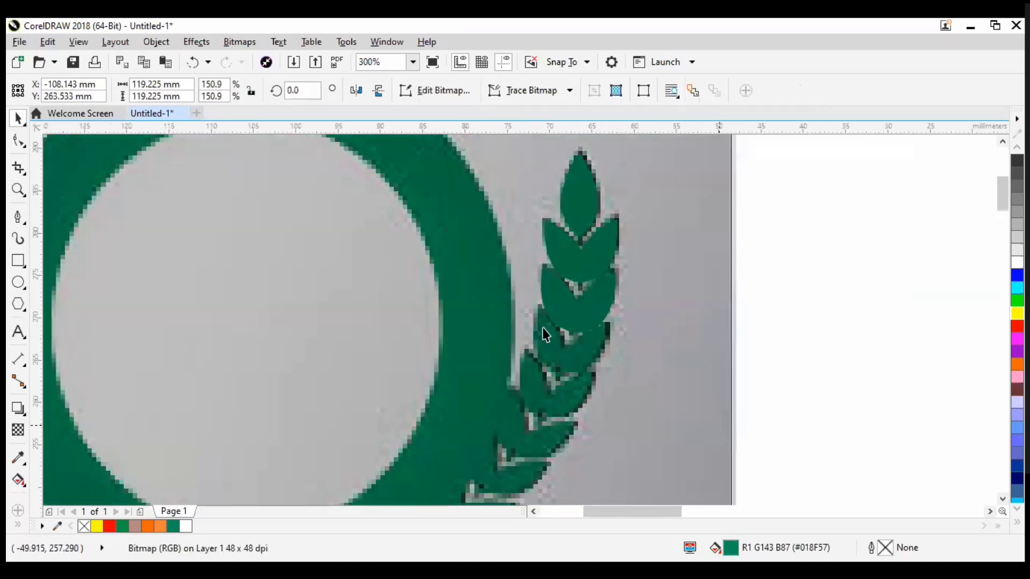
scroll(549, 271, right, 3)
scroll(551, 343, down, 1)
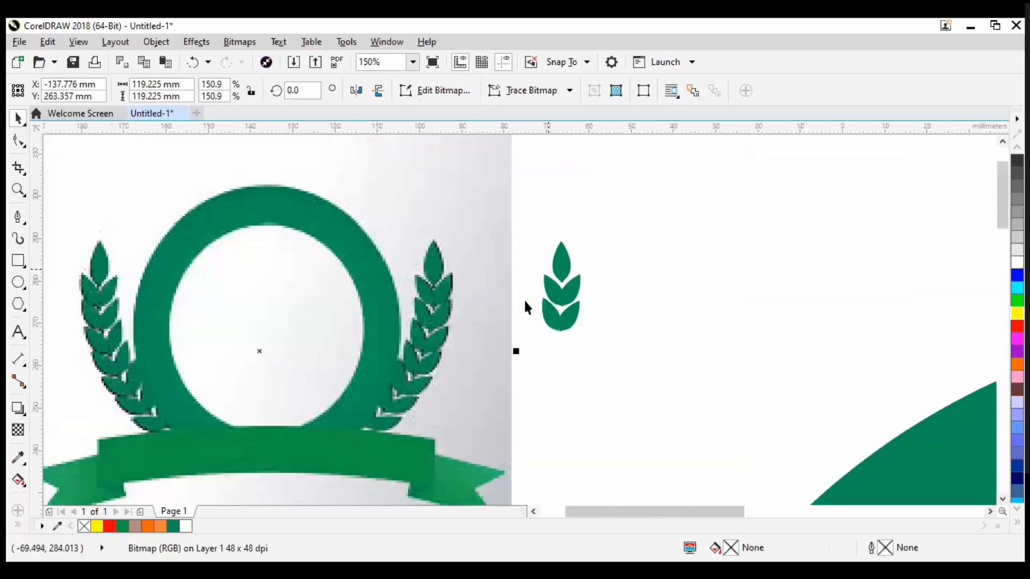
scroll(528, 334, down, 2)
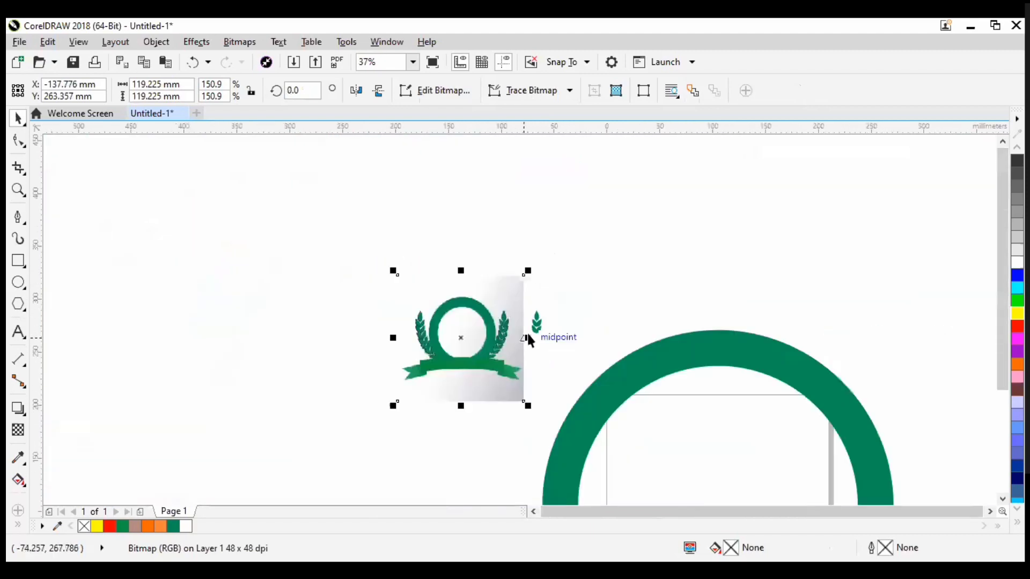
scroll(529, 336, up, 2)
scroll(526, 322, up, 1)
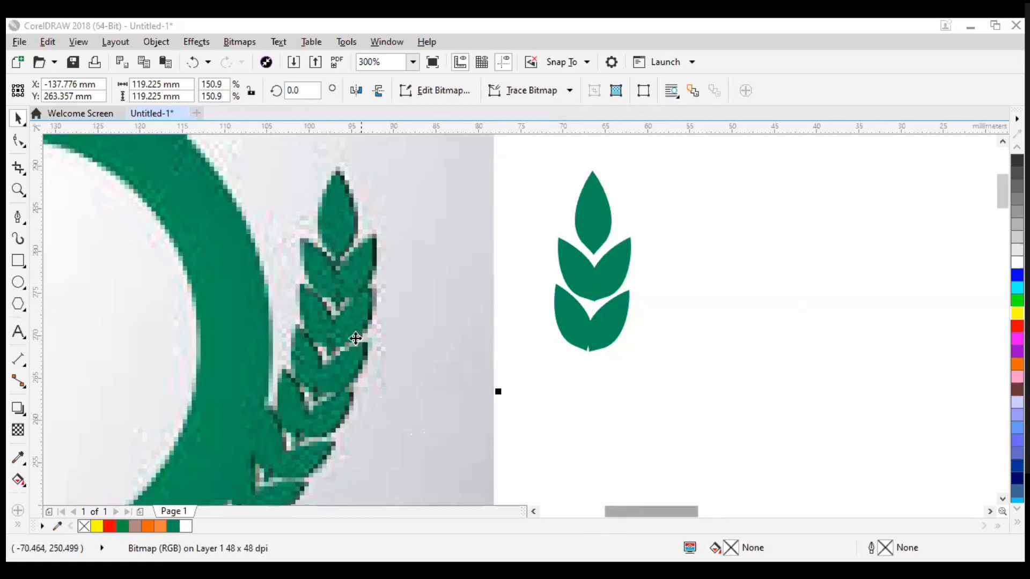
scroll(381, 343, down, 2)
scroll(465, 403, up, 2)
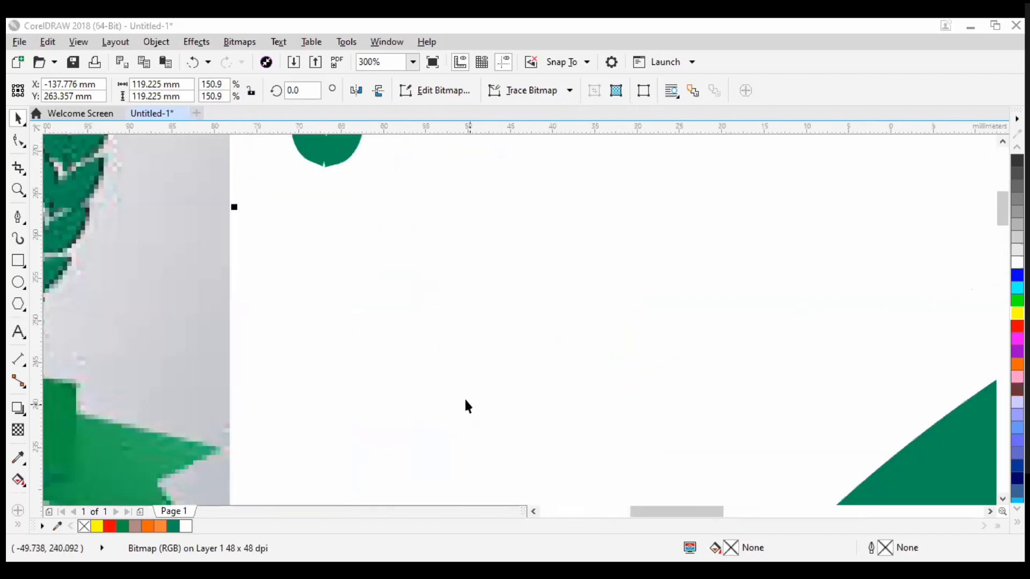
scroll(455, 397, down, 2)
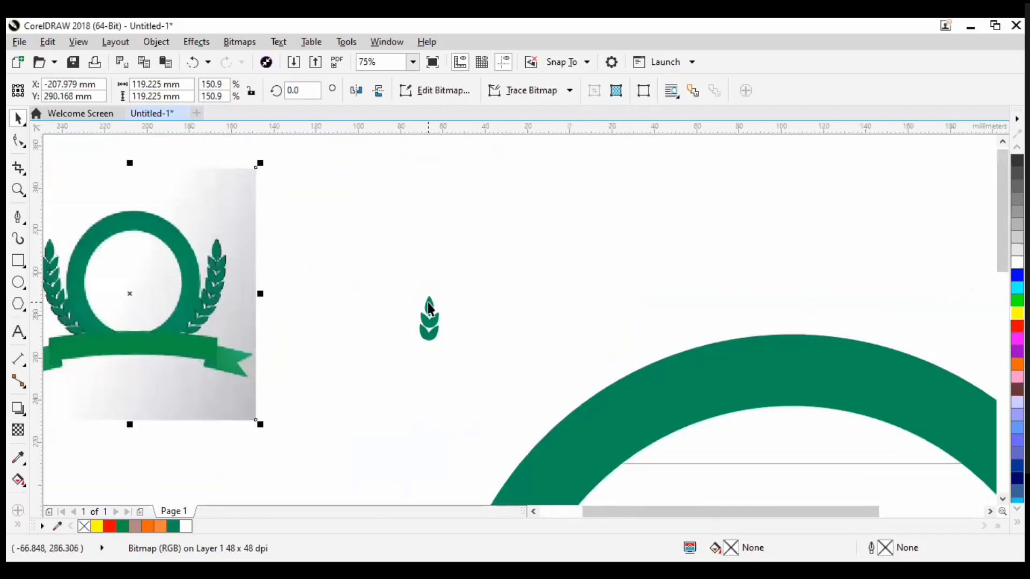
Step: Select all five drawn leaves together and move them down to about X -71 mm, Y 270 mm
scroll(386, 262, down, 4)
scroll(348, 311, up, 4)
scroll(370, 287, down, 4)
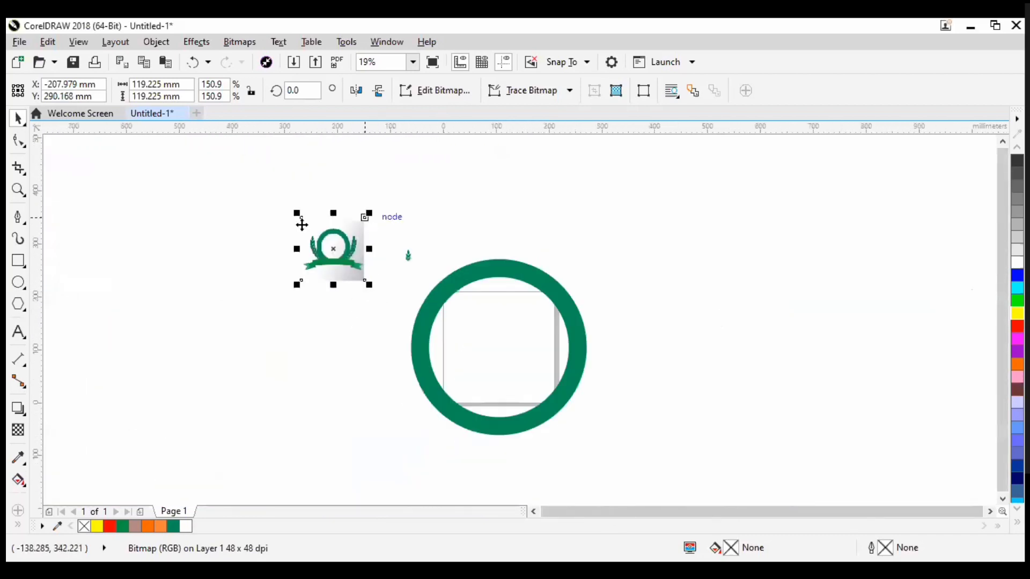
scroll(400, 252, up, 6)
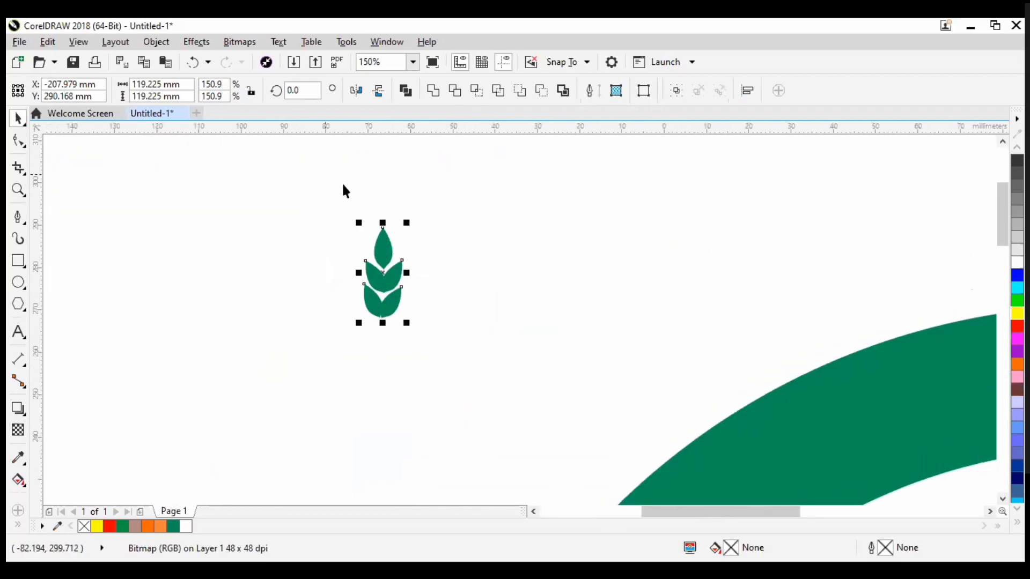
drag(379, 303, 361, 342)
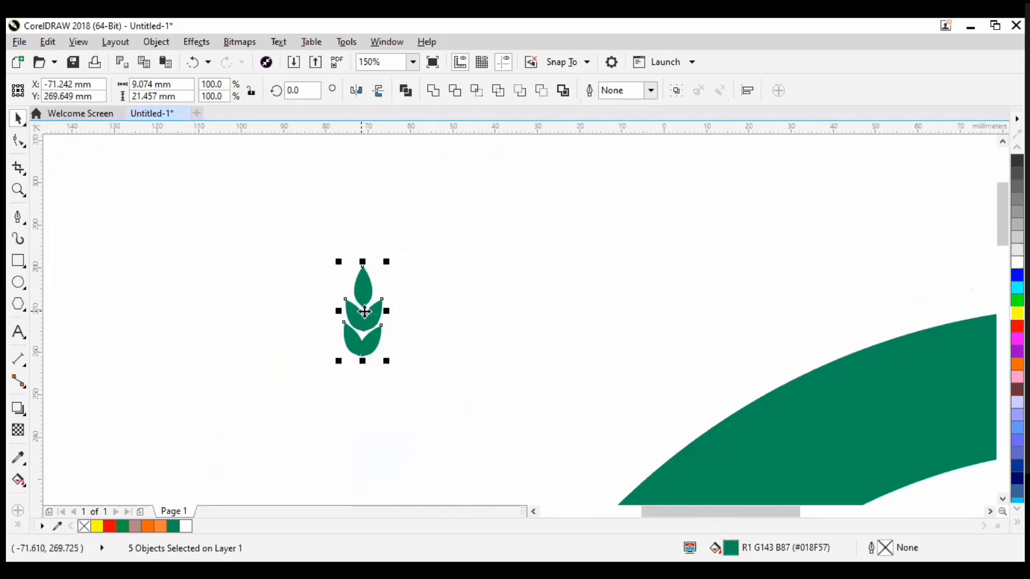
click(427, 368)
drag(236, 141, 483, 384)
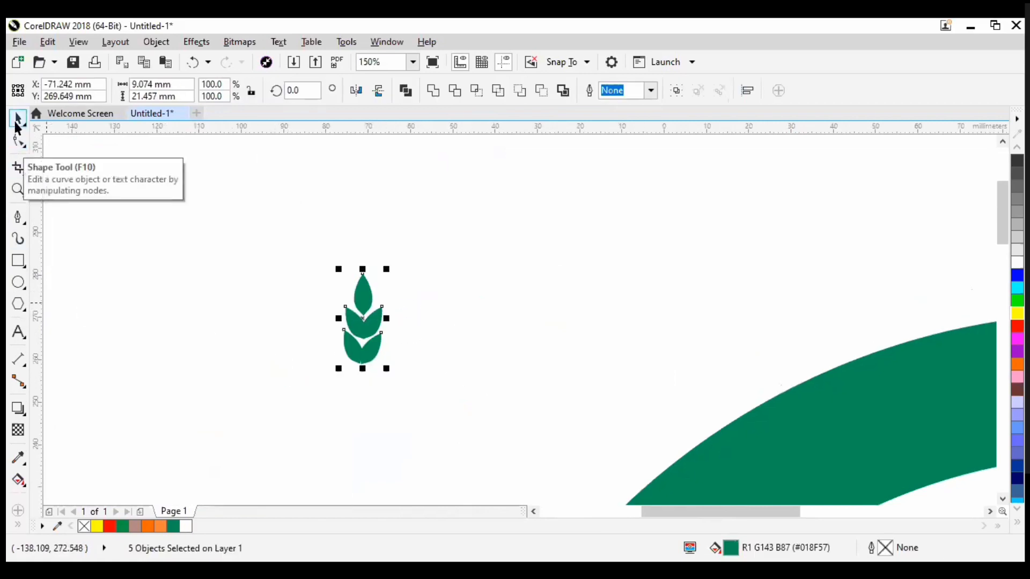
Step: Delete the five drawn leaves and the large green ring, keeping only the reference image
scroll(352, 290, down, 2)
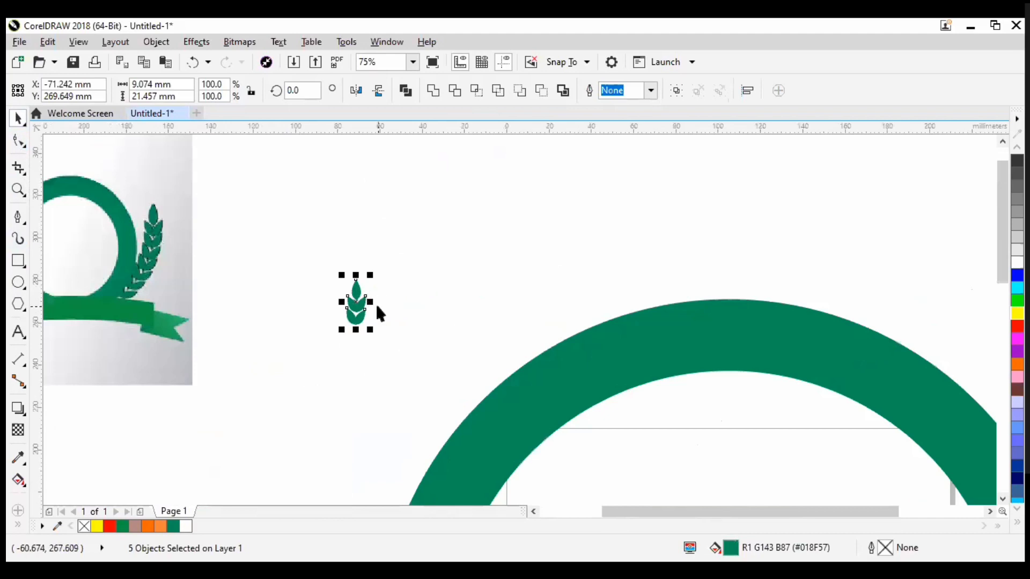
key(Delete)
click(603, 348)
key(Delete)
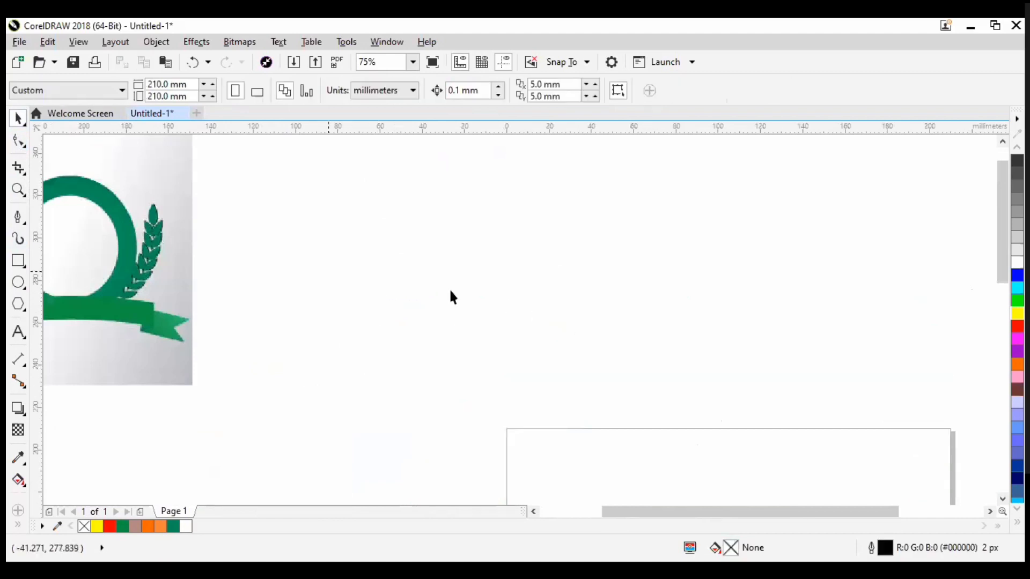
Step: Draw a tall rectangle about 200 mm wide and 402 mm high over the page and centre it on the page
scroll(309, 343, down, 3)
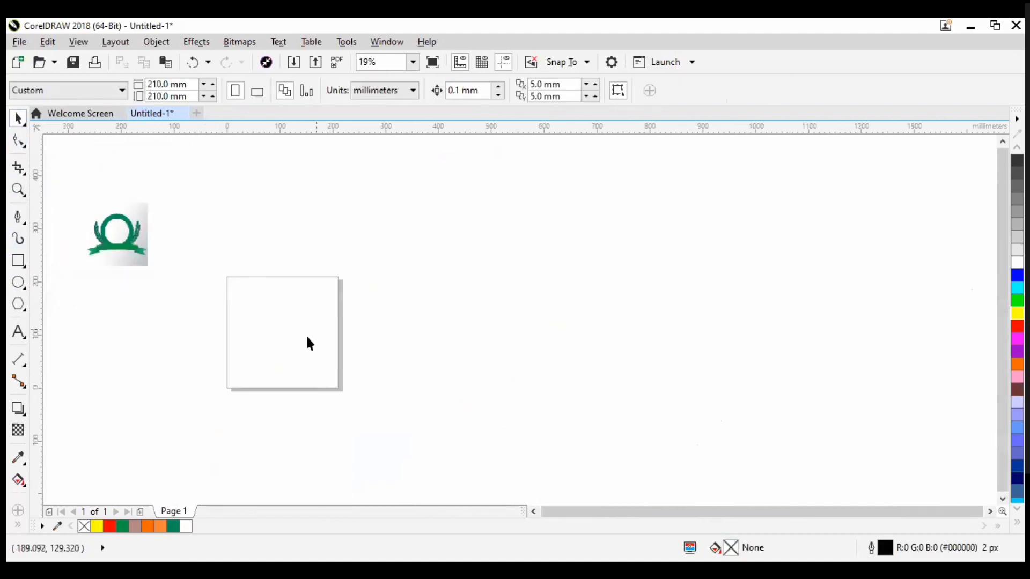
click(19, 261)
drag(241, 388, 337, 205)
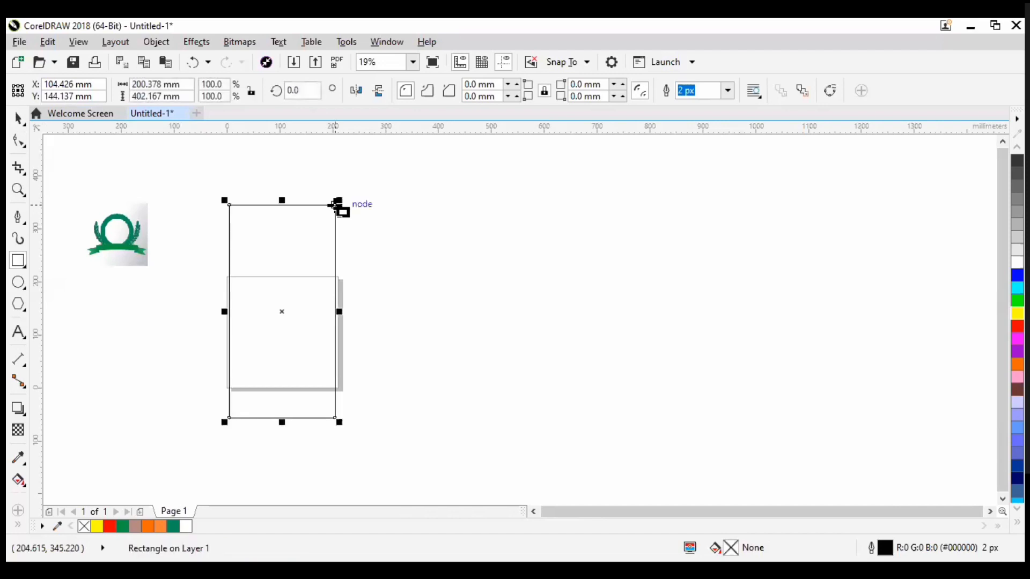
click(19, 118)
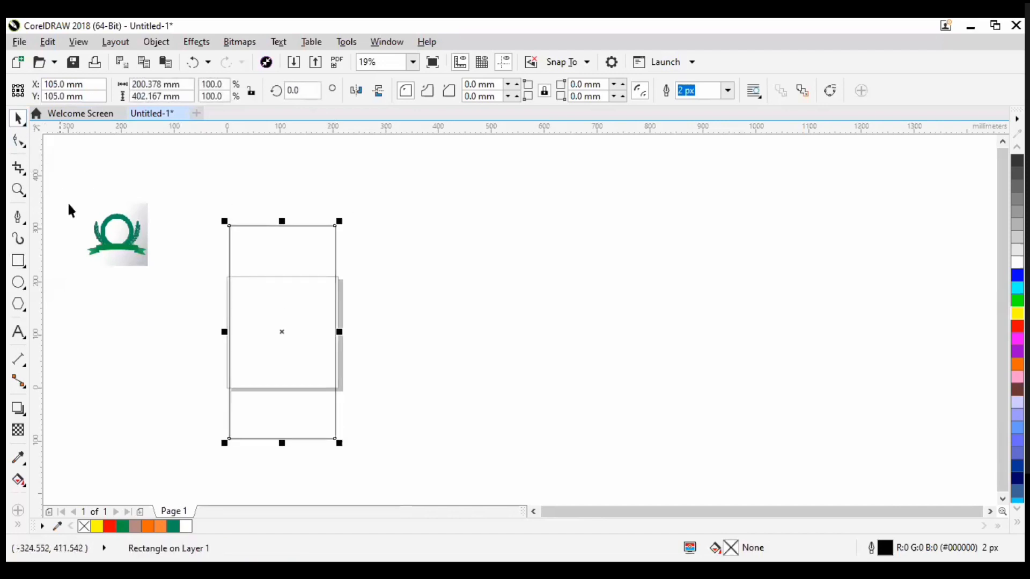
click(518, 292)
Step: Examine the rectangle's width and height values and compare its vertical sides with the page edges
scroll(361, 409, down, 1)
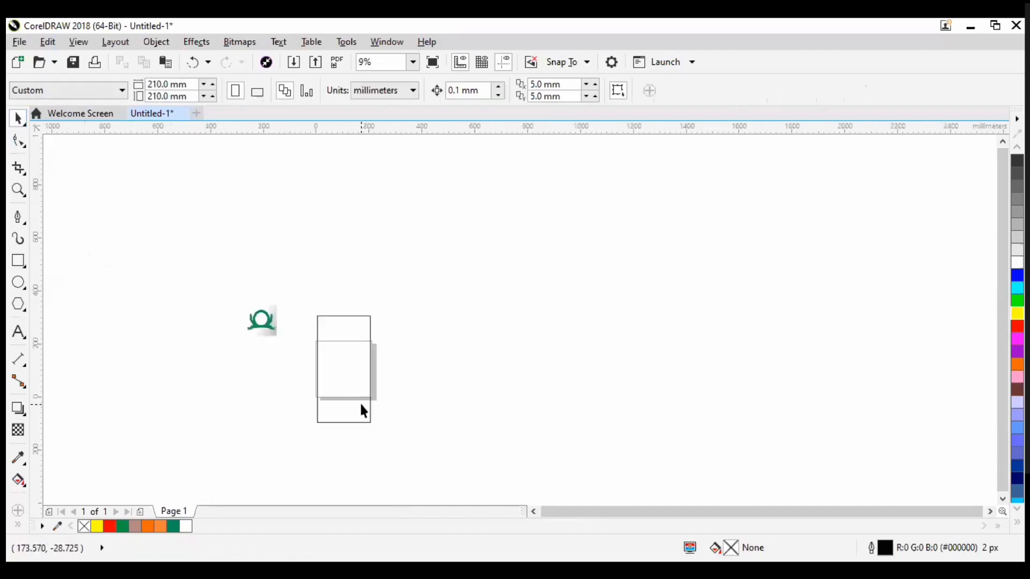
scroll(342, 405, up, 2)
scroll(363, 398, down, 4)
scroll(362, 325, up, 2)
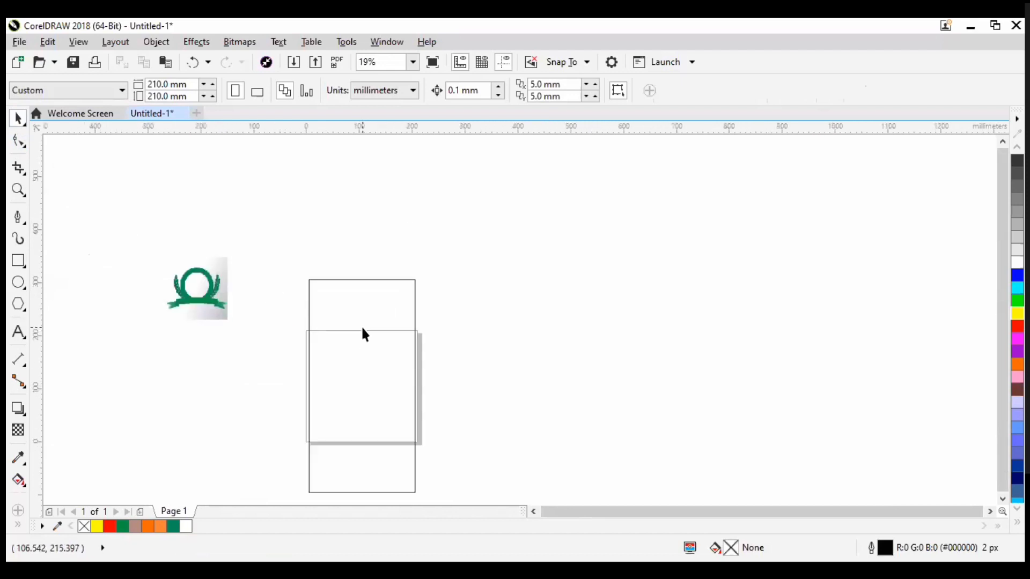
scroll(378, 448, up, 2)
scroll(377, 454, down, 2)
scroll(376, 469, up, 2)
click(373, 416)
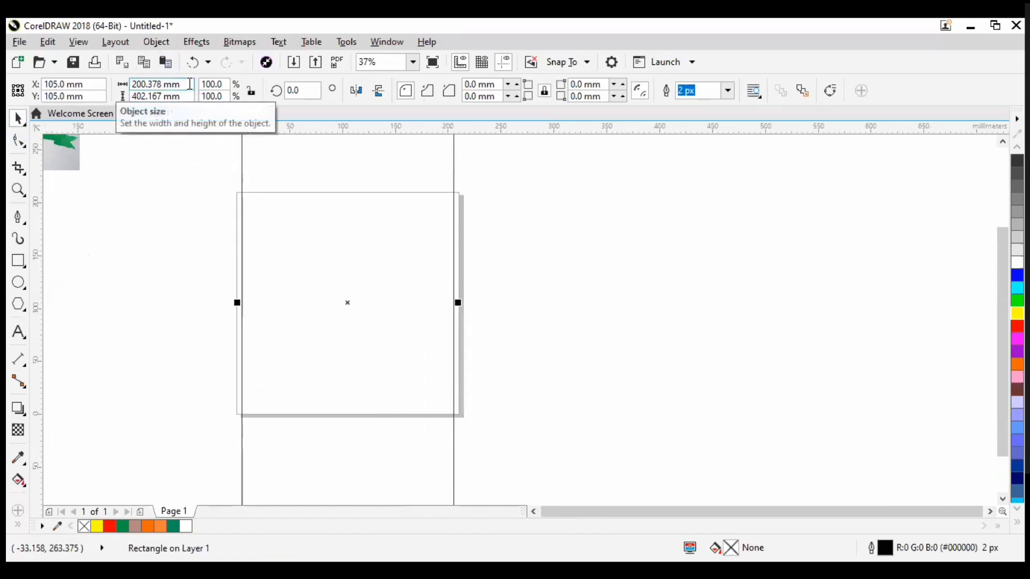
drag(179, 84, 118, 79)
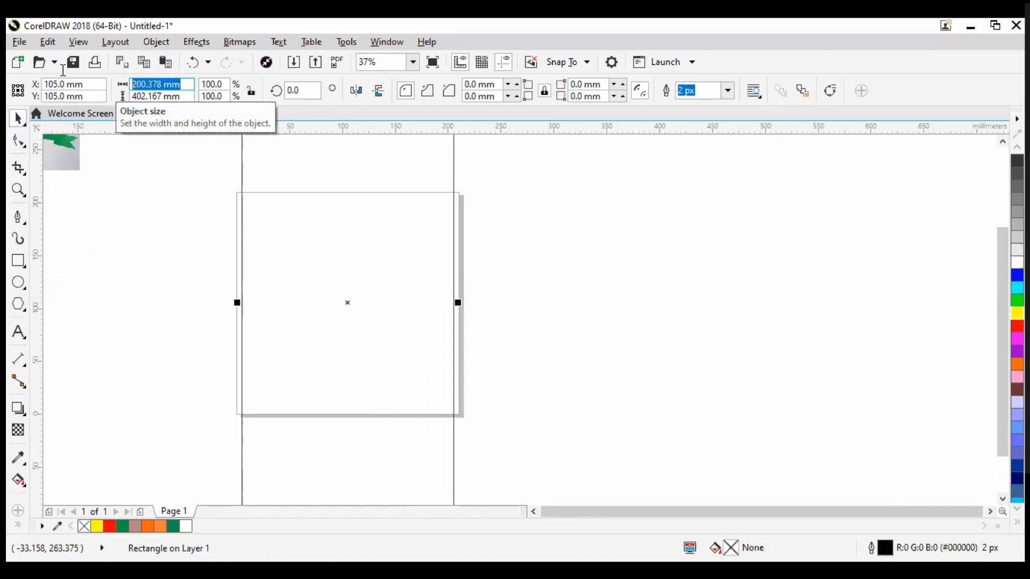
click(389, 258)
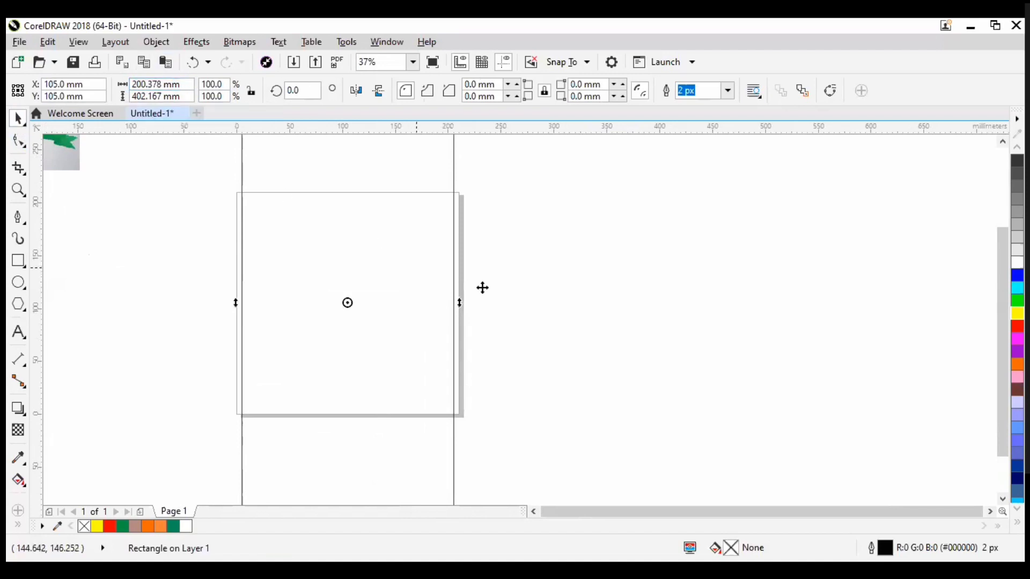
scroll(602, 338, down, 2)
click(632, 340)
scroll(621, 304, up, 1)
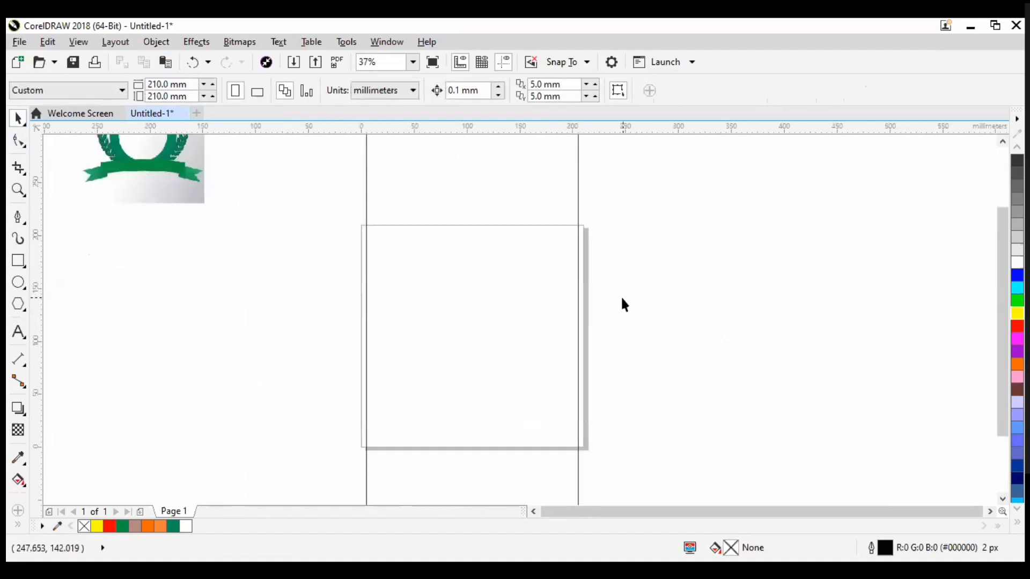
scroll(529, 294, up, 1)
scroll(528, 295, down, 3)
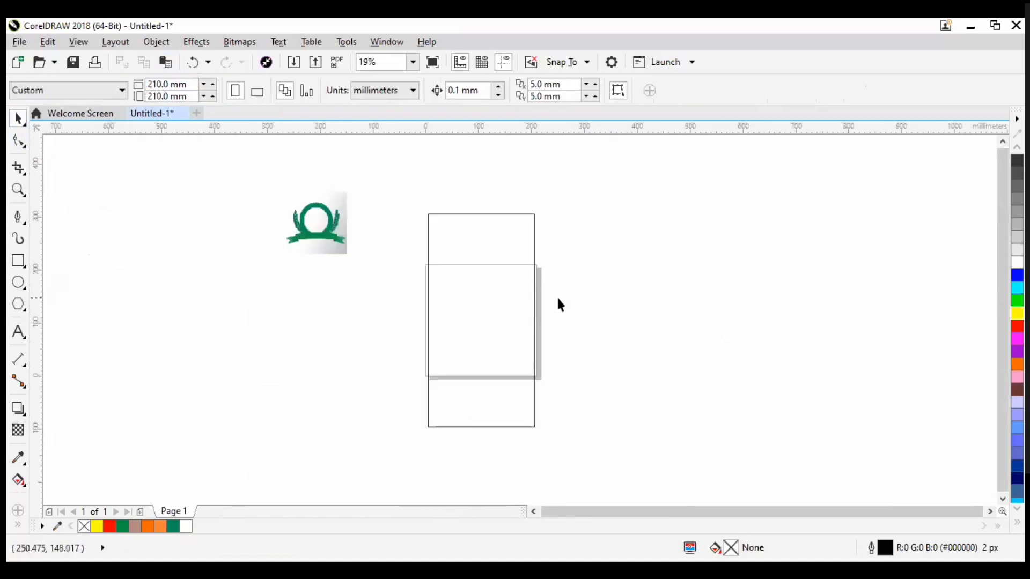
scroll(568, 297, up, 1)
click(338, 265)
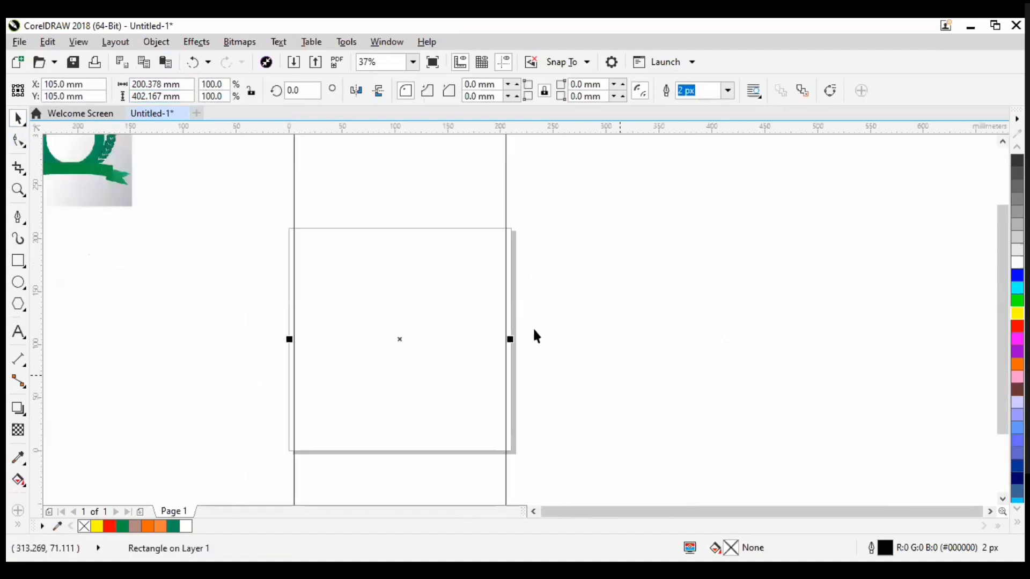
click(184, 89)
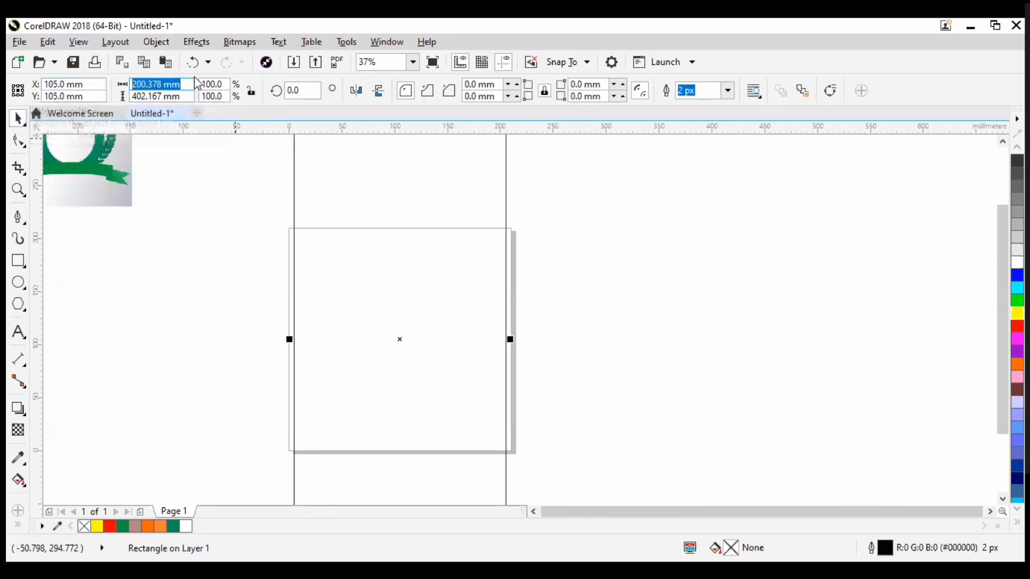
click(251, 341)
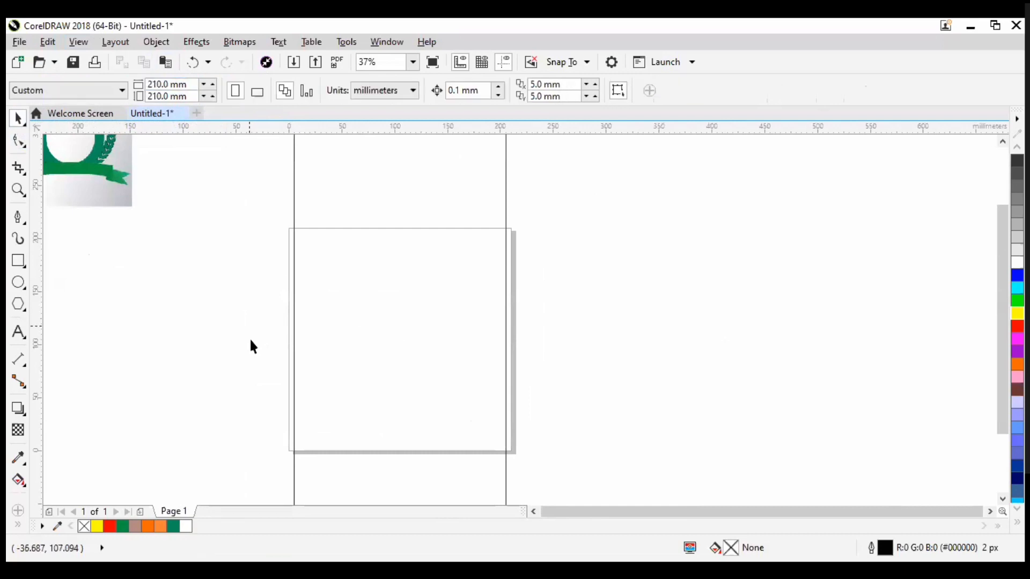
click(328, 259)
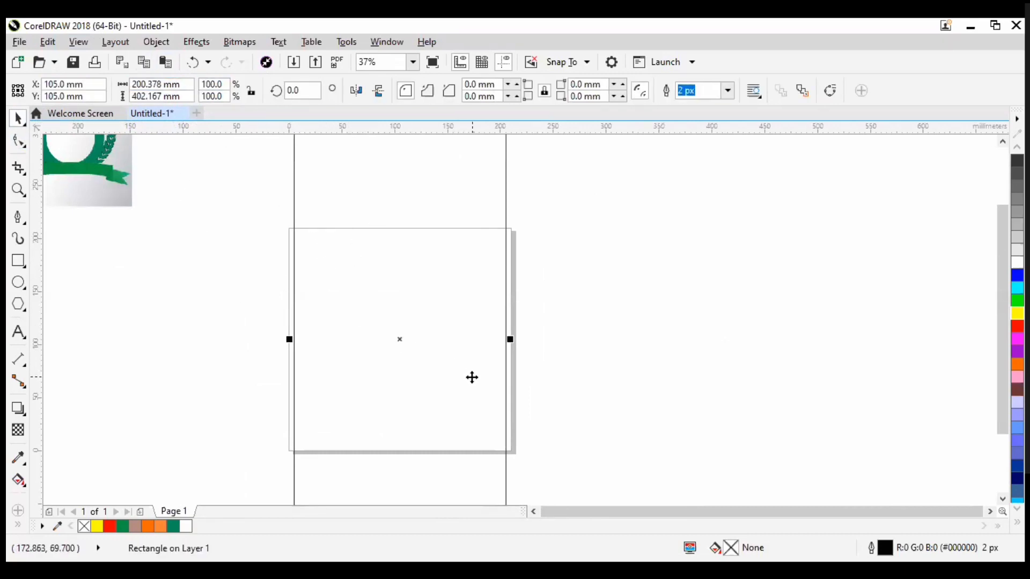
scroll(424, 327, down, 2)
click(378, 325)
scroll(428, 326, up, 2)
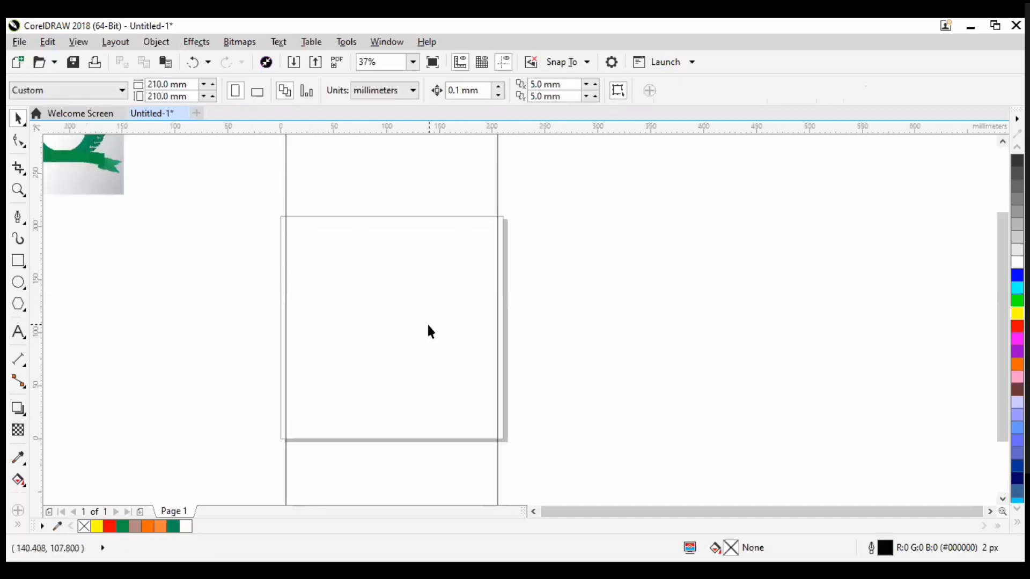
Step: Widen the tall rectangle symmetrically about its centre until its vertical sides meet the page edges, and deselect it
scroll(405, 343, down, 2)
click(427, 320)
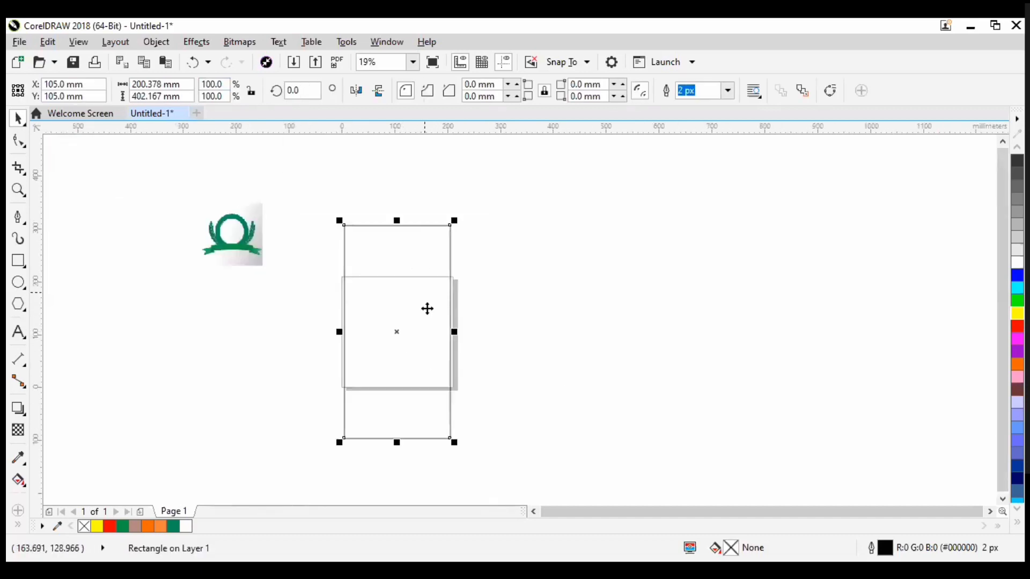
drag(459, 332, 454, 345)
click(433, 332)
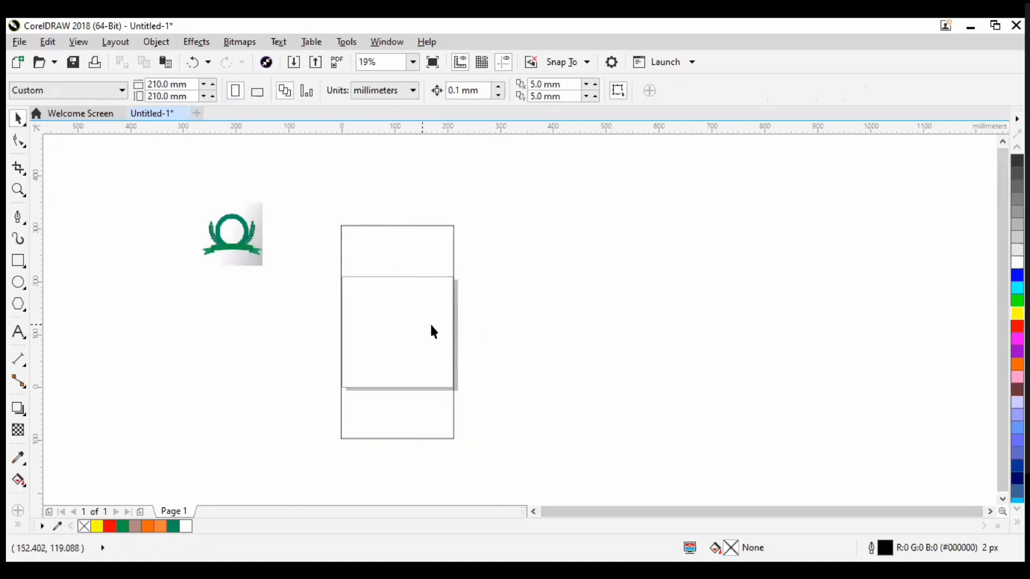
scroll(434, 332, up, 1)
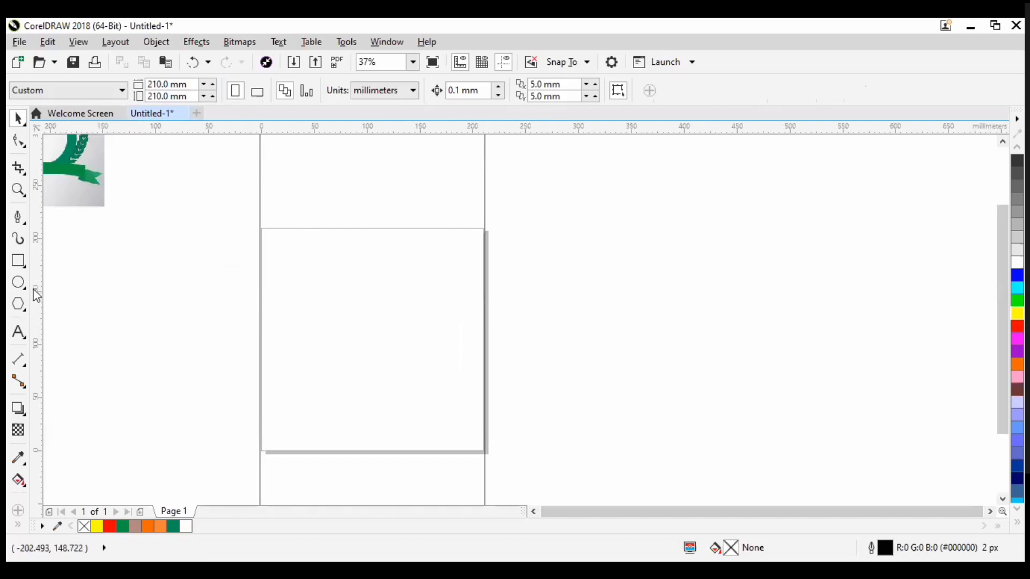
Step: Fill the tall rectangle with orange (#FF6600)
click(318, 232)
scroll(516, 359, down, 1)
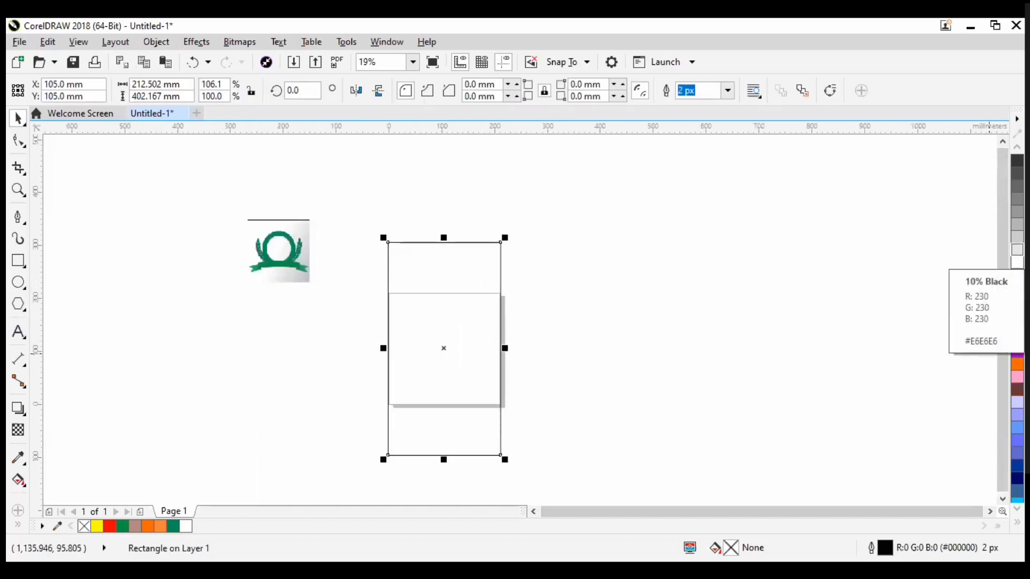
key(Escape)
click(430, 368)
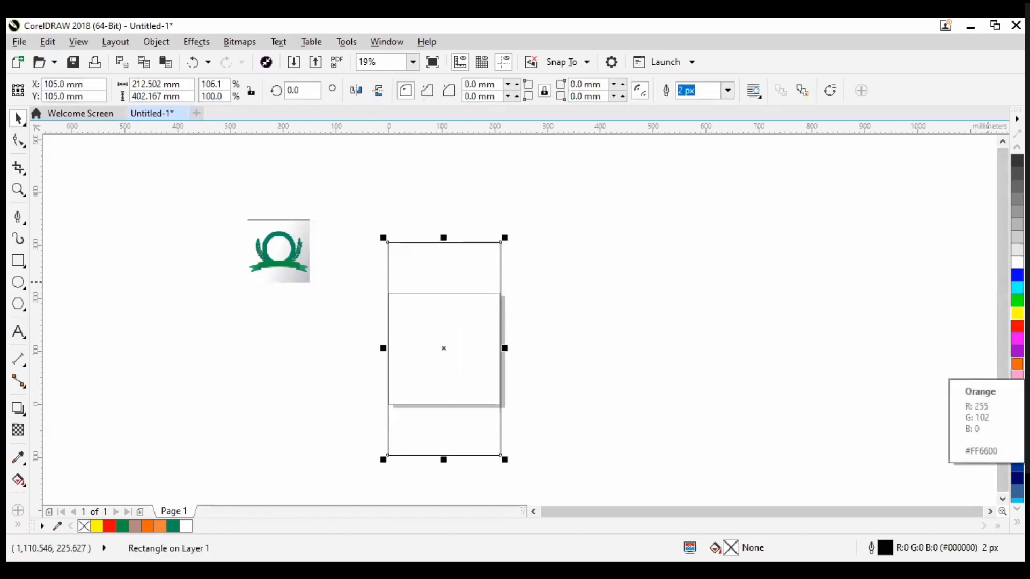
click(1018, 365)
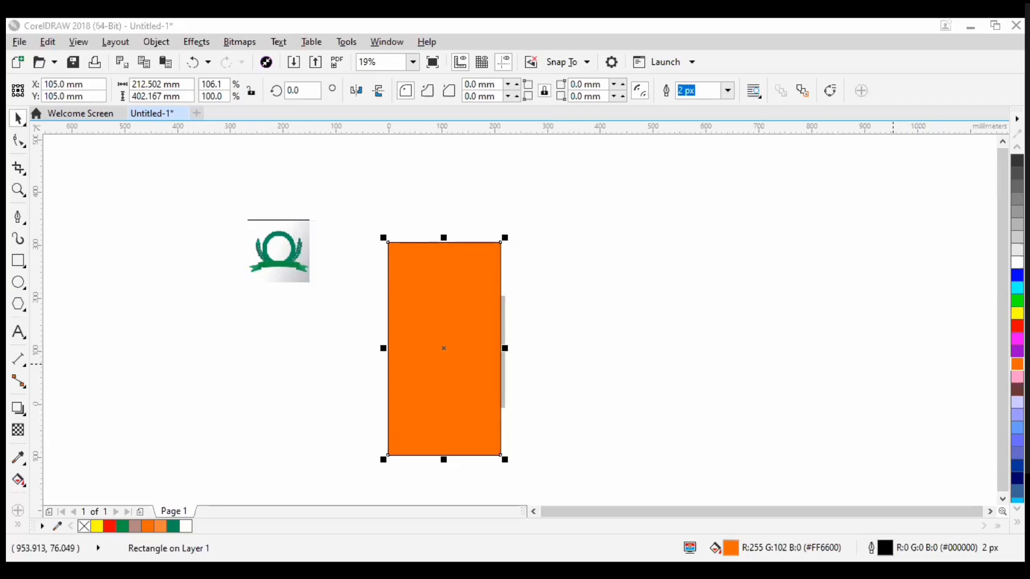
Step: Paste the copied green bitmap, enlarge it to about 360 mm wide and 288 mm high, and place it beside the tall rectangle
right_click(195, 375)
click(268, 490)
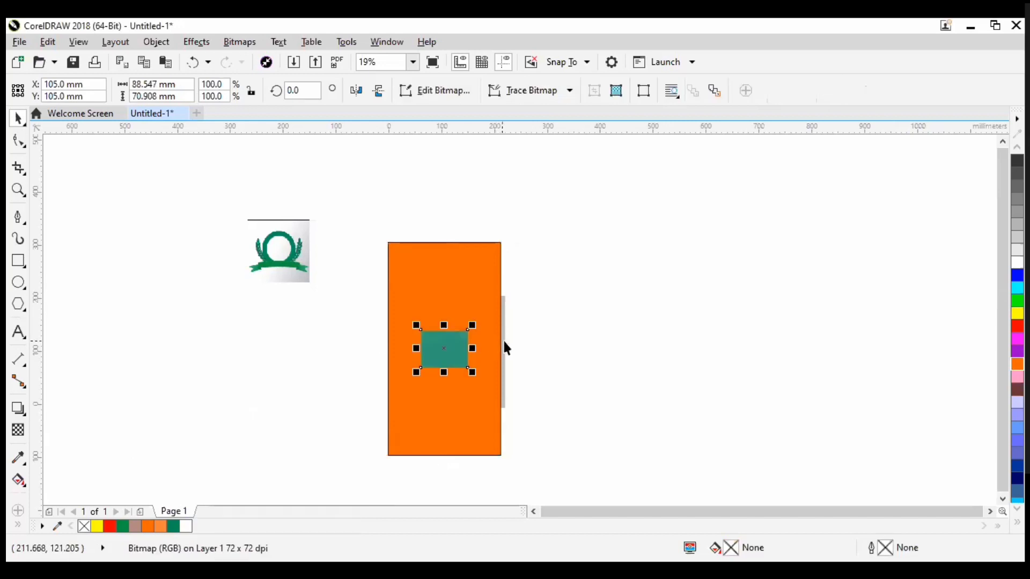
drag(475, 376, 615, 464)
drag(530, 402, 671, 218)
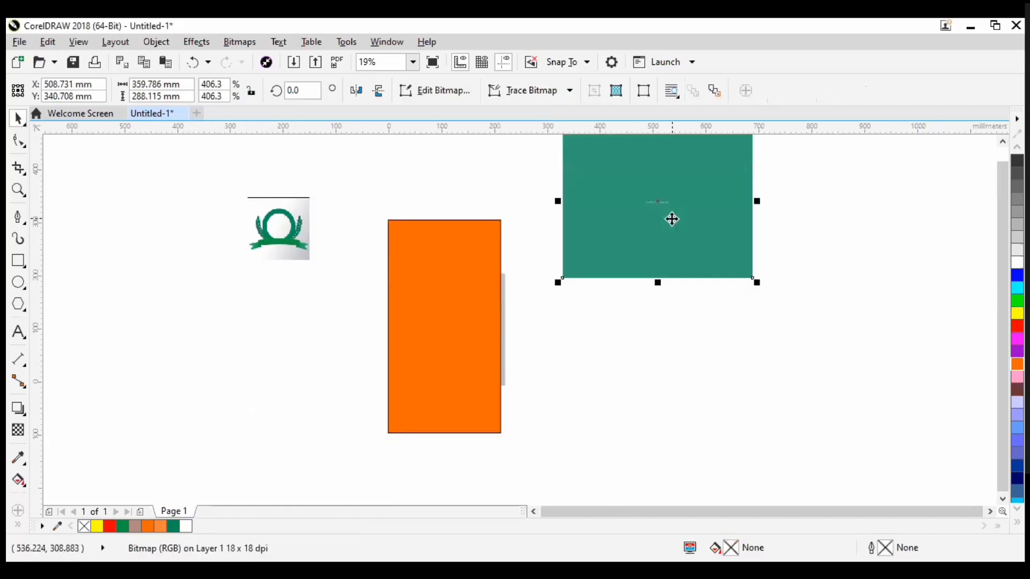
drag(643, 174, 610, 217)
scroll(655, 276, up, 2)
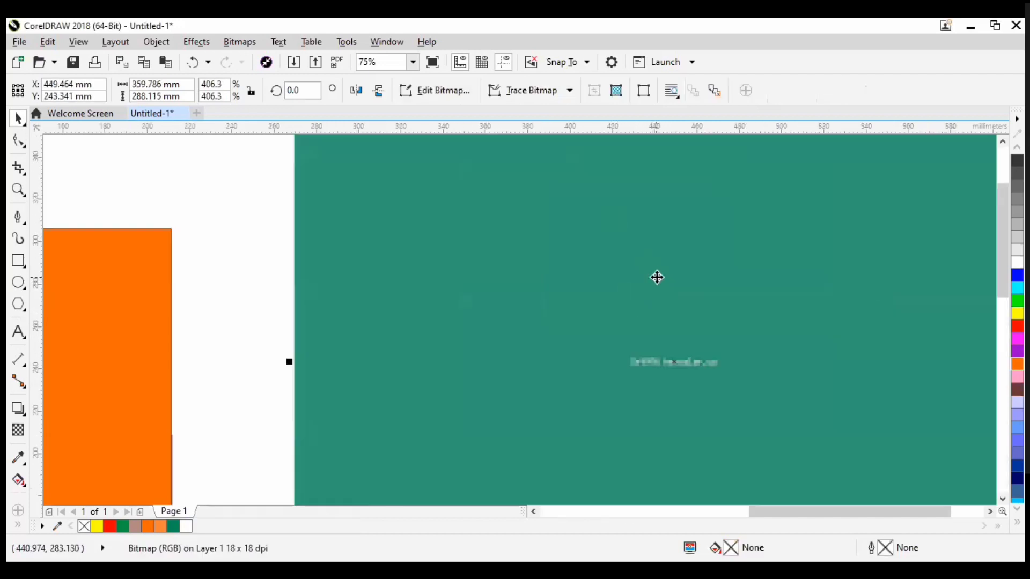
scroll(651, 375, down, 2)
key(Escape)
scroll(605, 309, up, 1)
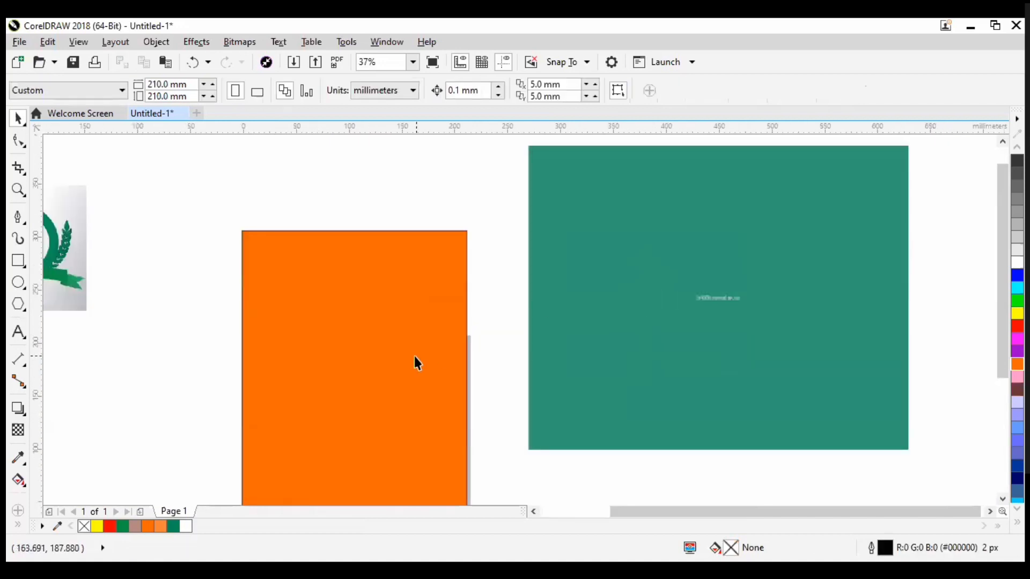
Step: Sample the green of the large bitmap and add it to the document palette
click(357, 398)
click(652, 310)
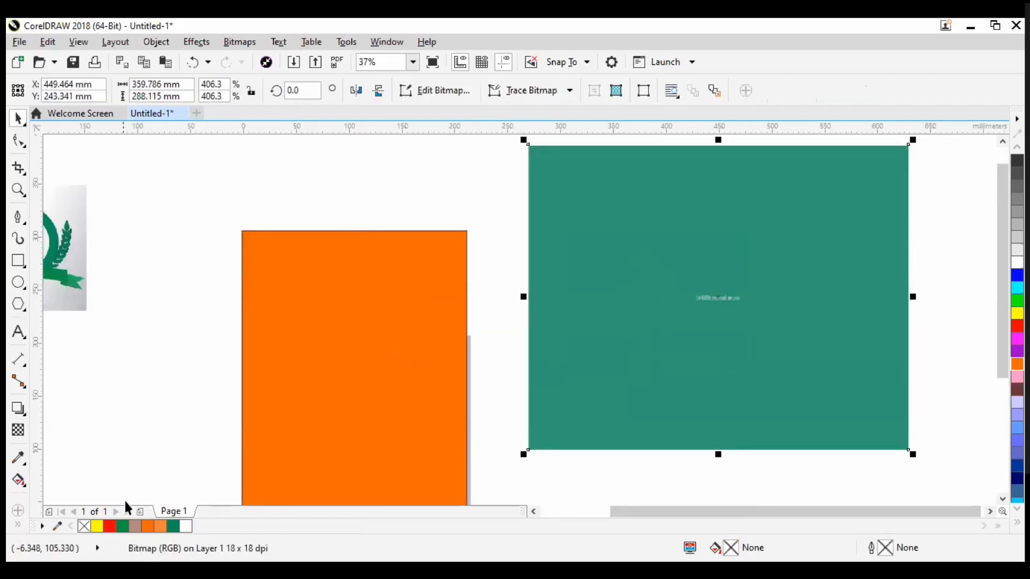
click(139, 462)
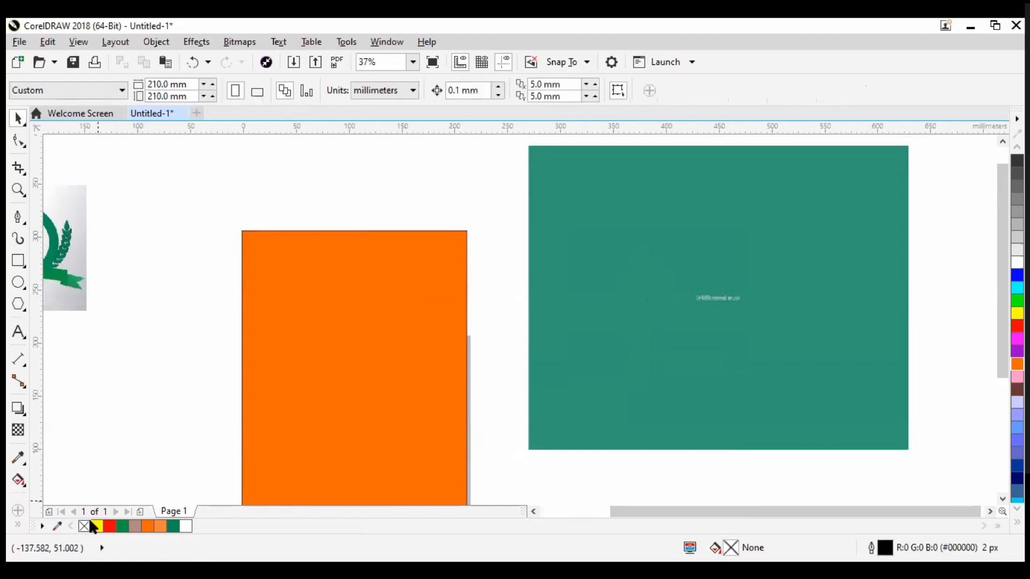
click(58, 527)
click(605, 228)
Step: Fill the tall rectangle with the sampled green (#2E9976) and remove its outline
click(396, 396)
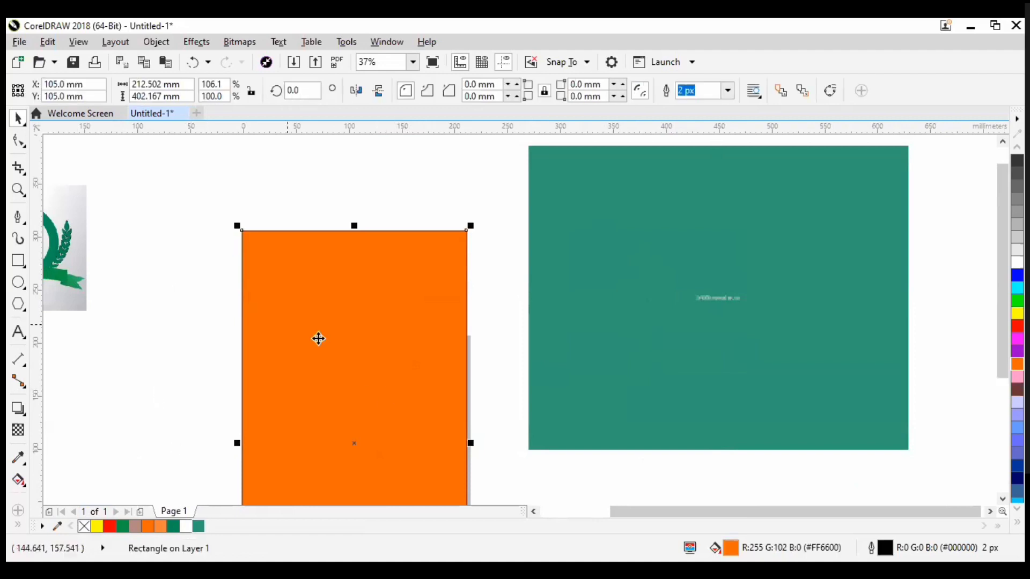
scroll(266, 316, down, 2)
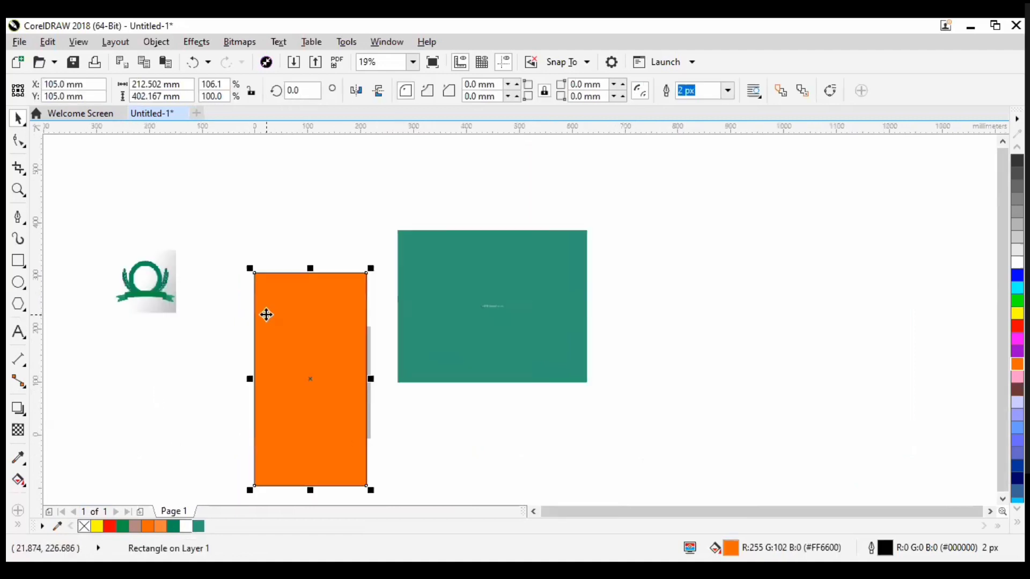
click(199, 526)
scroll(363, 477, up, 2)
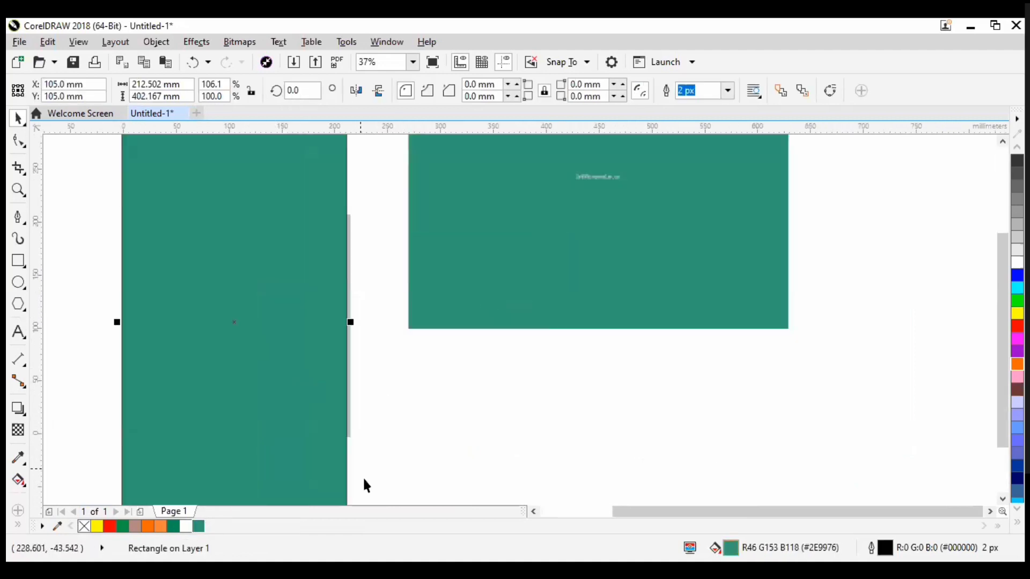
right_click(84, 527)
scroll(459, 354, down, 1)
scroll(443, 357, up, 1)
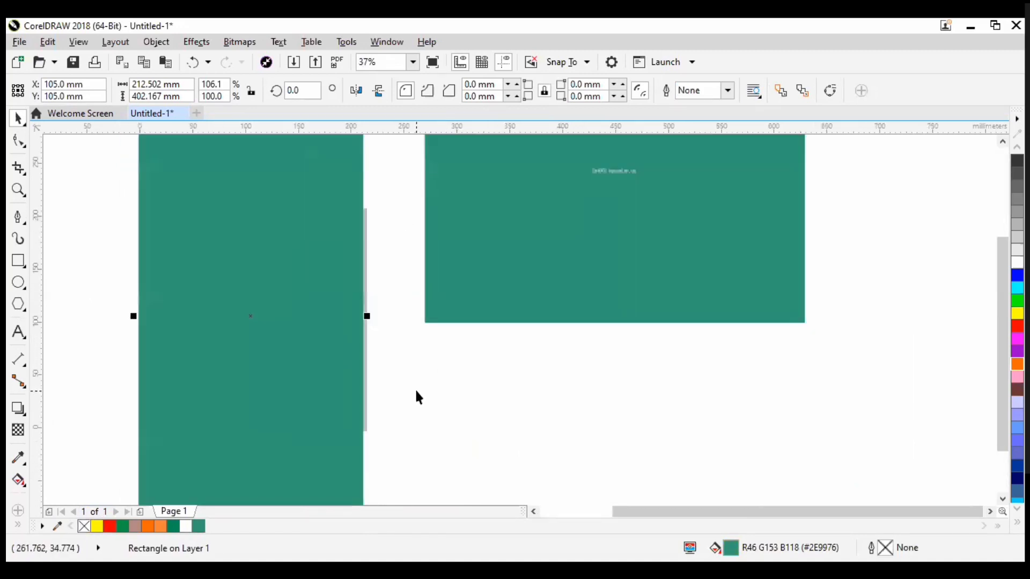
click(421, 402)
scroll(420, 402, down, 1)
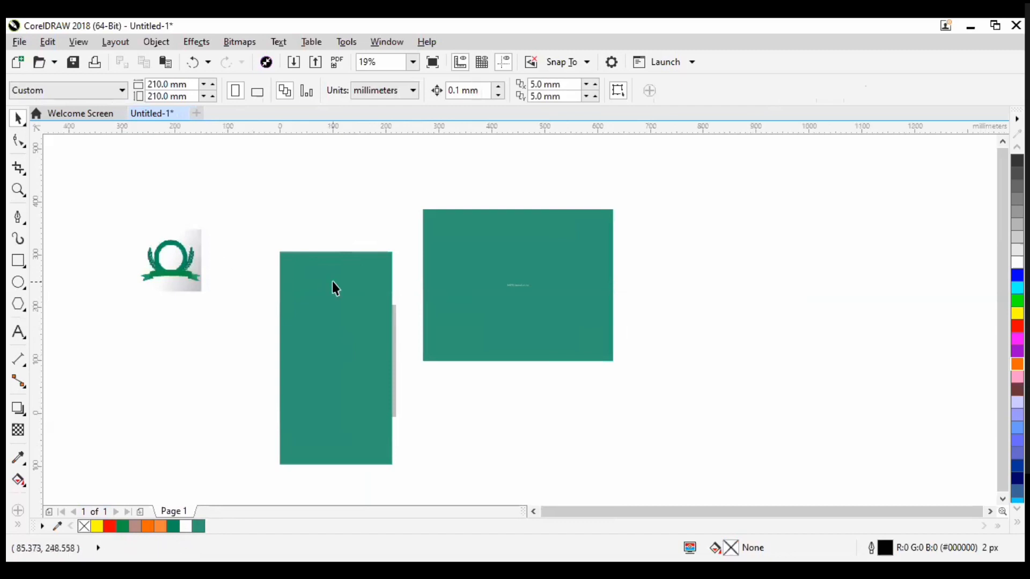
Step: Paste the copied Universitas Mulawarman emblem image and move it above the tall green rectangle's upper-left corner
scroll(338, 277, up, 1)
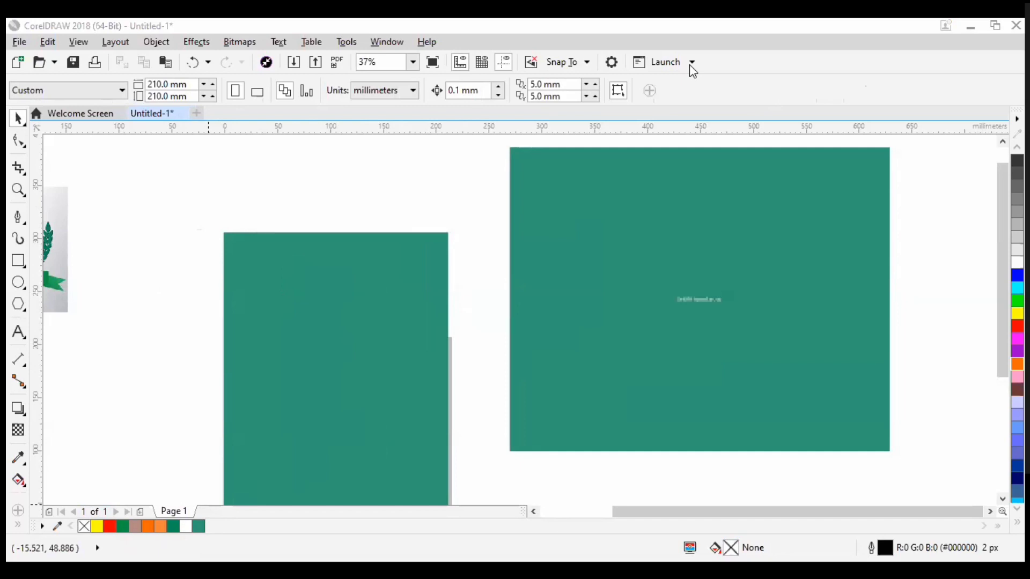
right_click(201, 218)
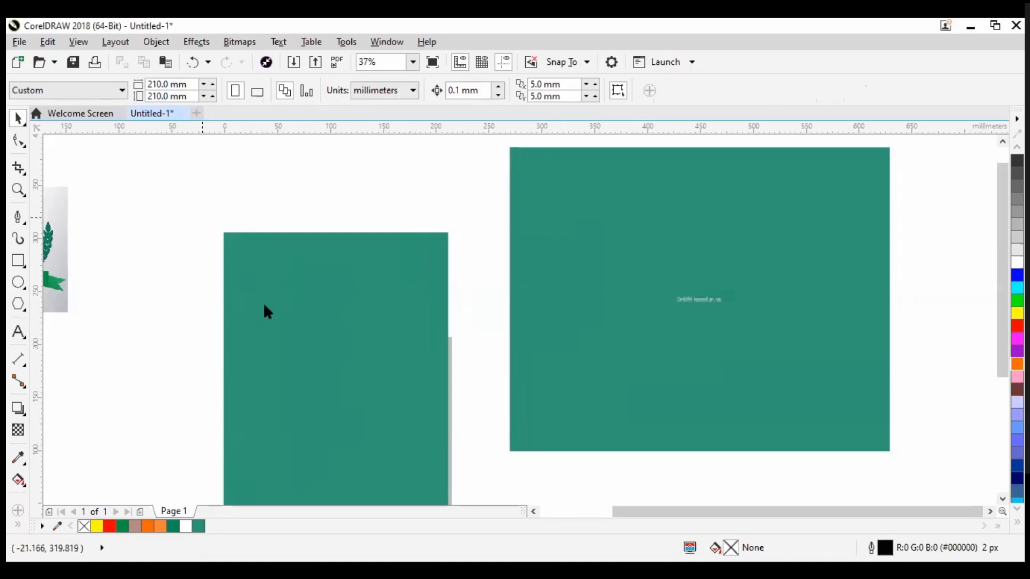
click(290, 338)
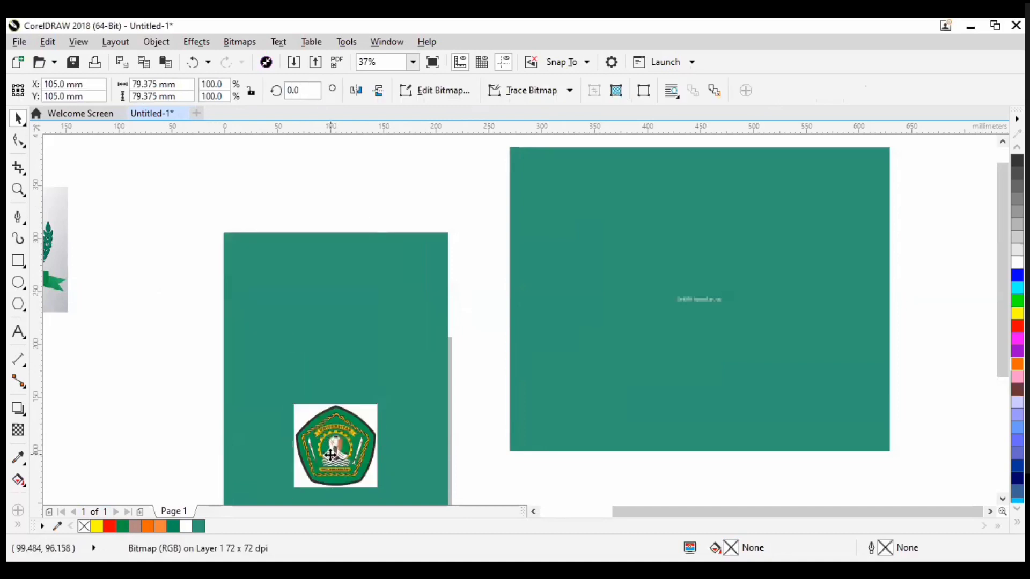
drag(330, 442, 220, 181)
key(Escape)
scroll(240, 200, up, 4)
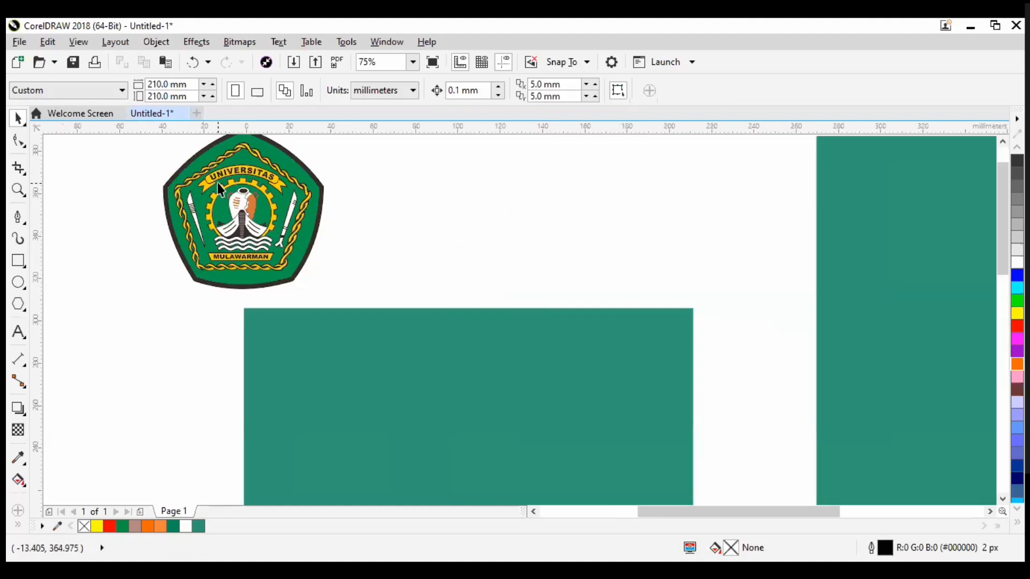
scroll(244, 224, down, 4)
Step: Move the emblem image onto the upper part of the tall green rectangle, near its horizontal middle
drag(242, 218, 316, 301)
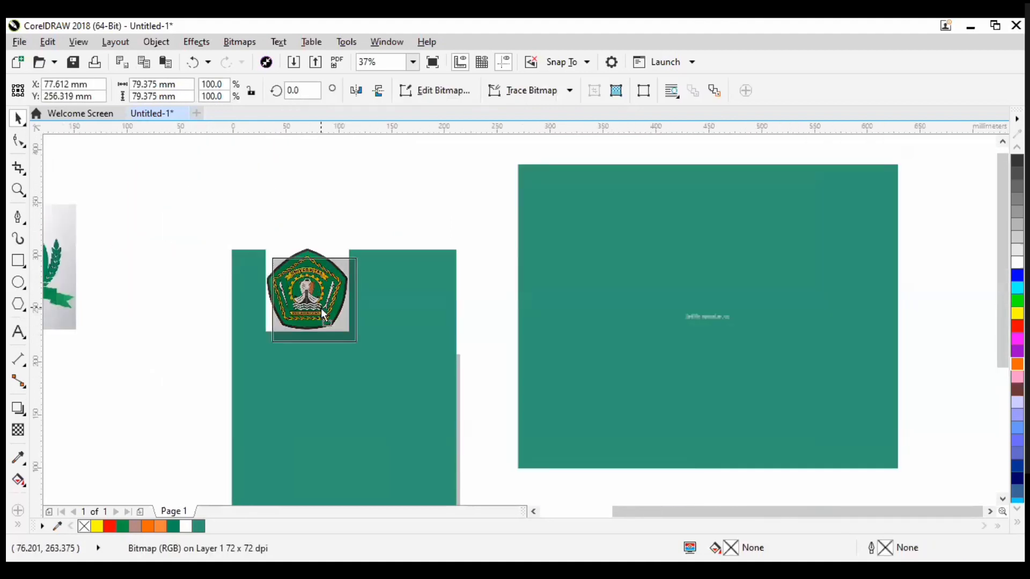
scroll(338, 303, up, 3)
scroll(314, 309, up, 1)
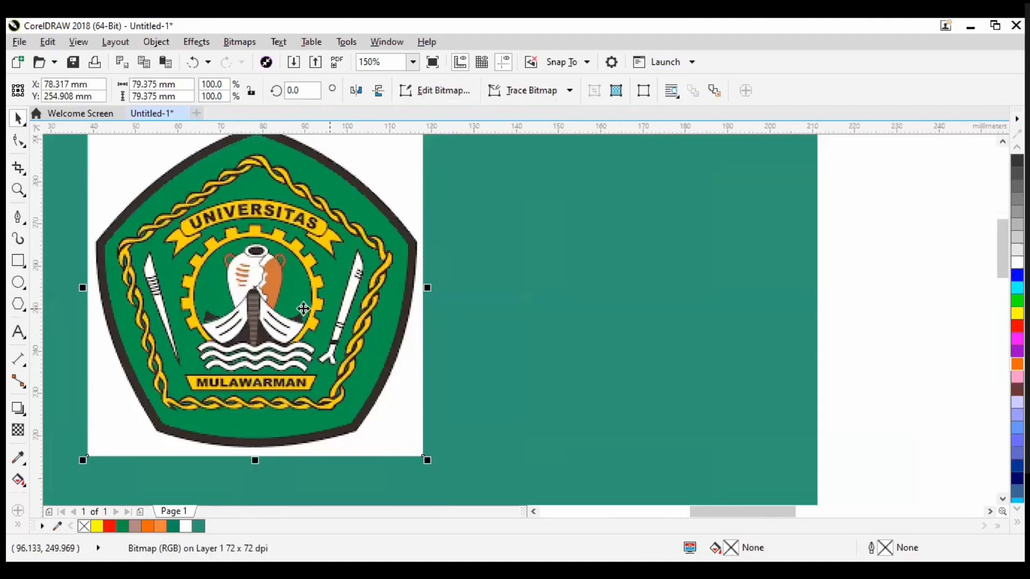
scroll(306, 309, down, 2)
scroll(367, 312, up, 1)
scroll(377, 311, up, 4)
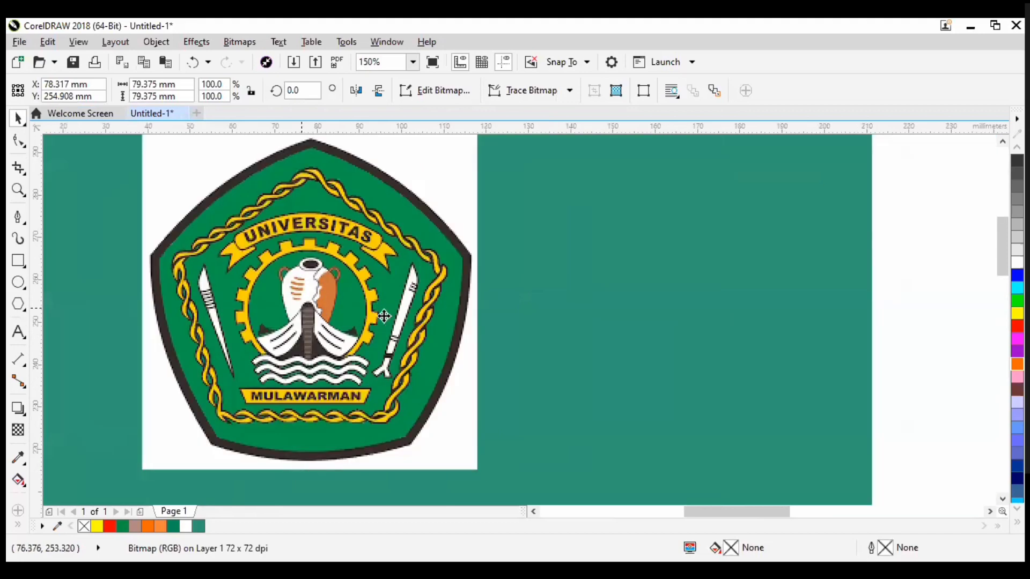
drag(377, 311, 384, 321)
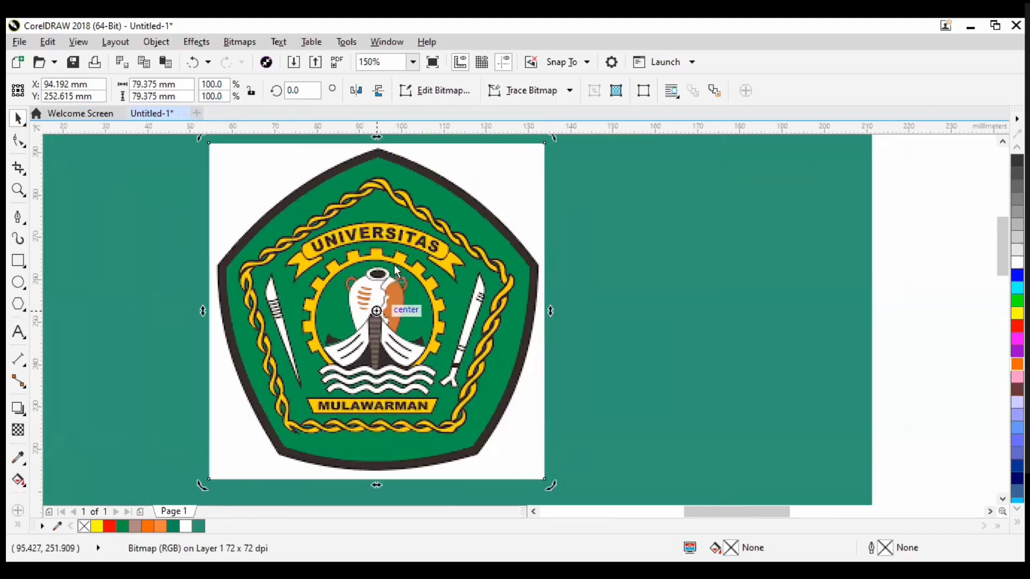
drag(382, 281, 398, 251)
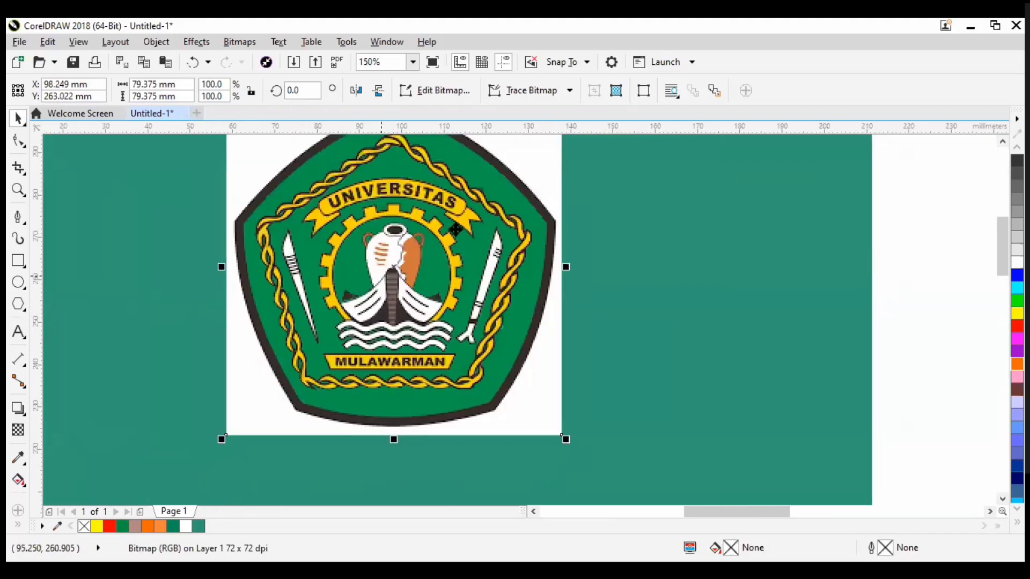
Step: Scale the emblem image down proportionally to about 68 mm square
scroll(462, 217, down, 2)
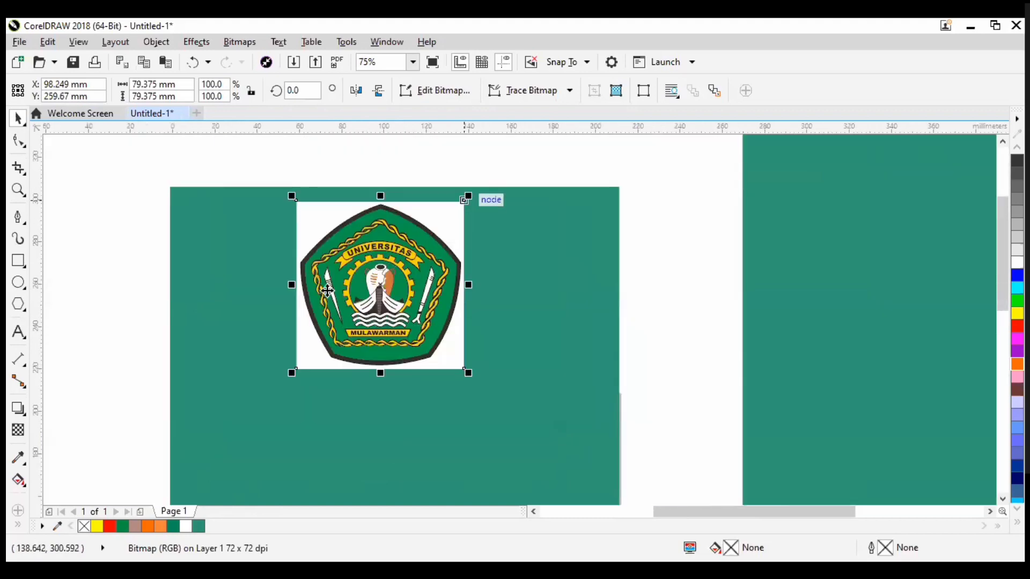
drag(465, 196, 24, 219)
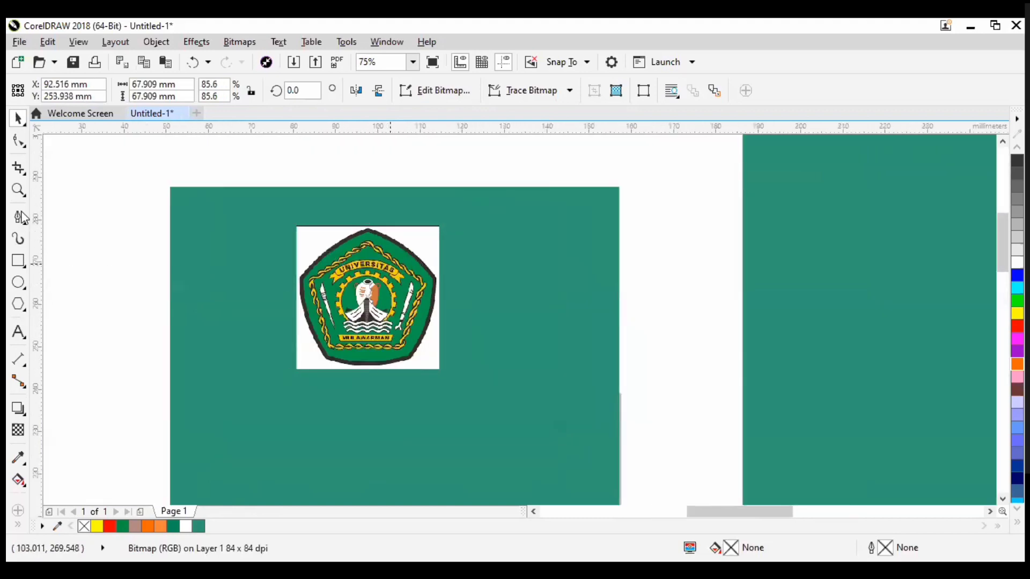
scroll(17, 284, up, 2)
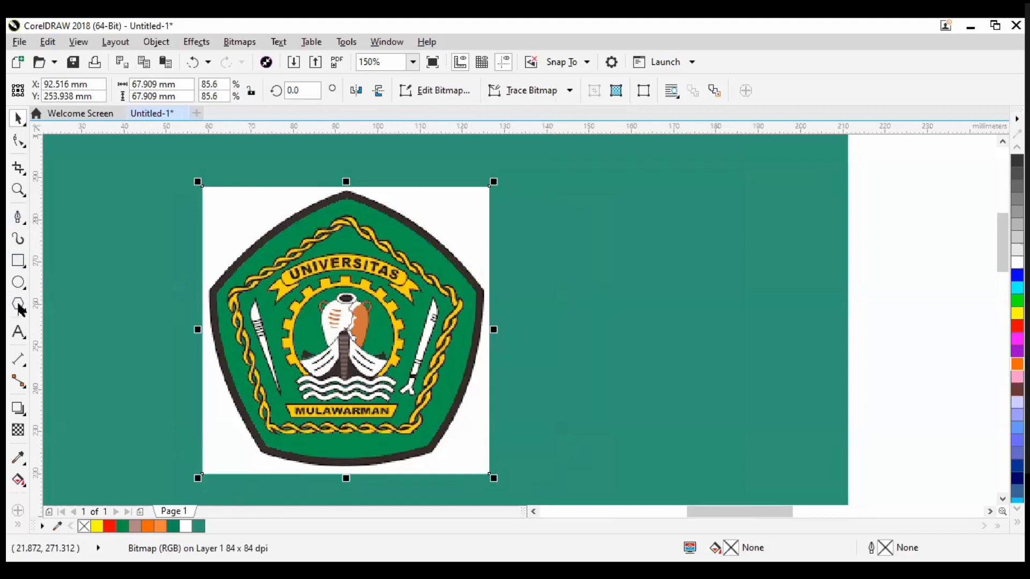
Step: Draw a five-sided polygon about 70 mm wide and 67 mm high over the emblem image
click(18, 305)
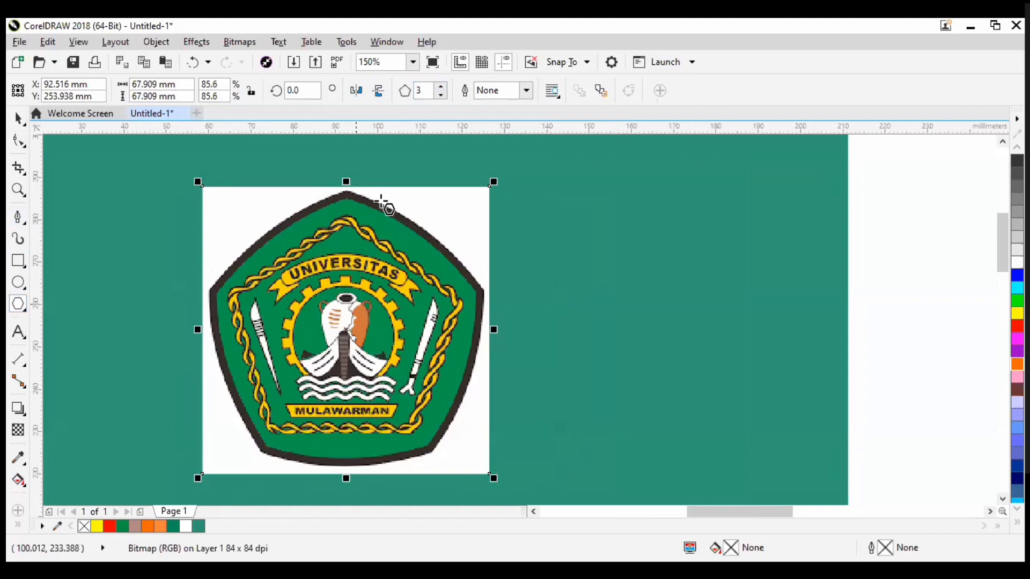
click(441, 87)
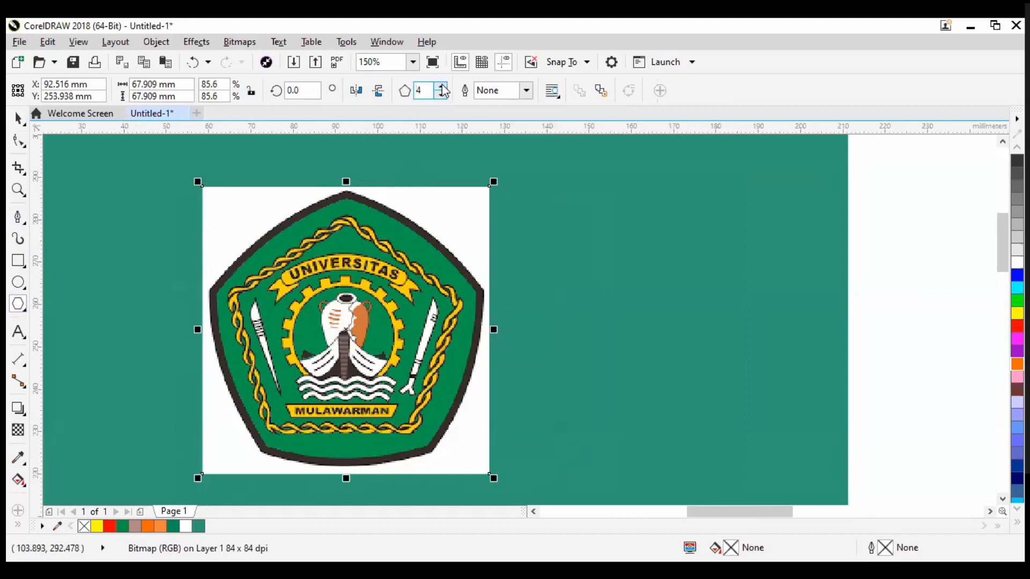
click(441, 87)
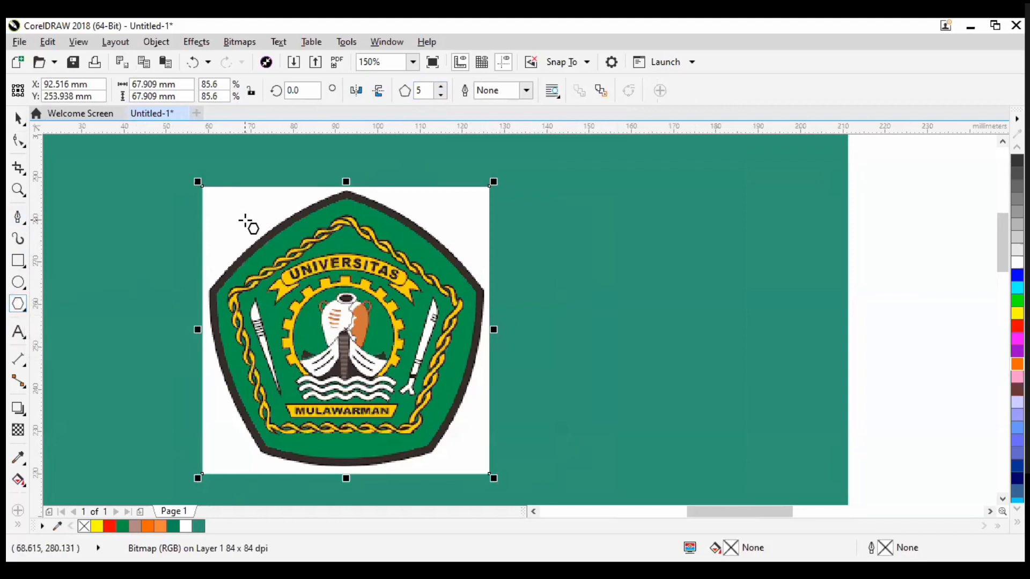
drag(250, 224, 489, 471)
drag(520, 448, 559, 488)
Step: Centre the pentagon on the emblem and scale it about its centre to about 65.6 by 62.4 mm, matching the emblem's outer corners
click(18, 120)
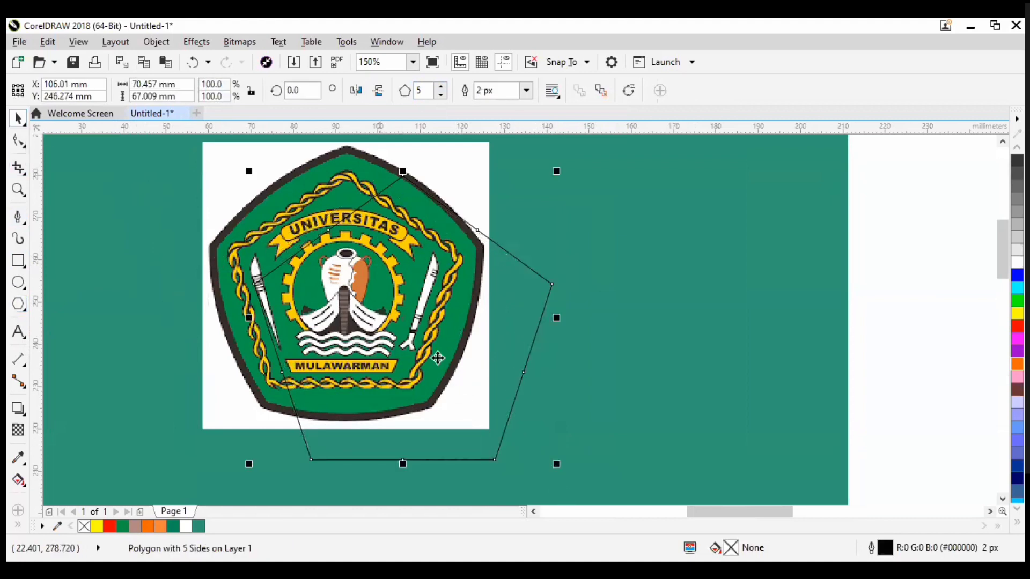
drag(403, 320, 346, 275)
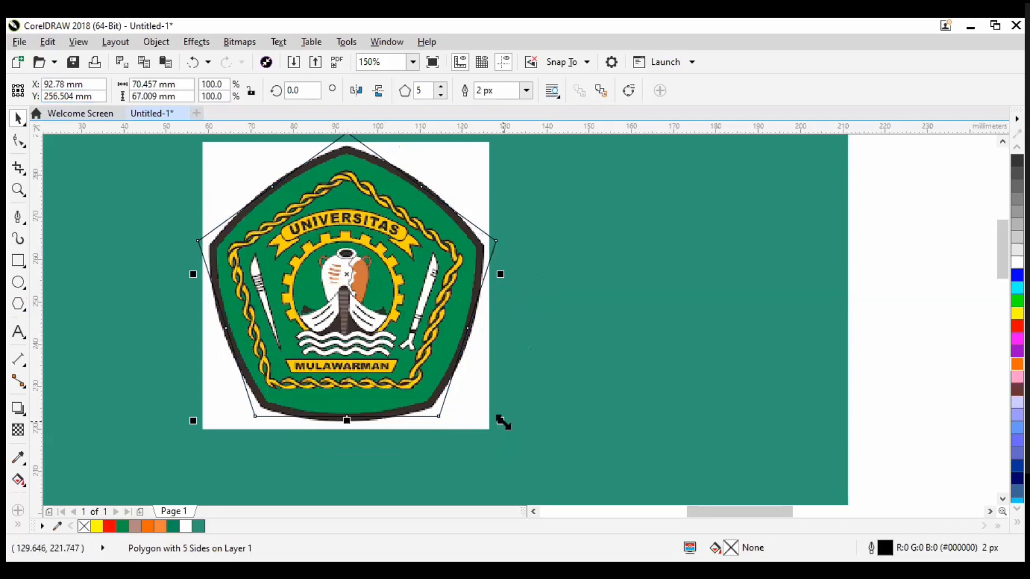
mouse_move(502, 423)
mouse_down()
mouse_move(490, 413)
mouse_move(495, 431)
mouse_up()
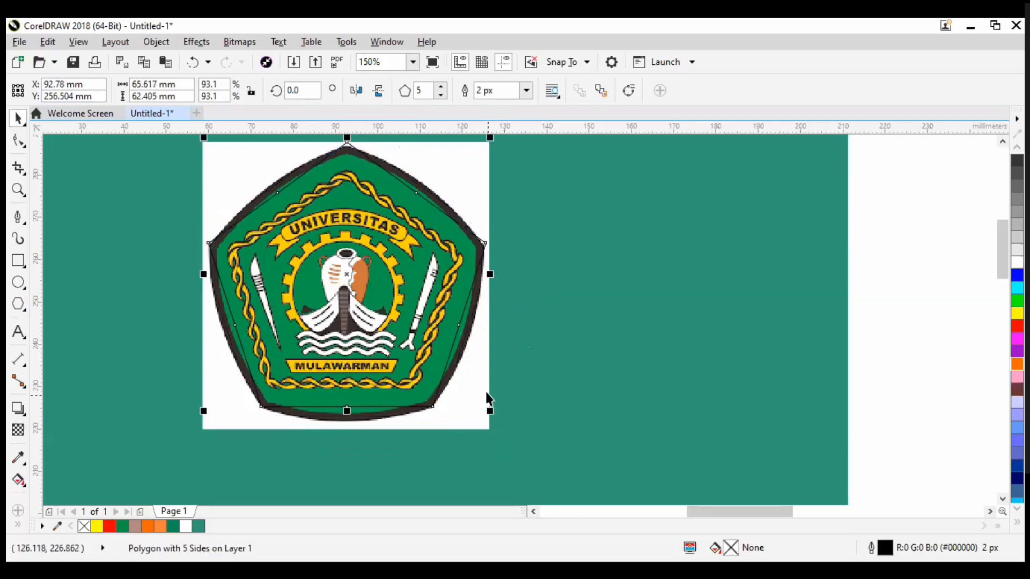
scroll(204, 271, up, 3)
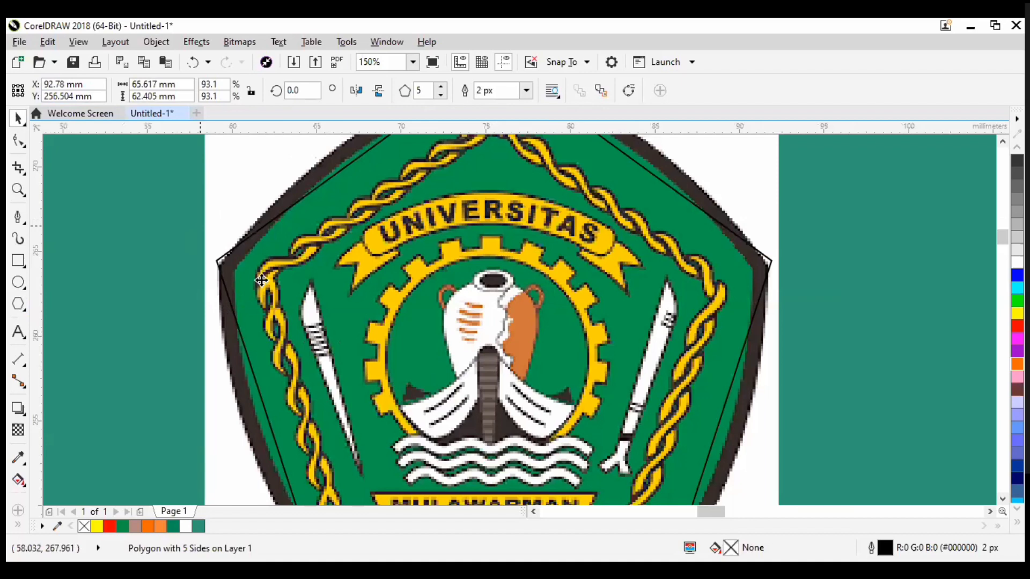
scroll(262, 280, up, 3)
scroll(322, 397, down, 4)
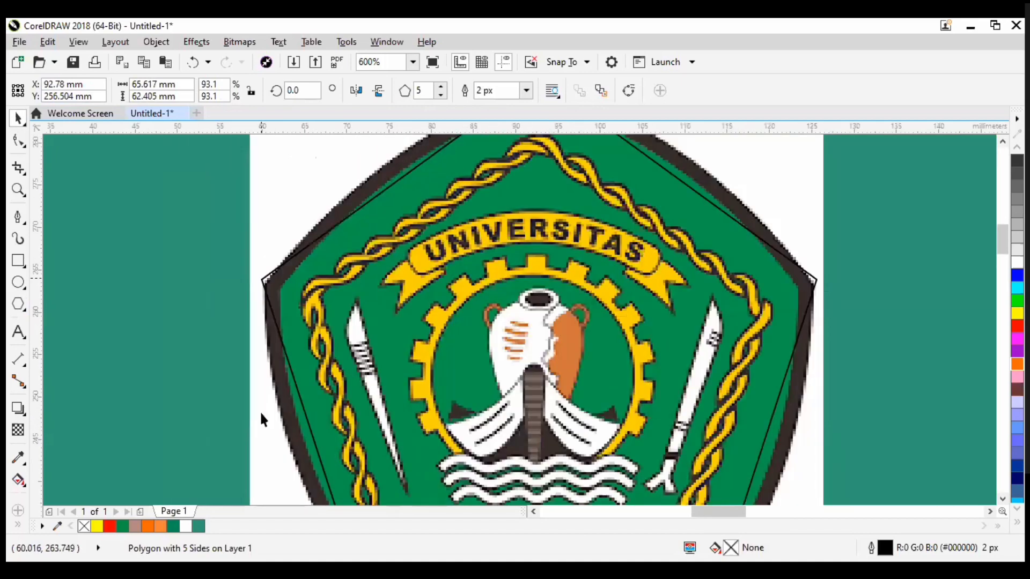
scroll(259, 411, down, 3)
scroll(228, 402, up, 2)
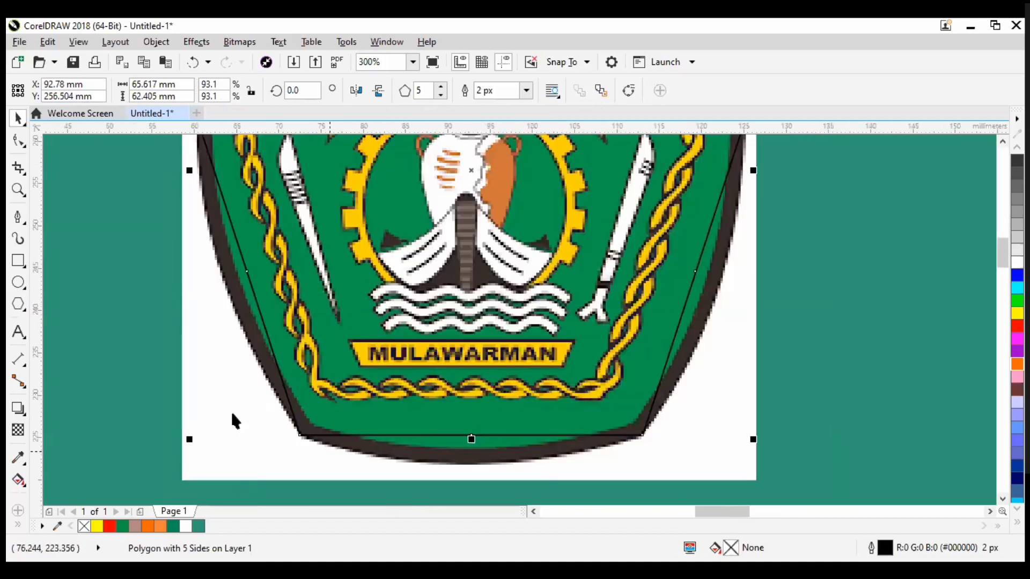
Step: Nudge the pentagon to about X 92.88, Y 256.305 mm so its lower corners line up with the emblem's
scroll(232, 414, up, 1)
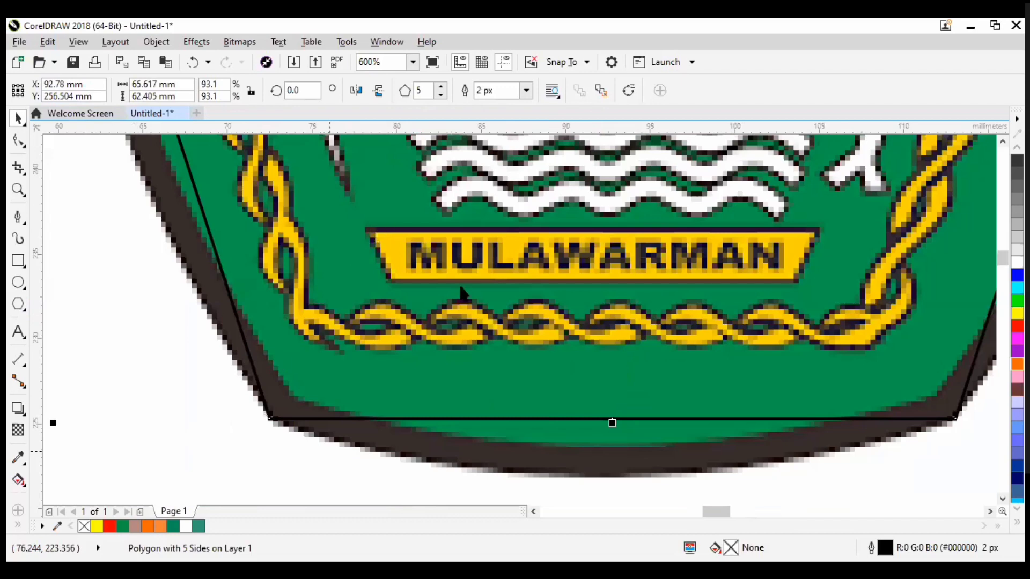
scroll(359, 203, up, 1)
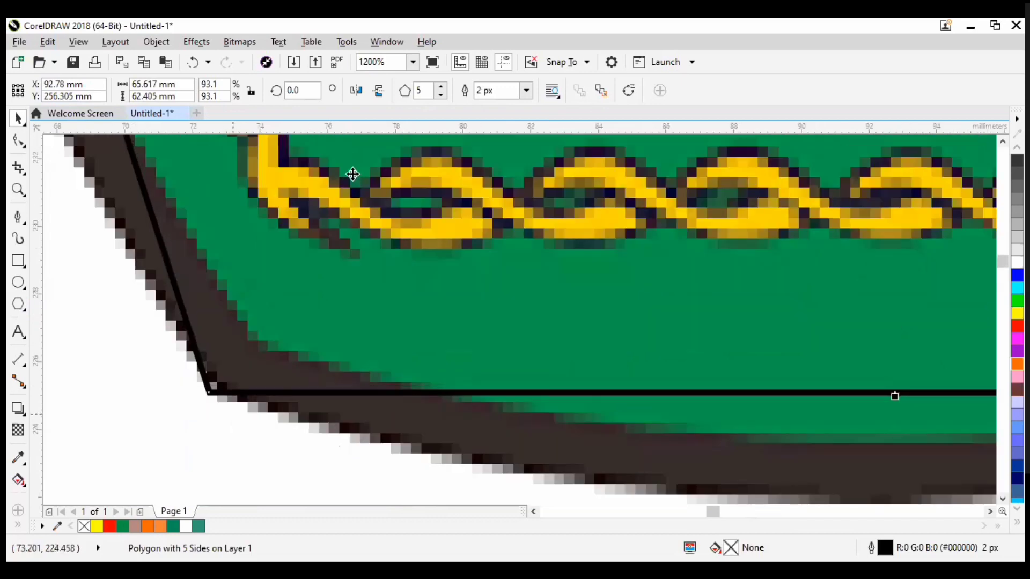
scroll(348, 183, down, 1)
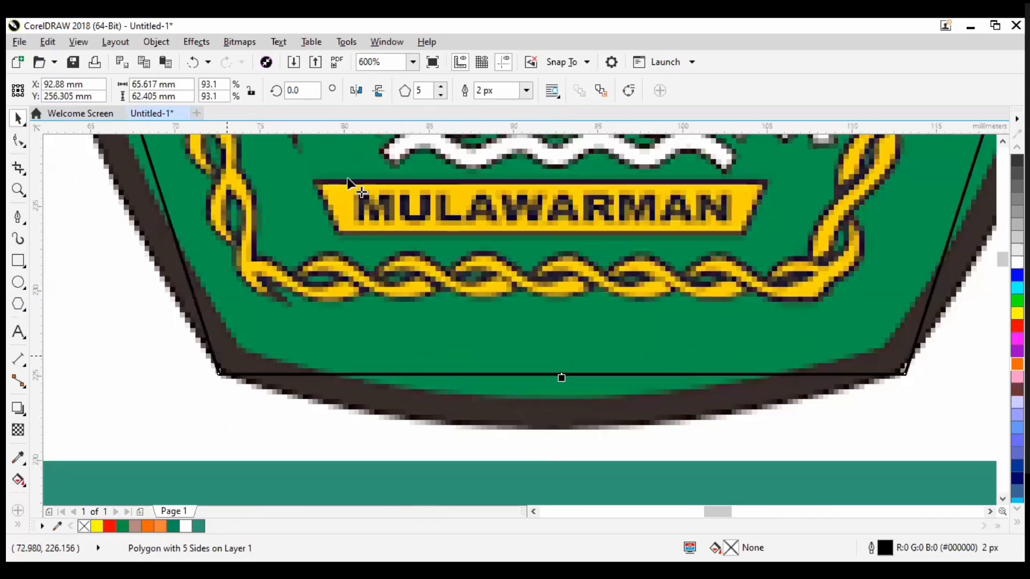
scroll(351, 185, down, 2)
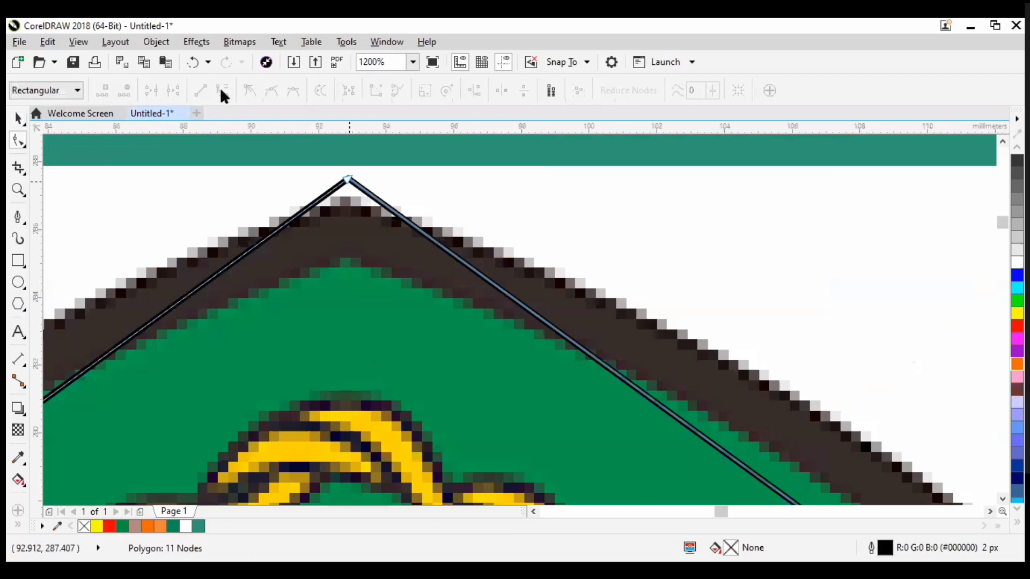
Step: Convert the pentagon's sides to curves and delete the extra node in the middle of each side
scroll(263, 266, down, 2)
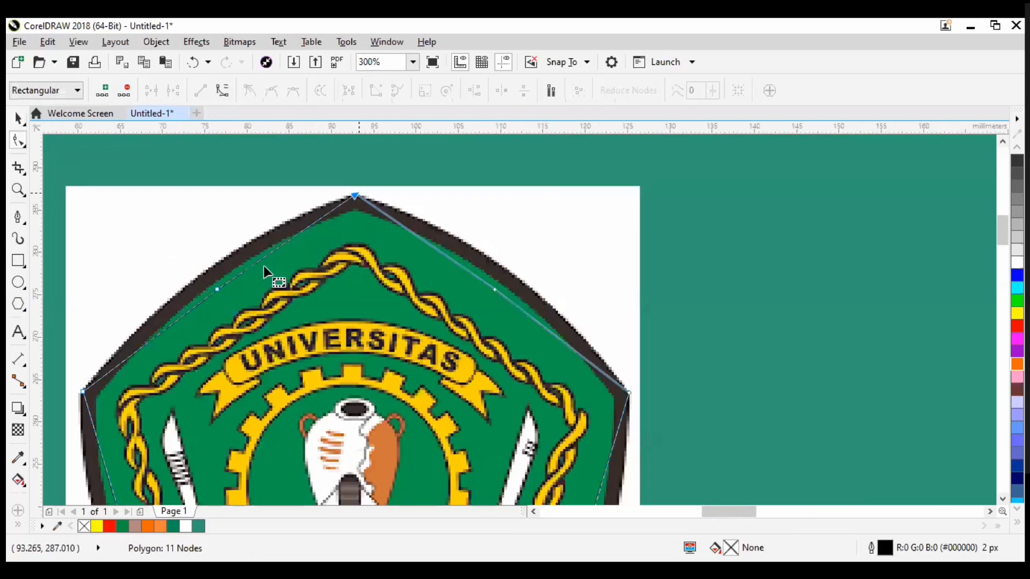
click(217, 289)
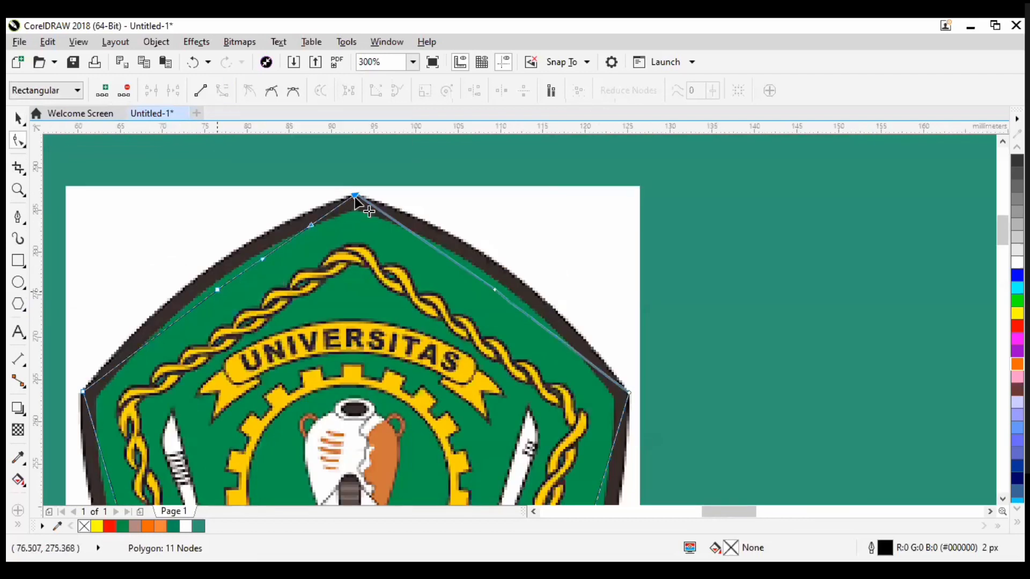
key(Delete)
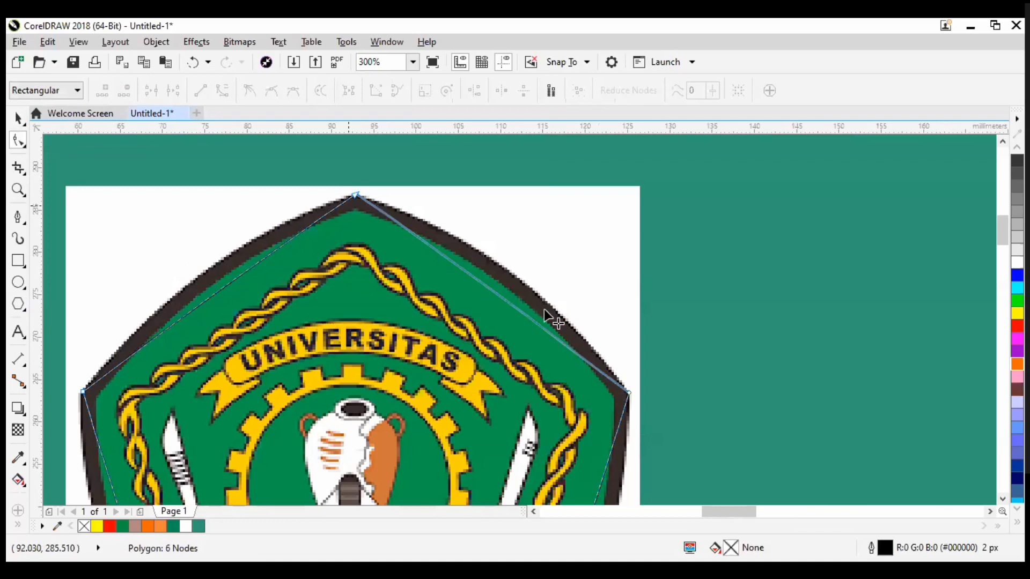
Step: Bend the pentagon's sides outward and adjust the upper-right side's curve handles to follow the emblem's outer border
drag(529, 322, 532, 262)
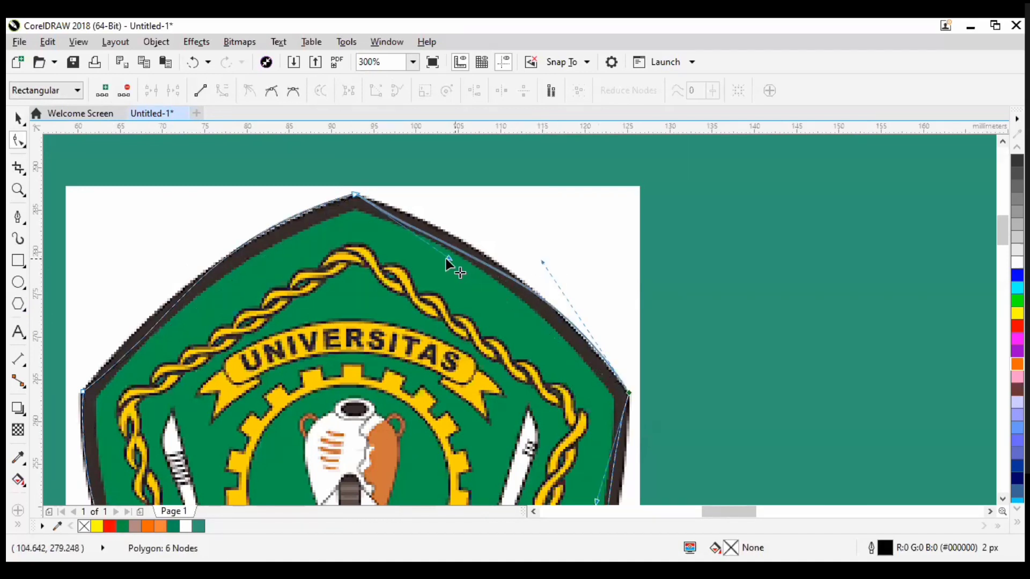
mouse_move(452, 246)
mouse_down()
mouse_move(483, 248)
mouse_move(490, 262)
mouse_move(448, 229)
mouse_up()
drag(522, 250, 446, 224)
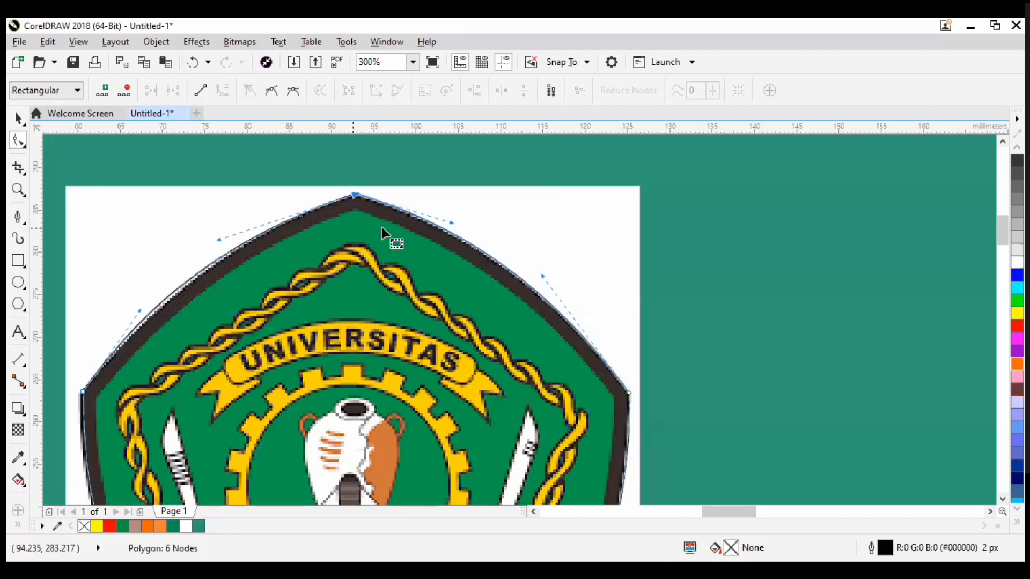
Step: Fine-tune both curve handles of the pentagon's bottom side to follow the emblem's lower border
scroll(378, 343, down, 2)
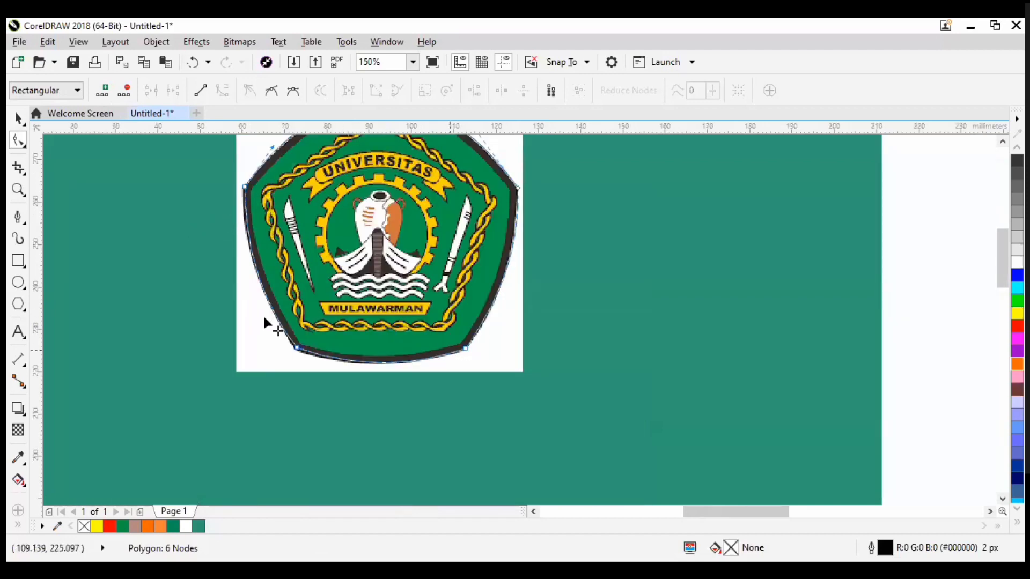
scroll(255, 295, up, 2)
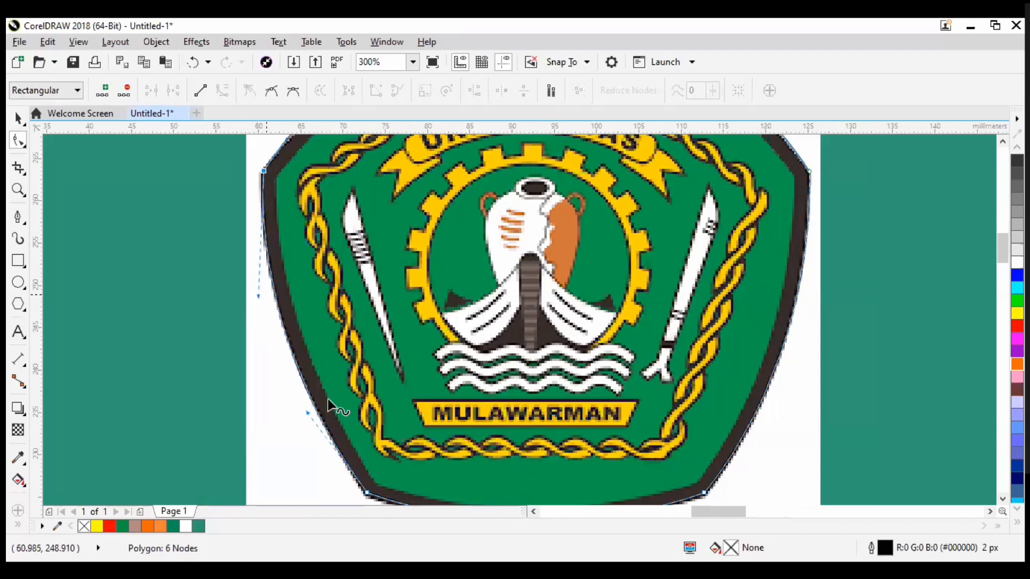
scroll(293, 394, down, 2)
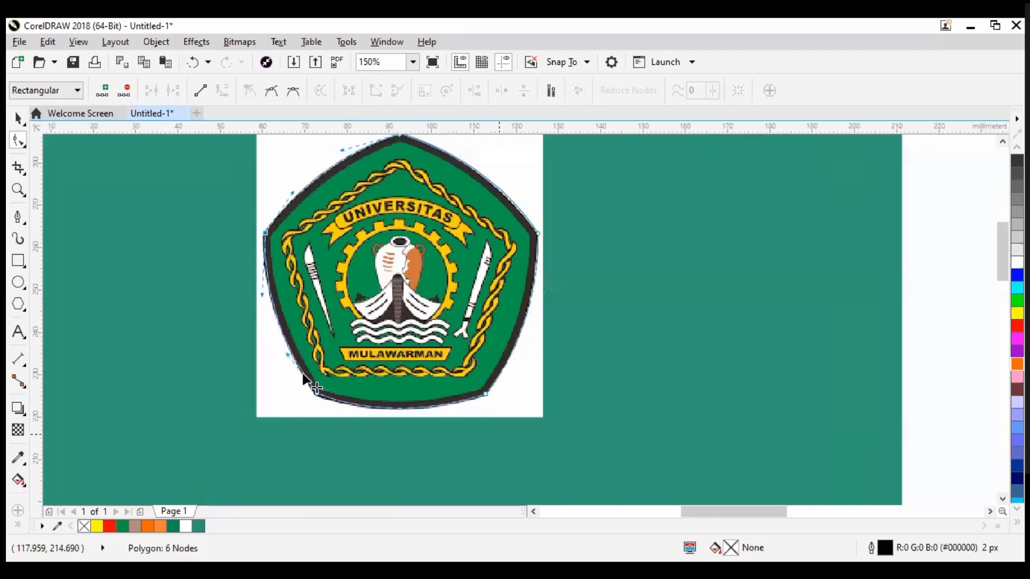
scroll(301, 369, up, 2)
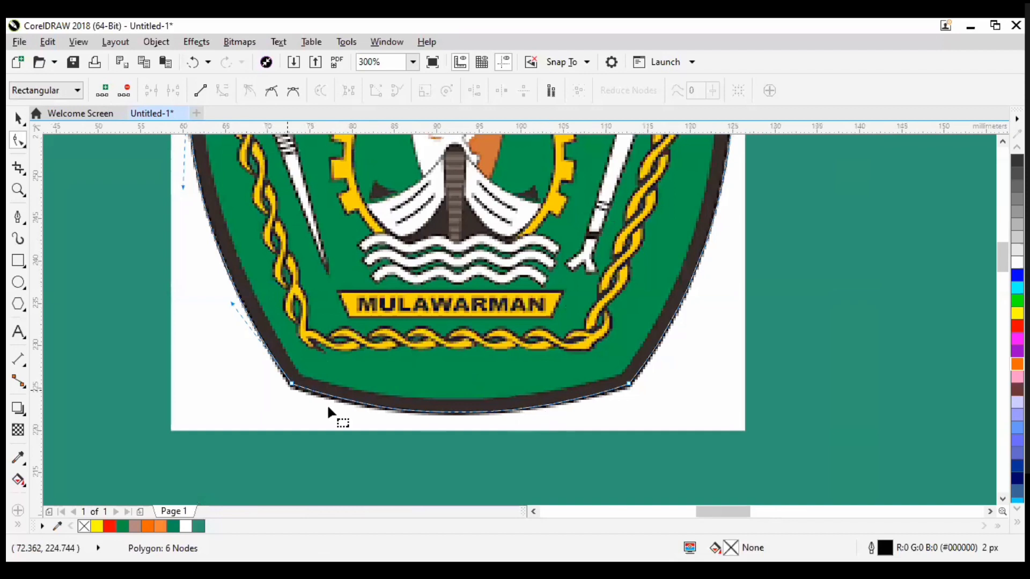
scroll(292, 422, up, 2)
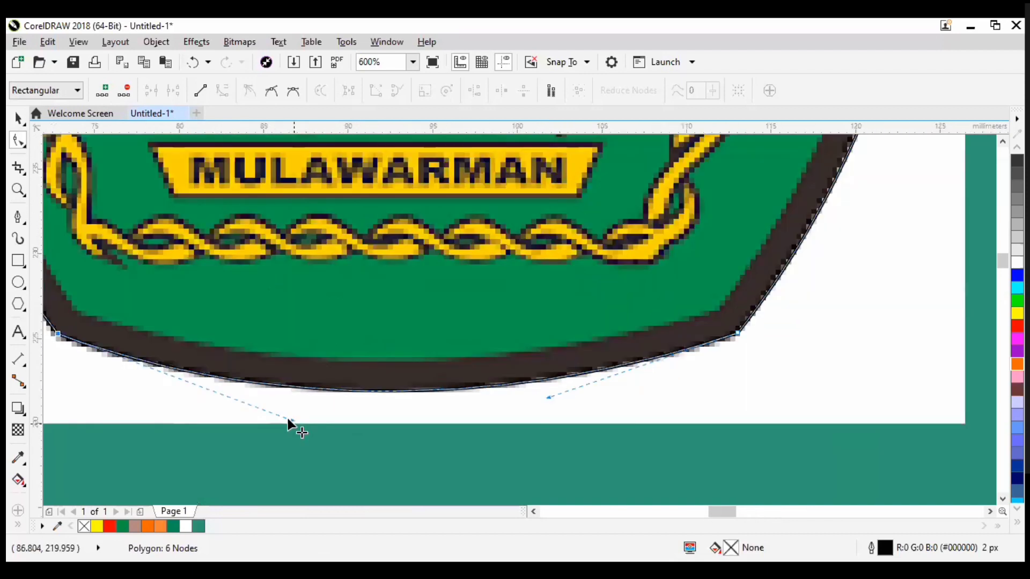
drag(290, 421, 296, 422)
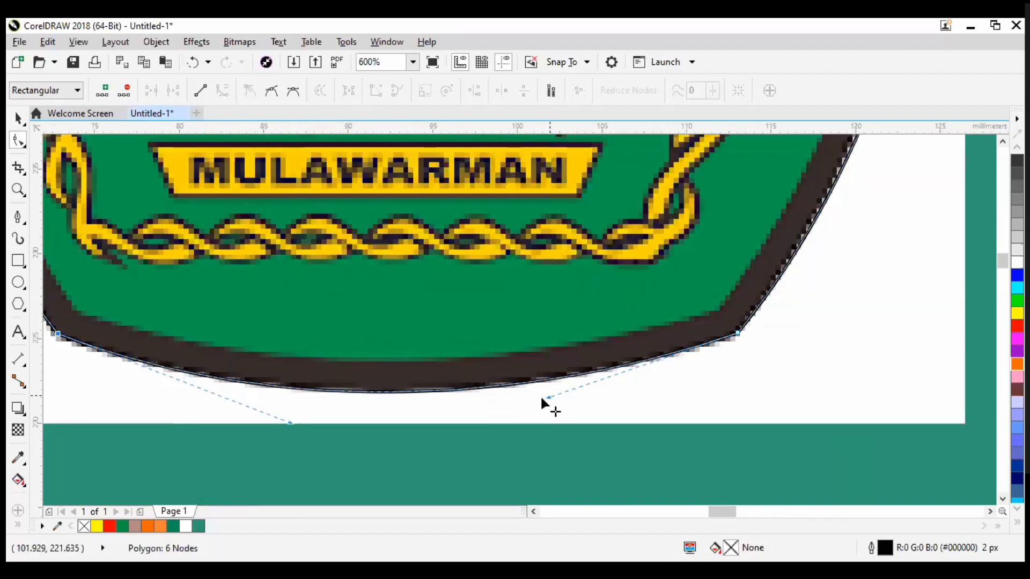
drag(536, 398, 531, 404)
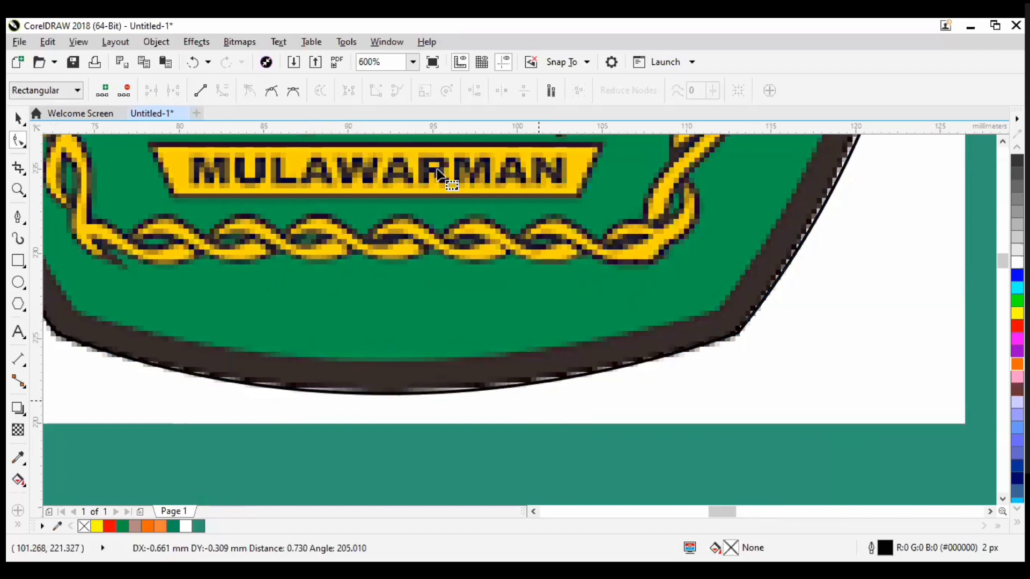
Step: Lower the pentagon's top node about 0.44 mm and refine the upper curves to fit the emblem's peak
scroll(517, 176, down, 4)
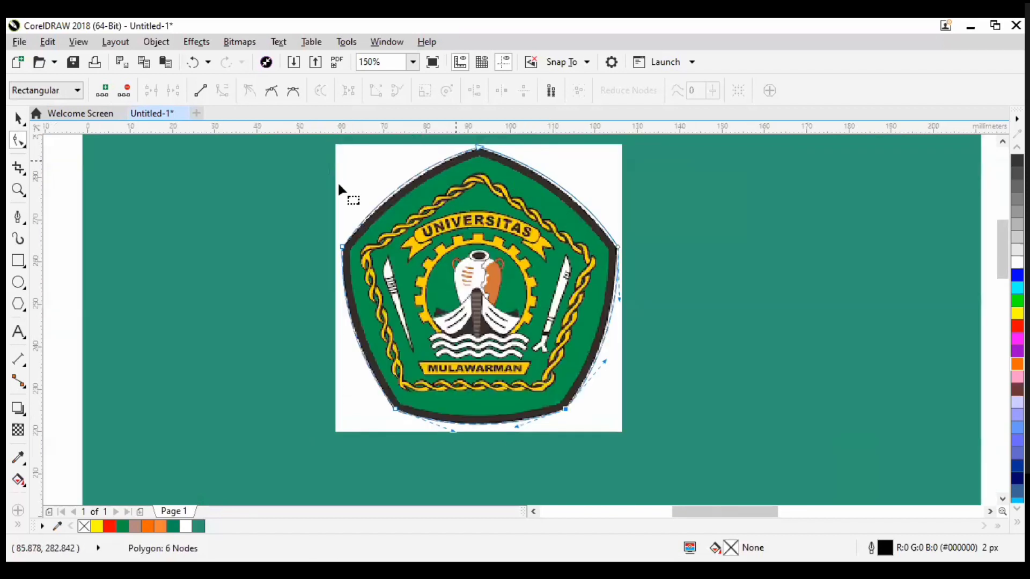
scroll(344, 186, up, 4)
key(Down)
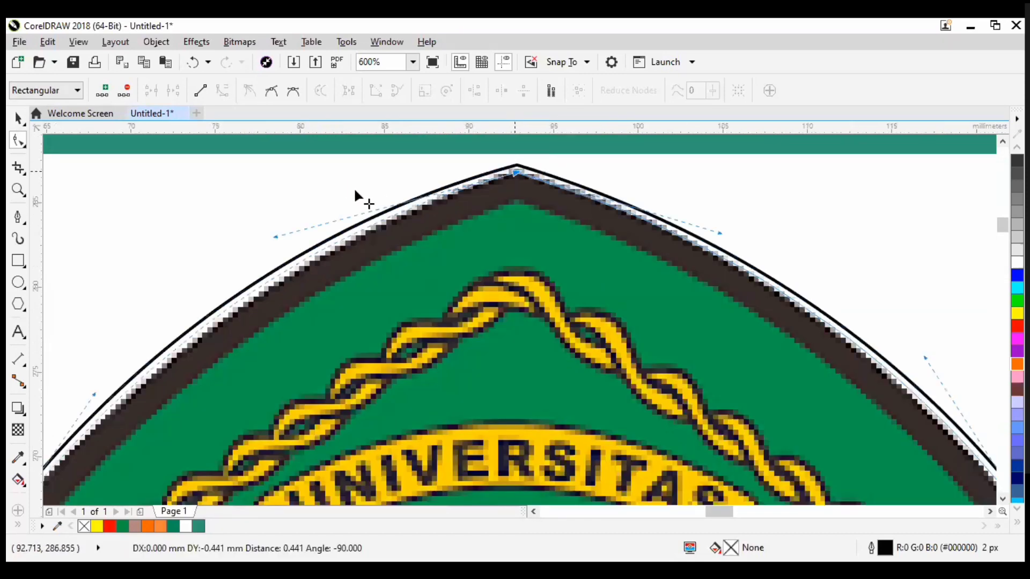
scroll(494, 256, down, 2)
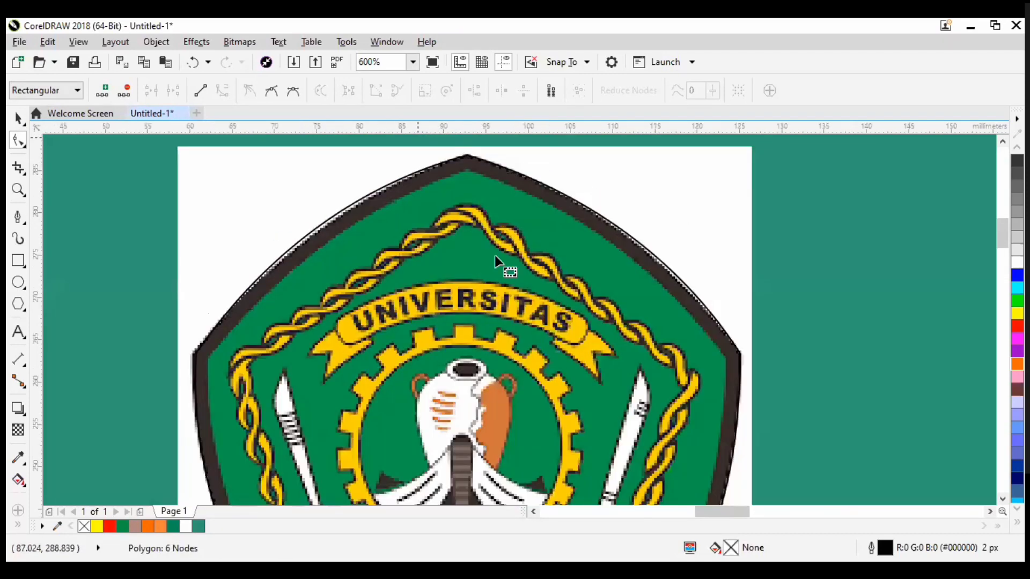
drag(457, 188, 455, 215)
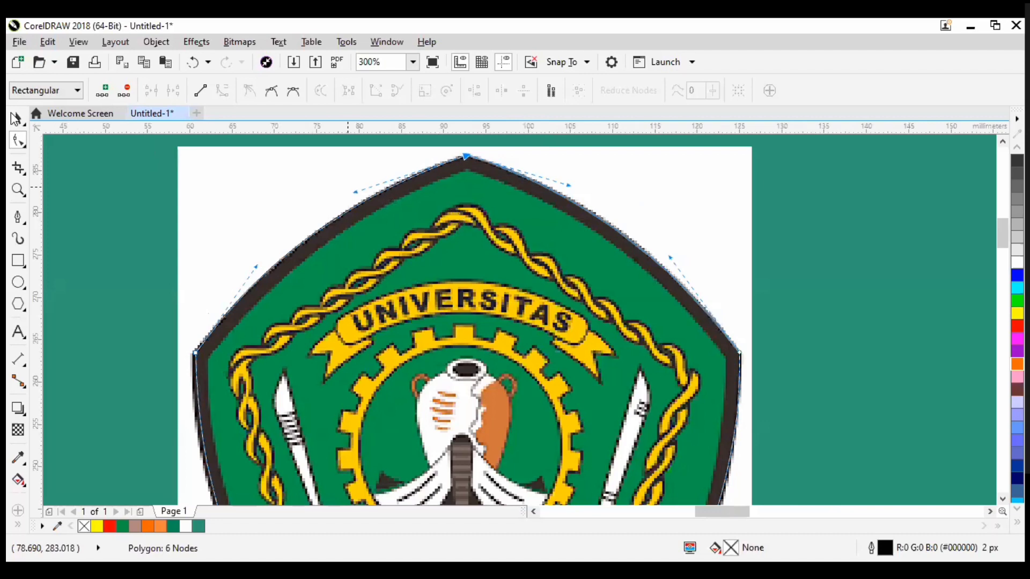
Step: Select the reshaped pentagon as a whole object and fill it with white
scroll(175, 425, down, 1)
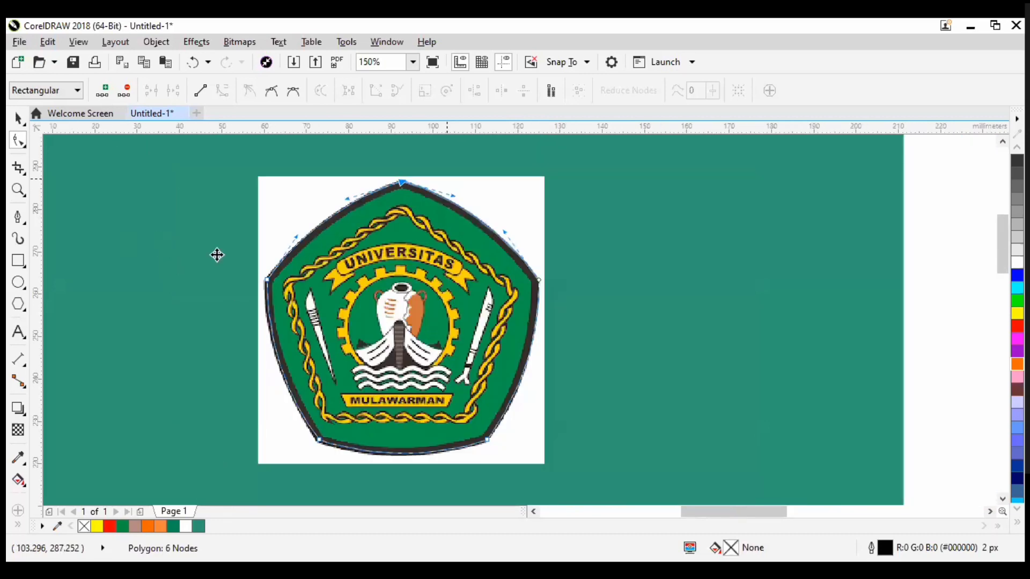
scroll(447, 180, up, 1)
key(space)
scroll(241, 176, down, 1)
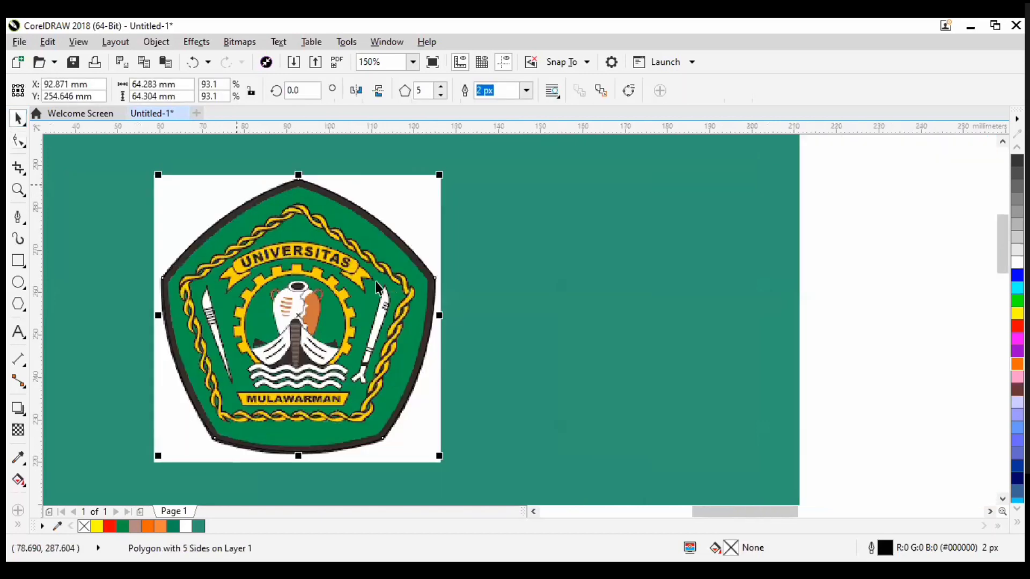
click(432, 304)
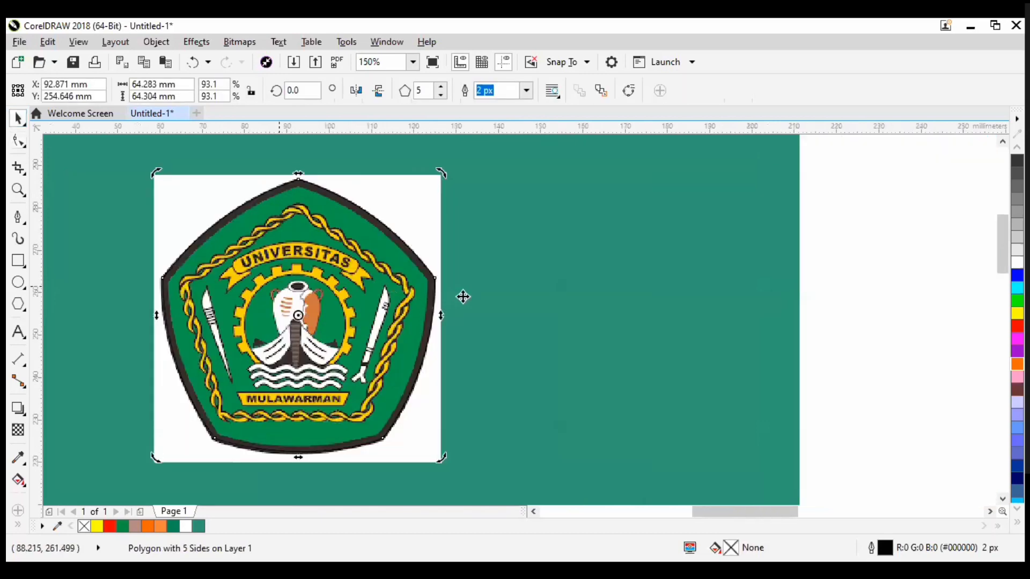
key(ctrl+z)
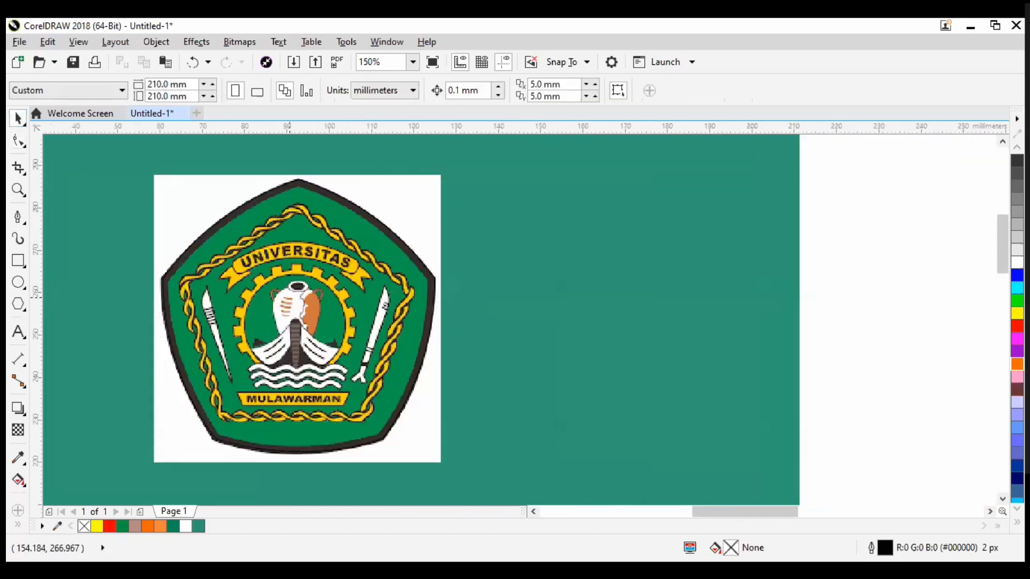
click(1018, 262)
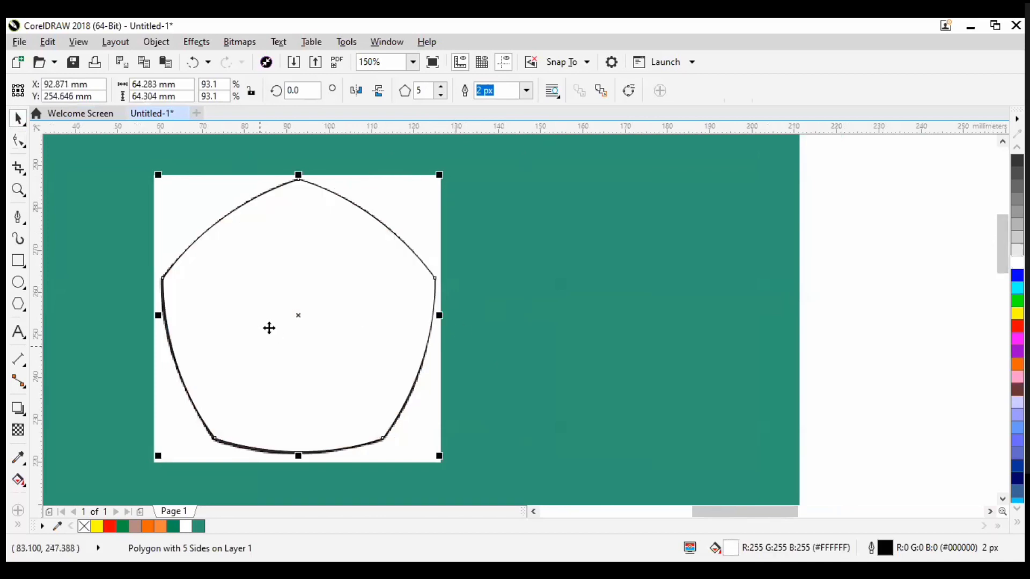
click(839, 317)
click(289, 357)
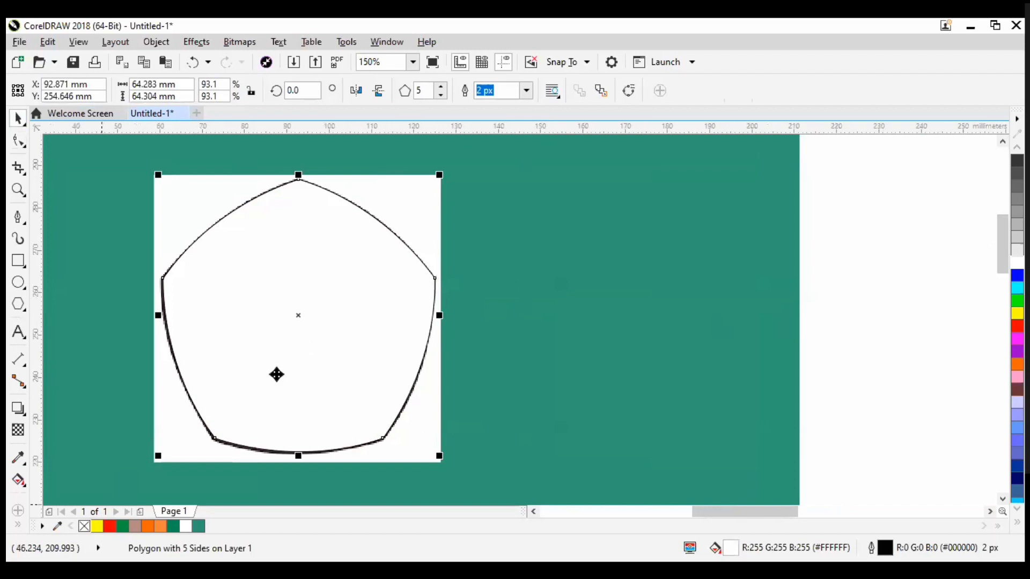
Step: Remove the pentagon's fill and set its outline colour to dark grey #333333
right_click(85, 527)
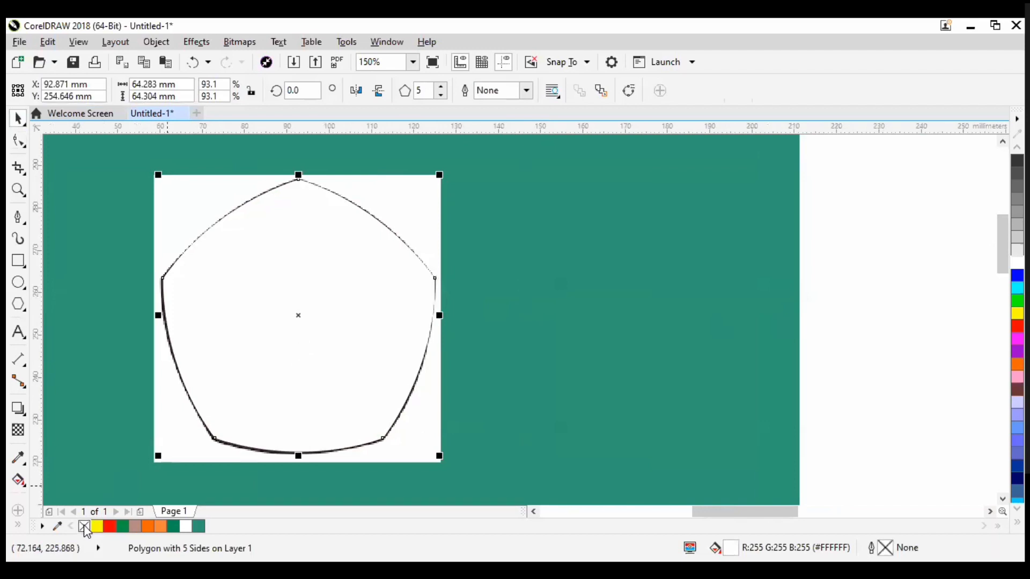
click(84, 527)
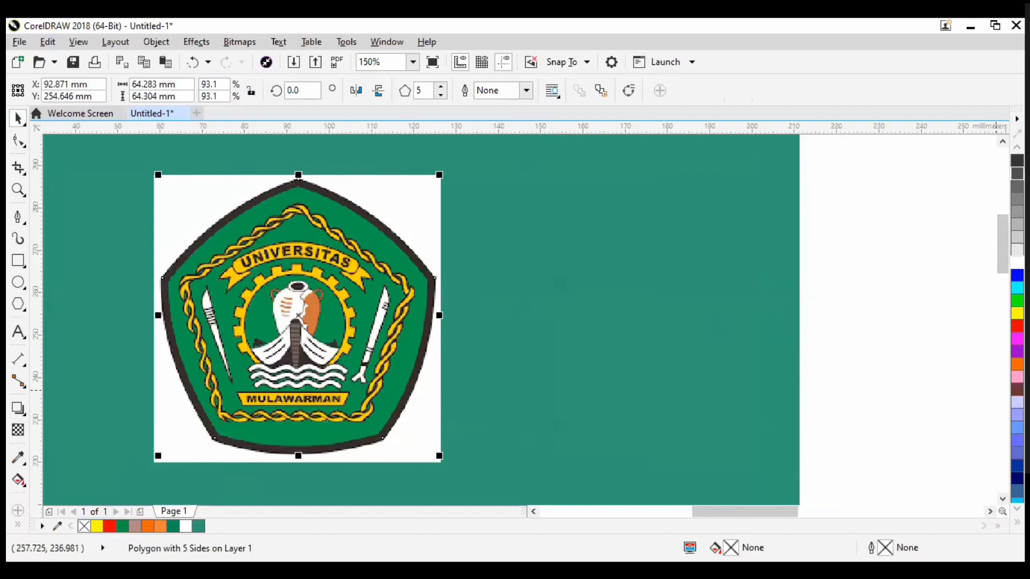
right_click(1017, 160)
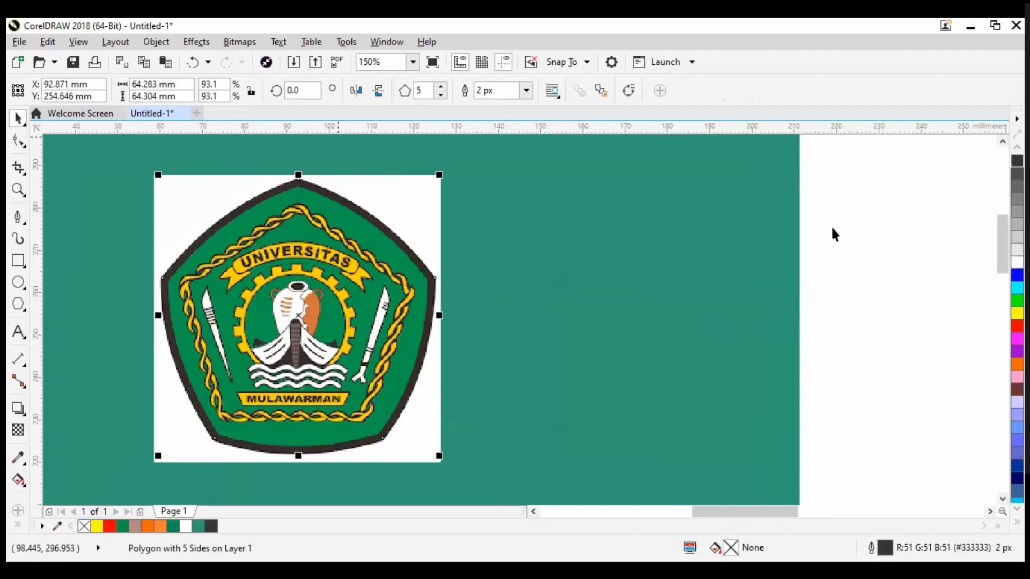
Step: Intersect the emblem image with the pentagon, and move the pentagon outline and the trimmed emblem to the right of the original image
drag(337, 319, 413, 310)
key(ctrl+z)
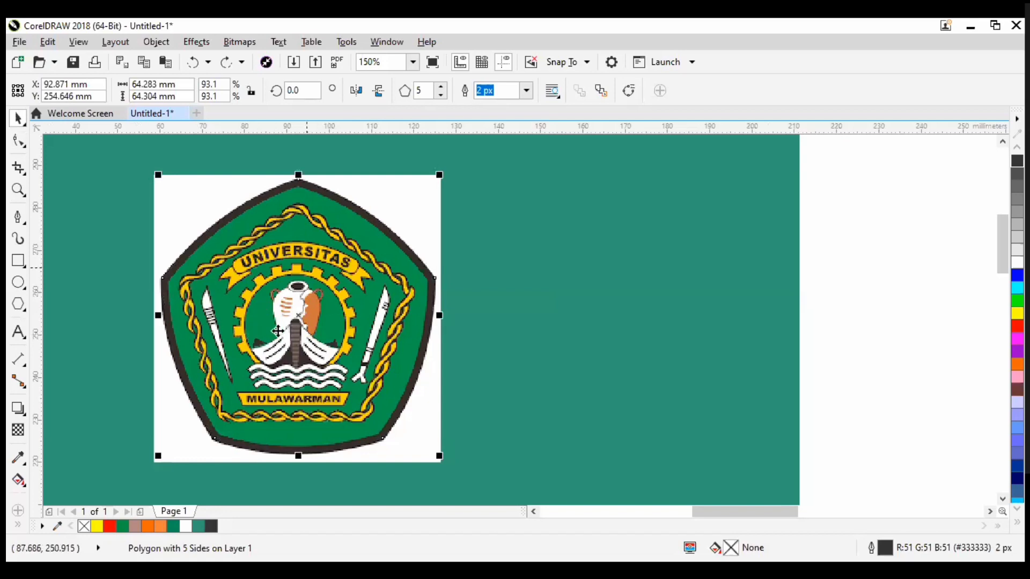
shift+click(402, 185)
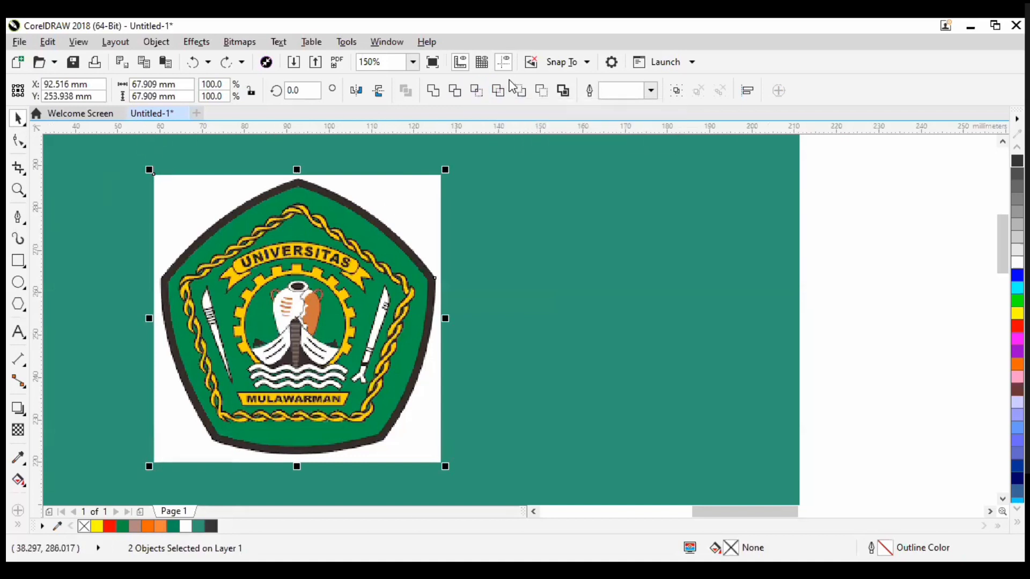
click(474, 89)
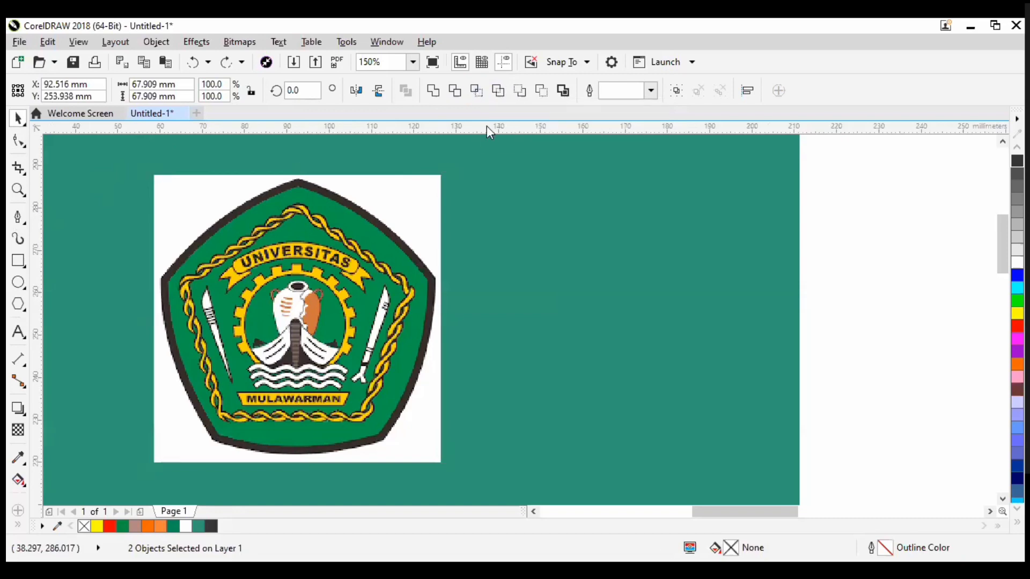
click(557, 368)
key(y)
drag(651, 403, 370, 122)
drag(314, 351, 711, 299)
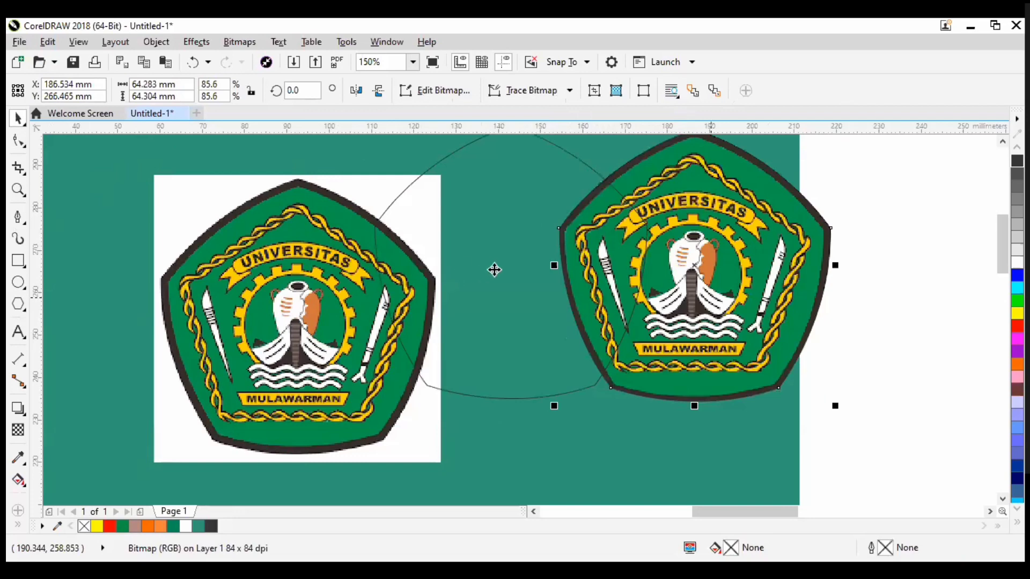
Step: Move the original emblem image and the pentagon outline together off the green rectangle, beyond its upper-left corner
scroll(290, 284, down, 2)
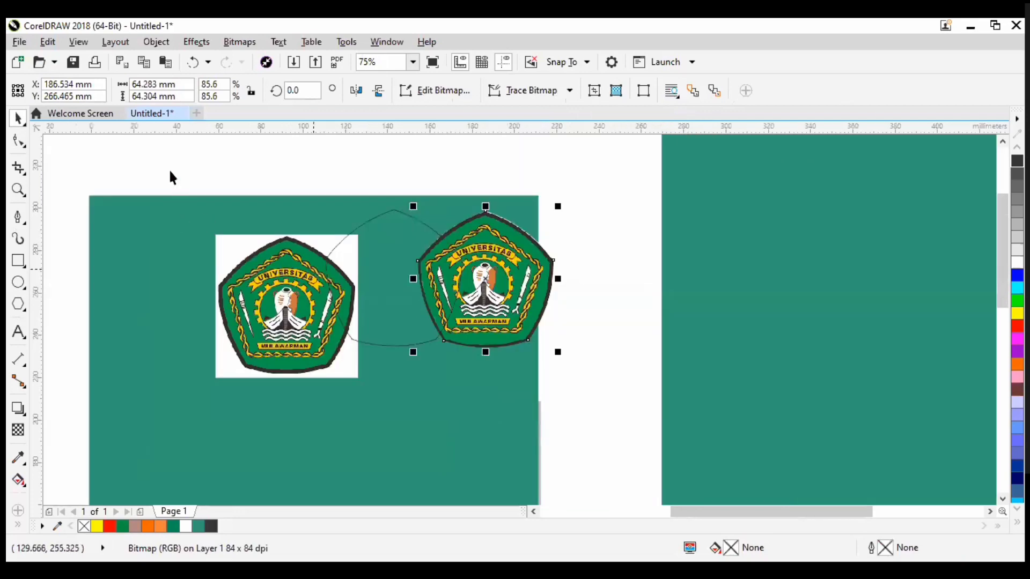
drag(172, 173, 478, 432)
drag(344, 296, 69, 142)
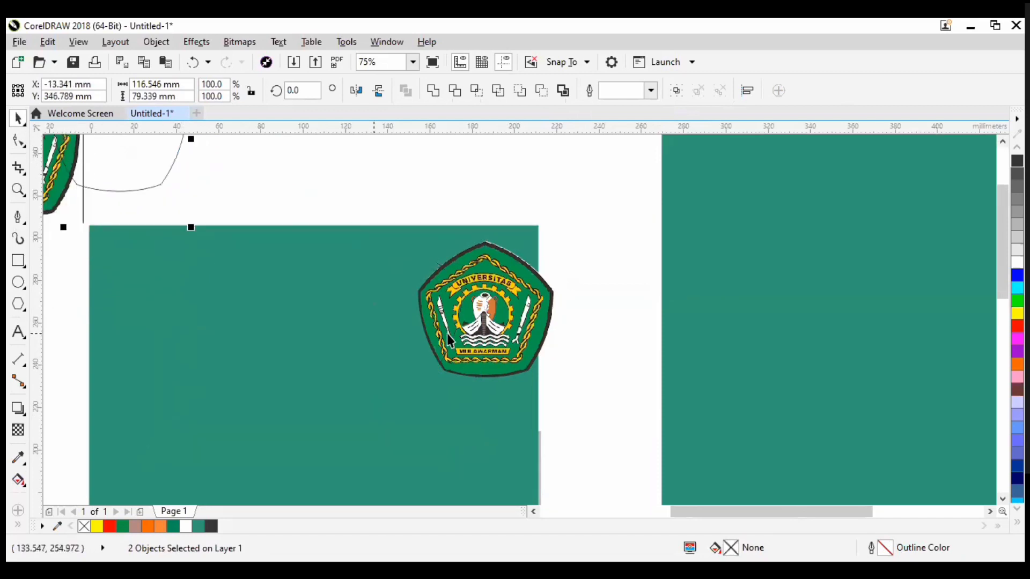
Step: Move the trimmed emblem fully onto the green rectangle, near the middle of its upper edge
drag(450, 340, 369, 310)
scroll(369, 310, down, 2)
scroll(321, 295, up, 4)
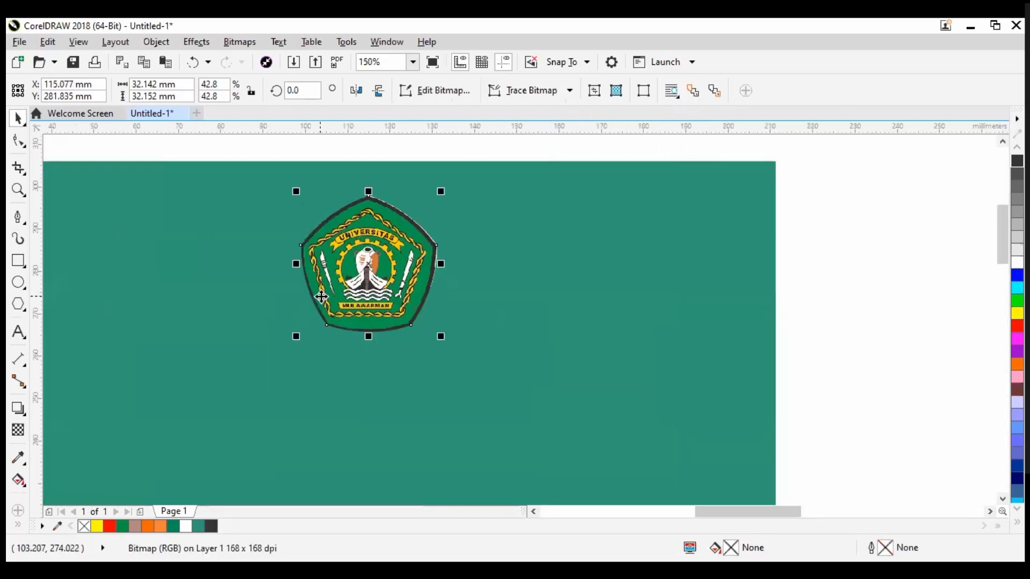
scroll(321, 297, down, 3)
click(308, 315)
scroll(308, 315, up, 3)
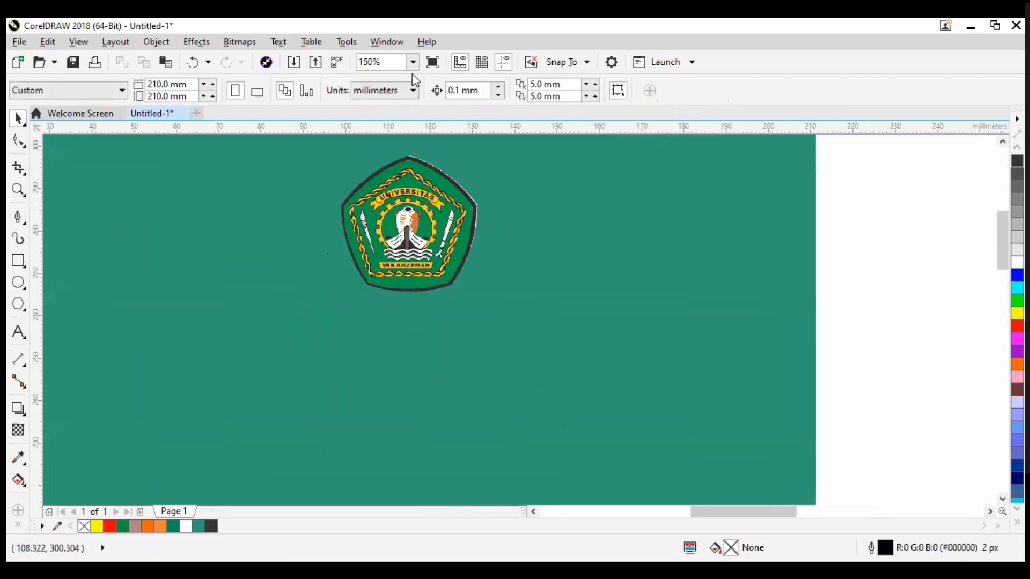
scroll(432, 316, up, 2)
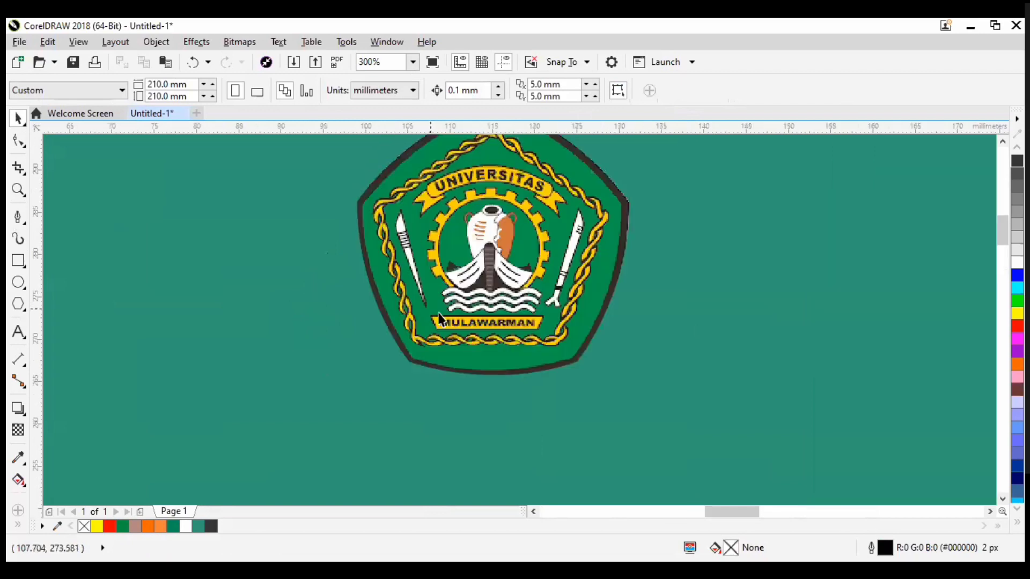
Step: Scale the emblem down to about 25.4 mm wide and position it at the upper centre of the green rectangle
scroll(481, 299, down, 2)
click(481, 299)
drag(538, 347, 510, 318)
drag(465, 264, 426, 311)
scroll(428, 300, down, 2)
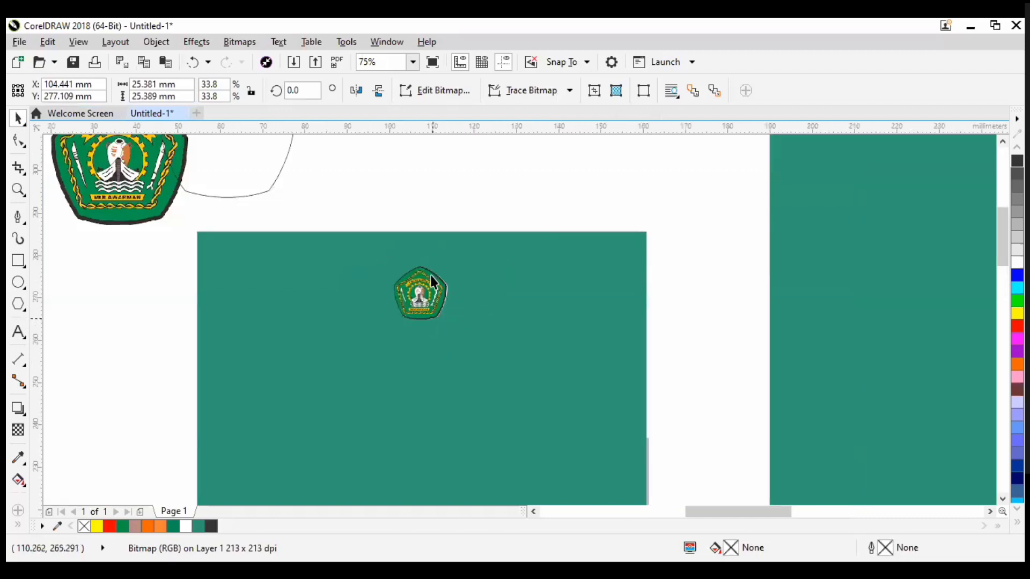
scroll(432, 285, up, 2)
scroll(439, 263, down, 3)
scroll(440, 263, up, 1)
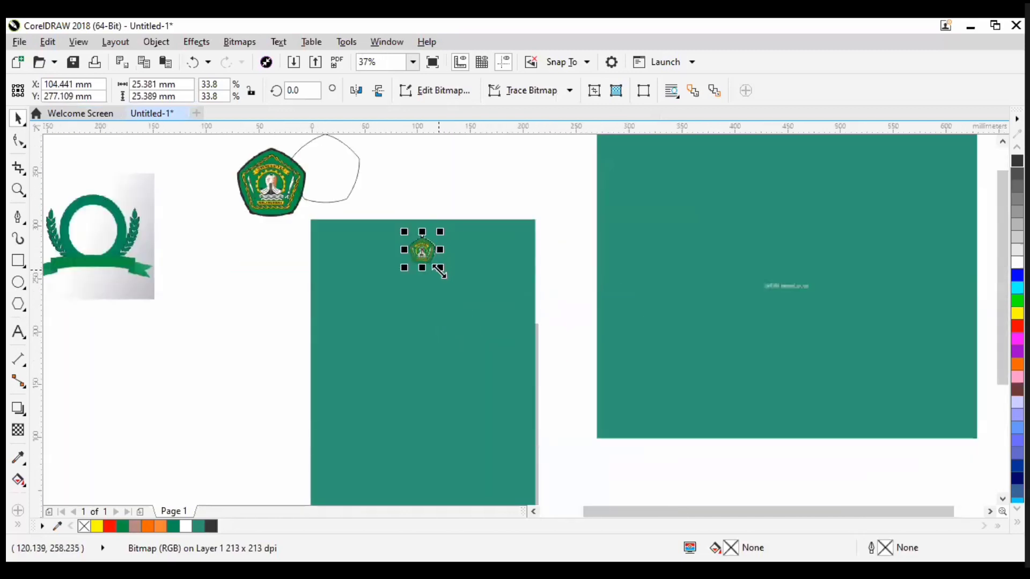
Step: Shrink the emblem to about 15.7 mm wide around its own centre
drag(436, 269, 434, 263)
key(Escape)
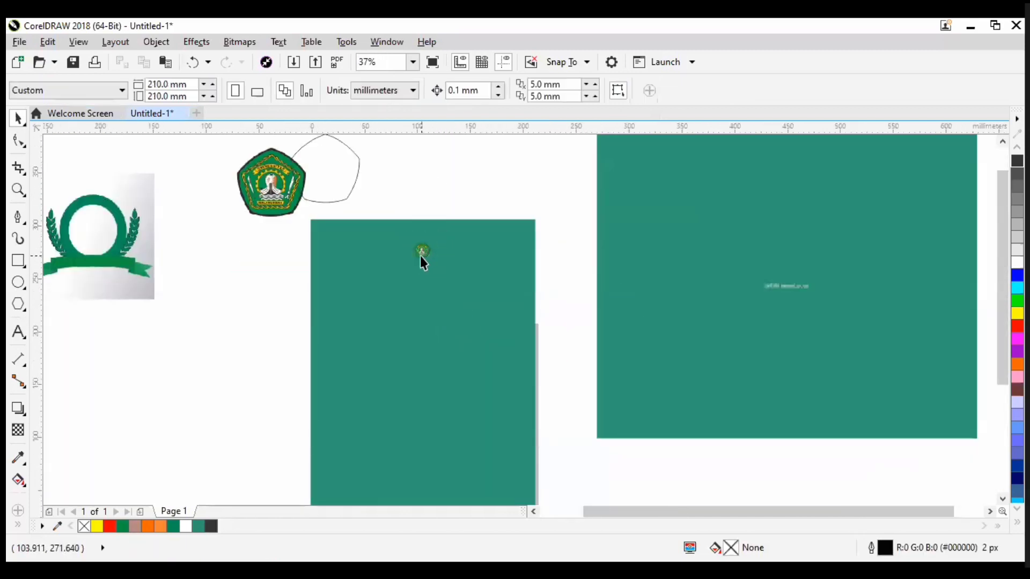
scroll(420, 256, up, 2)
scroll(418, 253, down, 2)
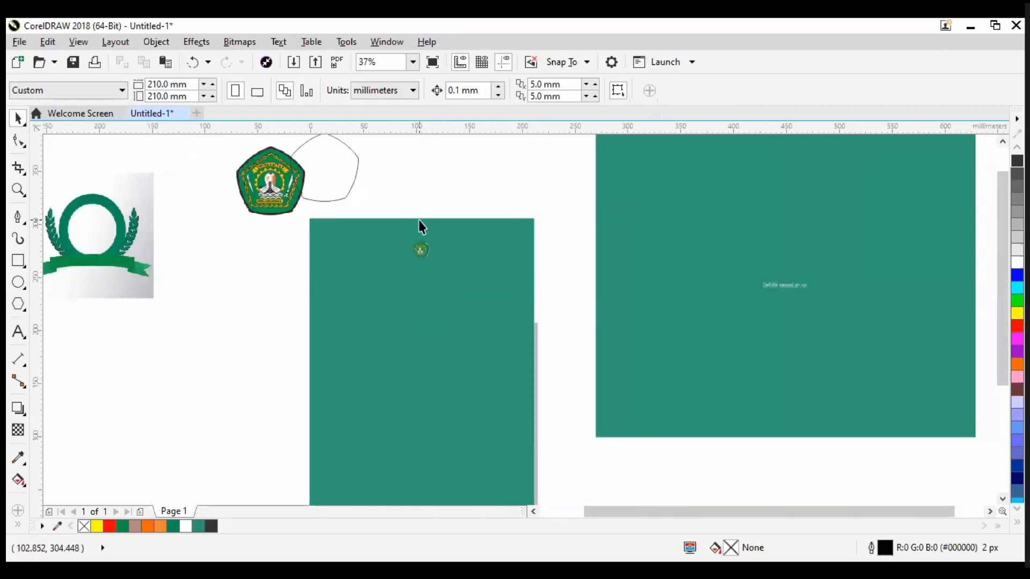
scroll(421, 243, down, 1)
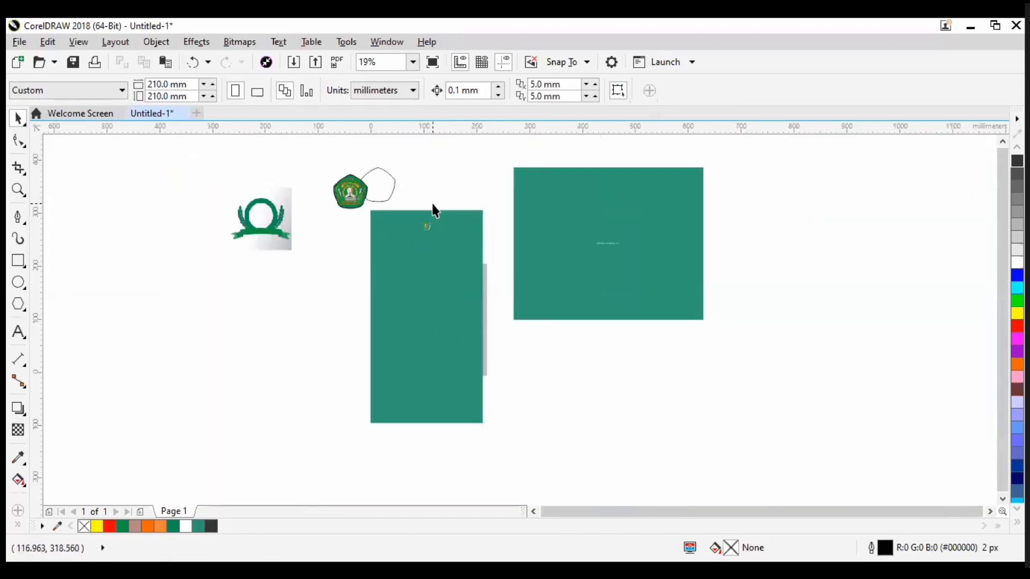
scroll(426, 232, up, 2)
scroll(427, 222, up, 2)
scroll(421, 223, down, 2)
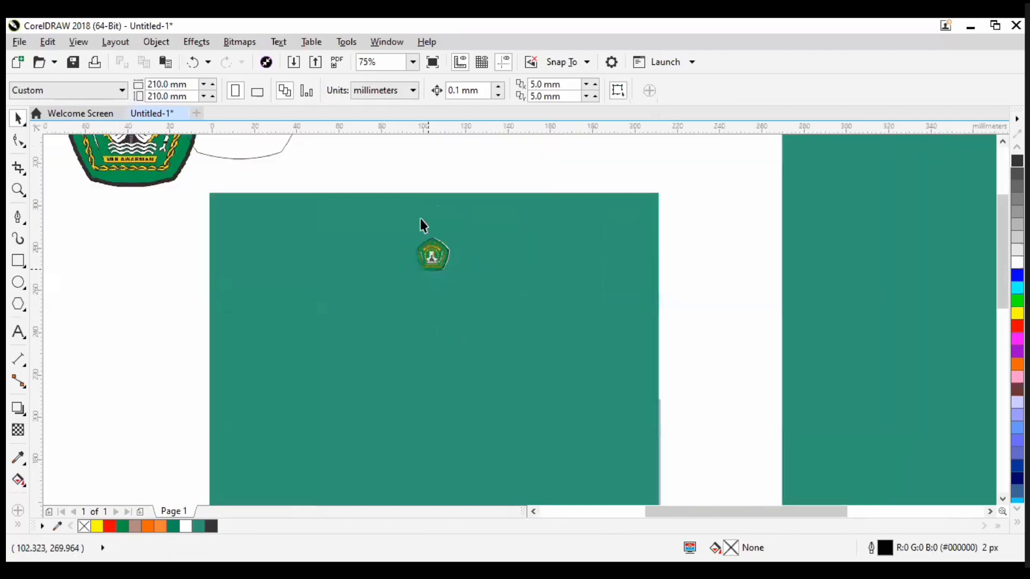
Step: Resize the emblem to about 21.9 mm wide, keeping its centre in place
scroll(421, 223, up, 2)
scroll(406, 282, down, 1)
click(436, 340)
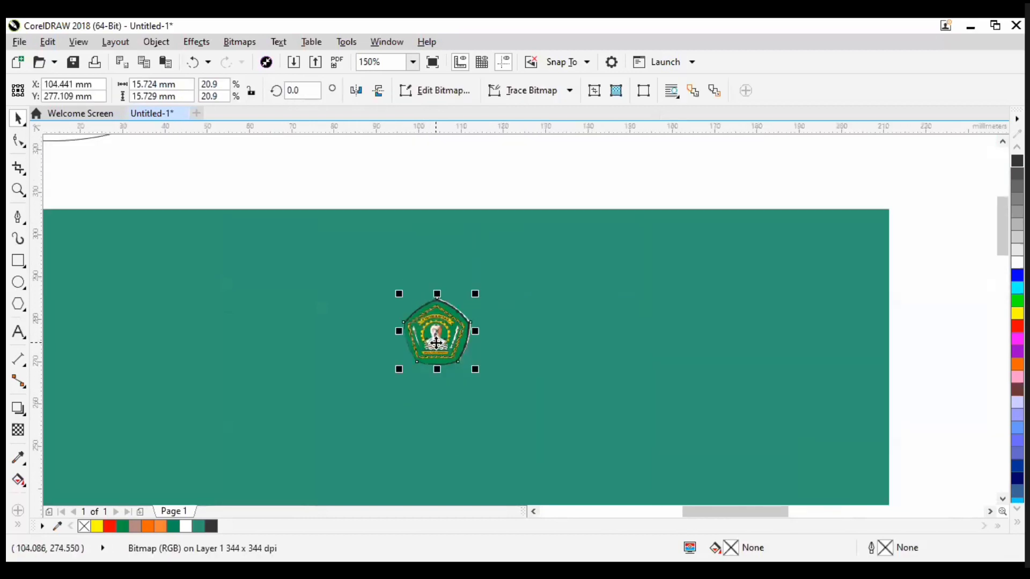
drag(475, 369, 483, 382)
scroll(451, 287, down, 1)
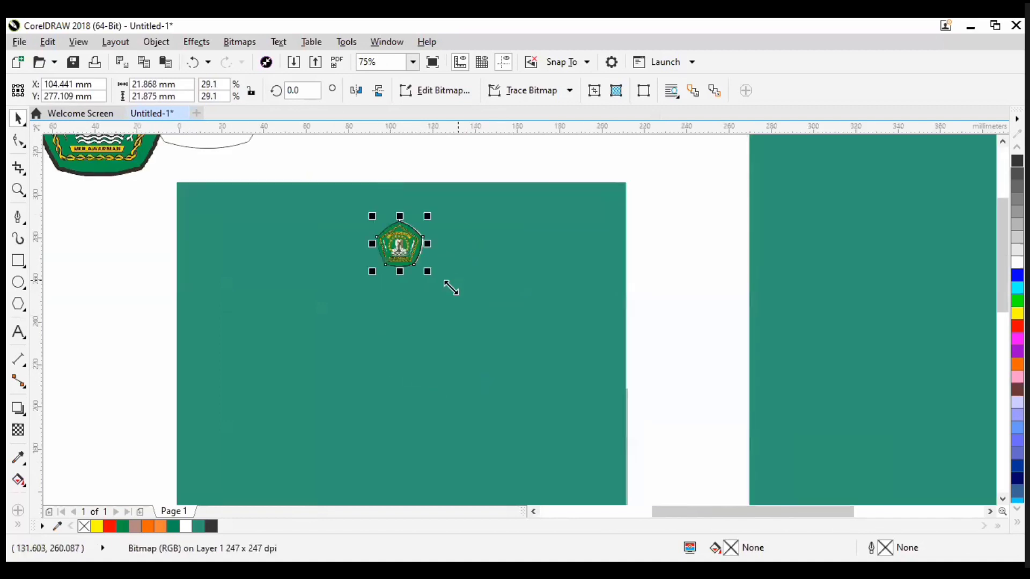
scroll(489, 207, down, 2)
click(489, 206)
Step: Examine the emblem's size and placement on the tall green rectangle, both up close and in the full layout
scroll(433, 346, up, 1)
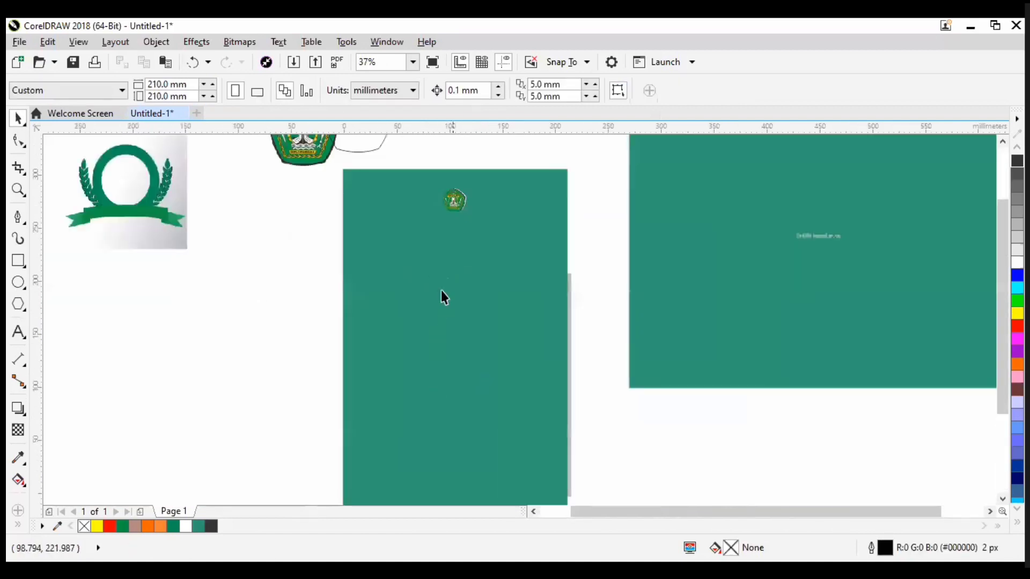
scroll(455, 218, up, 1)
scroll(446, 199, down, 1)
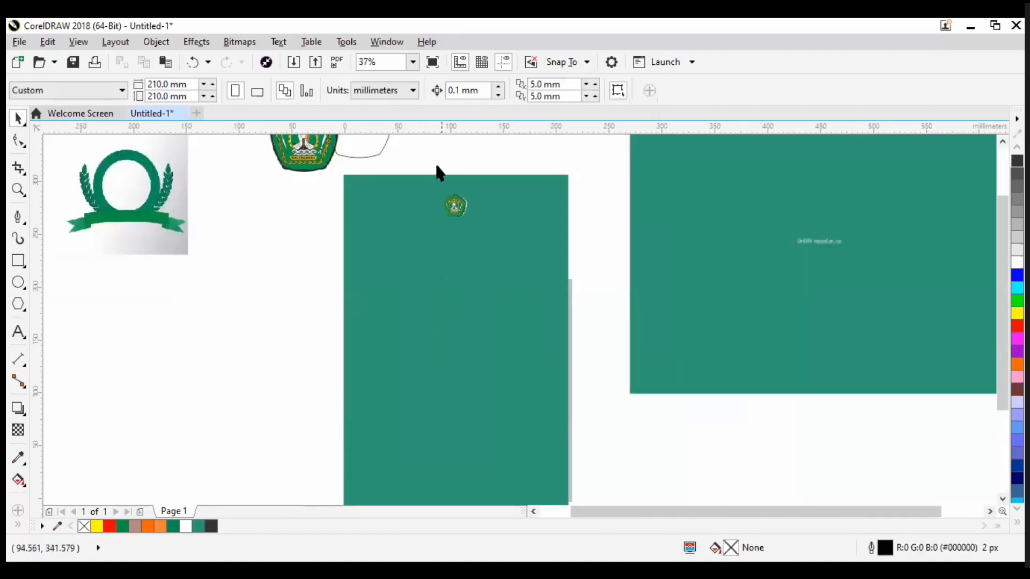
scroll(451, 213, down, 1)
scroll(445, 211, up, 2)
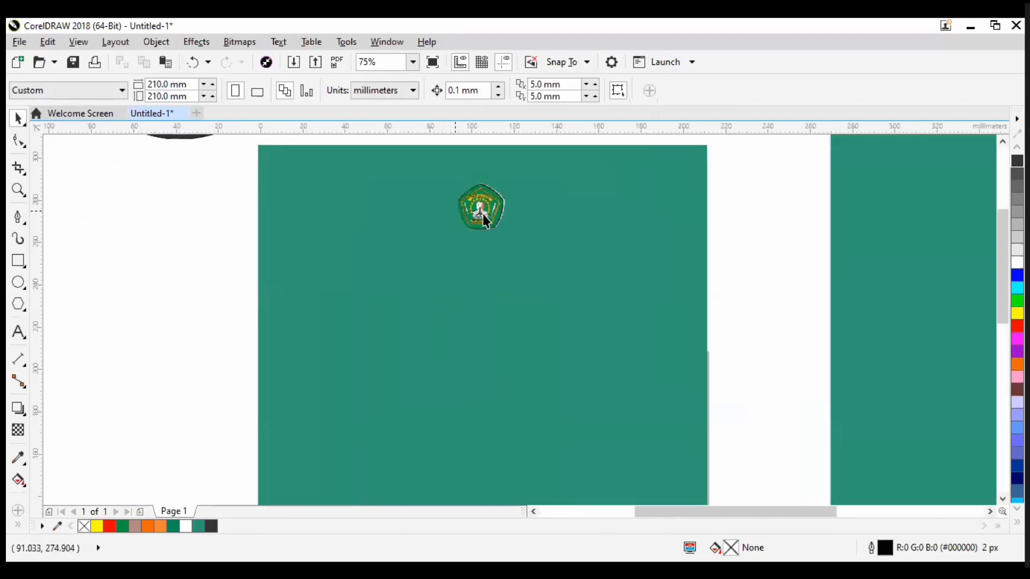
scroll(483, 214, down, 1)
scroll(478, 260, down, 1)
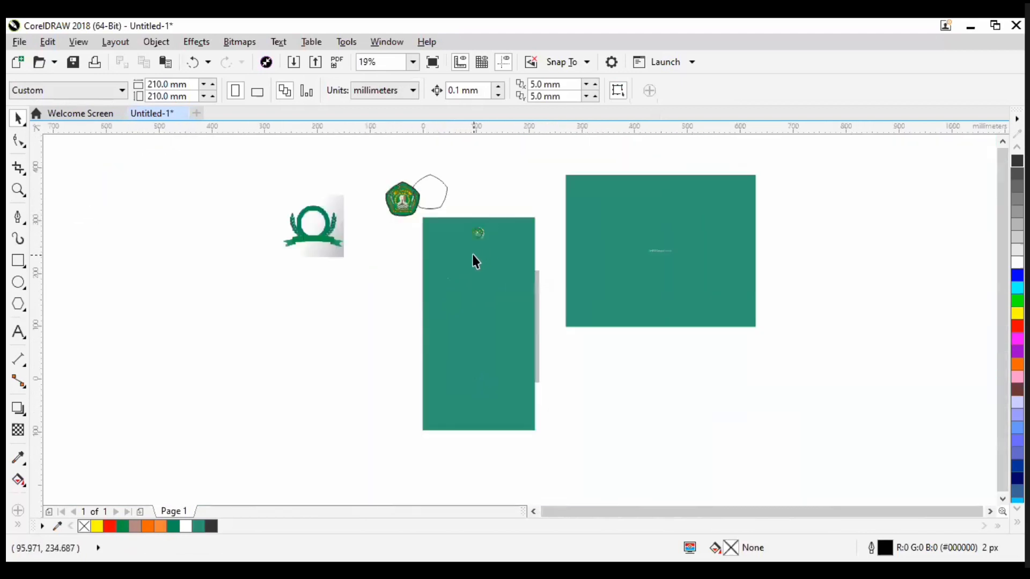
scroll(504, 335, up, 1)
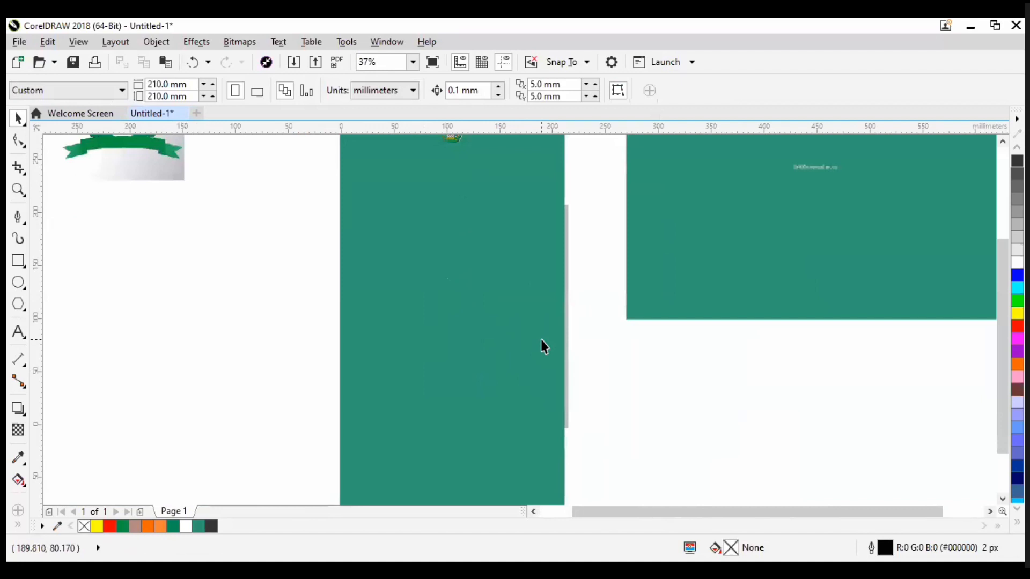
scroll(541, 345, down, 1)
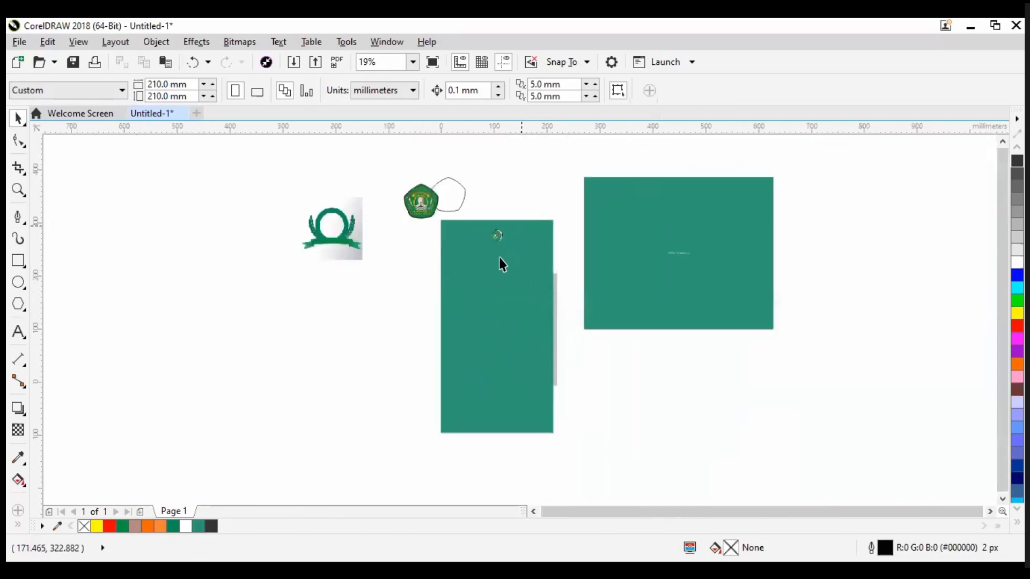
scroll(499, 263, up, 1)
scroll(355, 293, down, 1)
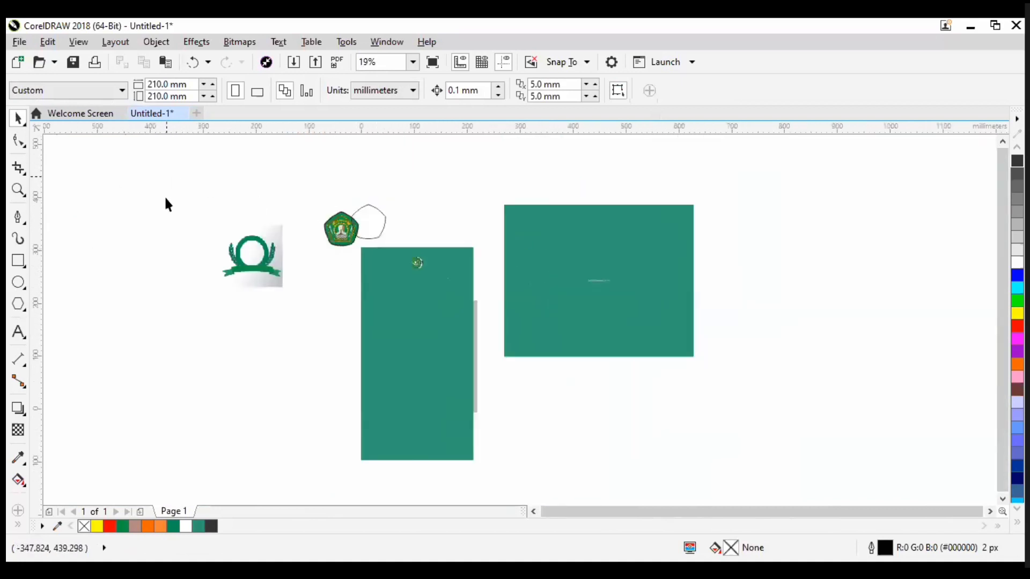
Step: Delete the wreath image, the original emblem with the pentagon outline, and the wide green rectangle with its small text
drag(166, 199, 334, 376)
key(Delete)
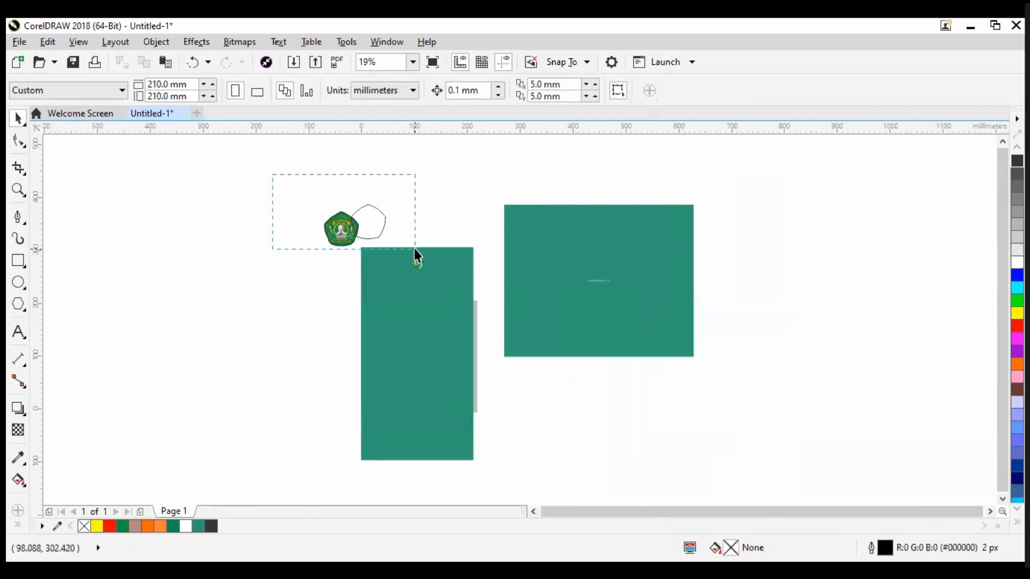
drag(415, 249, 415, 250)
key(Delete)
drag(514, 173, 646, 361)
key(Delete)
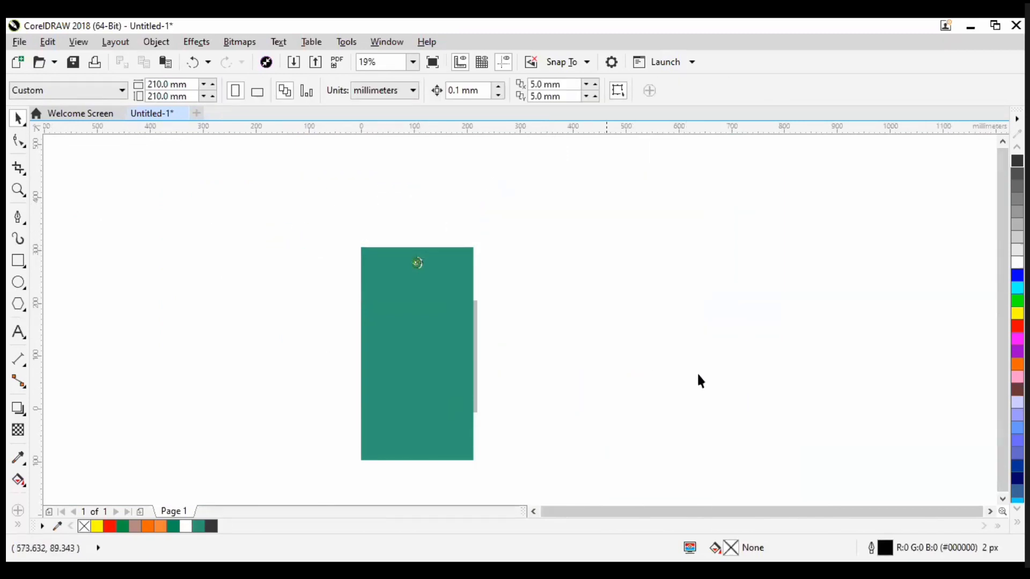
Step: Insert the line "مودة الصديق تظهر وقت الضيق" as paragraph text in Arial 12 pt across the green rectangle
scroll(409, 313, up, 6)
scroll(451, 237, down, 2)
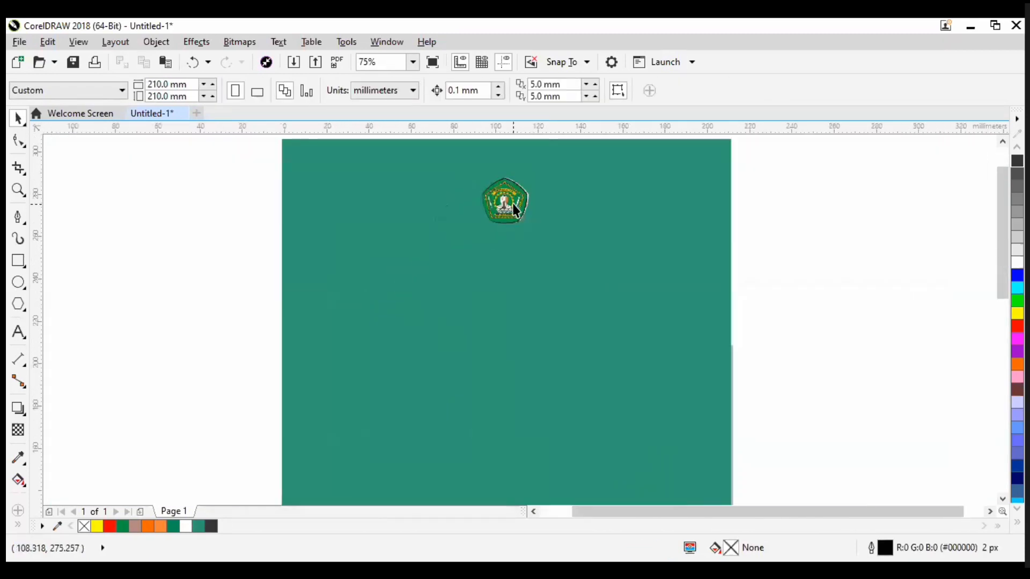
scroll(513, 220, down, 2)
scroll(489, 369, down, 2)
scroll(509, 370, up, 2)
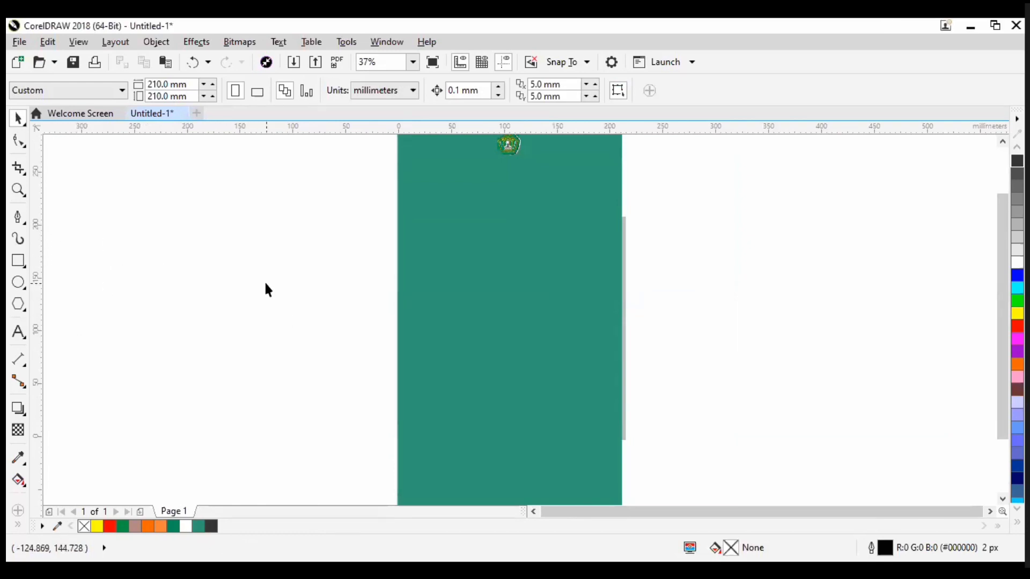
click(18, 332)
click(18, 118)
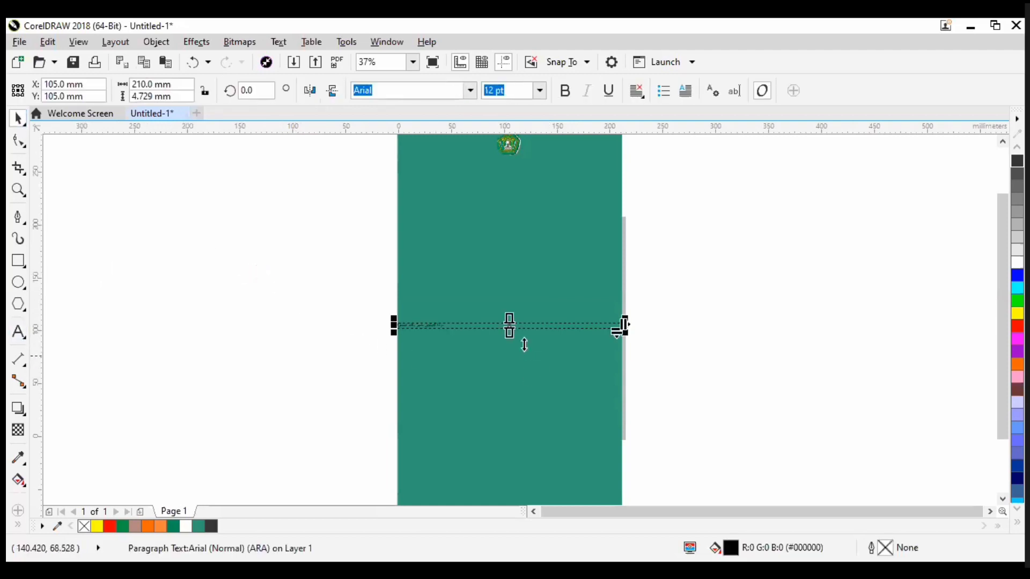
scroll(453, 333, up, 4)
scroll(422, 336, down, 4)
scroll(488, 356, up, 2)
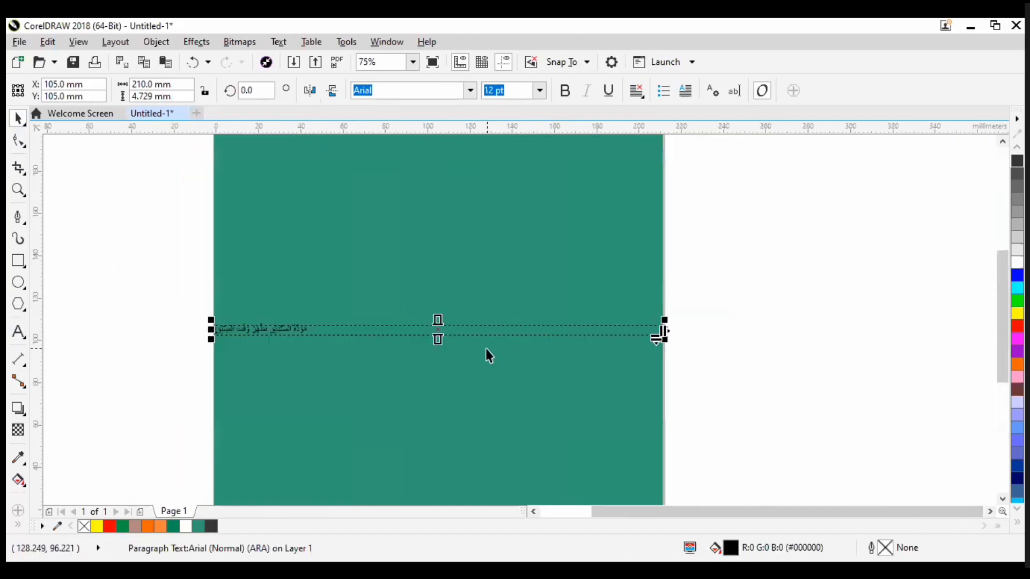
Step: Stretch the Arabic text frame to about 211 mm wide and 16.4 mm high, spanning the green rectangle's width
key(Escape)
click(660, 333)
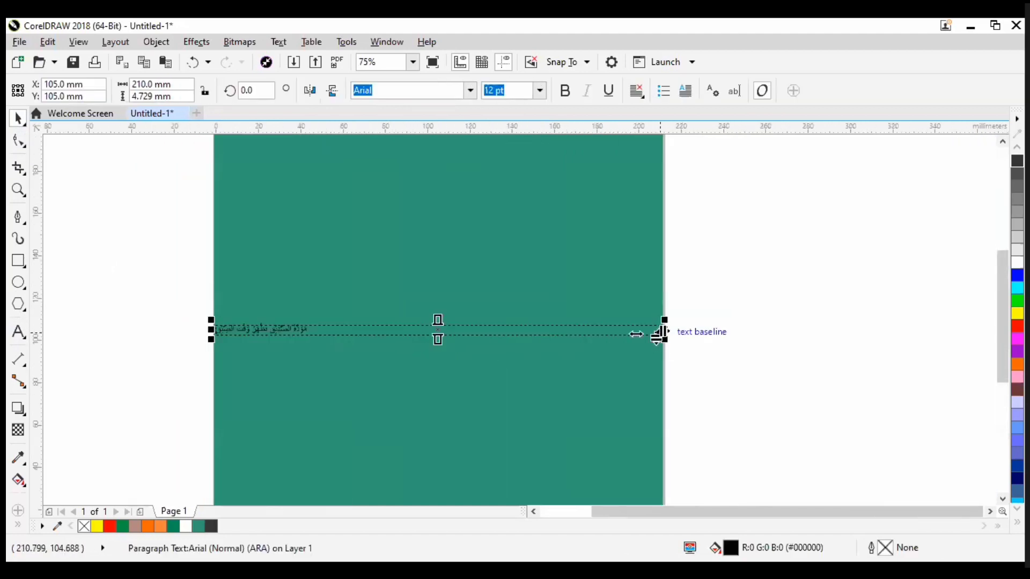
mouse_move(659, 330)
mouse_down()
mouse_move(850, 330)
mouse_move(667, 327)
mouse_up()
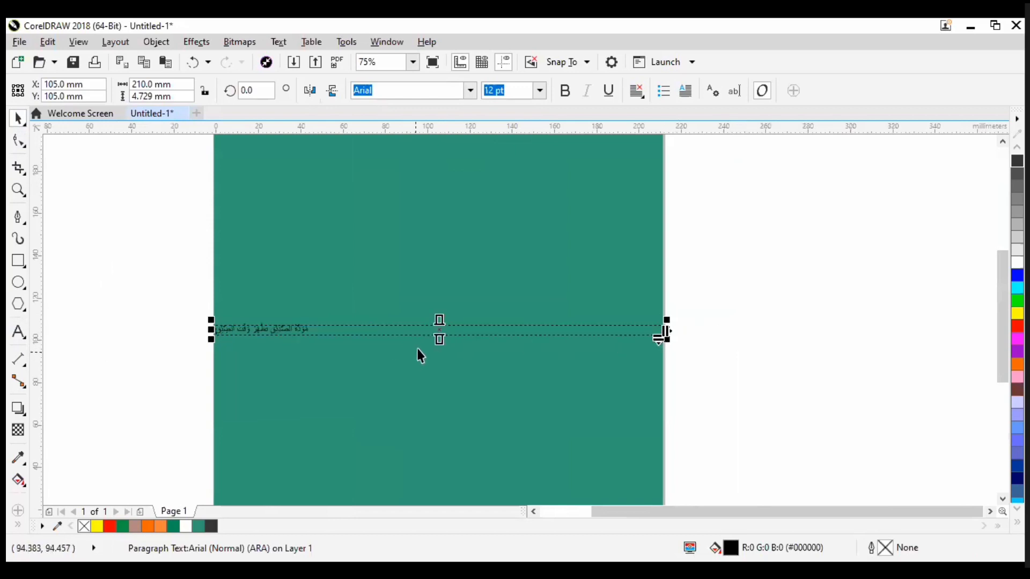
drag(440, 340, 434, 368)
click(663, 368)
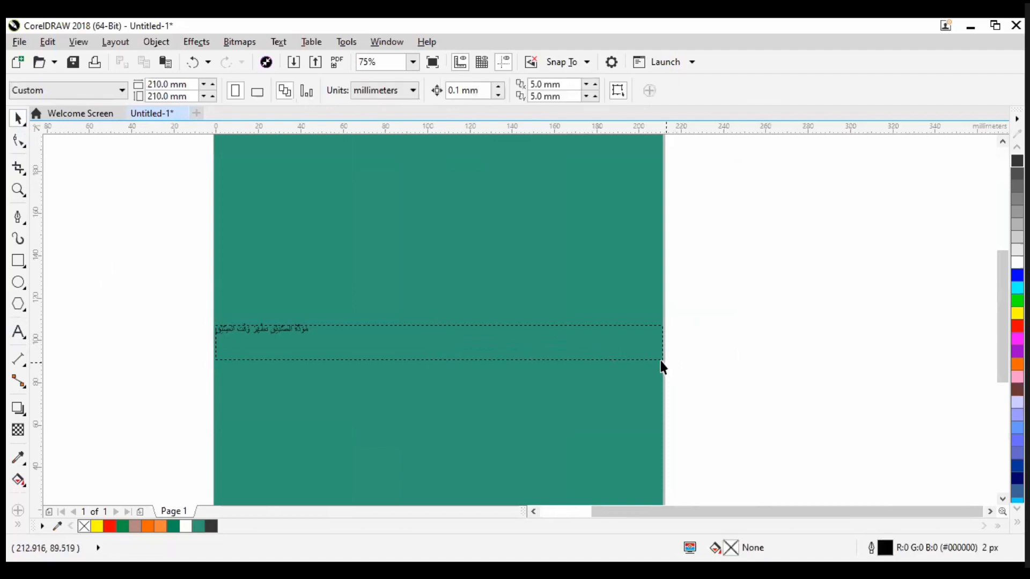
click(662, 361)
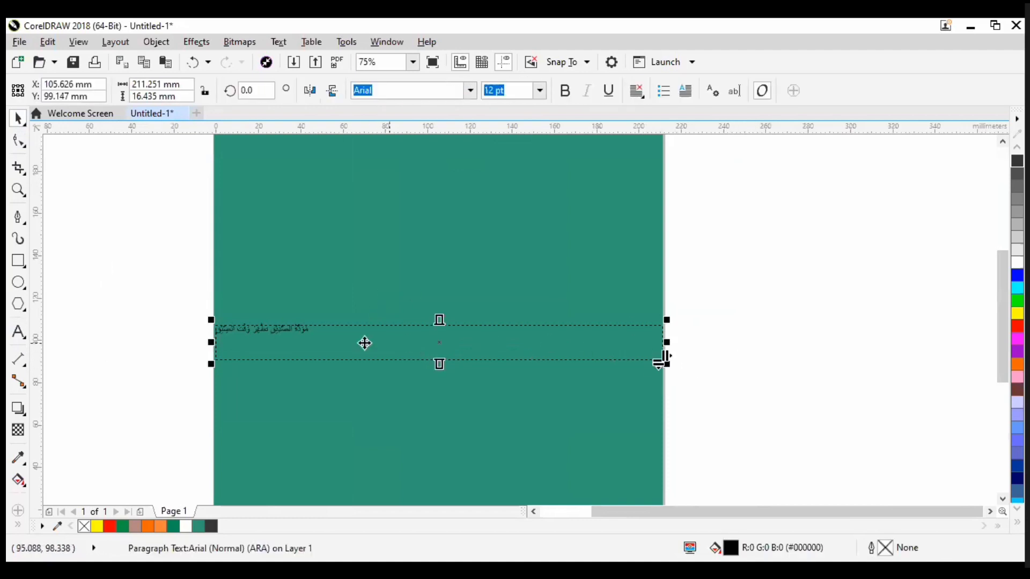
Step: Centre-align all of the Arabic text horizontally within its frame
double_click(338, 336)
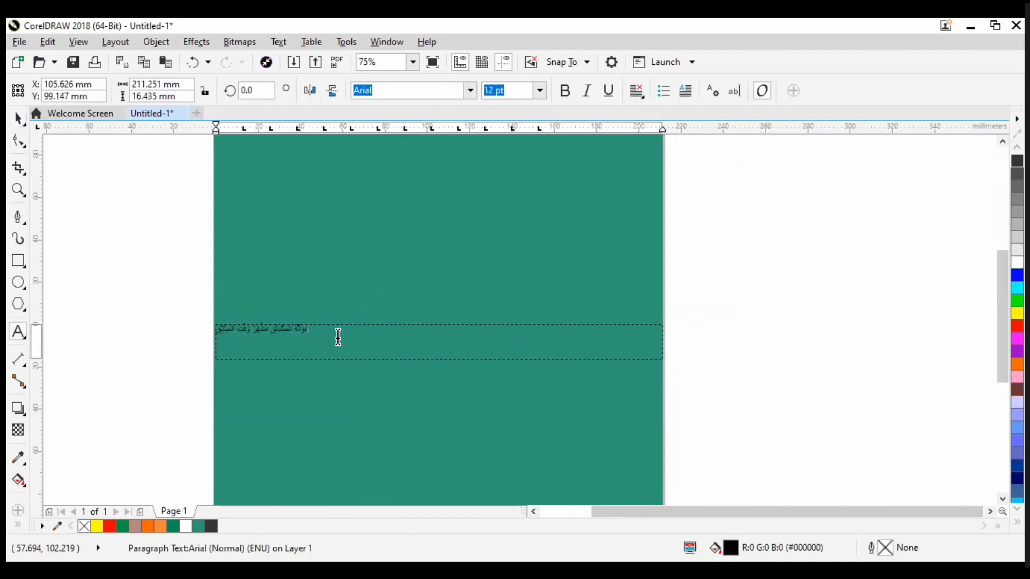
key(ctrl+a)
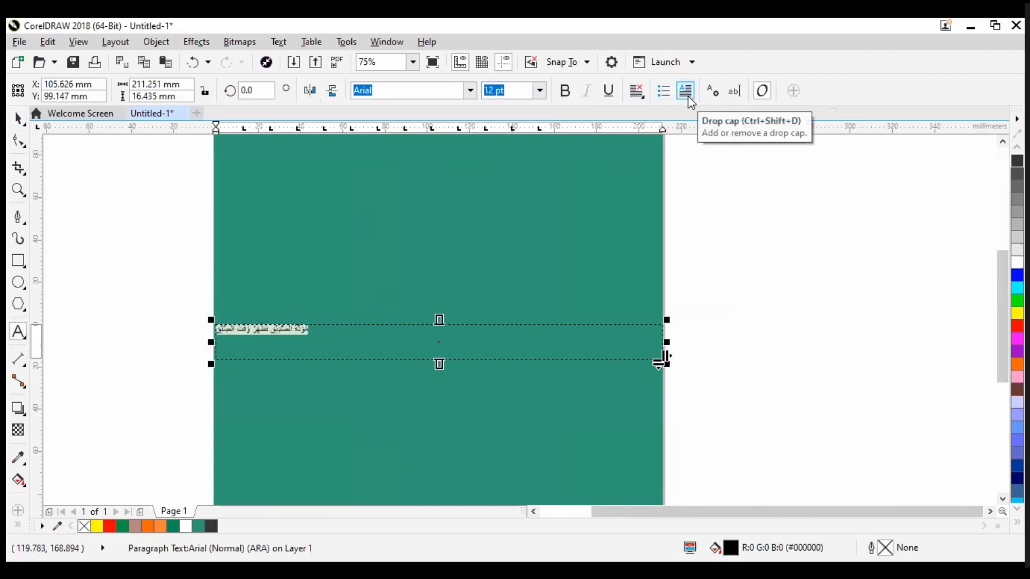
click(643, 98)
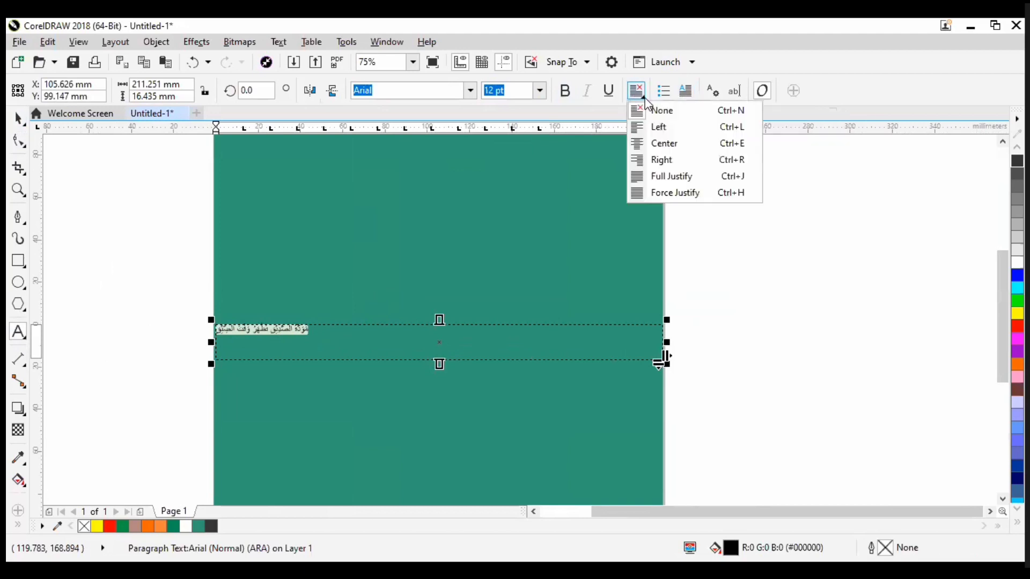
click(667, 148)
click(709, 243)
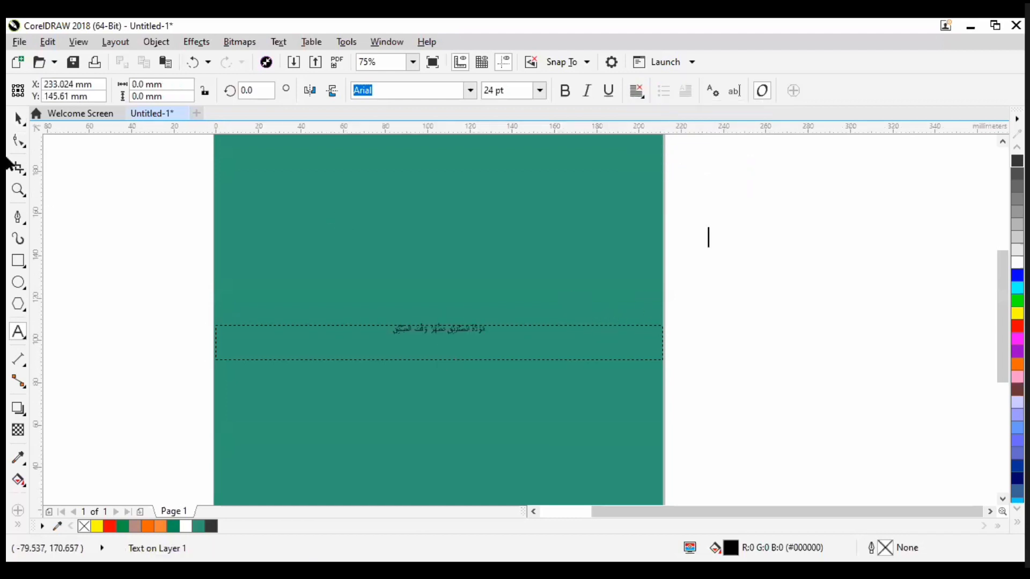
click(18, 118)
click(499, 332)
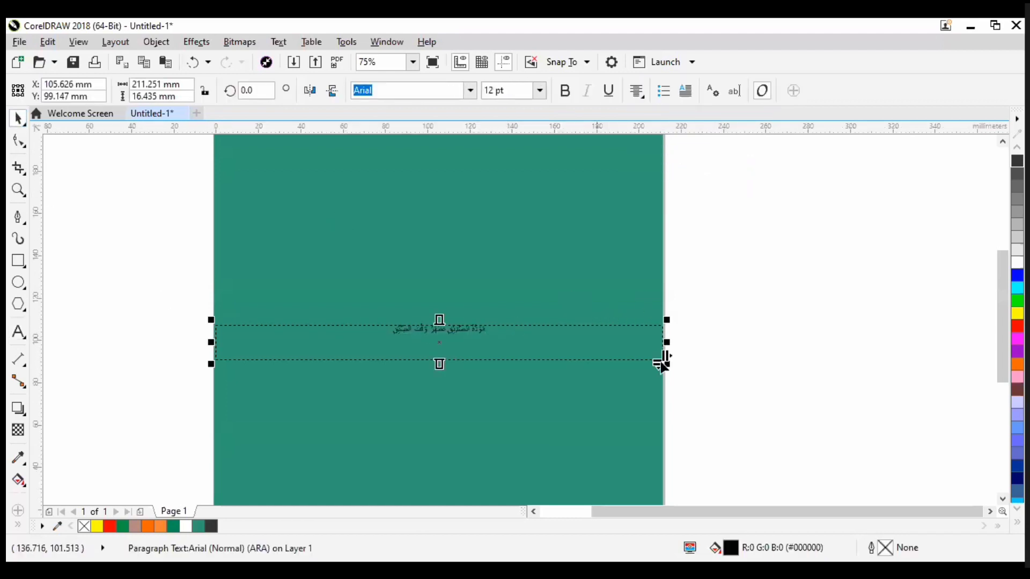
double_click(499, 331)
key(ctrl+a)
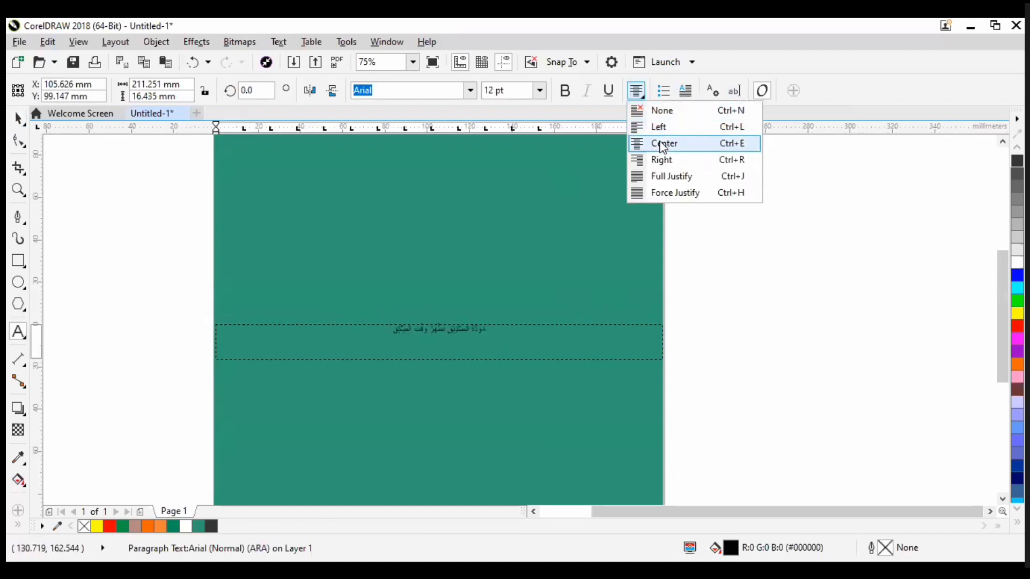
click(663, 144)
click(18, 118)
click(172, 292)
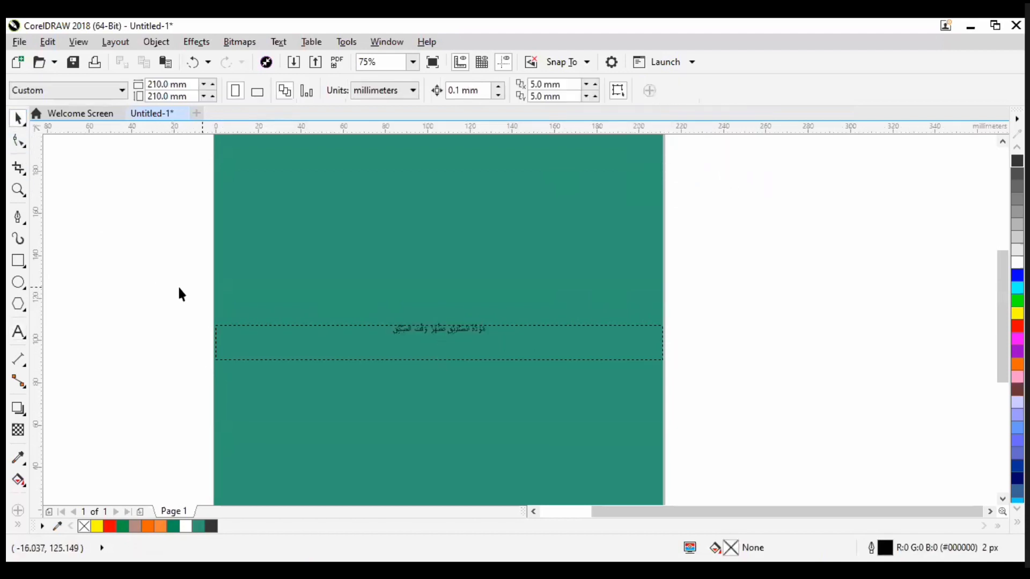
Step: Shrink the Arabic text frame to about 90 mm wide and 12 mm high, fitting it around the line of text
scroll(424, 336, up, 2)
click(462, 344)
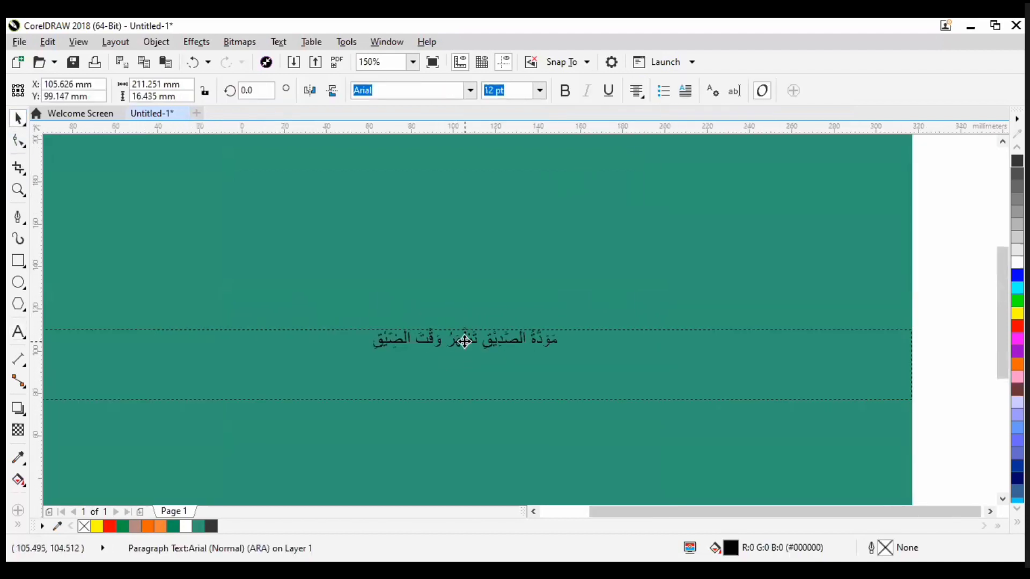
scroll(465, 341, down, 2)
drag(691, 367, 346, 354)
drag(291, 374, 440, 382)
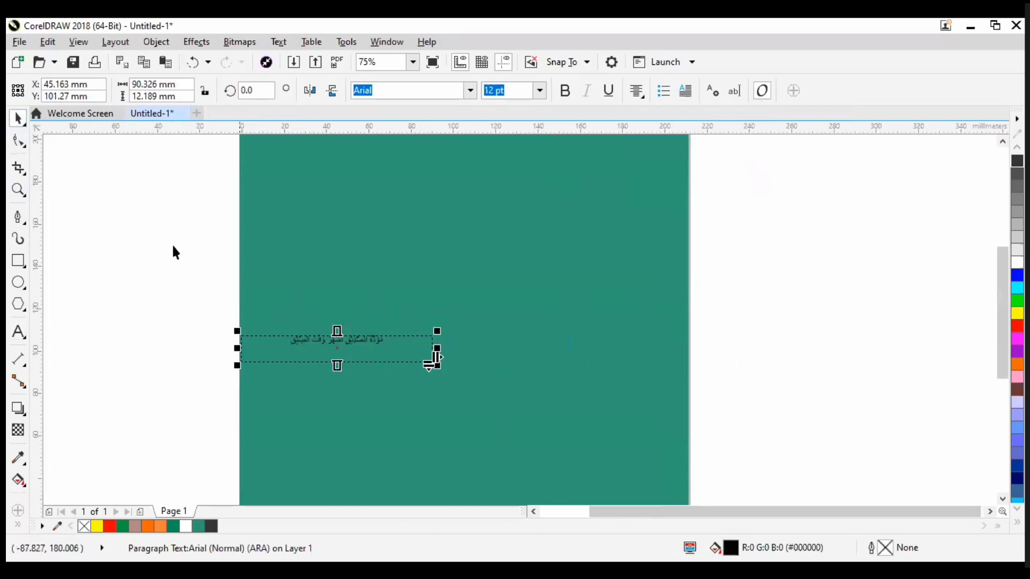
Step: Set the font size of the whole Arabic line to 24 pt
double_click(395, 343)
key(ctrl+a)
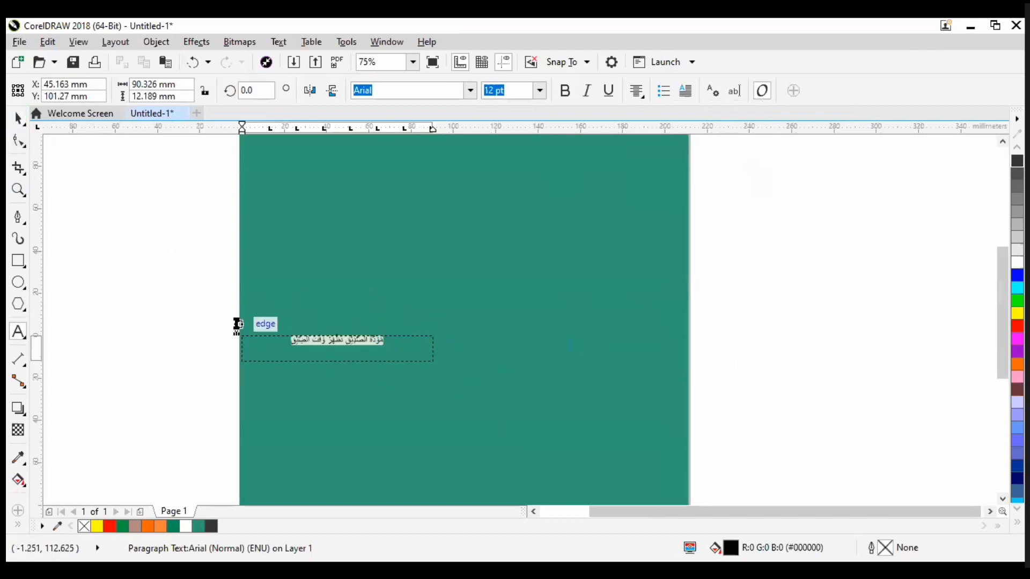
click(540, 91)
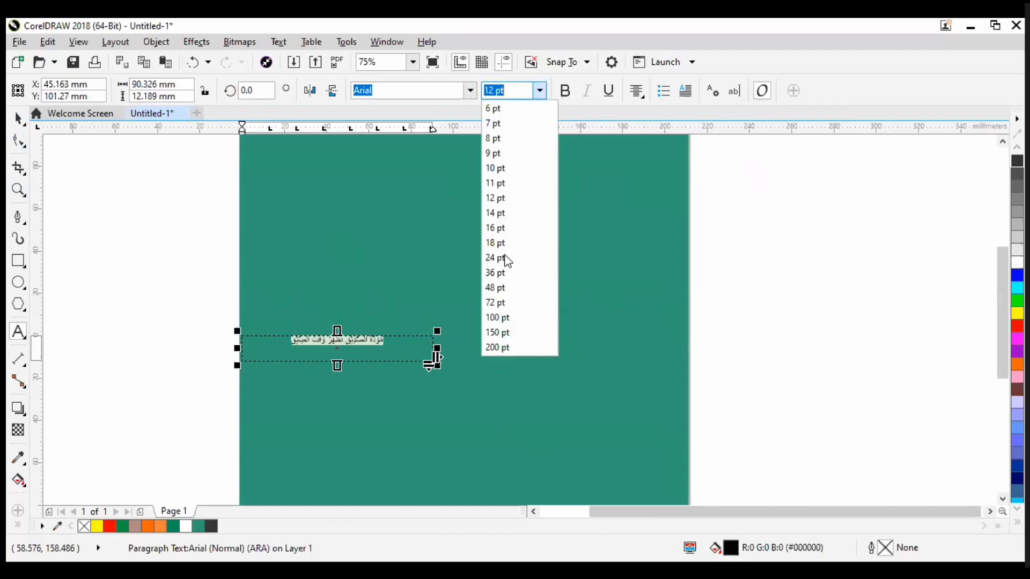
click(506, 260)
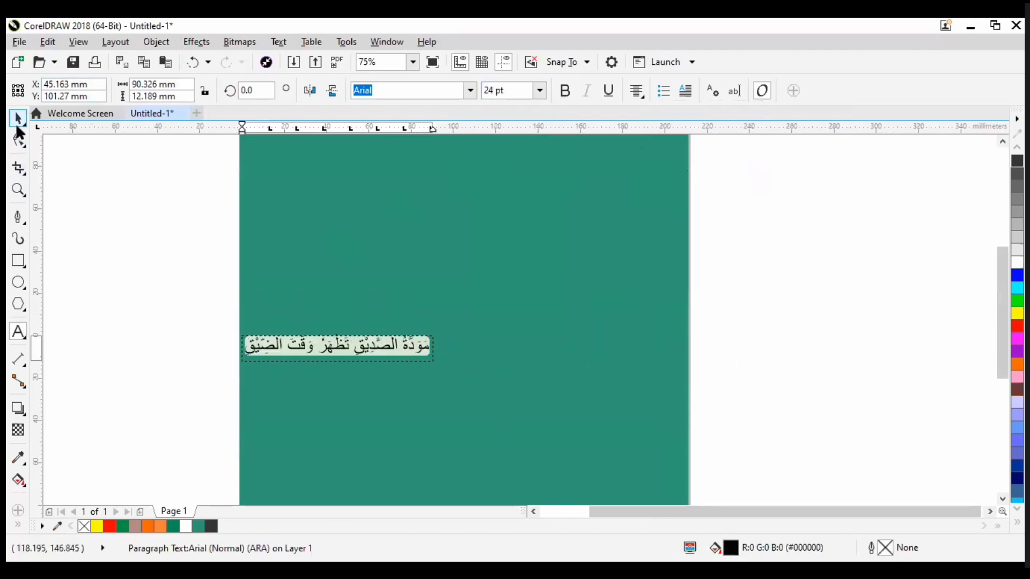
click(18, 118)
Step: Move the Arabic text to the middle of the rectangle's upper part, scaled to about 100 × 13.5 mm, and fill it white
scroll(255, 339, down, 1)
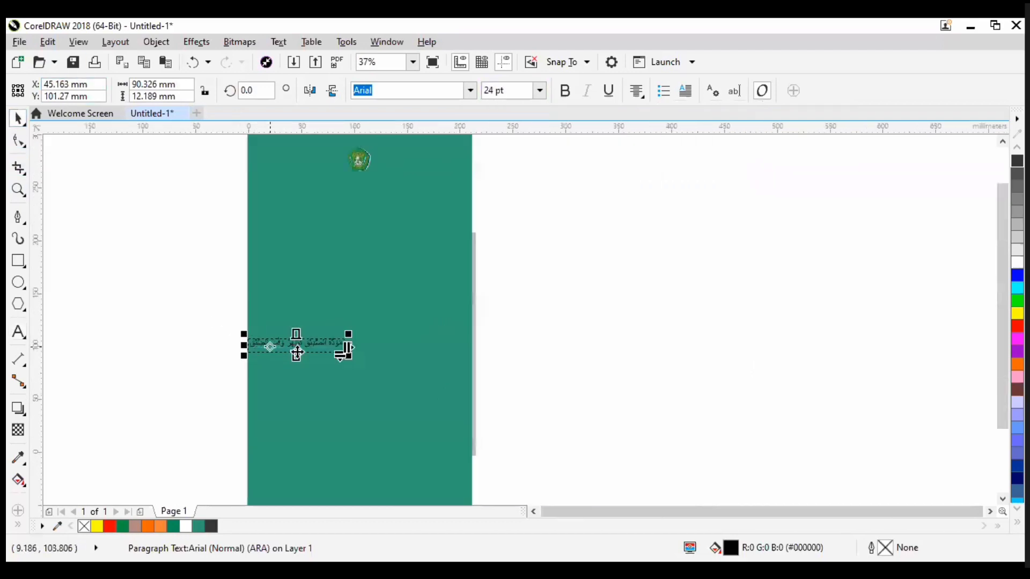
drag(293, 346, 422, 276)
click(187, 526)
scroll(365, 229, up, 1)
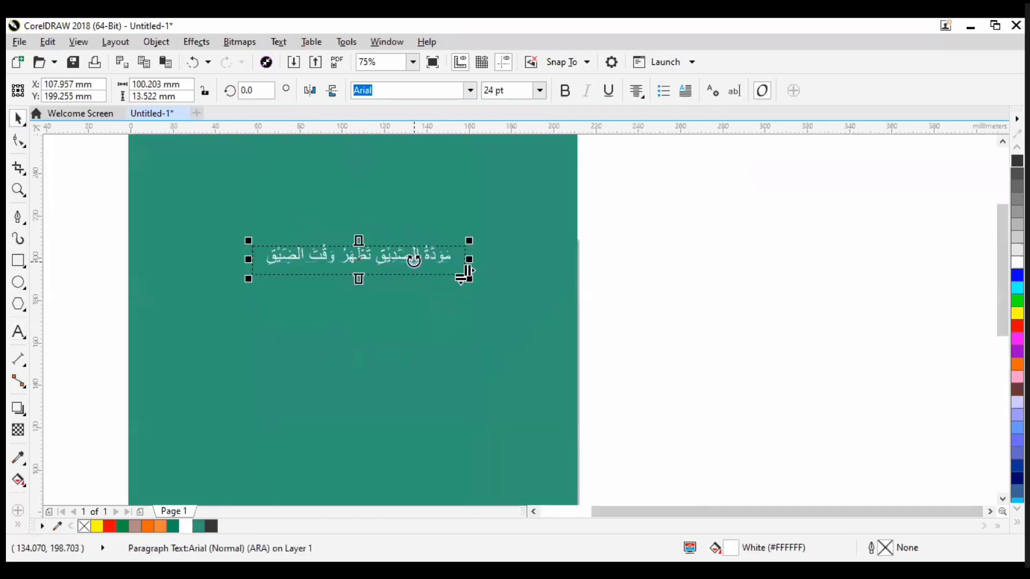
double_click(414, 253)
key(ctrl+a)
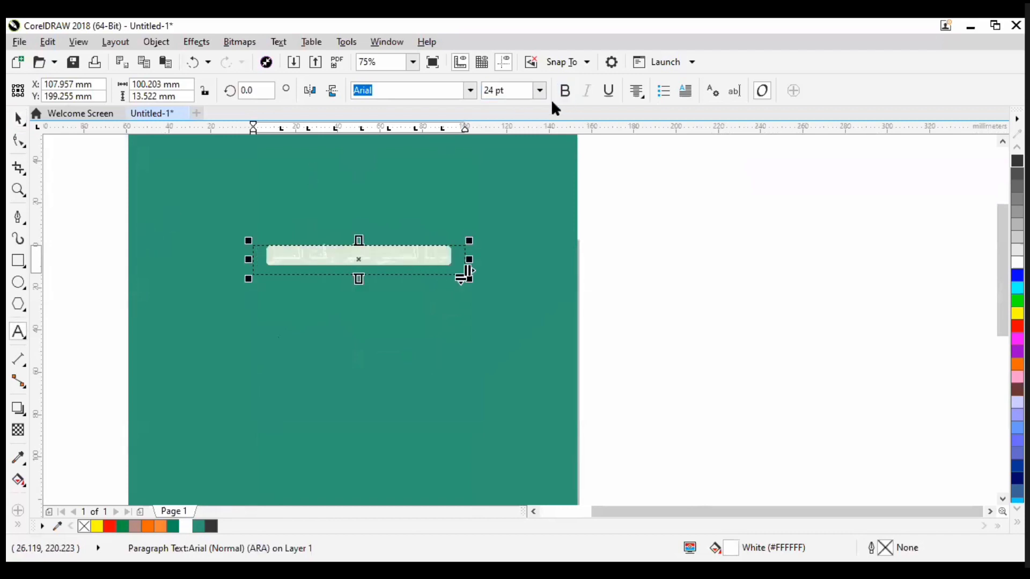
click(764, 240)
click(17, 117)
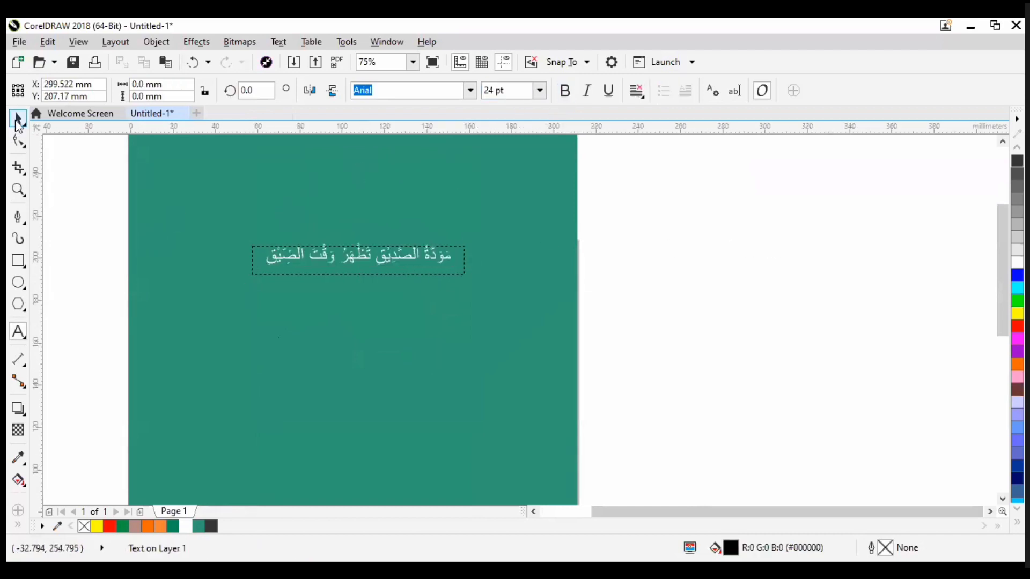
Step: Set the whole Arabic line to 36 pt and enlarge its text frame to about 111 × 15 mm
double_click(334, 253)
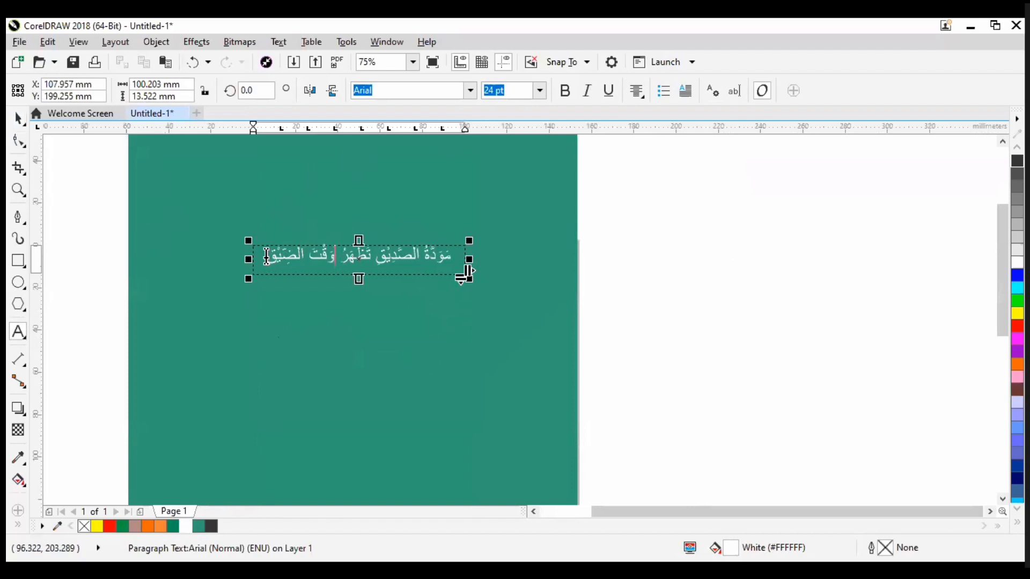
drag(266, 257, 451, 257)
click(540, 91)
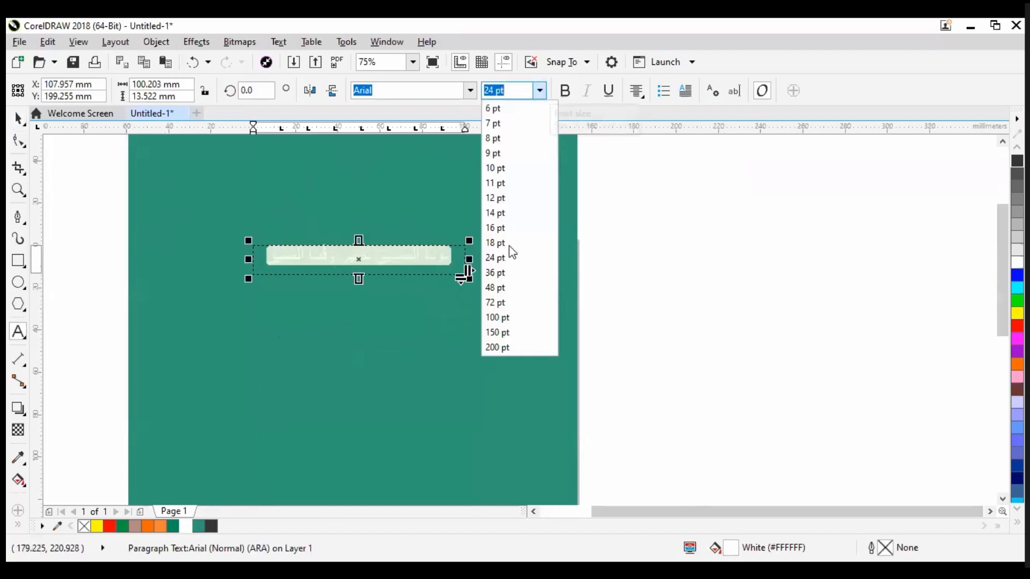
click(516, 273)
drag(470, 276, 490, 288)
key(ctrl+space)
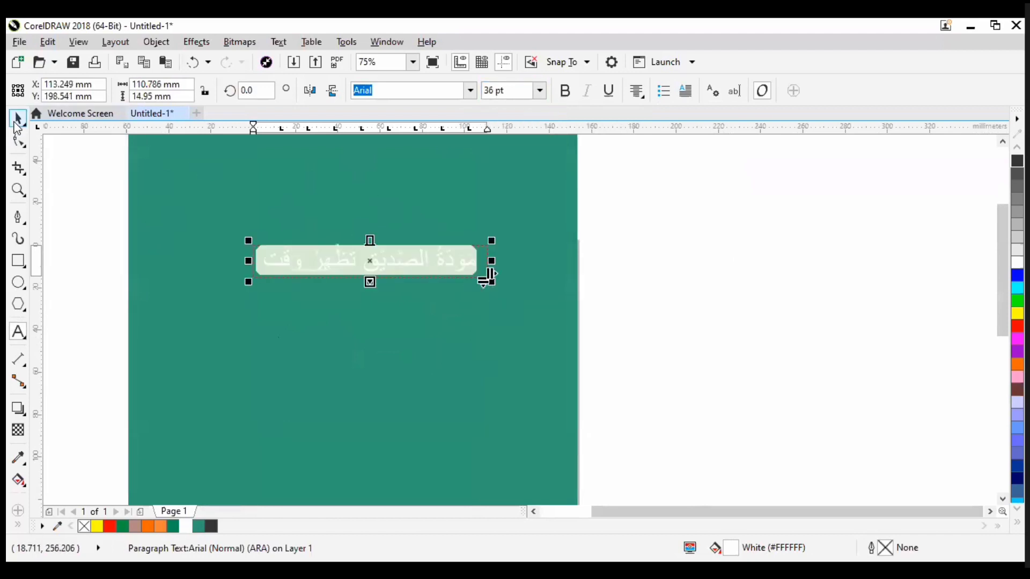
Step: Move the Arabic text up and centre it beneath the emblem, leaving a gap between them
click(635, 259)
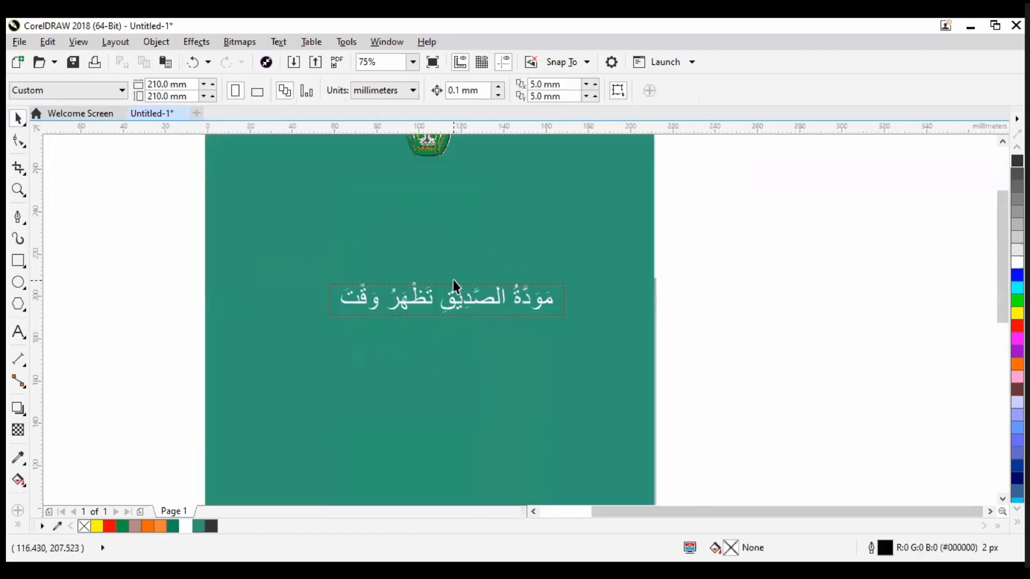
drag(453, 279, 427, 247)
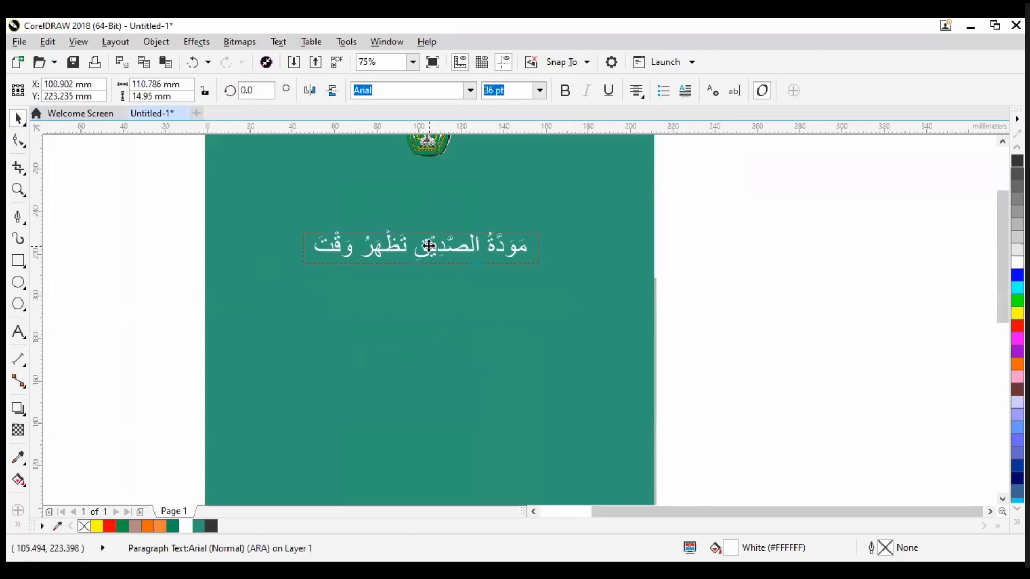
click(657, 276)
scroll(492, 271, down, 2)
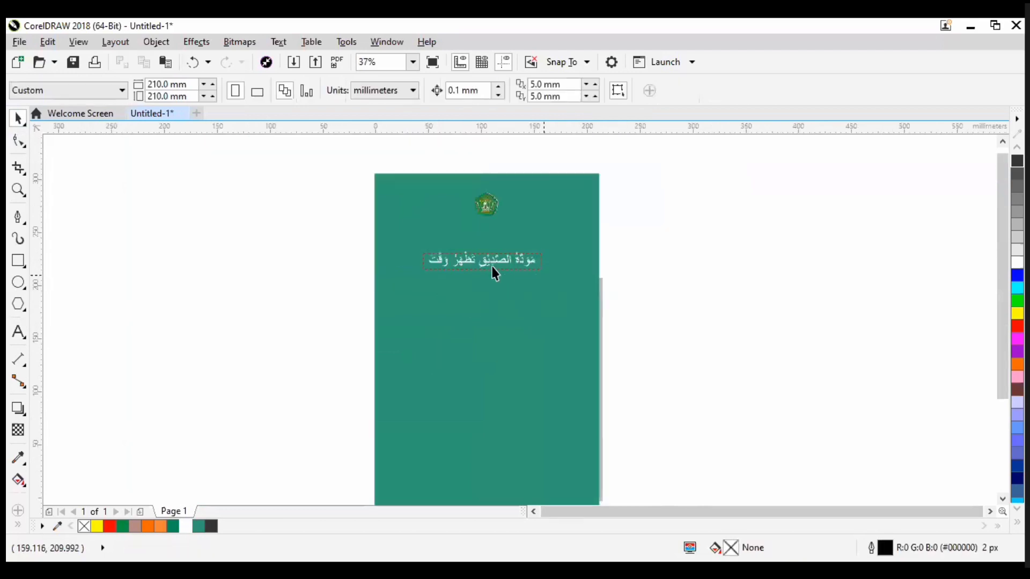
scroll(487, 197, up, 1)
drag(483, 184, 485, 188)
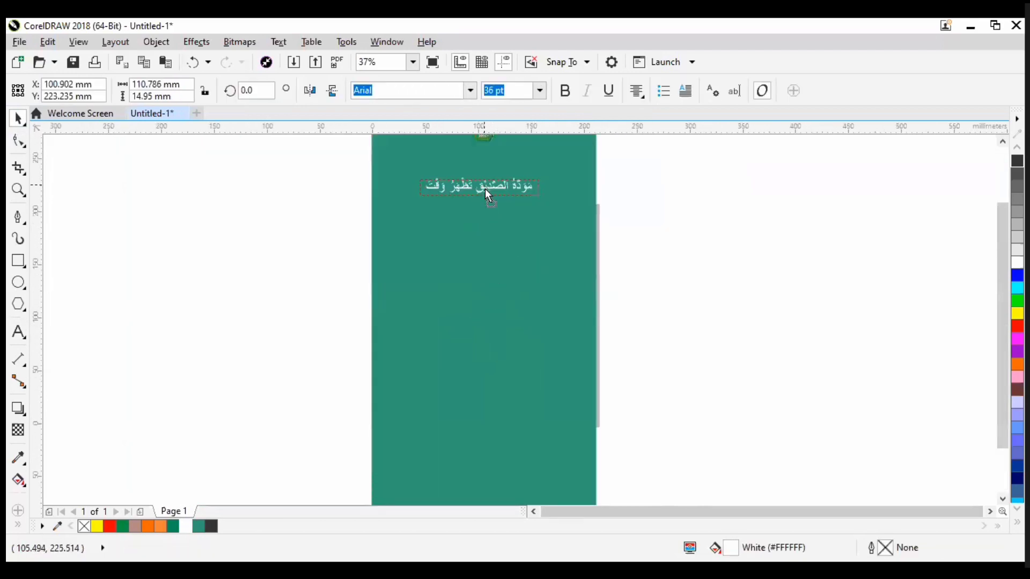
click(630, 246)
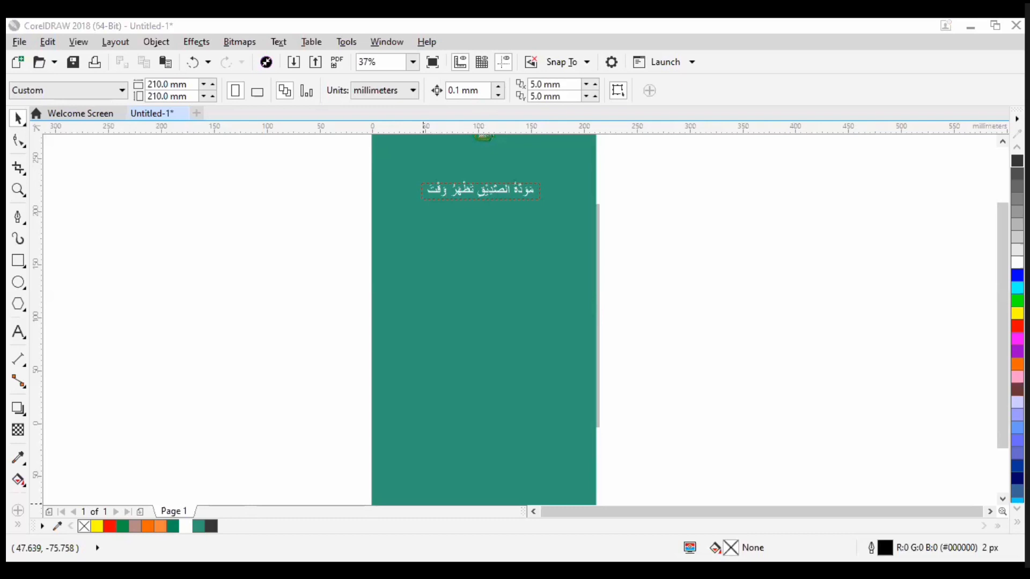
Step: Try inserting "Kecintaan/ketulusan teman itu, akan tampak pada waktu kesempitan." as Arial 12 pt paragraph text across the green rectangle
drag(363, 314, 596, 318)
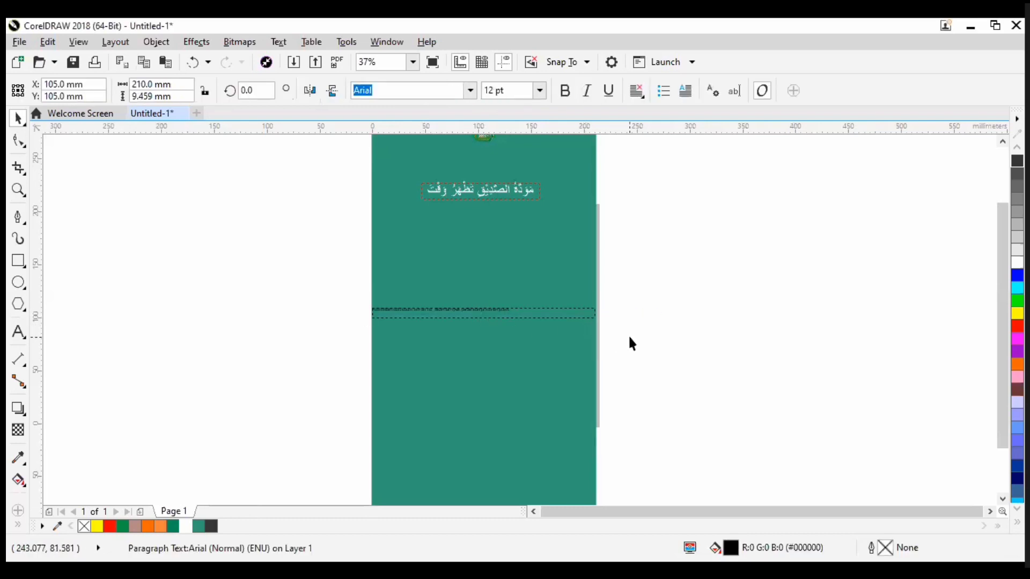
key(Escape)
click(510, 314)
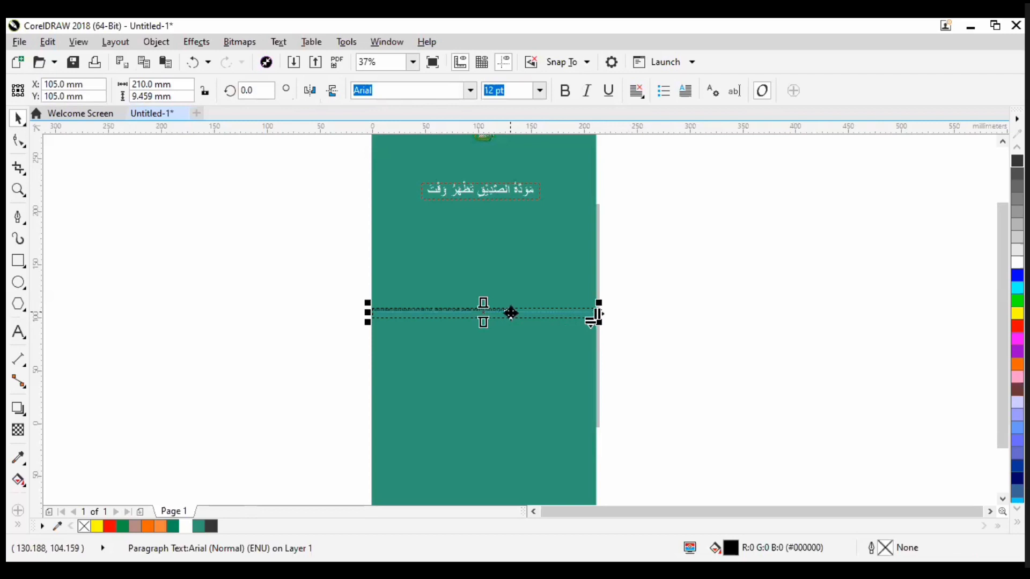
scroll(504, 310, up, 2)
scroll(506, 309, down, 1)
scroll(265, 314, up, 1)
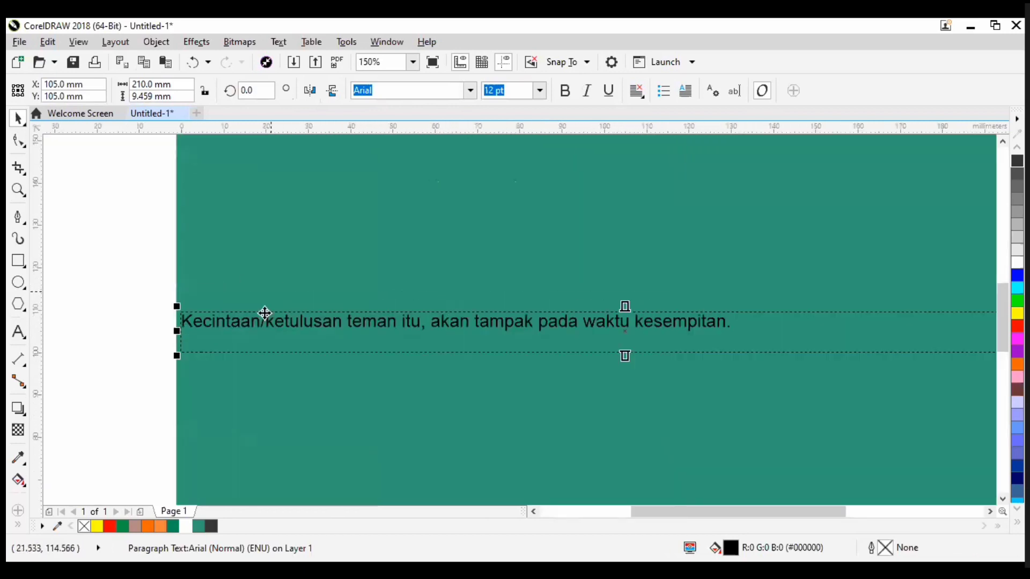
scroll(372, 349, down, 1)
Step: Try shrinking the Indonesian paragraph frame to about 4.7 mm high and narrowing it, and delete the text object
drag(487, 346, 487, 334)
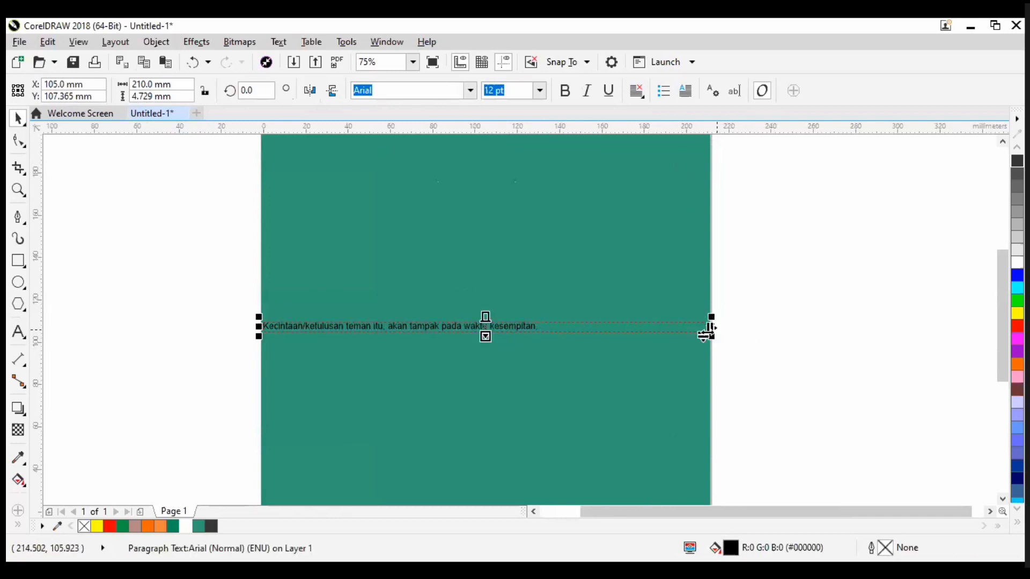
drag(707, 333, 657, 333)
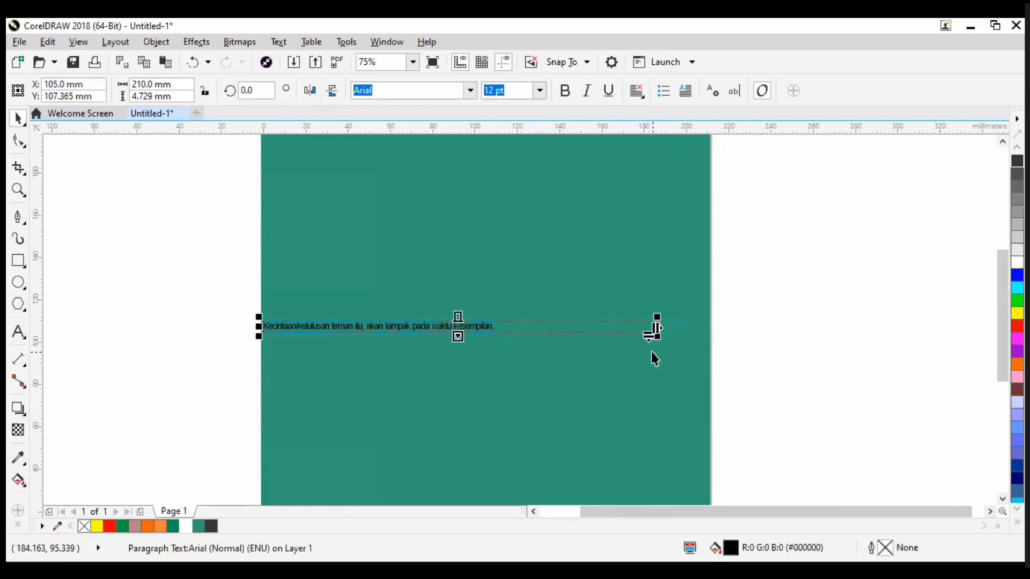
key(Delete)
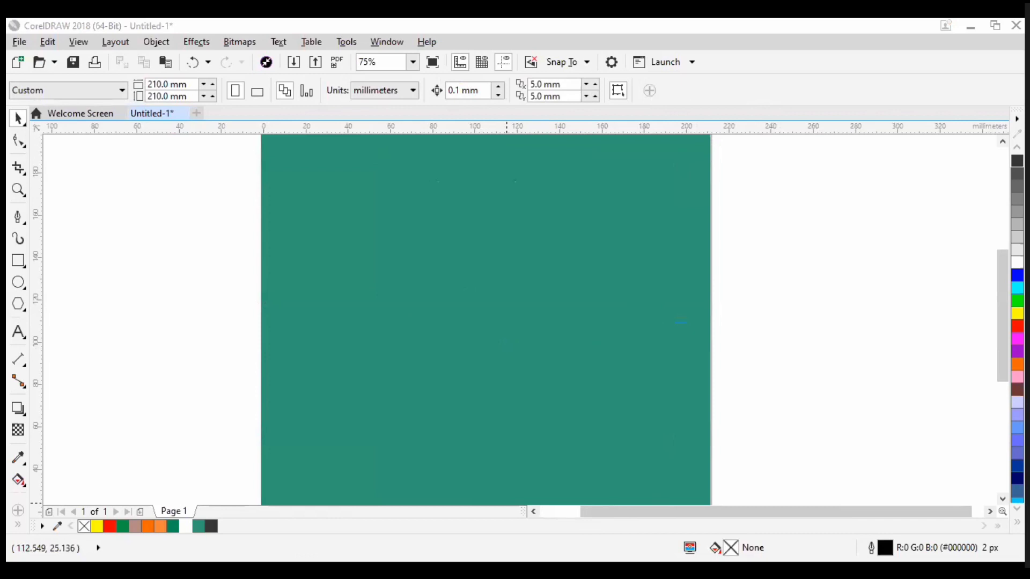
Step: Insert "Kecintaan/ketulusan teman itu, akan tampak pada waktu kesempitan." as artistic text in Arial 24 pt on the green rectangle
click(20, 333)
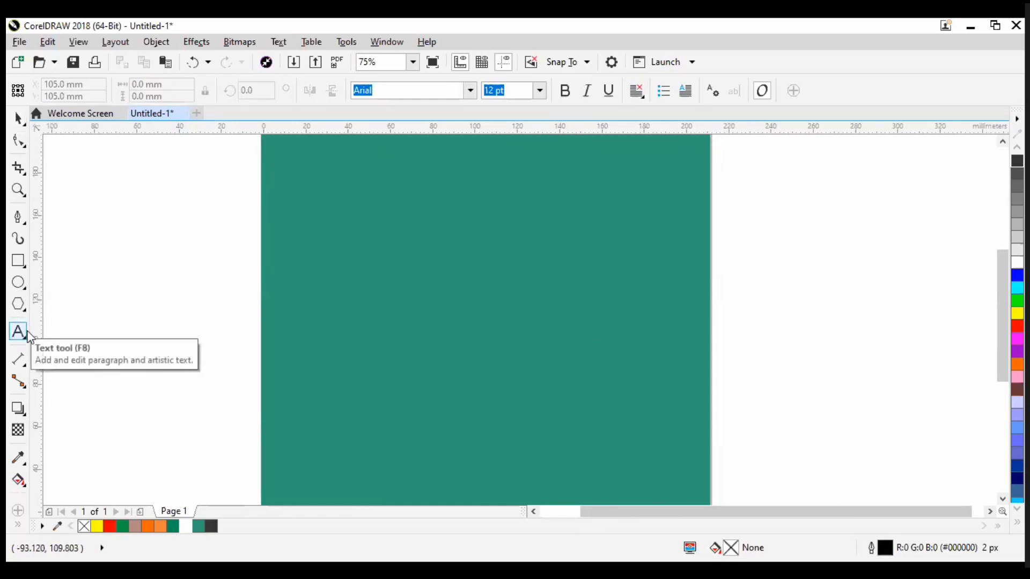
click(292, 306)
key(ctrl+v)
click(18, 118)
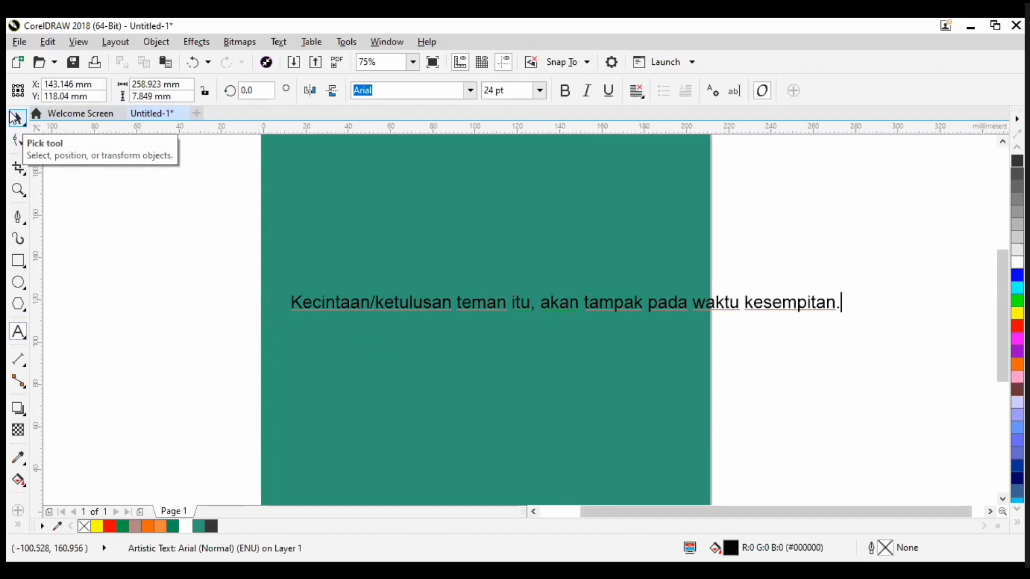
click(16, 117)
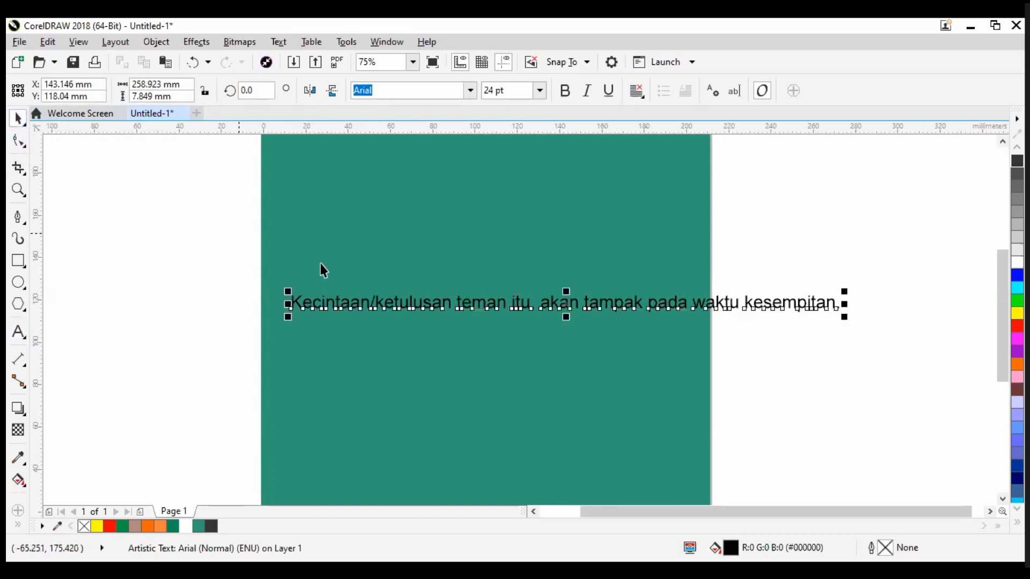
Step: Move the Indonesian sentence up to about Y 148 mm, below the Arabic line, starting just inside the rectangle's edge
scroll(542, 400, down, 2)
drag(554, 350, 548, 317)
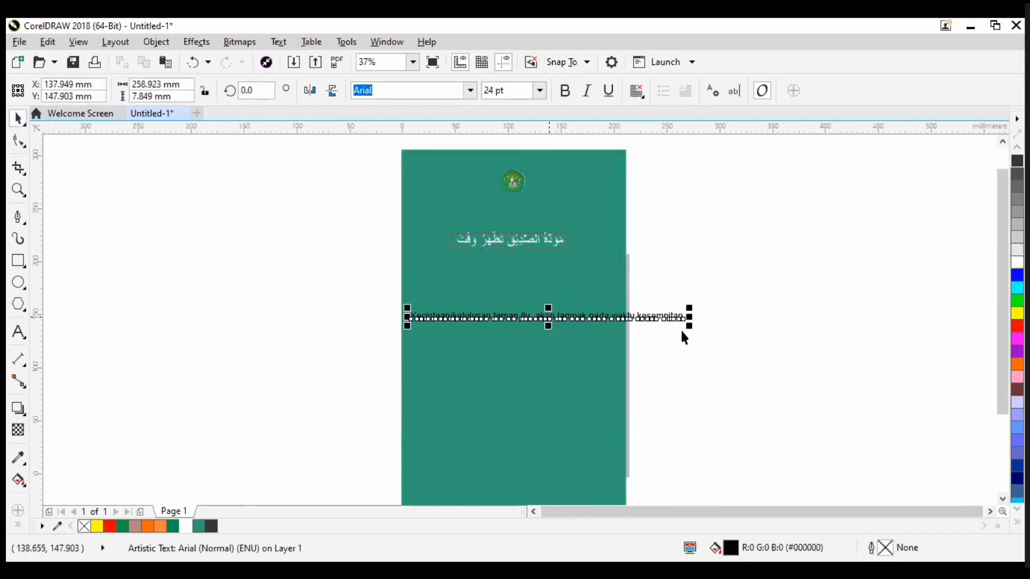
key(Escape)
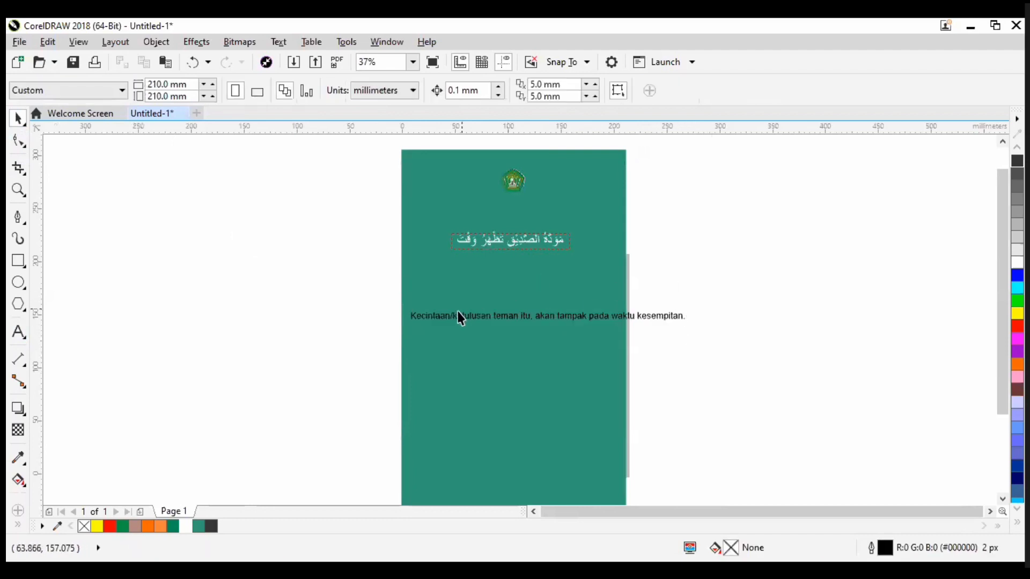
scroll(471, 324, up, 2)
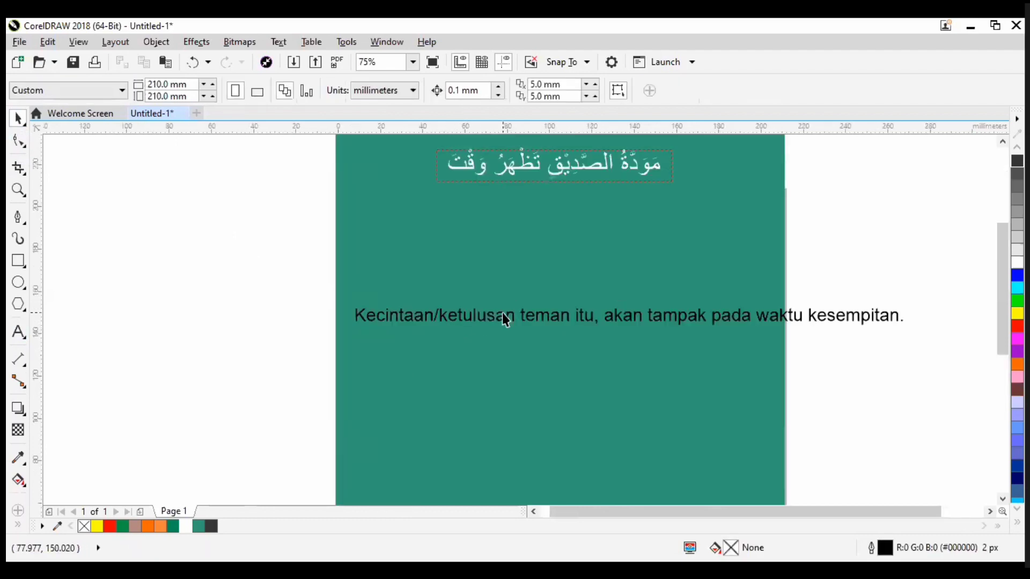
scroll(512, 327, down, 2)
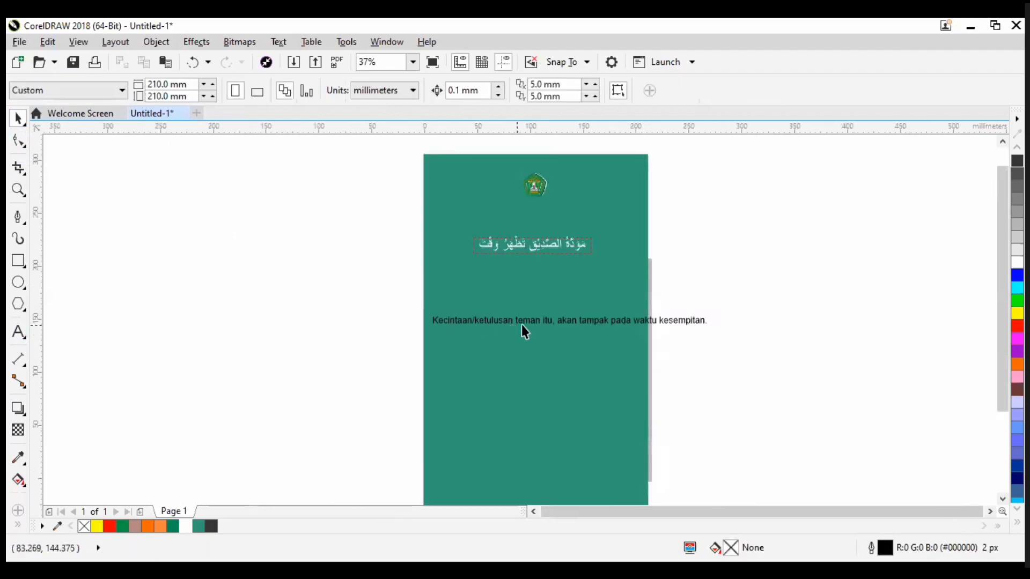
scroll(497, 301, down, 2)
scroll(563, 311, up, 6)
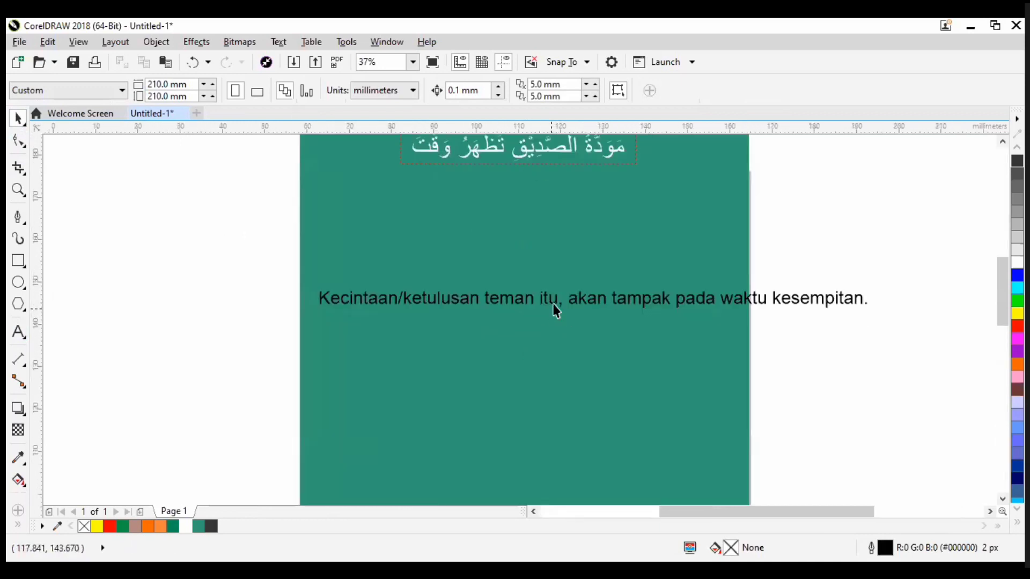
scroll(455, 318, down, 3)
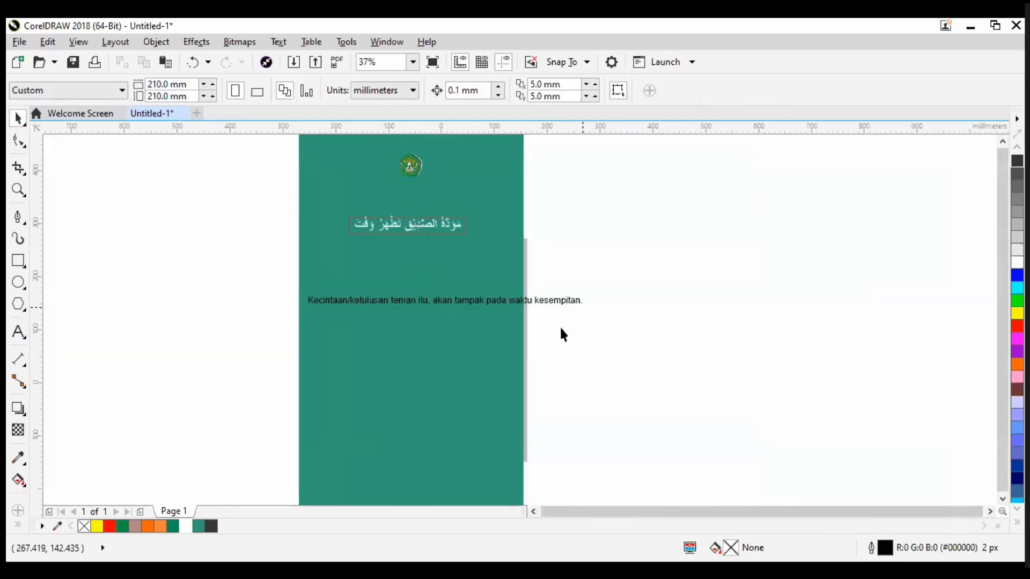
scroll(533, 284, up, 4)
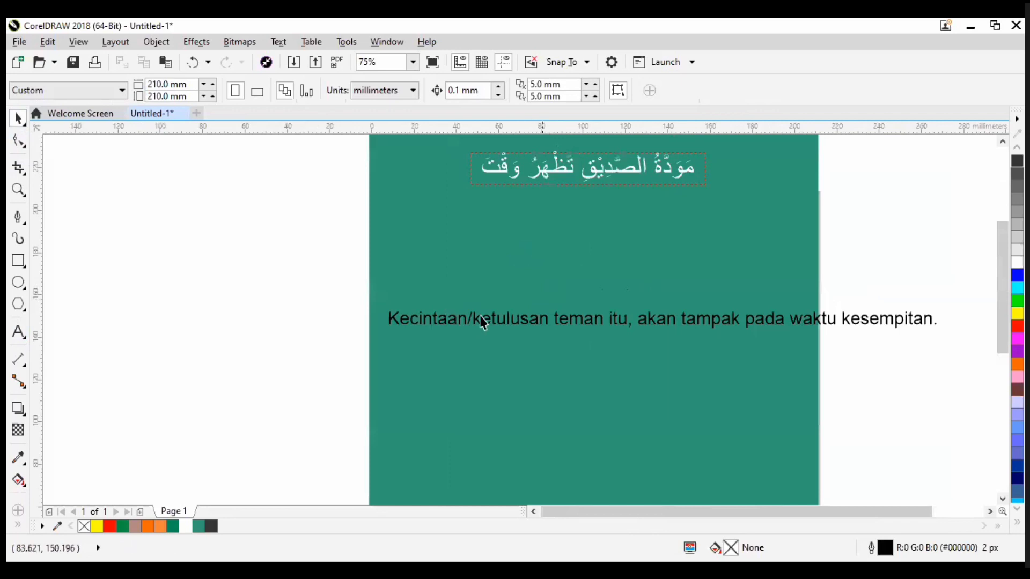
Step: Break the Indonesian sentence into separate lines after "Kecintaan/" and after "itu"
scroll(468, 324, up, 2)
double_click(464, 322)
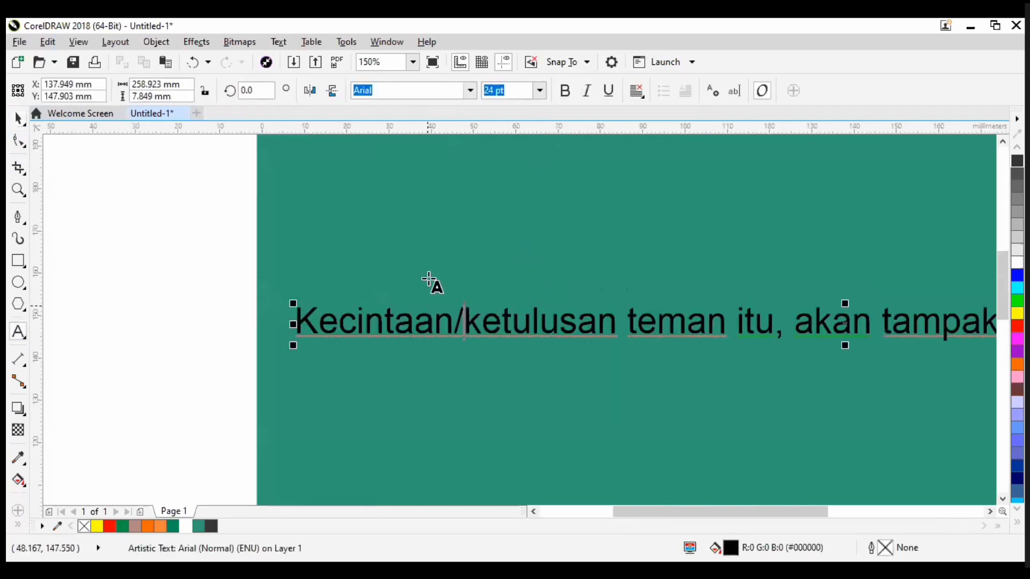
key(Return)
click(607, 363)
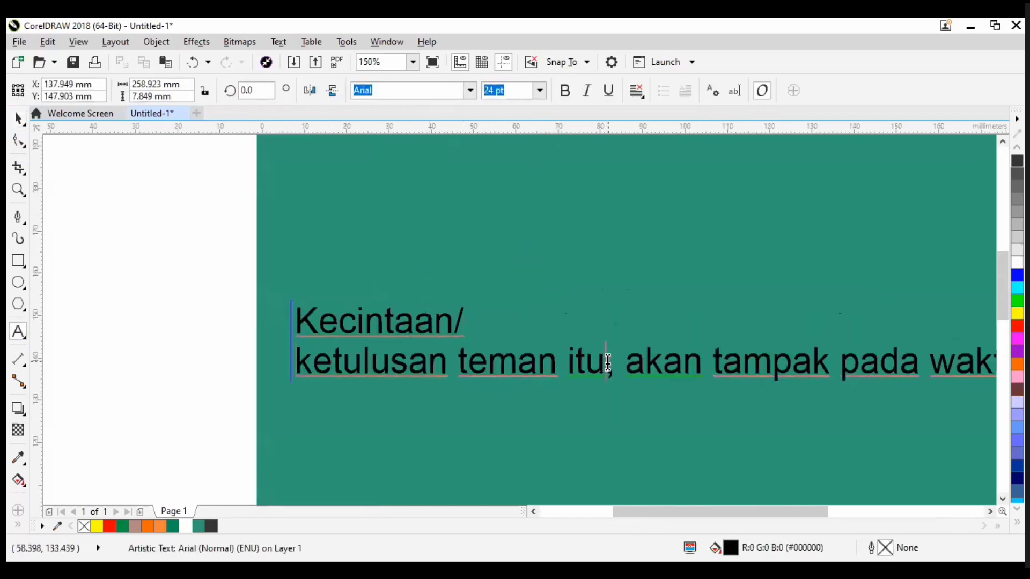
key(Return)
Step: Delete "Kecintaan/" and the line break after it so the sentence starts with "ketulusan teman itu"
click(298, 361)
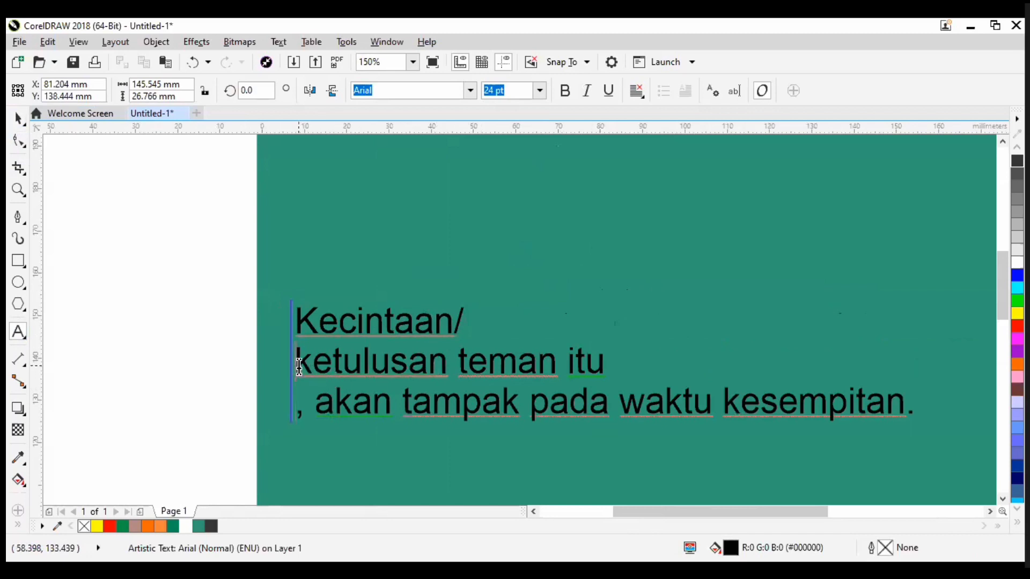
key(BackSpace)
key(BackSpace)
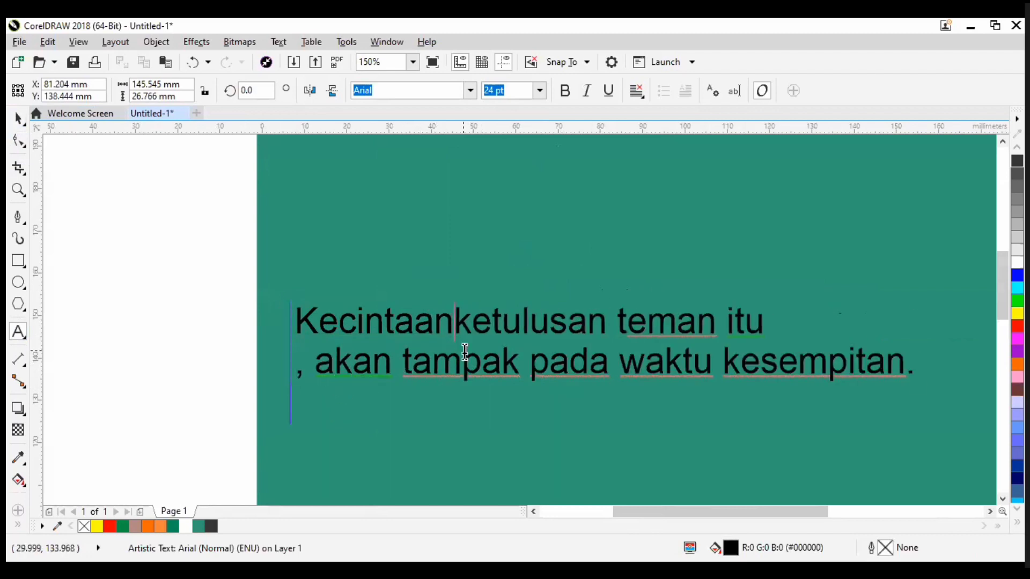
key(BackSpace)
key(BackSpace)
key(BackSpace)
key(BackSpace)
key(BackSpace)
key(BackSpace)
key(BackSpace)
key(BackSpace)
key(BackSpace)
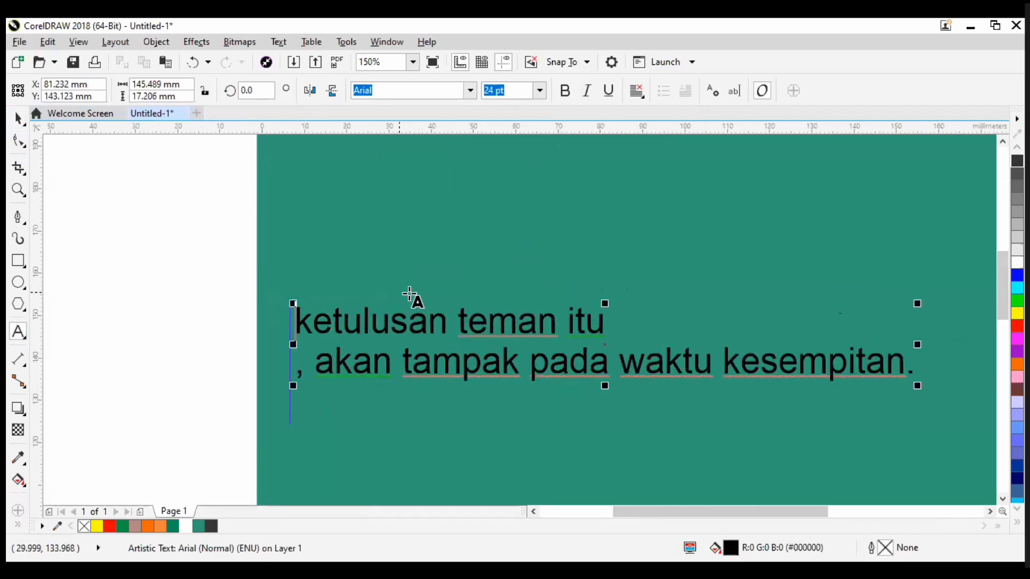
Step: Break the second line before "waktu", remove the space after its leading comma, and finish editing the text
scroll(363, 347, down, 1)
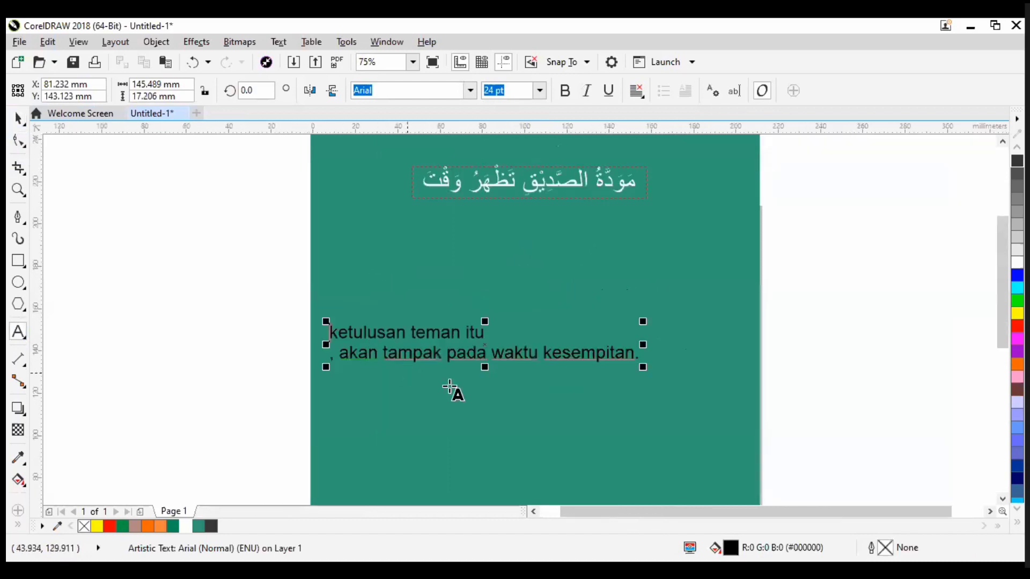
click(491, 354)
key(Return)
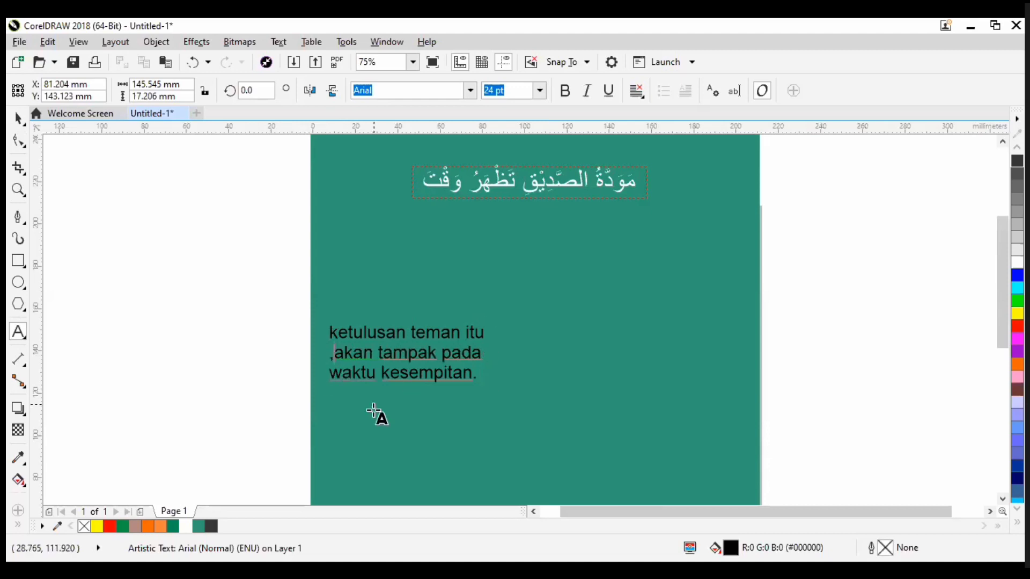
key(ctrl+space)
click(19, 121)
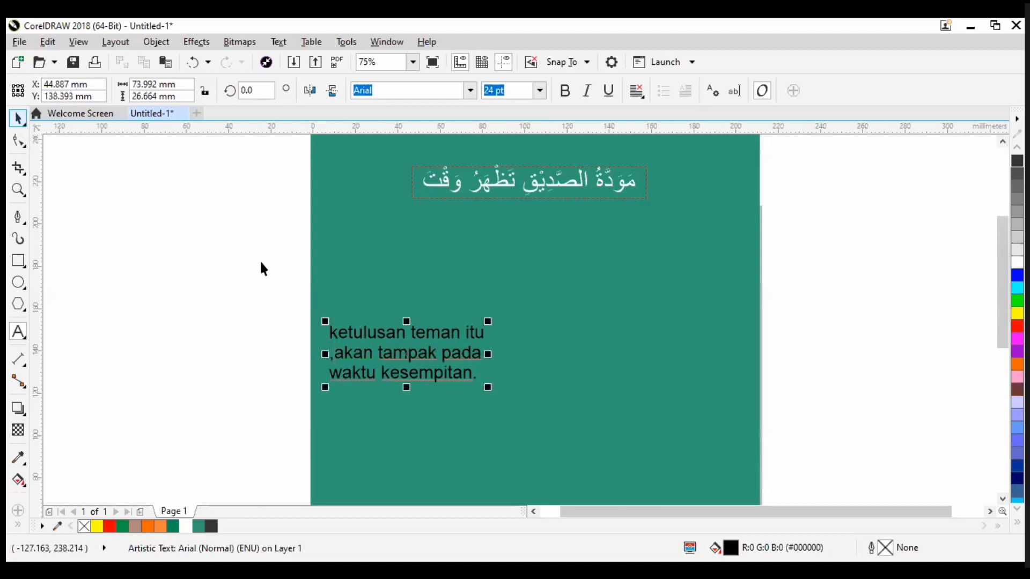
Step: Set the three-line text in Bebas Neue and scale it up proportionally to about 163 mm wide and 79 mm high
click(470, 91)
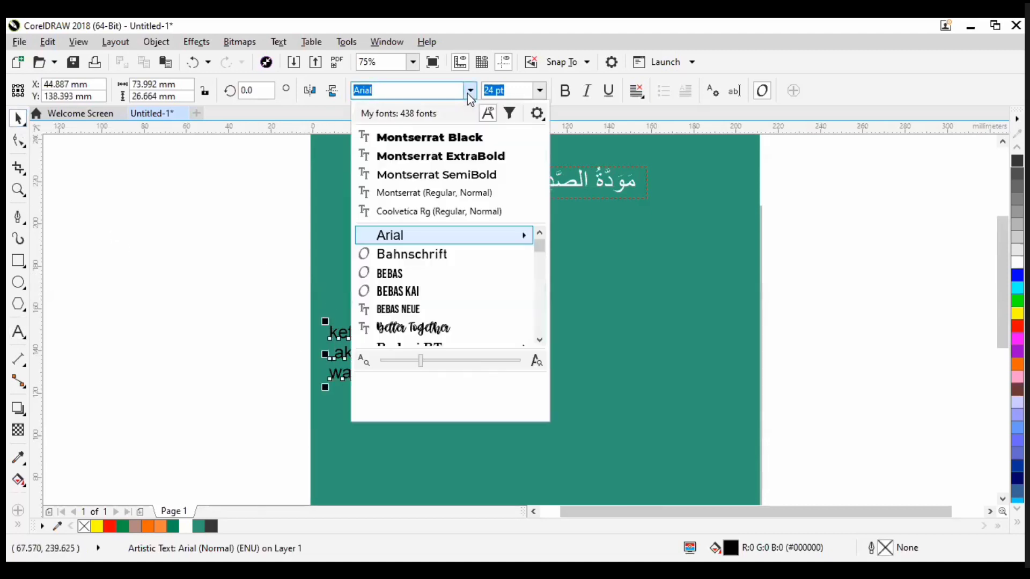
scroll(482, 253, down, 1)
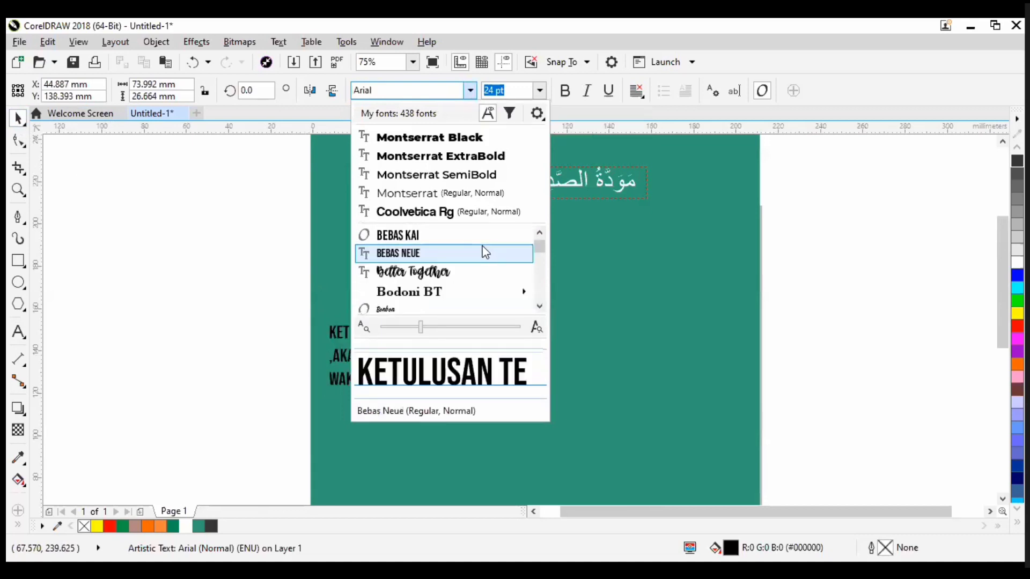
click(426, 253)
scroll(427, 269, down, 2)
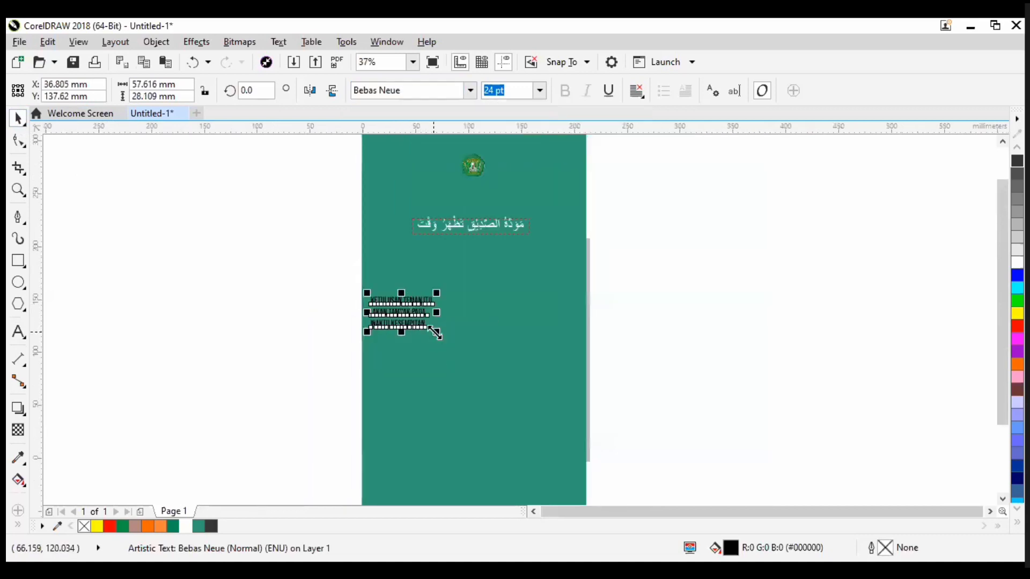
drag(437, 329, 547, 492)
click(568, 258)
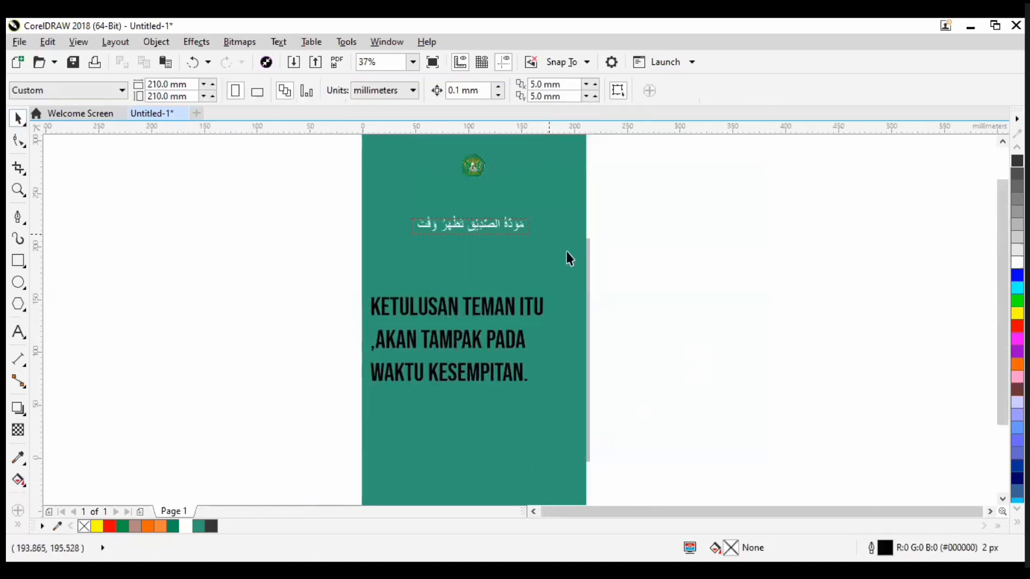
Step: Centre the three-line text horizontally on the green rectangle and clear the selection
scroll(515, 262, down, 1)
scroll(486, 269, up, 1)
scroll(573, 316, down, 1)
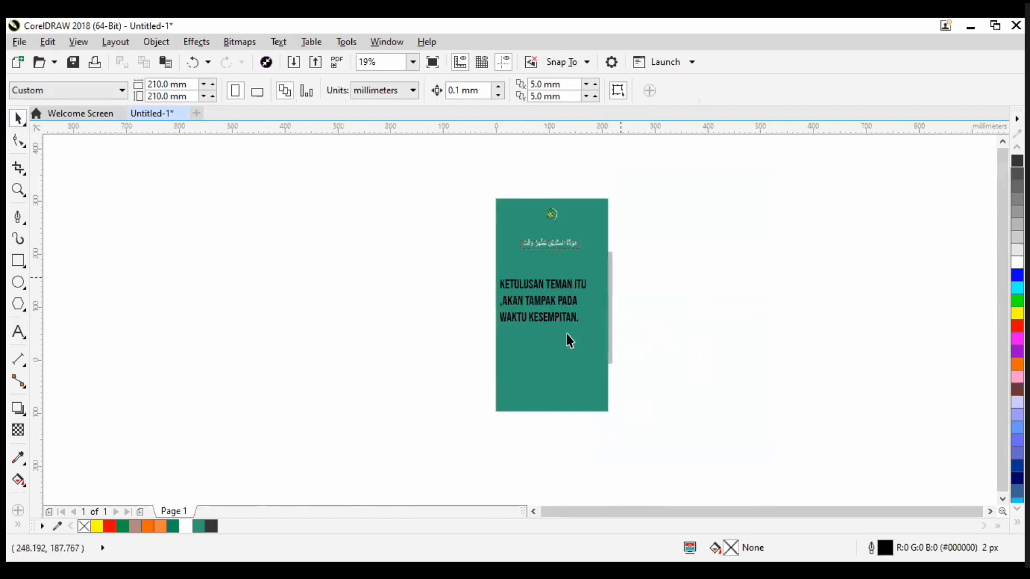
scroll(563, 318, up, 1)
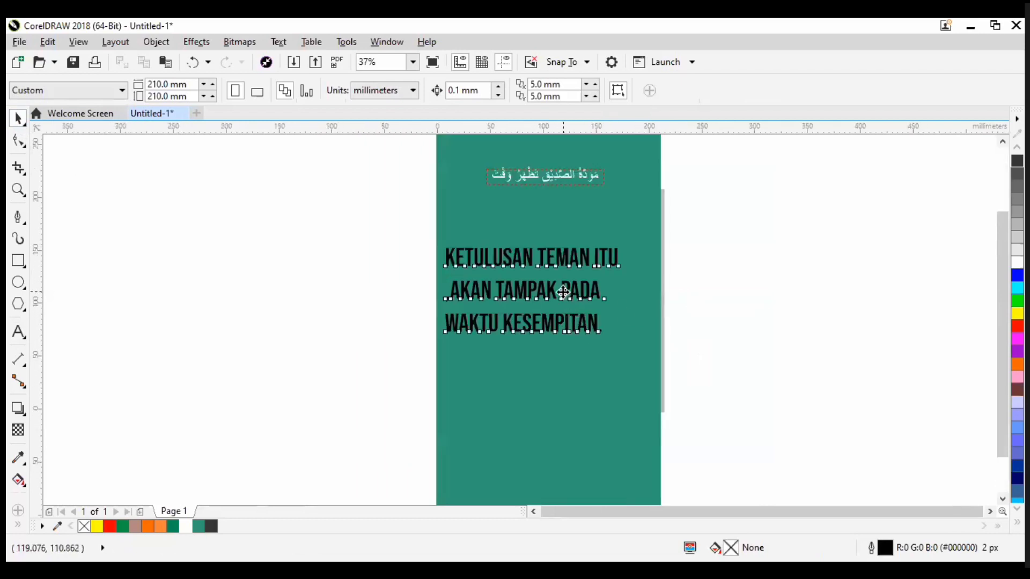
click(561, 292)
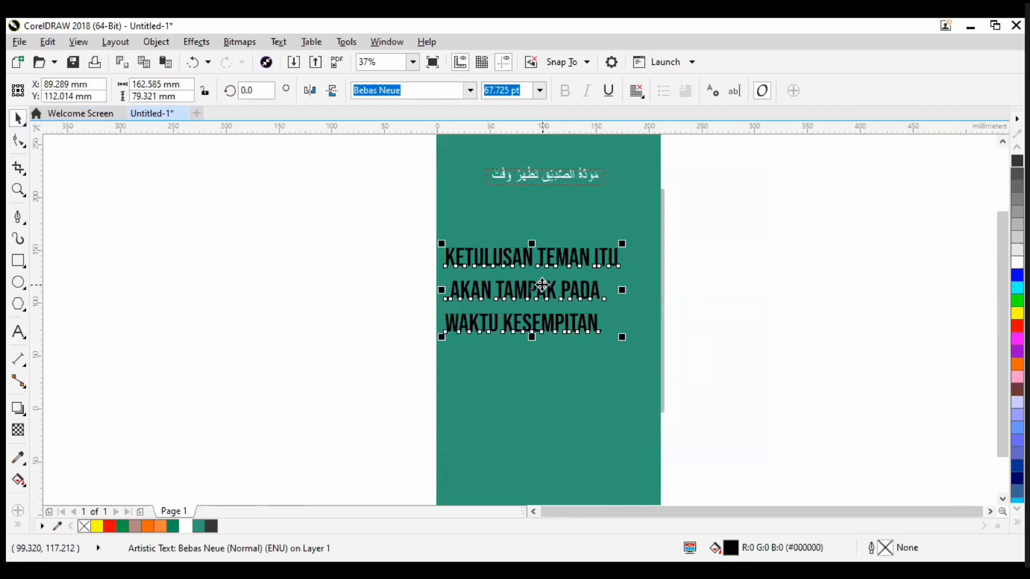
shift+click(590, 397)
key(c)
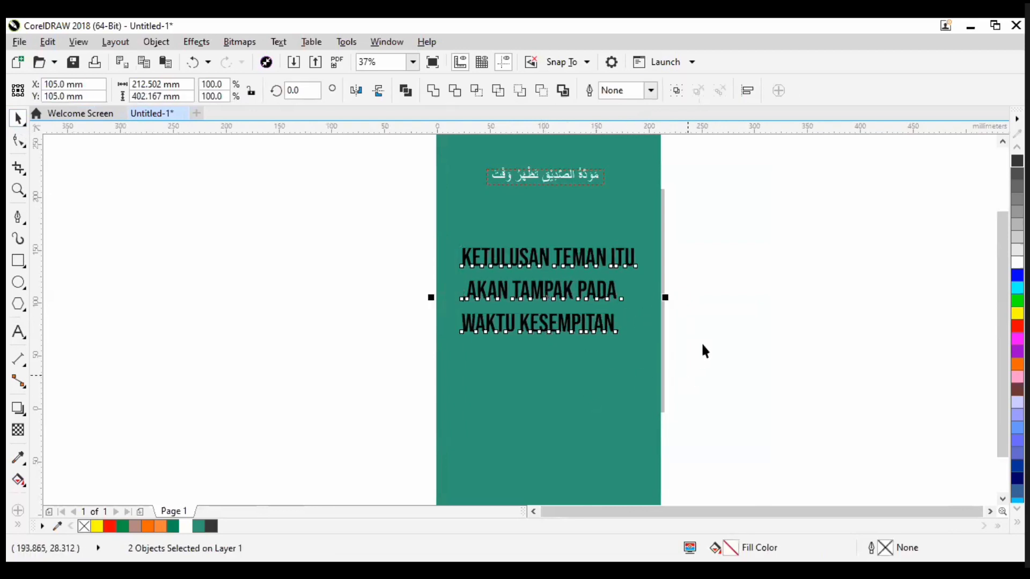
key(Escape)
Step: Skew the three-line text so its lines rise about 8 degrees, and move it straight down to Y 105 mm
scroll(586, 320, down, 2)
scroll(570, 310, up, 2)
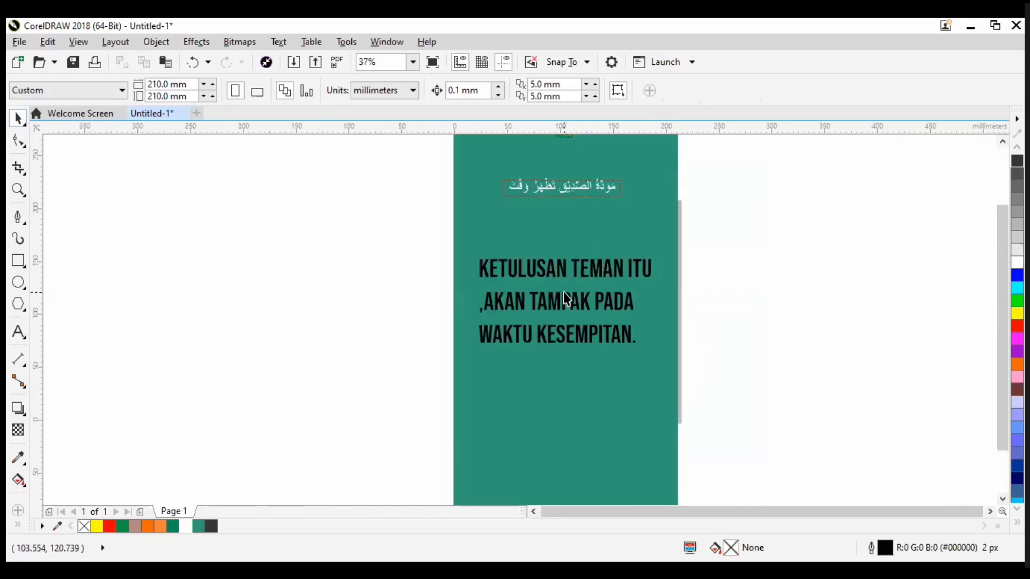
click(564, 299)
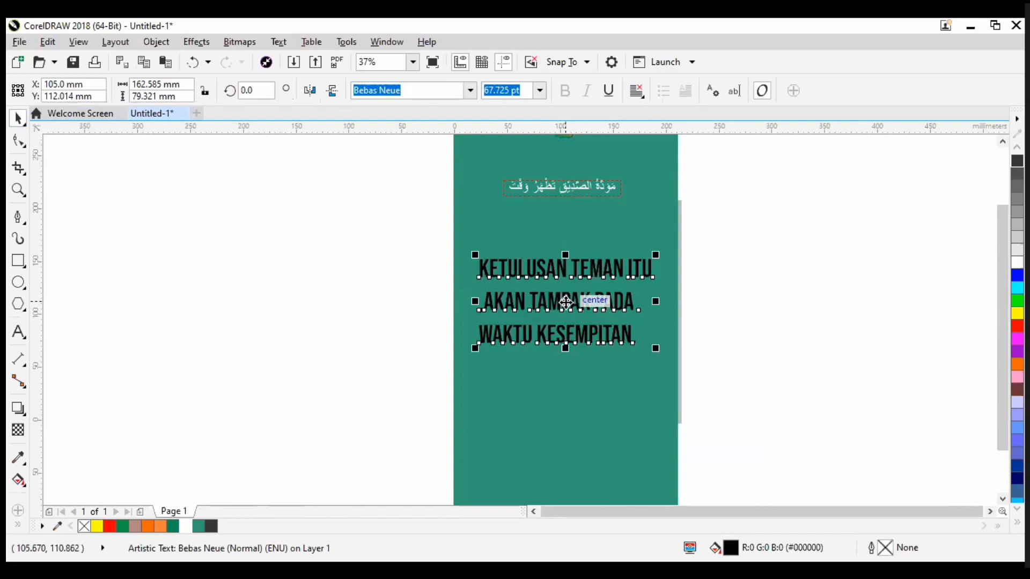
click(566, 303)
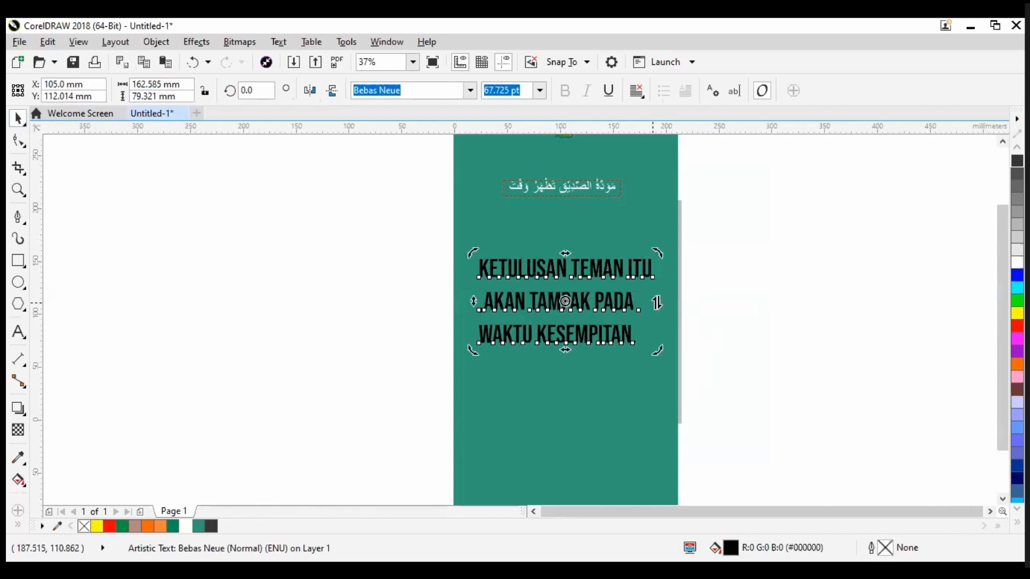
drag(657, 302, 657, 276)
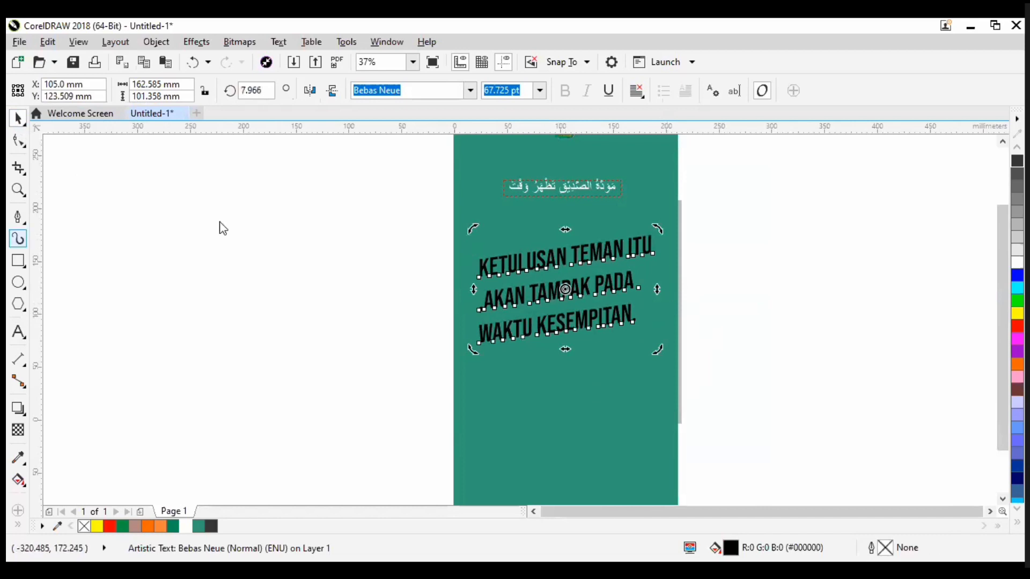
key(Escape)
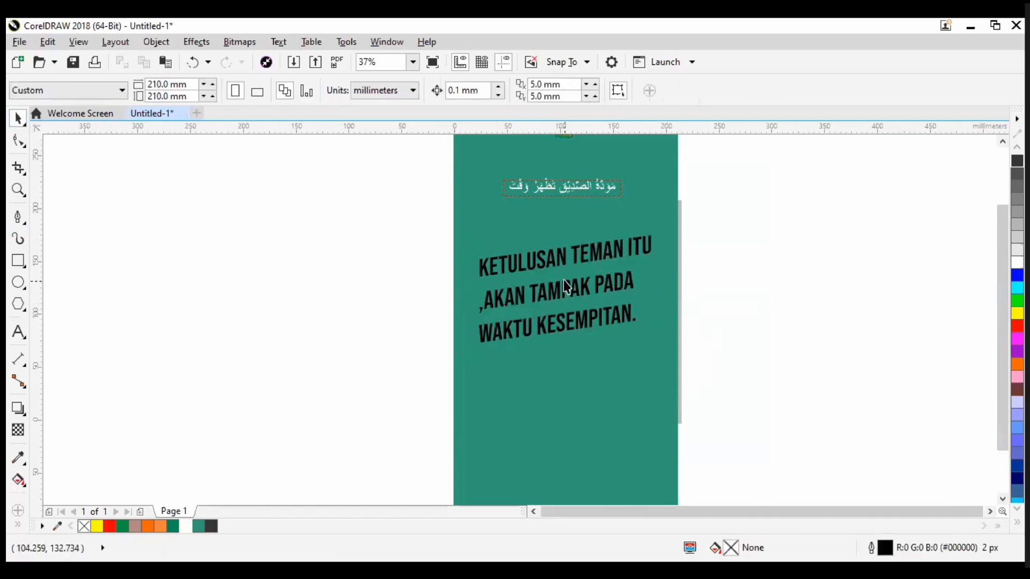
drag(565, 288, 566, 309)
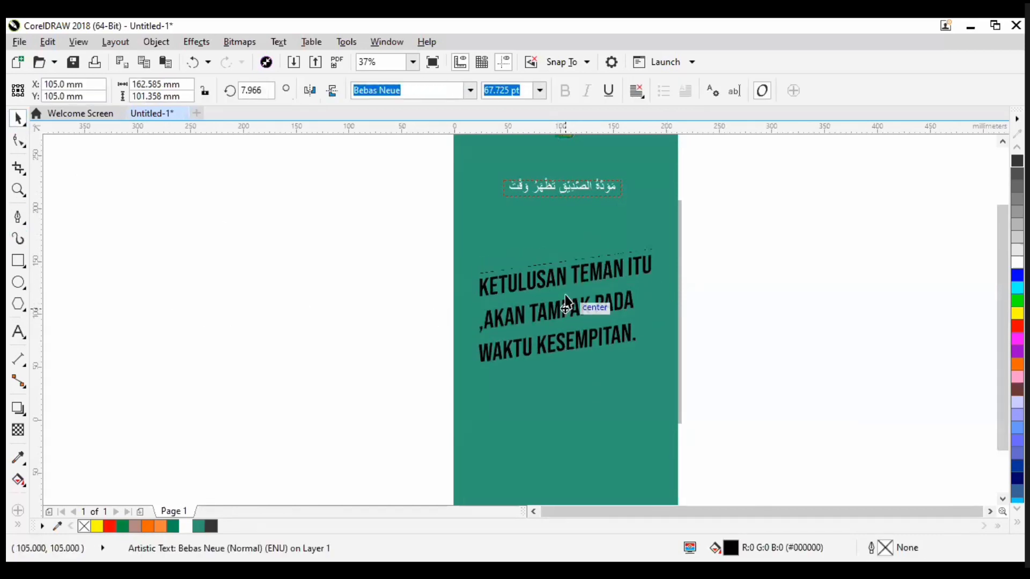
click(728, 363)
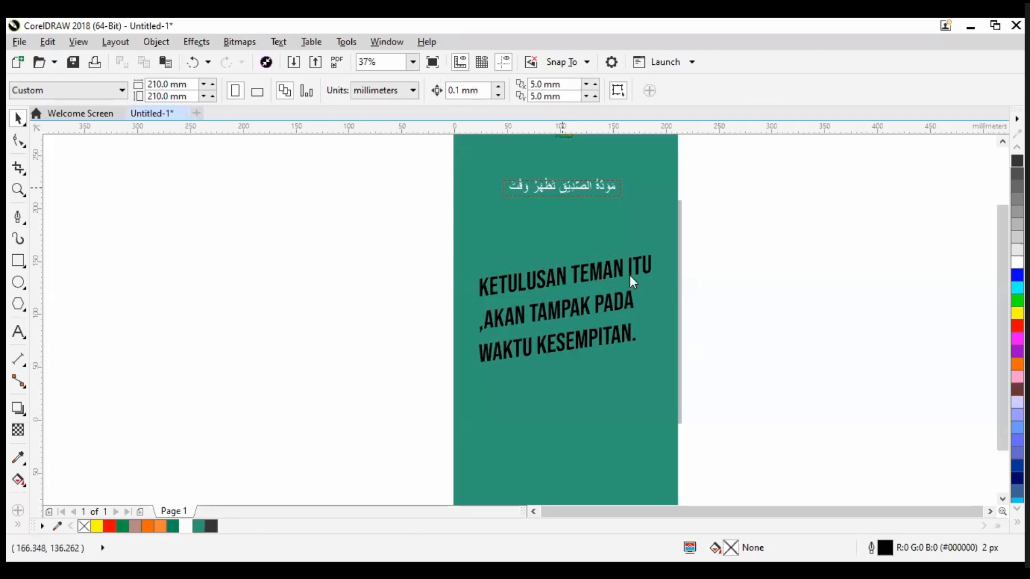
Step: Break the skewed artistic text apart into three separate line objects
scroll(630, 275, up, 2)
click(602, 295)
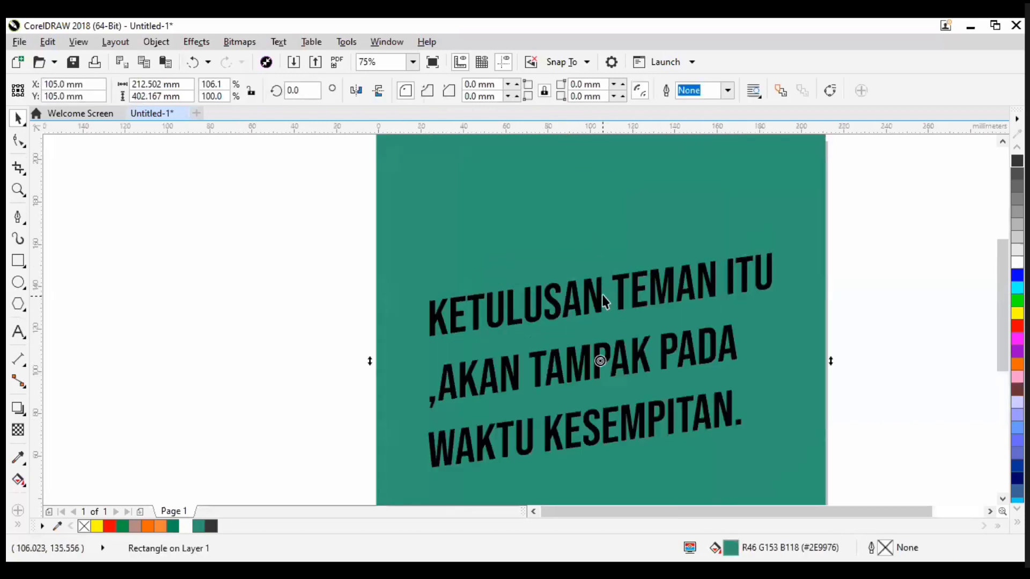
scroll(530, 292, down, 2)
drag(382, 273, 841, 444)
click(648, 363)
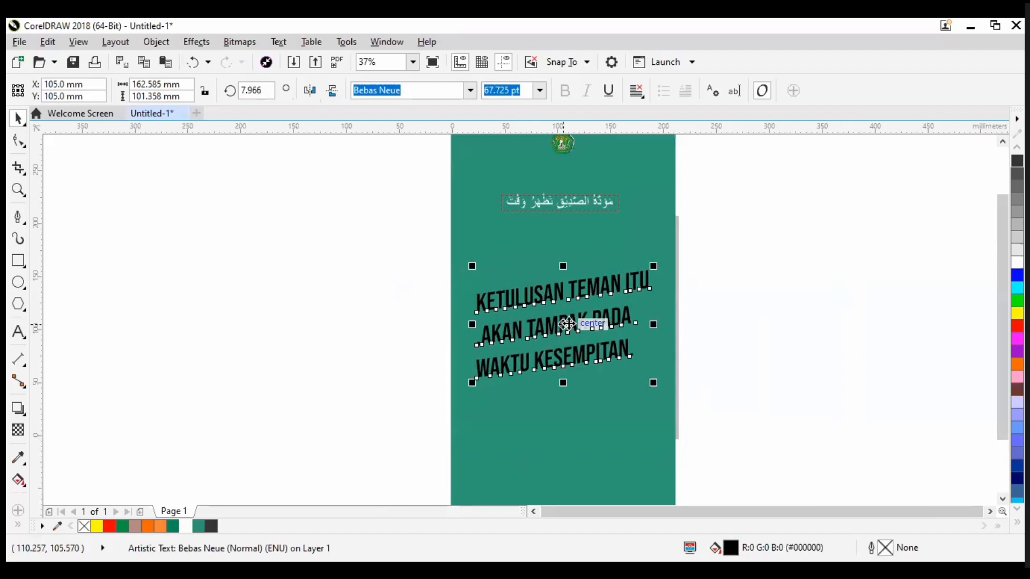
key(ctrl+k)
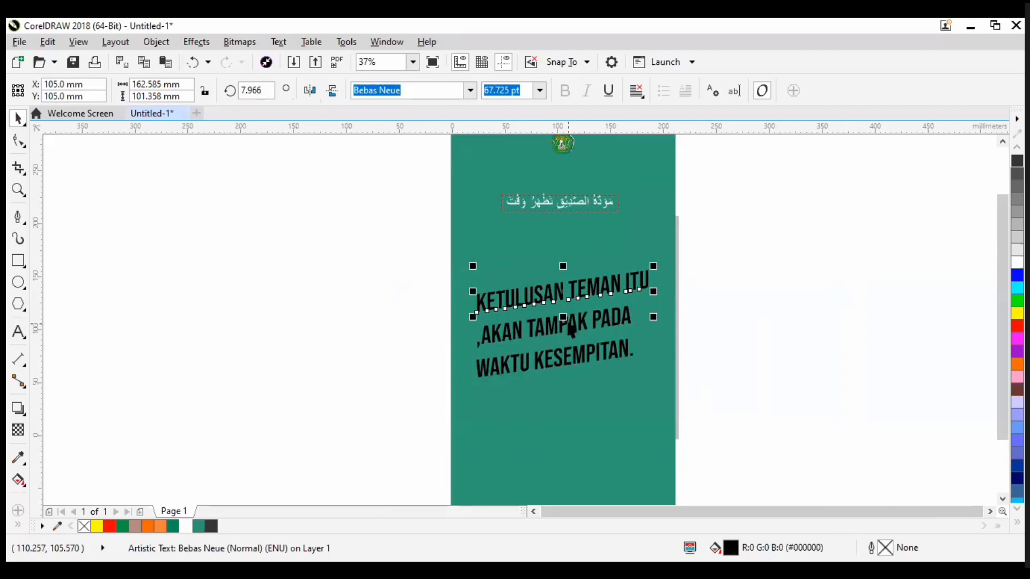
click(694, 315)
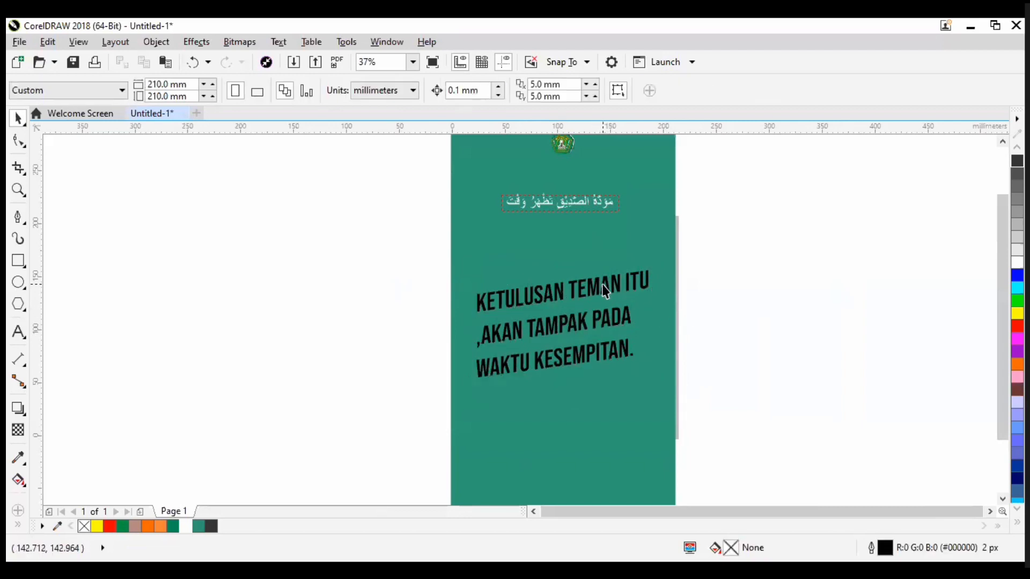
Step: Move "KETULUSAN TEMAN ITU" up just below the Arabic line and shift ",AKAN TAMPAK PADA" up to about Y 116 mm
drag(604, 287, 616, 233)
drag(577, 322, 577, 307)
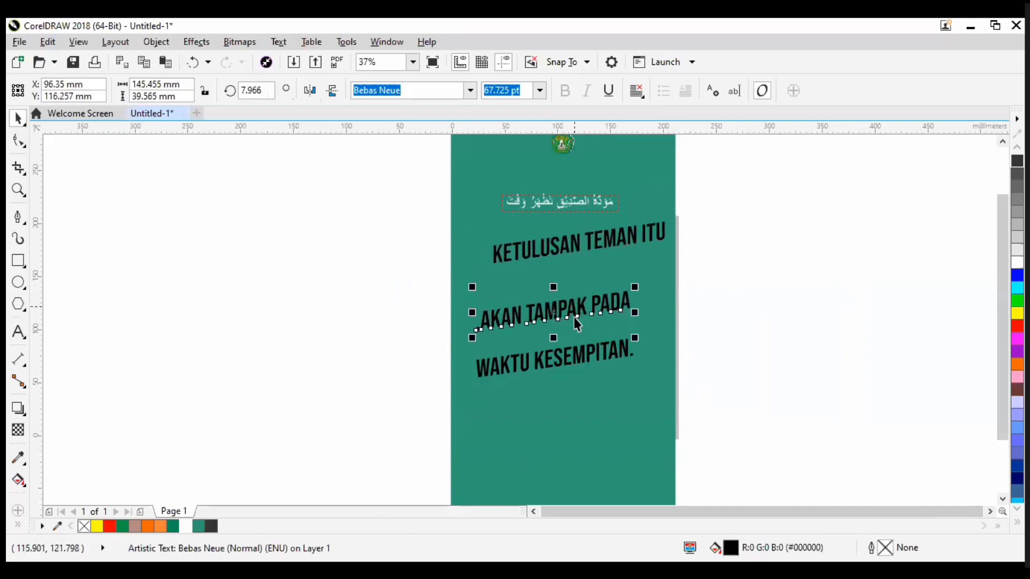
Step: Try moving "WAKTU KESEMPITAN." and ",AKAN TAMPAK PADA" lower, and "KETULUSAN TEMAN ITU" down toward the second line
click(563, 365)
drag(567, 392, 568, 396)
drag(563, 320, 563, 336)
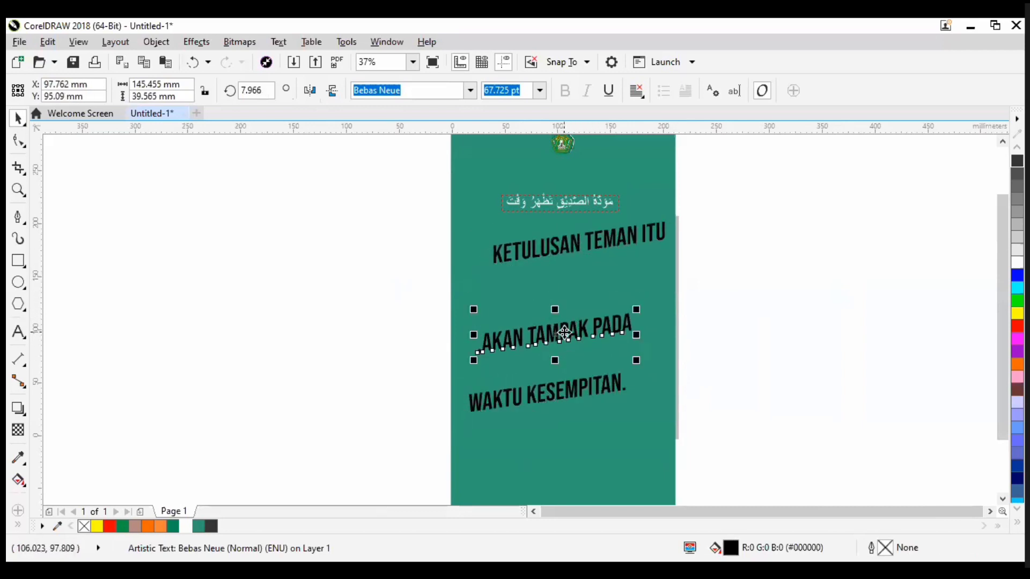
drag(569, 243, 575, 303)
Step: Undo the latest moves of the separate text lines, back to the first placement of "WAKTU KESEMPITAN."
key(ctrl+z)
key(ctrl+z)
key(ctrl+z)
key(ctrl+z)
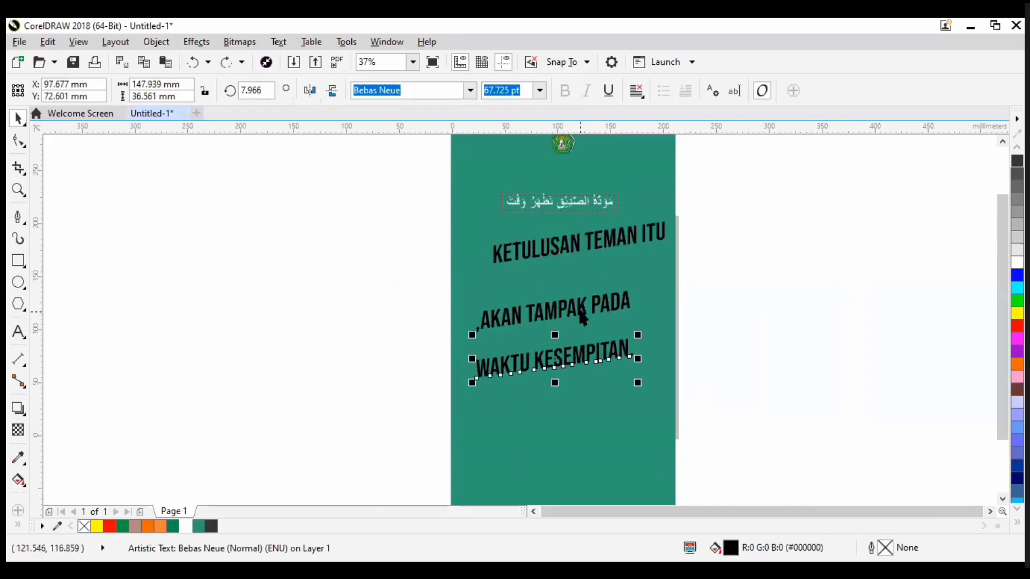
Step: Undo back to the unskewed 24 pt translation block and enlarge it to about 170 × 83 mm
key(ctrl+shift+z)
key(ctrl+shift+z)
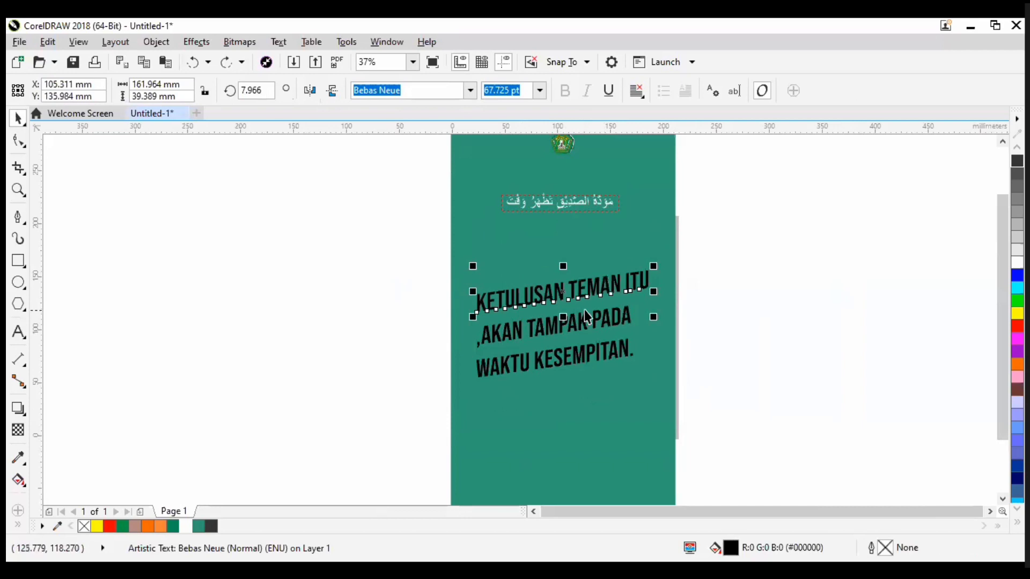
key(ctrl+z)
key(ctrl+z)
key(ctrl+z)
key(ctrl+z)
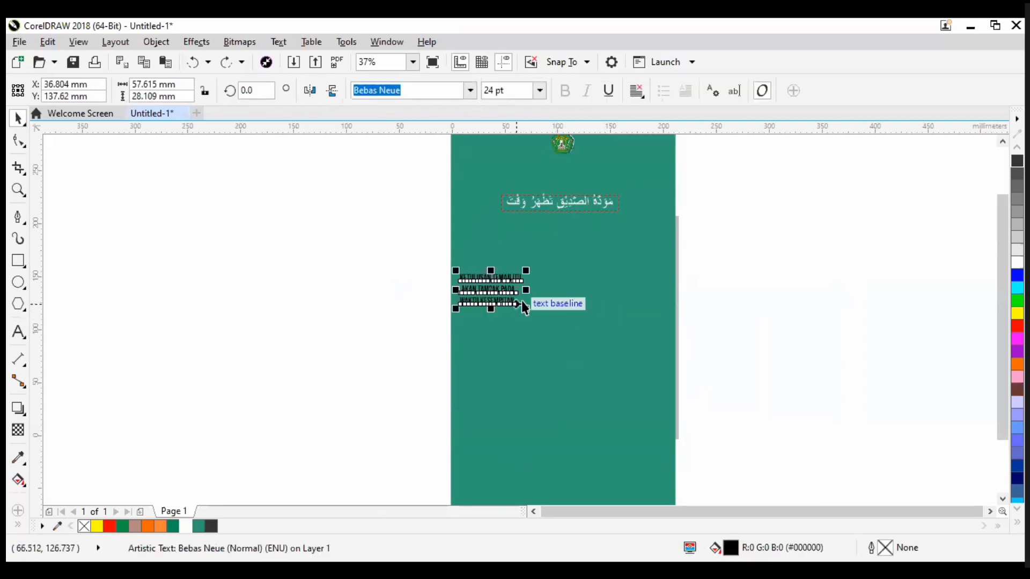
drag(526, 307, 646, 367)
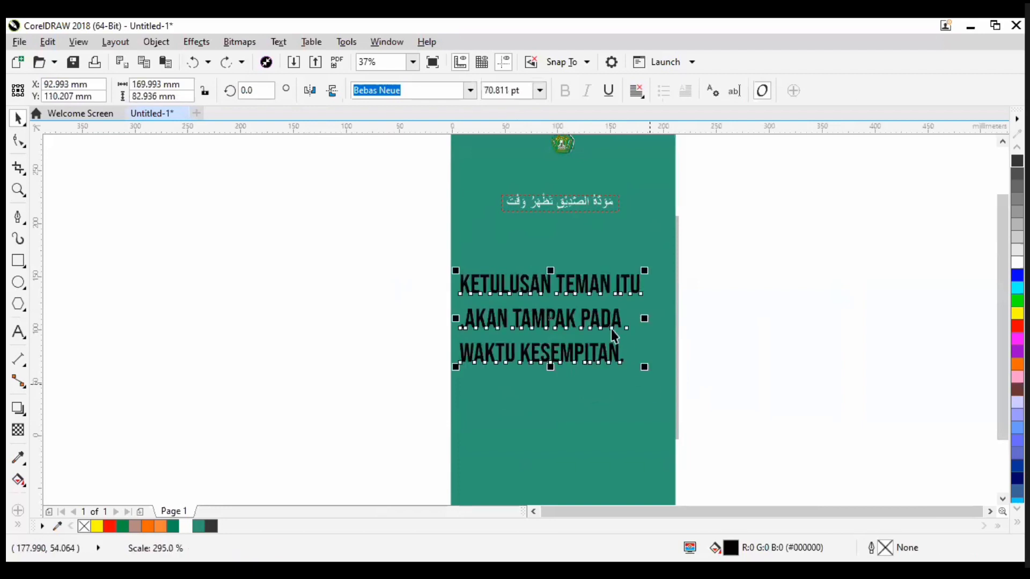
Step: Try editing the start of the ",AKAN TAMPAK PADA" line by removing its preceding line break, and undo the change
double_click(462, 321)
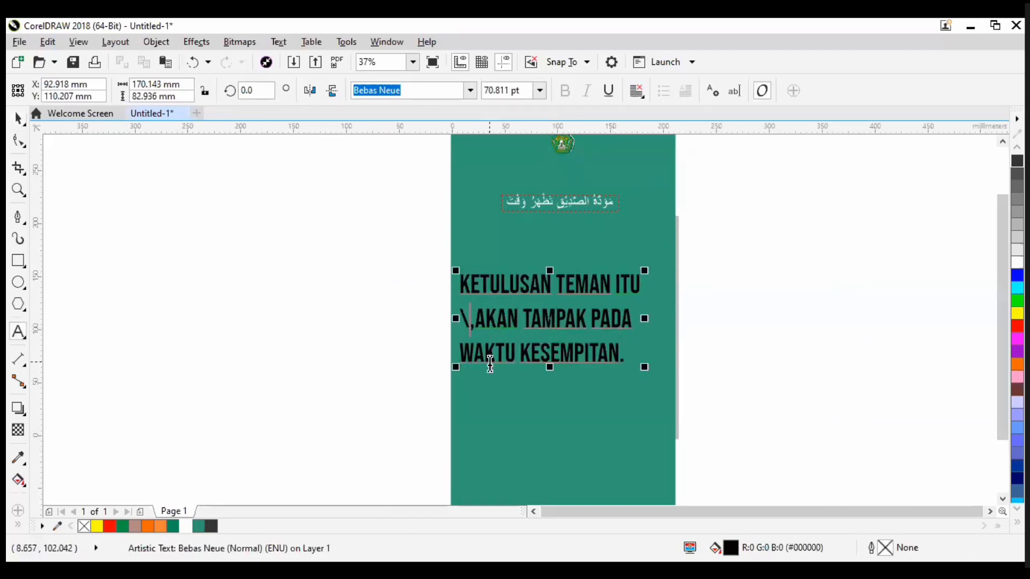
key(BackSpace)
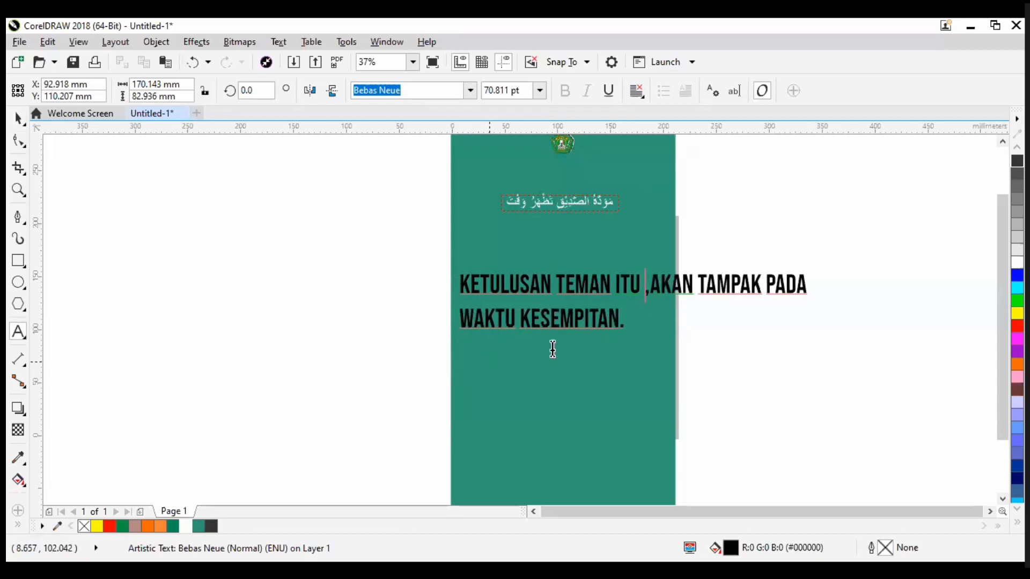
key(Escape)
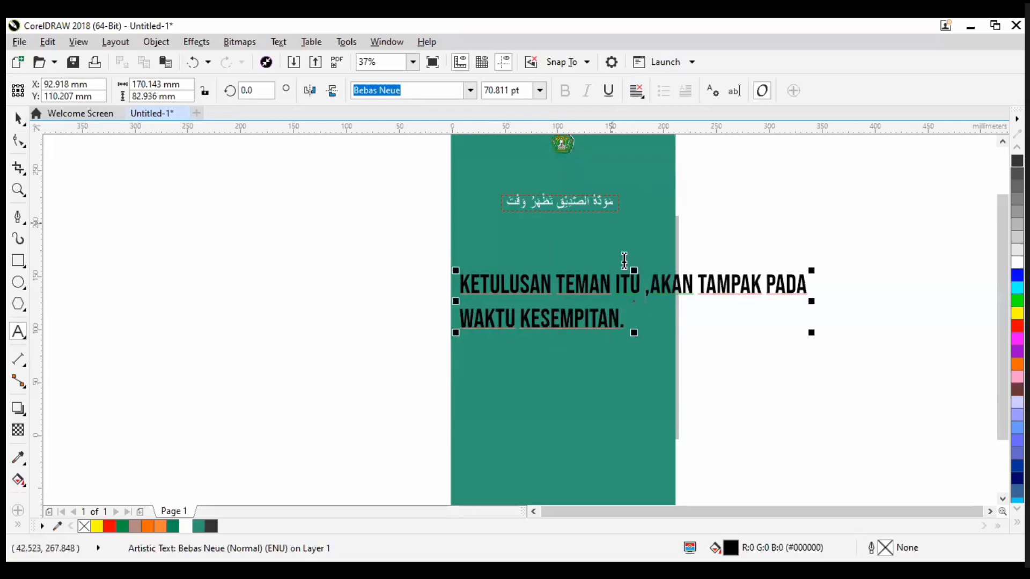
key(ctrl+z)
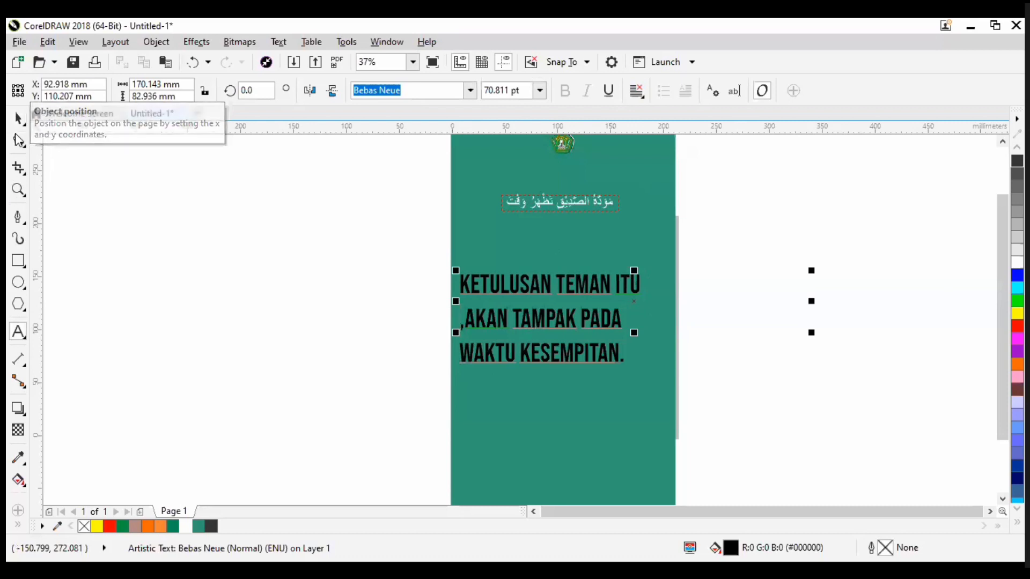
click(17, 118)
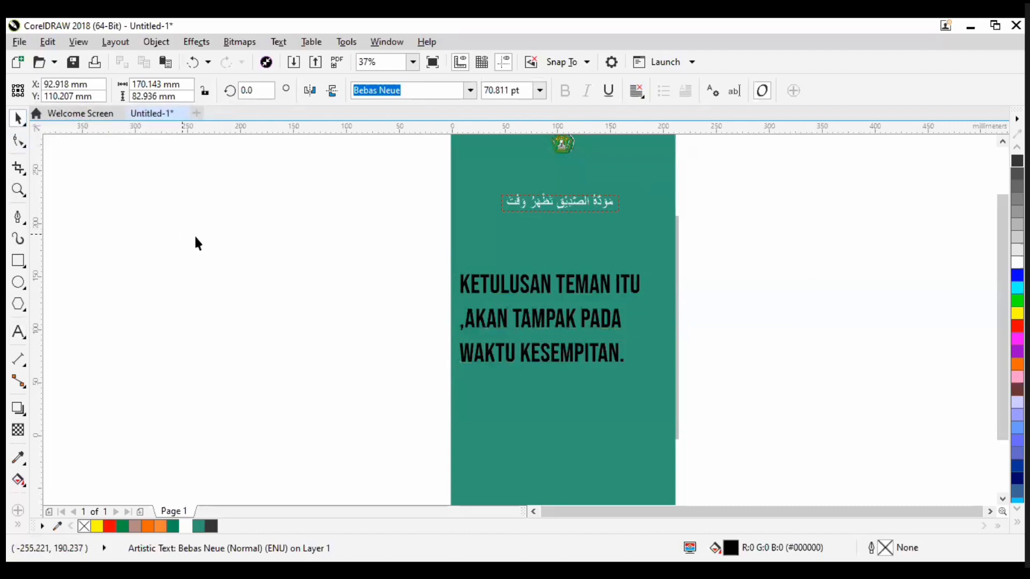
Step: Skew the three-line translation block upward to the right by about 13.2° and move it lower and slightly right on the green page
click(550, 326)
click(574, 320)
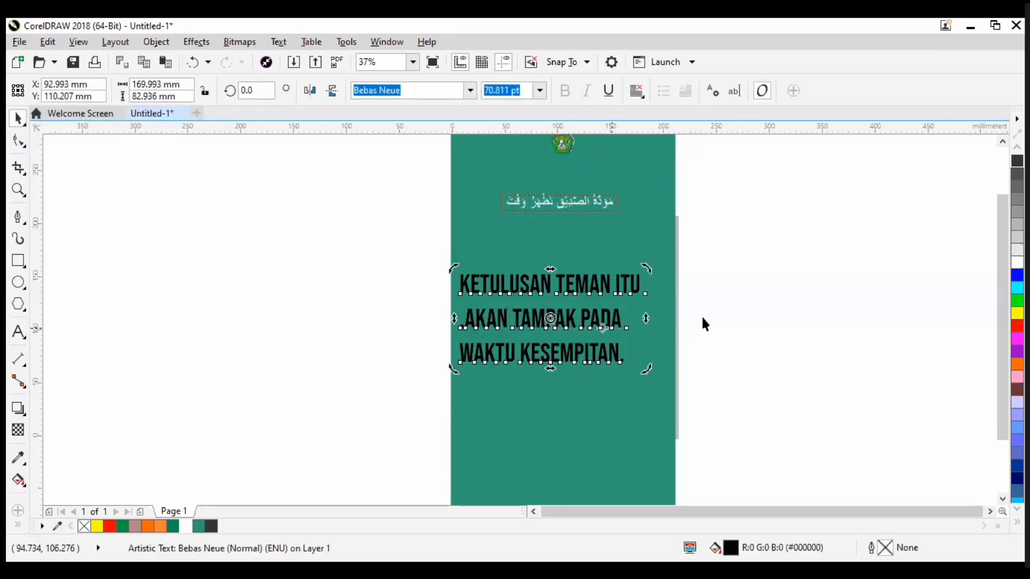
key(Escape)
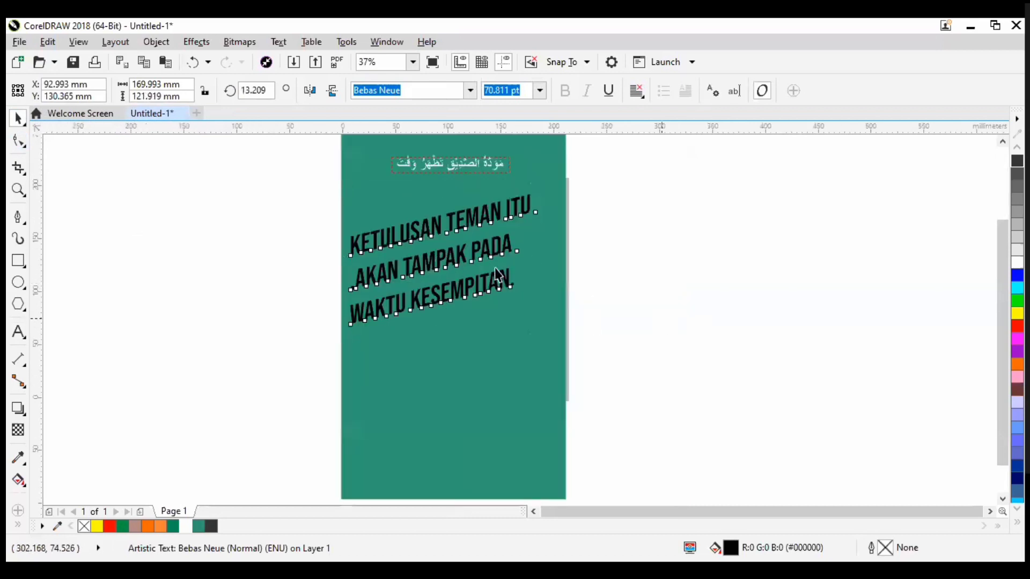
key(Escape)
drag(456, 254, 472, 295)
key(Escape)
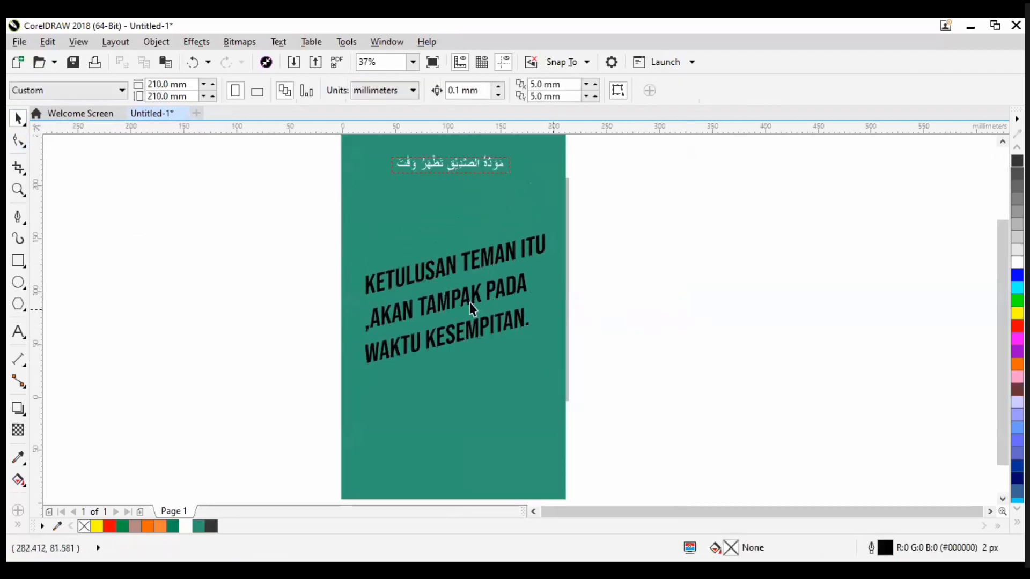
scroll(420, 276, up, 2)
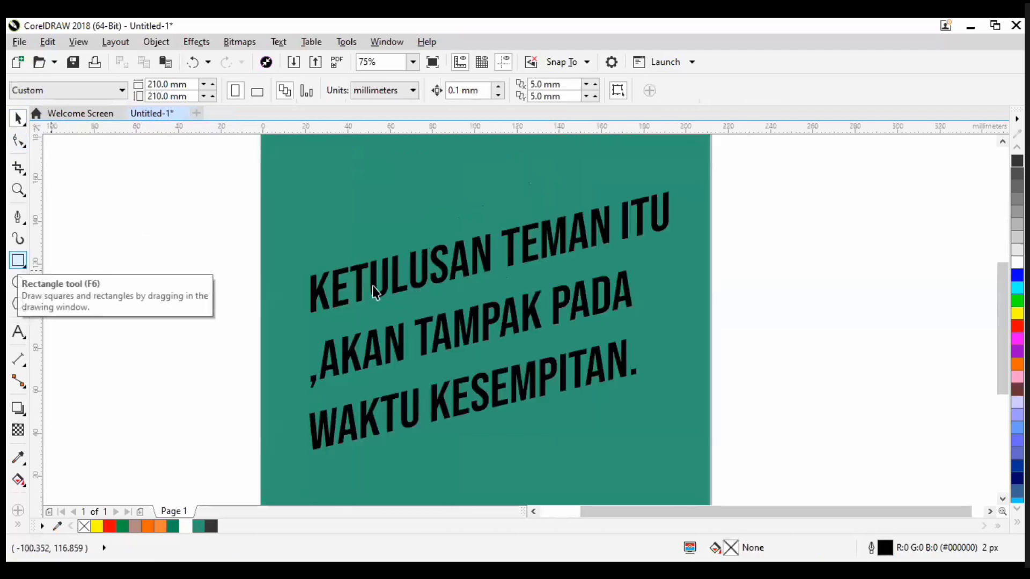
scroll(568, 322, down, 2)
scroll(484, 276, up, 2)
scroll(424, 292, down, 2)
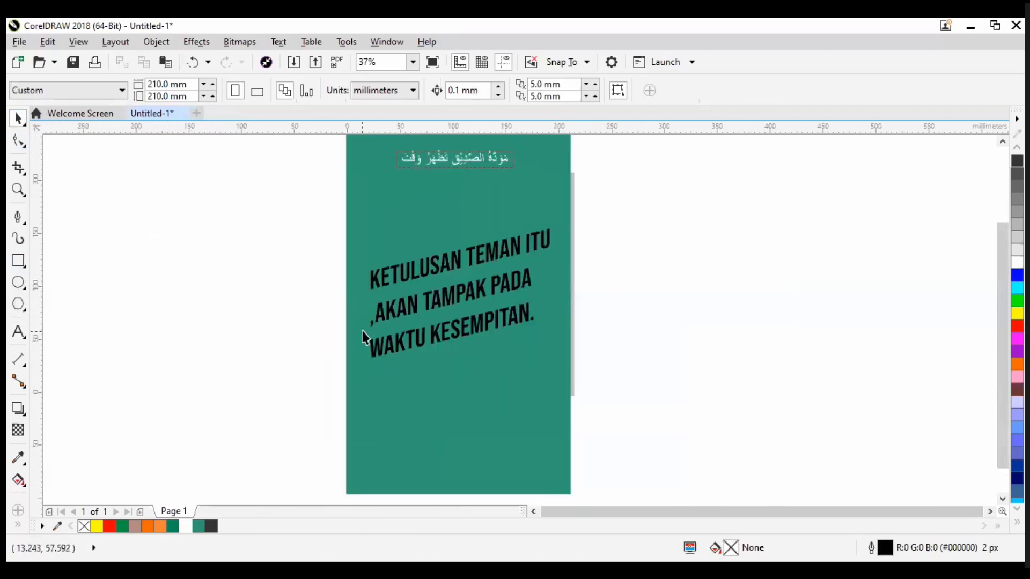
scroll(428, 271, up, 2)
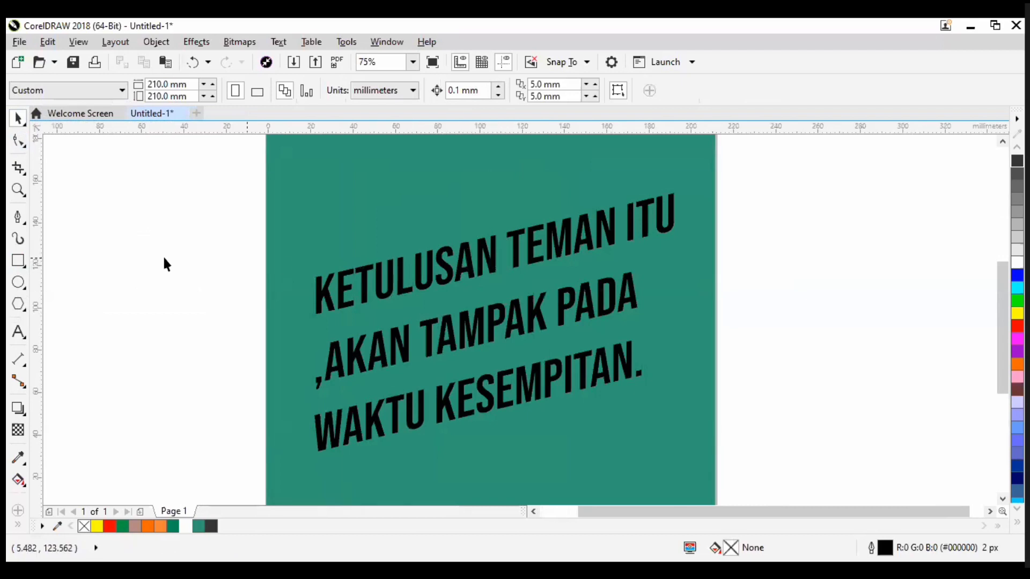
Step: Draw a rectangle about 95 × 17 mm over the word KETULUSAN and fill it with white
click(18, 260)
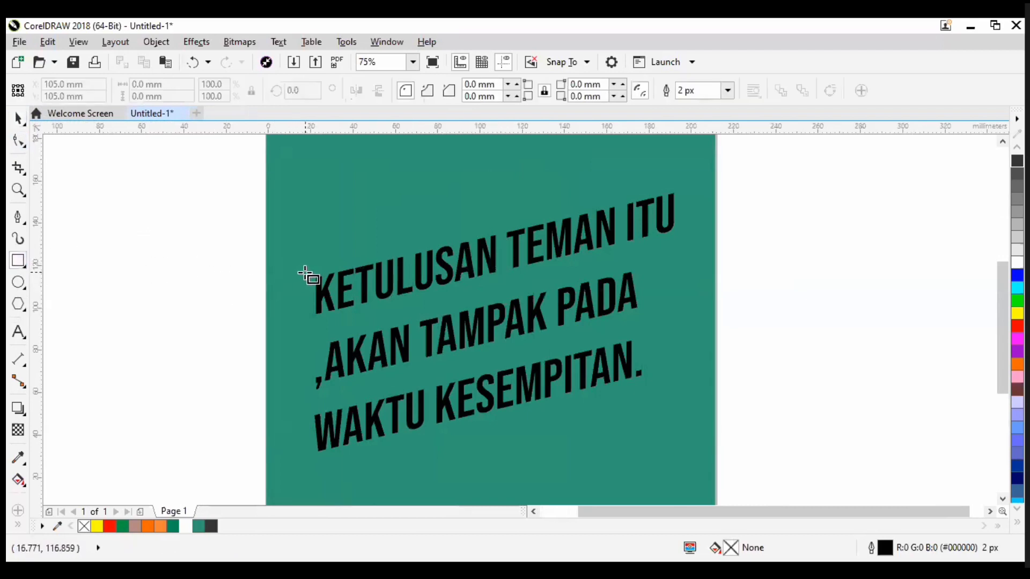
drag(305, 273, 507, 310)
click(17, 118)
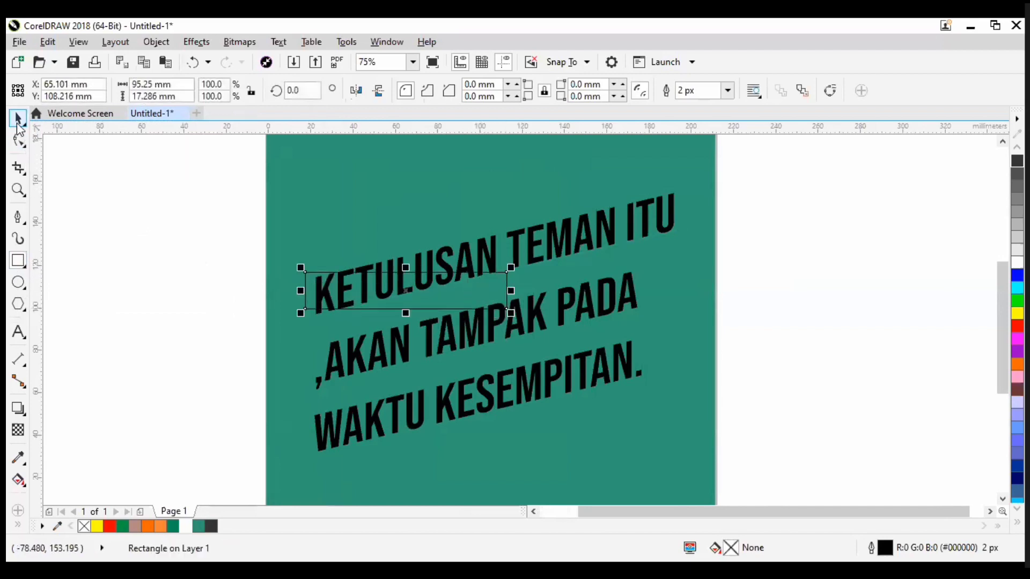
click(187, 526)
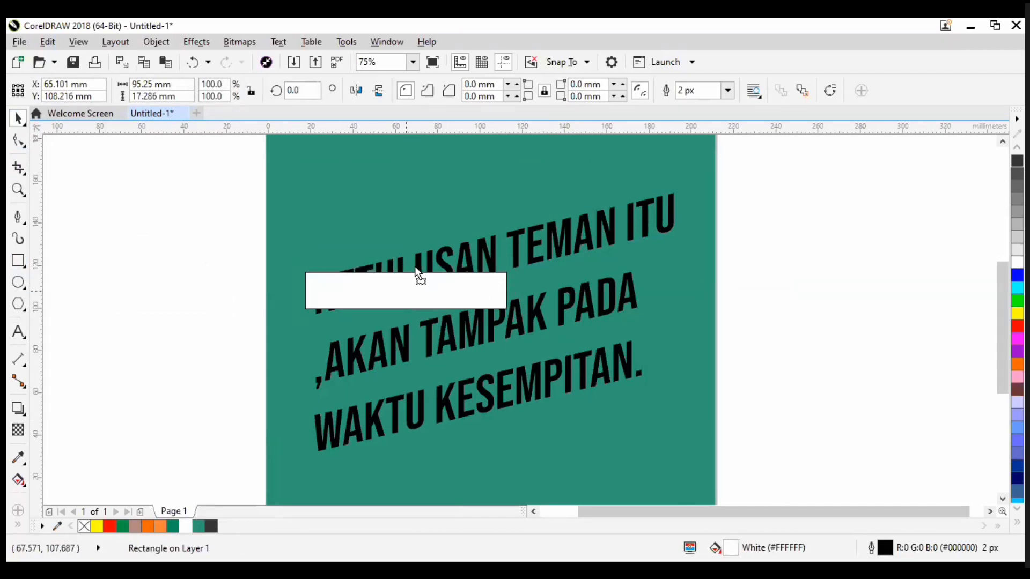
Step: Shift the white rectangle slightly down over KETULUSAN and send it one level back, behind the quote text
drag(418, 278, 404, 292)
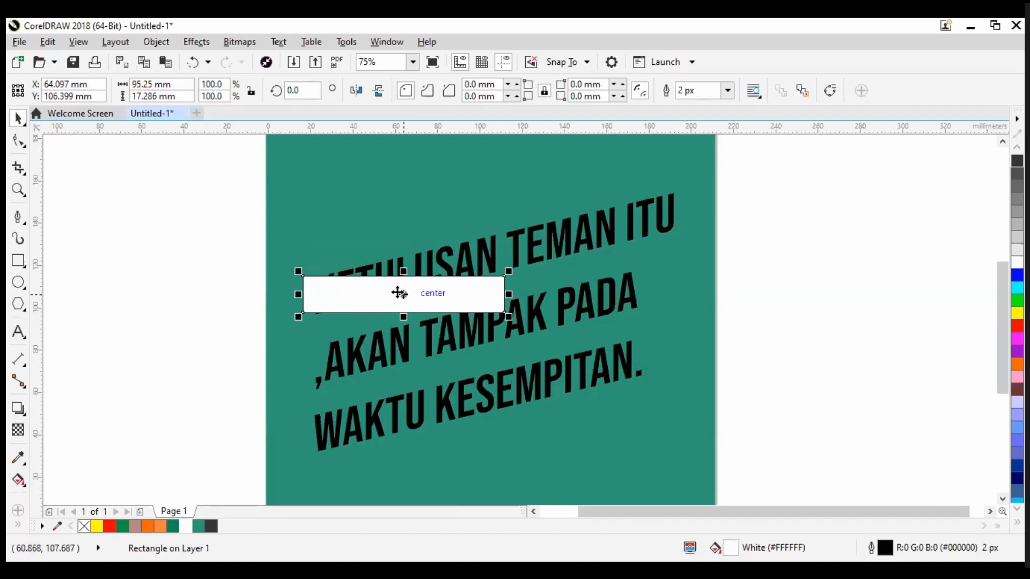
key(ctrl+Page_Down)
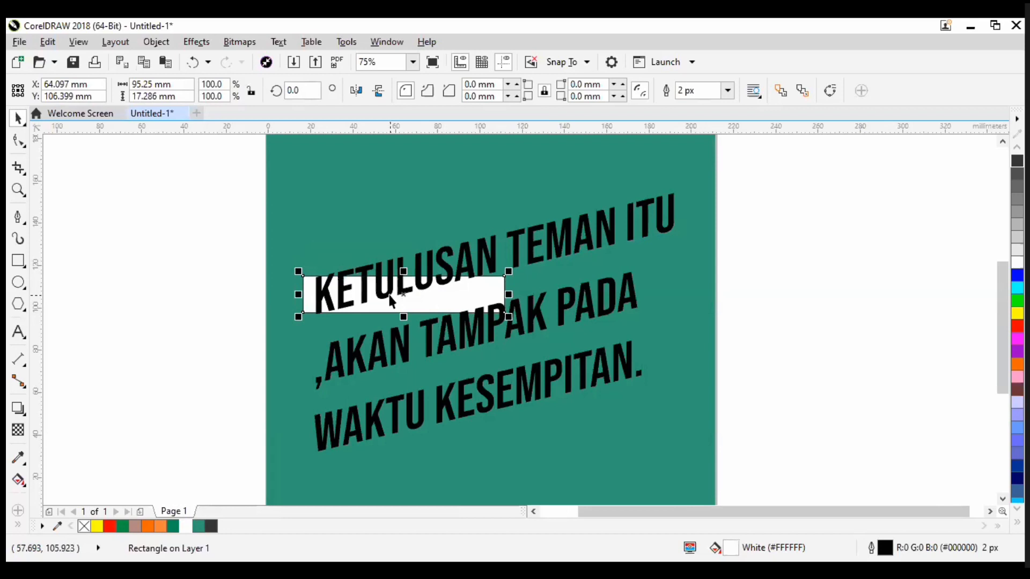
click(403, 292)
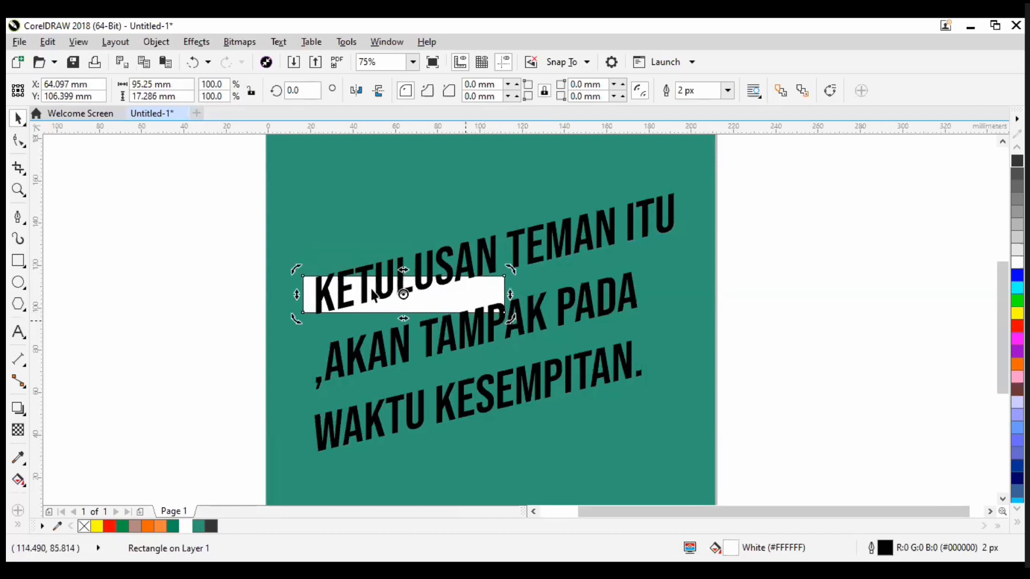
click(172, 280)
click(305, 295)
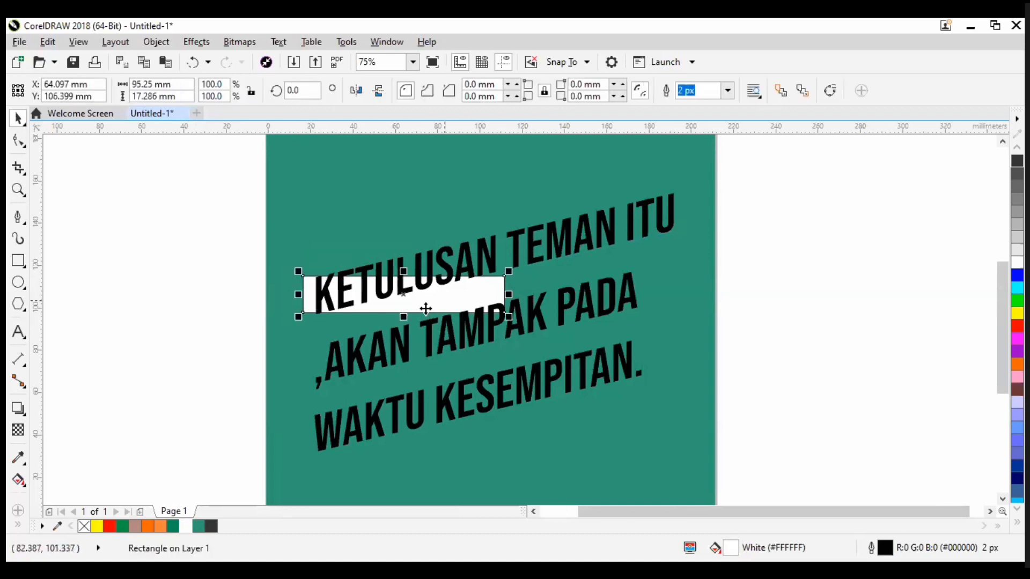
Step: Skew the white rectangle vertically to about 13.9° so it follows the slope of KETULUSAN
click(403, 293)
drag(514, 296, 513, 249)
key(Down)
key(Down)
key(Down)
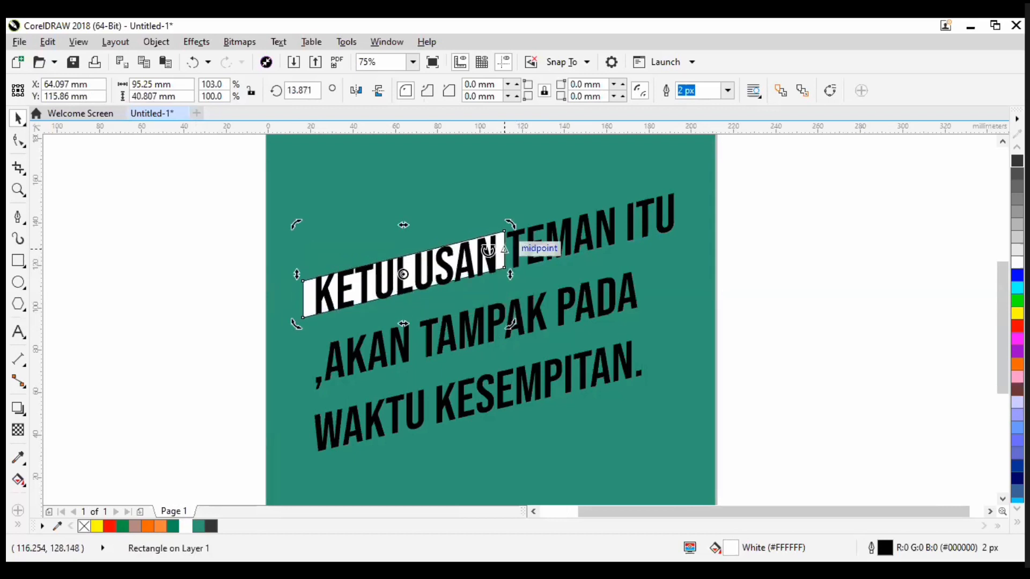
Step: Enlarge the skewed rectangle to about 99 × 42 mm overall and nudge it slightly up behind KETULUSAN
click(138, 243)
click(307, 308)
click(307, 309)
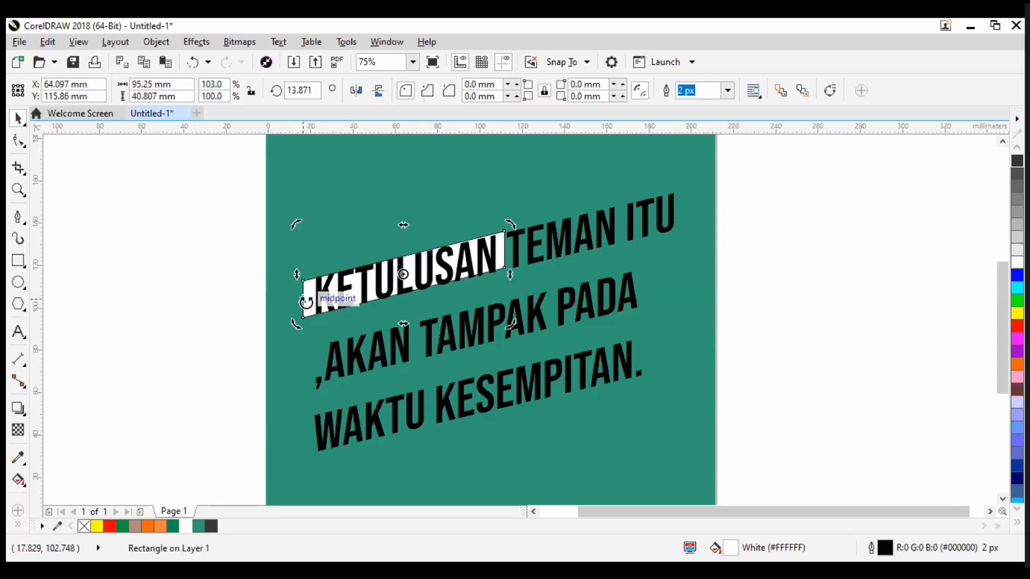
click(307, 308)
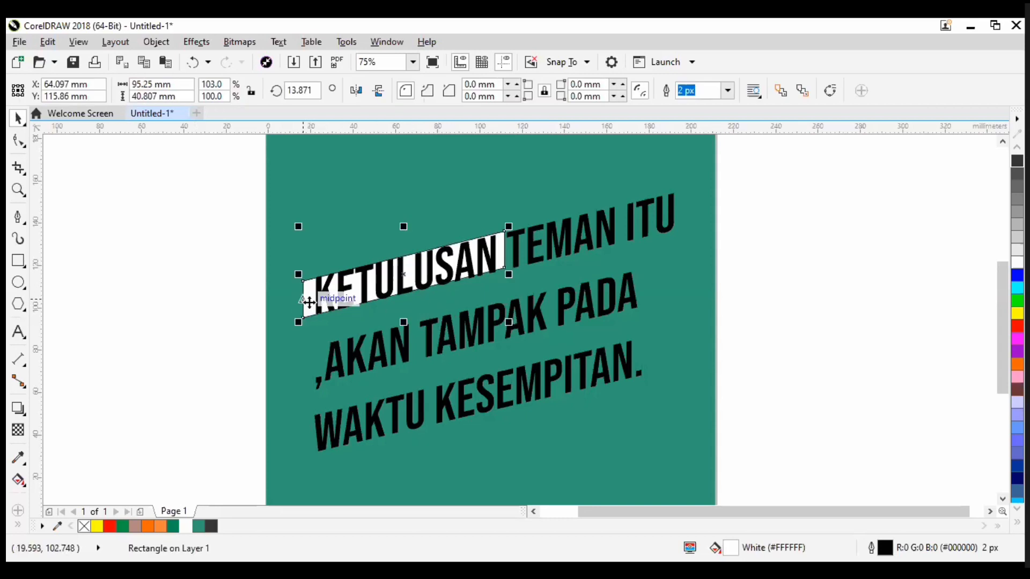
drag(511, 324, 517, 341)
key(Up)
key(Up)
key(Up)
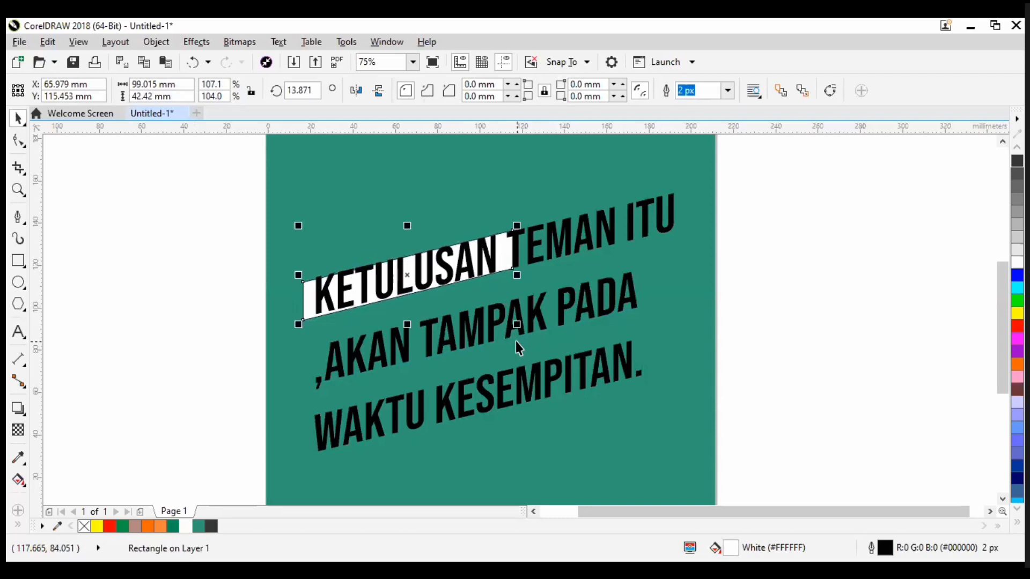
Step: Nudge the rectangle left and slightly down to about X 62.4 mm, Y 115.3 mm, clearing the word TEMAN
key(Left)
key(Left)
key(Left)
key(Left)
key(Left)
key(Left)
key(Left)
key(Left)
key(Left)
key(Left)
key(Left)
key(Left)
key(Left)
key(Left)
key(Left)
key(Left)
key(Left)
key(Left)
key(Left)
key(Left)
key(Left)
key(Left)
key(Left)
key(Left)
key(Left)
key(Left)
key(Left)
key(Left)
key(Left)
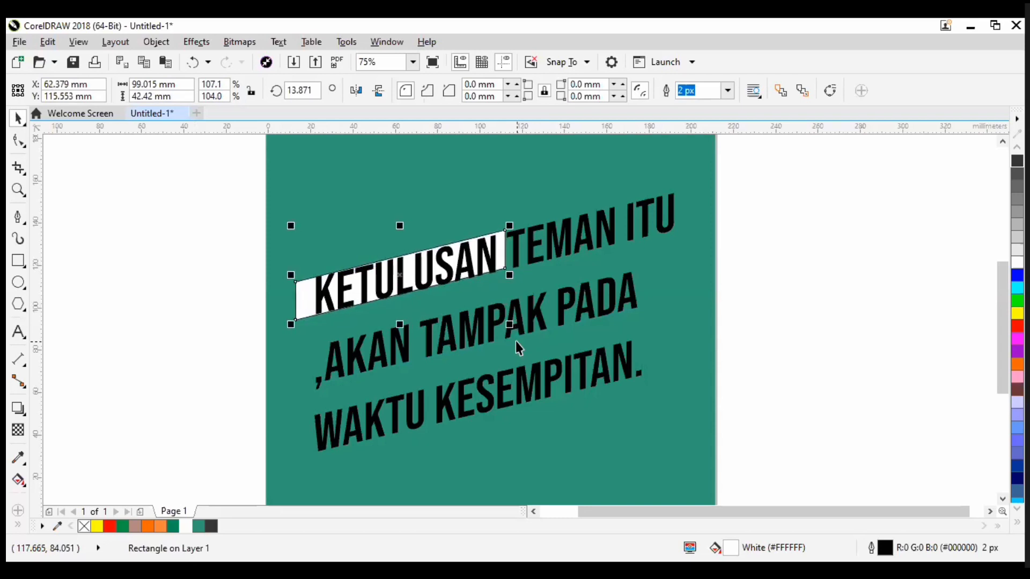
key(Down)
key(Down)
key(Down)
key(Down)
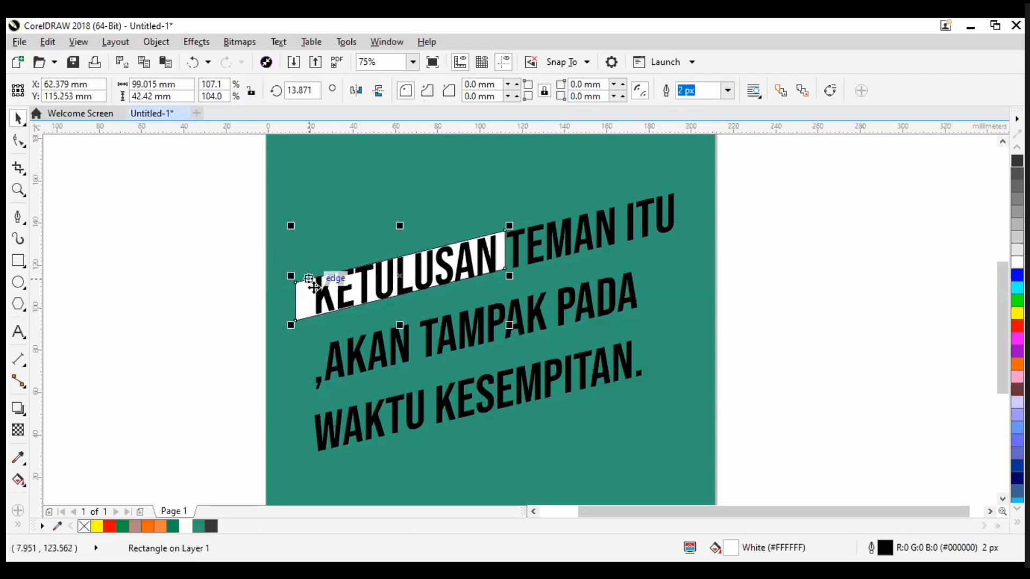
Step: Narrow the rectangle from its left side to about 91.5 mm wide and refine its skew to about 13°
drag(291, 276, 306, 284)
click(405, 276)
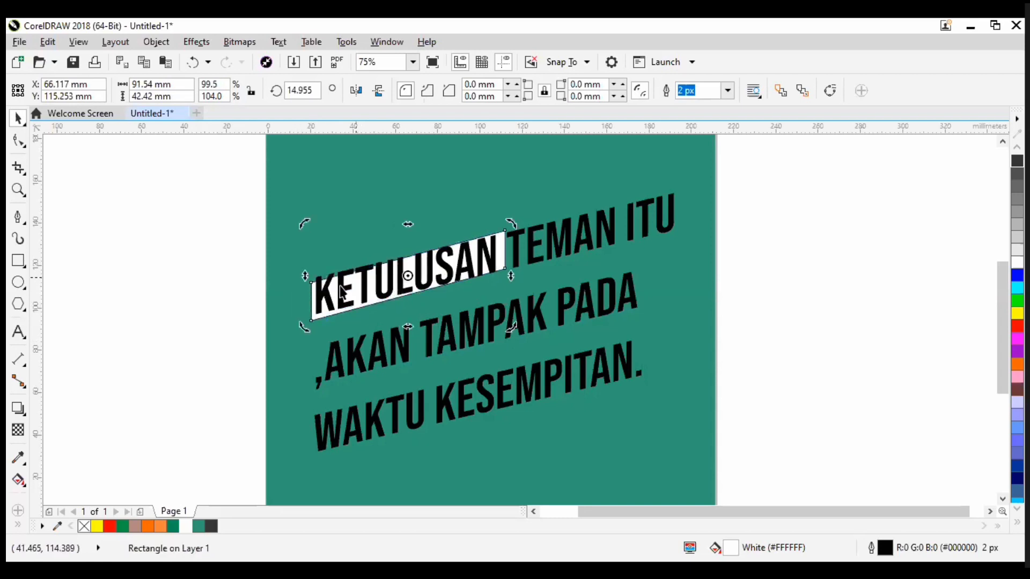
scroll(331, 292, up, 2)
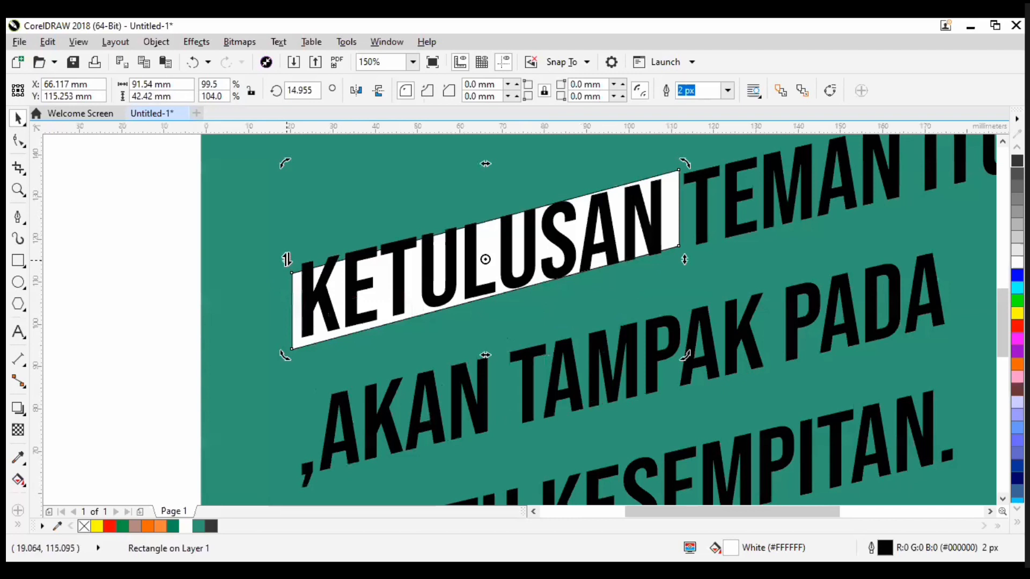
drag(287, 260, 288, 250)
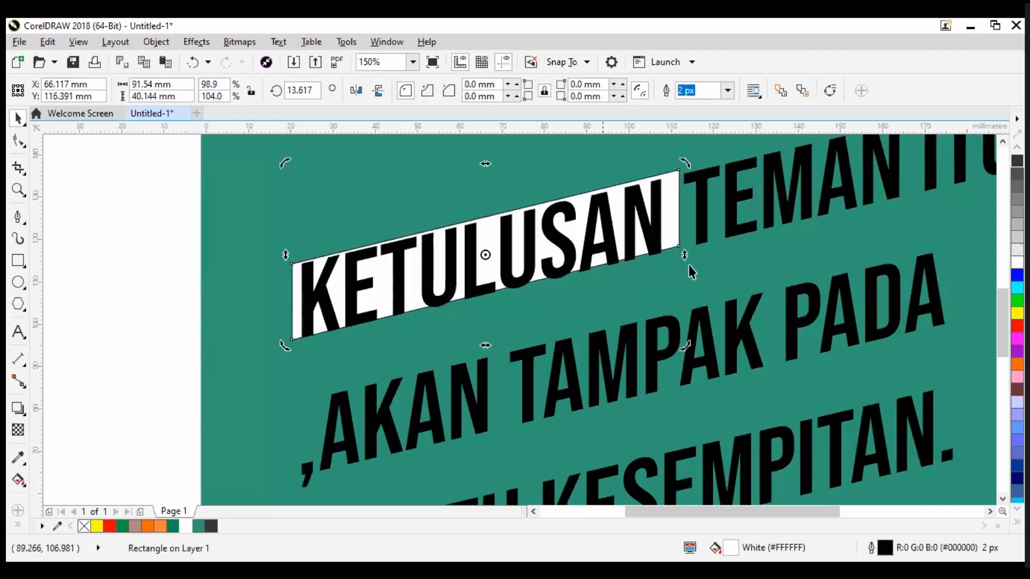
drag(686, 257, 685, 258)
Step: Set the outline colour of the rectangle behind KETULUSAN to white and deselect it
scroll(439, 300, down, 2)
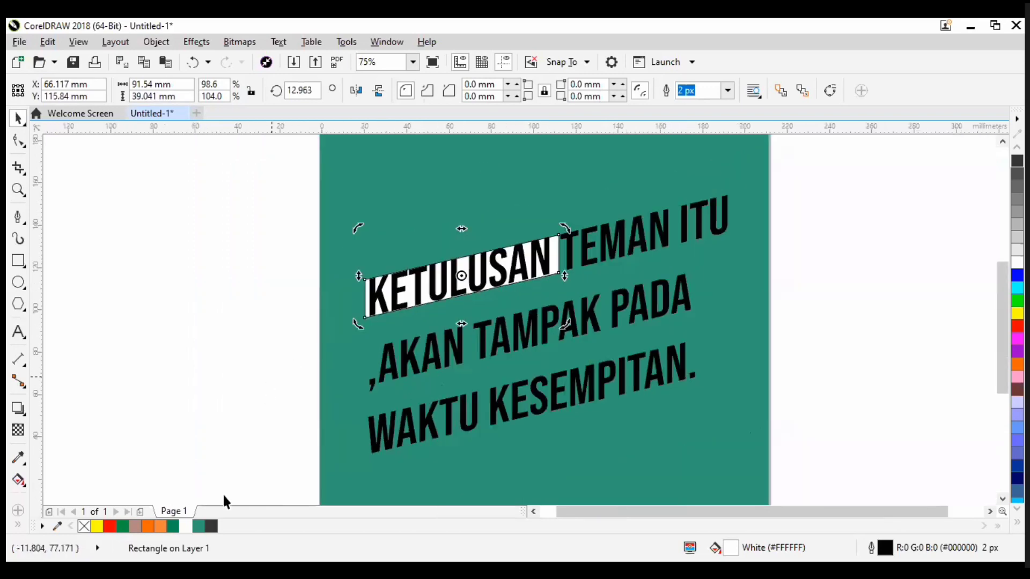
click(163, 288)
scroll(394, 268, down, 2)
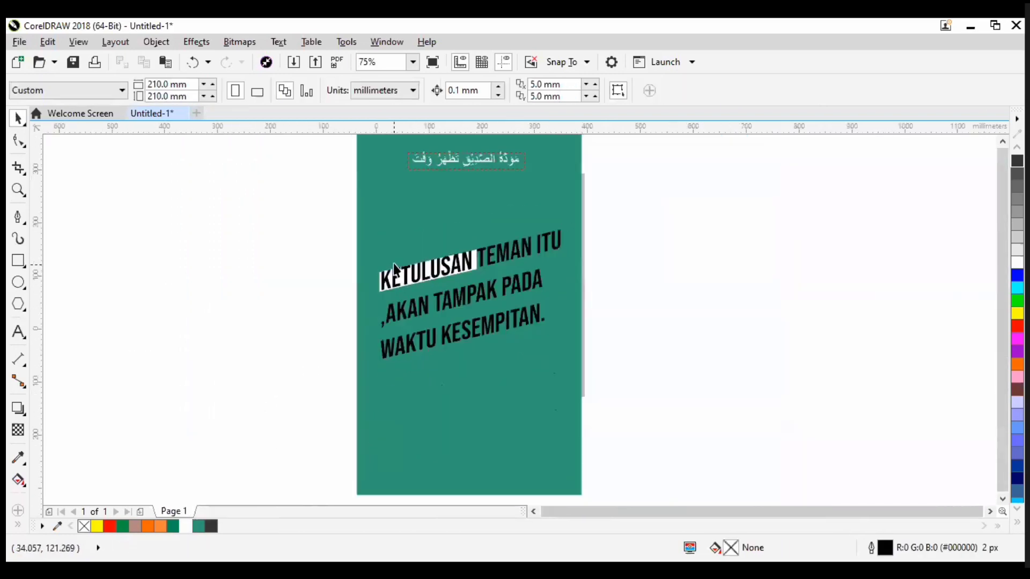
scroll(463, 264, down, 1)
scroll(403, 301, up, 1)
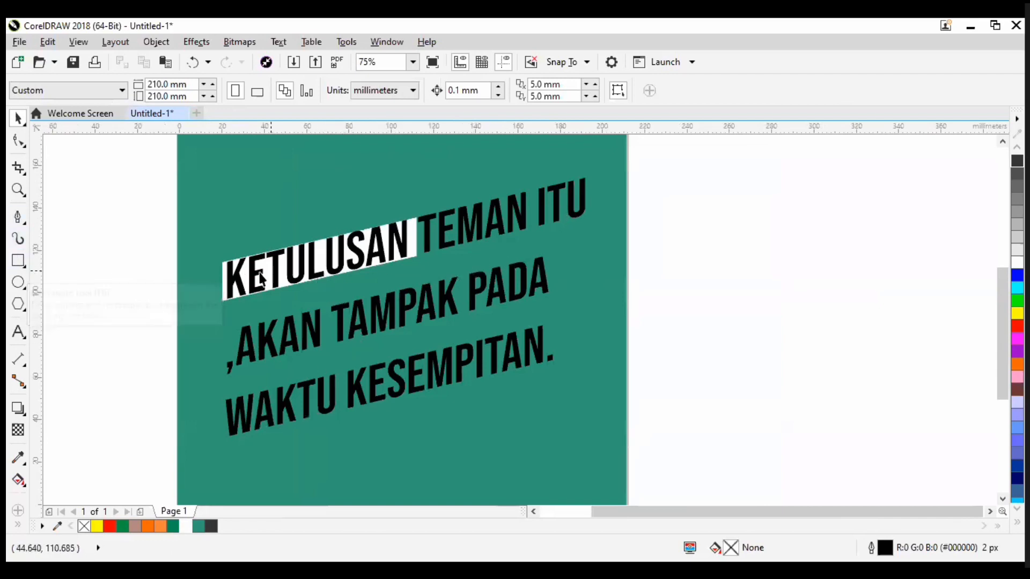
Step: Duplicate the white rectangle, place the copy behind WAKTU KESEMPITAN, and widen it to about 152 mm
click(225, 290)
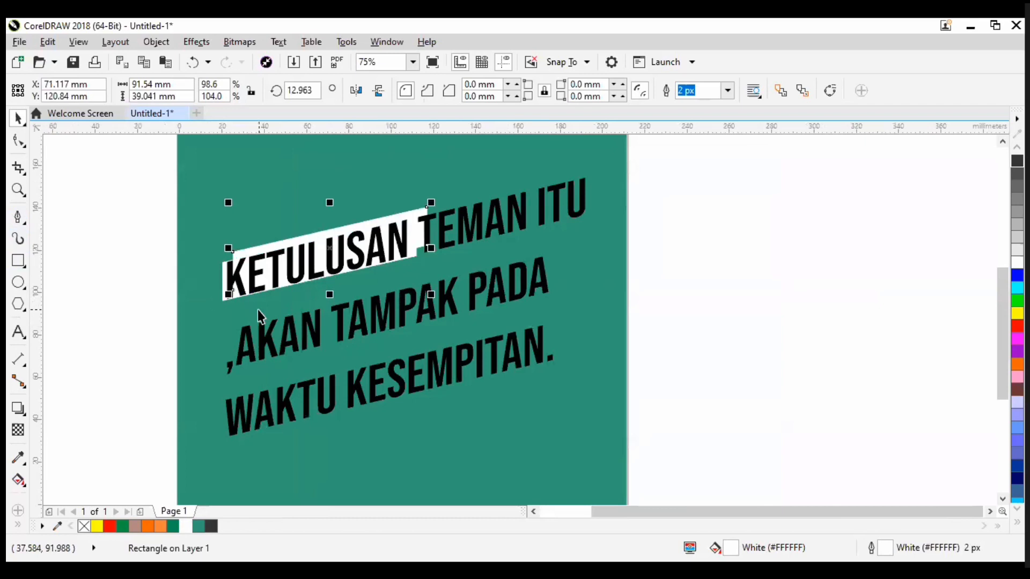
drag(331, 257, 322, 400)
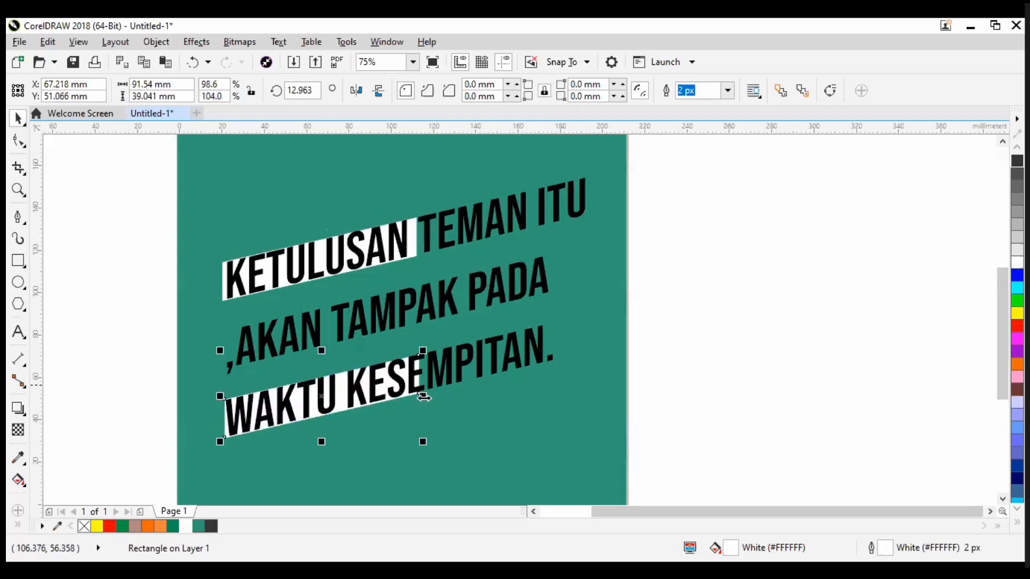
drag(423, 395, 553, 364)
click(384, 398)
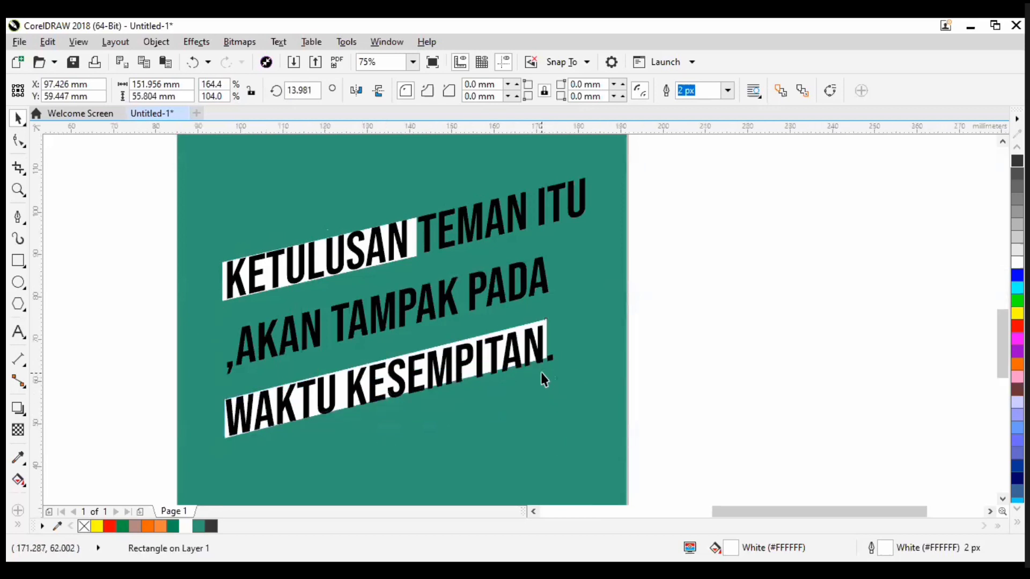
Step: Refine the skew of the rectangle behind WAKTU KESEMPITAN to about 13.3° to match the text slope
scroll(542, 375, up, 1)
click(382, 368)
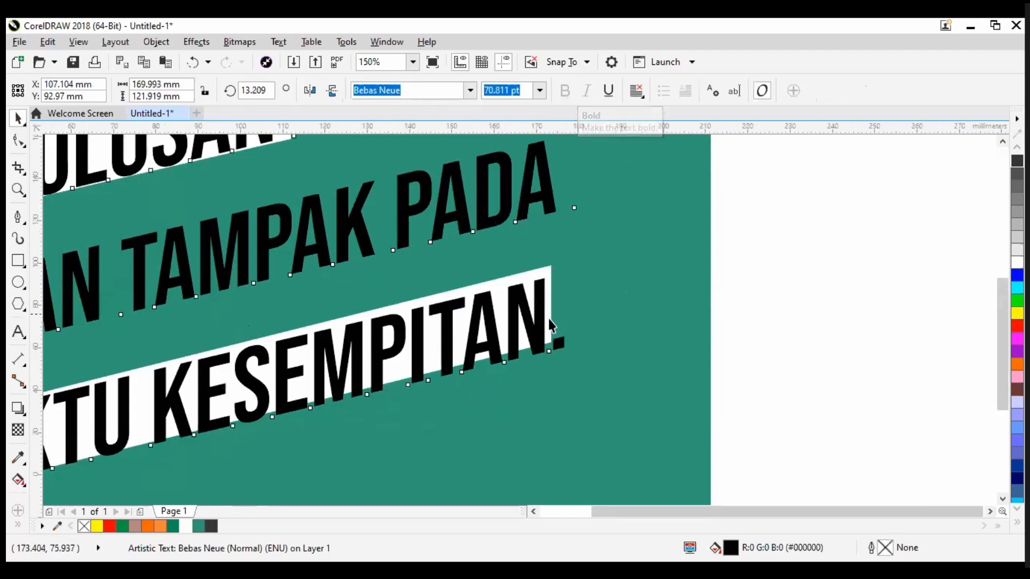
scroll(548, 319, down, 1)
click(672, 326)
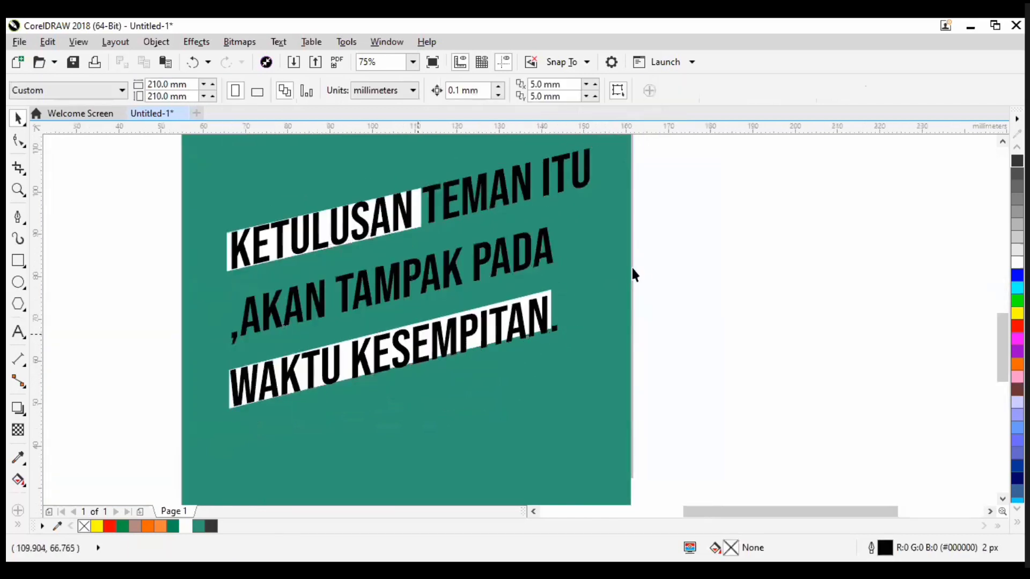
scroll(761, 341, up, 1)
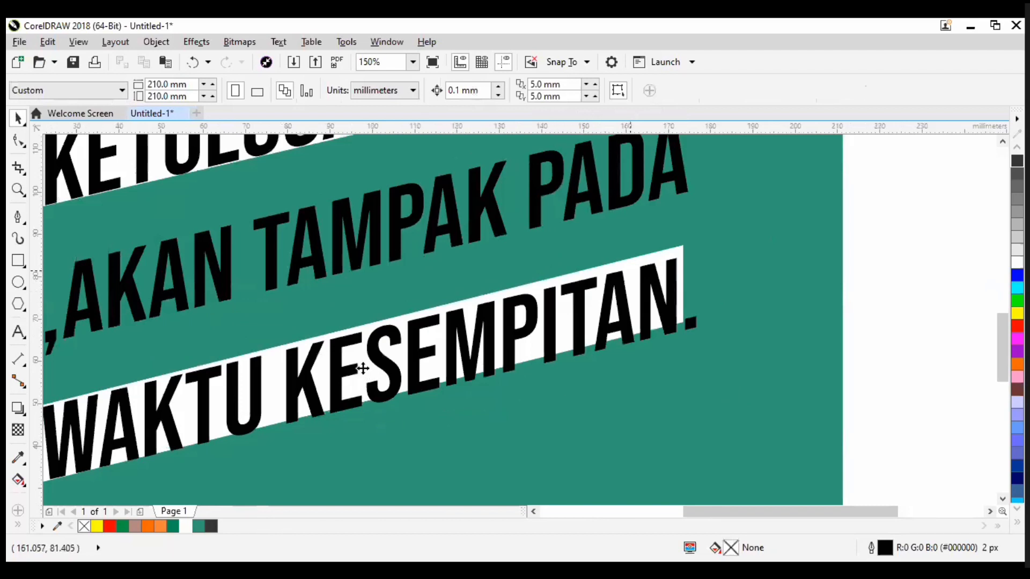
click(685, 362)
drag(686, 369, 685, 367)
scroll(606, 322, down, 2)
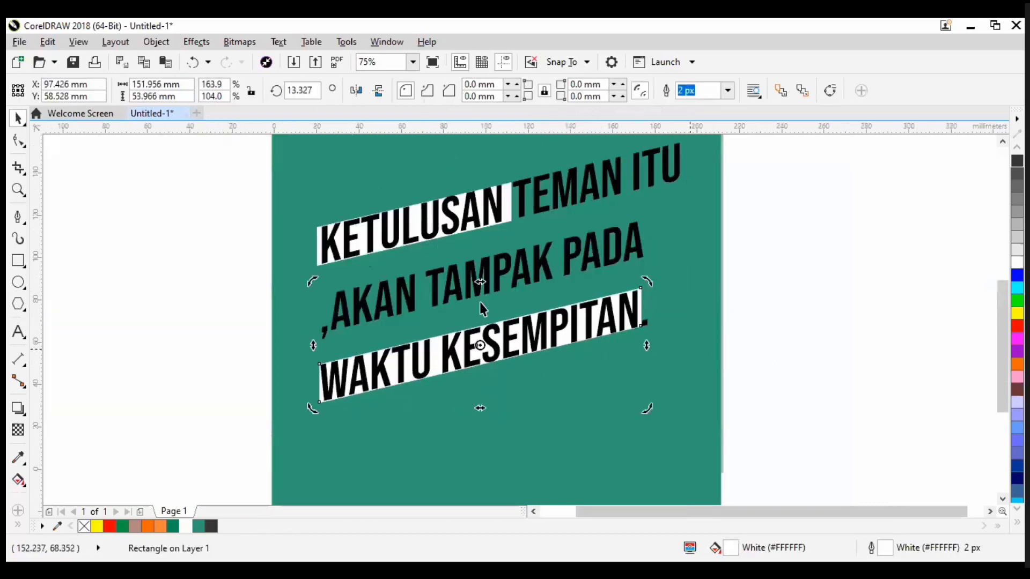
key(Escape)
Step: Examine the highlighted quote in relation to the Arabic line and the whole poster layout
scroll(480, 301, down, 2)
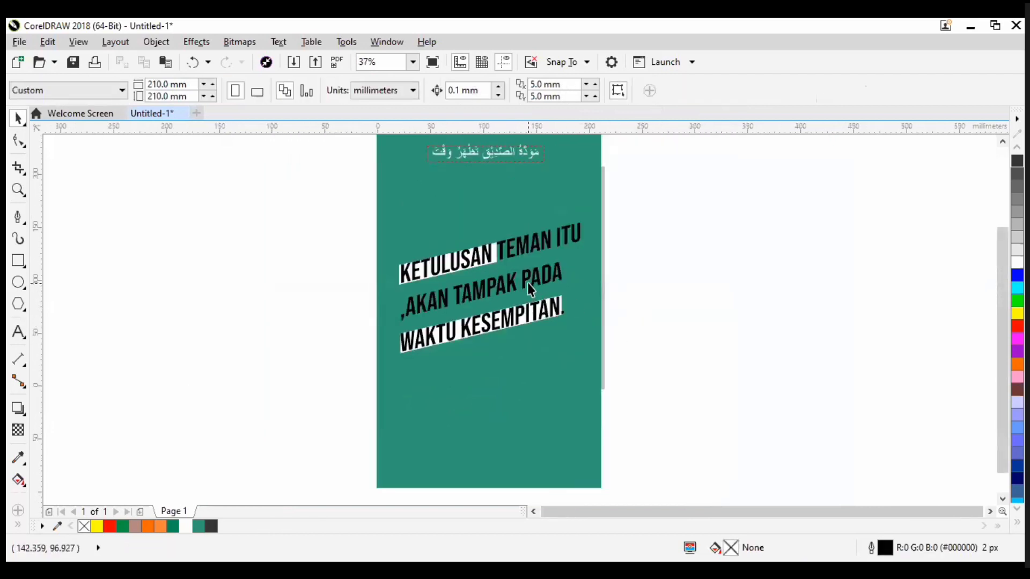
scroll(461, 252, up, 1)
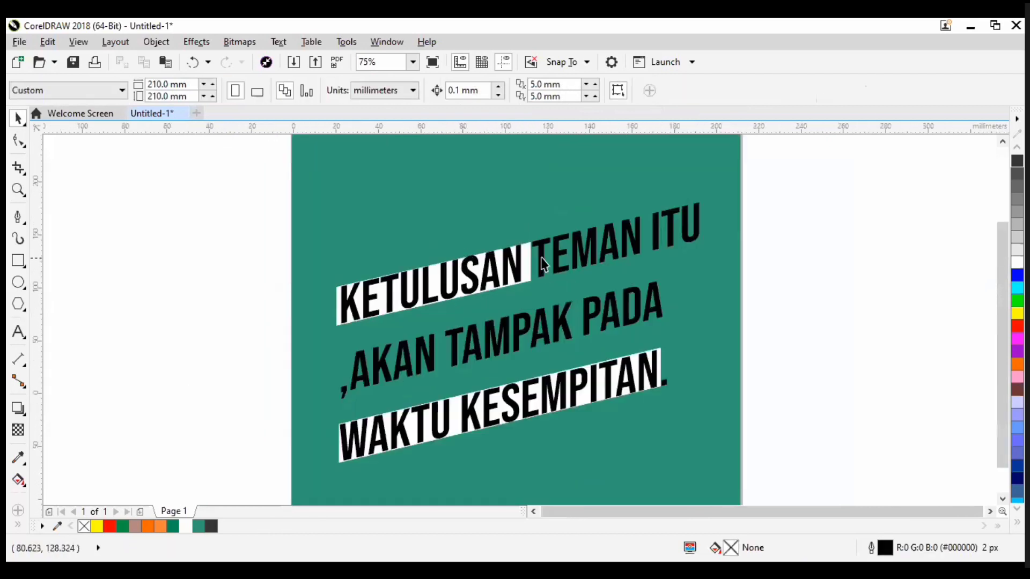
scroll(467, 268, down, 1)
scroll(486, 255, up, 1)
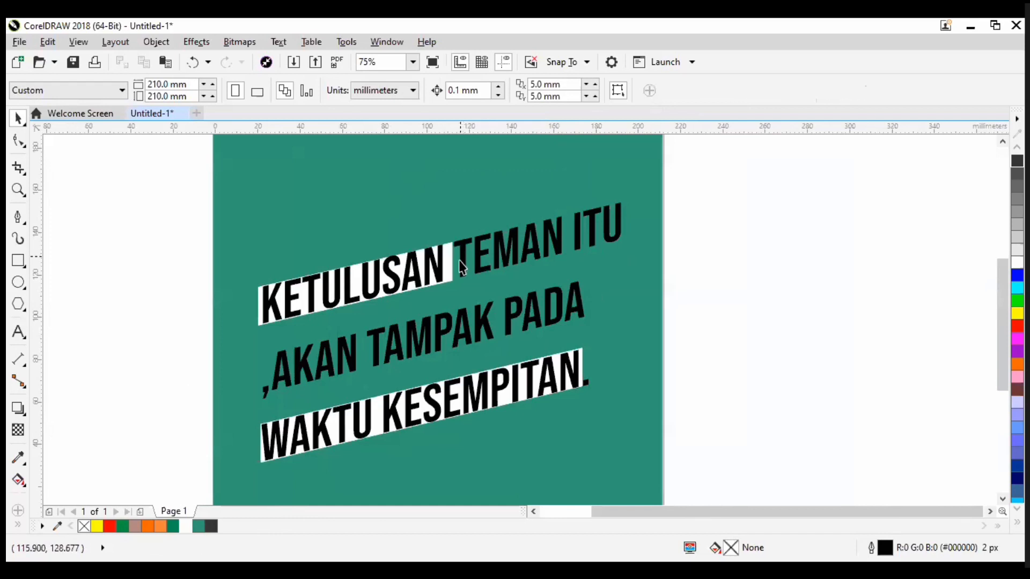
scroll(459, 357, down, 1)
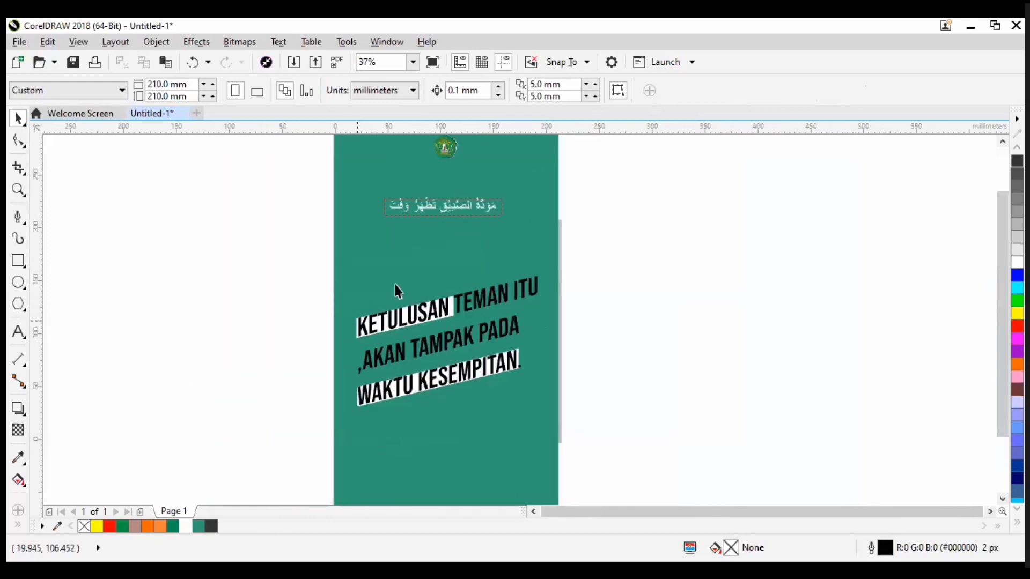
click(430, 207)
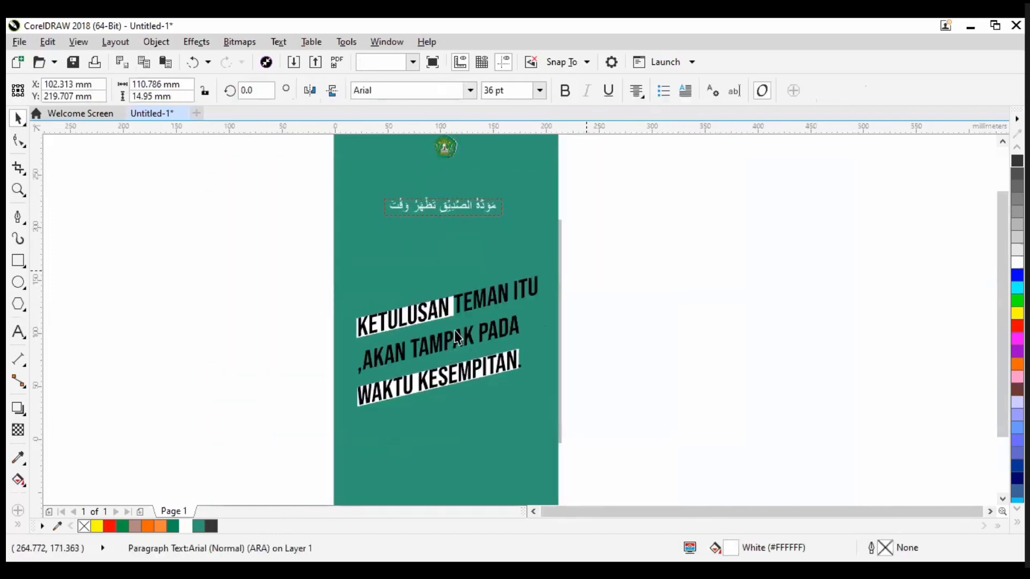
key(Escape)
scroll(437, 359, up, 1)
scroll(434, 413, down, 1)
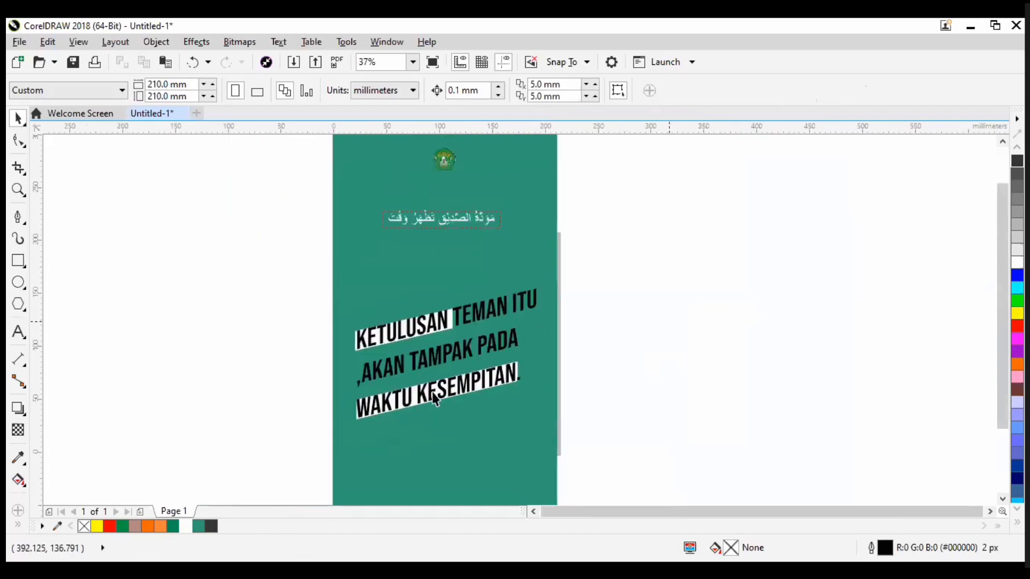
click(482, 389)
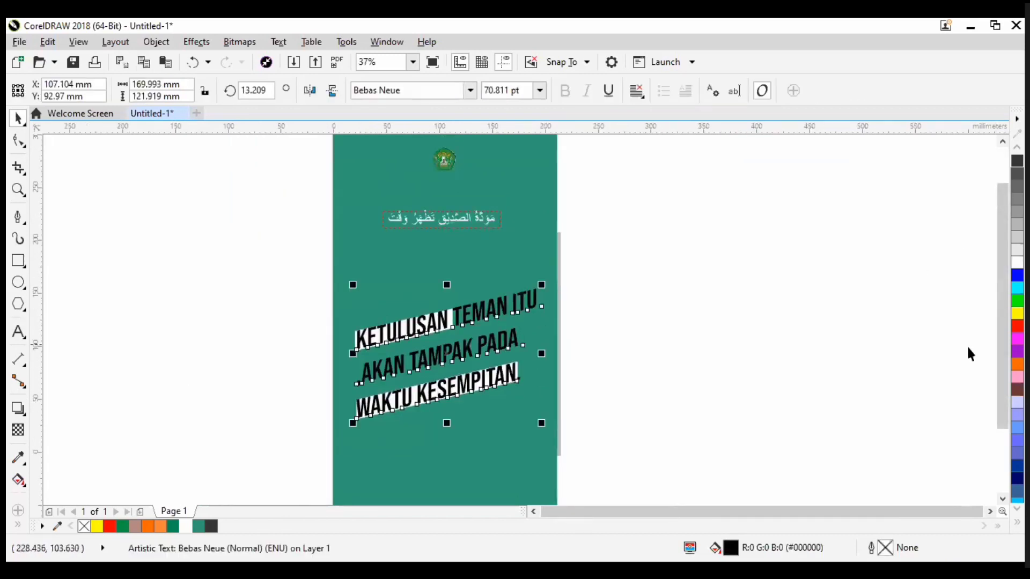
click(597, 362)
scroll(413, 298, down, 1)
scroll(413, 298, up, 1)
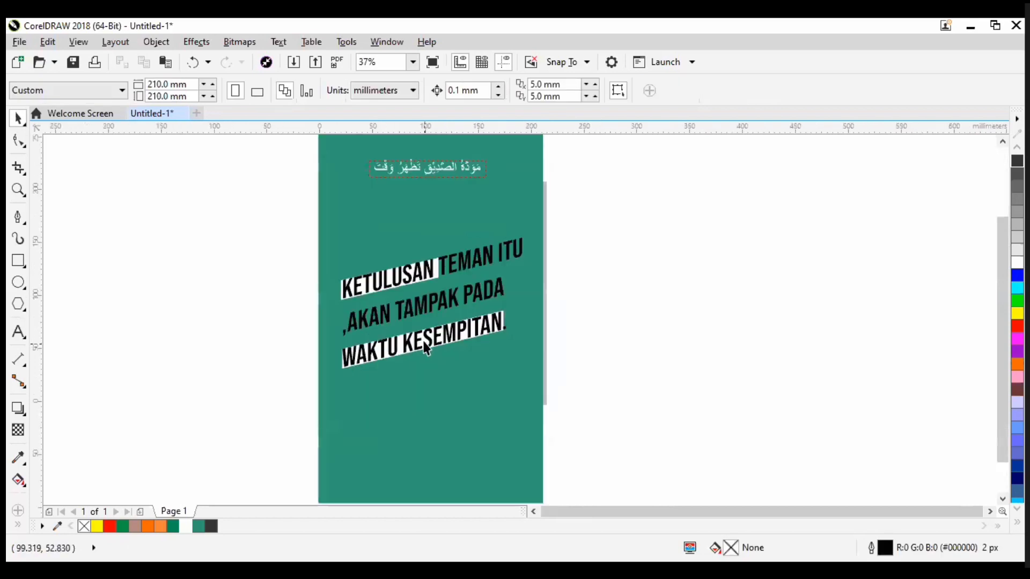
scroll(425, 351, up, 1)
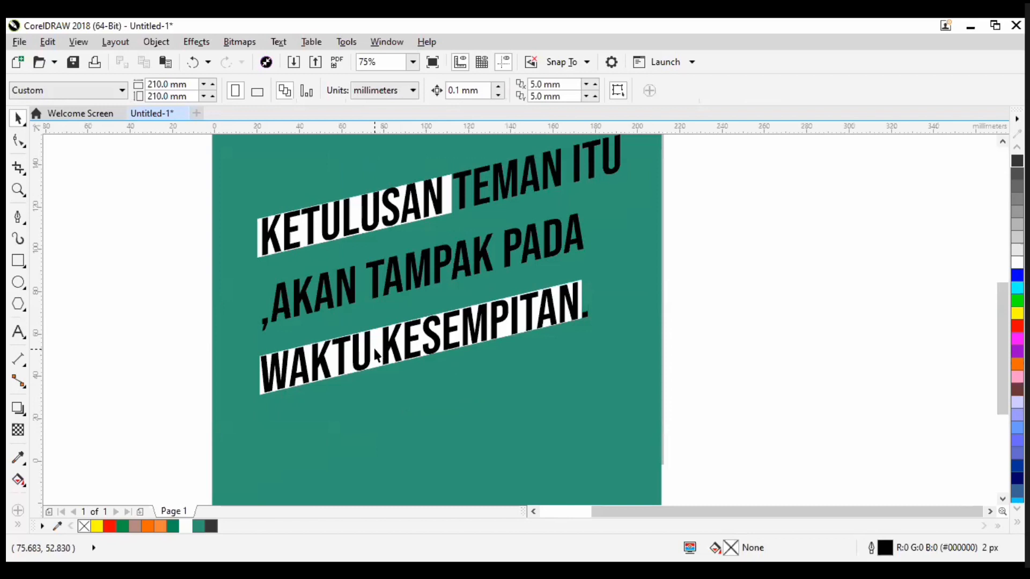
Step: Insert a line break before TEMAN ITU so that KETULUSAN stands on its own line of the quote
scroll(413, 227, down, 1)
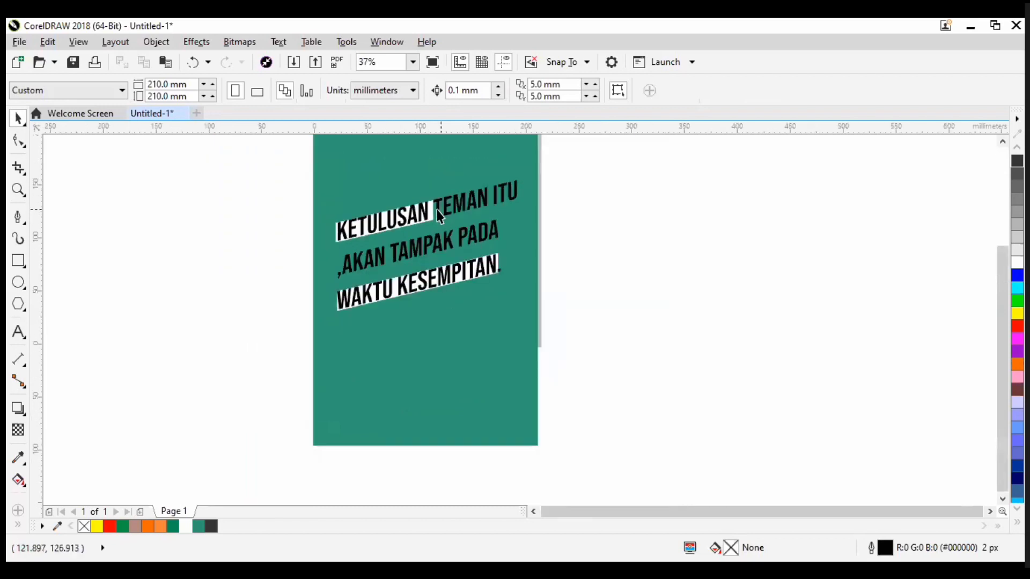
double_click(439, 216)
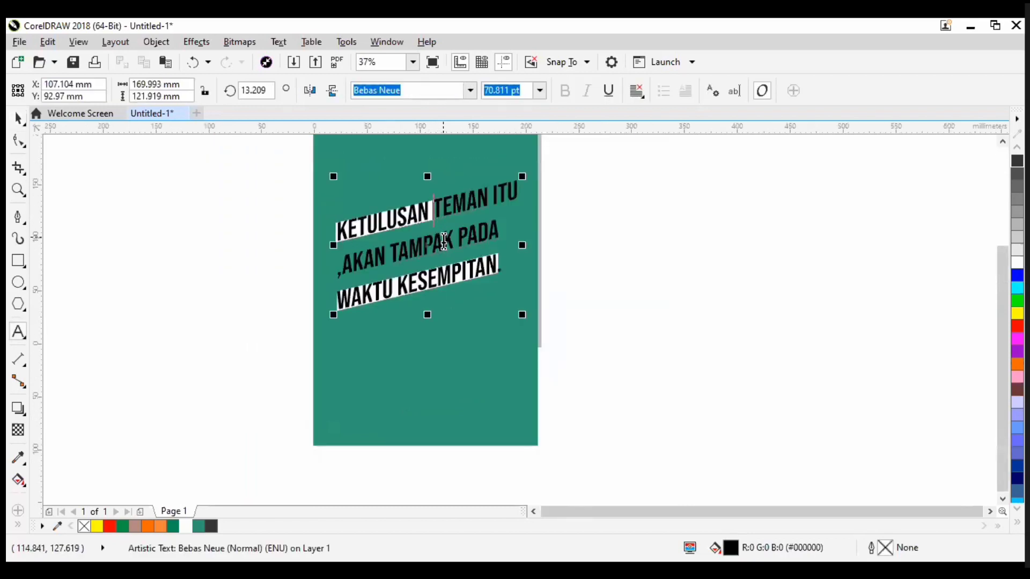
key(Return)
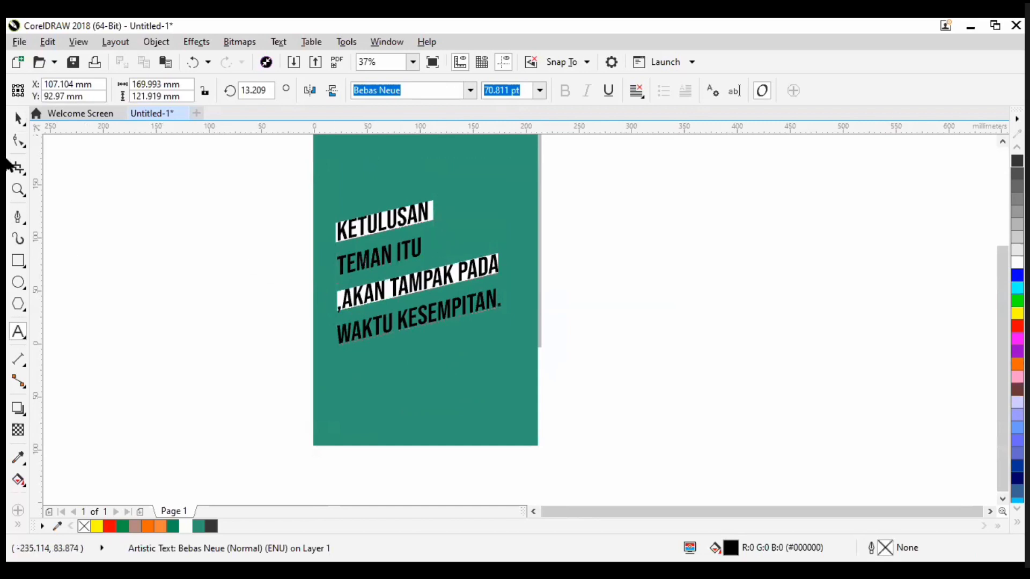
click(19, 118)
click(596, 227)
scroll(404, 227, up, 2)
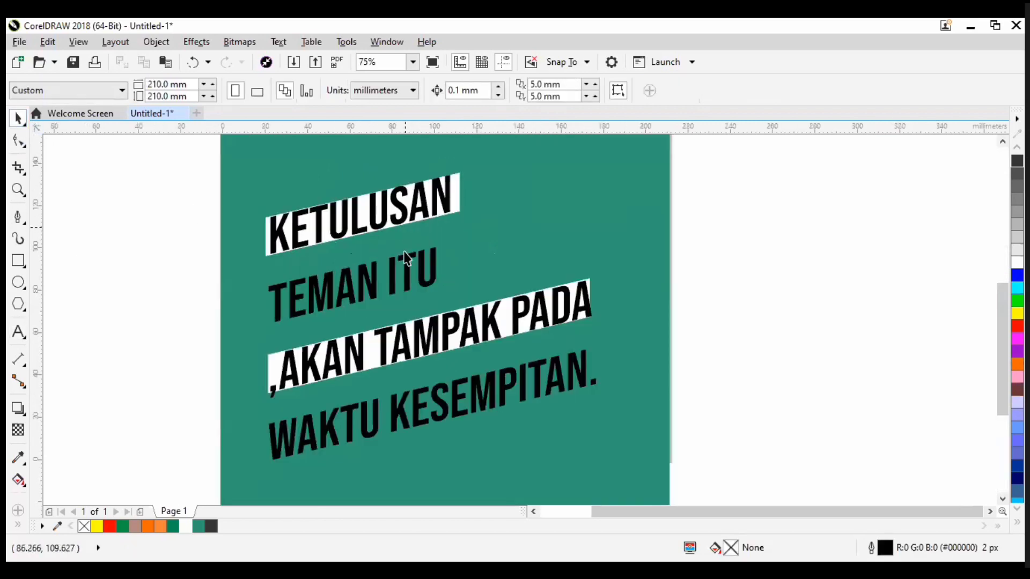
scroll(365, 228, down, 2)
scroll(365, 228, up, 2)
scroll(393, 276, down, 1)
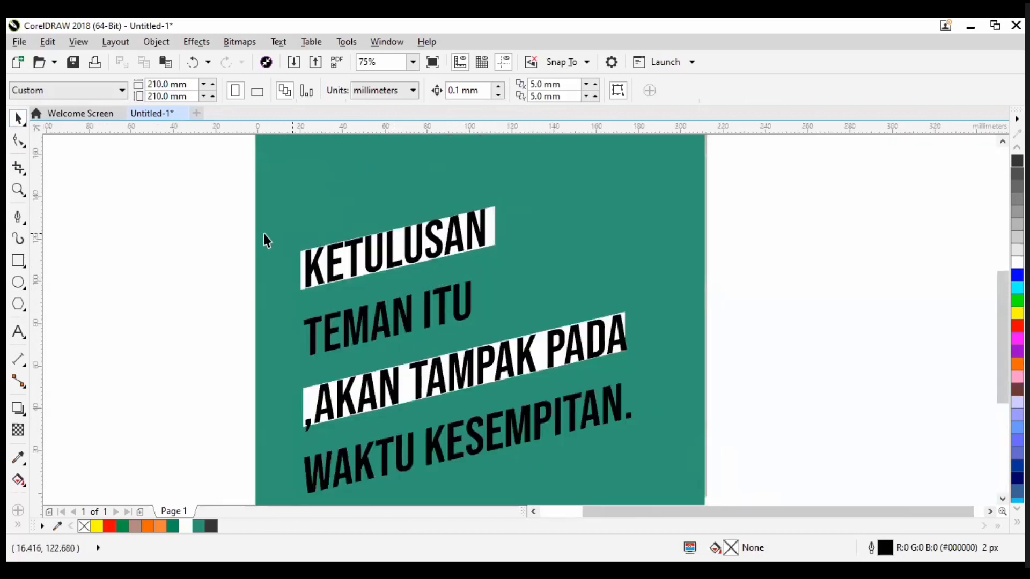
scroll(263, 236, down, 1)
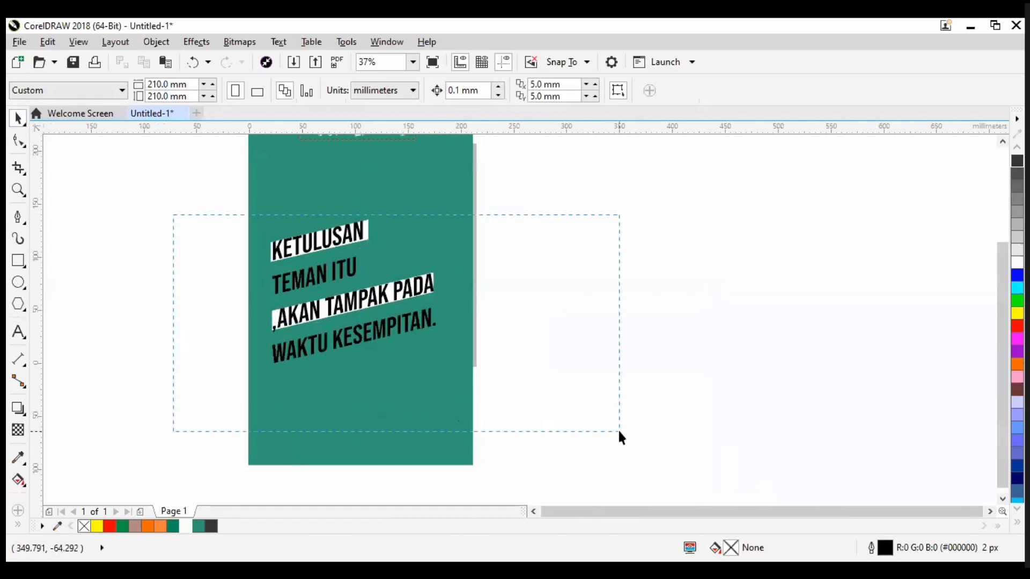
drag(619, 432, 620, 432)
click(149, 358)
drag(568, 381, 143, 152)
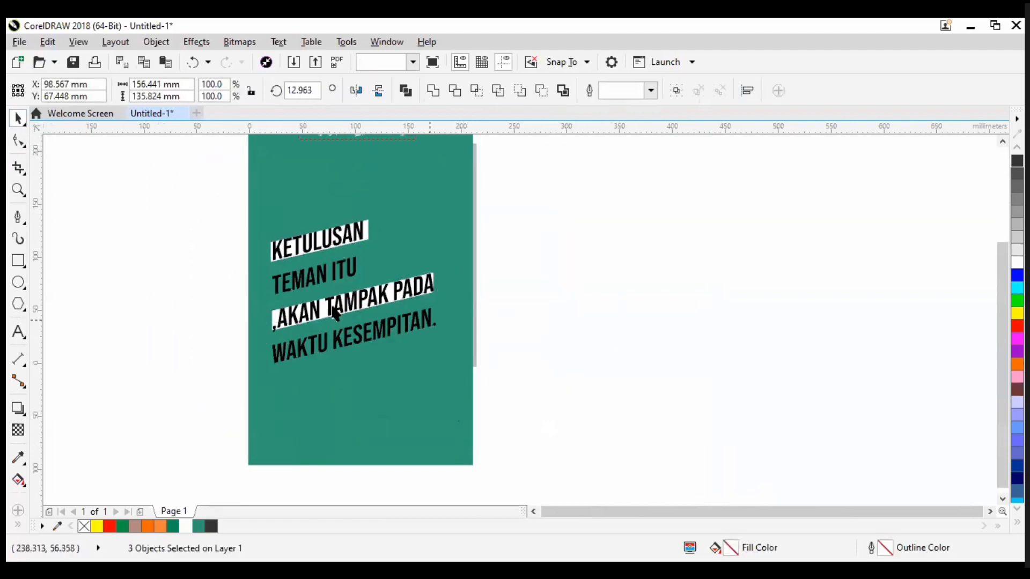
click(246, 257)
scroll(246, 257, up, 1)
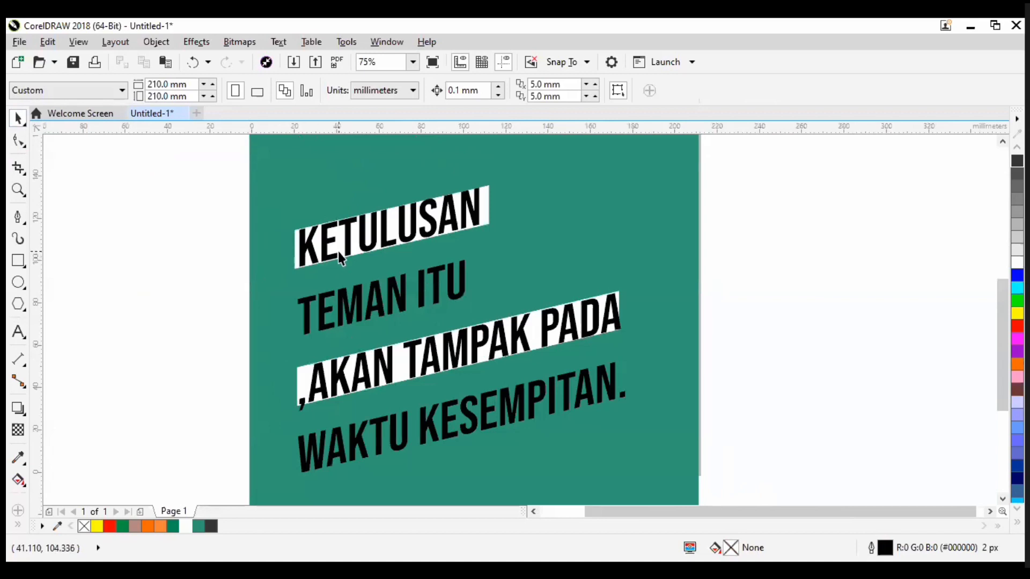
drag(338, 255, 282, 292)
key(Escape)
click(188, 269)
Step: Break the quote text apart into separate line objects and deselect them
click(377, 316)
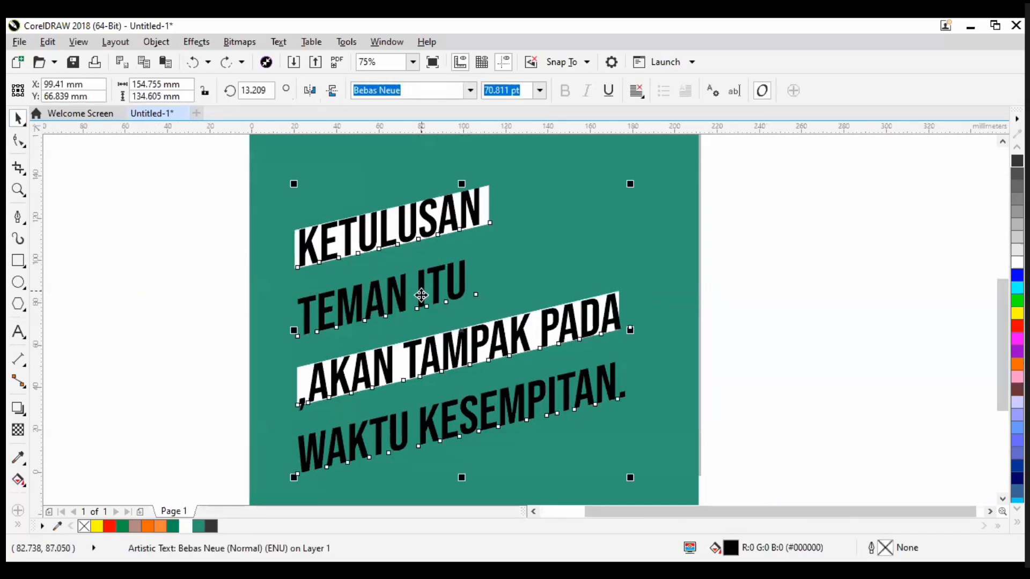
key(ctrl+k)
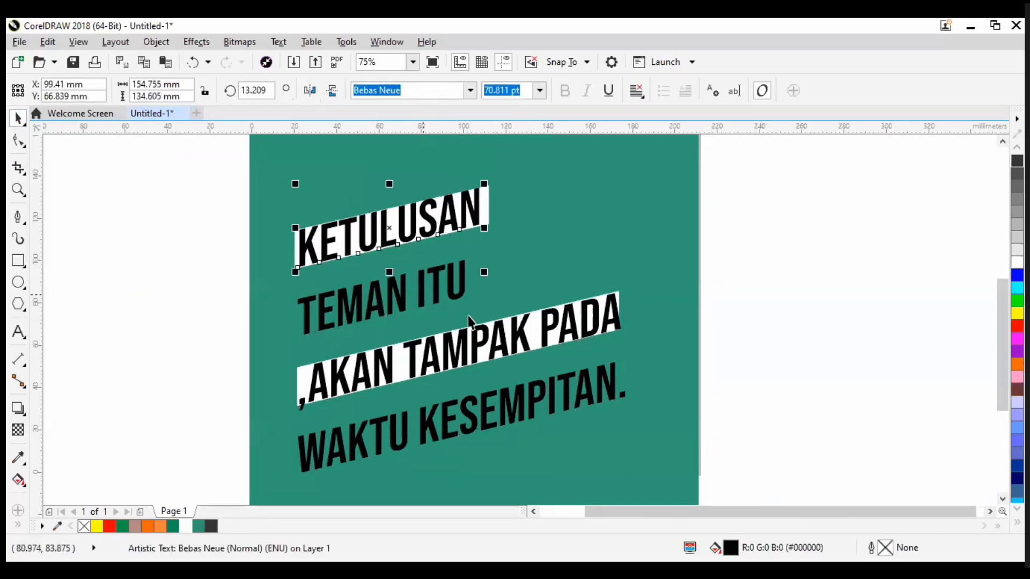
click(179, 281)
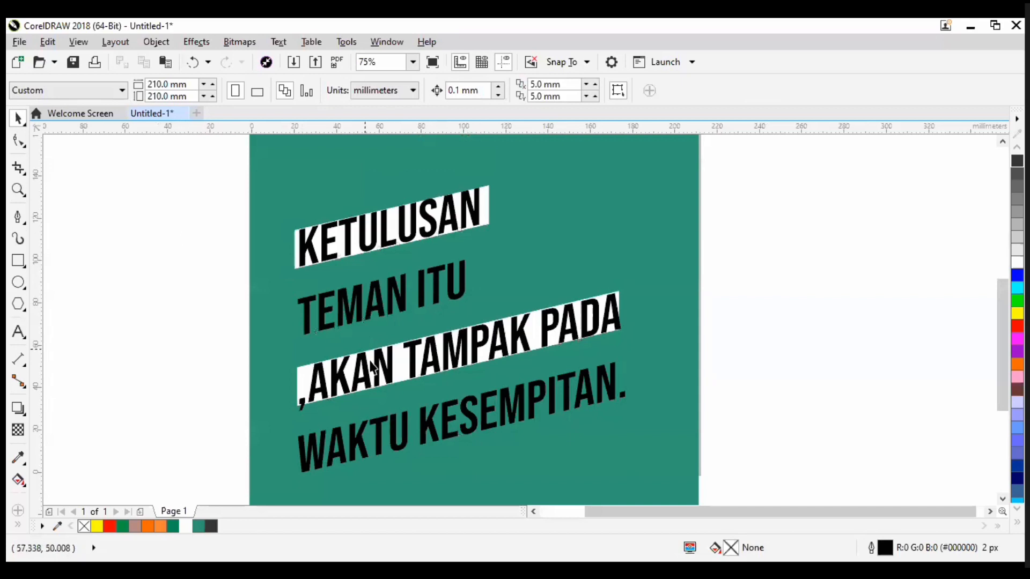
Step: Break the TEMAN ITU line apart into two separate word objects
click(349, 310)
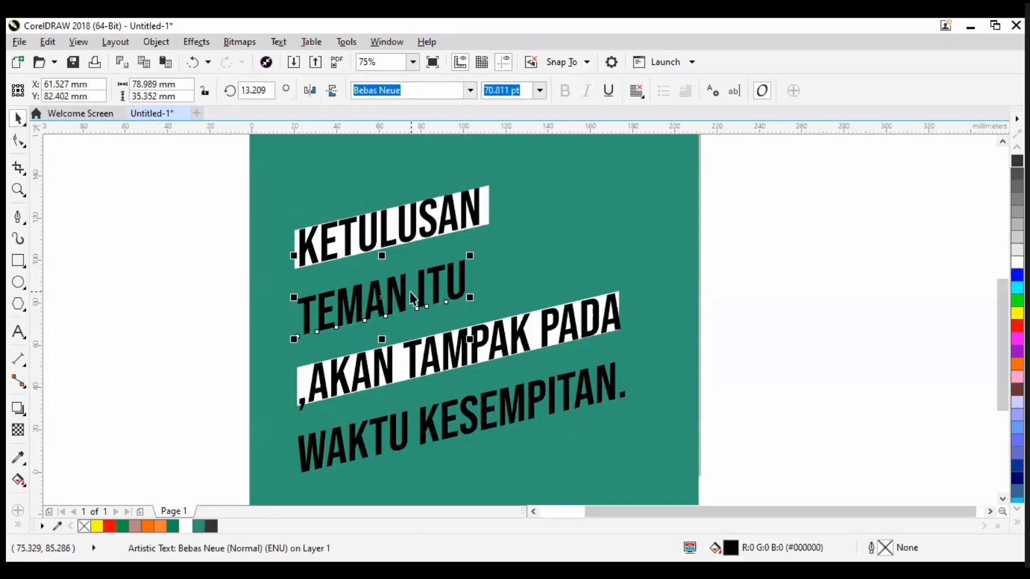
click(416, 303)
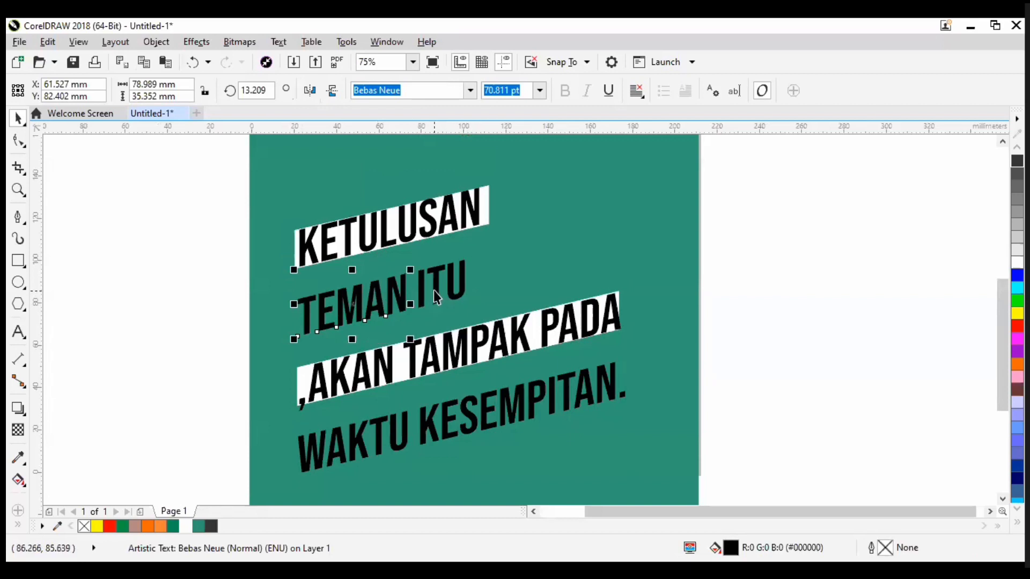
shift+click(440, 298)
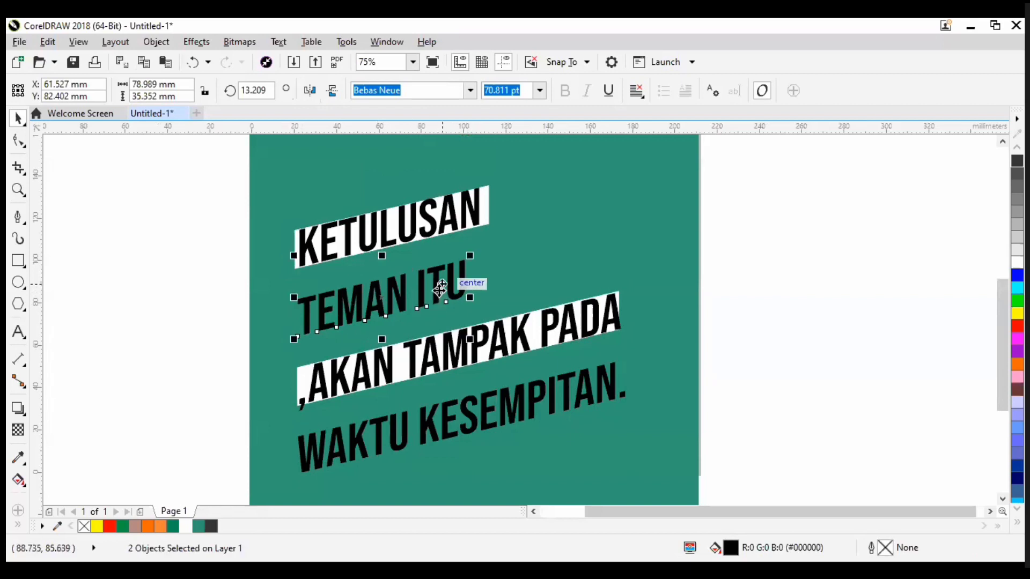
click(153, 255)
Step: Group the words TEMAN and ITU, try moving the group closer under KETULUSAN, and undo the move
click(348, 300)
scroll(406, 292, up, 5)
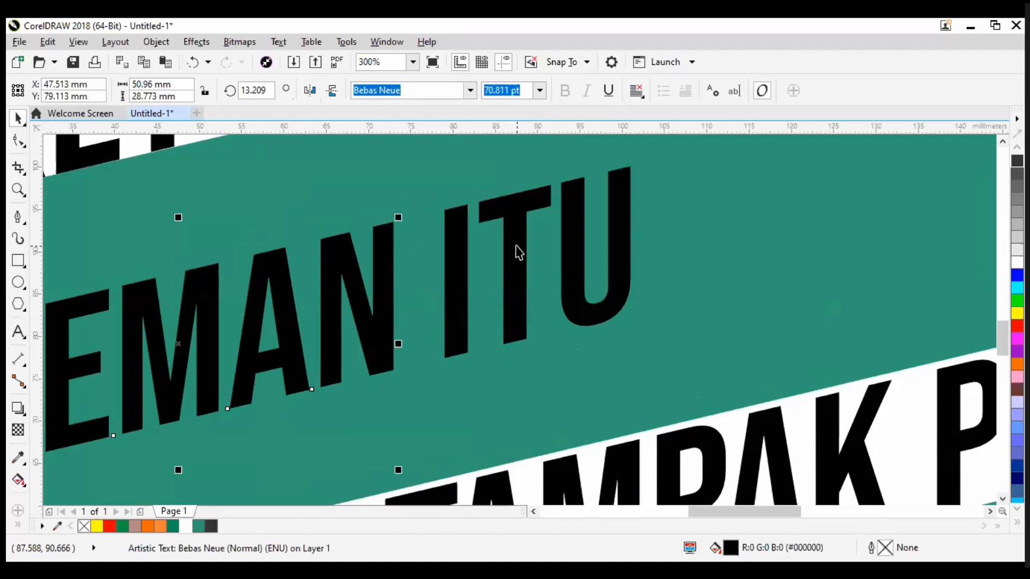
shift+click(511, 240)
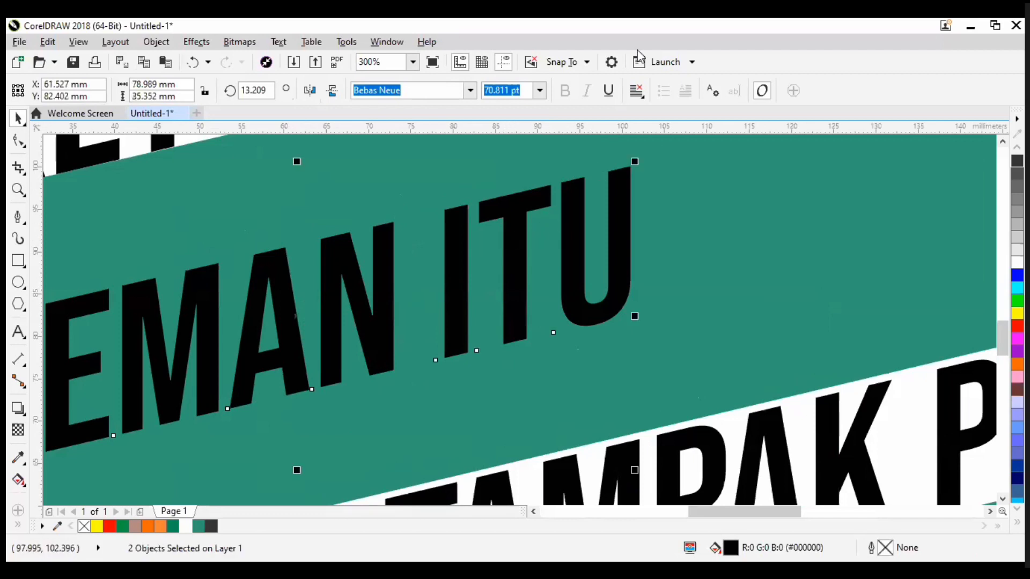
key(ctrl+g)
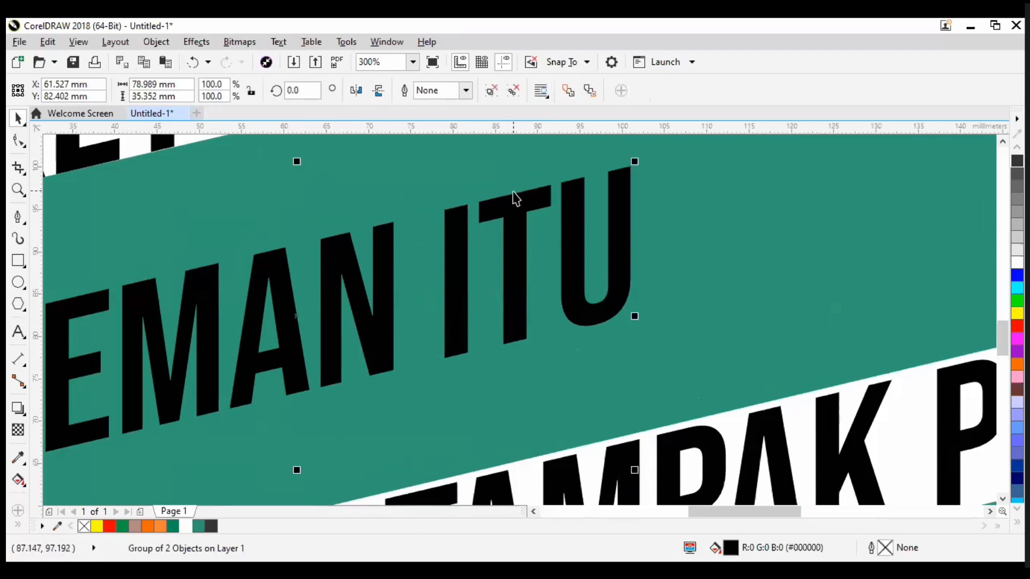
scroll(378, 308, down, 5)
drag(348, 308, 397, 293)
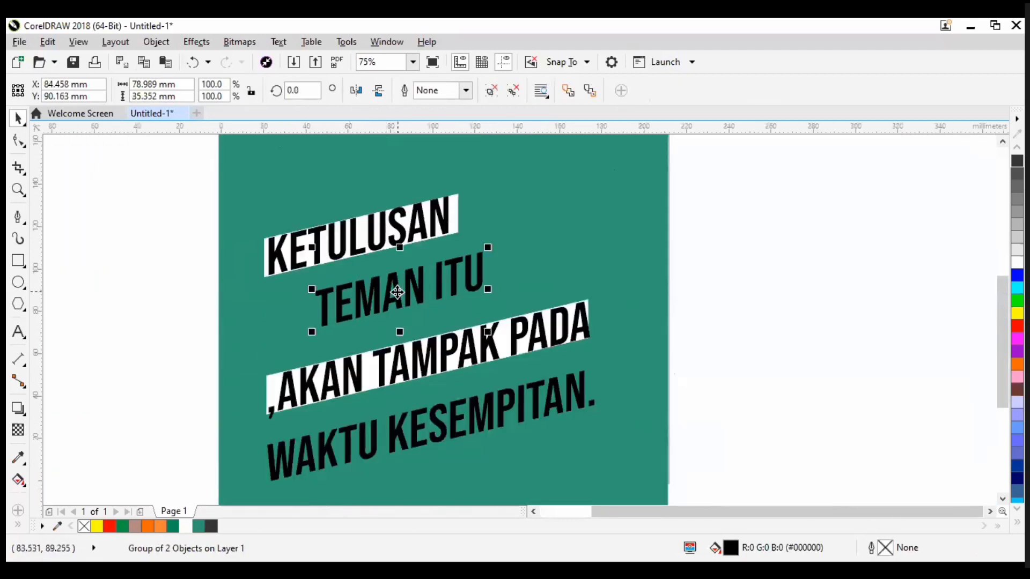
key(ctrl+z)
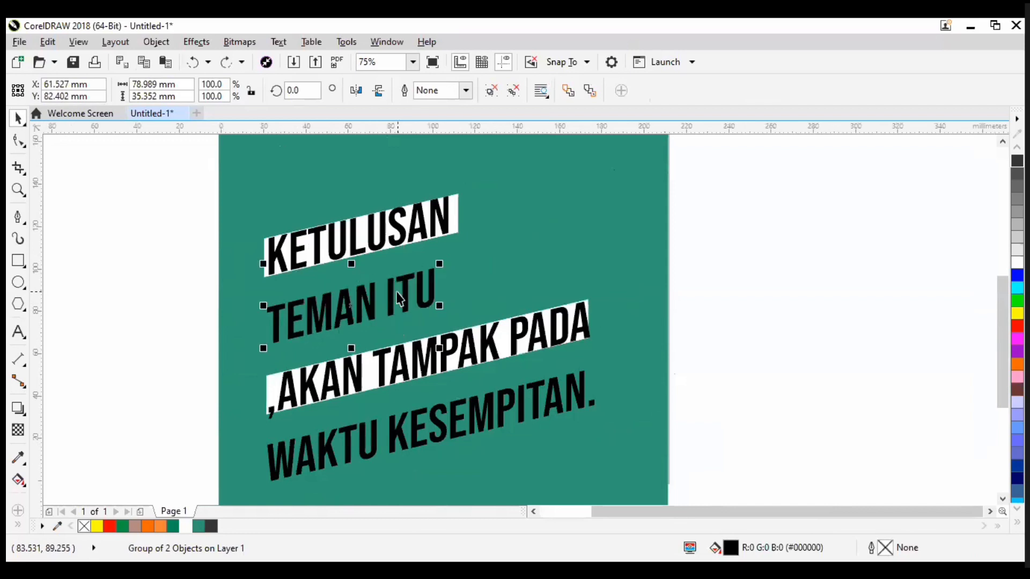
Step: Ungroup the words TEMAN and ITU and deselect them
click(185, 334)
click(311, 324)
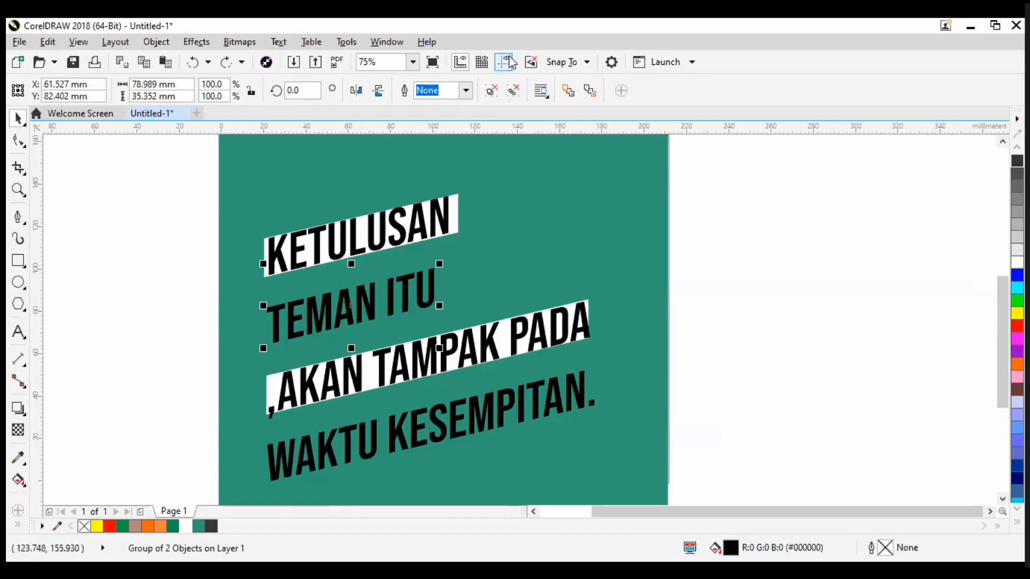
click(491, 91)
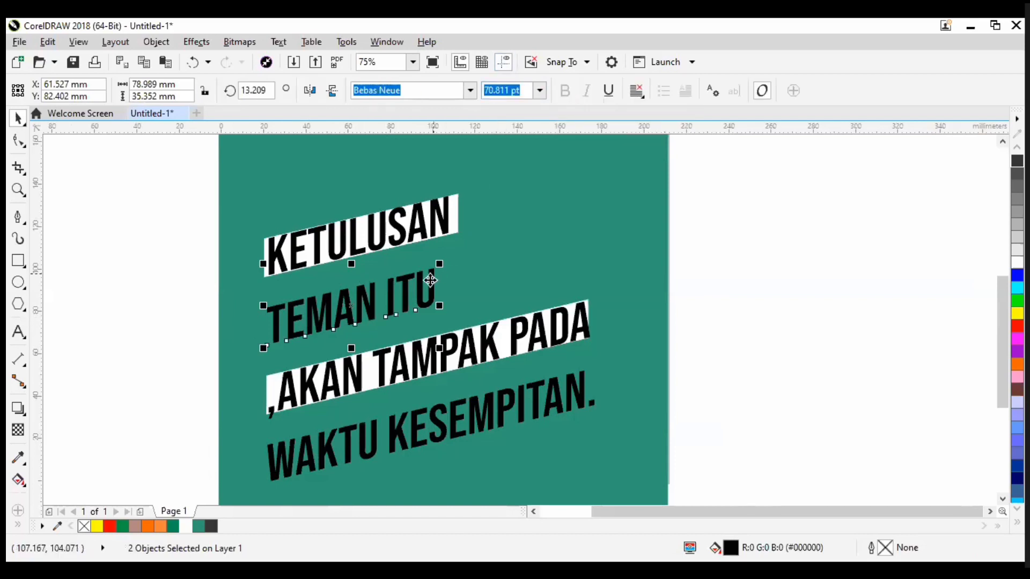
click(172, 292)
Step: Move the word ITU away from TEMAN into the empty area to the right of KETULUSAN
drag(408, 301, 556, 252)
scroll(468, 277, down, 2)
scroll(308, 229, up, 2)
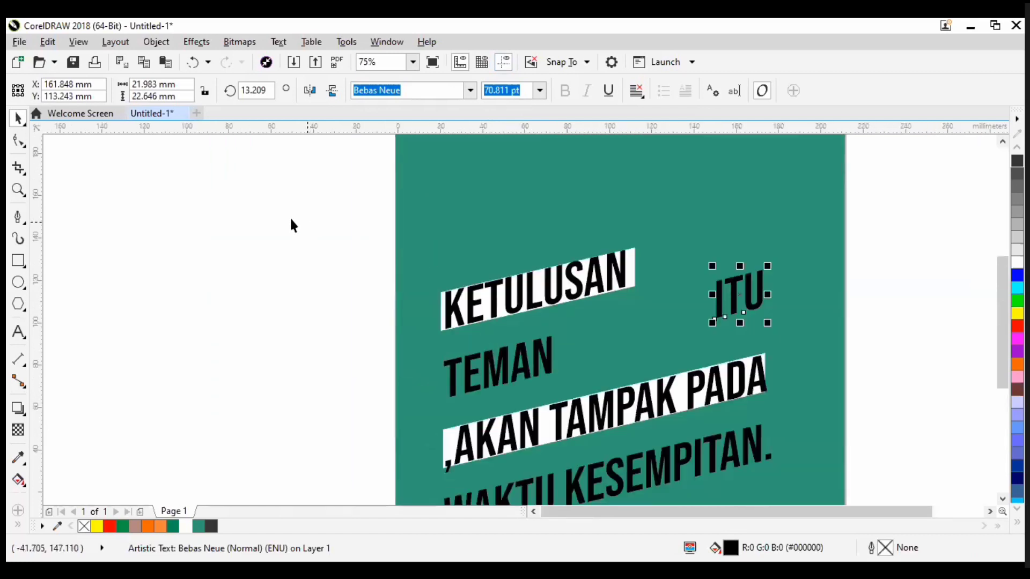
Step: Move KETULUSAN with its white rectangle up below the Arabic line and enlarge both to about 125 mm wide
drag(271, 209, 674, 340)
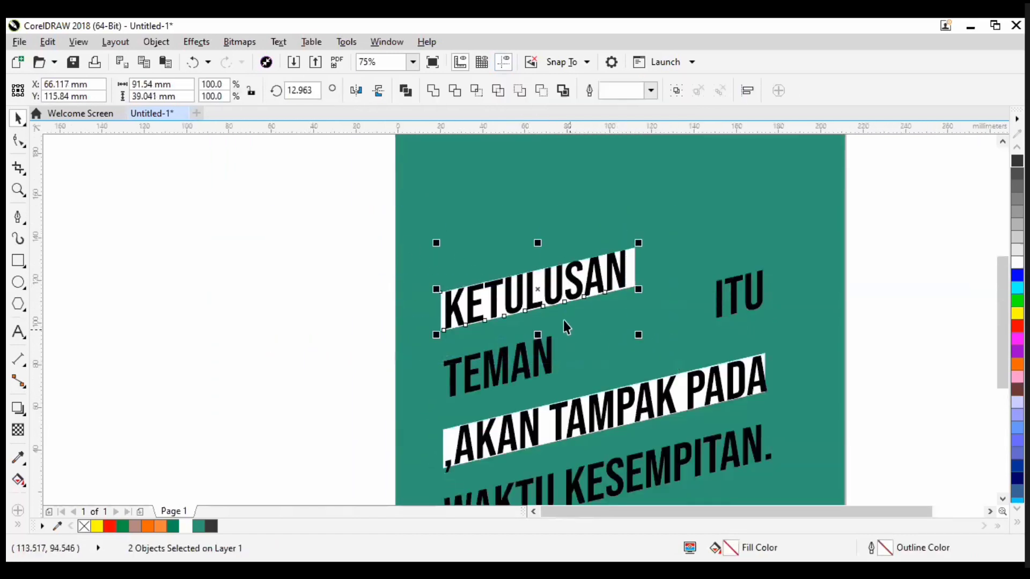
drag(544, 274, 574, 194)
scroll(485, 282, down, 1)
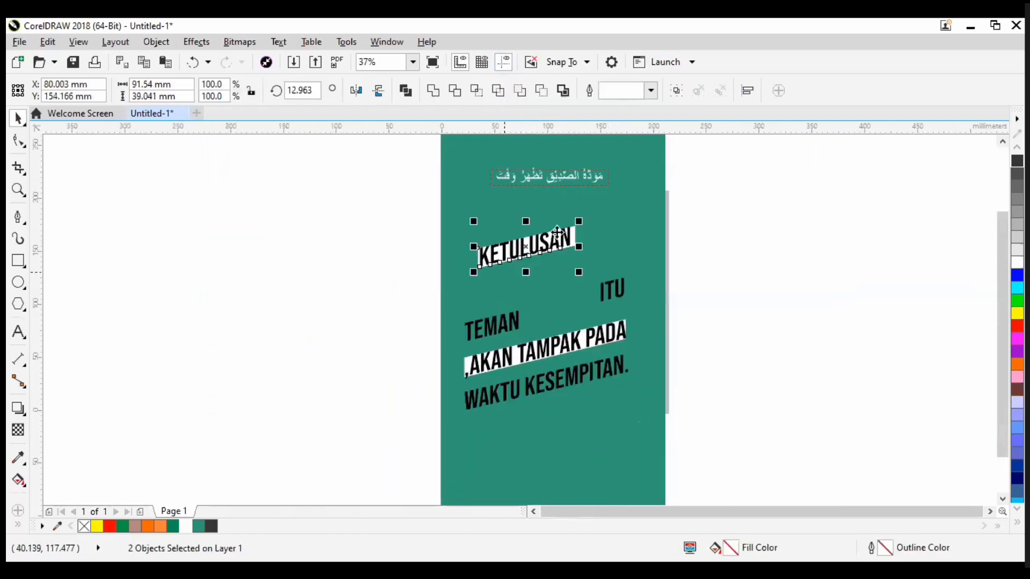
drag(579, 273, 618, 292)
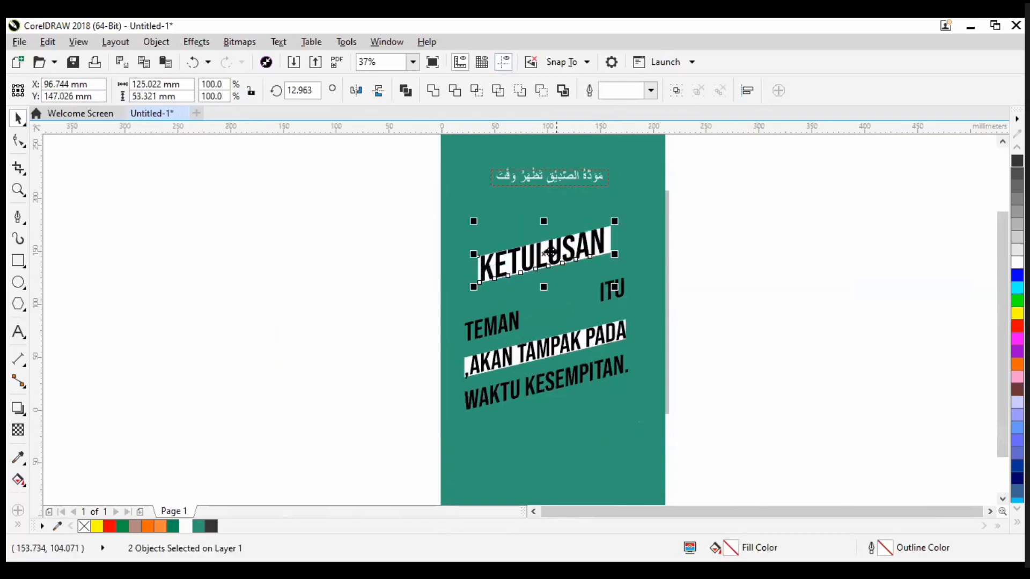
mouse_move(563, 251)
mouse_down()
mouse_move(574, 237)
mouse_move(553, 241)
mouse_up()
click(638, 291)
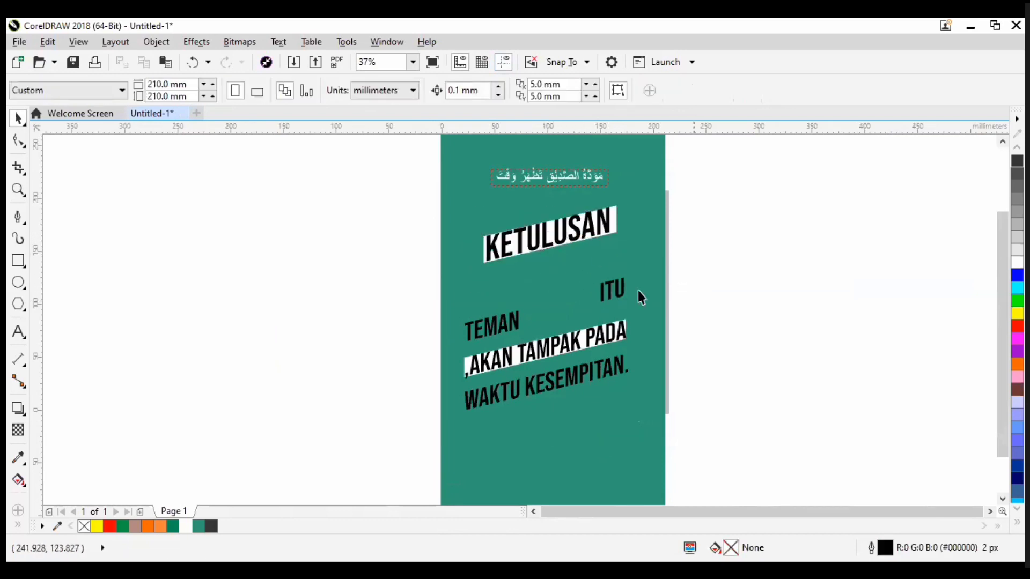
Step: Place TEMAN directly under the start of KETULUSAN and fit ITU beside it, enlarged to about 213 pt
drag(512, 322, 530, 269)
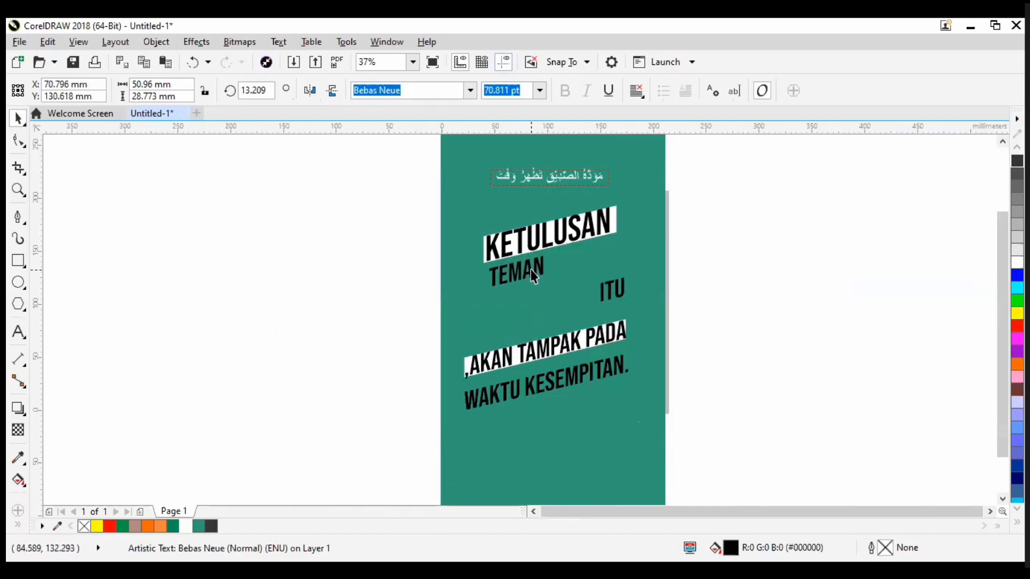
click(603, 294)
click(601, 299)
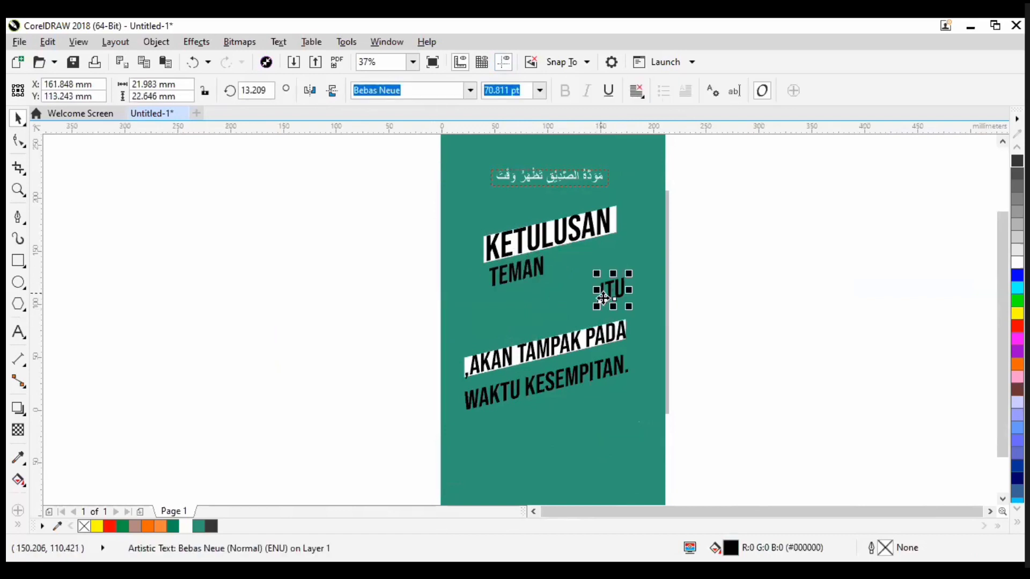
drag(597, 305, 585, 271)
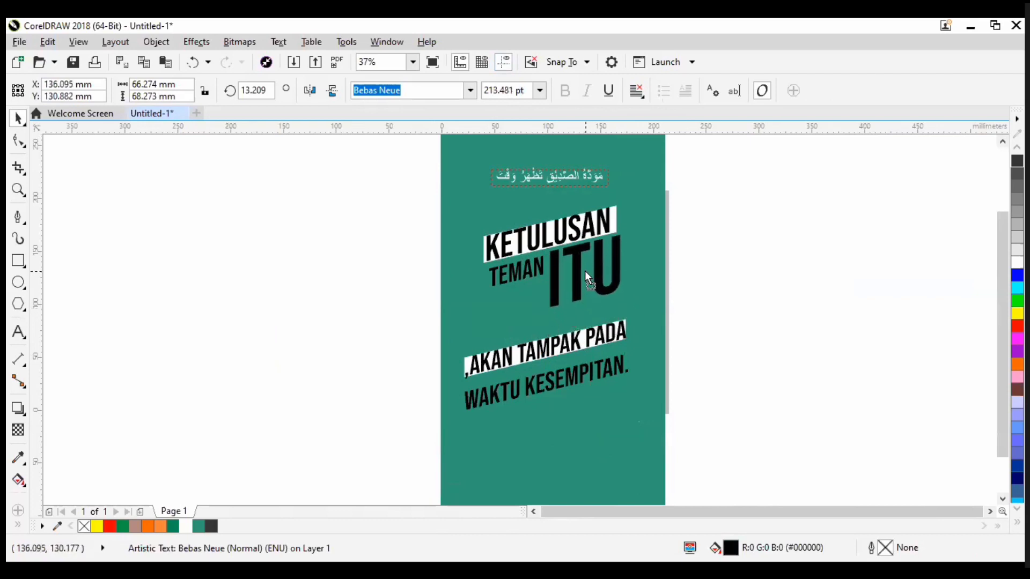
click(710, 253)
scroll(518, 346, up, 2)
scroll(453, 345, down, 2)
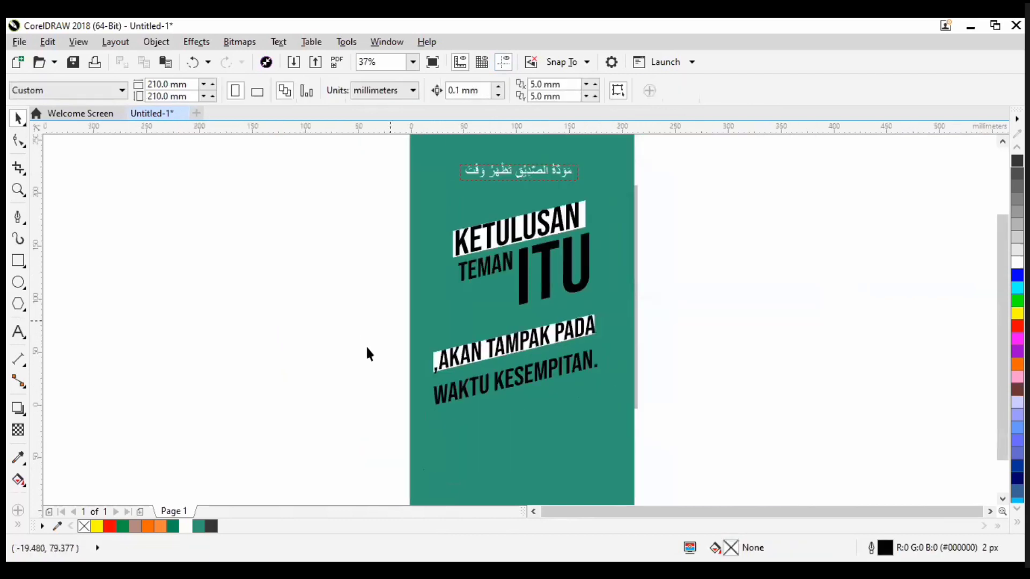
Step: Insert a line break before TAMPAK PADA and move the resulting two-line text up below TEMAN, off the white bar
drag(343, 311, 636, 371)
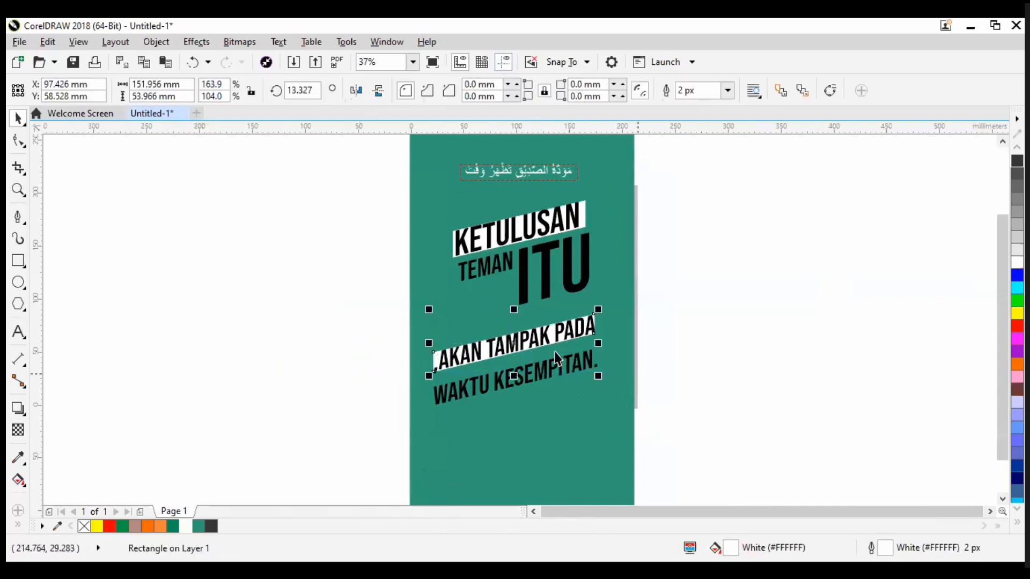
scroll(516, 346, up, 2)
double_click(491, 353)
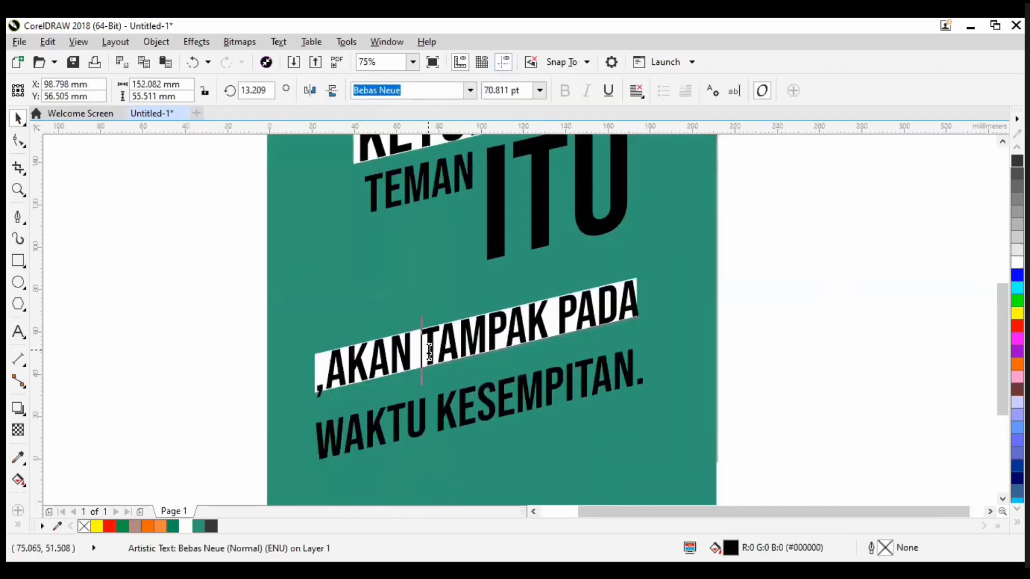
key(Return)
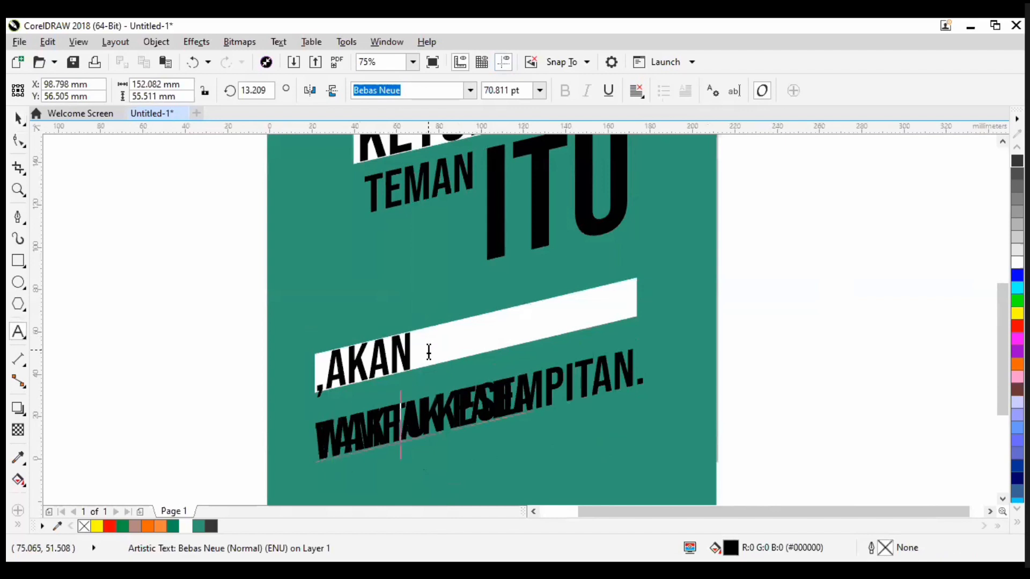
click(18, 118)
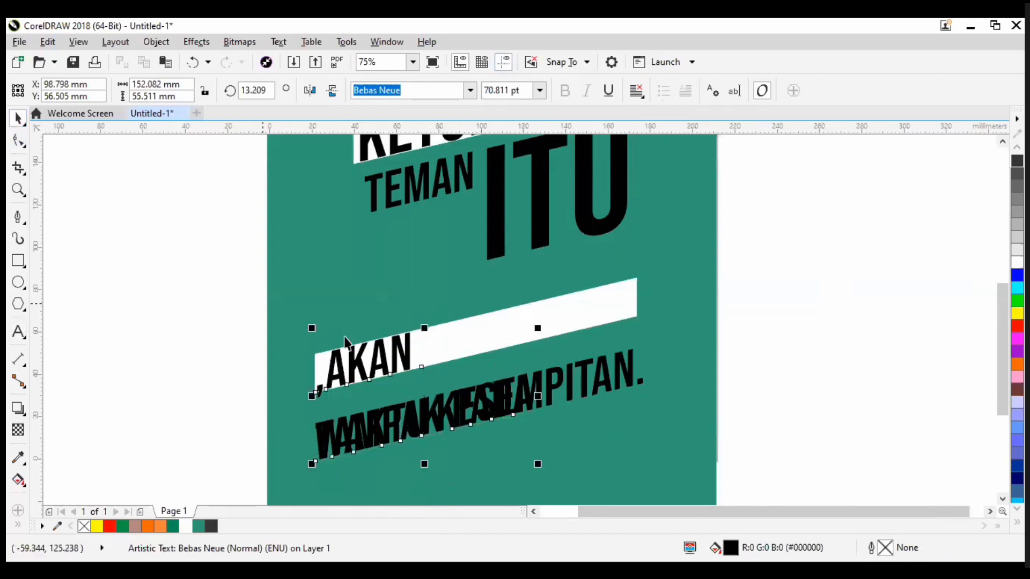
drag(448, 415, 426, 317)
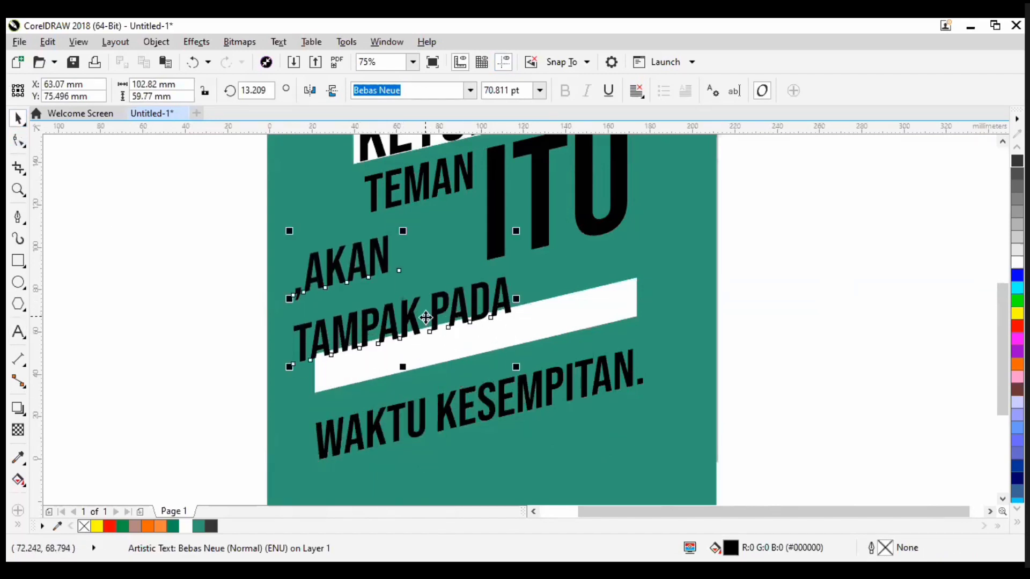
Step: Insert a line break before PADA so the text reads ,AKAN / TAMPAK / PADA on three lines
click(426, 317)
double_click(427, 319)
key(Return)
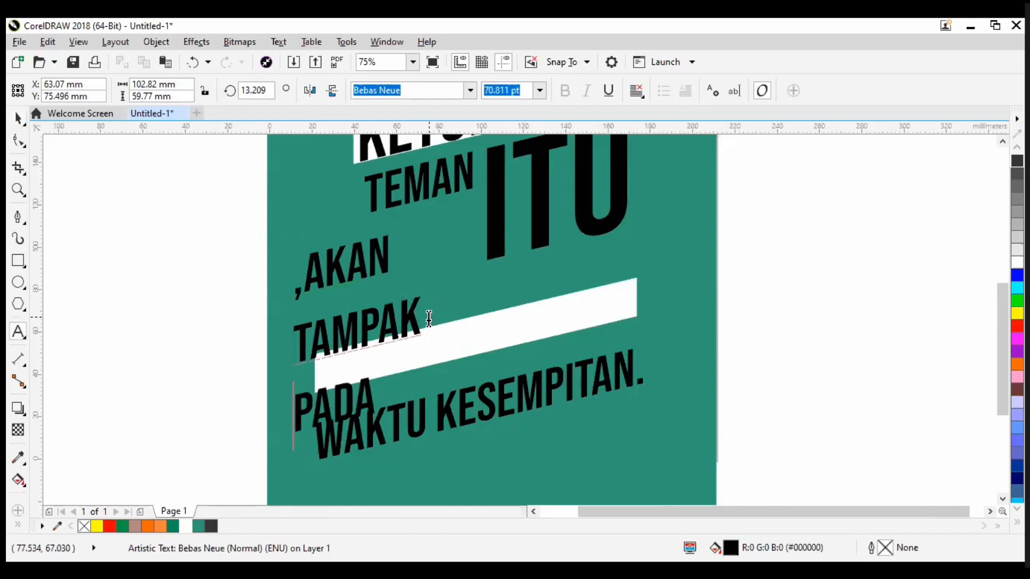
click(19, 117)
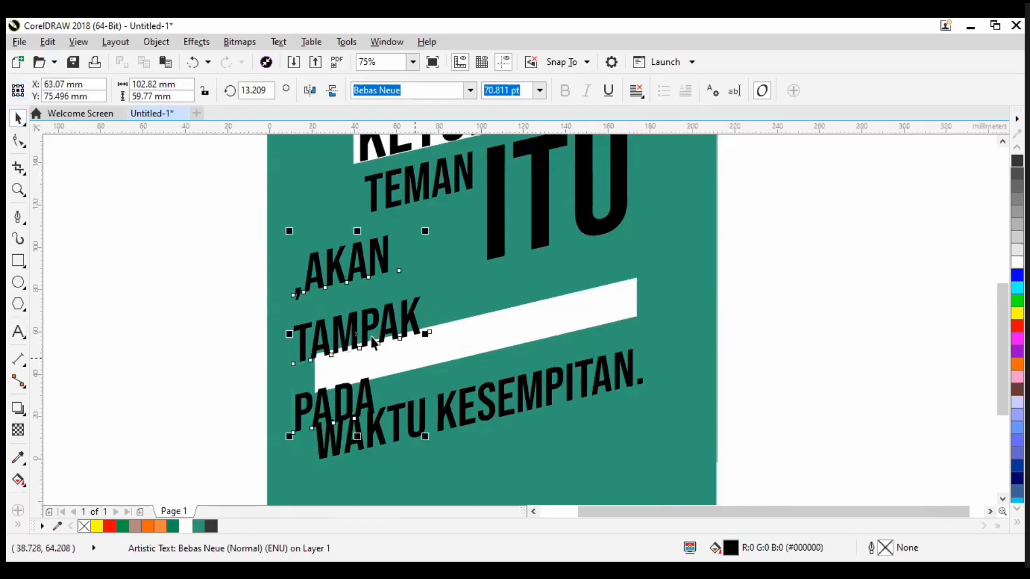
Step: Shrink the three-line ,AKAN TAMPAK PADA text to about 40.6 pt and place it directly under TEMAN
drag(426, 437, 378, 361)
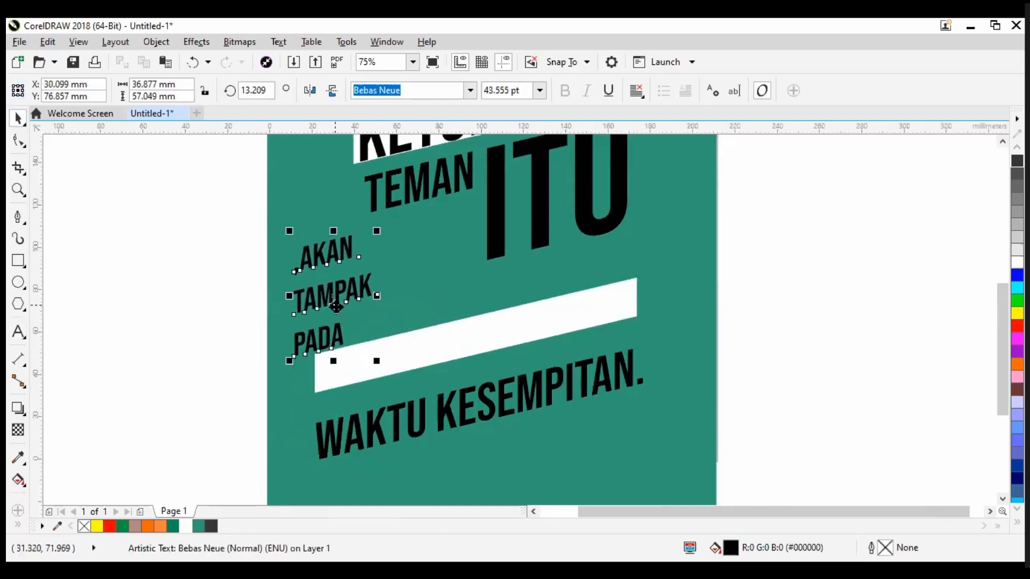
drag(336, 304, 412, 278)
mouse_move(450, 334)
mouse_down()
mouse_move(462, 352)
mouse_move(453, 328)
mouse_up()
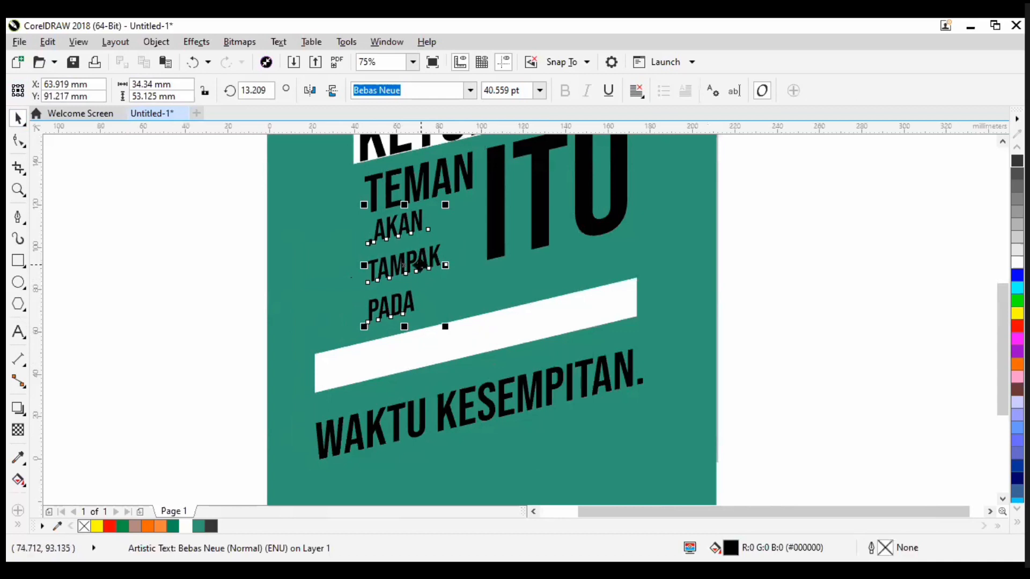
Step: Widen the character spacing of the ,AKAN TAMPAK PADA text until its longest line reaches ITU
click(403, 264)
click(18, 140)
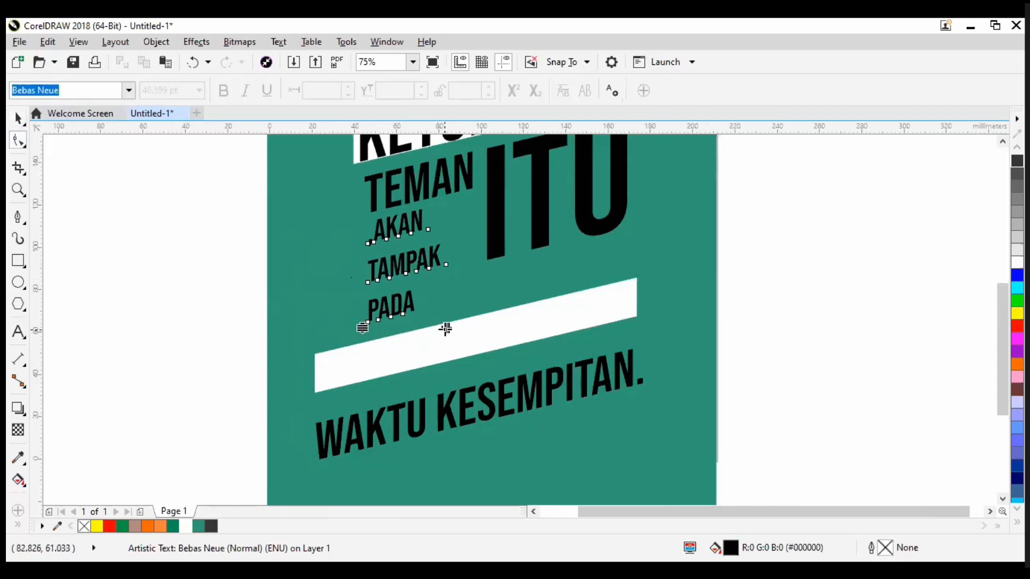
drag(445, 329, 482, 328)
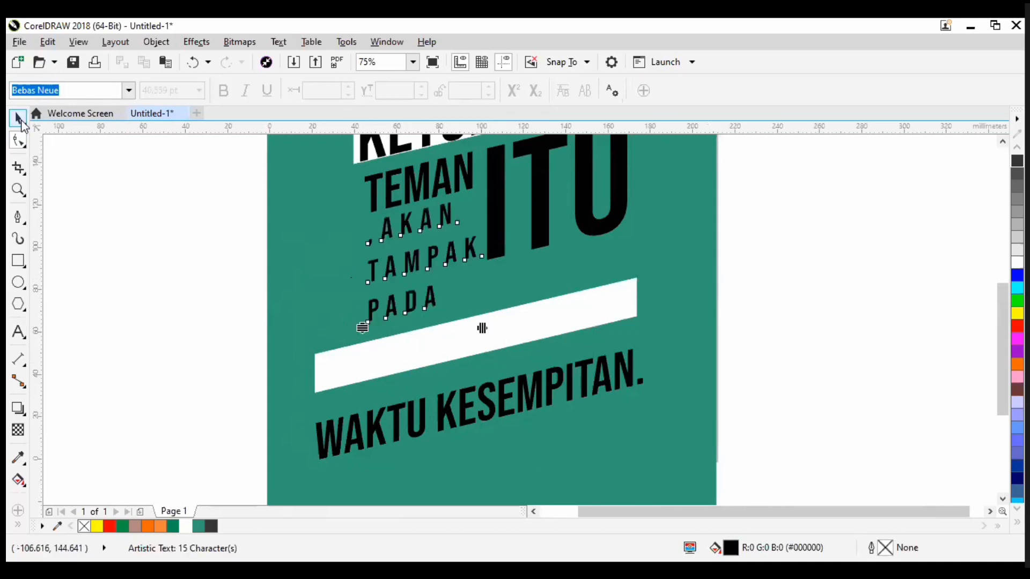
click(19, 119)
click(110, 214)
Step: Centre the lower white bar horizontally on the green background and place WAKTU KESEMPITAN. centred on top of it
scroll(350, 247, down, 1)
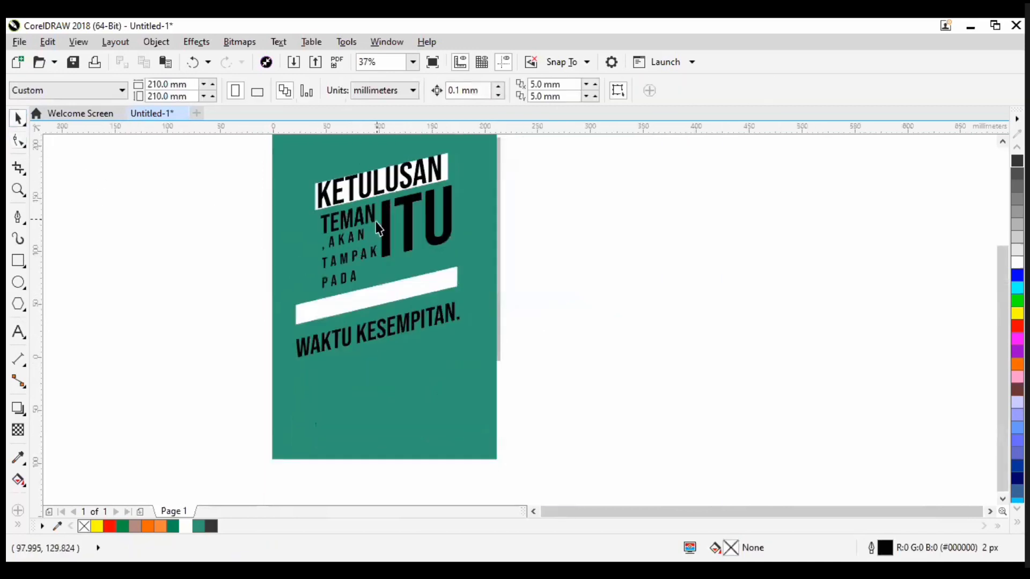
click(375, 296)
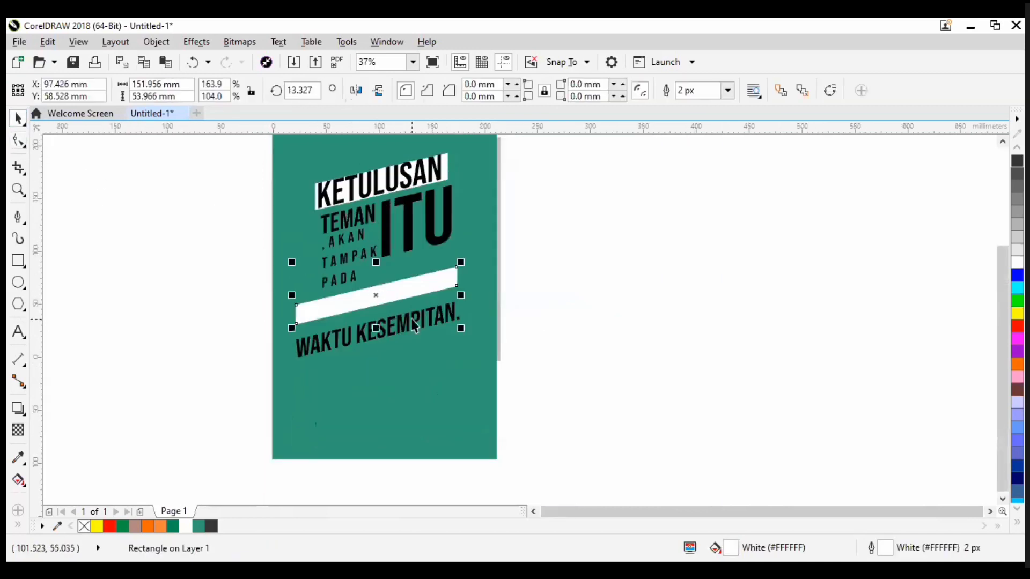
shift+click(472, 352)
key(c)
click(555, 341)
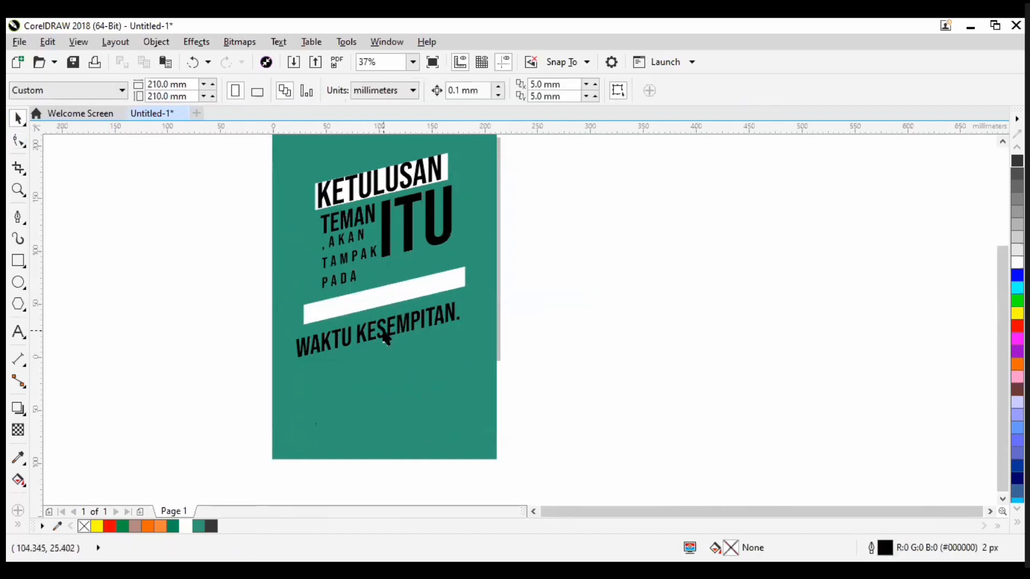
mouse_move(386, 339)
mouse_down()
mouse_move(372, 329)
mouse_move(386, 306)
mouse_move(379, 310)
mouse_move(400, 335)
mouse_up()
shift+click(410, 349)
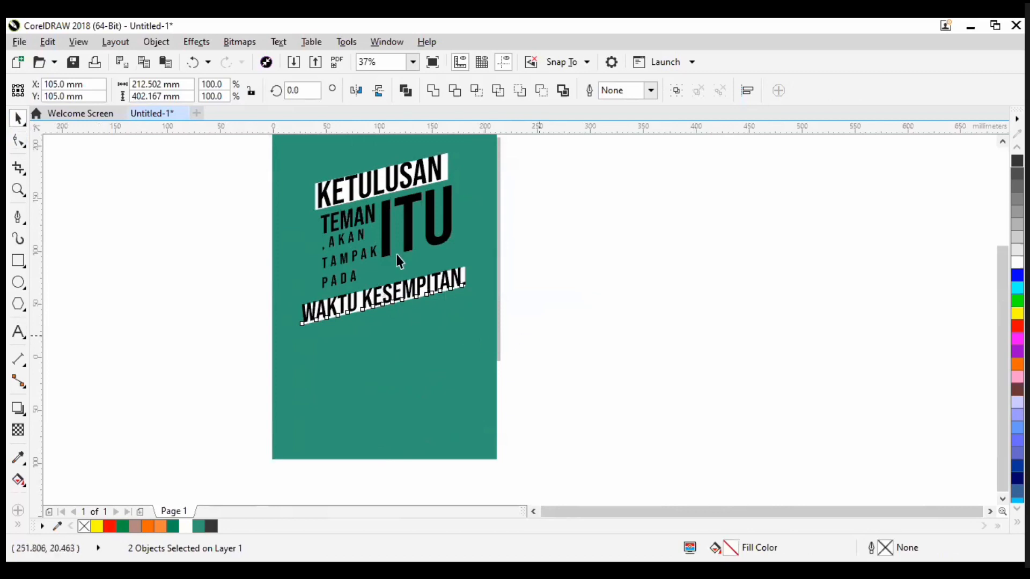
key(Escape)
scroll(429, 332, up, 2)
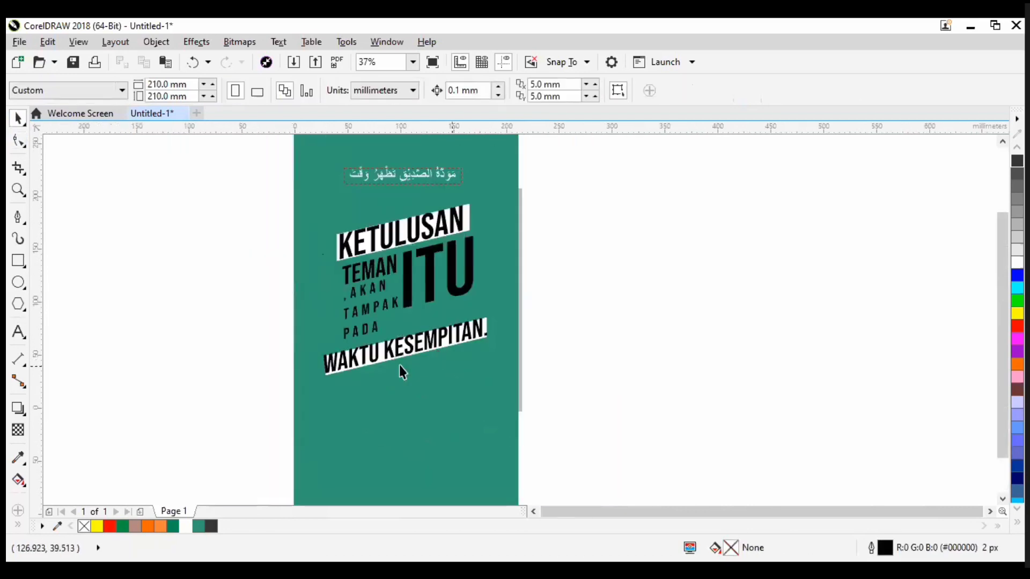
drag(589, 412, 194, 177)
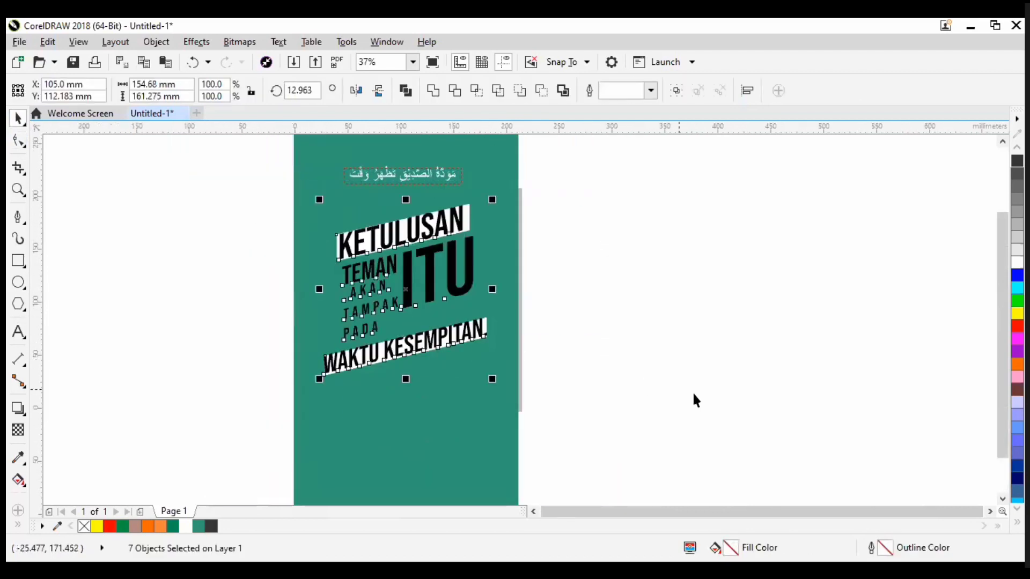
key(Escape)
Step: Shrink the spaced ,AKAN TAMPAK PADA text to about 26.5 pt and move it up close beneath TEMAN
scroll(333, 317, up, 2)
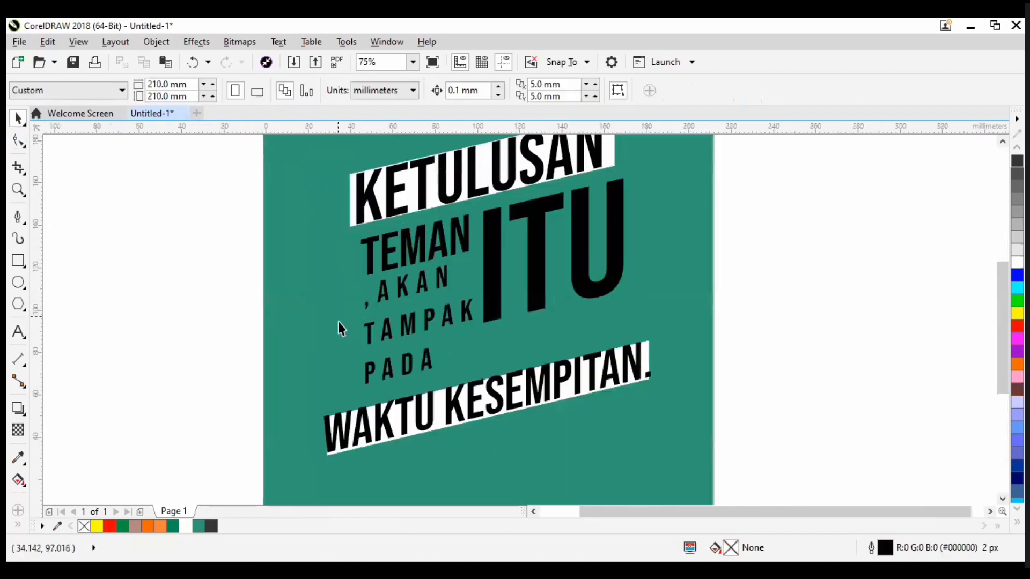
click(414, 371)
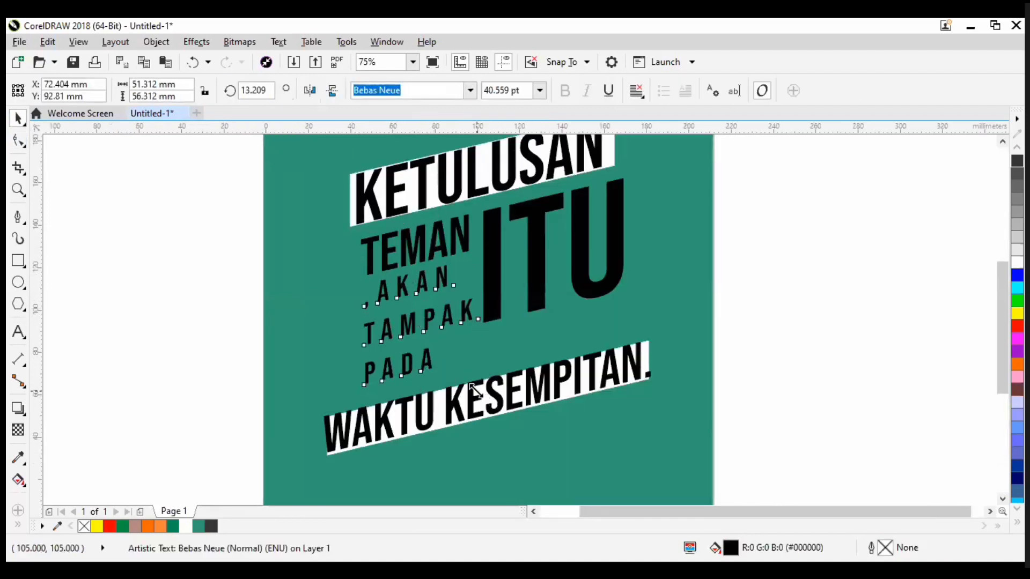
drag(475, 389, 477, 371)
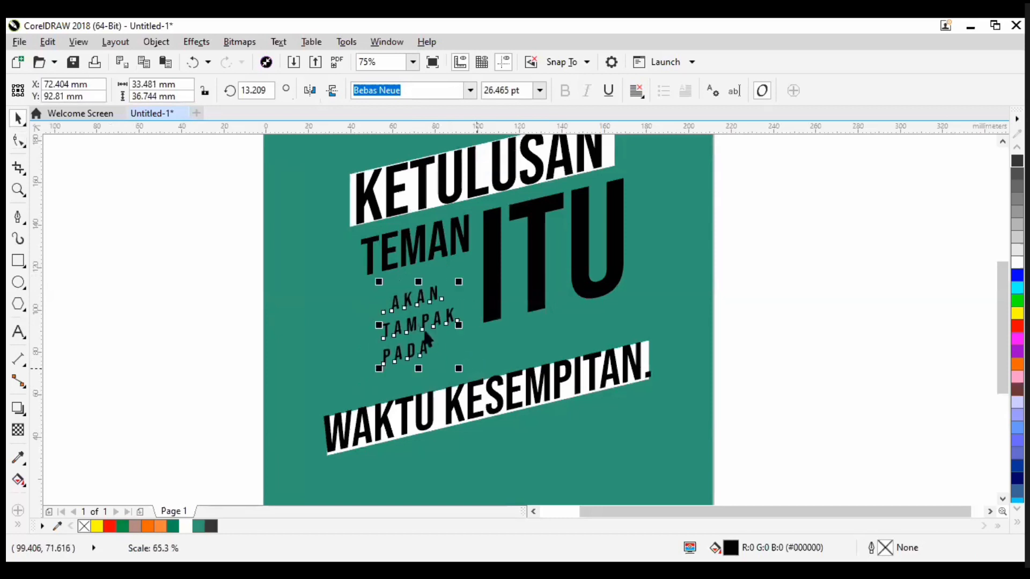
drag(419, 325, 417, 304)
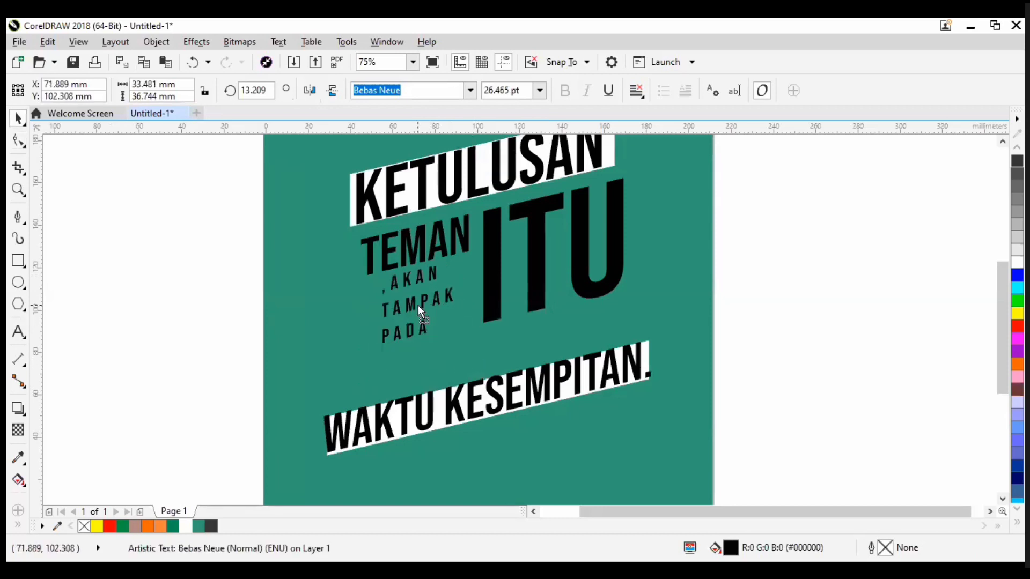
Step: Move WAKTU KESEMPITAN. with its white bar straight up until it sits just below PADA and ITU
key(F10)
scroll(257, 328, down, 2)
drag(224, 350, 539, 419)
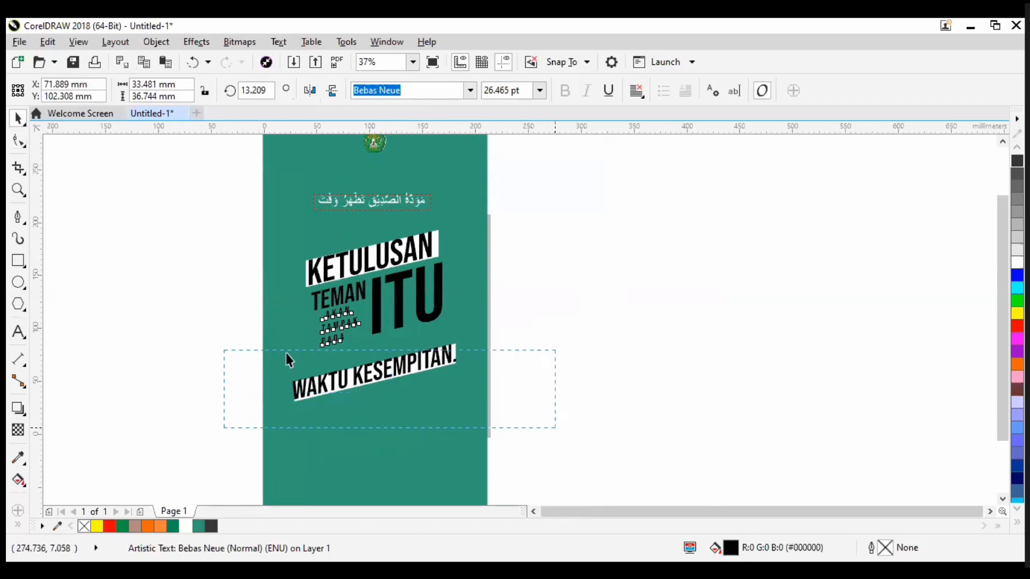
key(space)
drag(212, 339, 588, 471)
drag(384, 374, 384, 349)
click(577, 370)
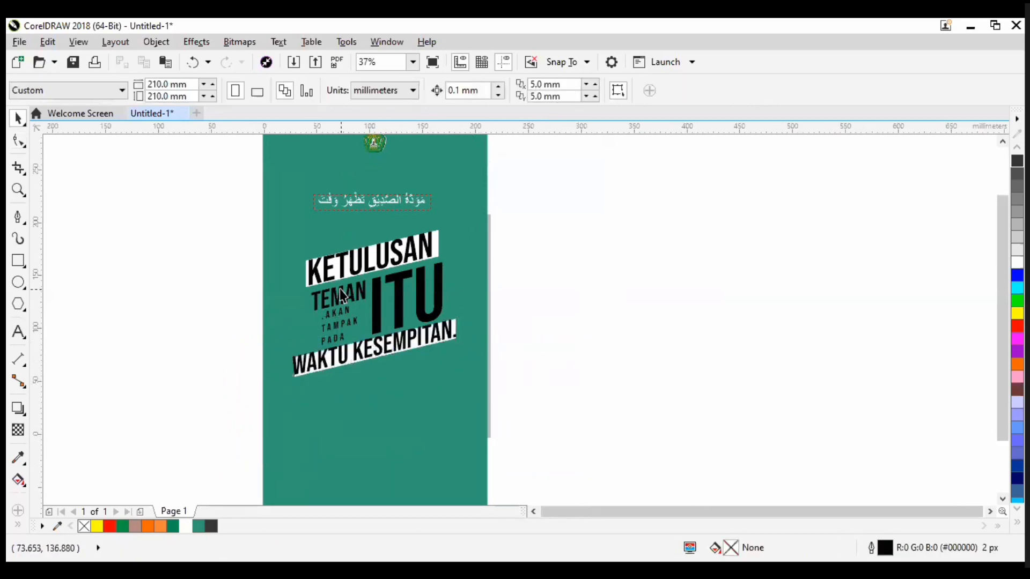
Step: Enlarge the whole quote block, from KETULUSAN to WAKTU KESEMPITAN., to about 180 mm wide and centre it on the page as one group
scroll(339, 288, up, 1)
scroll(258, 310, down, 1)
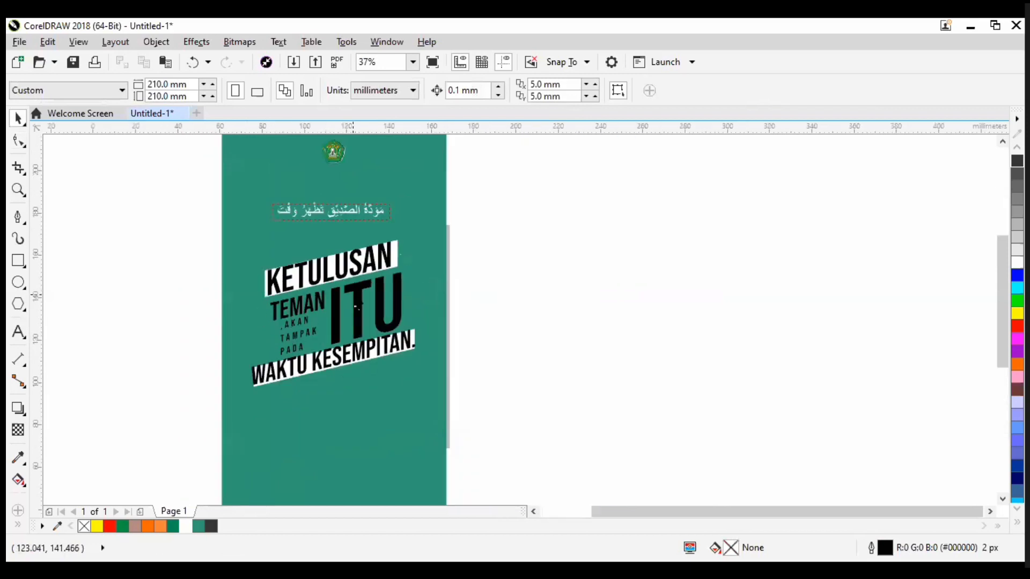
scroll(353, 304, up, 2)
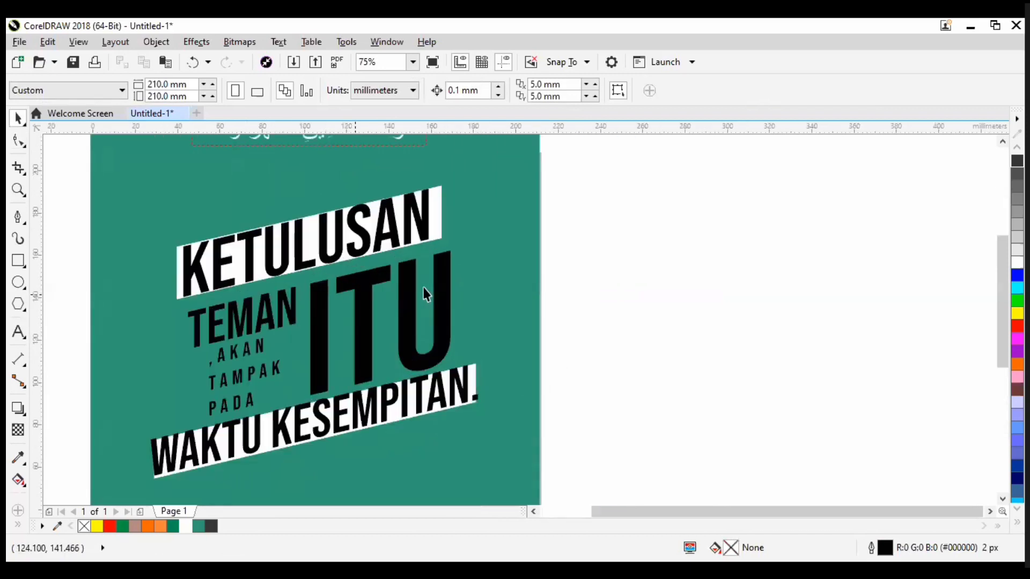
scroll(350, 298, down, 2)
scroll(424, 288, down, 1)
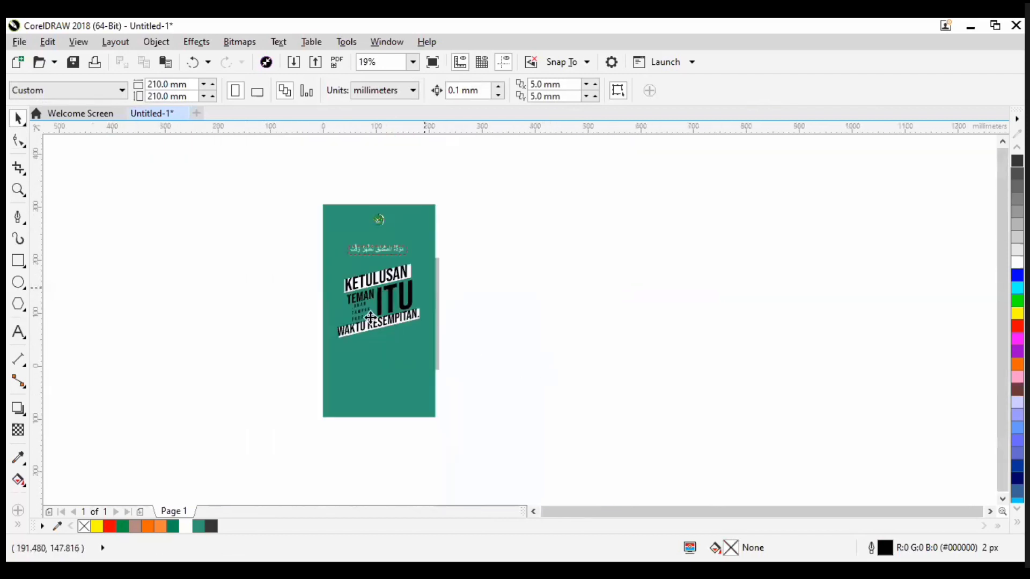
drag(315, 261, 544, 362)
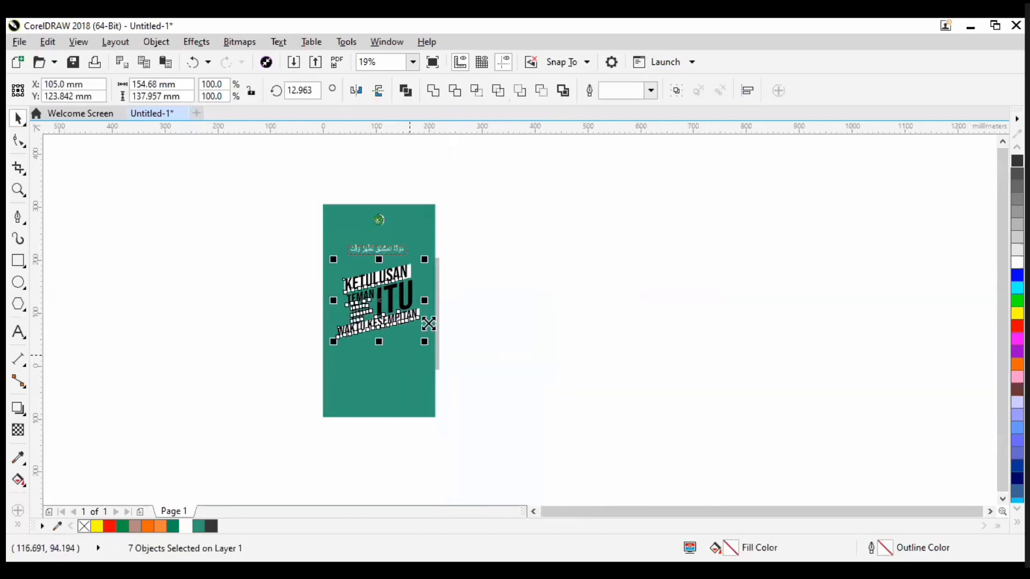
scroll(428, 330, up, 1)
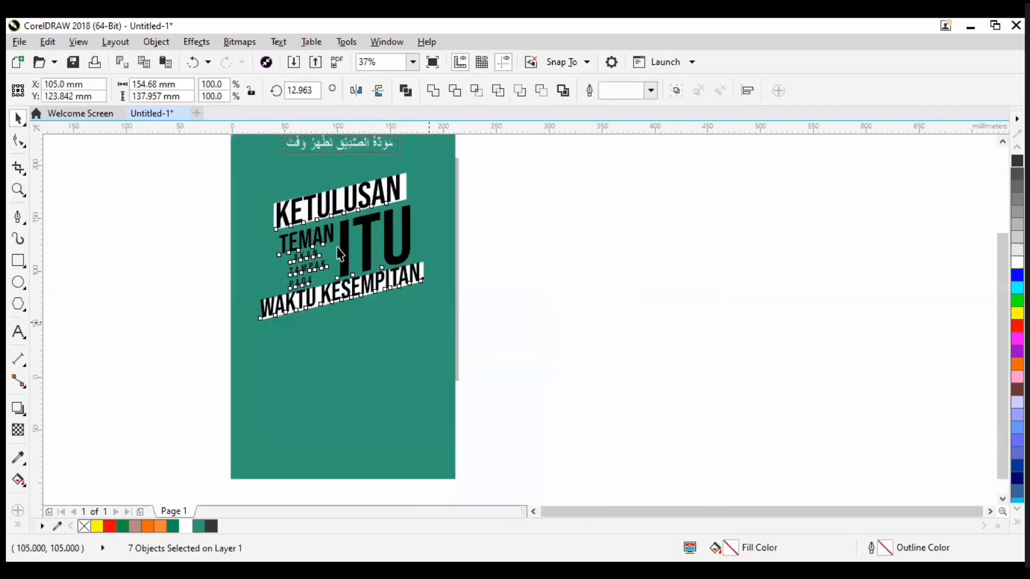
drag(339, 253, 334, 272)
drag(650, 110, 650, 110)
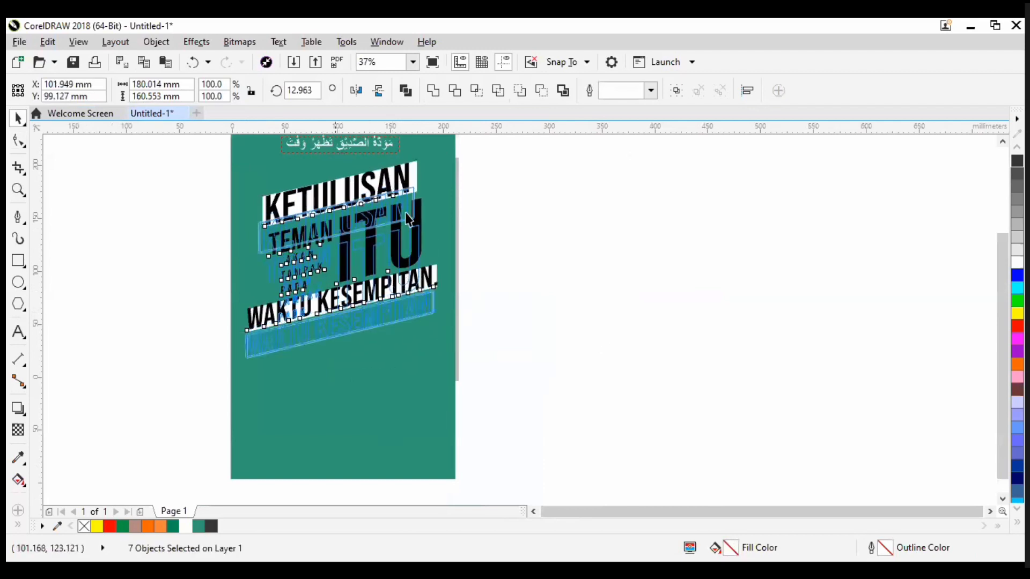
click(585, 352)
Step: Examine the quote block's size, spacing and placement on the poster, both close up and as a whole
scroll(439, 391, up, 2)
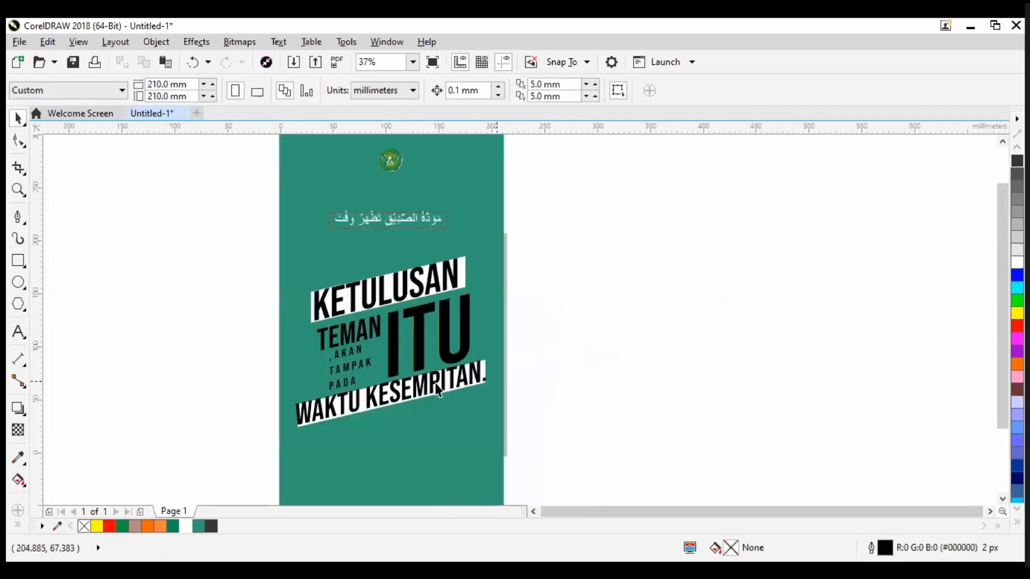
scroll(439, 390, up, 2)
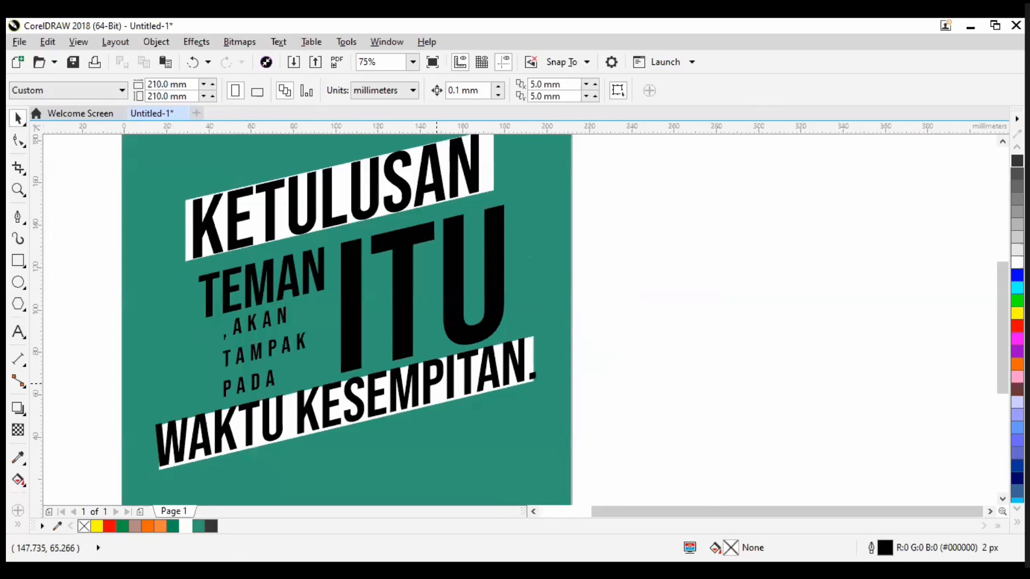
scroll(453, 383, down, 2)
scroll(349, 422, up, 2)
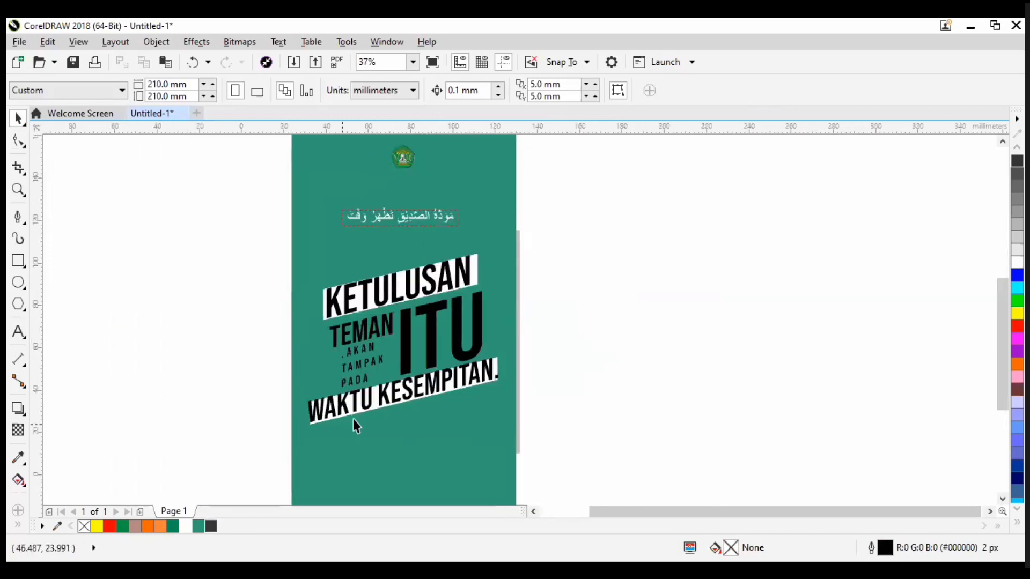
scroll(444, 305, down, 2)
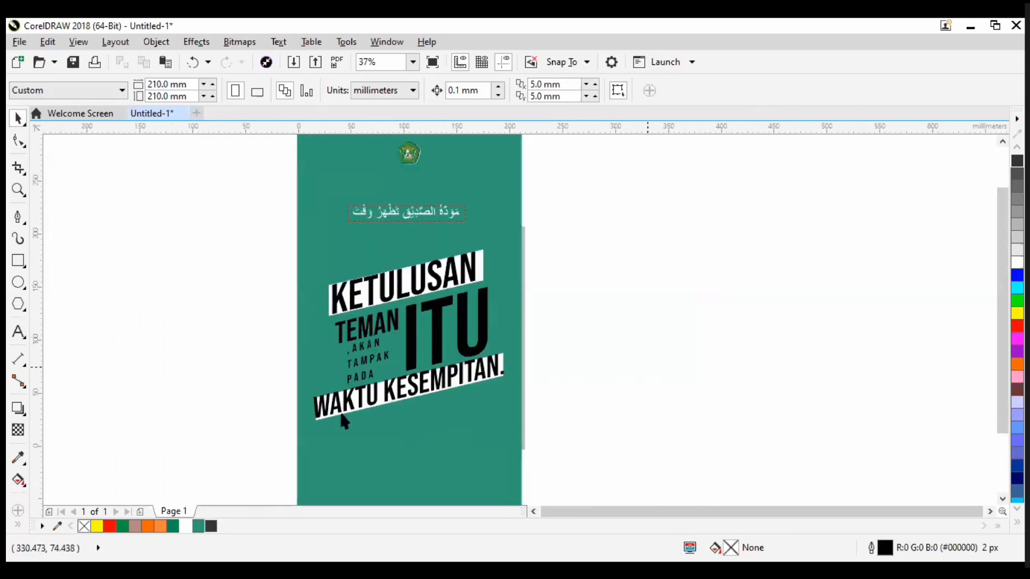
scroll(354, 417, up, 2)
scroll(471, 391, down, 2)
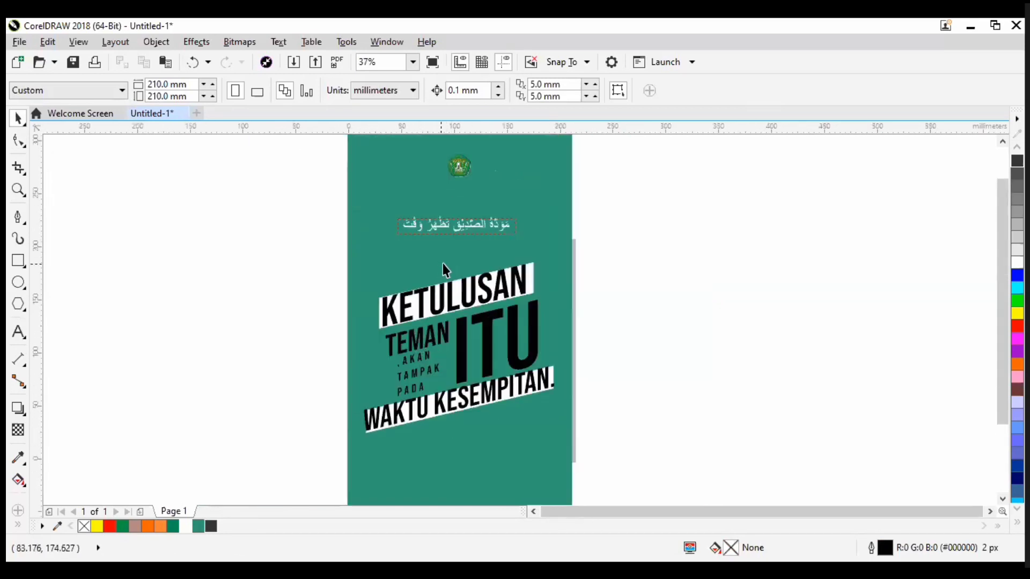
scroll(443, 264, down, 2)
scroll(450, 362, up, 2)
scroll(479, 440, up, 2)
scroll(478, 440, down, 2)
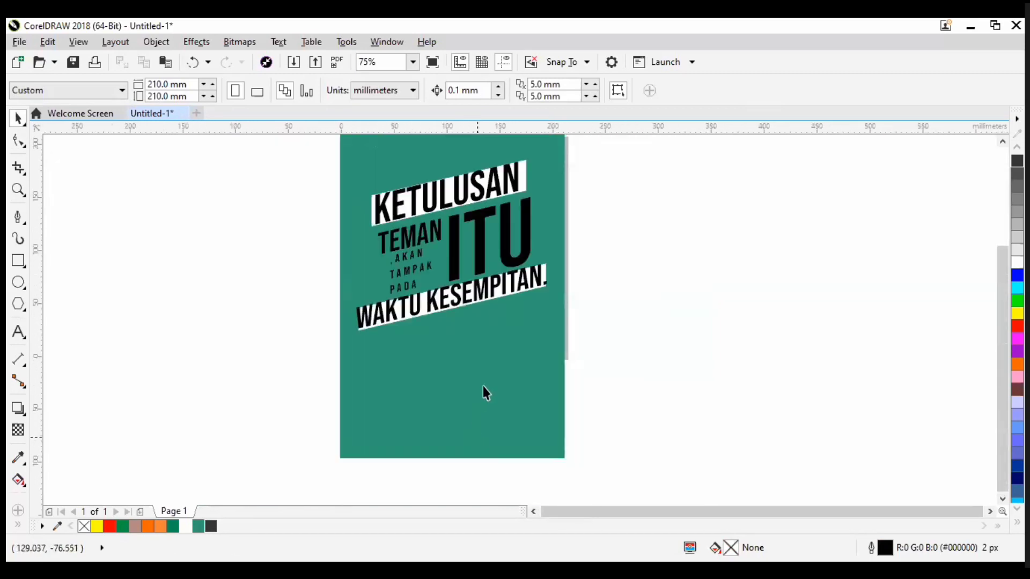
scroll(486, 393, down, 4)
scroll(448, 333, up, 2)
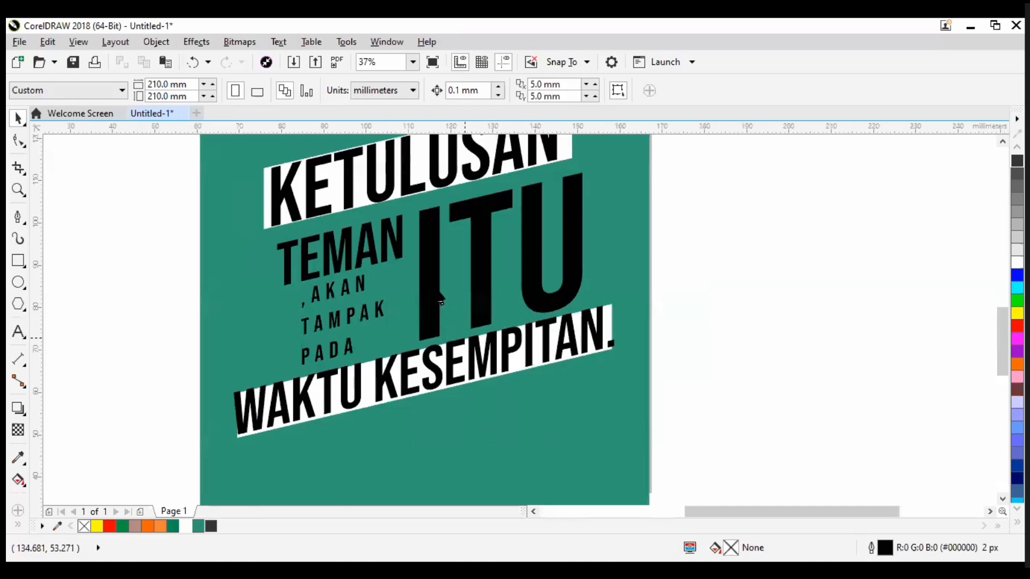
scroll(432, 294, up, 4)
scroll(432, 290, down, 2)
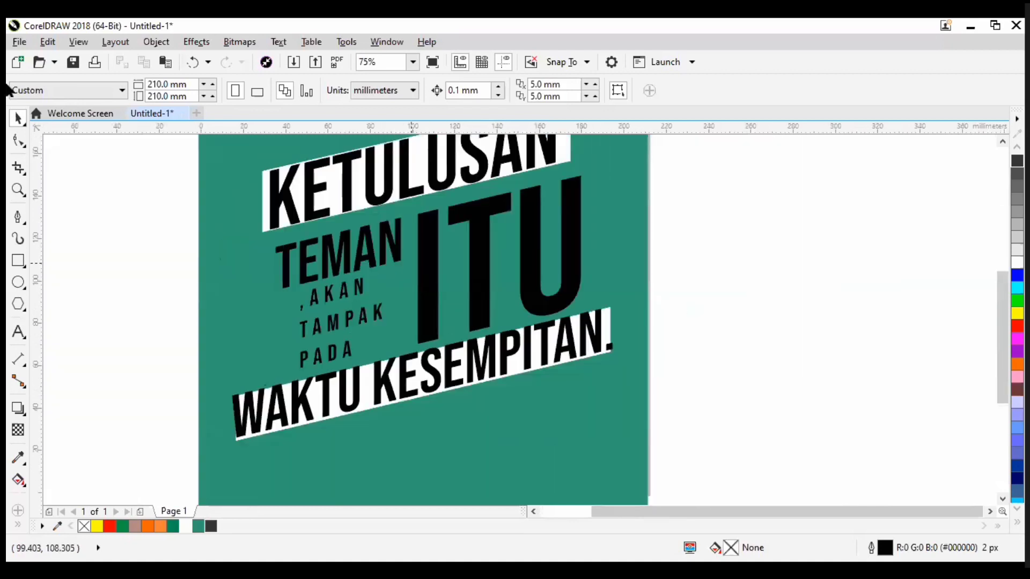
Step: Change the font of the word ITU inside the grouped quote to Montserrat Black
click(514, 353)
click(556, 363)
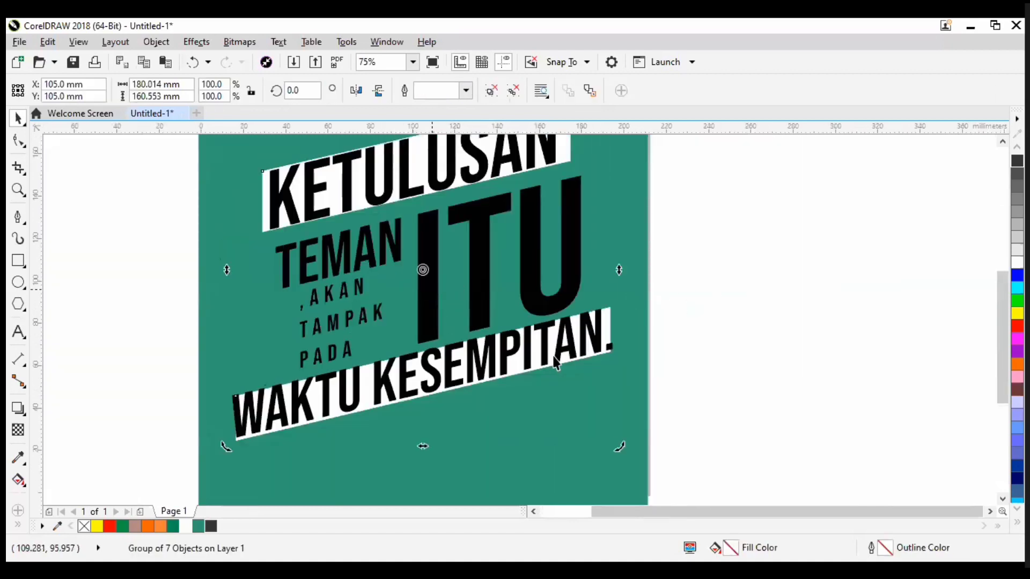
ctrl+click(526, 268)
click(471, 94)
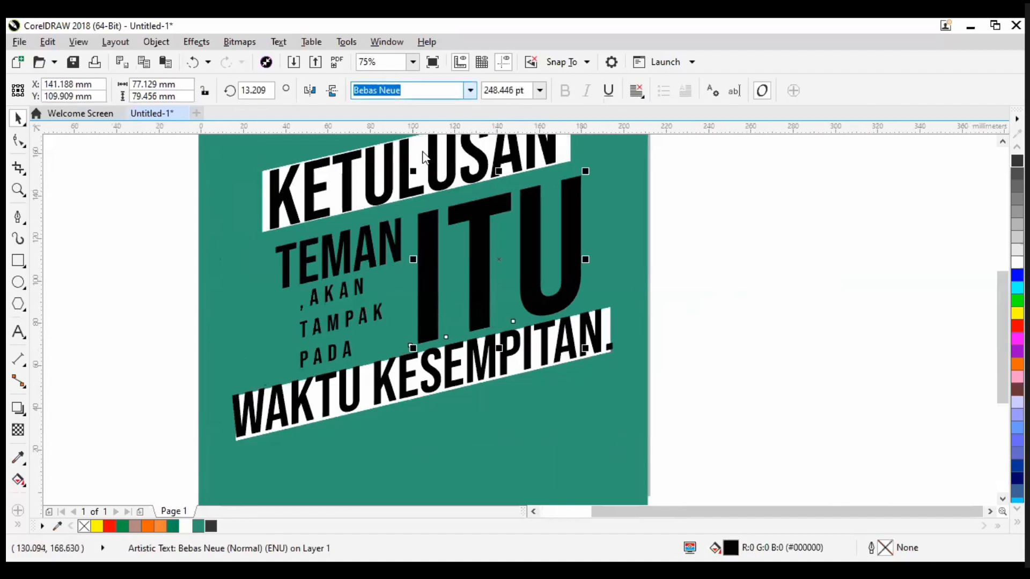
click(425, 159)
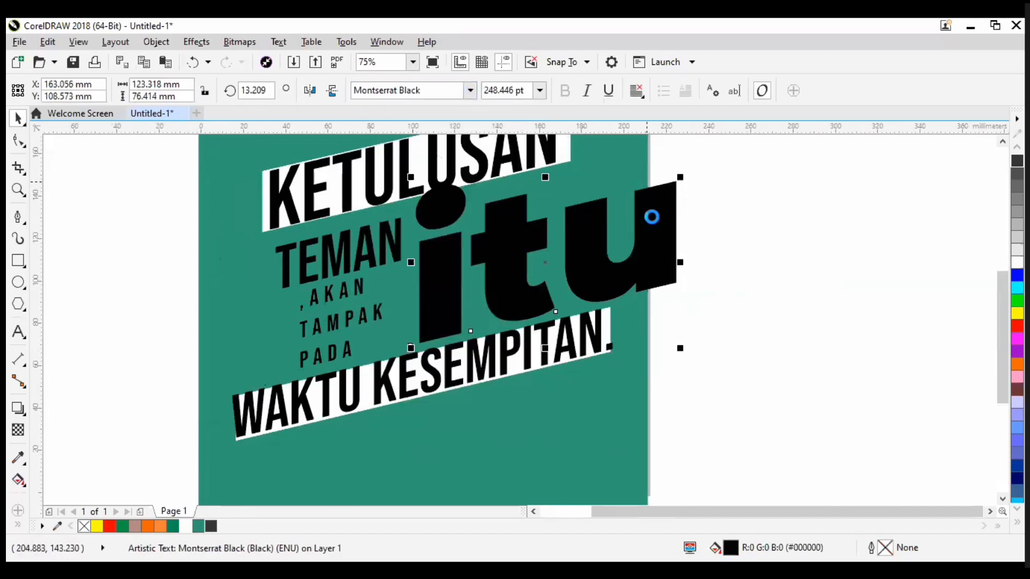
Step: Undo the resize and Montserrat Black font change on ITU, returning the word to Bebas Neue
drag(680, 177, 614, 218)
click(634, 268)
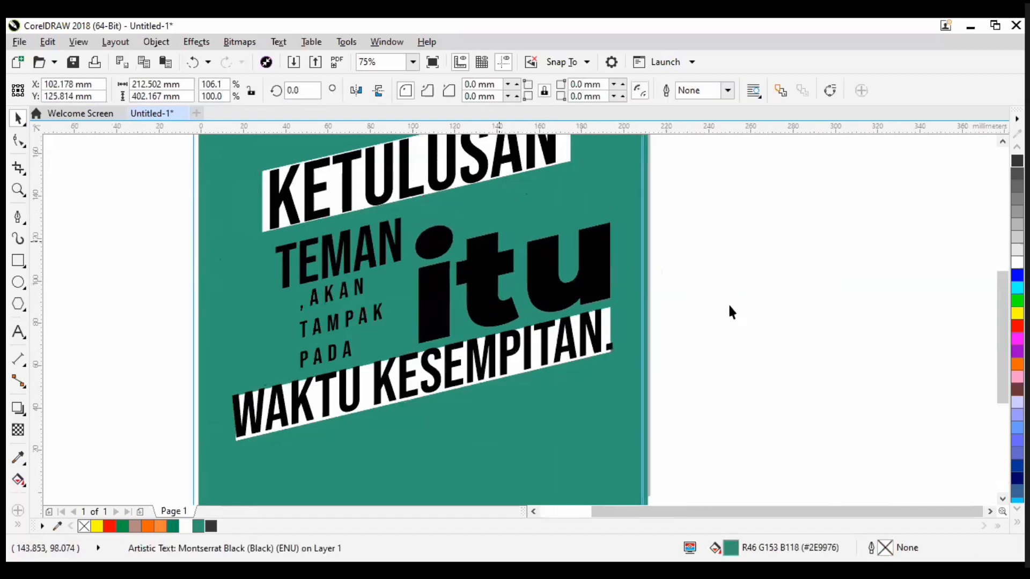
key(ctrl+z)
key(ctrl+z)
key(ctrl+z)
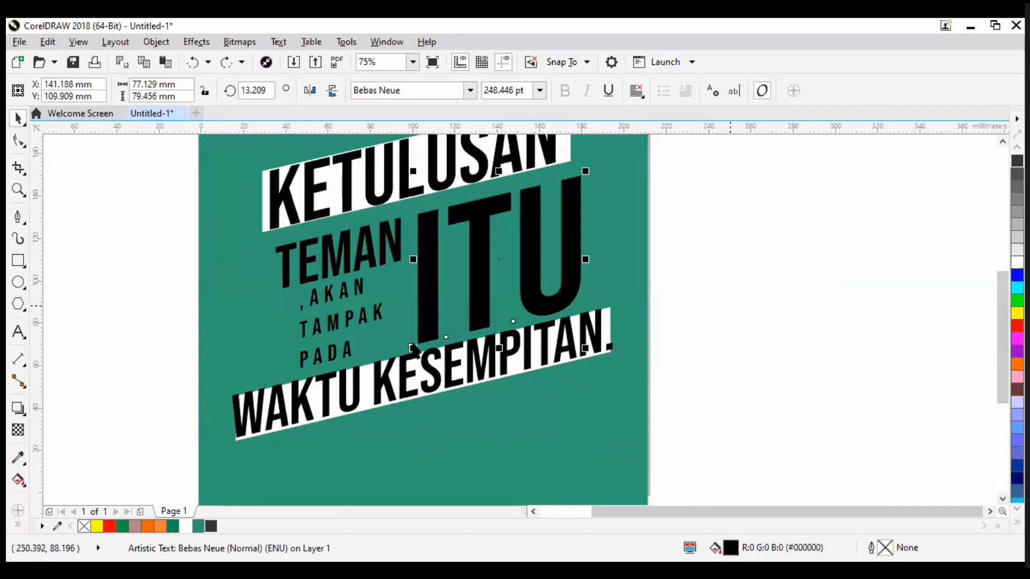
key(Escape)
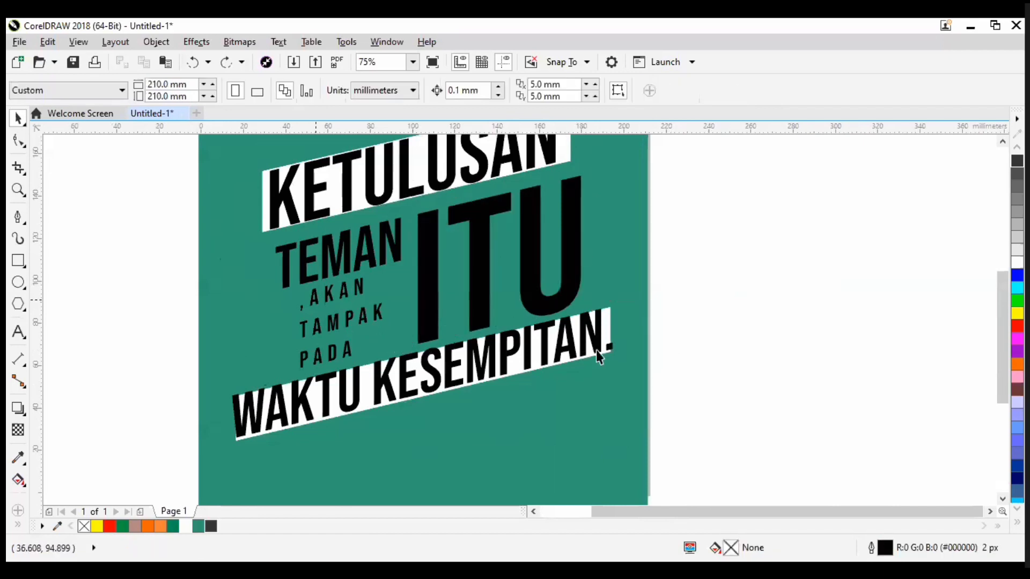
Step: Examine the quote block's lettering and its proportions against the full height of the green poster
scroll(364, 327, down, 2)
drag(202, 233, 586, 455)
key(Escape)
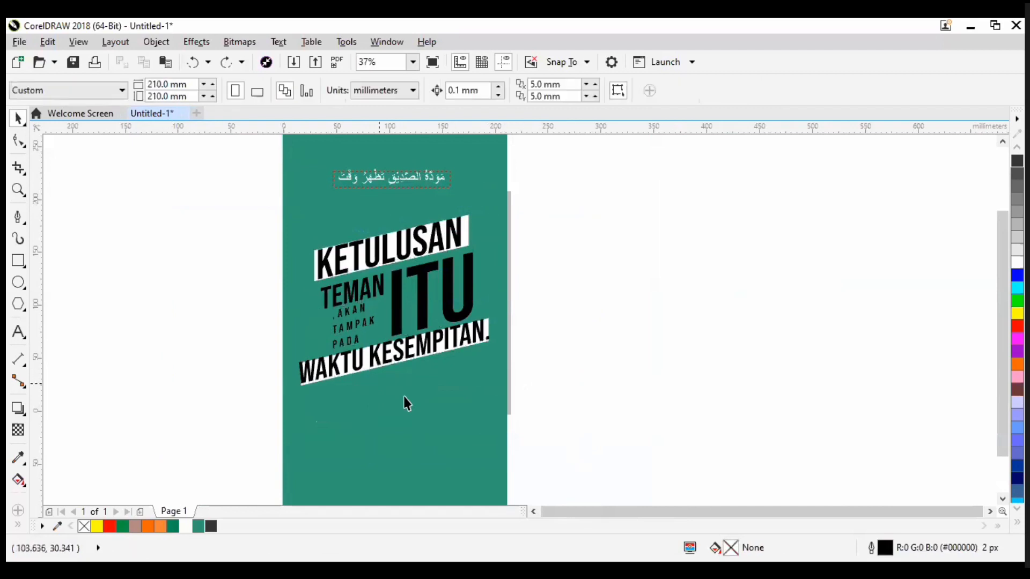
scroll(368, 386, down, 1)
scroll(295, 362, up, 1)
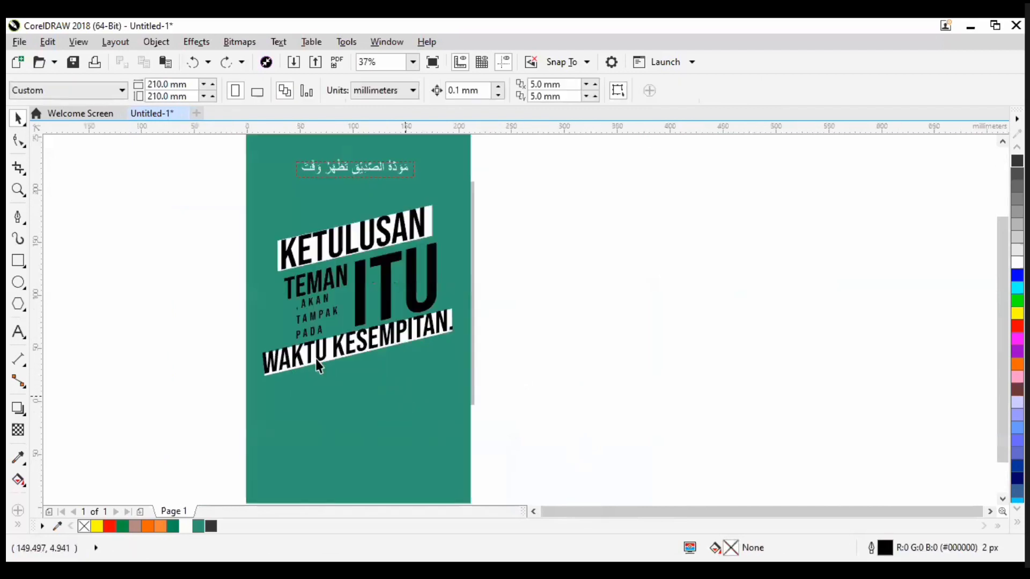
scroll(348, 319, up, 1)
scroll(350, 323, down, 2)
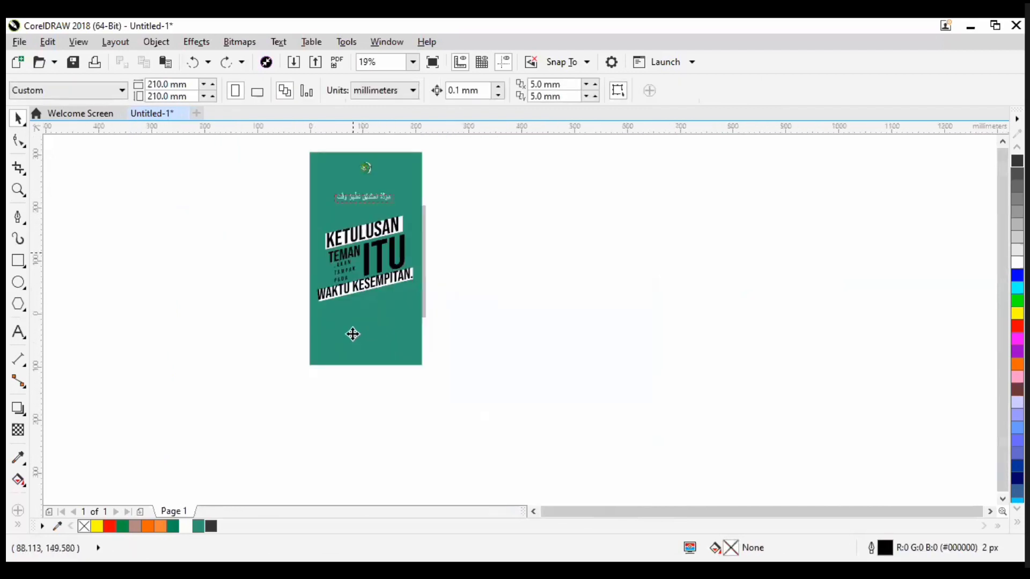
click(383, 324)
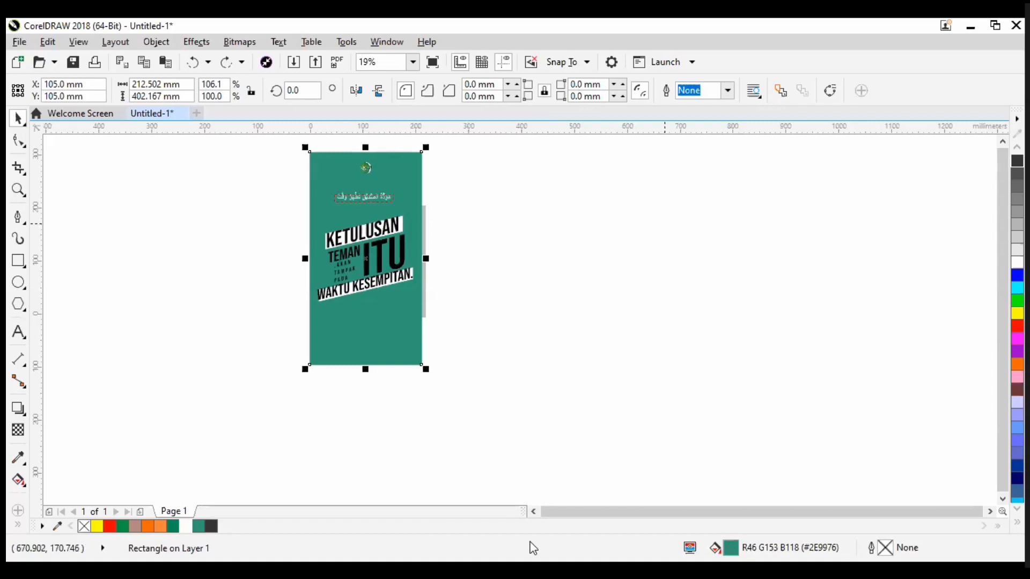
click(582, 463)
scroll(311, 292, up, 4)
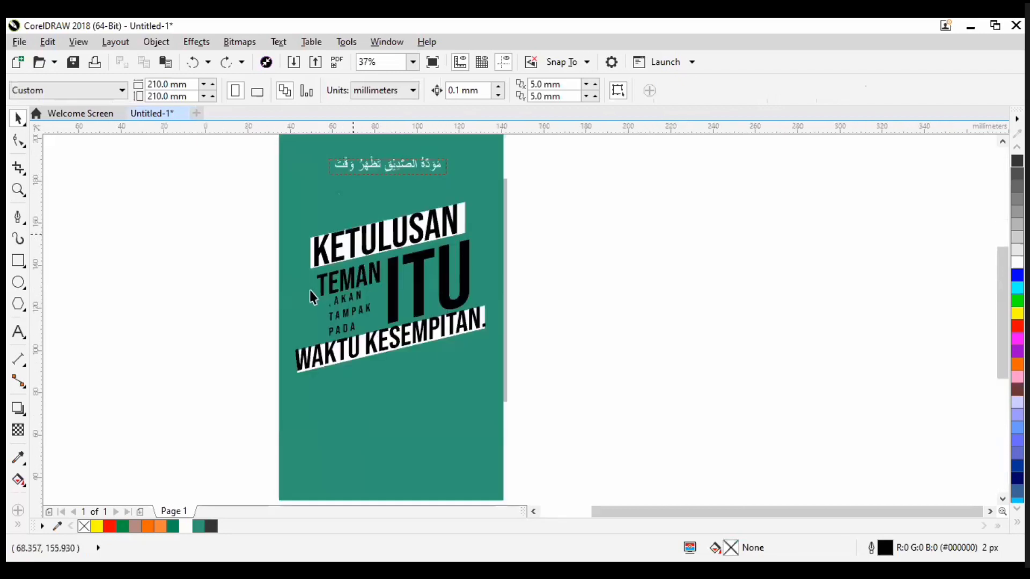
scroll(333, 295, up, 2)
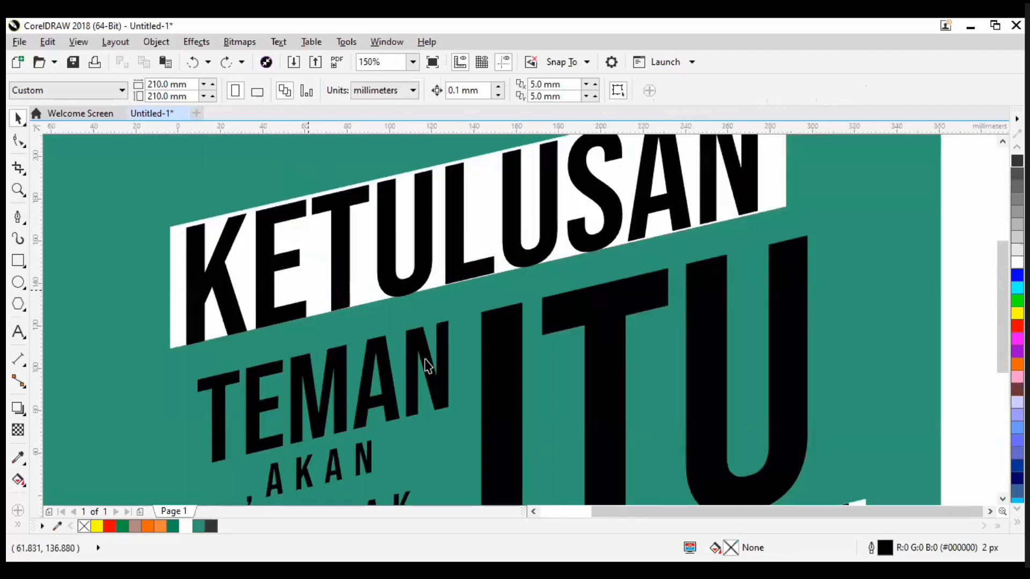
scroll(439, 370, down, 4)
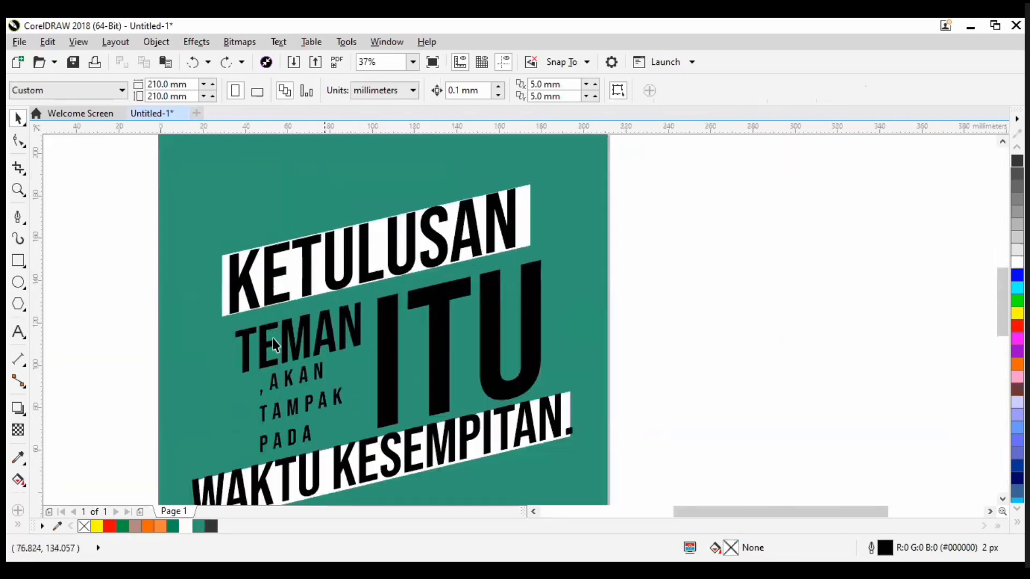
Step: Try a white contour running to the centre of the letters of ITU with a 2 mm offset
scroll(273, 338, up, 6)
key(F3)
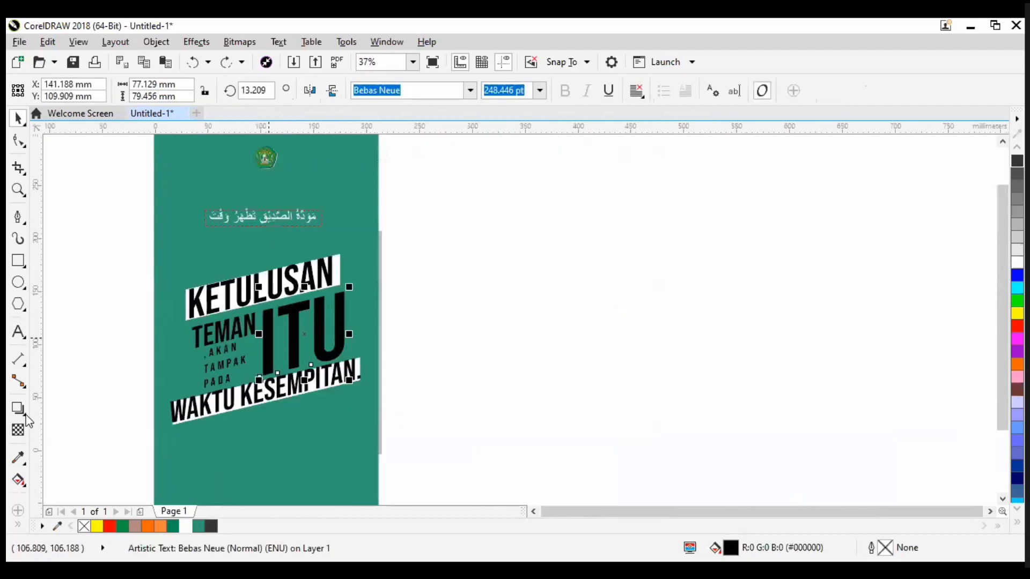
scroll(257, 397, up, 2)
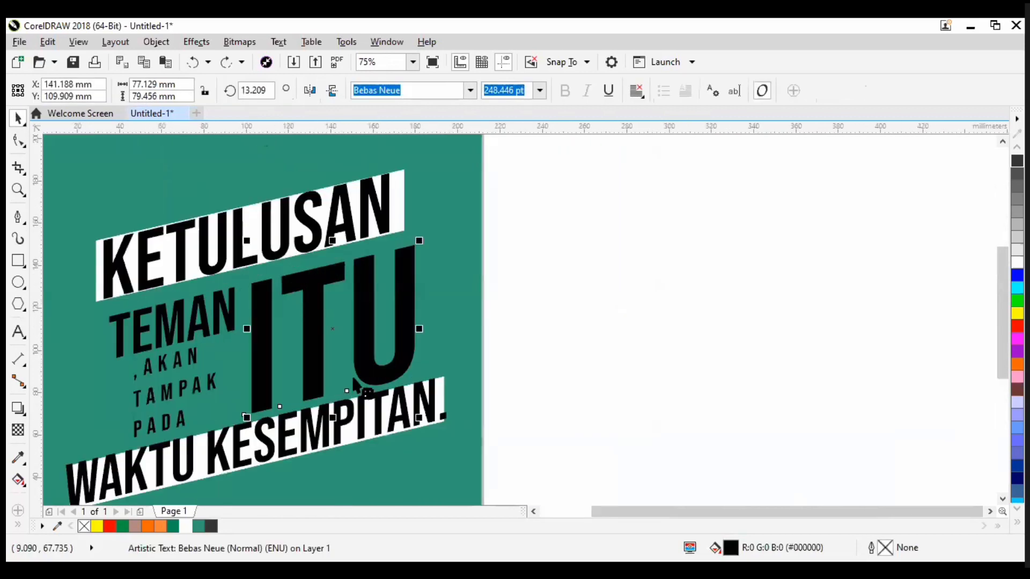
click(18, 409)
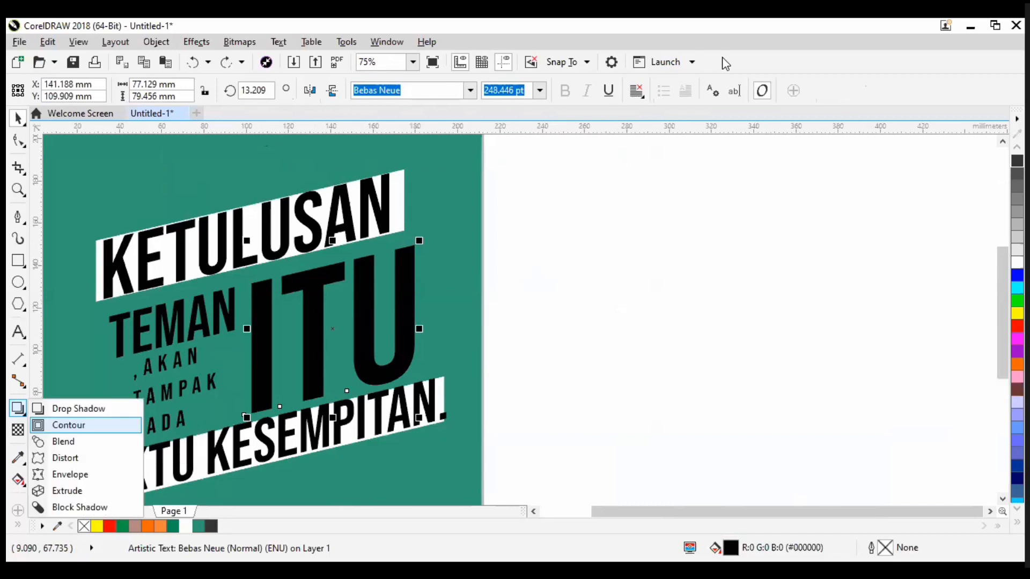
click(59, 425)
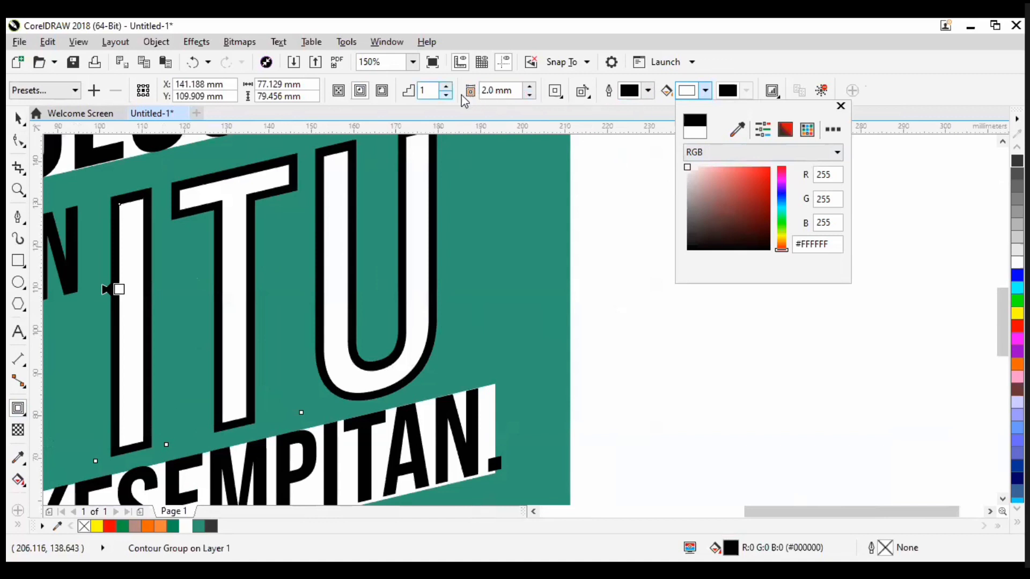
click(339, 91)
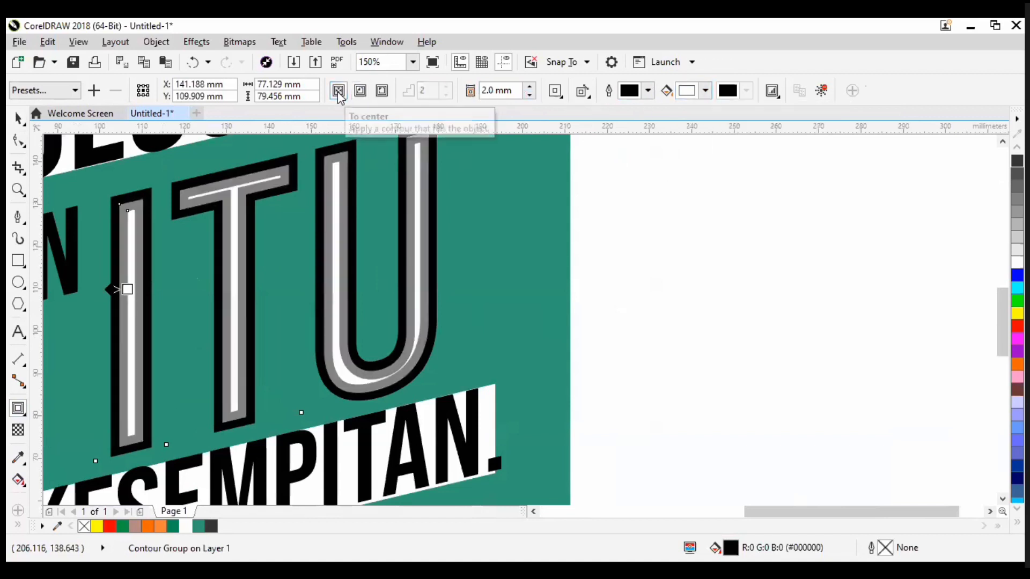
scroll(424, 324, down, 2)
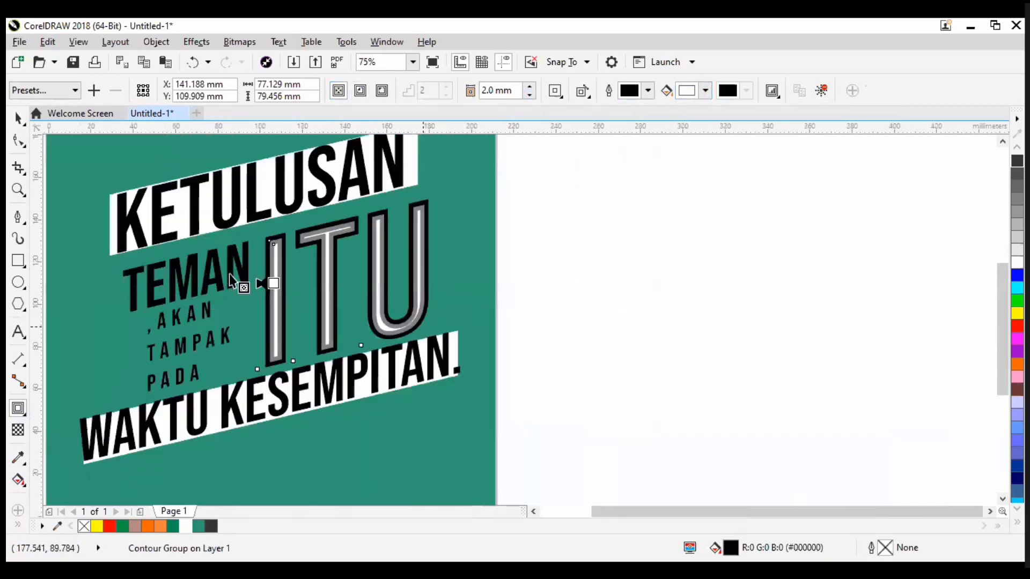
key(ctrl+z)
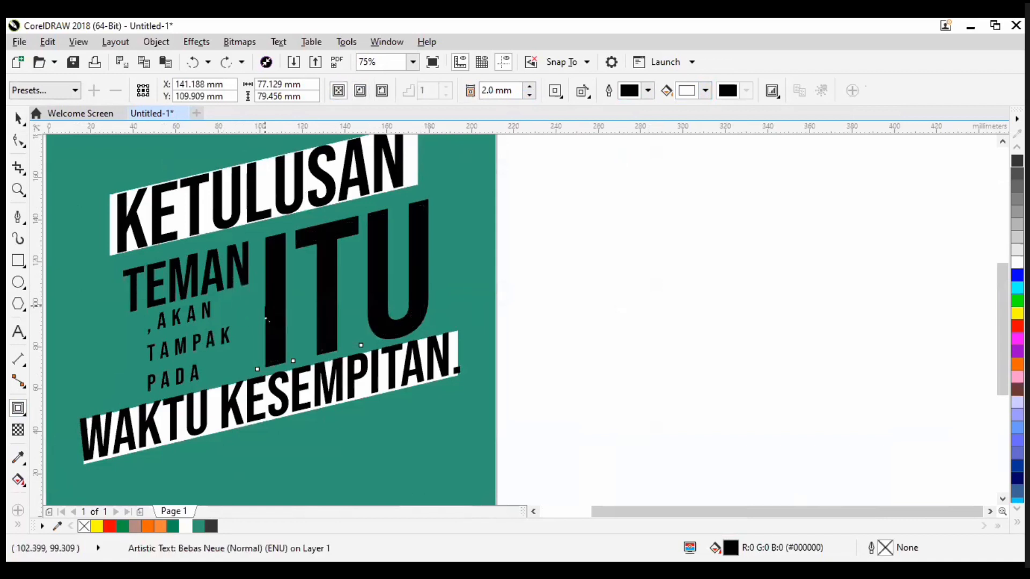
Step: Add white outside contours of about 1.2 mm around TEMAN and about 2 mm around ITU
click(243, 281)
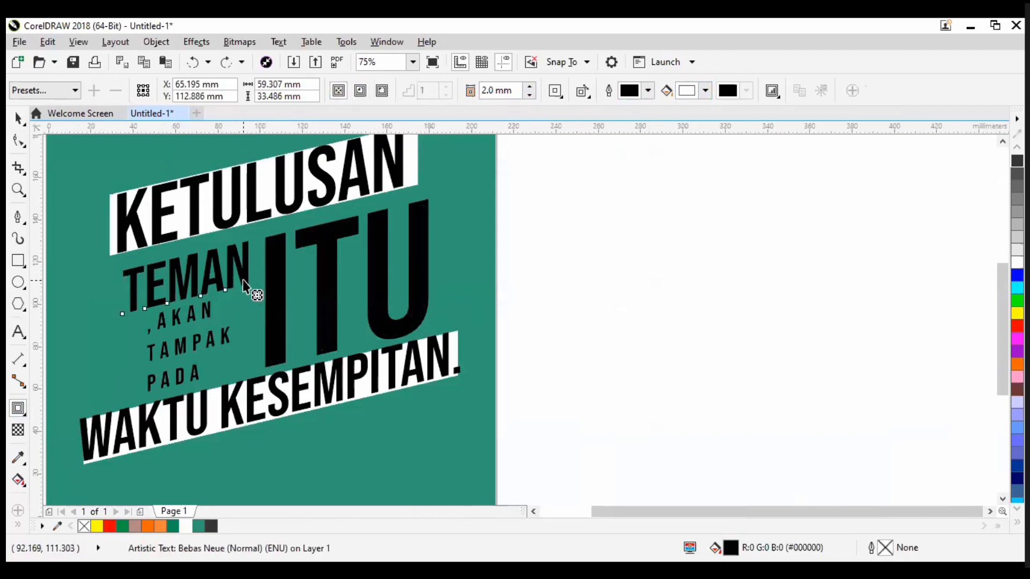
drag(243, 279, 250, 292)
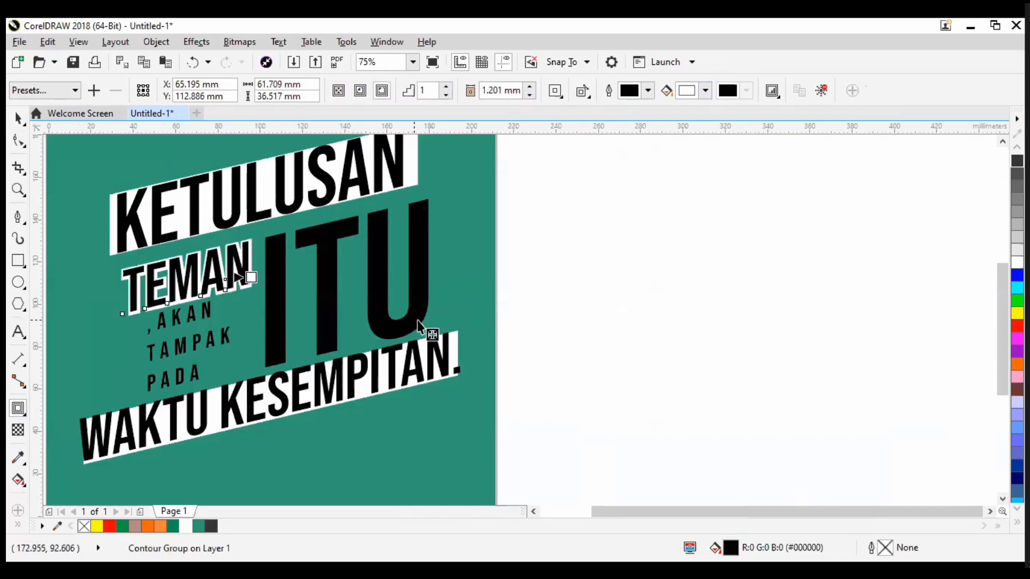
drag(419, 324, 437, 340)
key(ctrl+z)
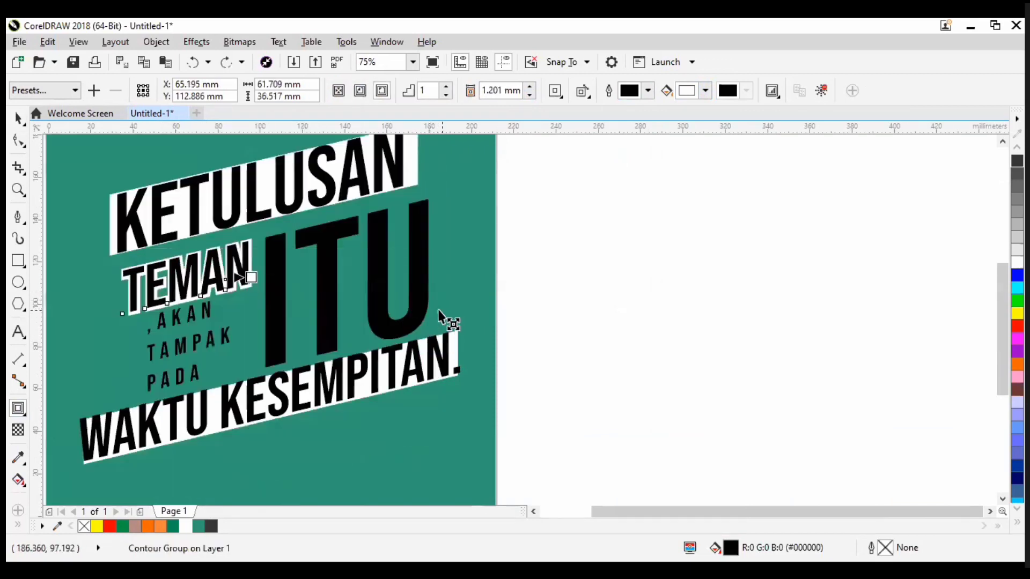
click(434, 313)
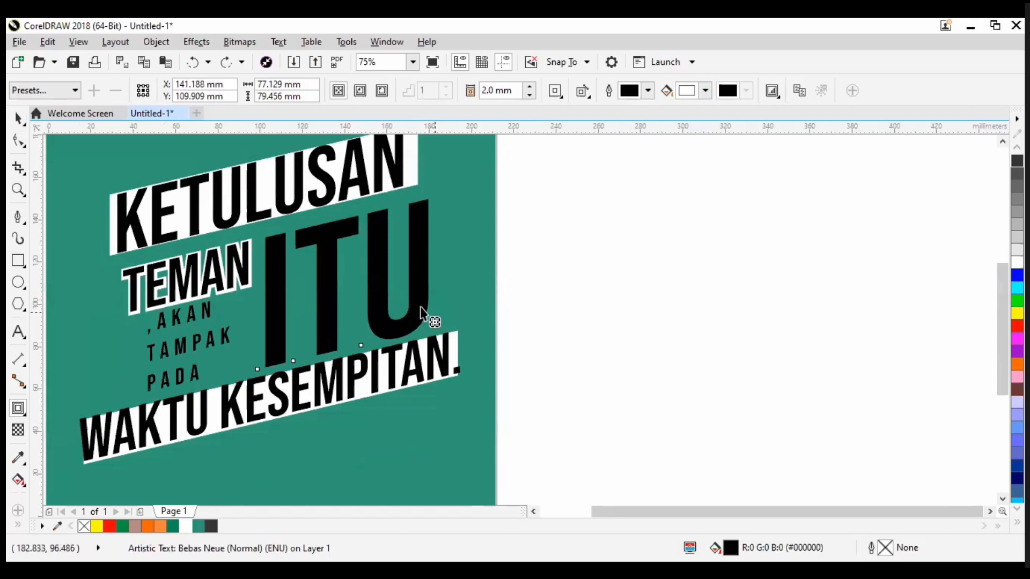
drag(420, 315, 327, 346)
scroll(260, 372, down, 2)
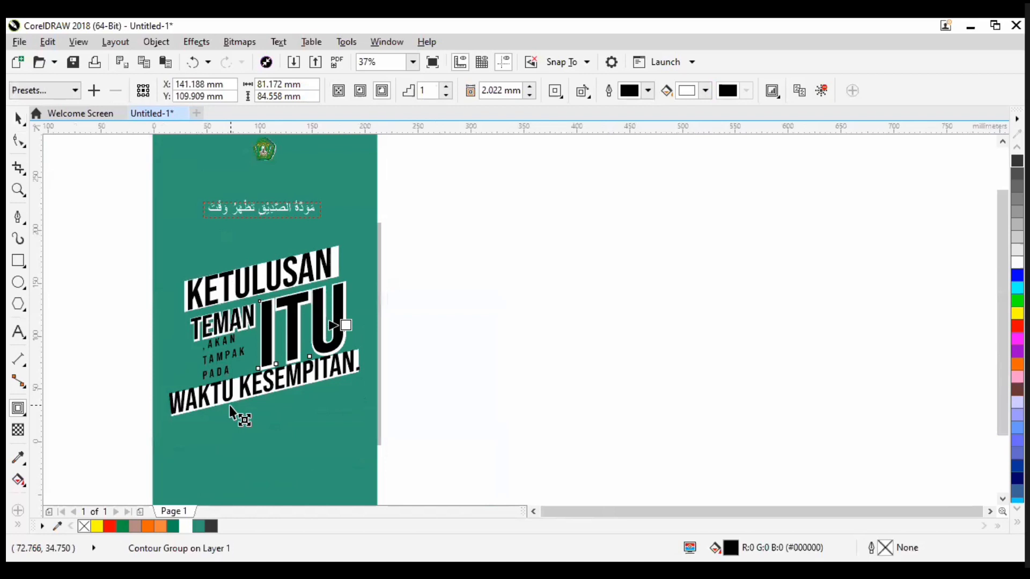
Step: Add a thin white outside contour of about 0.2 mm around the small text AKAN TAMPAK PADA
scroll(189, 334, up, 4)
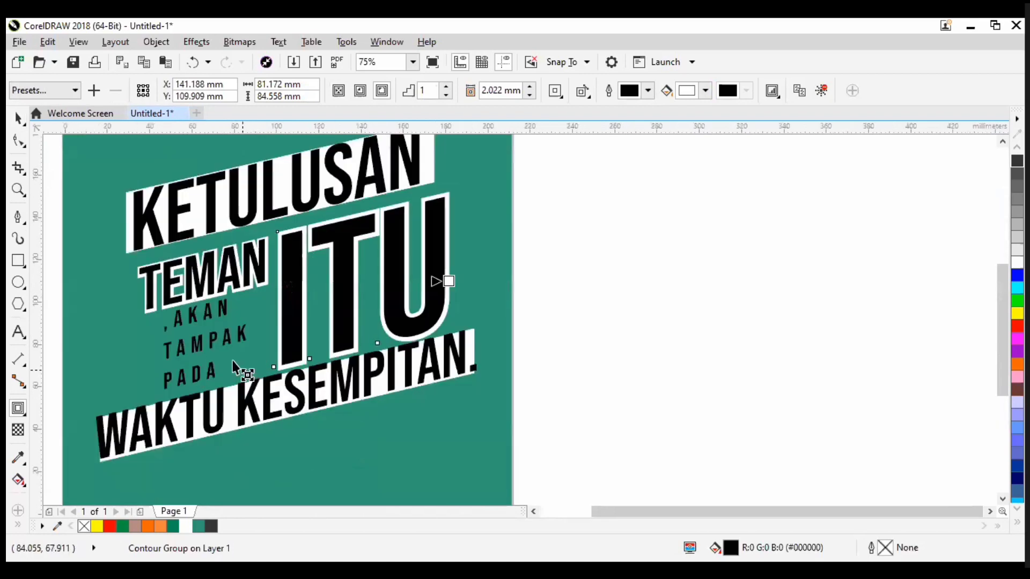
click(238, 313)
mouse_move(238, 313)
mouse_down()
mouse_move(259, 332)
mouse_move(250, 323)
mouse_up()
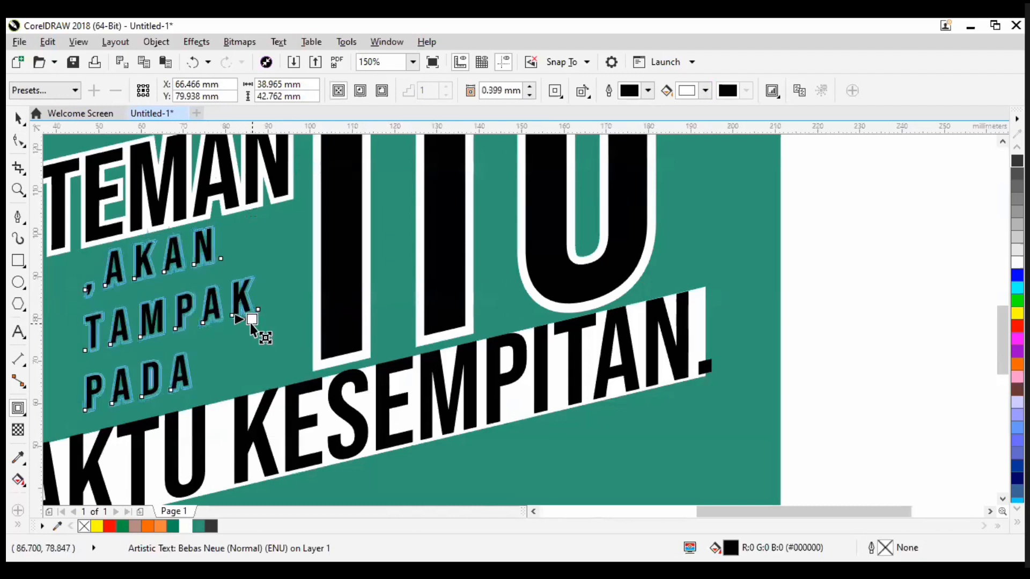
click(18, 118)
scroll(340, 316, down, 1)
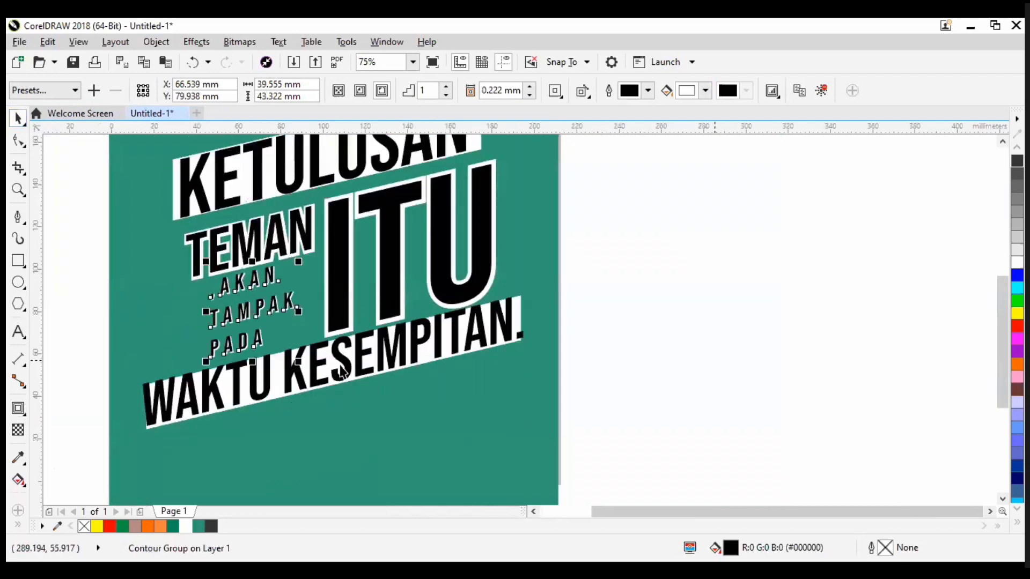
scroll(343, 370, down, 1)
key(Escape)
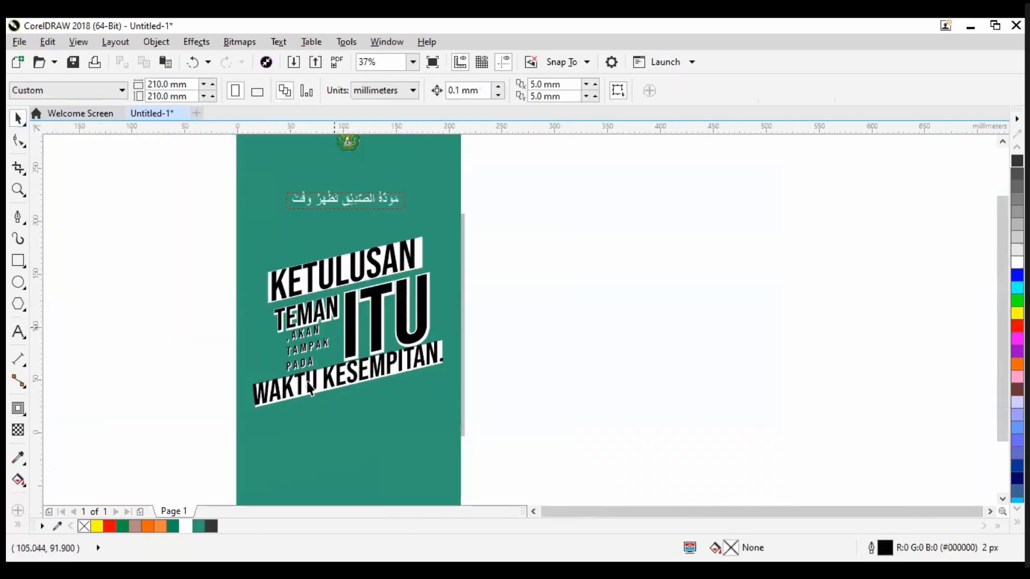
Step: Move the WAKTU KESEMPITAN. text below its white bar and break it apart into separate words
scroll(328, 431, up, 1)
drag(343, 408, 369, 476)
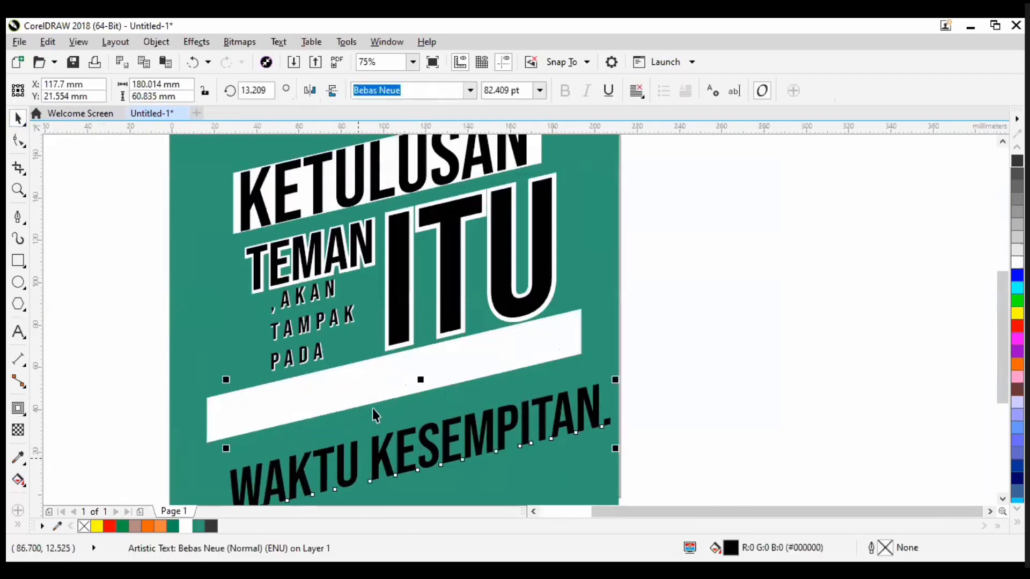
scroll(385, 337, down, 1)
scroll(386, 337, up, 1)
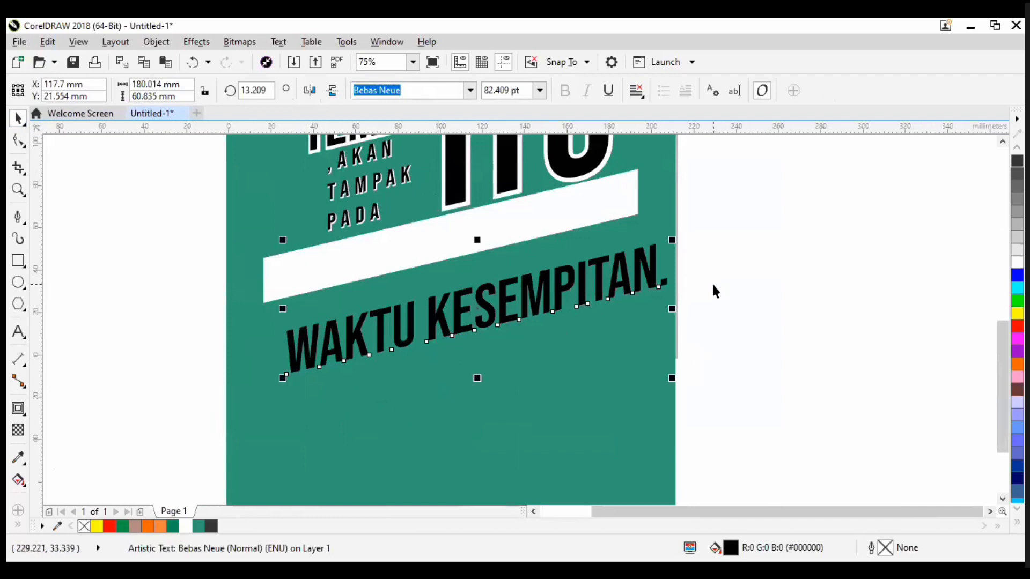
key(ctrl+k)
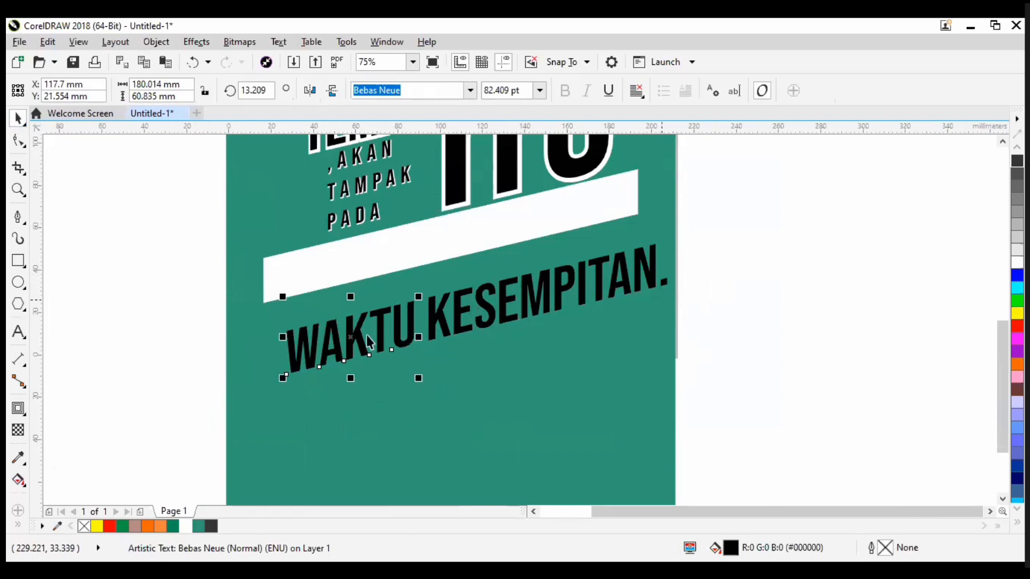
Step: Place WAKTU over the lower edge of the white bar and KESEMPITAN. directly beneath it
drag(368, 341, 385, 281)
click(459, 322)
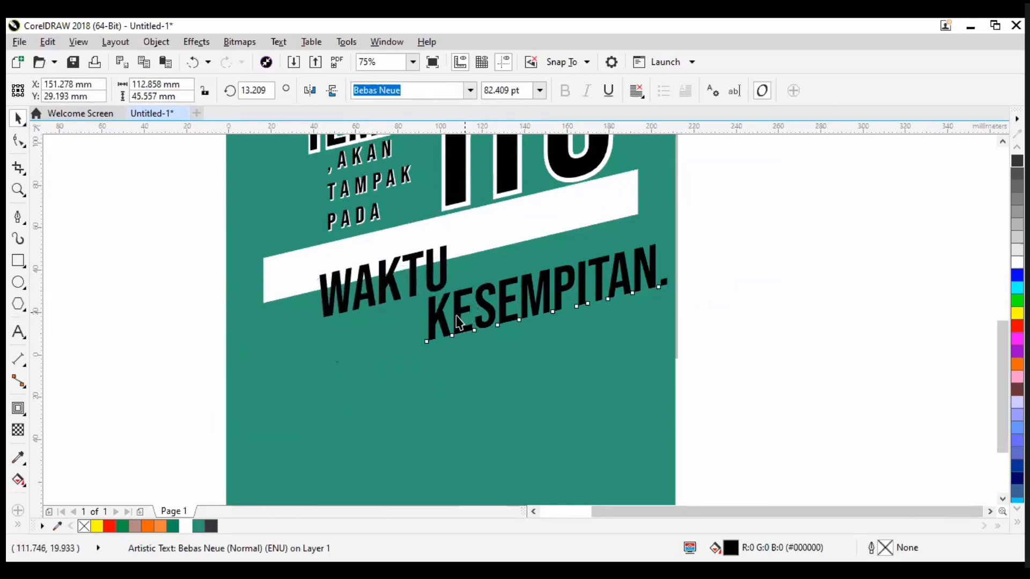
drag(459, 322, 359, 344)
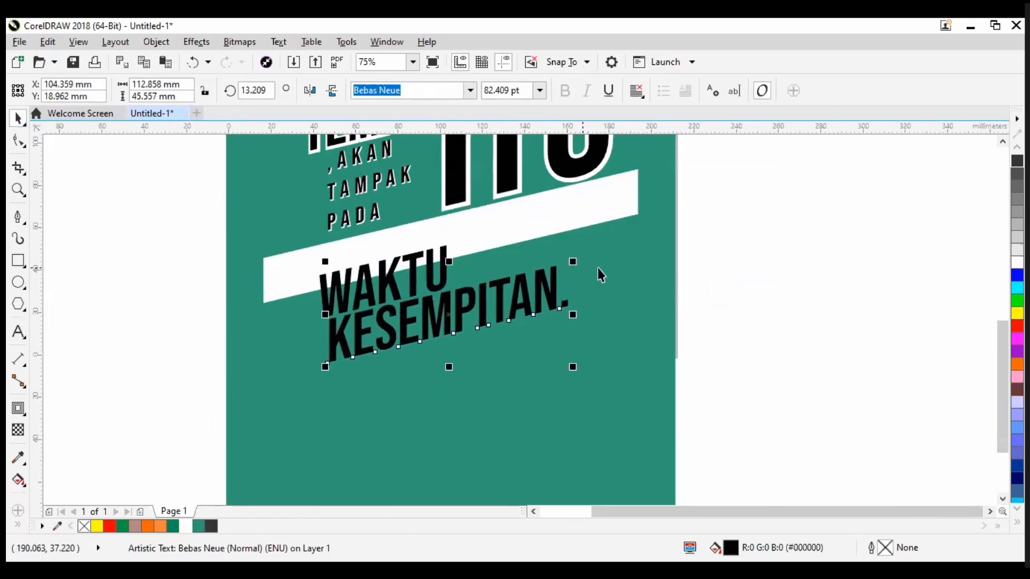
Step: Shrink KESEMPITAN. to about 61 mm wide and set it just below WAKTU, starting further left than that word
drag(573, 261, 463, 307)
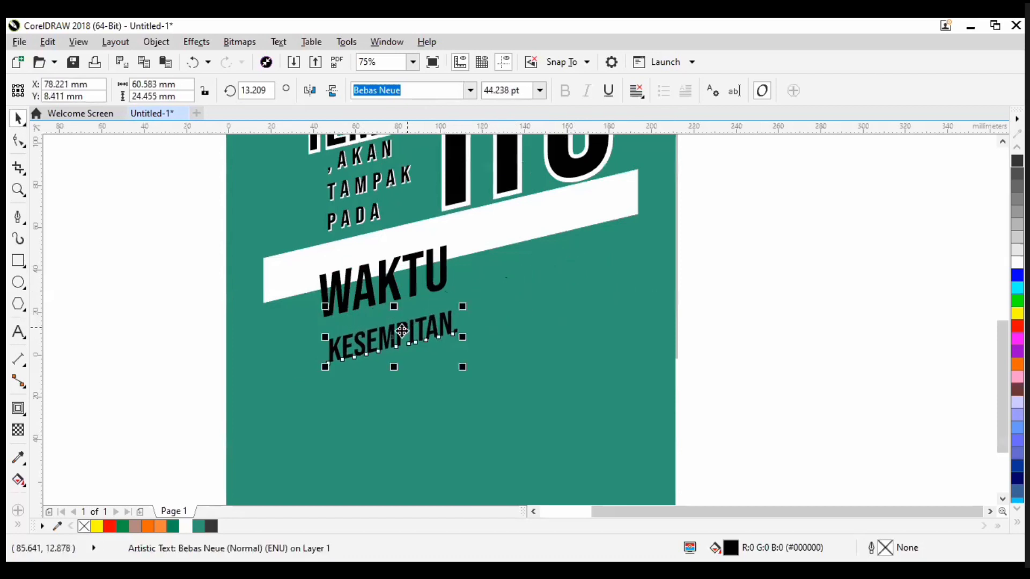
mouse_move(402, 331)
mouse_down()
mouse_move(390, 337)
mouse_move(389, 321)
mouse_up()
click(847, 288)
scroll(450, 354, down, 2)
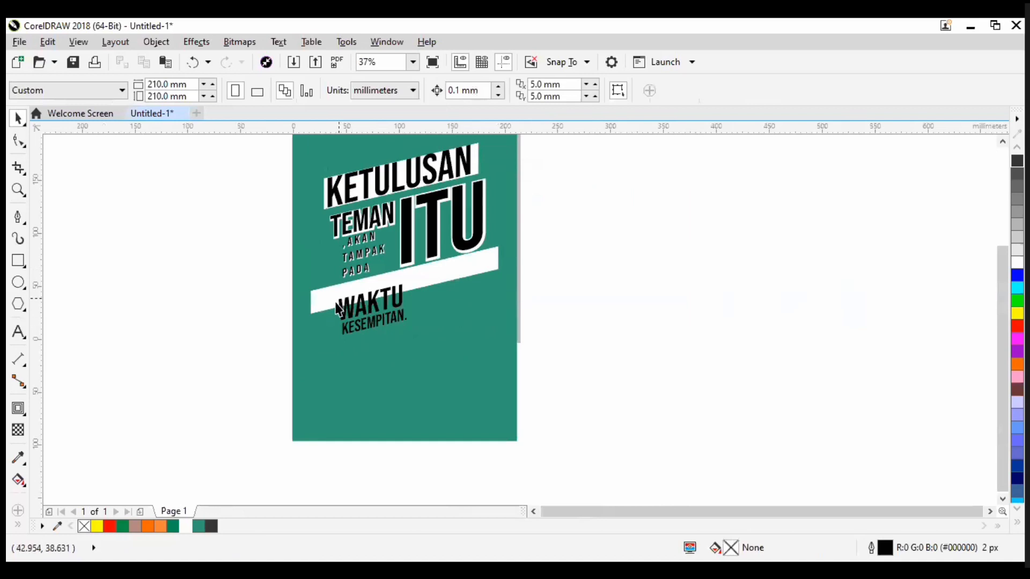
scroll(453, 373, up, 4)
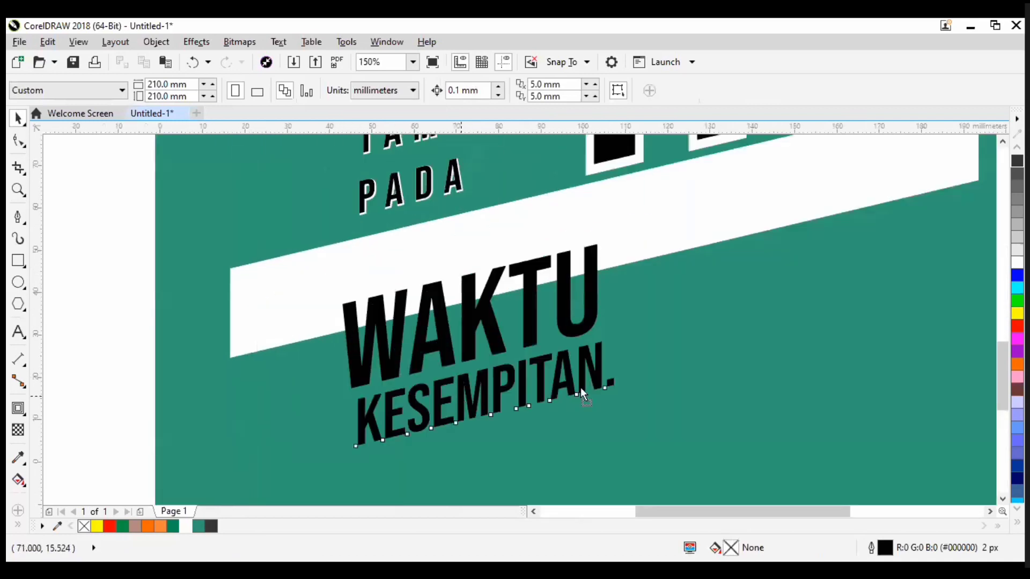
drag(461, 396, 373, 409)
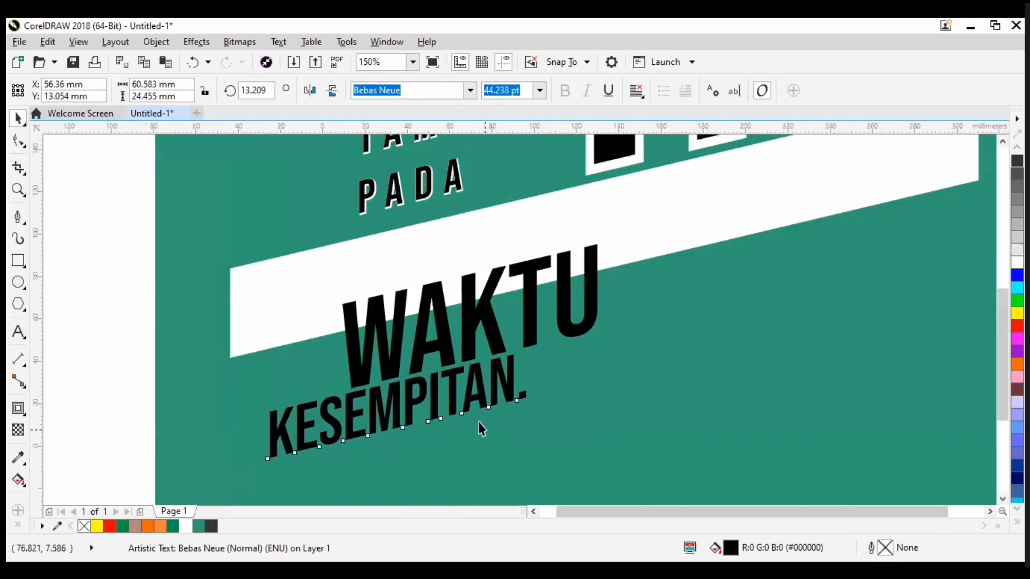
Step: Delete the large white slanted bar behind the word WAKTU
scroll(432, 396, down, 4)
click(555, 378)
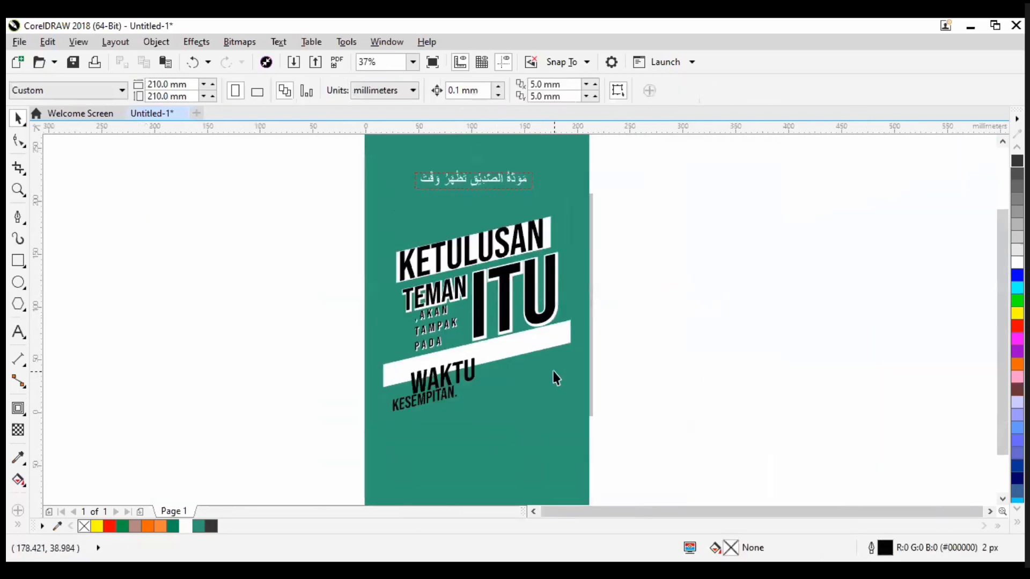
click(513, 358)
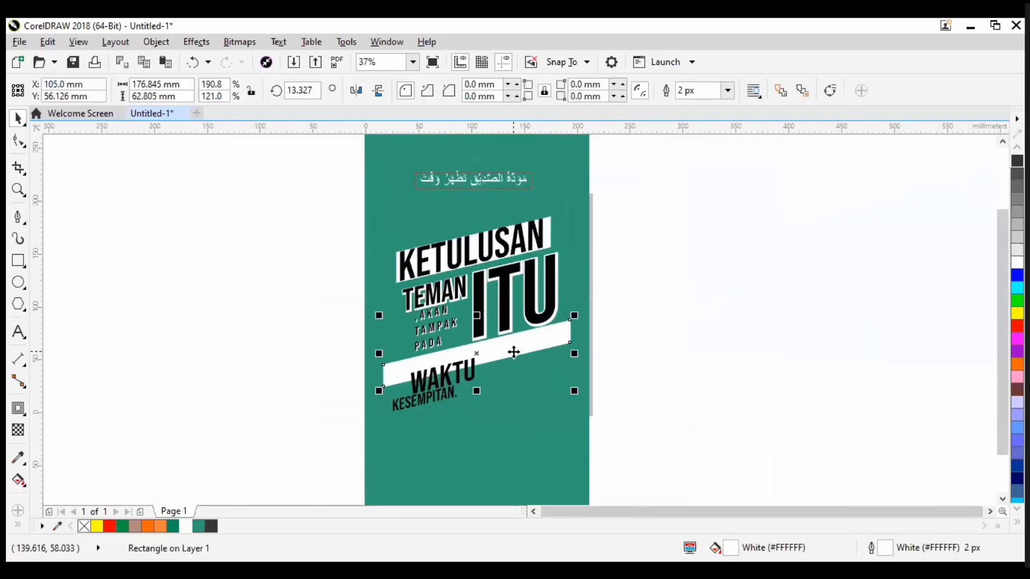
key(Delete)
Step: Add a white outside contour of about 0.9 mm around WAKTU with the Contour tool
scroll(410, 389, up, 2)
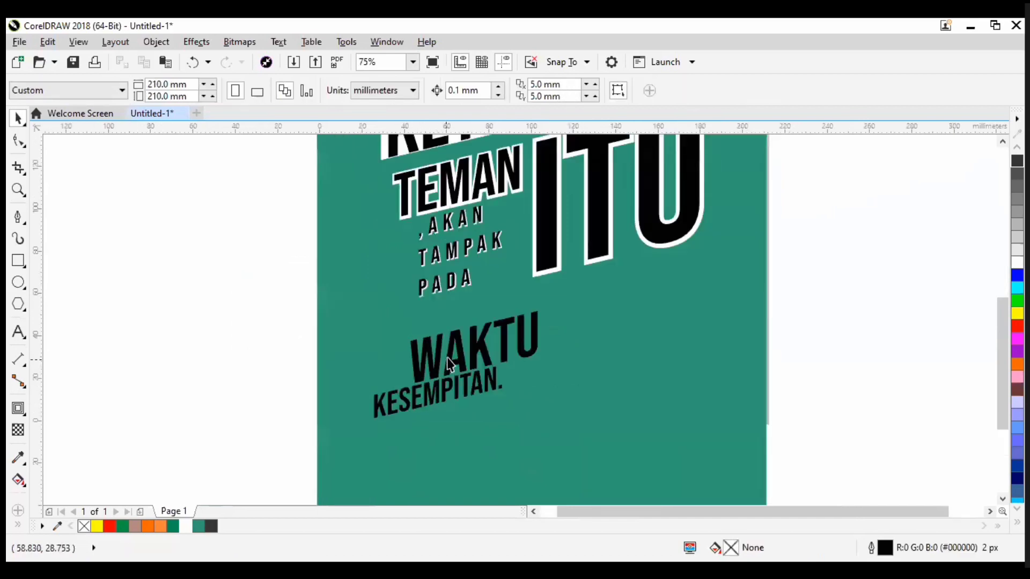
scroll(509, 279, down, 1)
scroll(544, 229, up, 2)
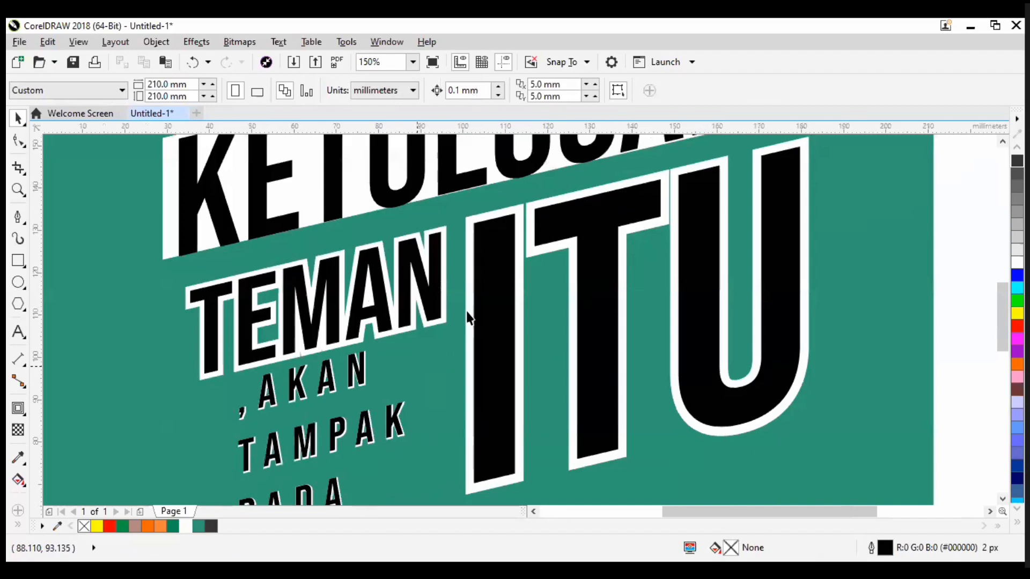
scroll(467, 317, down, 2)
scroll(441, 407, up, 1)
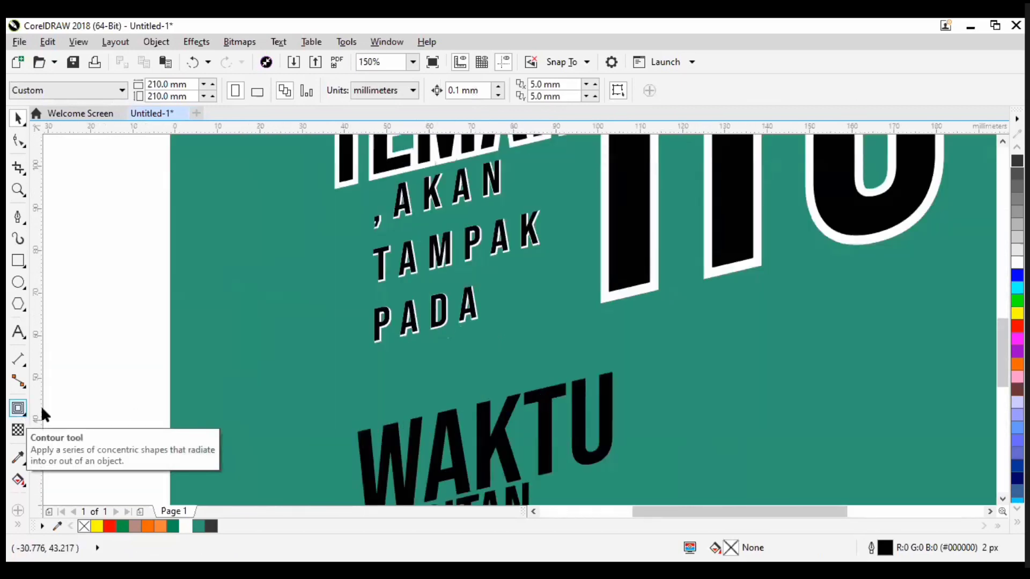
click(25, 413)
click(37, 409)
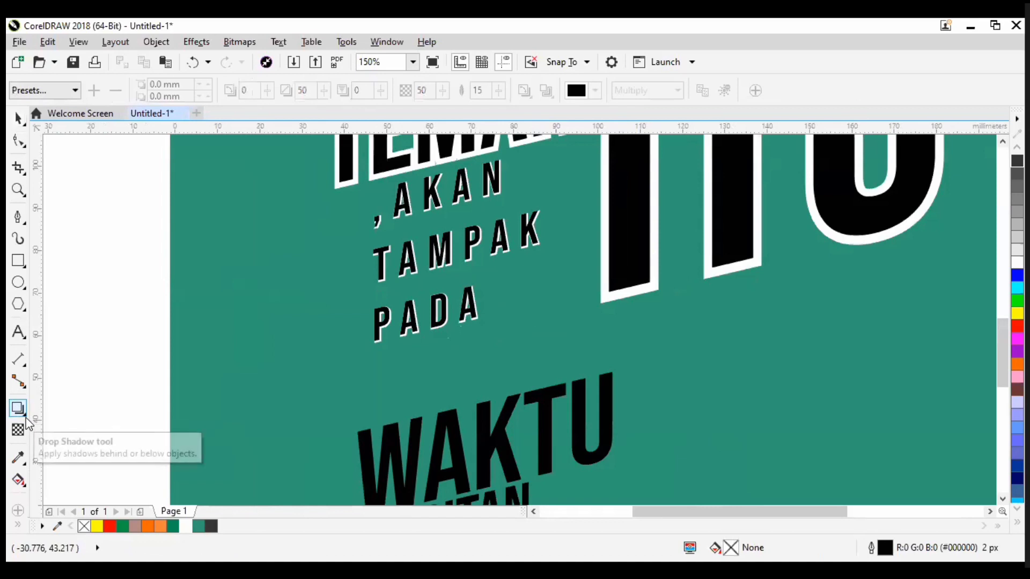
click(25, 416)
click(51, 422)
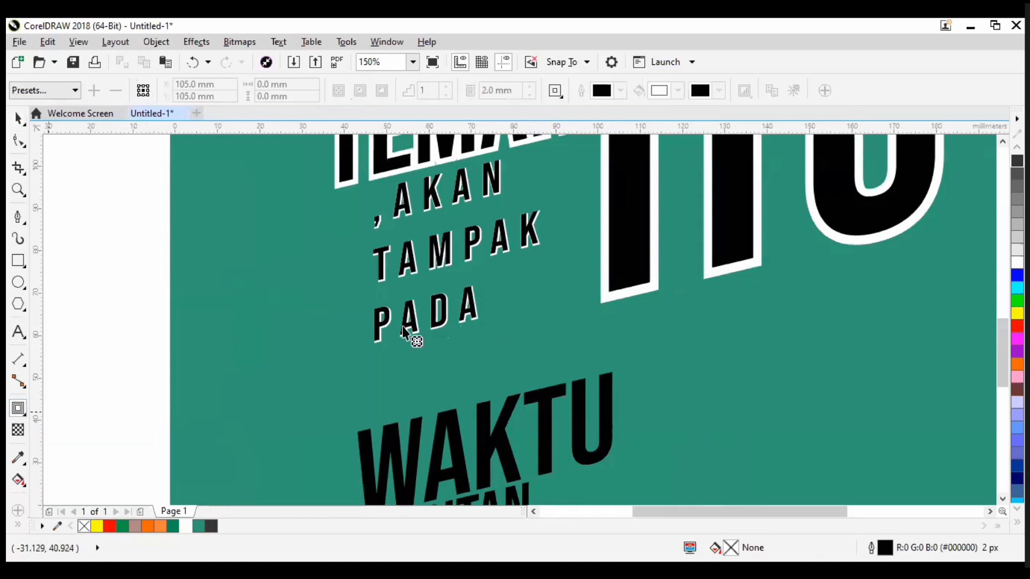
scroll(455, 379, down, 2)
scroll(480, 302, up, 2)
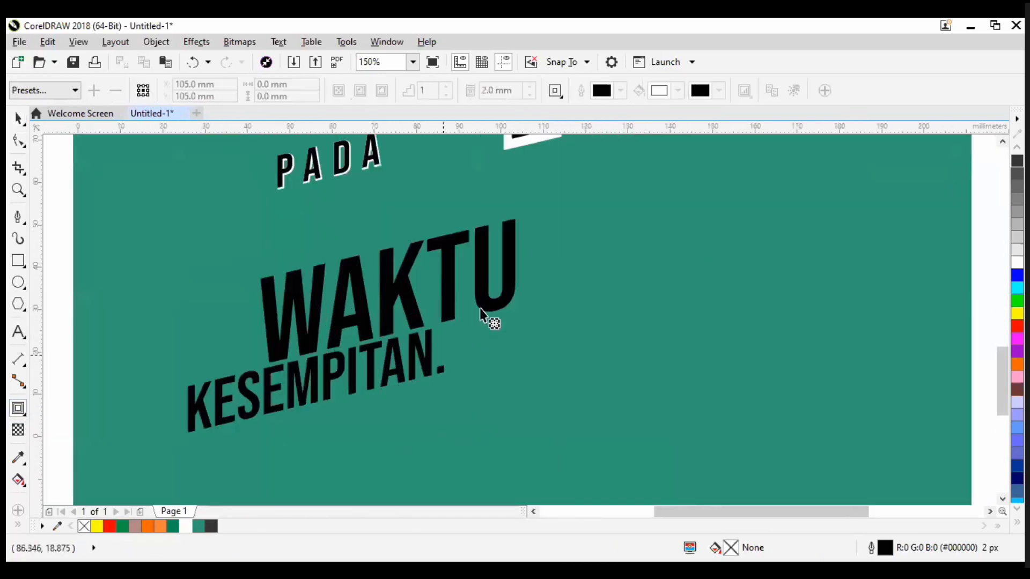
scroll(480, 308, up, 1)
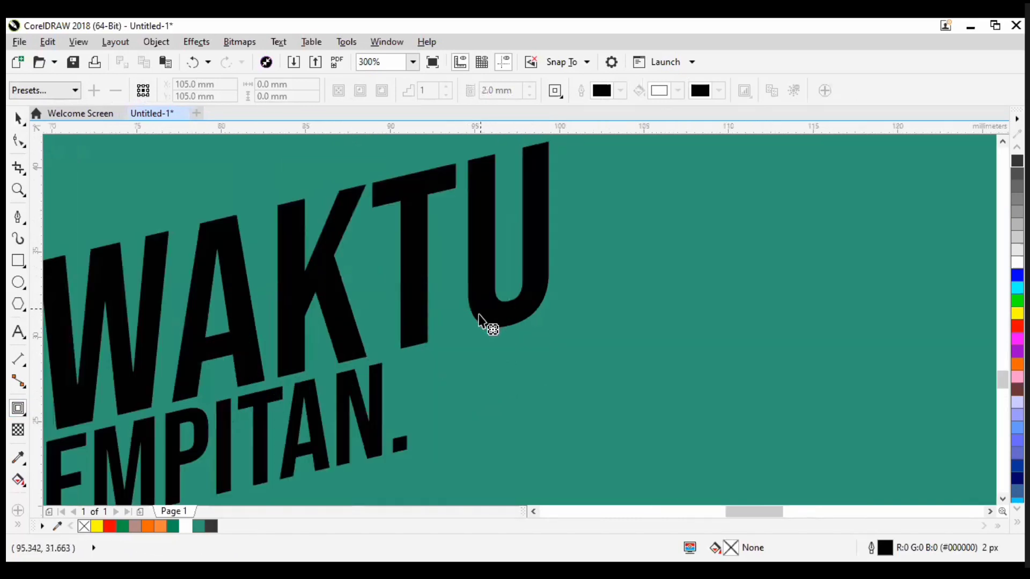
scroll(481, 322, up, 1)
click(472, 370)
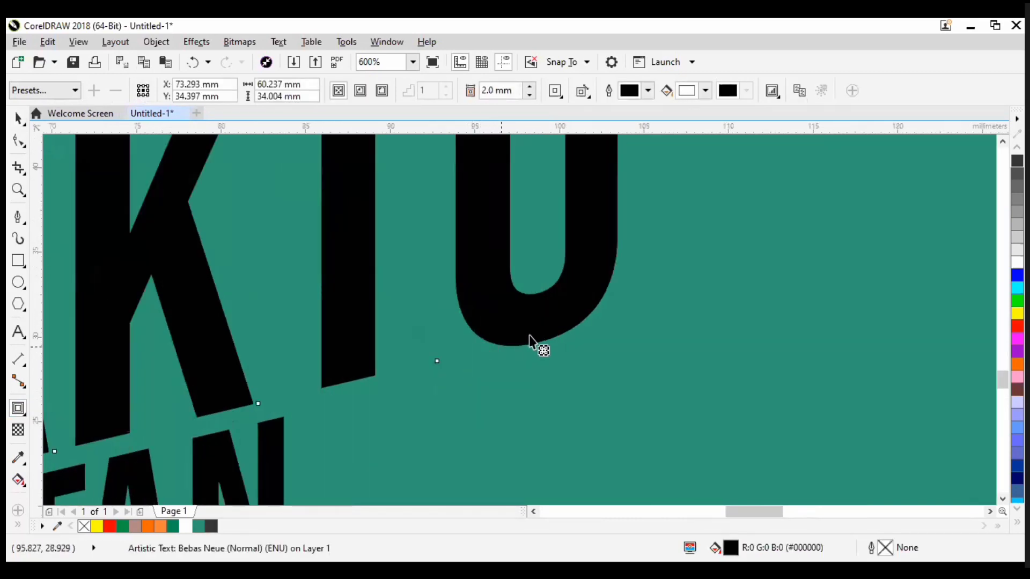
scroll(531, 344, down, 1)
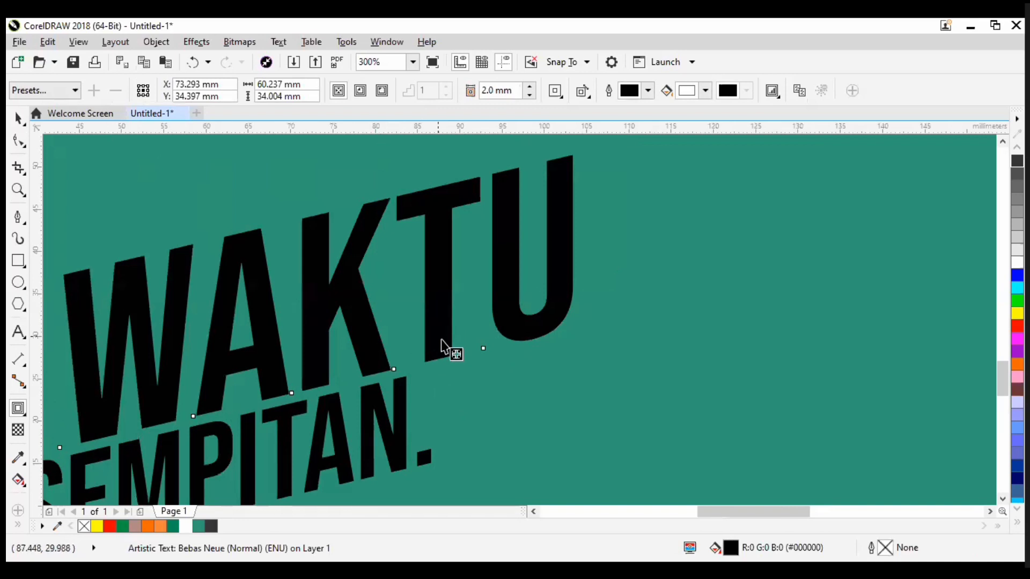
drag(441, 335, 485, 368)
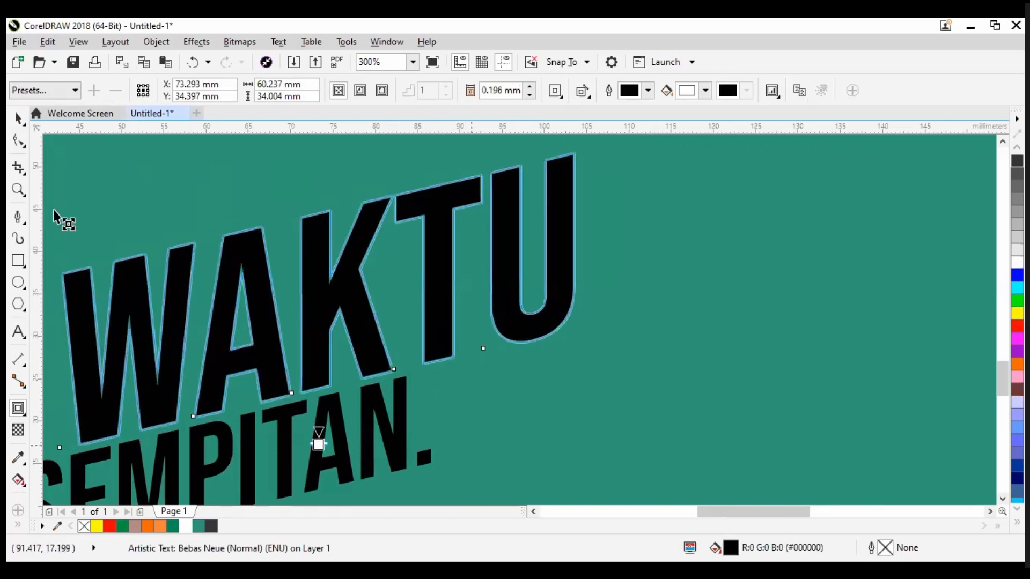
Step: Move the contoured WAKTU up beneath PADA and enlarge it to about 129 mm wide
scroll(467, 301, down, 2)
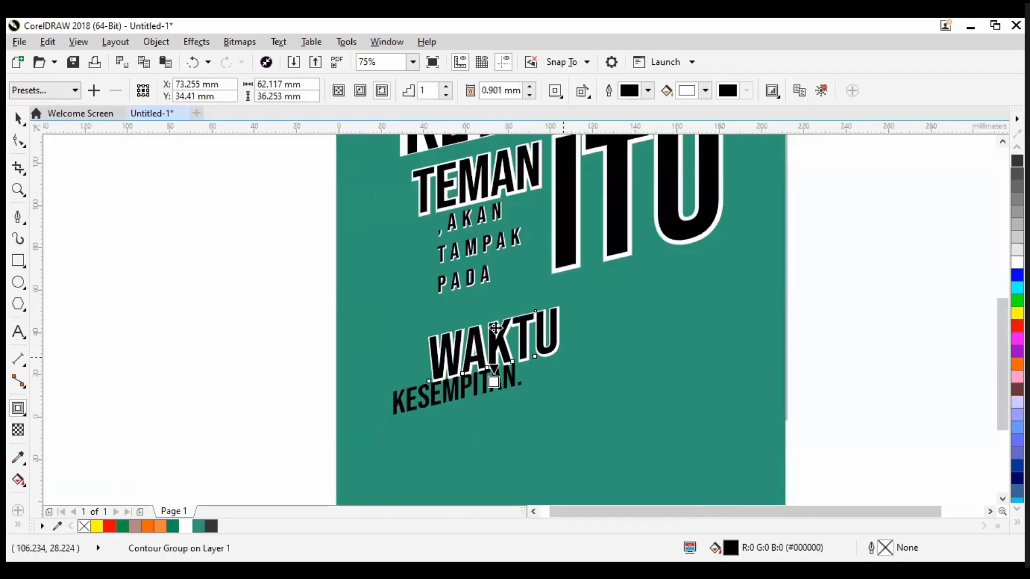
scroll(502, 269, up, 2)
drag(499, 305, 509, 228)
scroll(565, 315, down, 2)
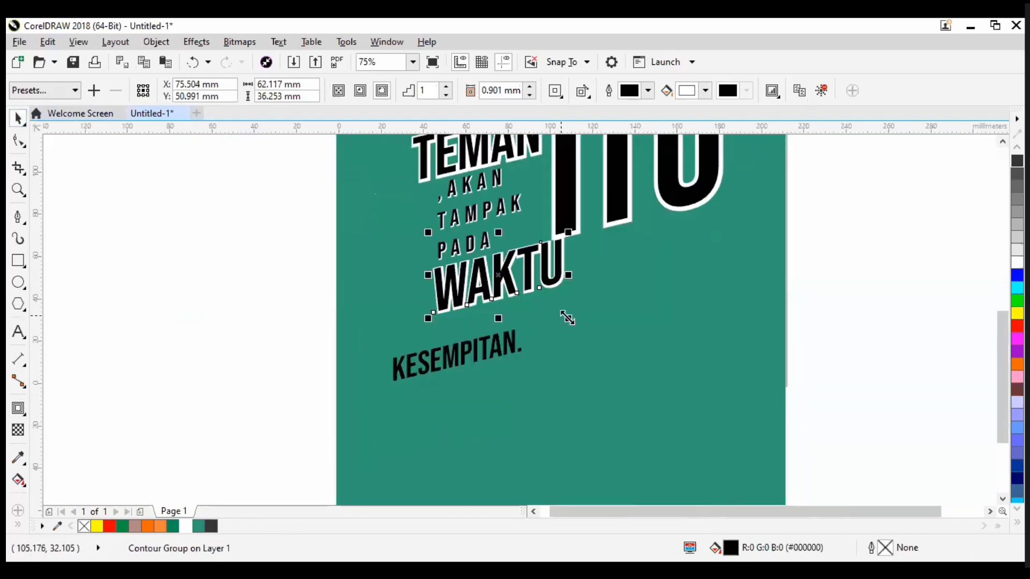
drag(731, 424, 718, 428)
drag(340, 330, 340, 330)
scroll(511, 310, down, 1)
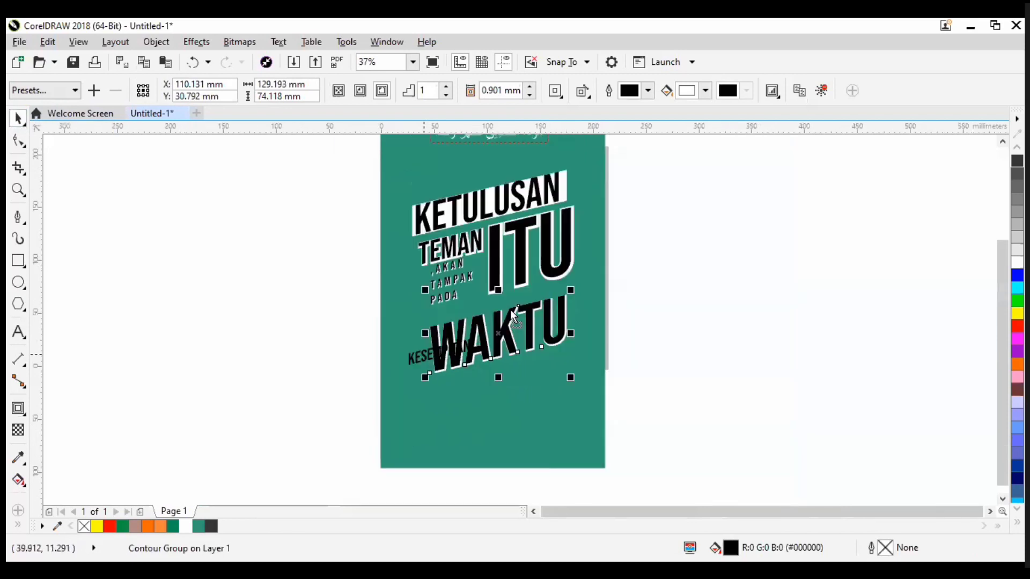
Step: Place WAKTU close under PADA and ITU, and move KESEMPITAN. into the free space below it
scroll(506, 295, up, 1)
click(359, 378)
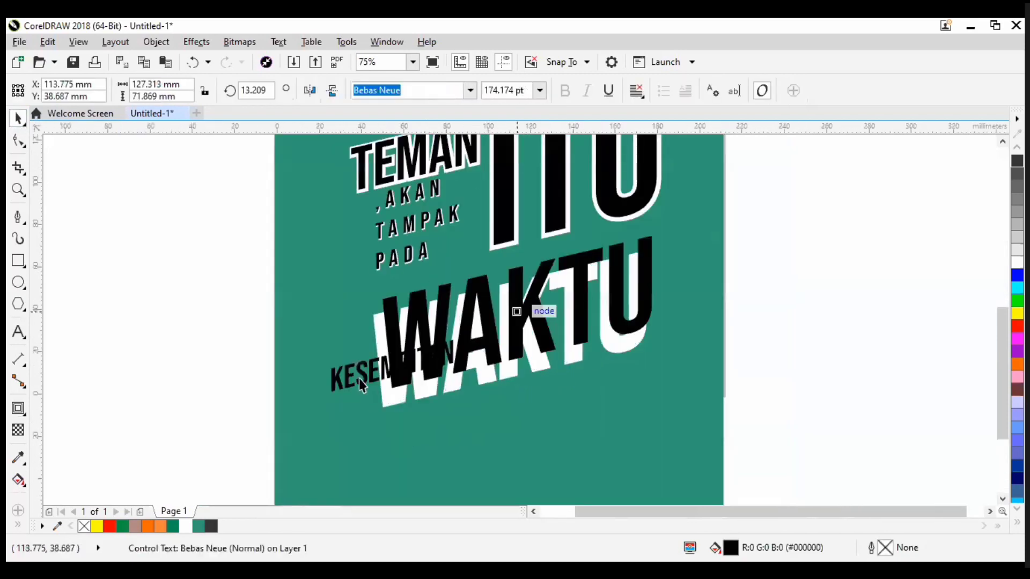
drag(361, 384, 385, 427)
double_click(398, 379)
click(19, 122)
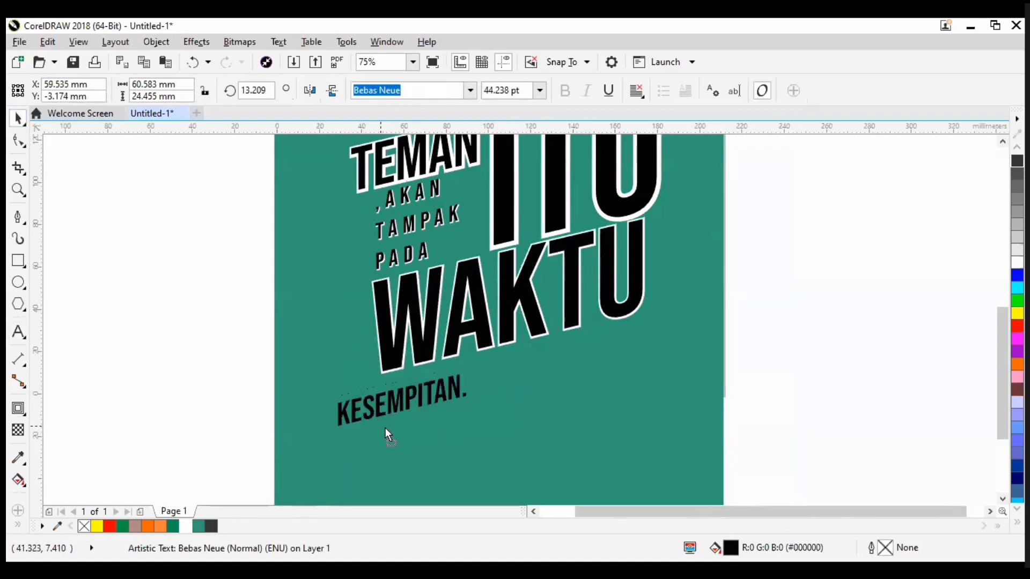
Step: Widen the white outside contour around WAKTU to an offset of about 2.7 mm
click(536, 335)
click(18, 409)
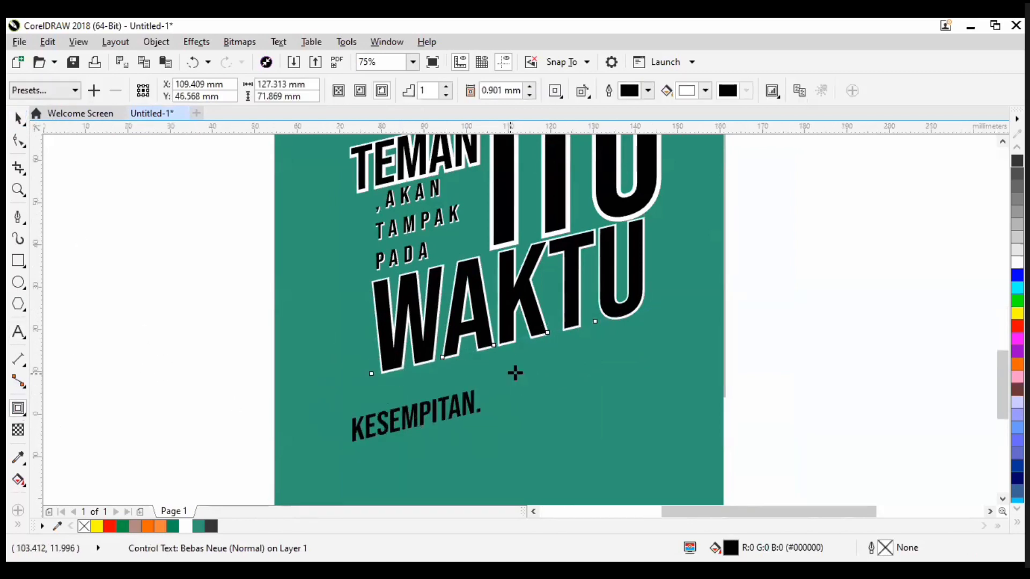
scroll(507, 375, up, 1)
drag(504, 376, 506, 380)
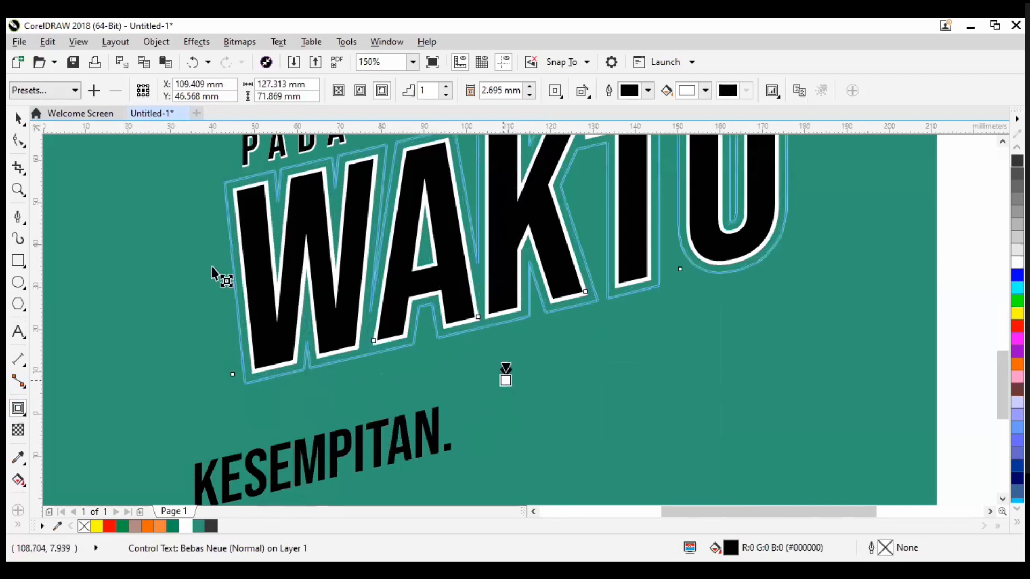
key(F3)
key(space)
scroll(314, 325, down, 1)
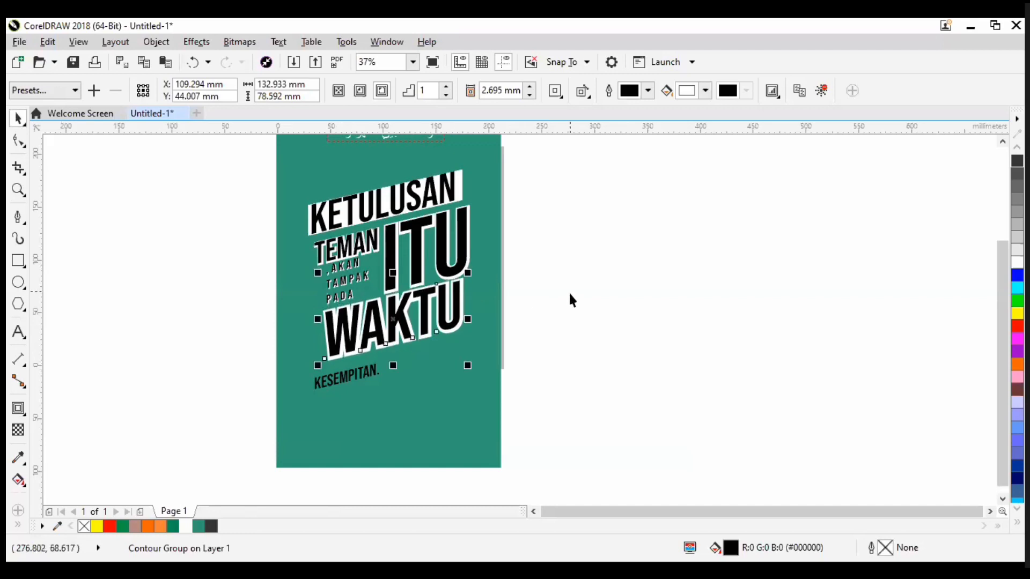
Step: Enlarge KESEMPITAN. to about 123 mm wide and place it directly beneath WAKTU
click(296, 255)
scroll(358, 317, up, 1)
scroll(359, 317, down, 1)
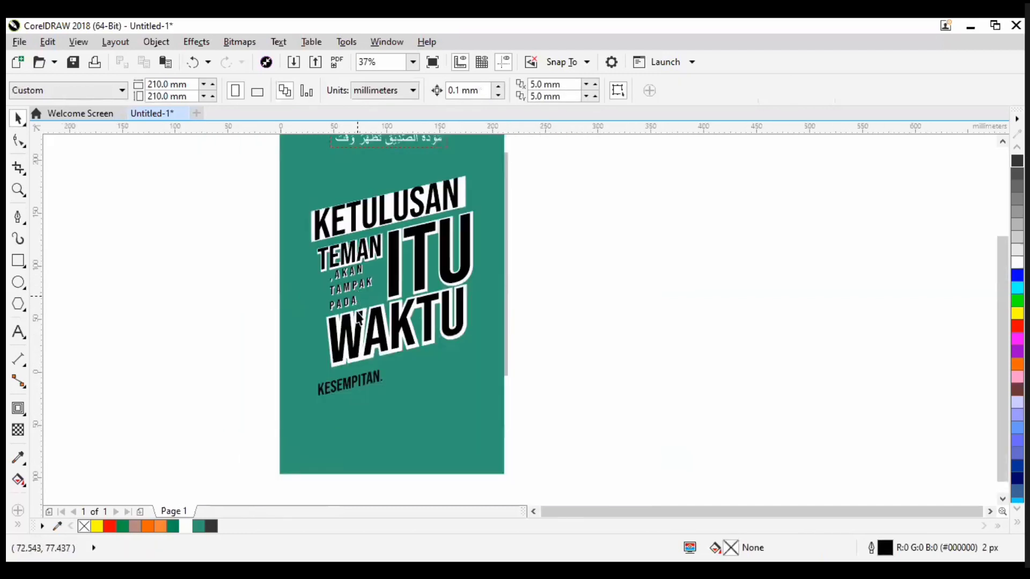
click(378, 388)
drag(389, 402, 479, 432)
drag(383, 409, 402, 369)
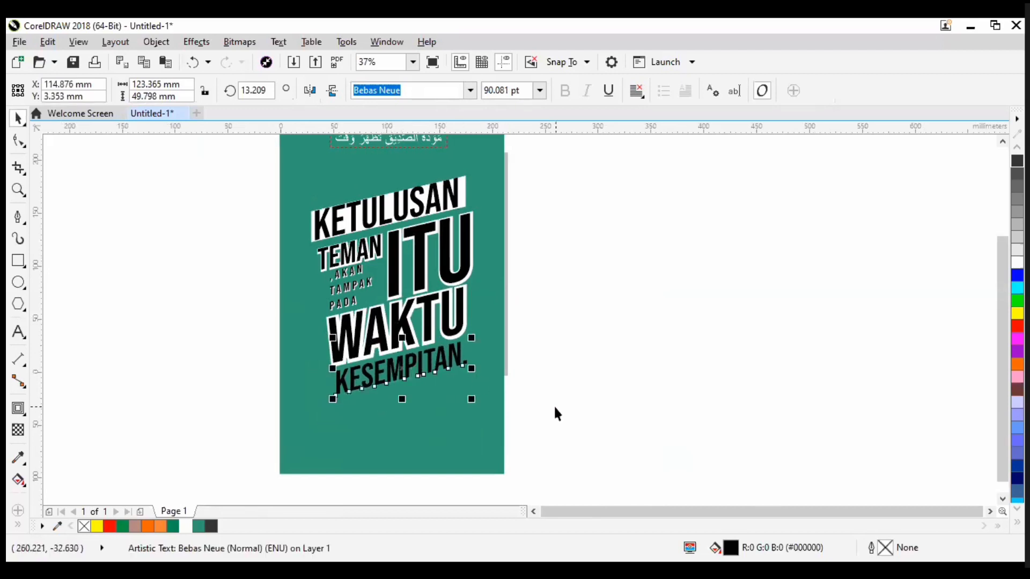
Step: Align the left edge of KESEMPITAN. with the left edge of WAKTU
drag(560, 410, 213, 187)
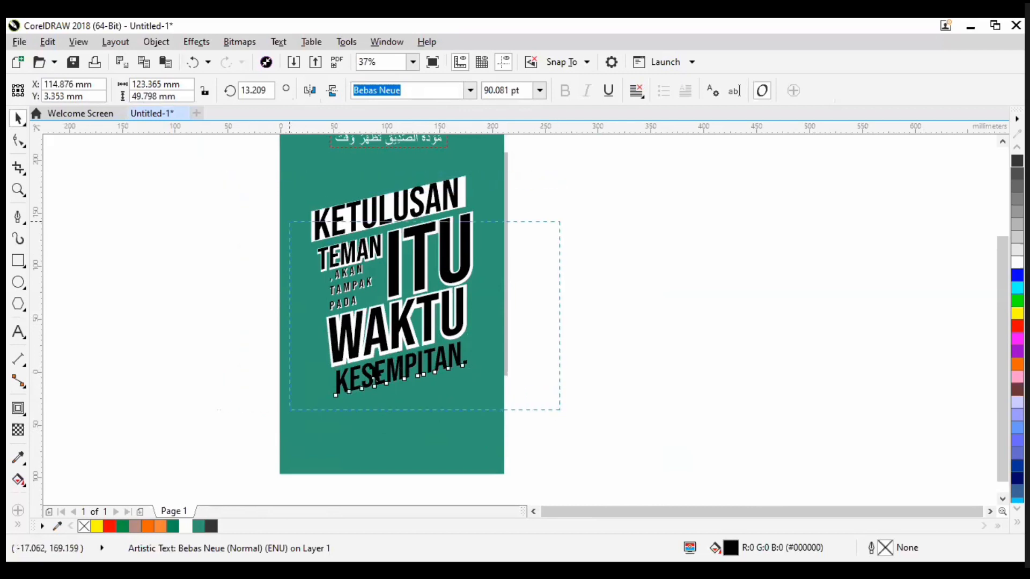
drag(289, 221, 296, 340)
key(Escape)
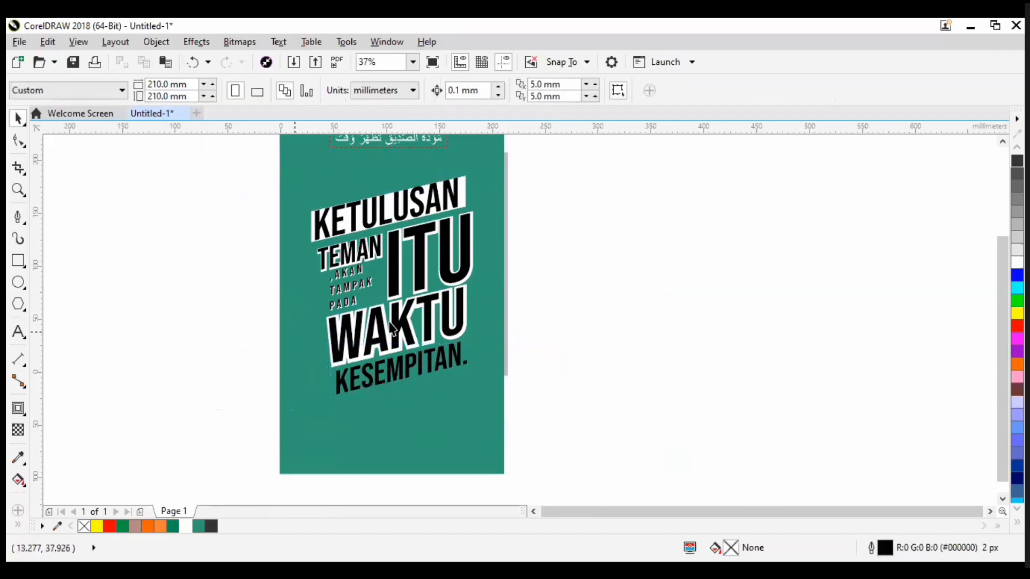
click(380, 370)
shift+click(395, 334)
key(l)
key(Escape)
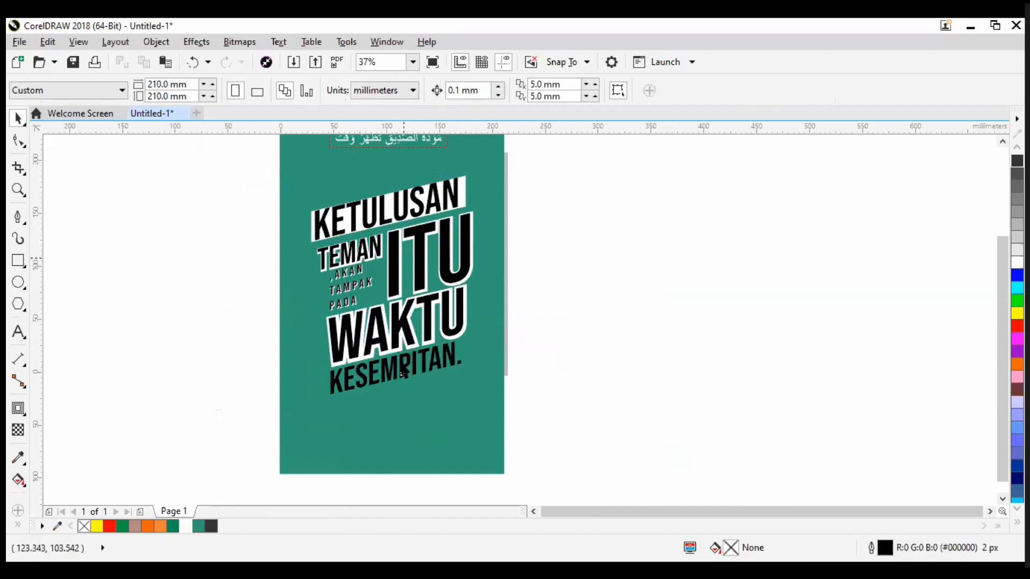
Step: Reposition KESEMPITAN. directly beneath WAKTU with its left edge roughly flush with that word
click(400, 363)
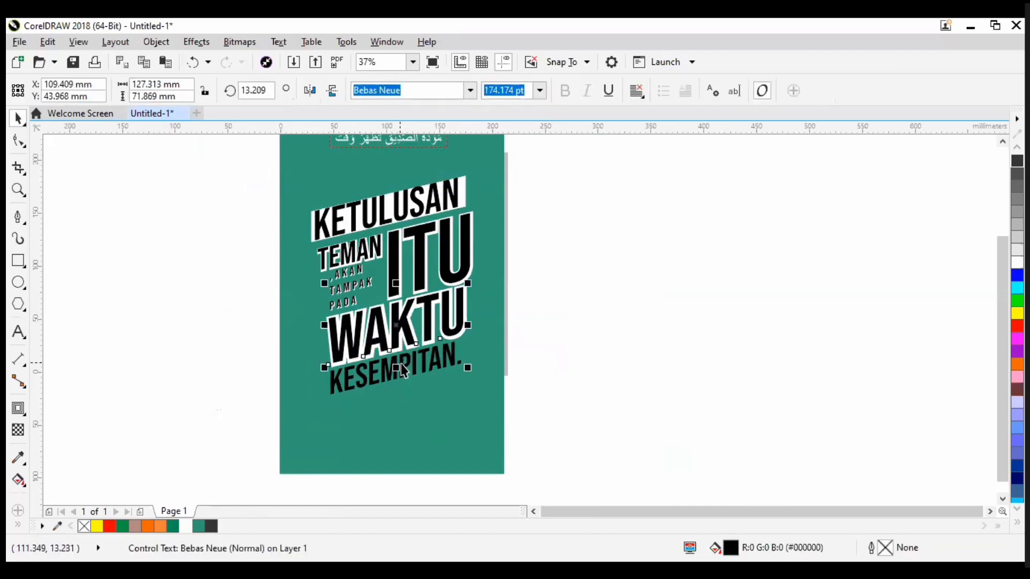
shift+click(403, 375)
scroll(498, 456, down, 2)
key(Escape)
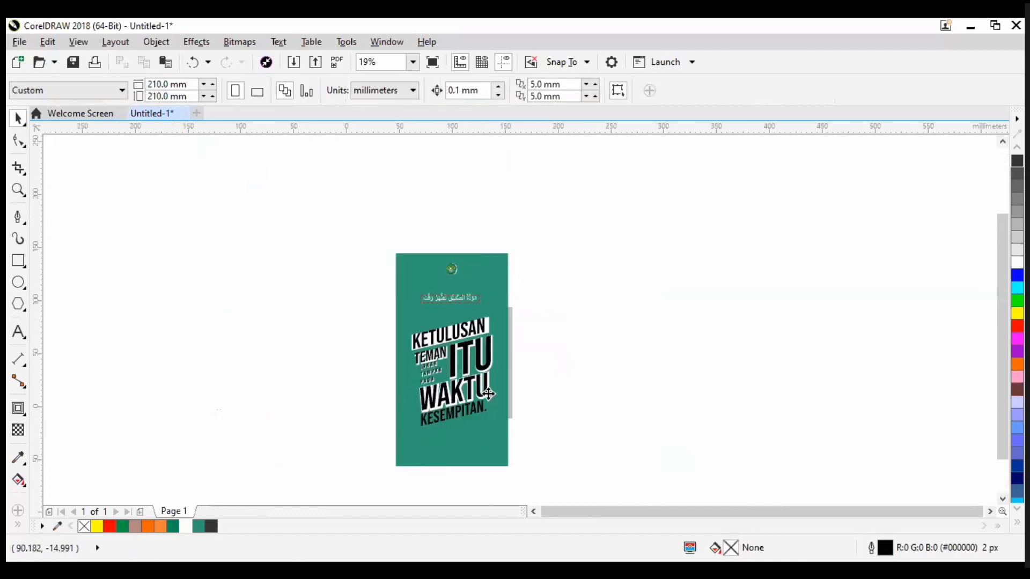
scroll(448, 424, up, 2)
click(465, 408)
scroll(465, 407, up, 4)
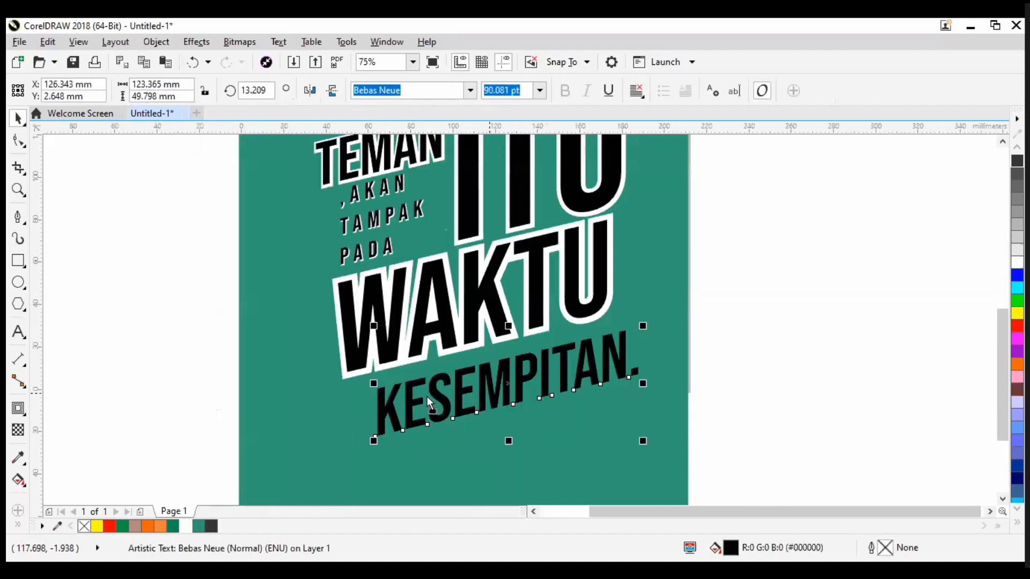
drag(363, 433, 446, 376)
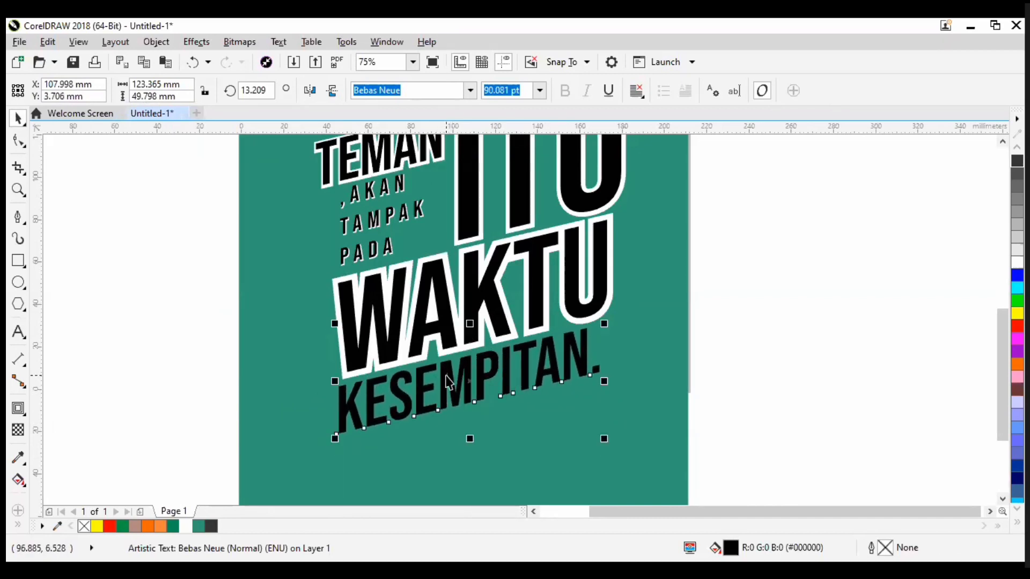
Step: Try moving WAKTU and KESEMPITAN. together down and to the left, and undo the move
shift+click(437, 287)
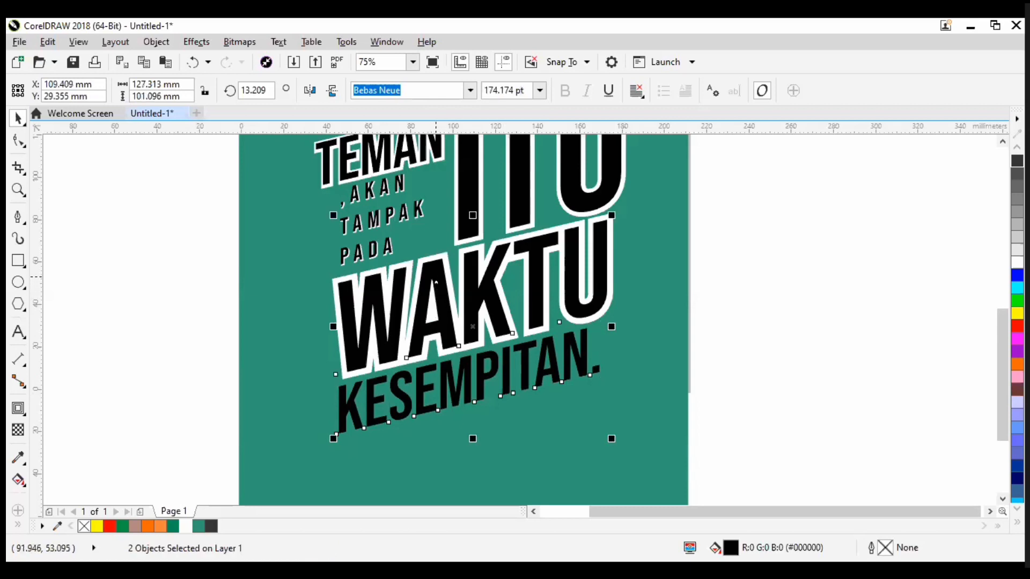
drag(472, 329, 419, 354)
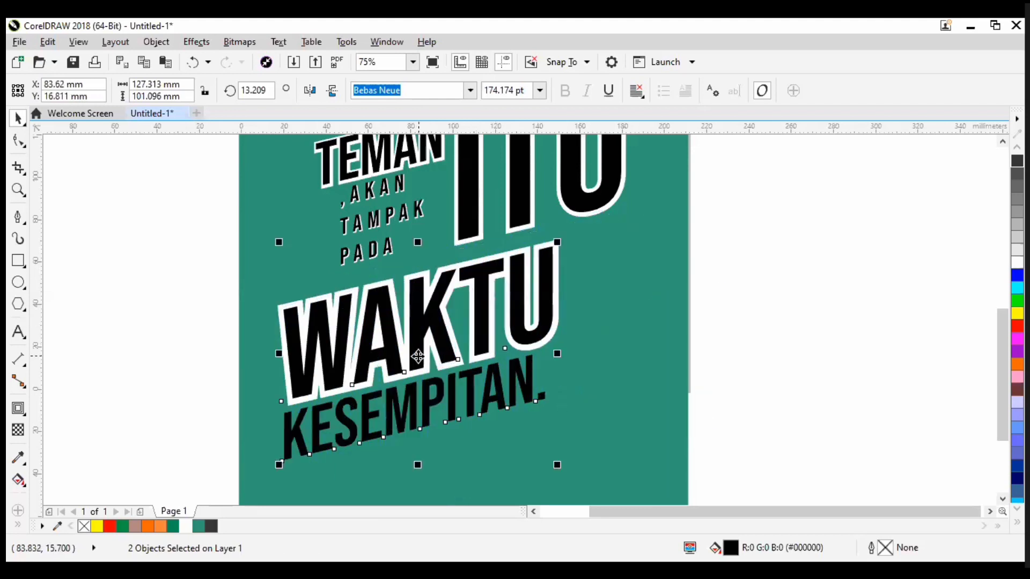
key(ctrl+z)
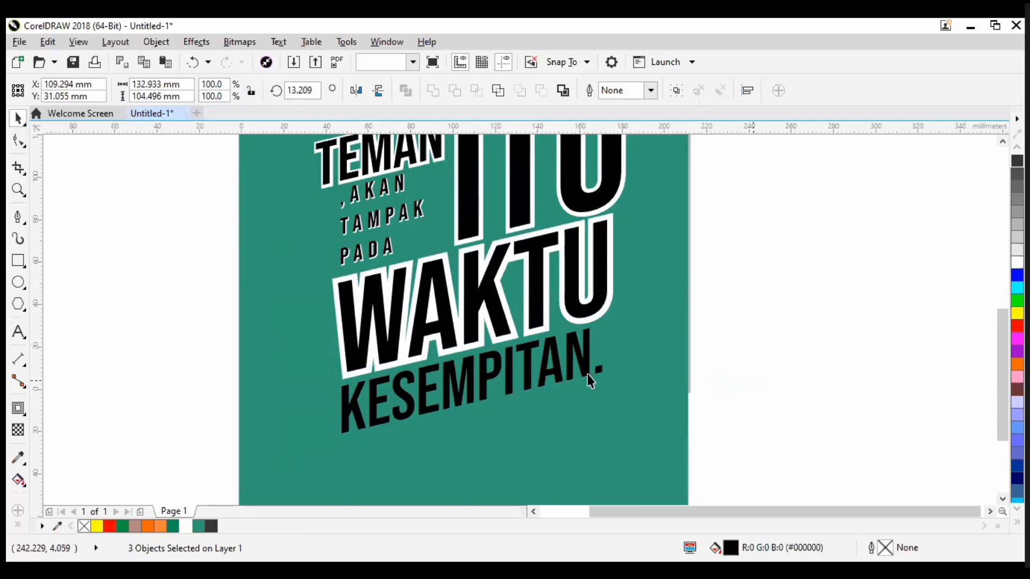
Step: Shift KESEMPITAN. about 18 mm to the right beneath WAKTU
click(582, 377)
click(569, 373)
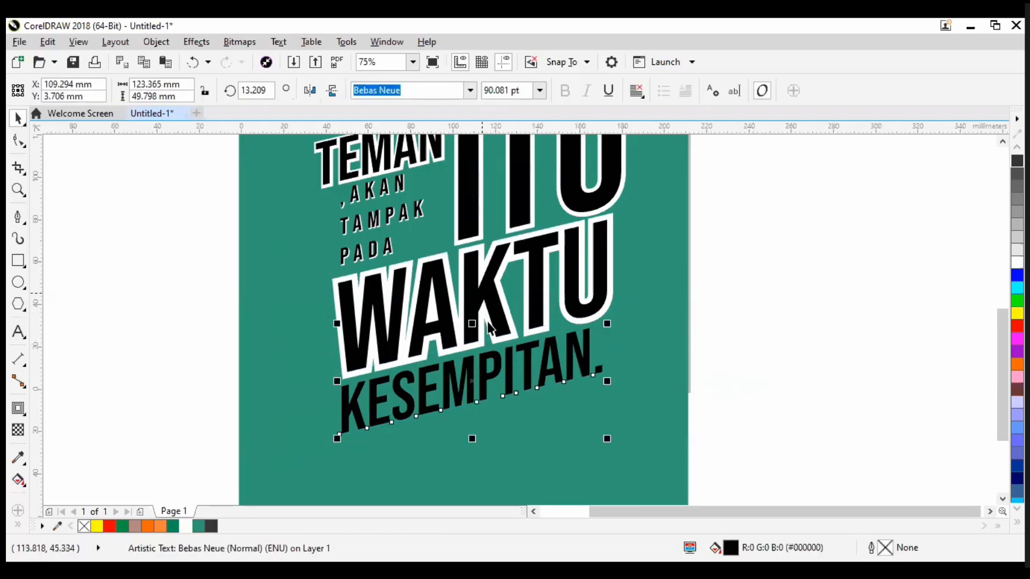
shift+click(483, 295)
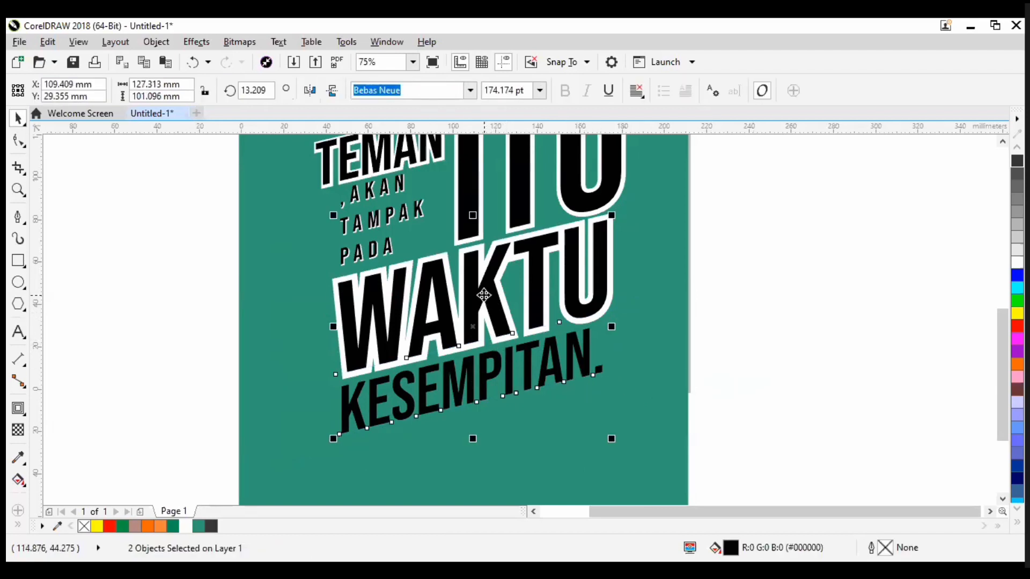
click(755, 347)
drag(556, 371, 593, 371)
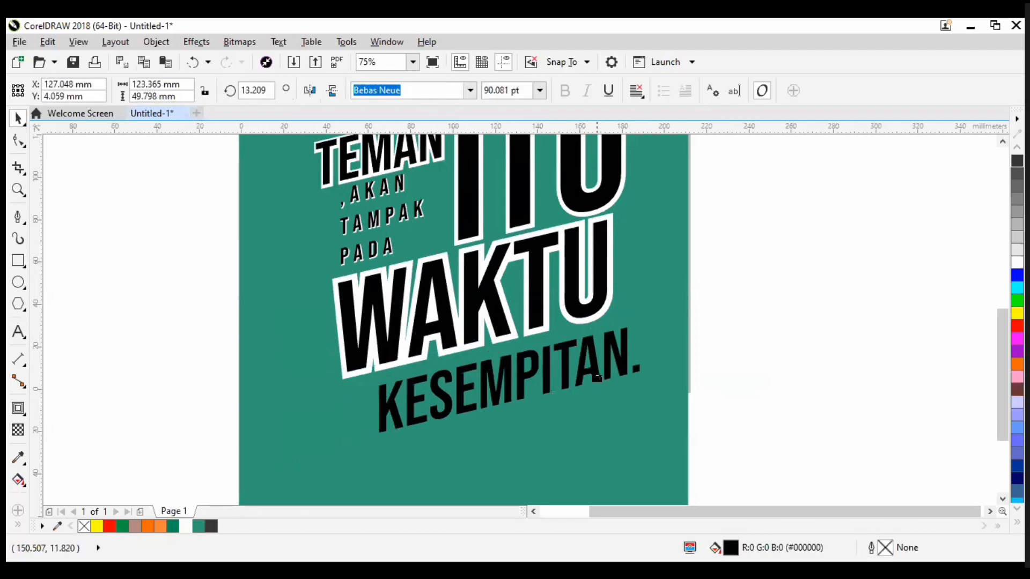
Step: Align the left edge of KESEMPITAN. with the left edge of WAKTU
shift+click(475, 290)
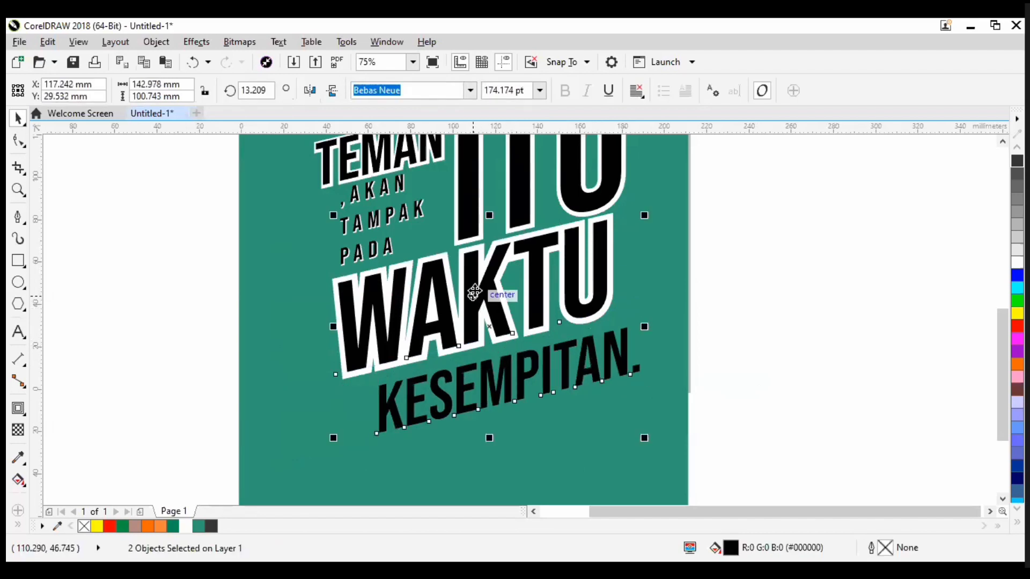
key(l)
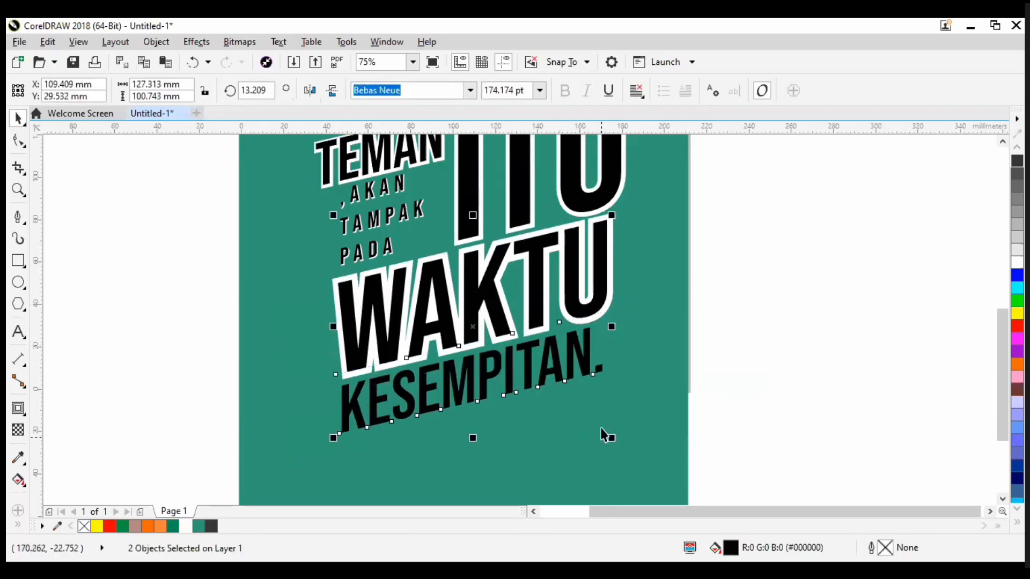
scroll(553, 253, down, 2)
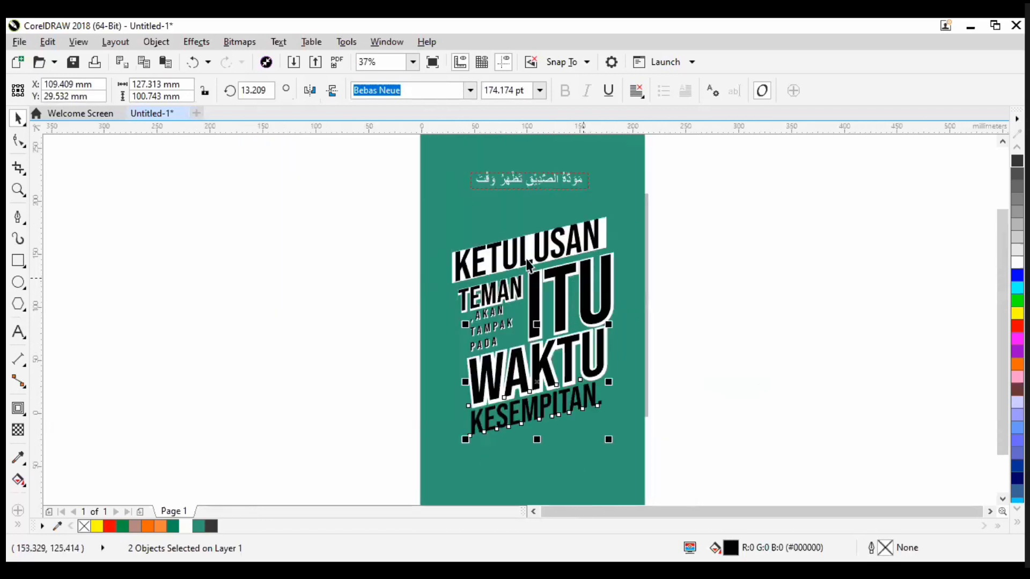
click(695, 320)
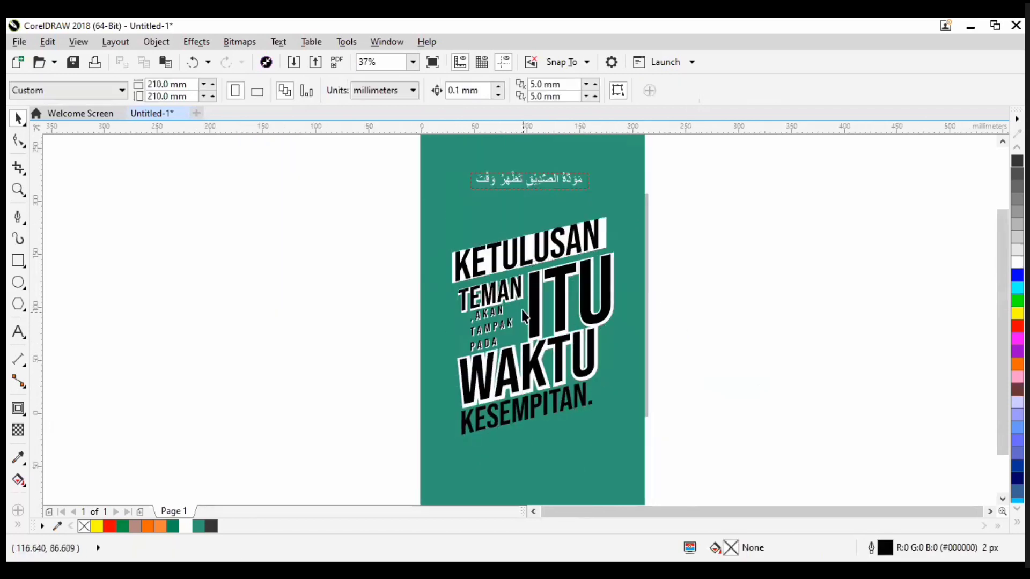
Step: Nudge ITU slightly upward and scale it down to about 69 by 71 mm, keeping it beside TEMAN
scroll(563, 309, up, 2)
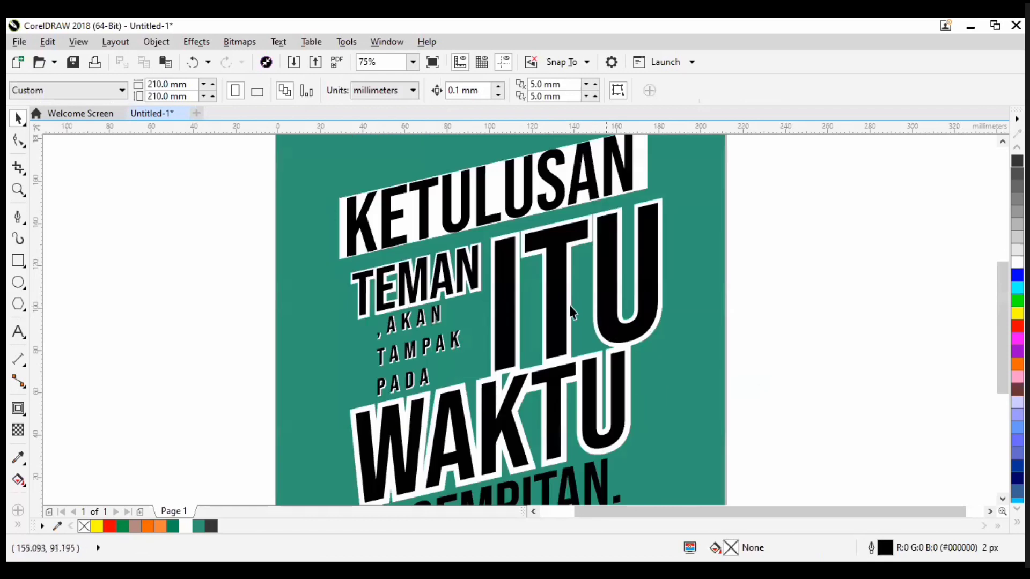
click(563, 308)
drag(563, 306, 564, 301)
drag(665, 371, 650, 361)
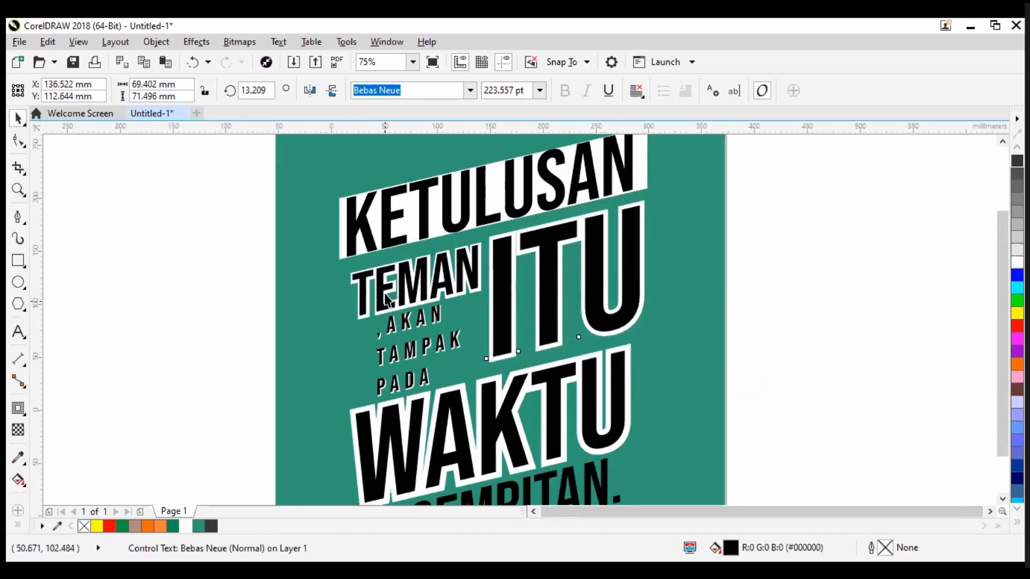
scroll(385, 295, down, 2)
click(601, 298)
scroll(385, 295, down, 2)
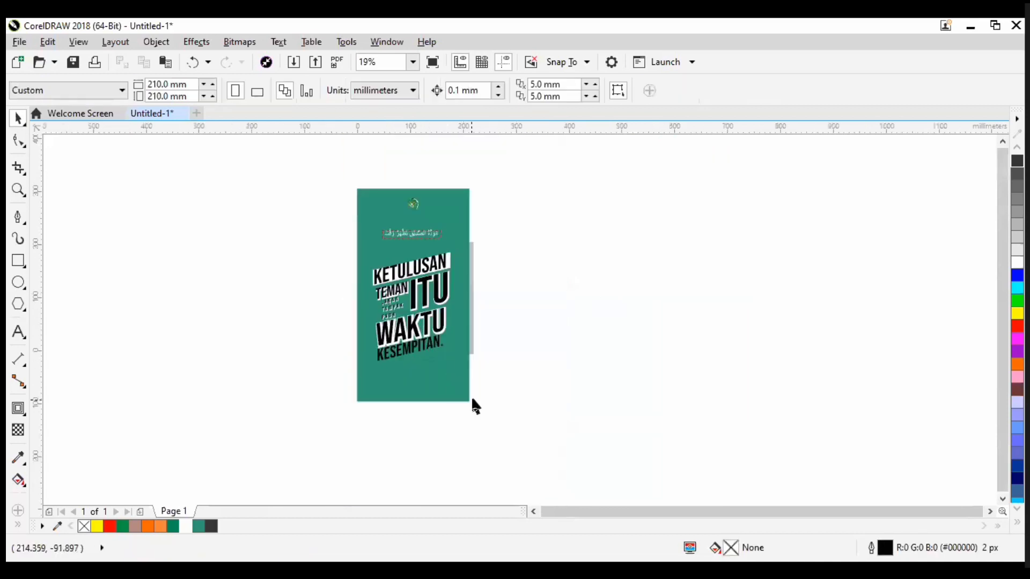
Step: Add a one-step white outside contour of about 1.7 mm around KESEMPITAN
scroll(413, 354, up, 4)
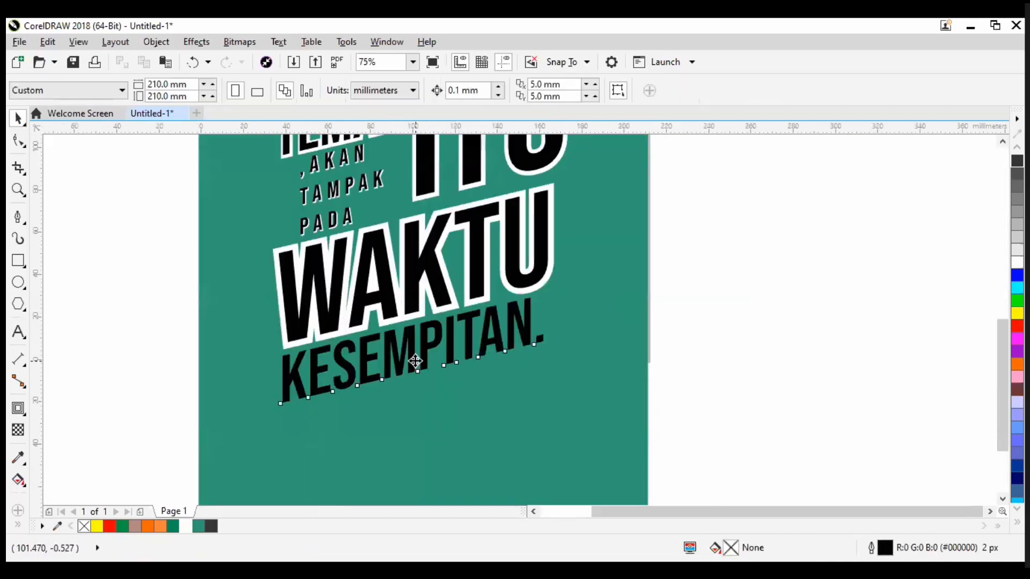
click(409, 361)
click(18, 409)
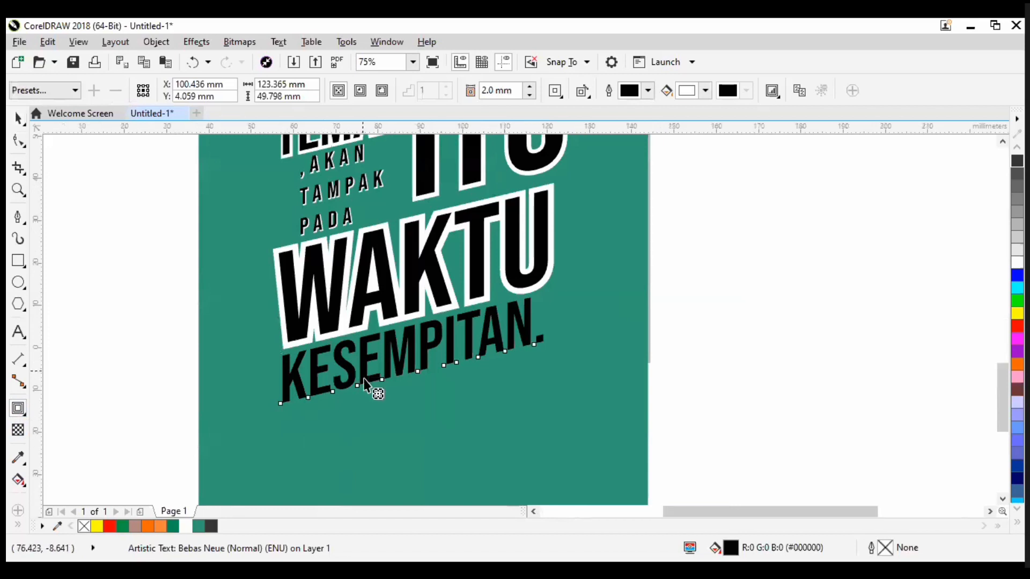
scroll(373, 395, up, 2)
drag(382, 432, 475, 414)
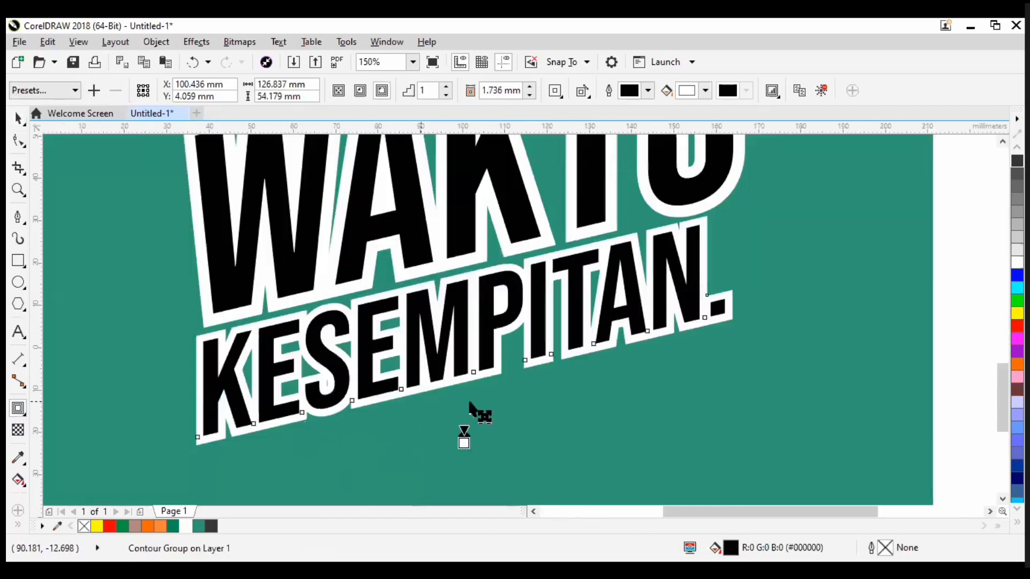
key(F3)
key(F3)
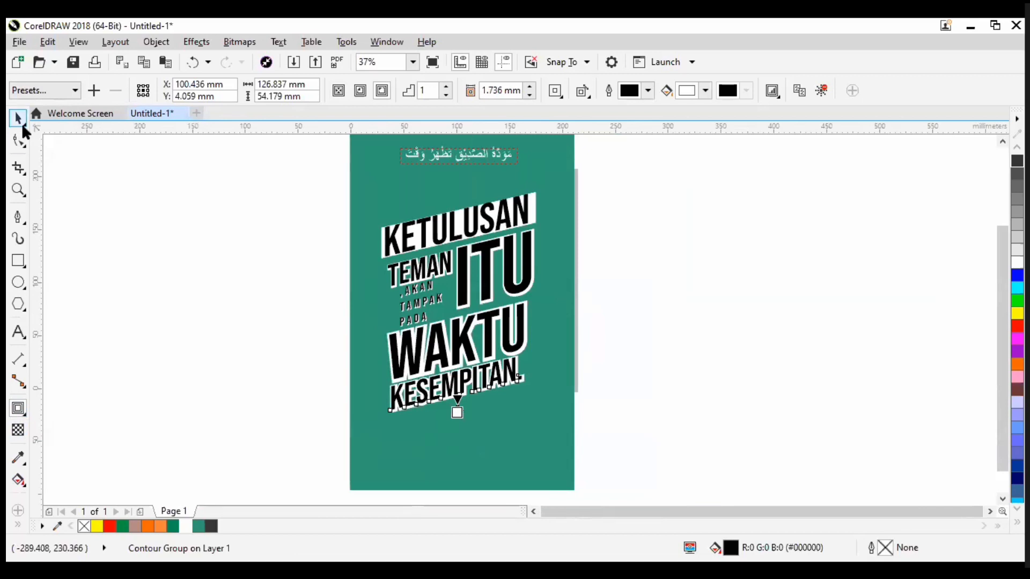
click(20, 142)
click(597, 213)
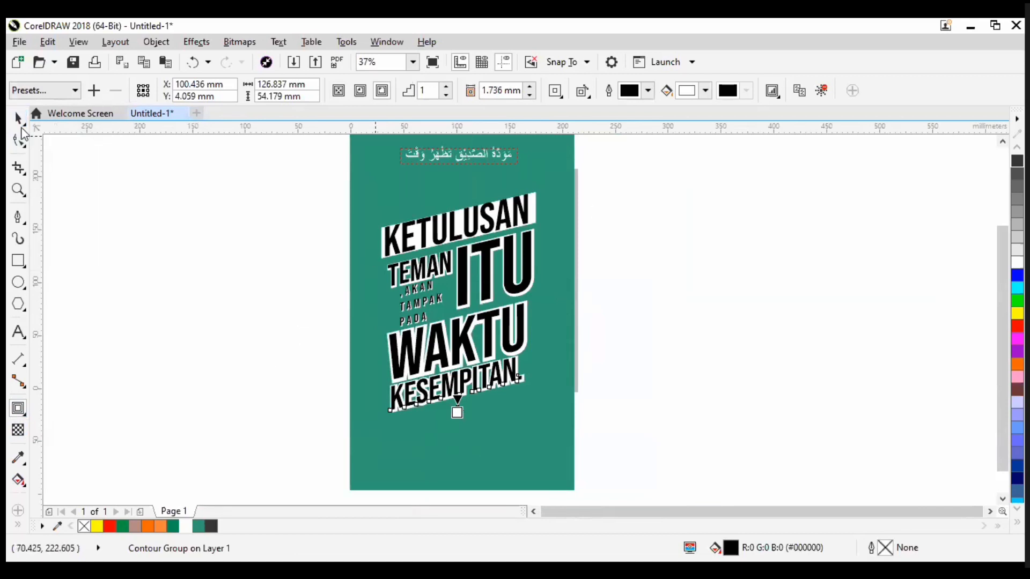
click(18, 120)
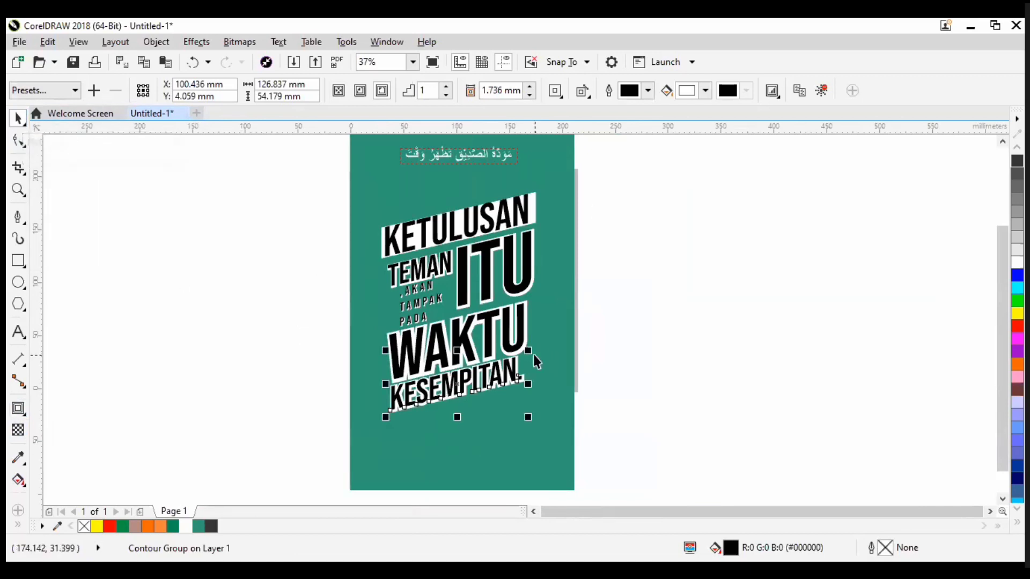
click(661, 434)
Step: Try grouping all the slanted quote words with the white bar, and undo the grouping
drag(309, 292, 294, 189)
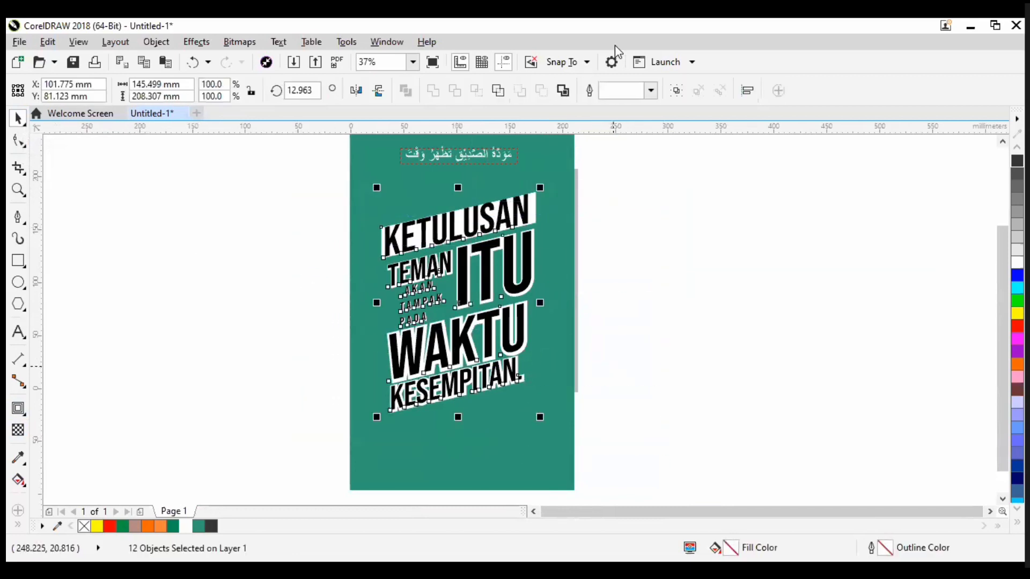
click(676, 91)
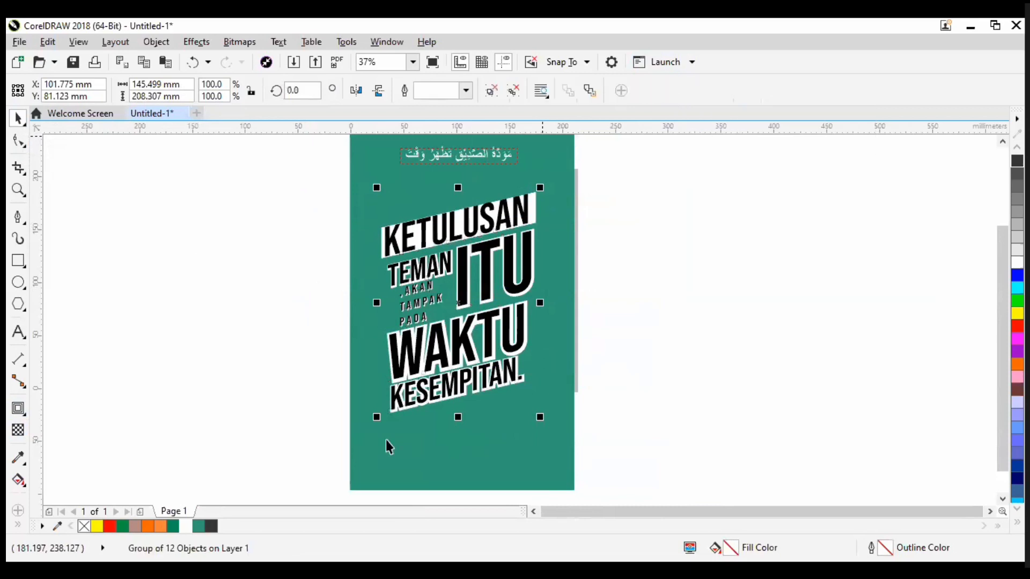
key(ctrl+z)
click(689, 402)
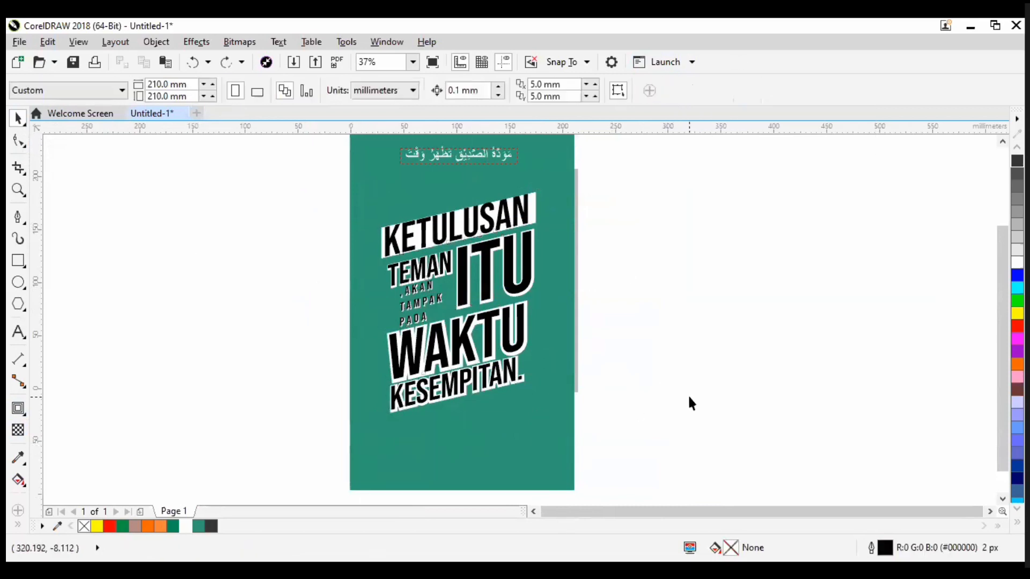
Step: Group the slanted words with their contours, and combine them with the white bar into one quote group
drag(666, 468, 285, 231)
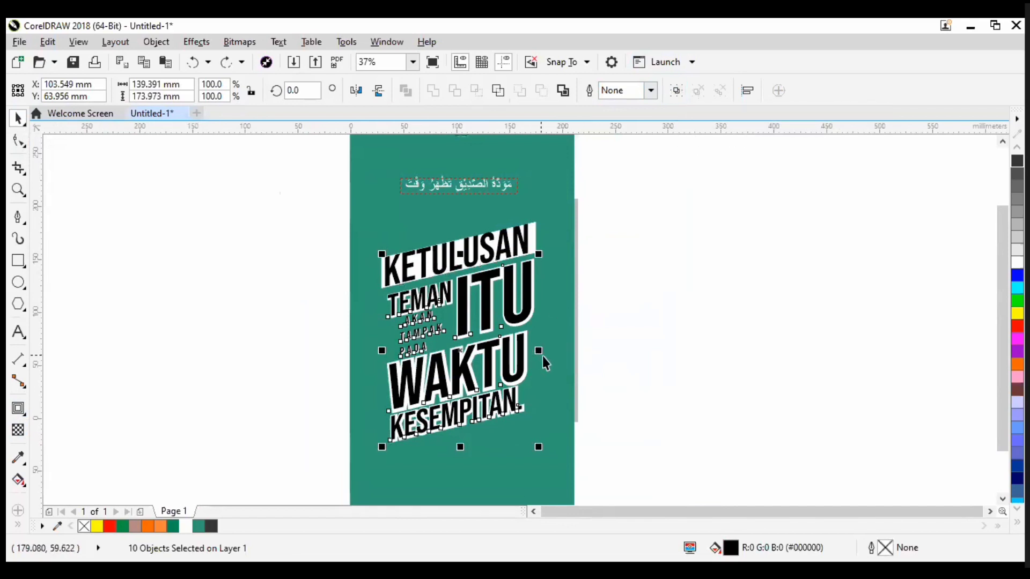
key(ctrl+g)
drag(681, 476, 338, 169)
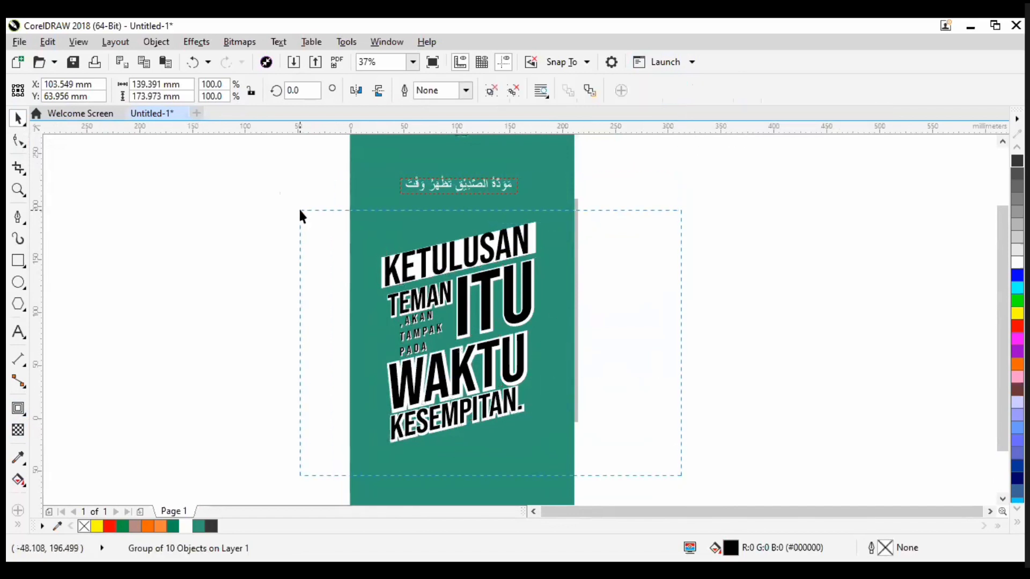
drag(300, 211, 300, 210)
click(675, 93)
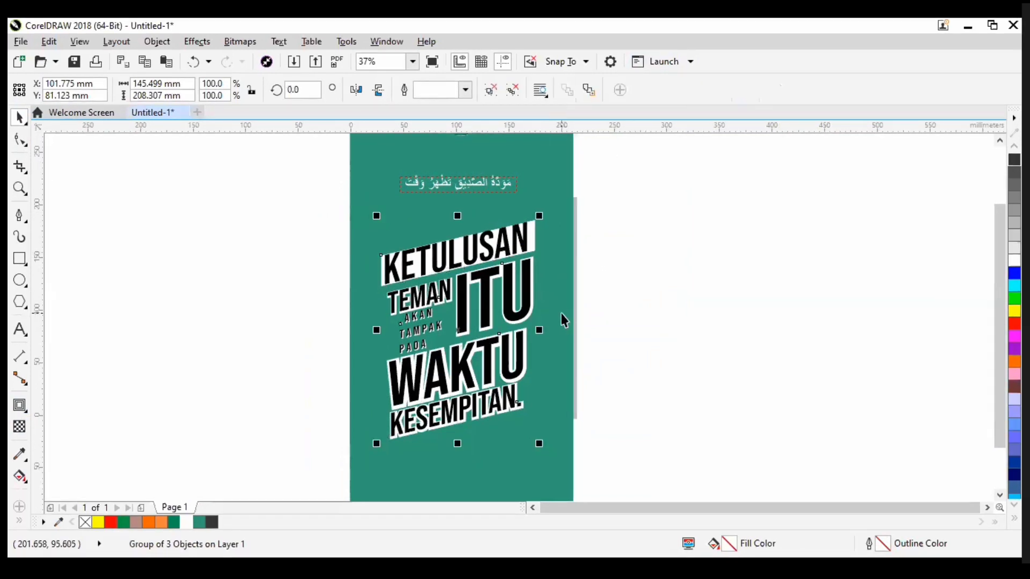
Step: Try moving the quote group off the poster and back onto its lower part
drag(483, 325, 683, 312)
scroll(542, 304, down, 1)
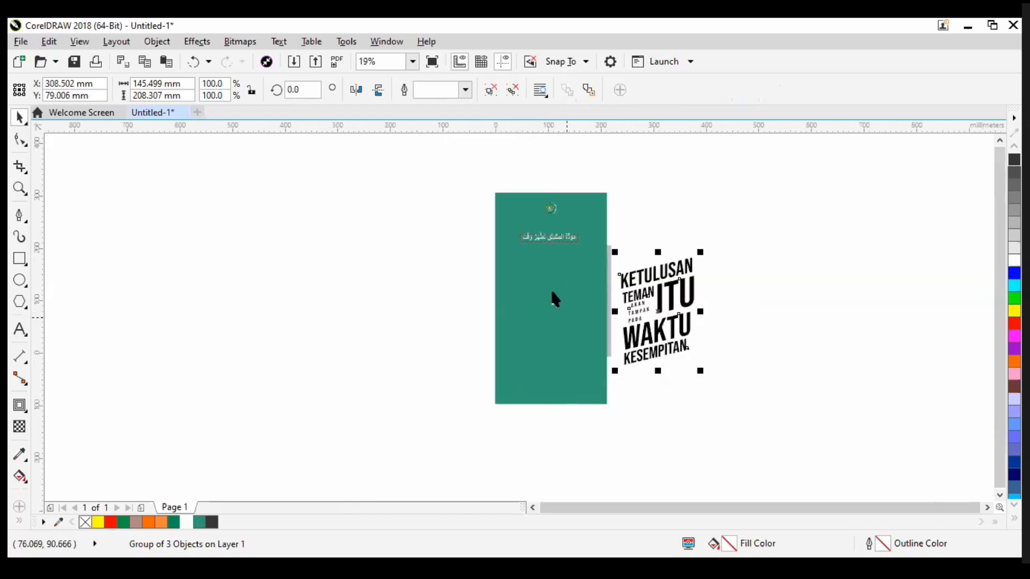
scroll(552, 297, up, 1)
drag(726, 285, 536, 382)
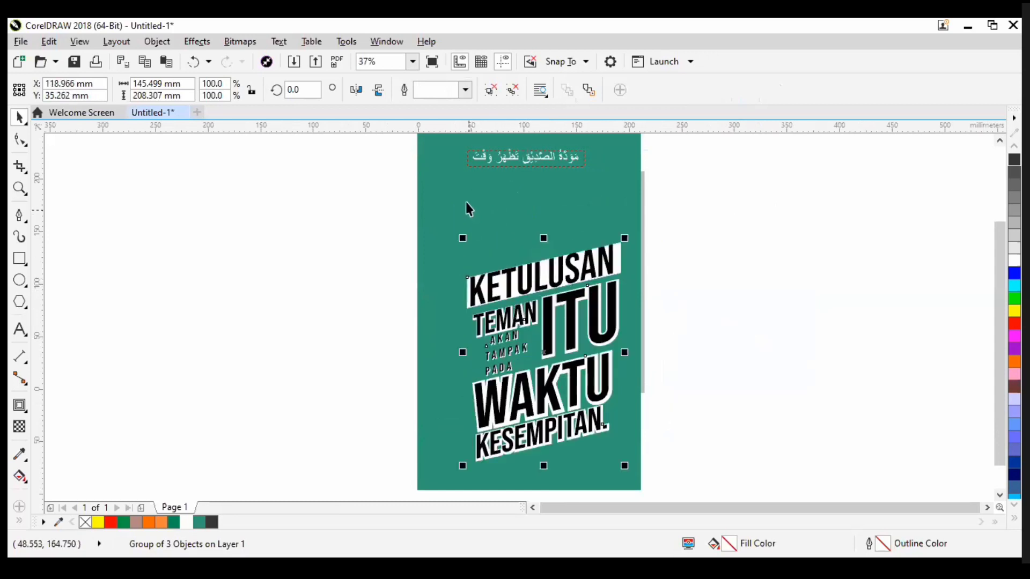
Step: Center the quote group horizontally and vertically on the green background
scroll(590, 279, down, 2)
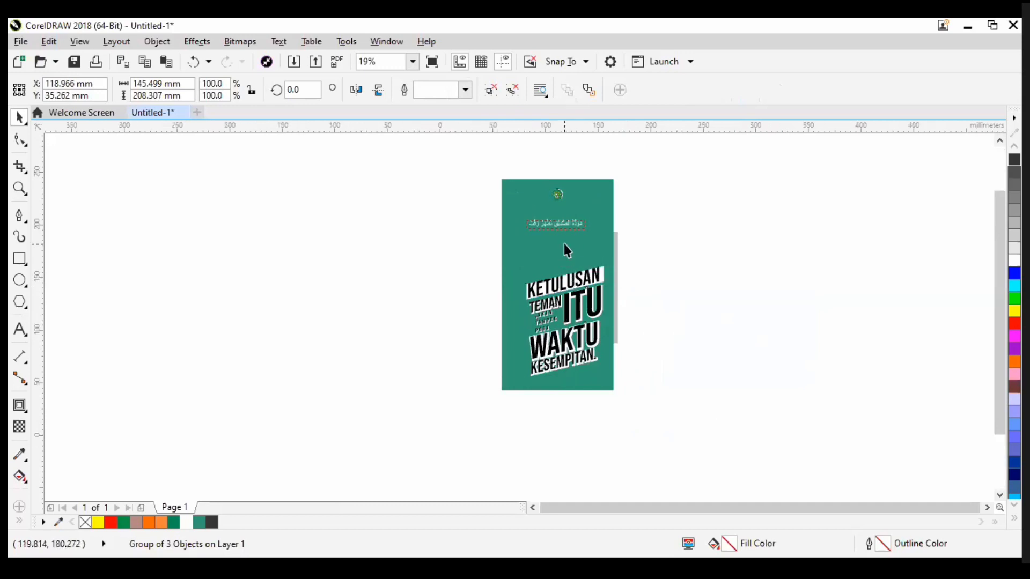
scroll(564, 244, up, 2)
scroll(544, 247, down, 2)
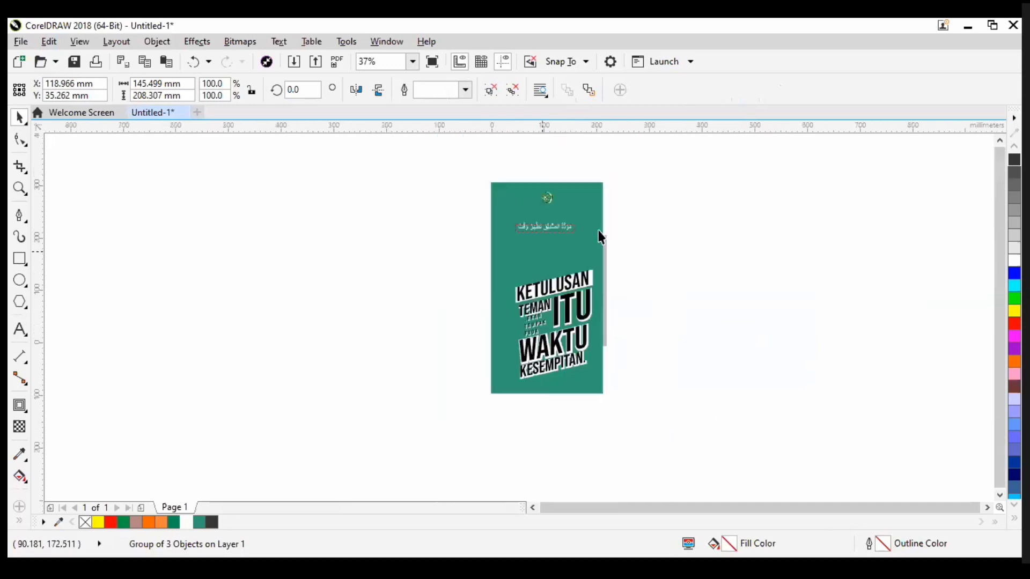
scroll(569, 266, up, 2)
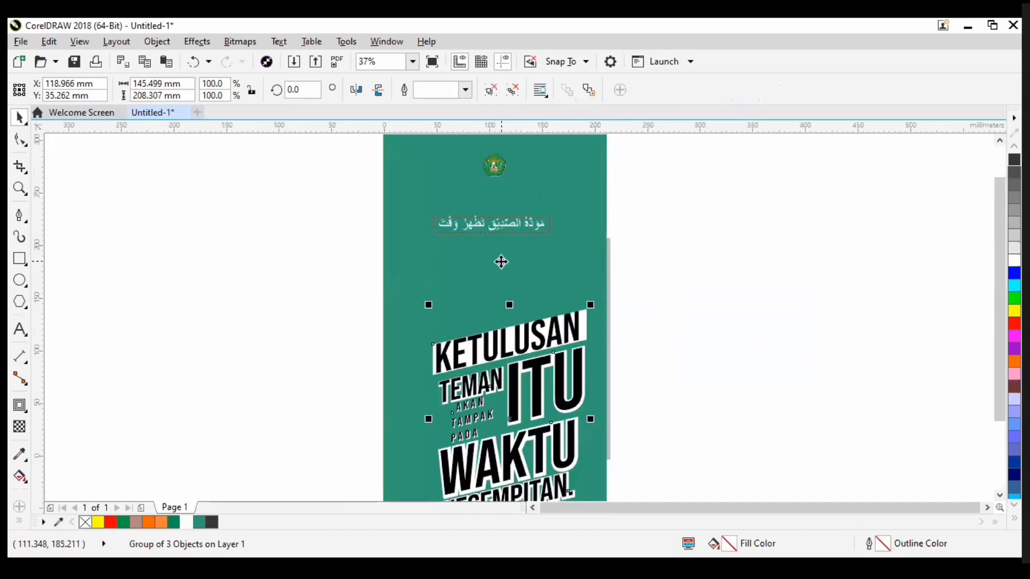
shift+click(501, 262)
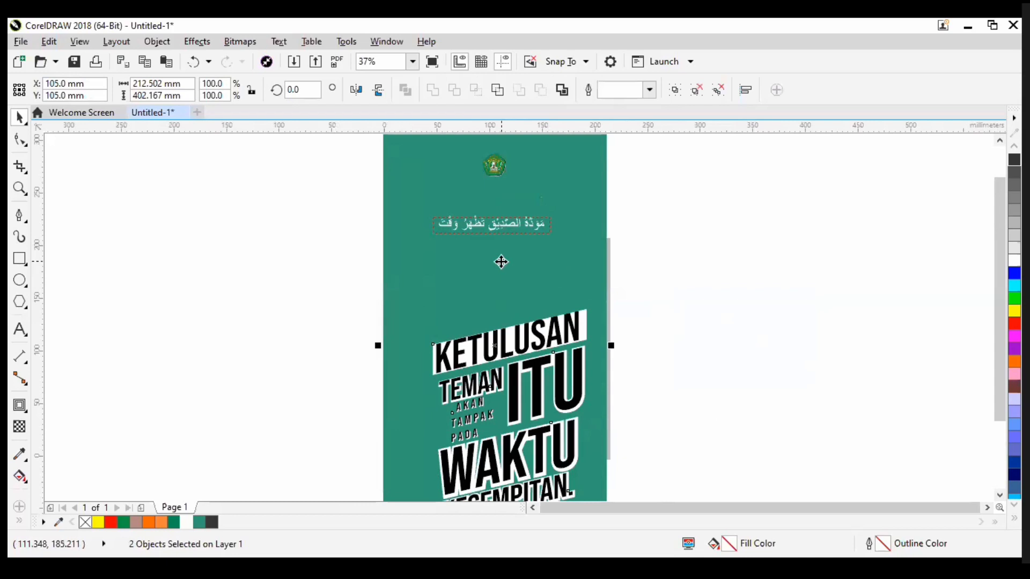
key(c)
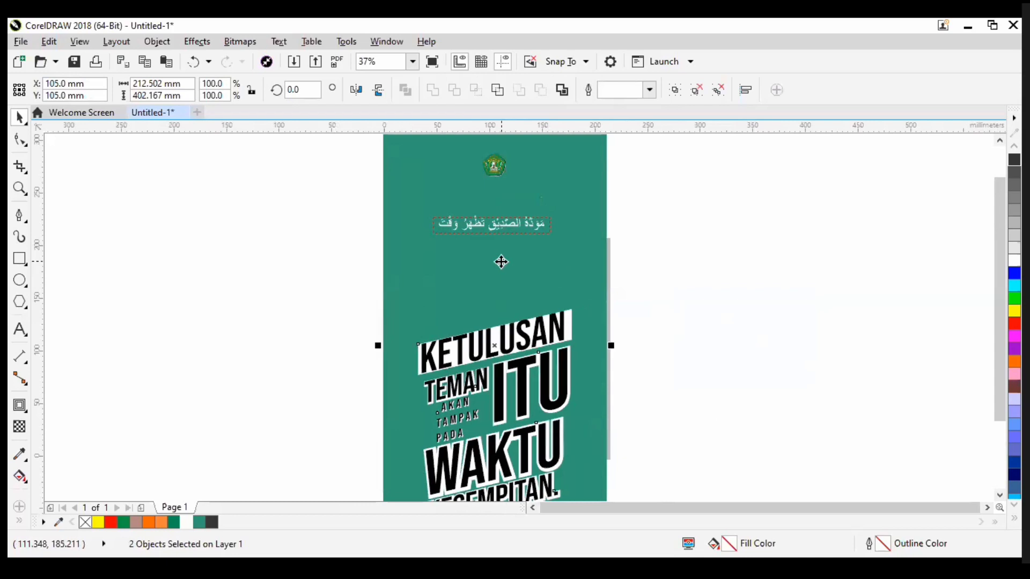
key(e)
key(Escape)
Step: Examine the poster layout and the spacing between the Arabic line and the quote block
scroll(467, 296, down, 2)
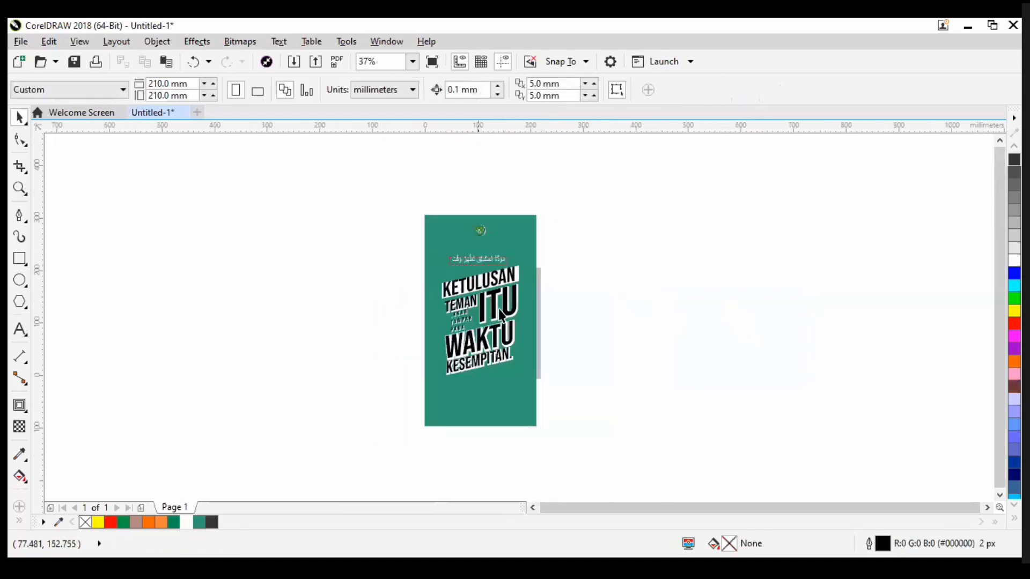
scroll(517, 358, down, 2)
scroll(532, 333, up, 2)
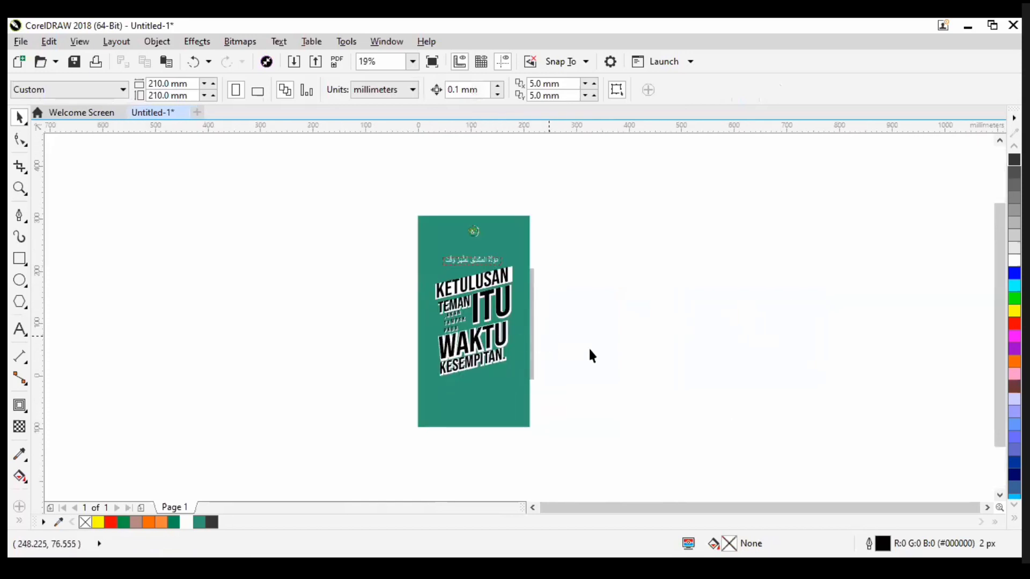
scroll(564, 357, up, 2)
scroll(693, 418, down, 2)
scroll(688, 420, up, 2)
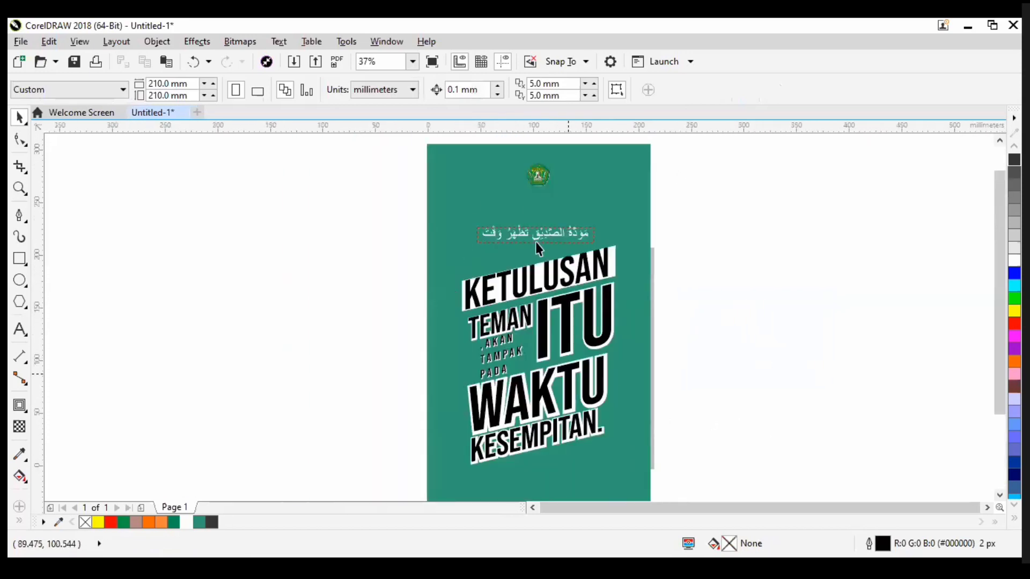
scroll(539, 244, up, 2)
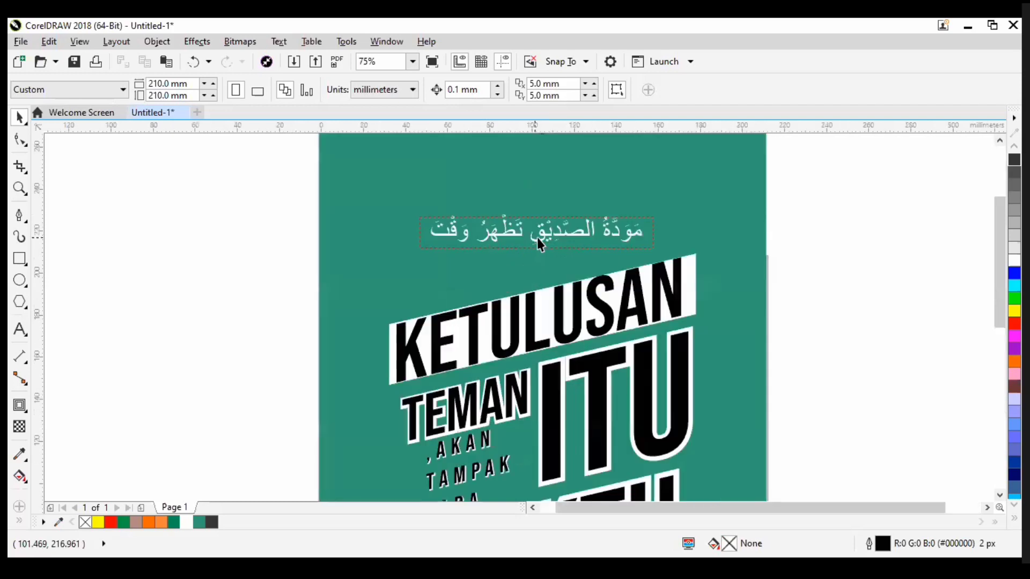
scroll(539, 244, down, 2)
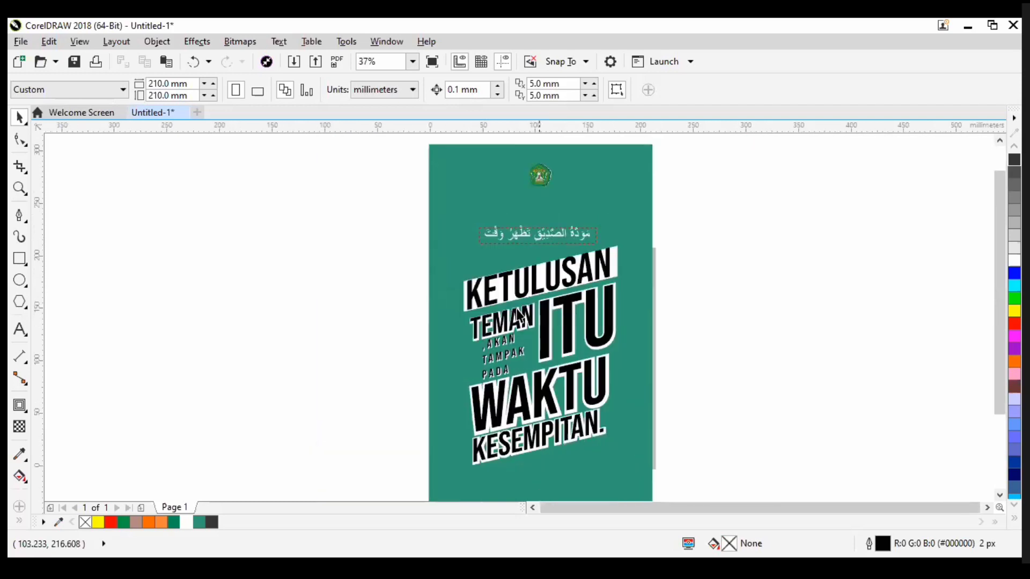
scroll(543, 292, down, 2)
Step: Delete the Arabic paragraph text between the logo and the quote block
double_click(531, 272)
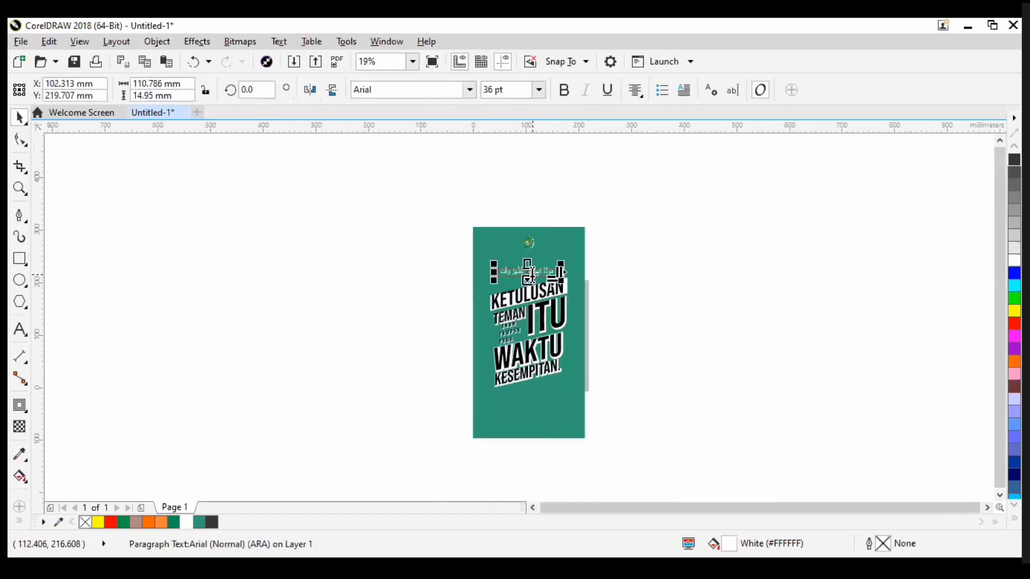
scroll(535, 276, up, 4)
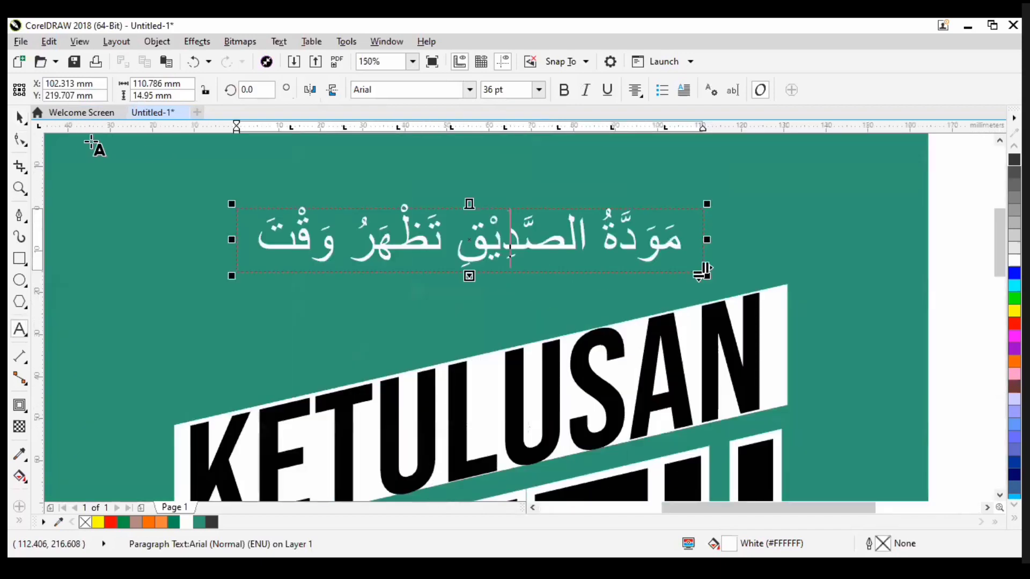
click(20, 117)
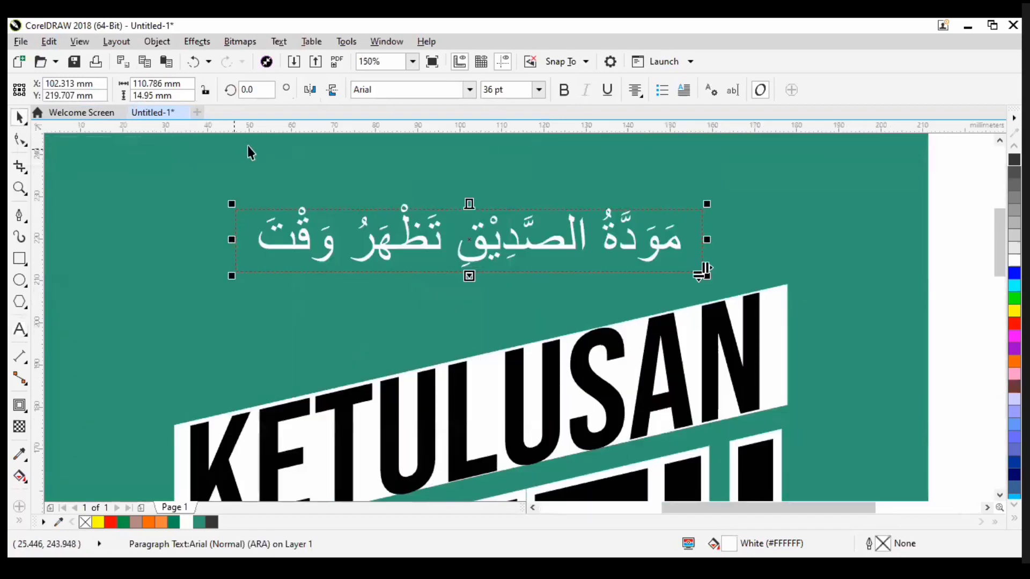
key(Delete)
Step: Add the Arabic line "مَوَدَّةُ الصَّدِيْقِ تَظْهَرُ وَقْتَ الضِّيْقِ" as artistic text above the quote block and center it horizontally on the page
click(20, 327)
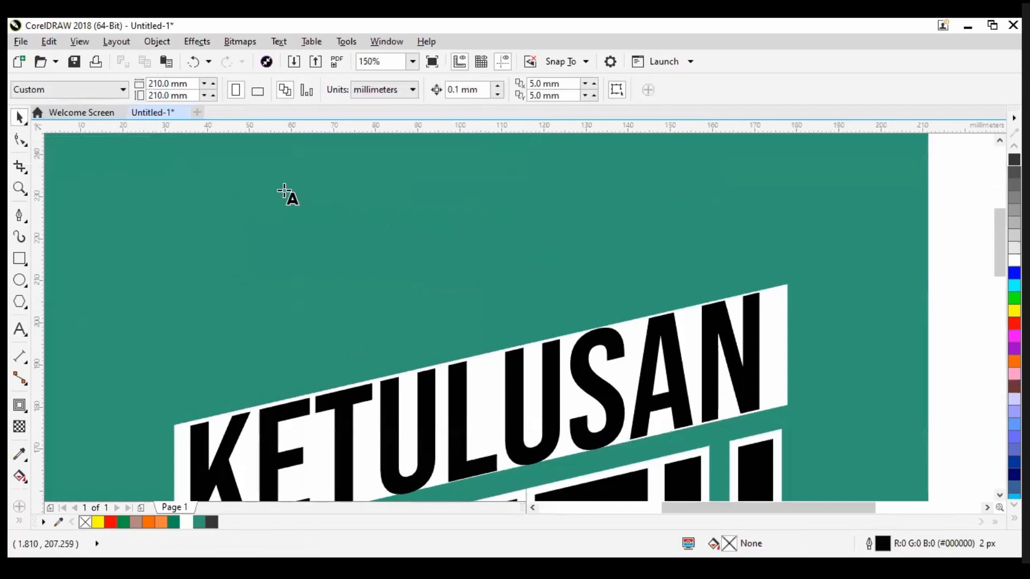
click(306, 200)
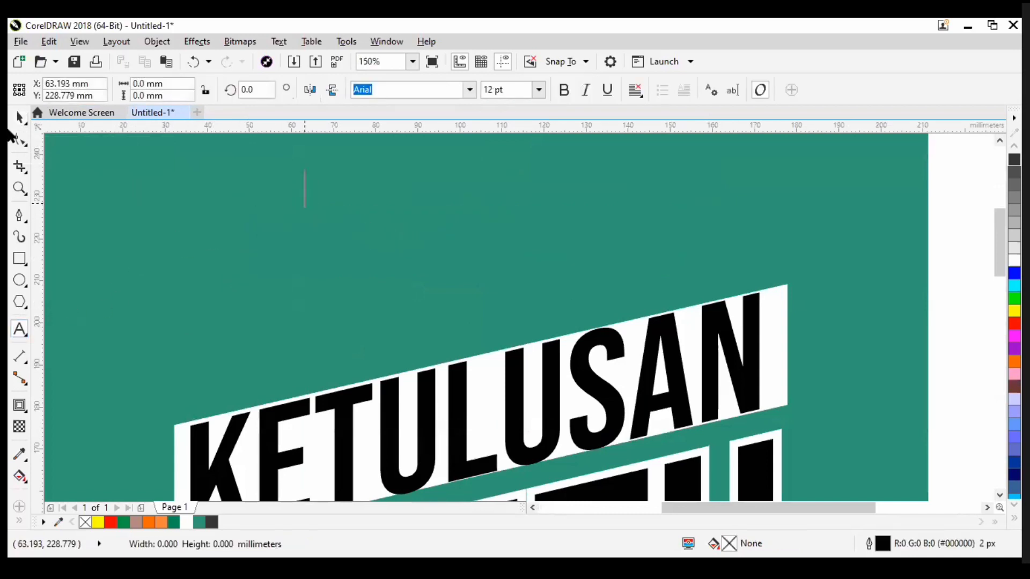
text(مَوَدَّةُ الصَّدِيْقِ تَظْهَرُ وَقْتَ الضِّيْقِ)
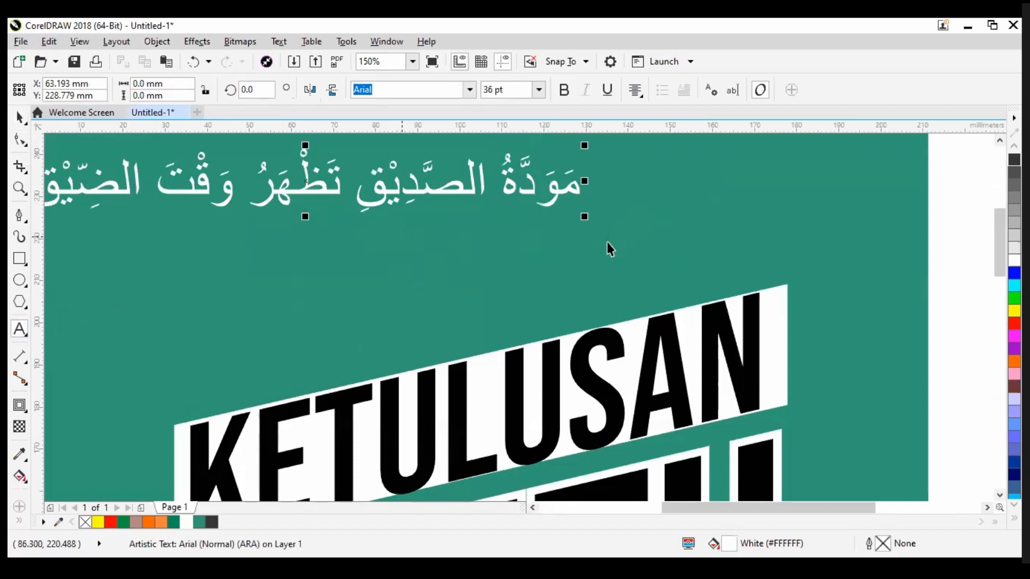
key(ctrl+space)
key(F3)
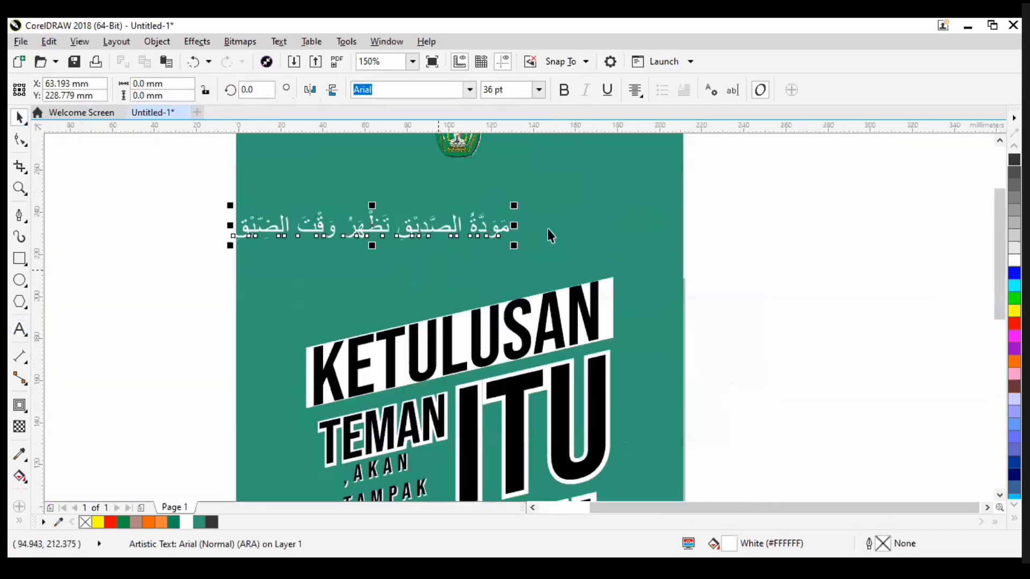
key(c)
click(134, 320)
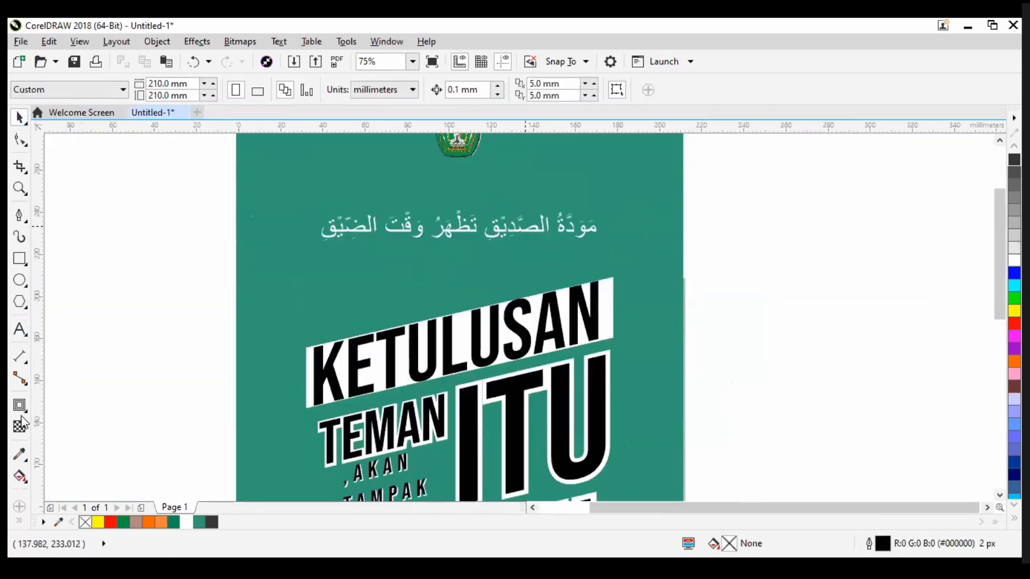
Step: Apply a one-step outside contour of about 1.16 mm to the Arabic line
key(F2)
click(395, 229)
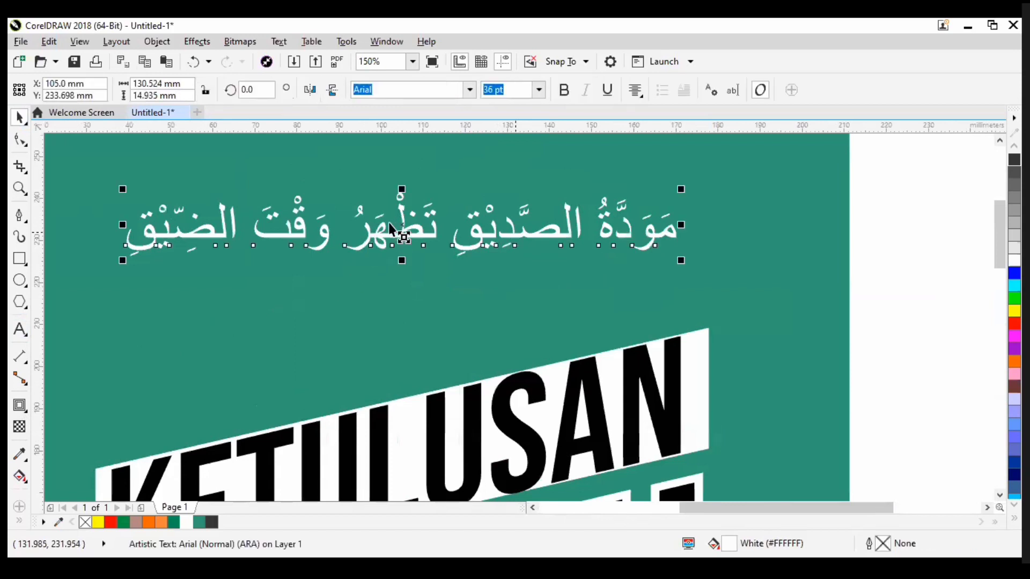
key(ctrl+F9)
scroll(394, 253, up, 2)
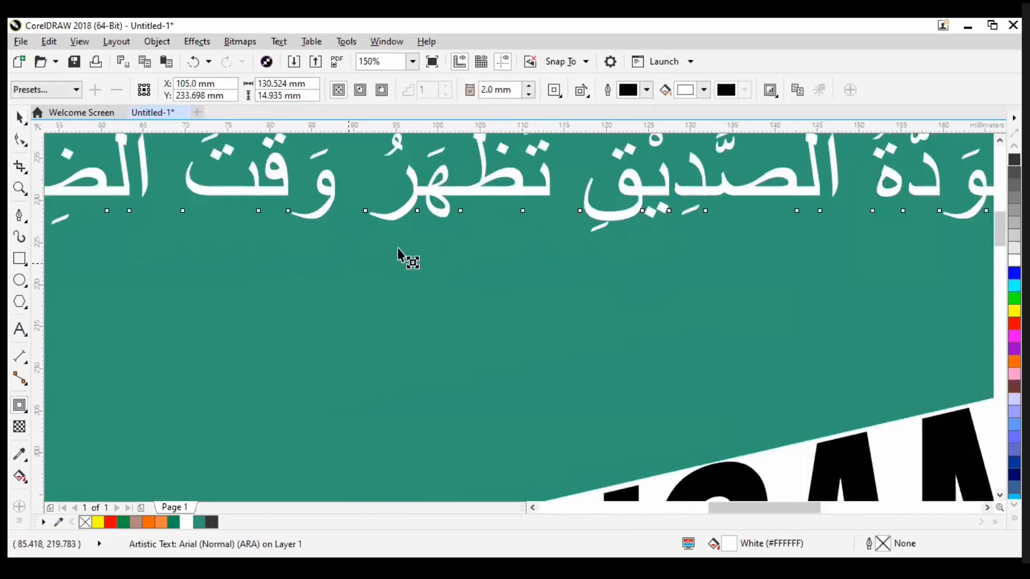
drag(405, 251, 399, 244)
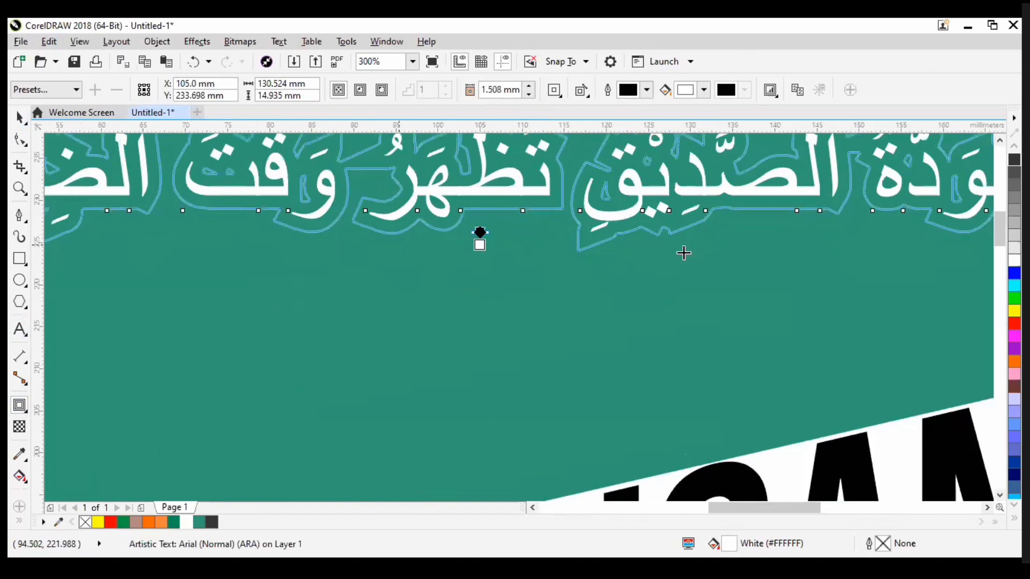
Step: Set the fill color of the Arabic line's contour to black (#000000)
click(704, 90)
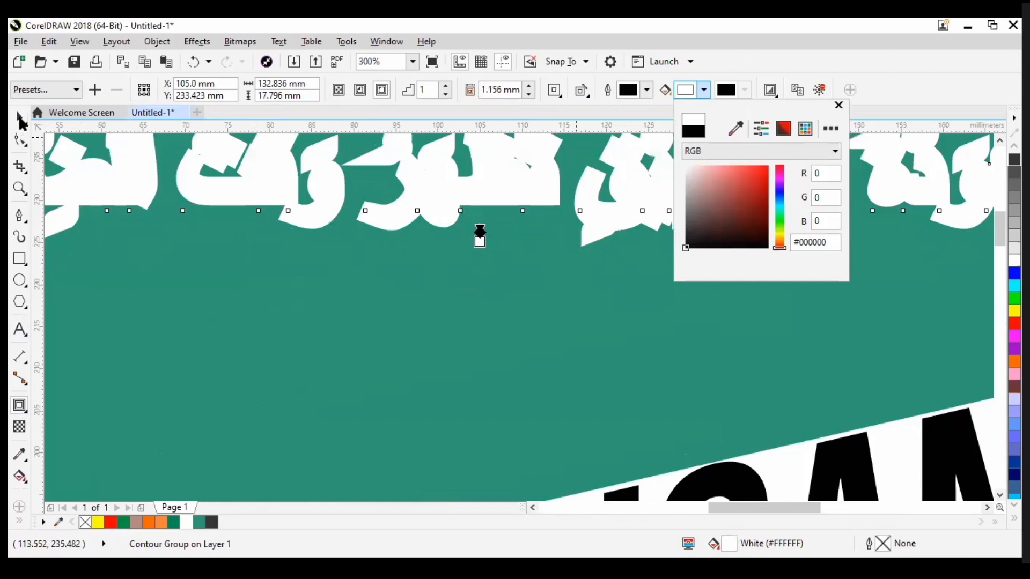
click(465, 214)
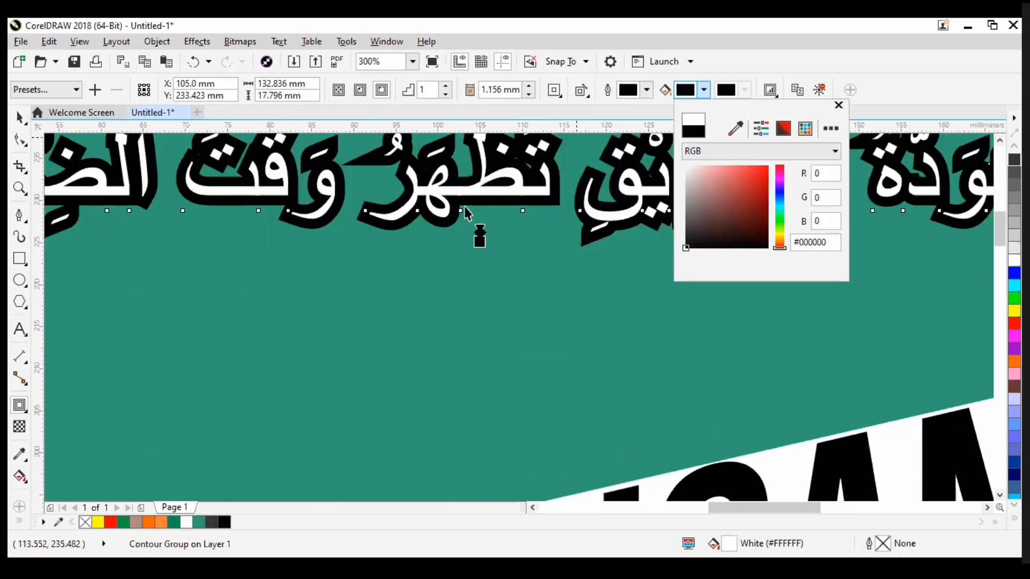
click(466, 214)
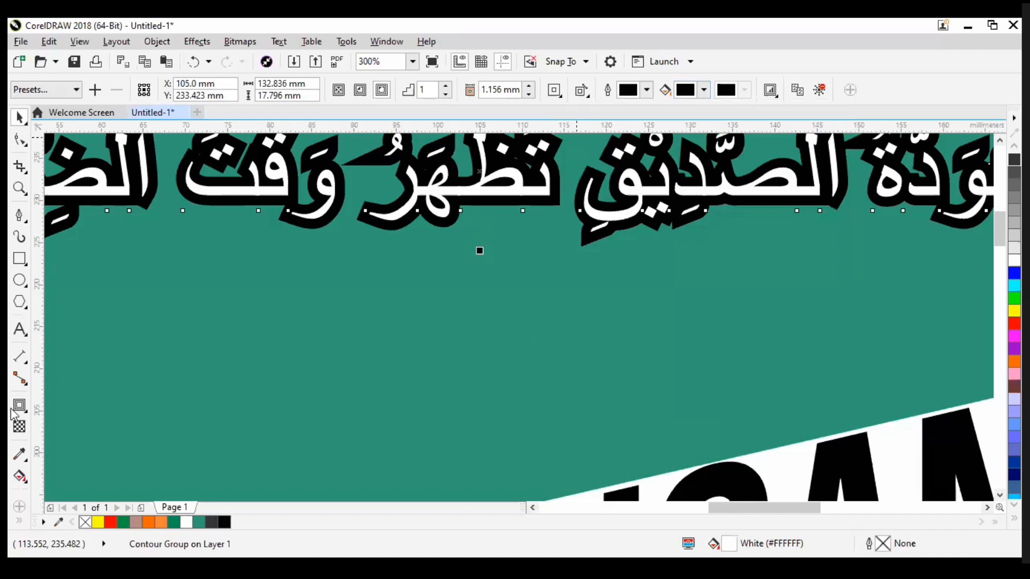
Step: Thin the Arabic line's black contour to an offset of about 0.8 mm
scroll(515, 375, up, 2)
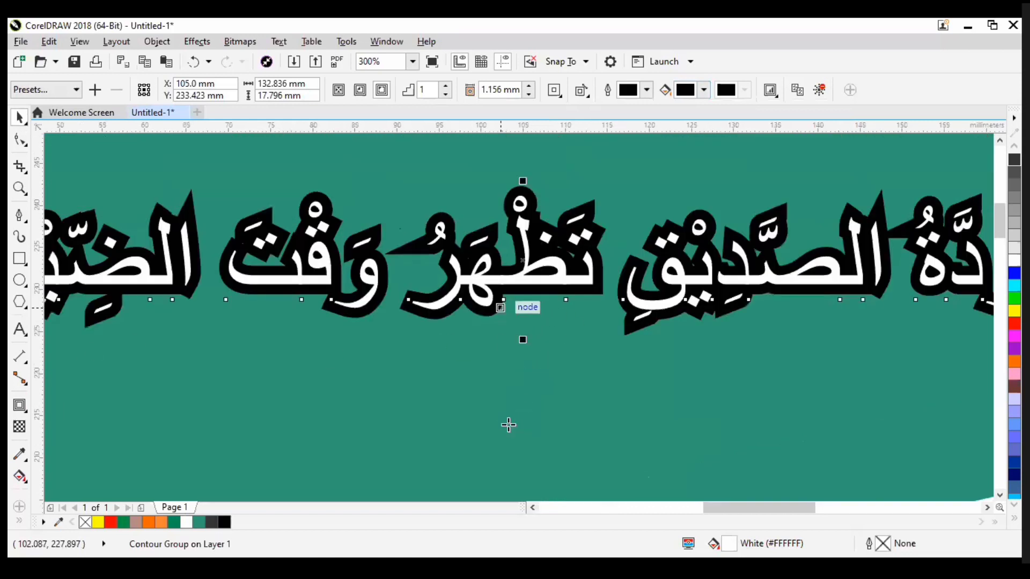
scroll(509, 425, up, 4)
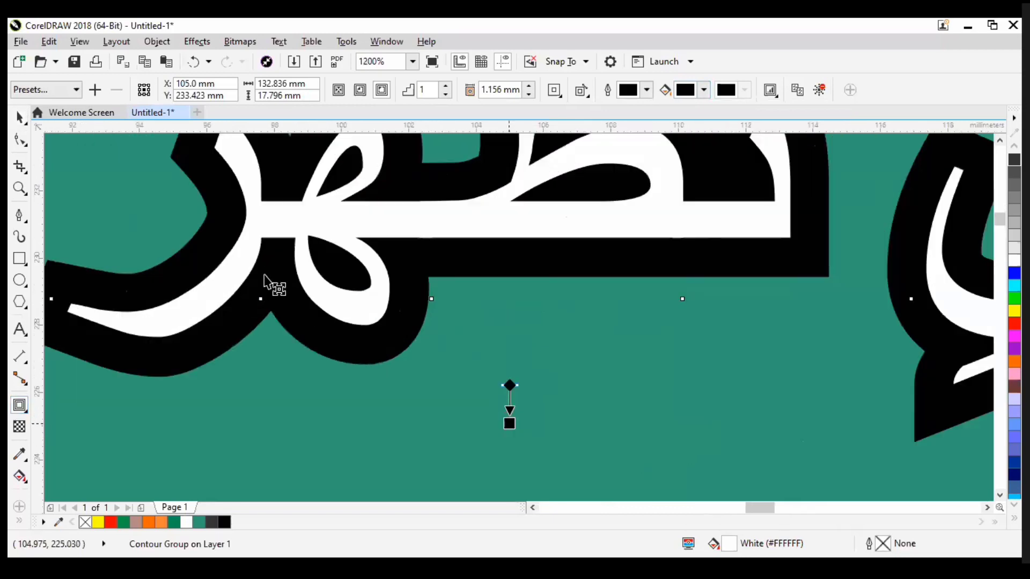
drag(509, 424, 509, 411)
scroll(504, 403, down, 1)
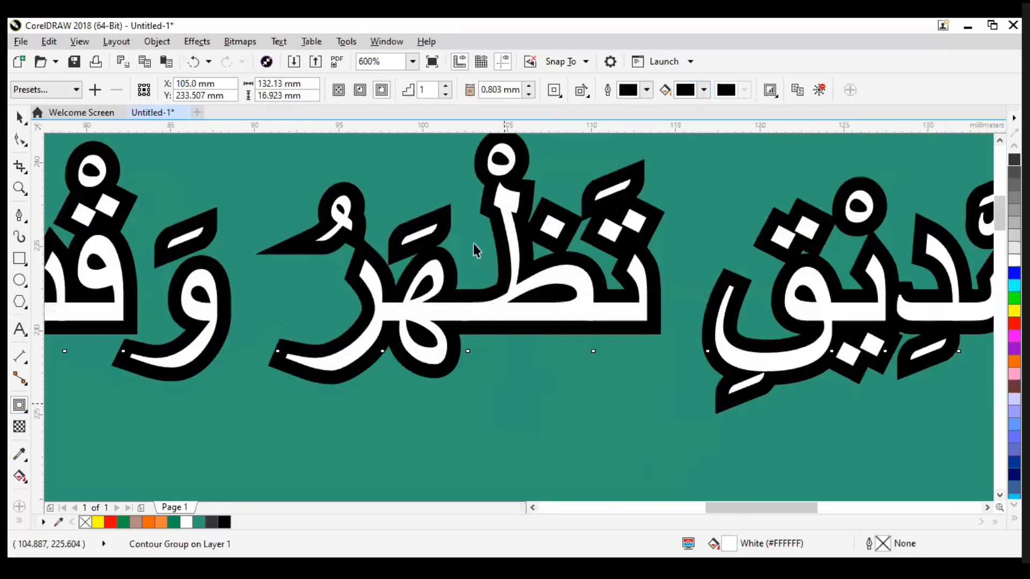
scroll(685, 226, down, 1)
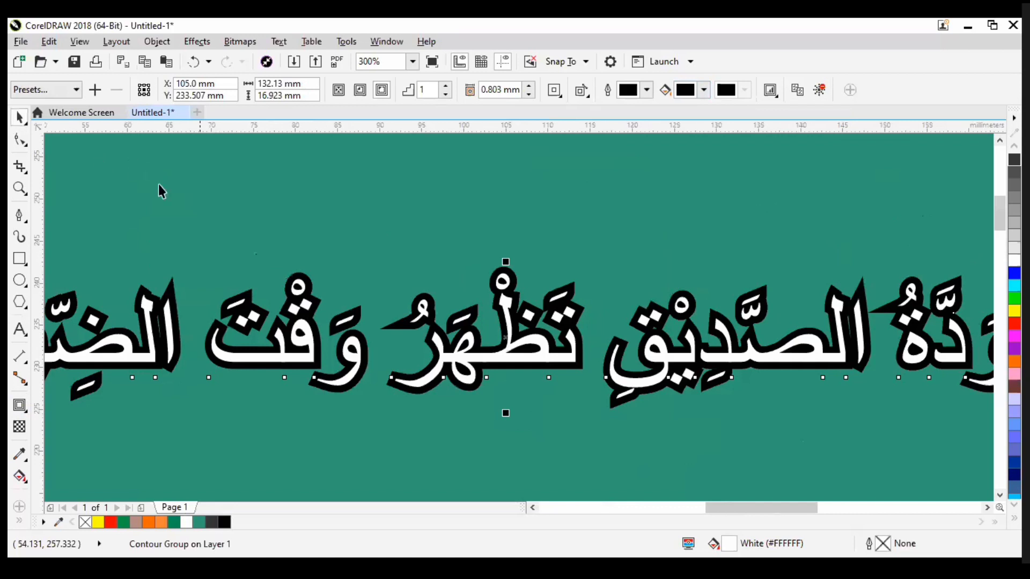
scroll(158, 186, down, 2)
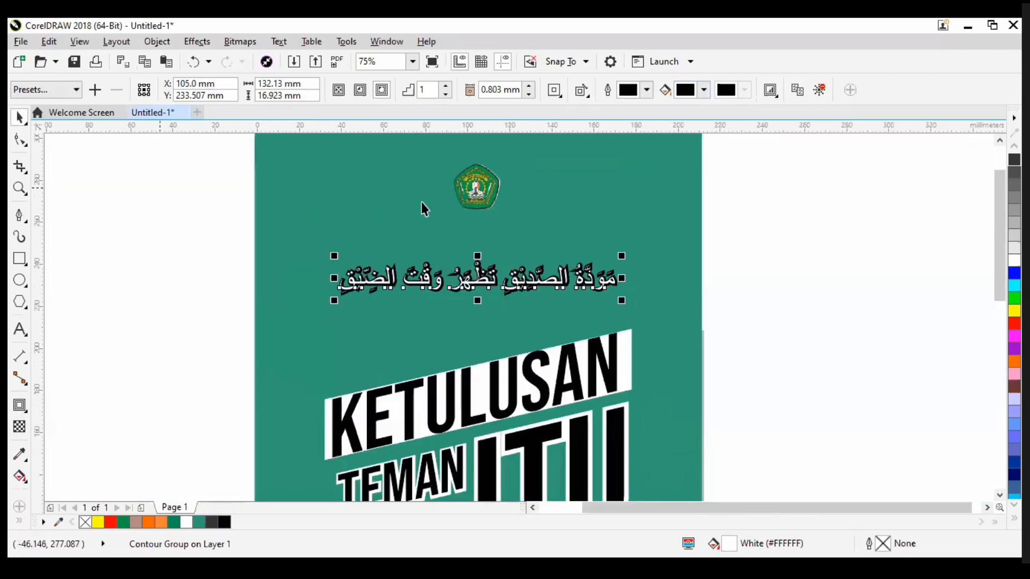
key(Escape)
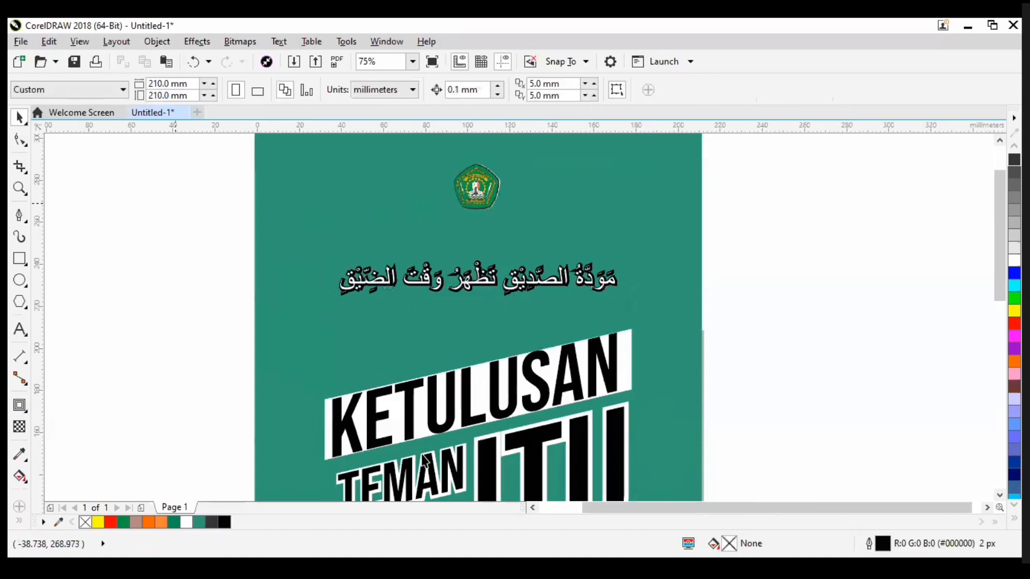
scroll(421, 453, down, 3)
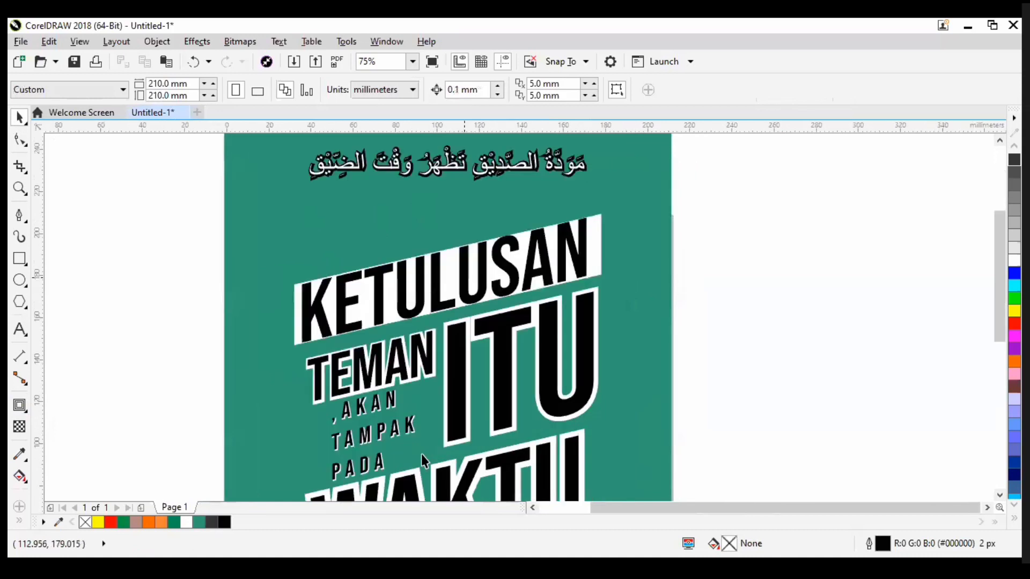
scroll(420, 454, down, 1)
scroll(421, 454, up, 1)
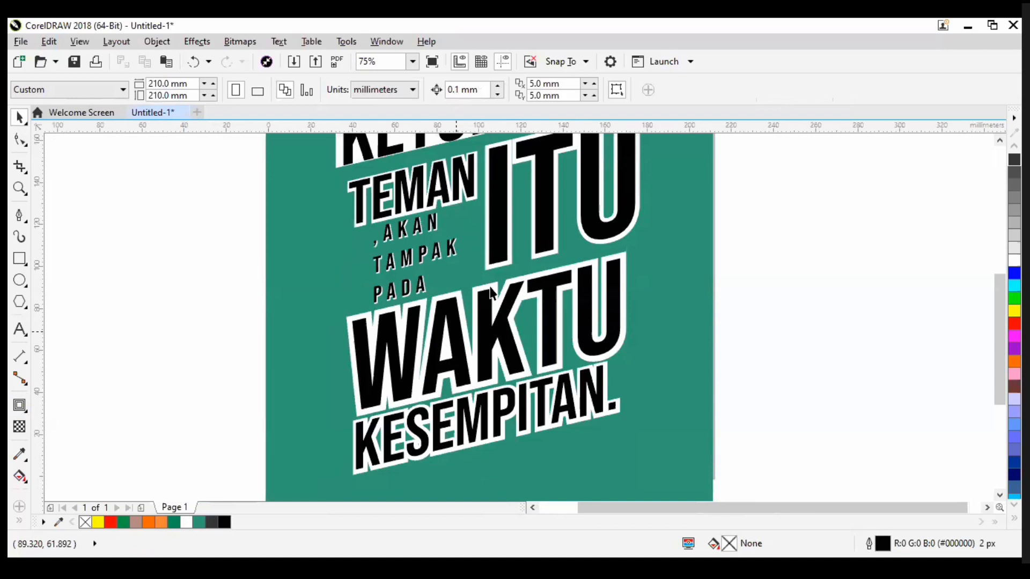
scroll(490, 290, up, 3)
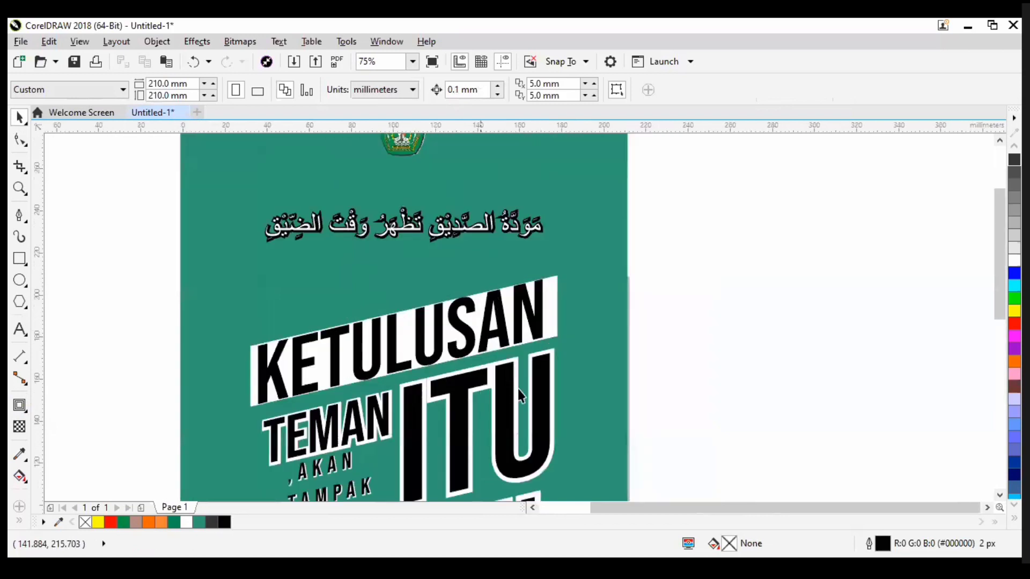
key(F4)
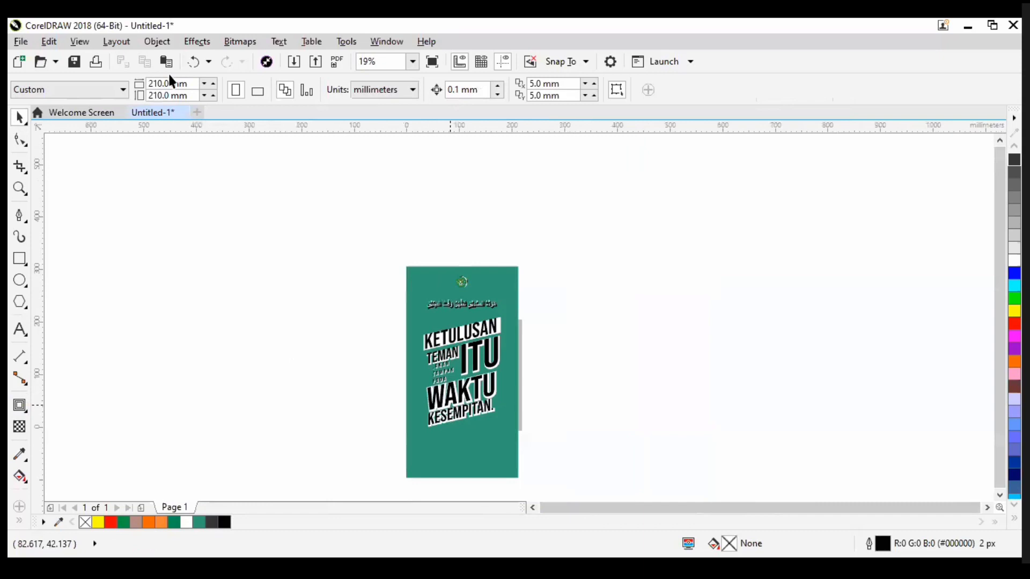
Step: Try creating a blank 210 × 210 mm RGB document at 300 dpi, and close it again
click(197, 113)
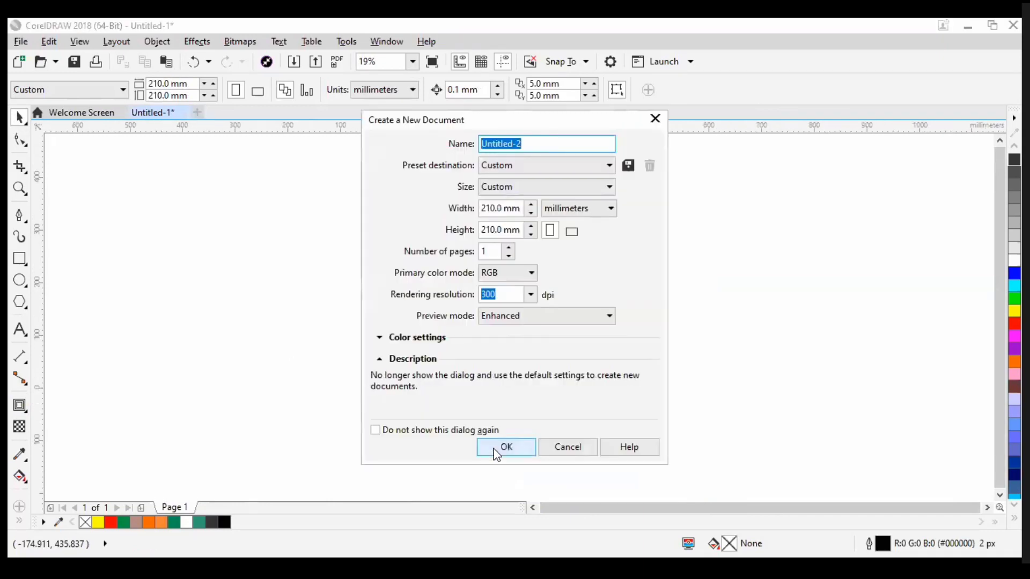
click(496, 454)
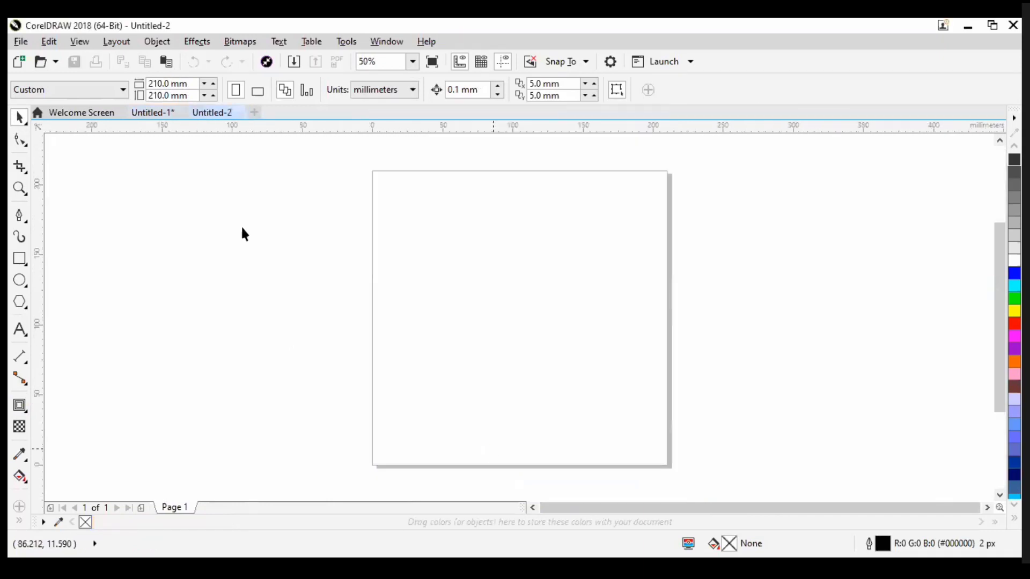
click(240, 113)
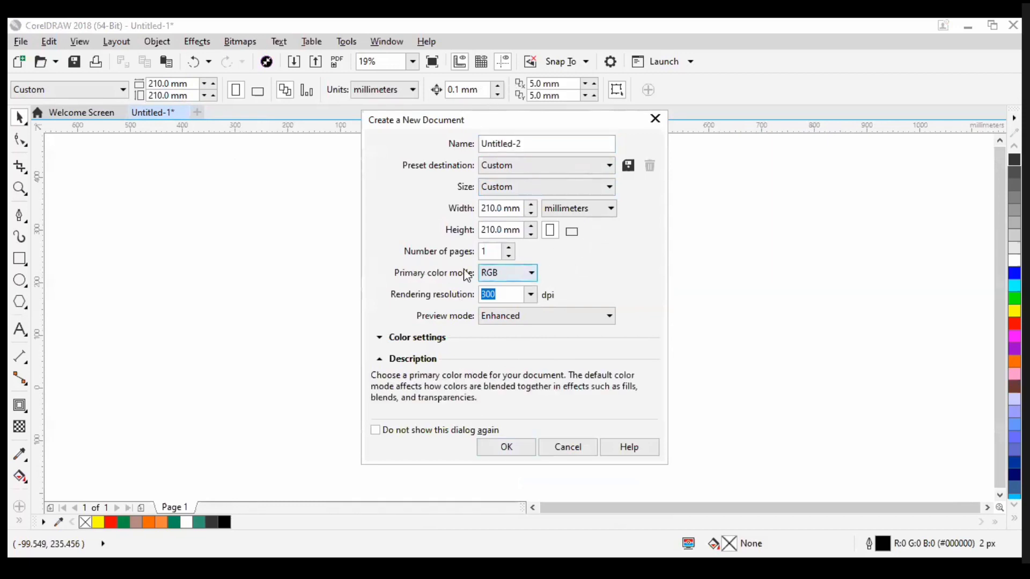
Step: Name the new document "kurma" and set its page size units to centimeters
double_click(544, 145)
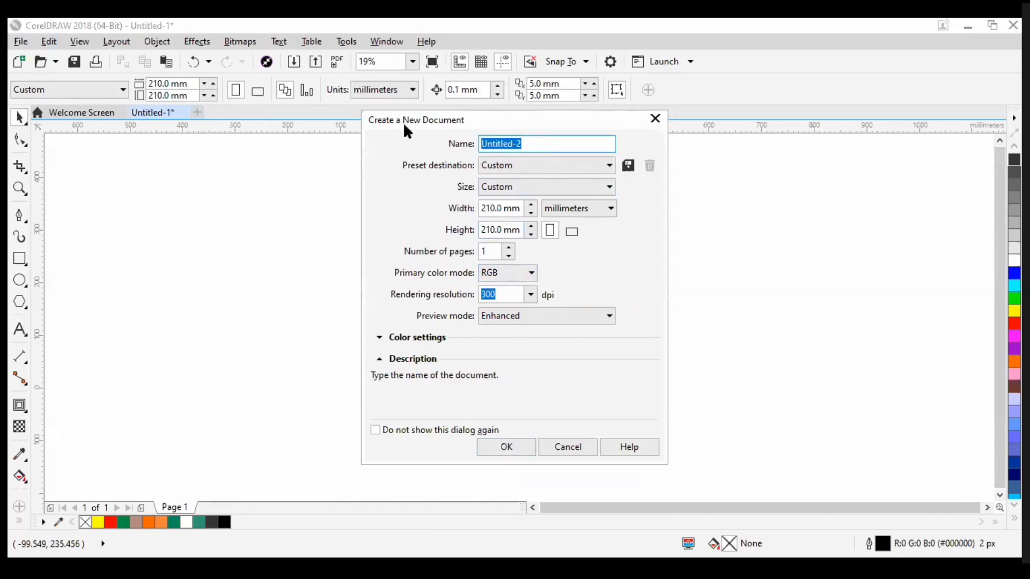
text(se)
key(Tab)
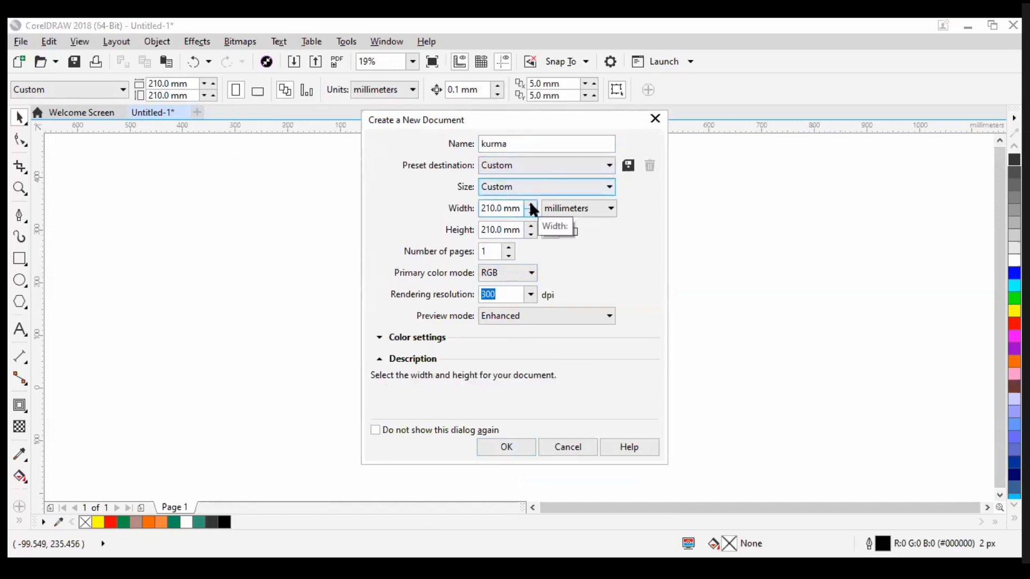
click(576, 214)
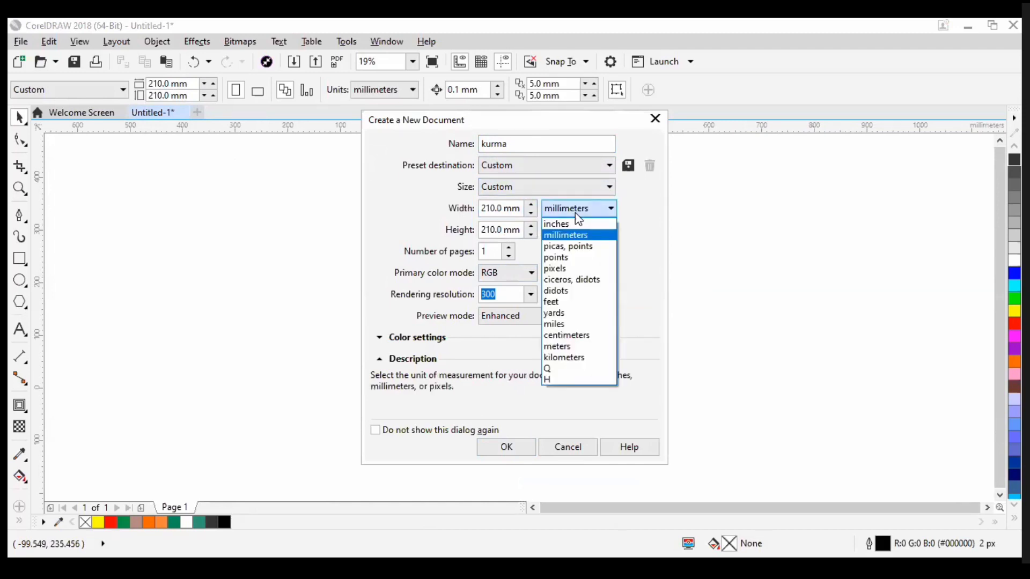
click(567, 336)
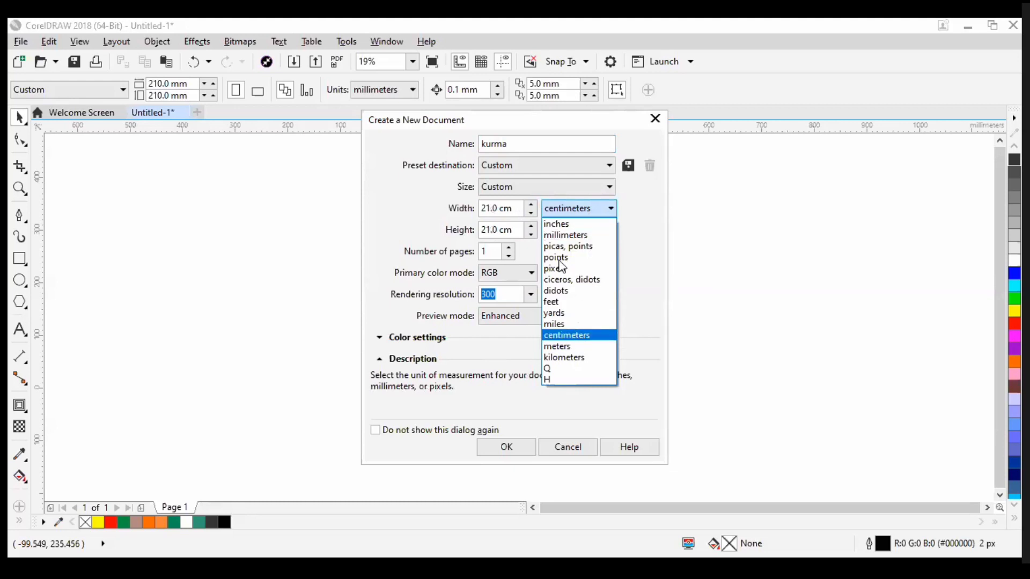
click(511, 212)
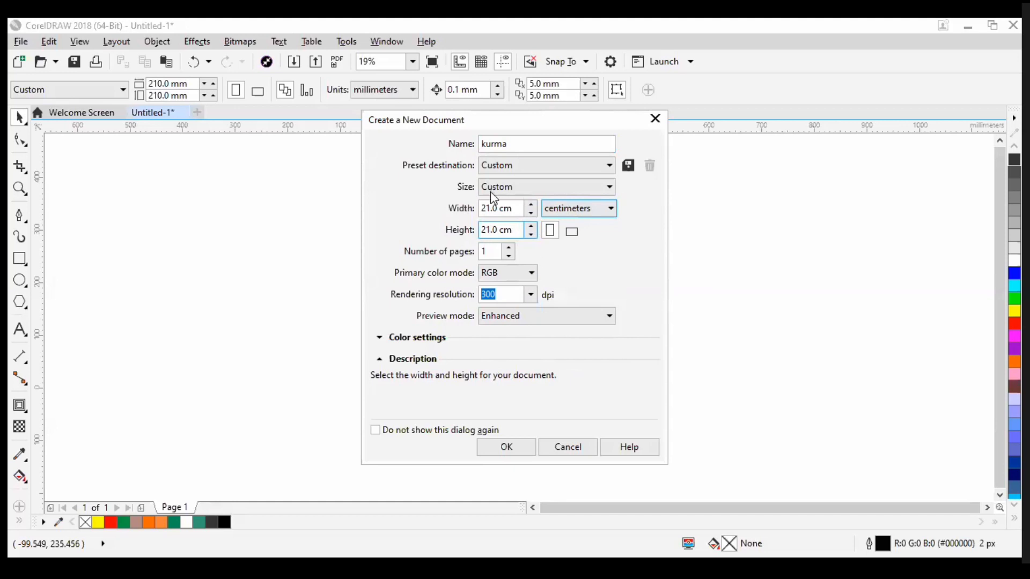
Step: Keep RGB as the primary color mode and create the 21 × 21 cm "kurma" document at 300 dpi
click(507, 274)
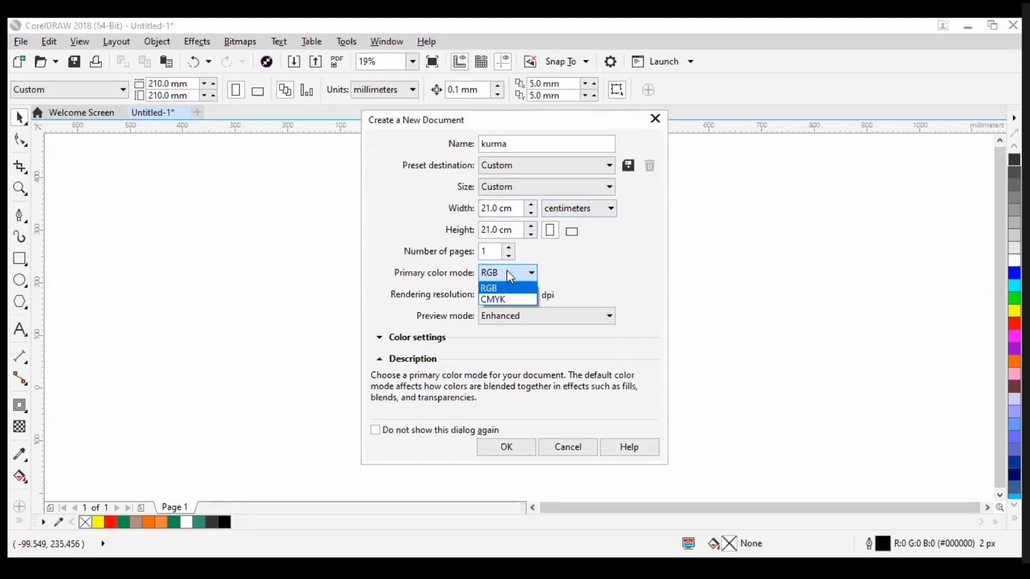
key(Tab)
click(494, 276)
click(533, 275)
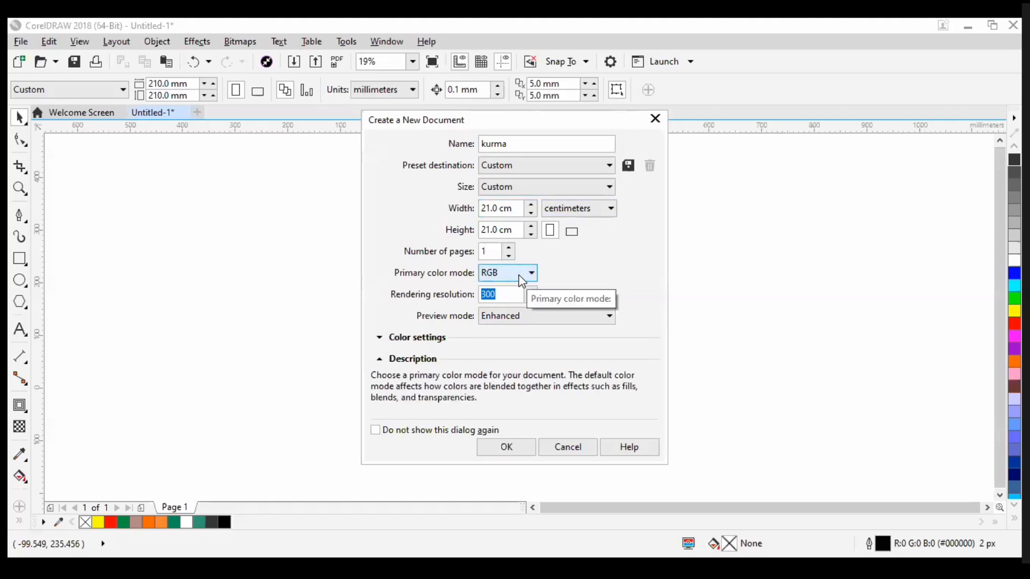
click(507, 447)
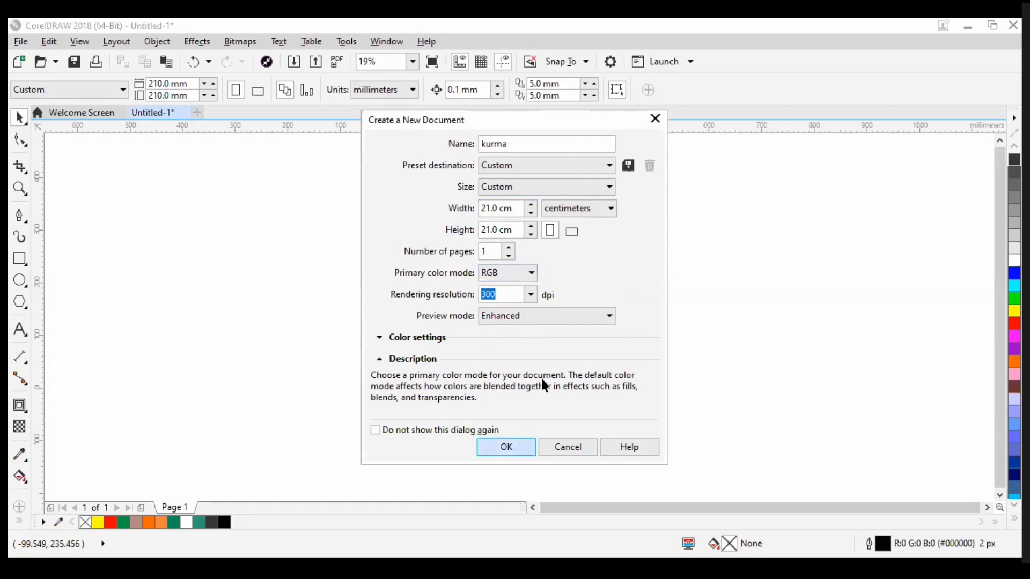
scroll(556, 333, down, 4)
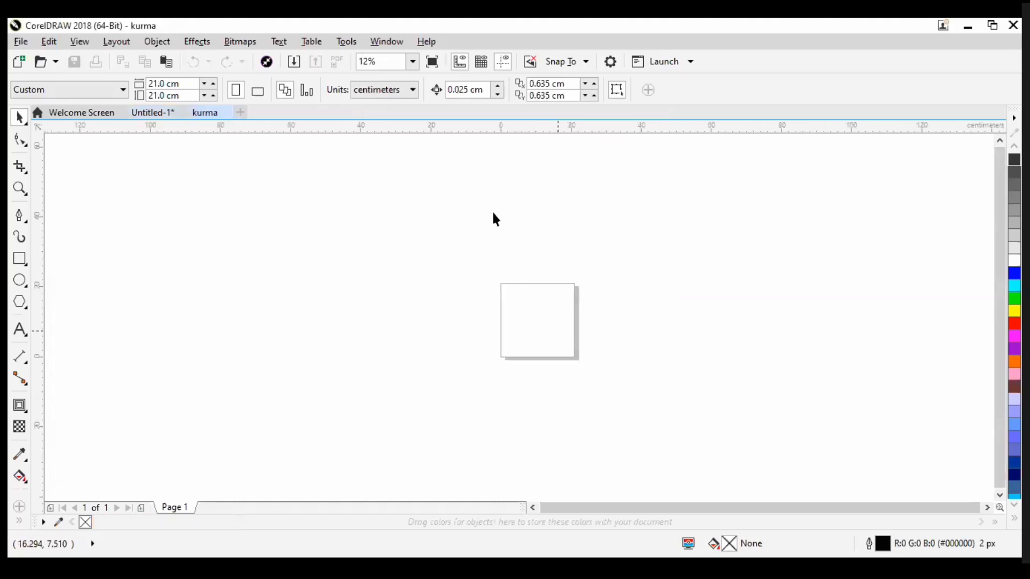
scroll(537, 397, up, 2)
scroll(537, 406, up, 2)
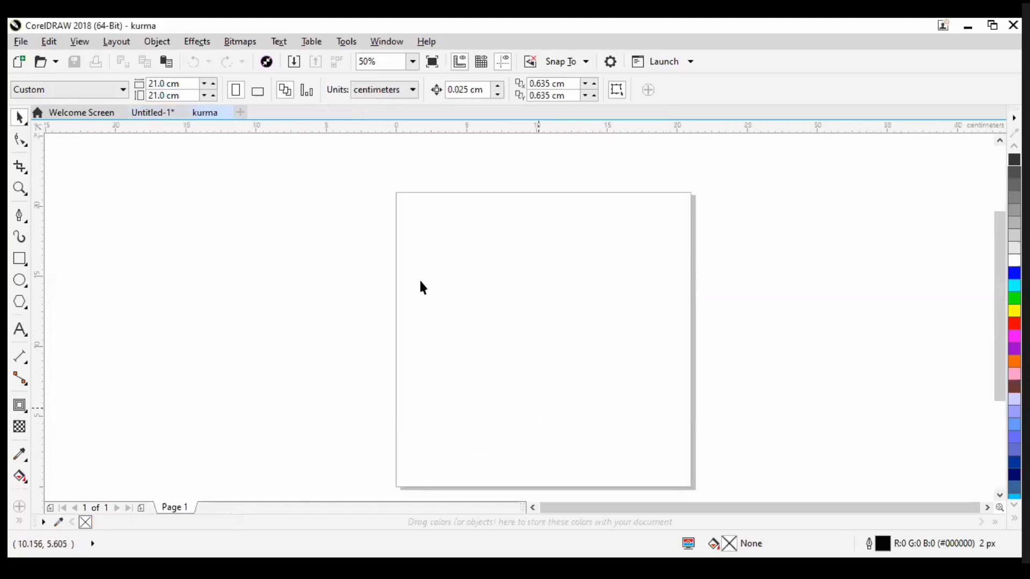
Step: Compare the green poster document with the blank "kurma" document by switching between them
click(157, 113)
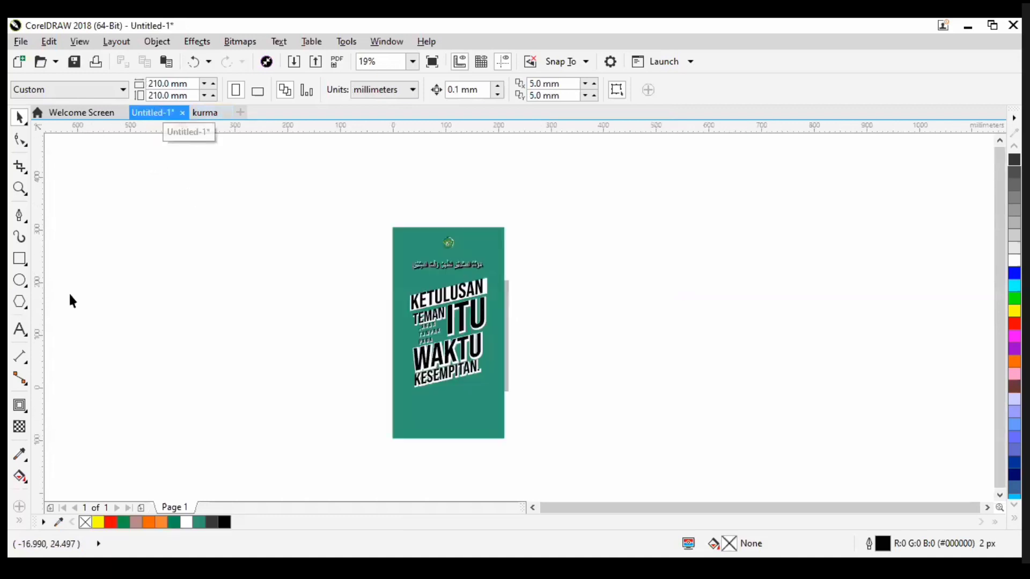
click(205, 112)
click(150, 114)
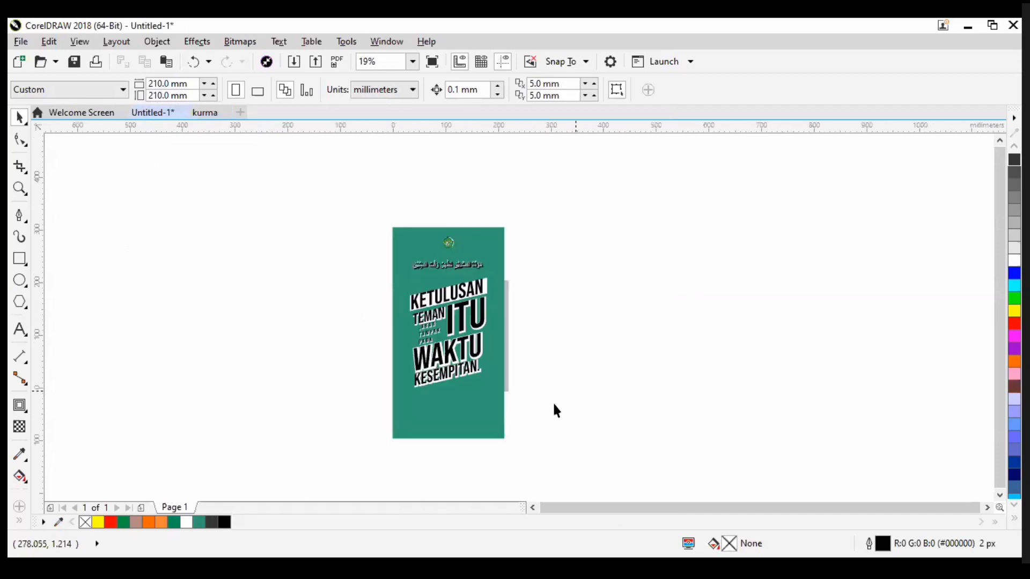
scroll(452, 314, up, 2)
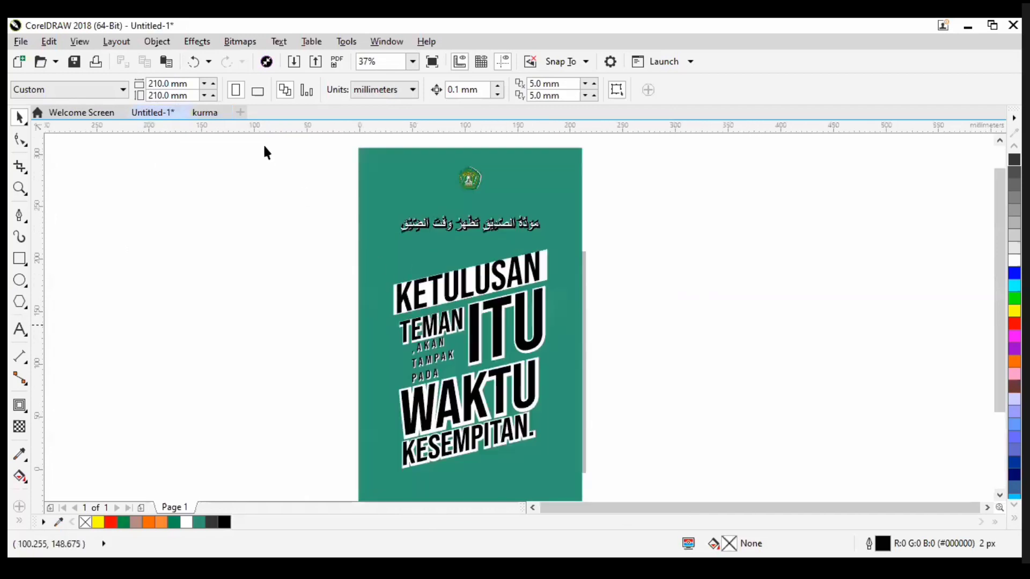
click(207, 113)
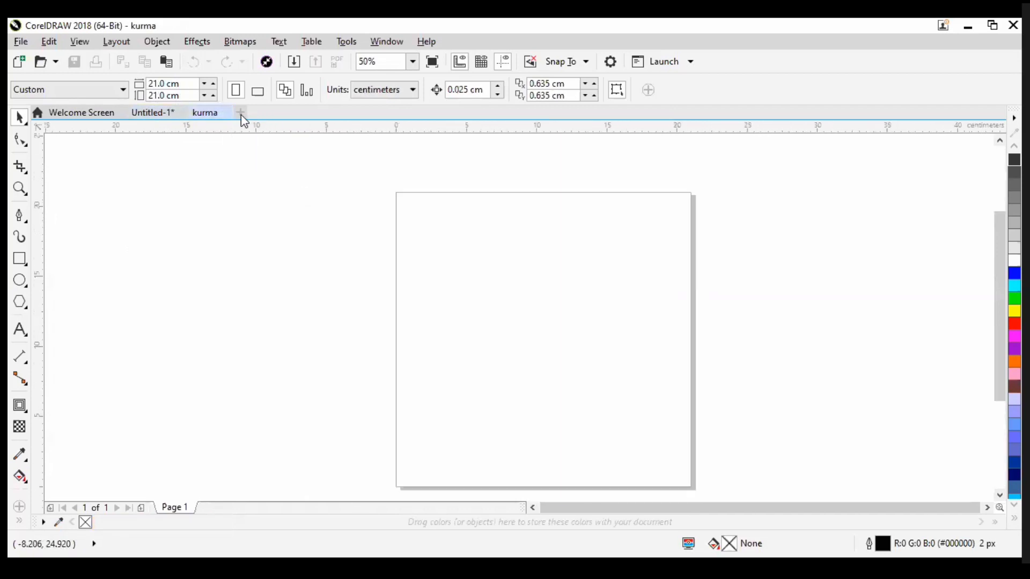
Step: Start another new document and review its rendering resolution choices, keeping 300 dpi
click(240, 113)
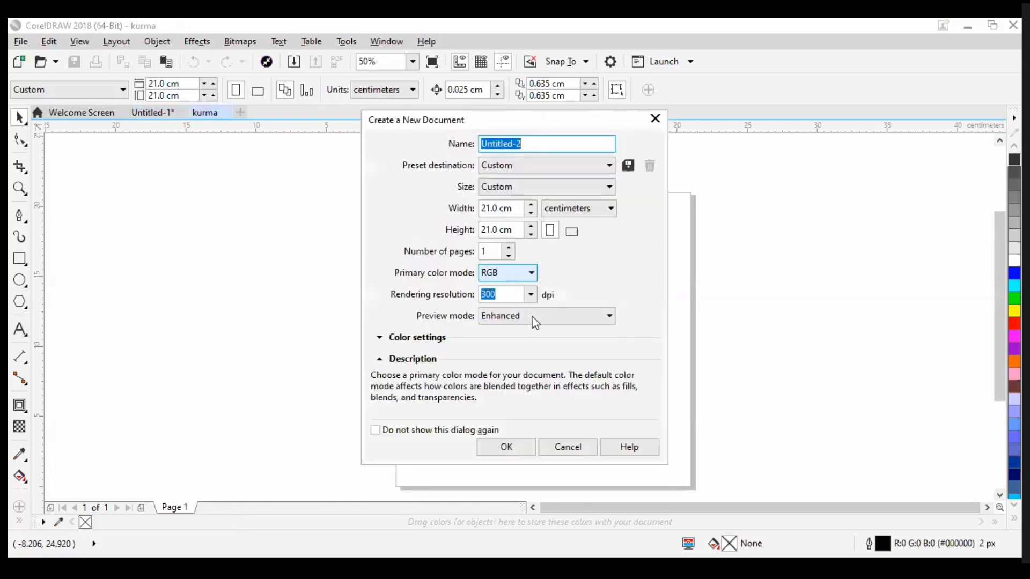
click(531, 296)
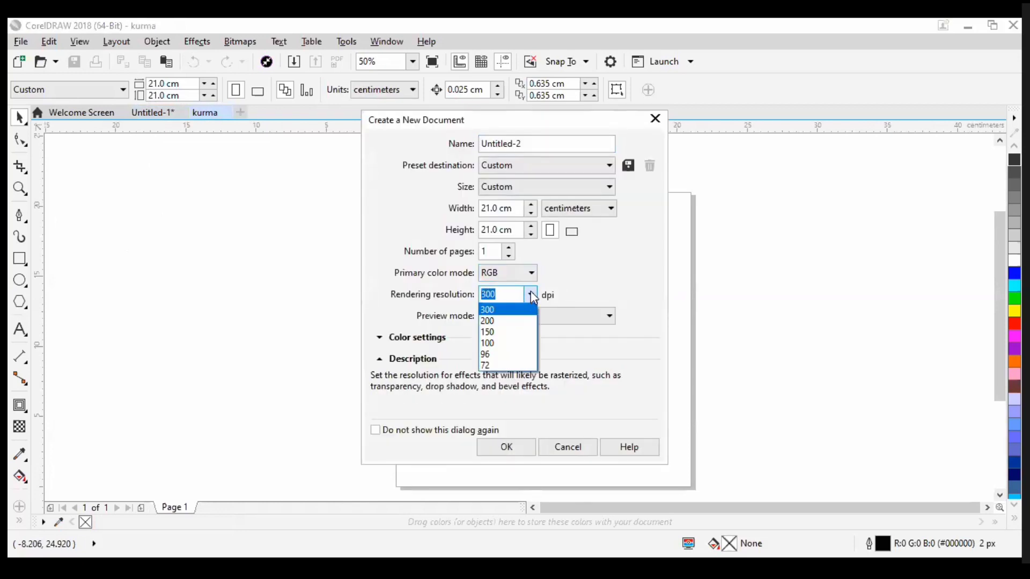
click(532, 297)
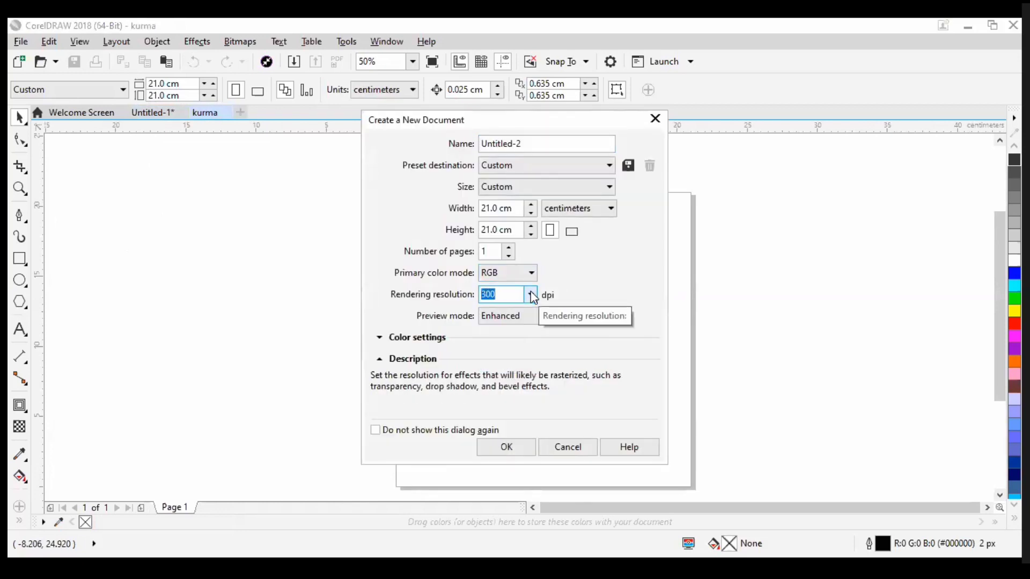
click(532, 296)
click(532, 296)
click(532, 296)
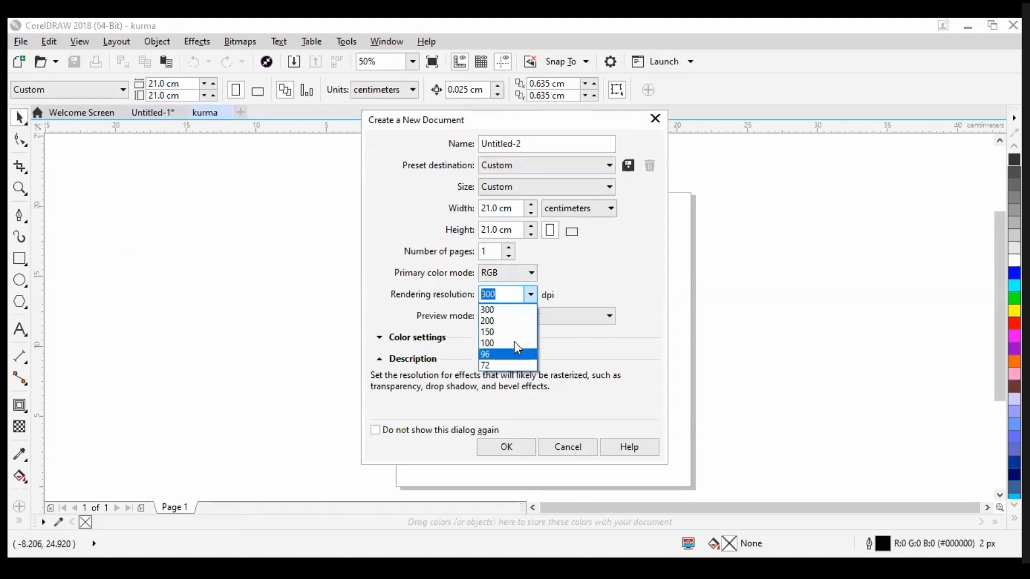
click(524, 310)
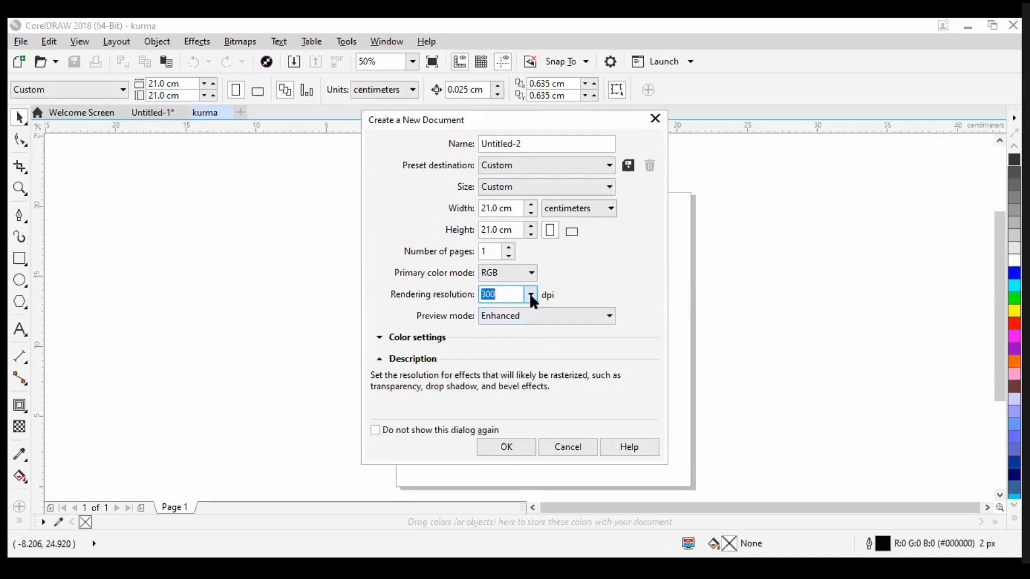
Step: Try creating a blank 21 × 21 cm RGB document at 300 dpi, and close it again
click(531, 273)
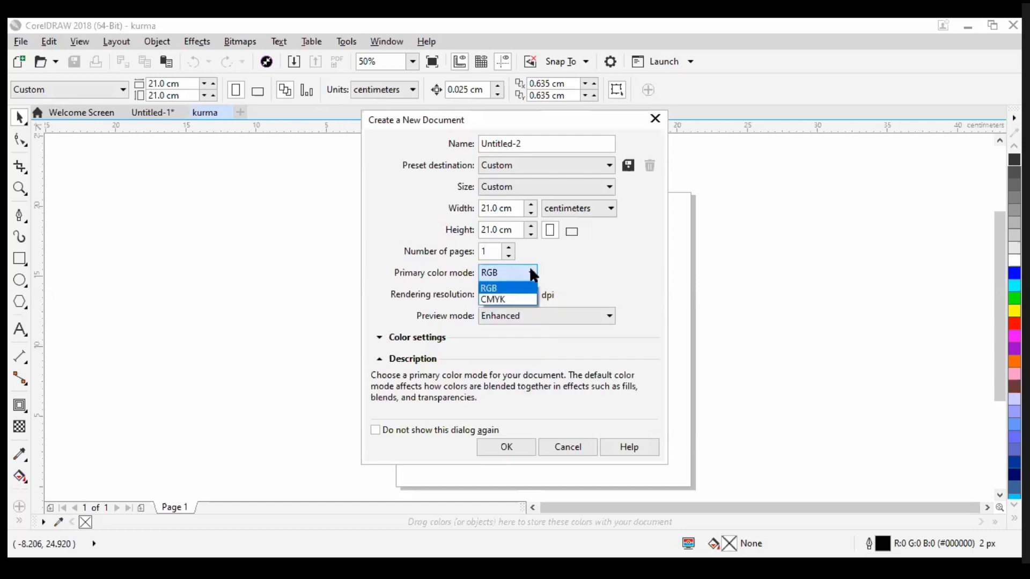
click(531, 274)
click(532, 296)
click(531, 295)
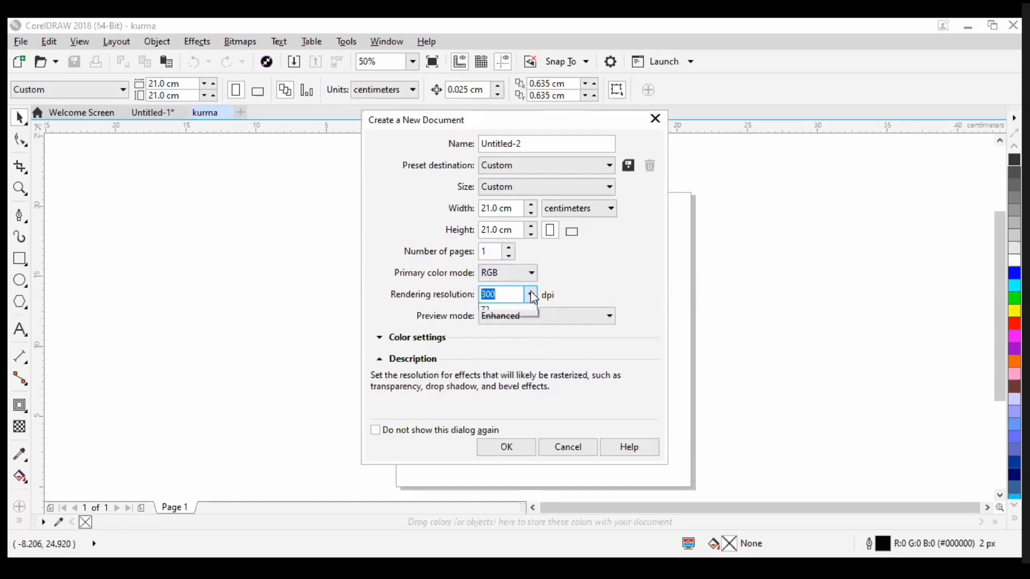
click(531, 296)
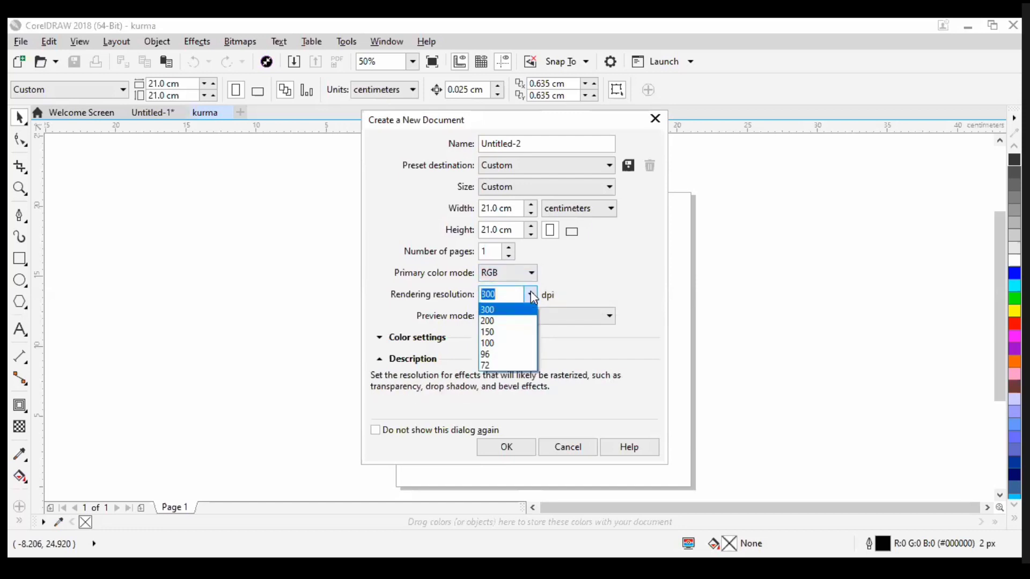
click(489, 311)
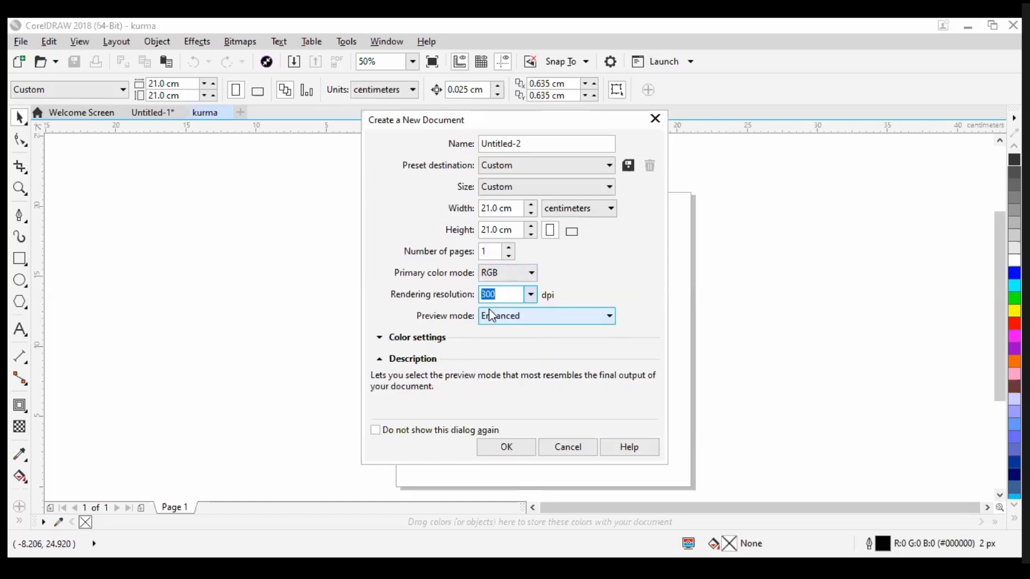
click(525, 447)
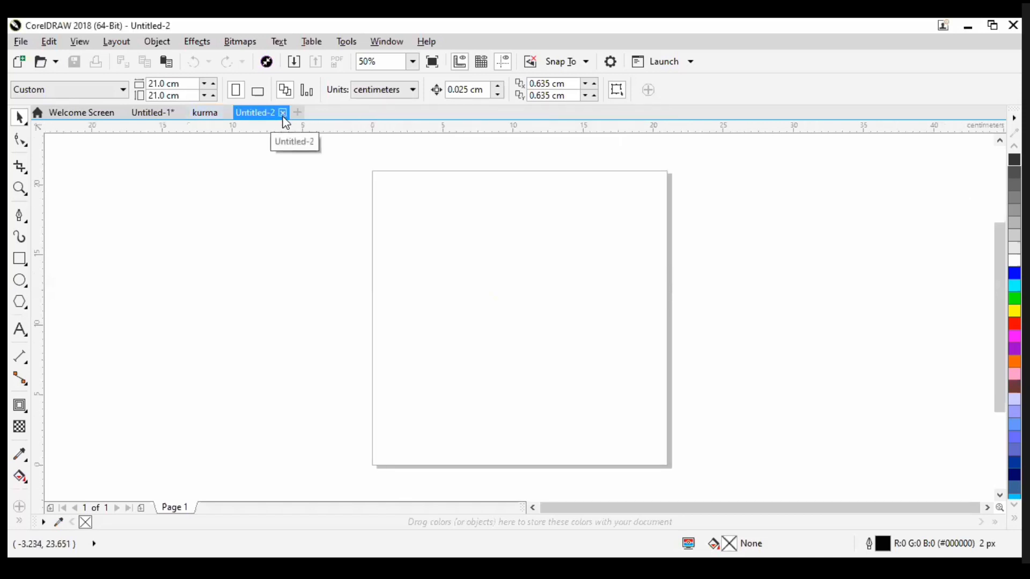
click(283, 113)
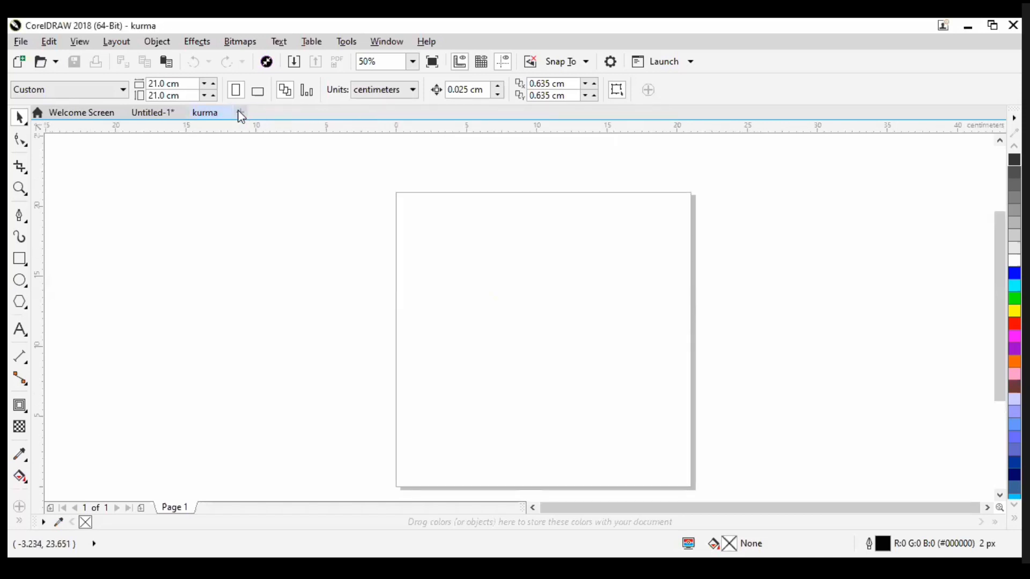
Step: Return to the green poster document and examine the corner edges of its background at extreme magnification
click(158, 114)
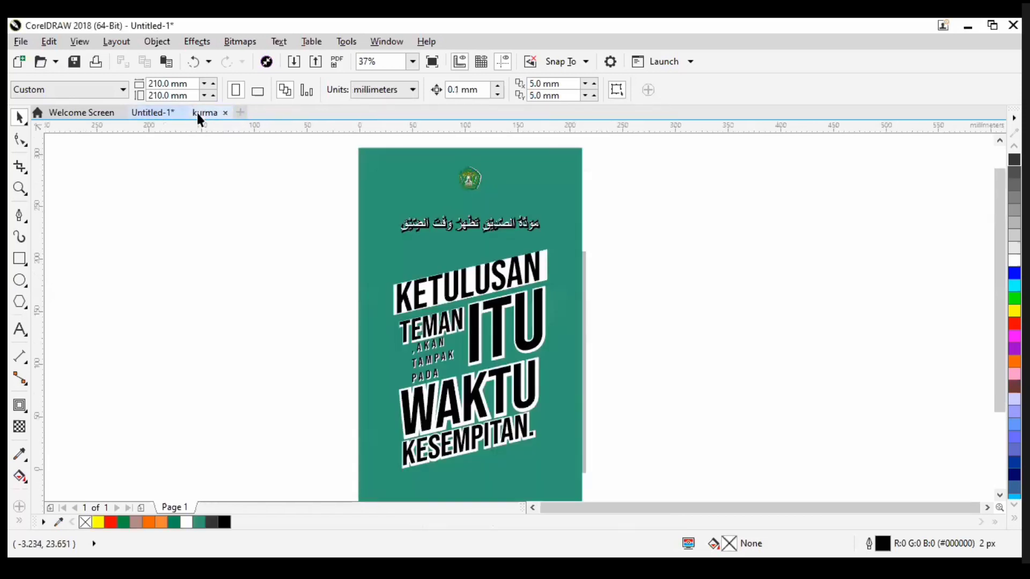
click(201, 115)
click(155, 115)
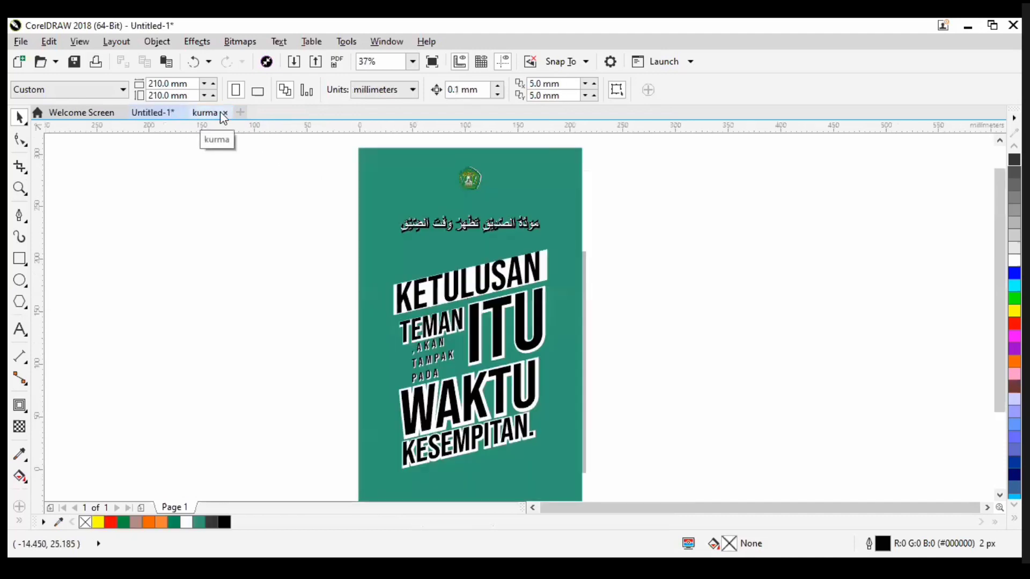
scroll(408, 338, up, 2)
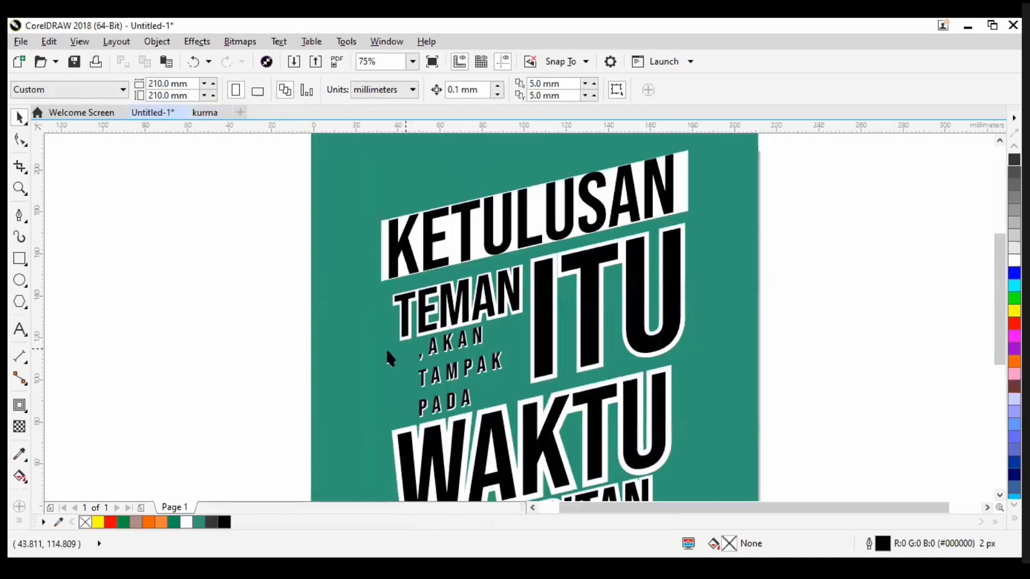
scroll(390, 358, up, 2)
scroll(334, 202, down, 5)
scroll(391, 280, up, 4)
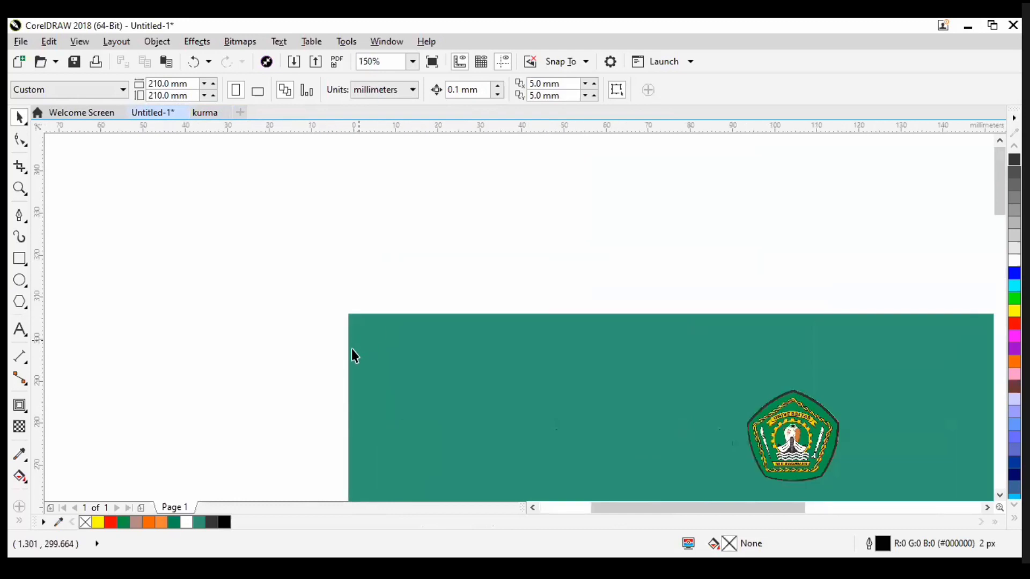
scroll(353, 355, up, 4)
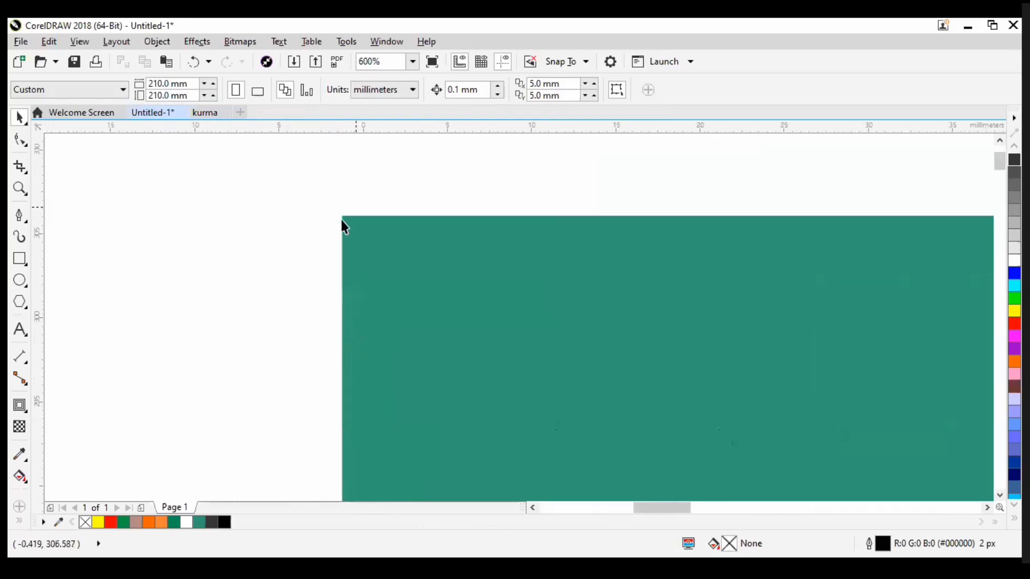
scroll(344, 222, up, 10)
scroll(338, 249, up, 8)
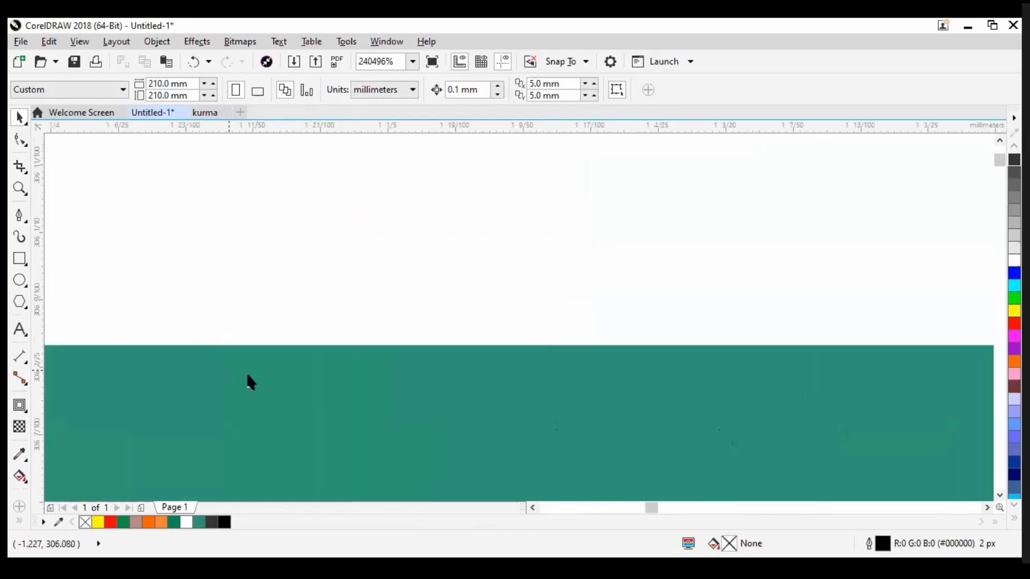
scroll(479, 347, up, 5)
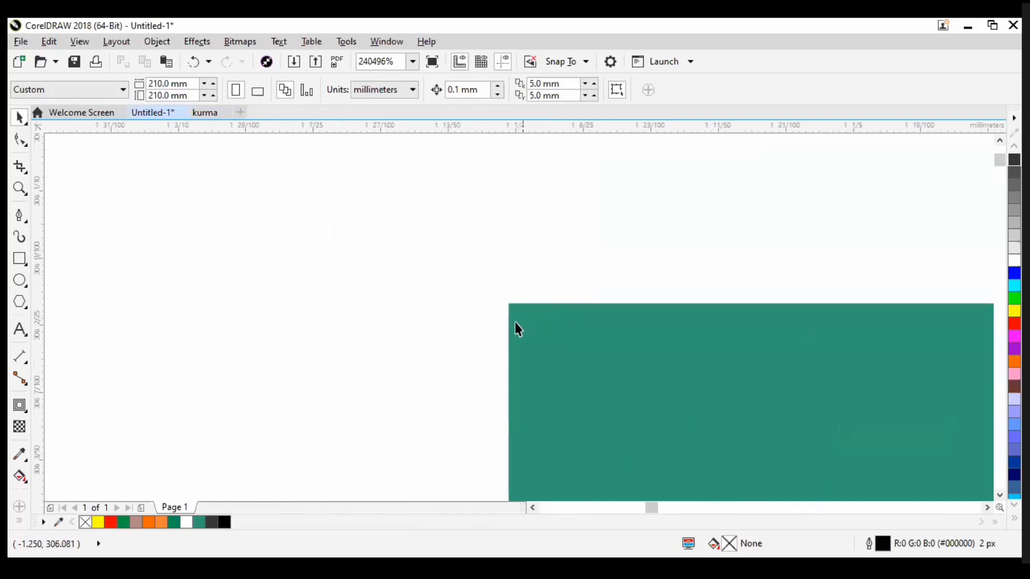
scroll(517, 305, up, 5)
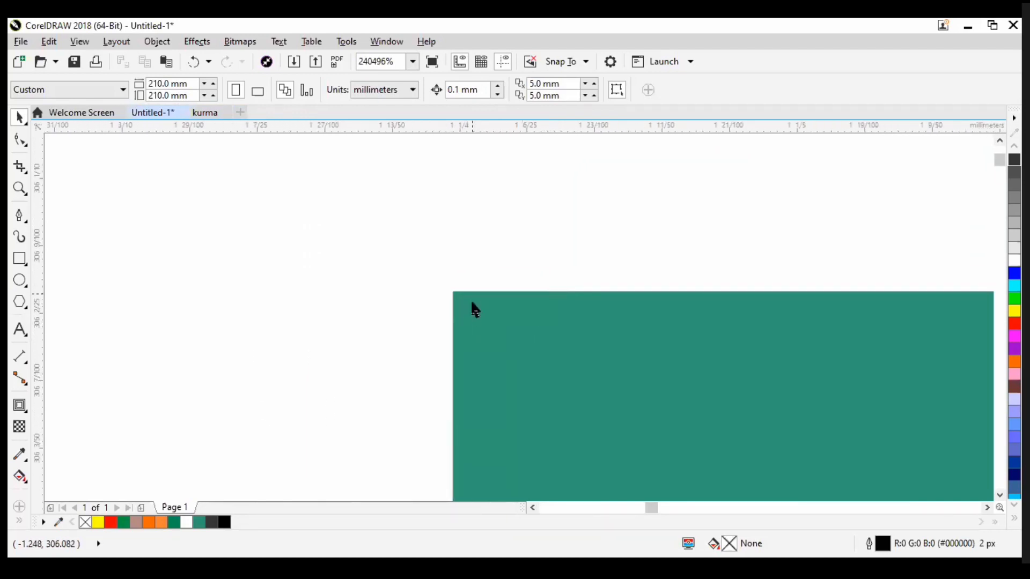
scroll(390, 255, down, 3)
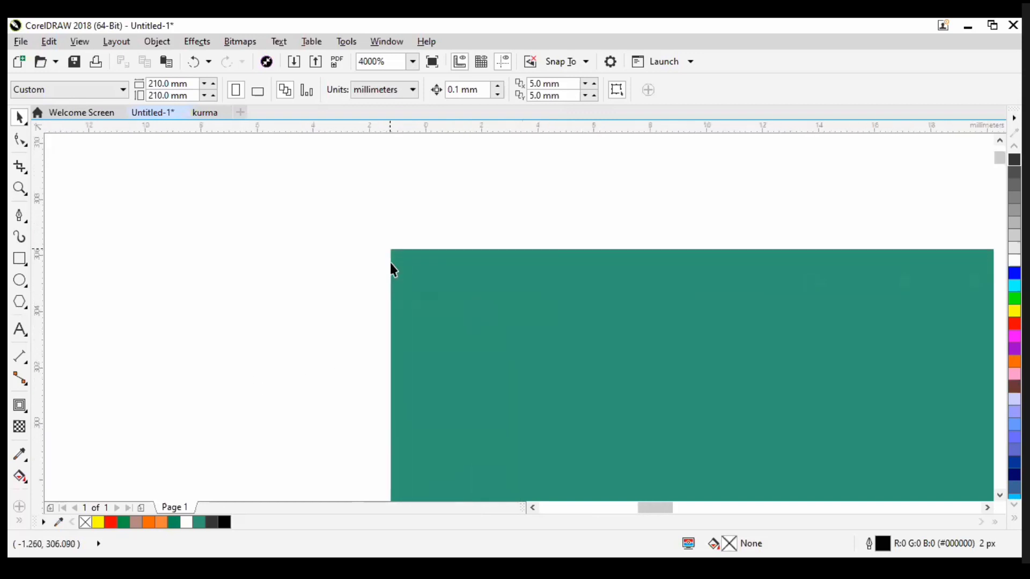
scroll(390, 258, down, 2)
scroll(470, 422, down, 3)
scroll(486, 459, up, 3)
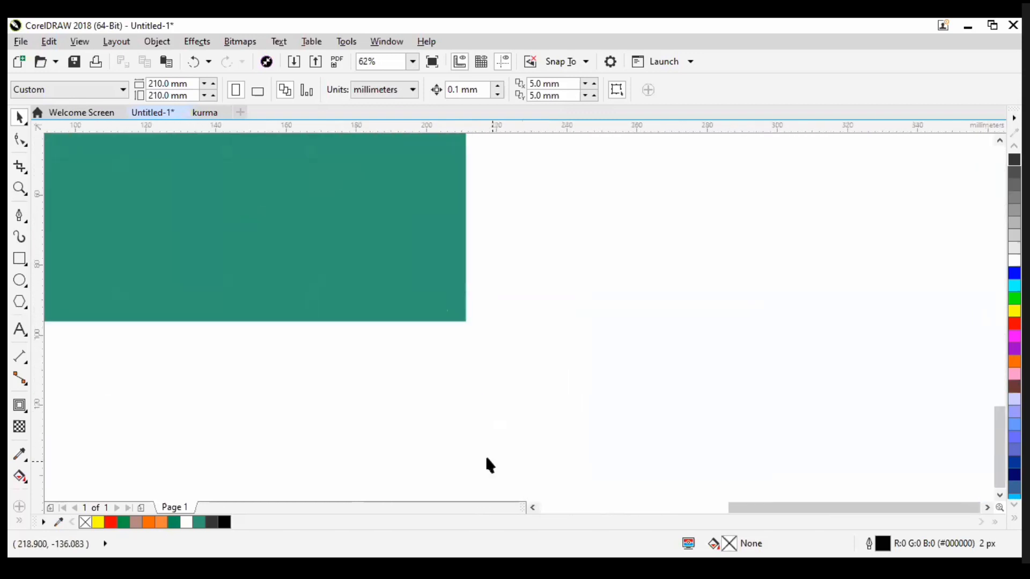
Step: Draw a rectangle about 63 × 5.5 mm below the green background, examine its outlined corner closely, and deselect it
click(19, 259)
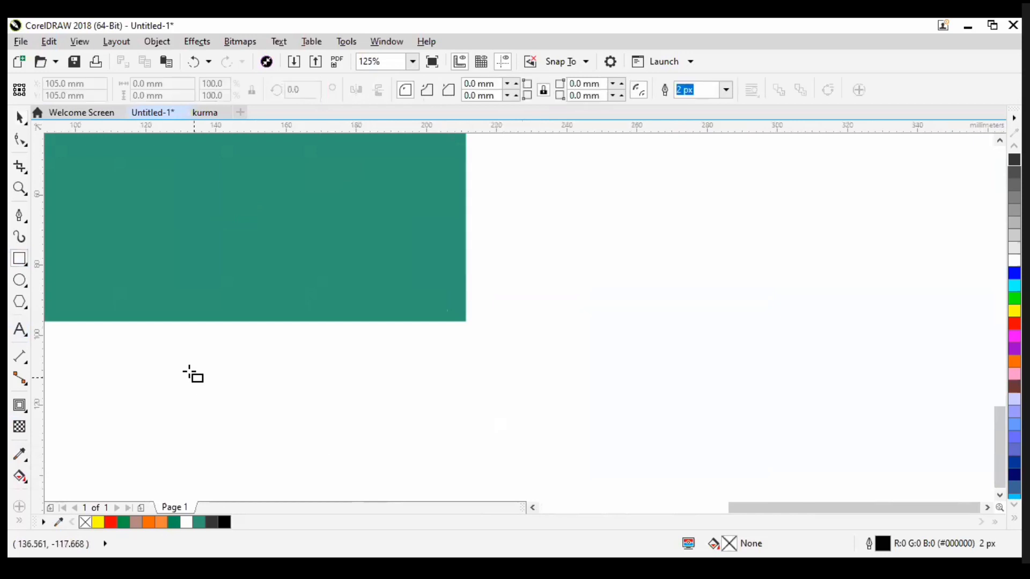
drag(185, 366, 413, 394)
scroll(400, 429, up, 3)
scroll(515, 429, up, 1)
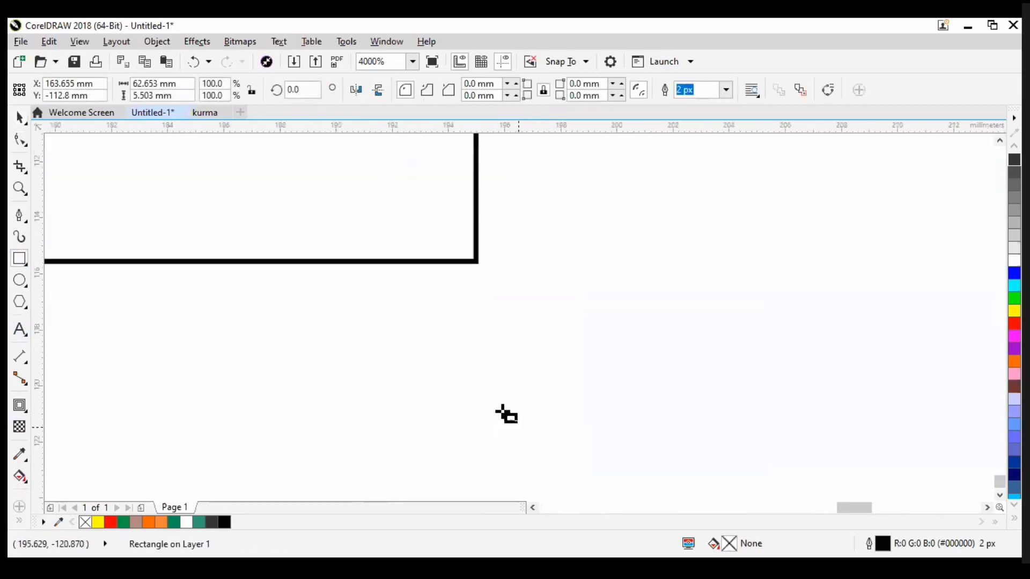
scroll(483, 322, up, 1)
scroll(483, 263, up, 3)
scroll(505, 263, down, 1)
scroll(526, 289, up, 2)
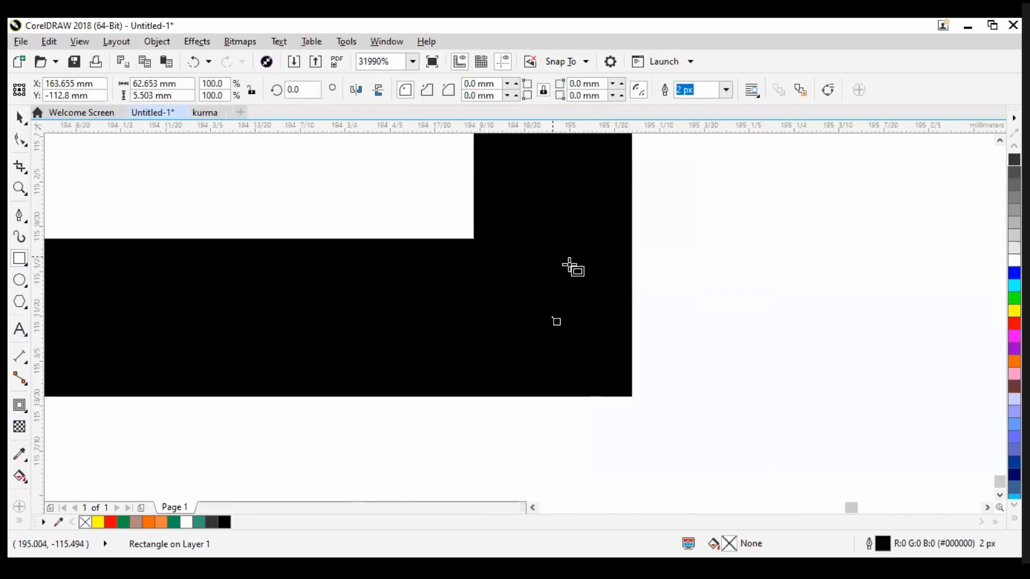
click(20, 117)
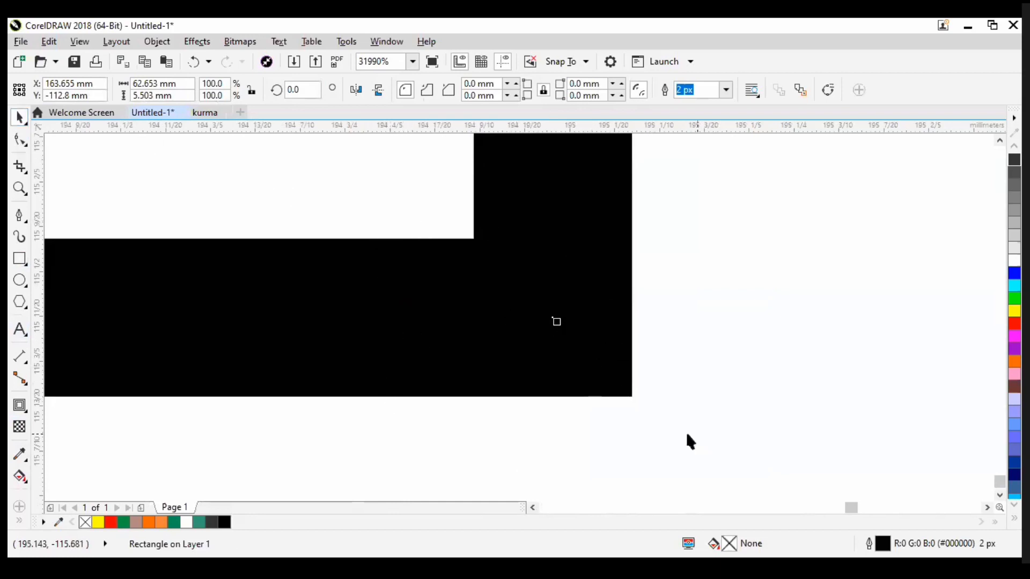
scroll(633, 440, down, 1)
click(538, 454)
scroll(590, 456, down, 4)
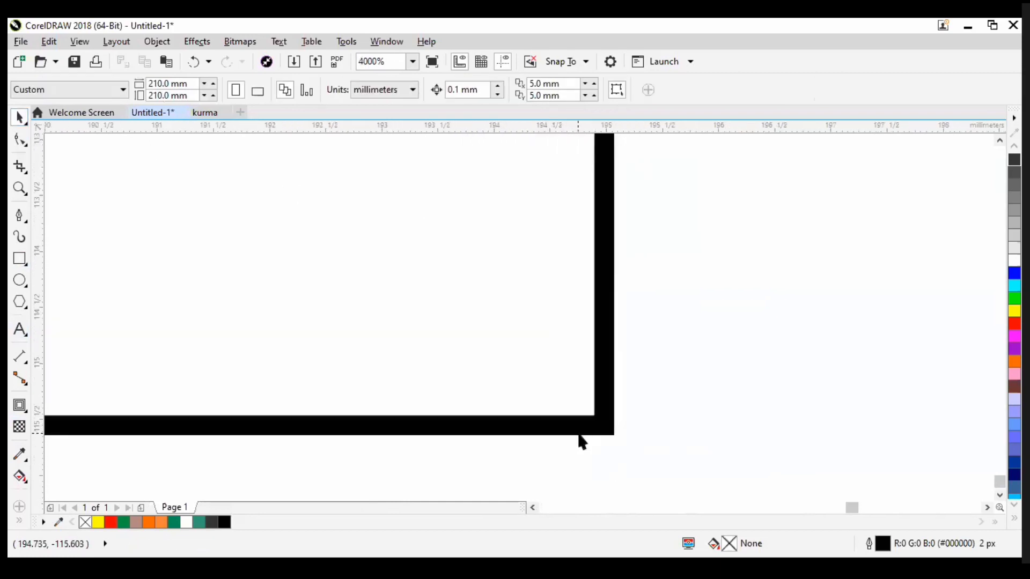
Step: Examine the outlined corner of the thin rectangle at extreme magnification and delete the rectangle from below the green background
scroll(708, 420, up, 4)
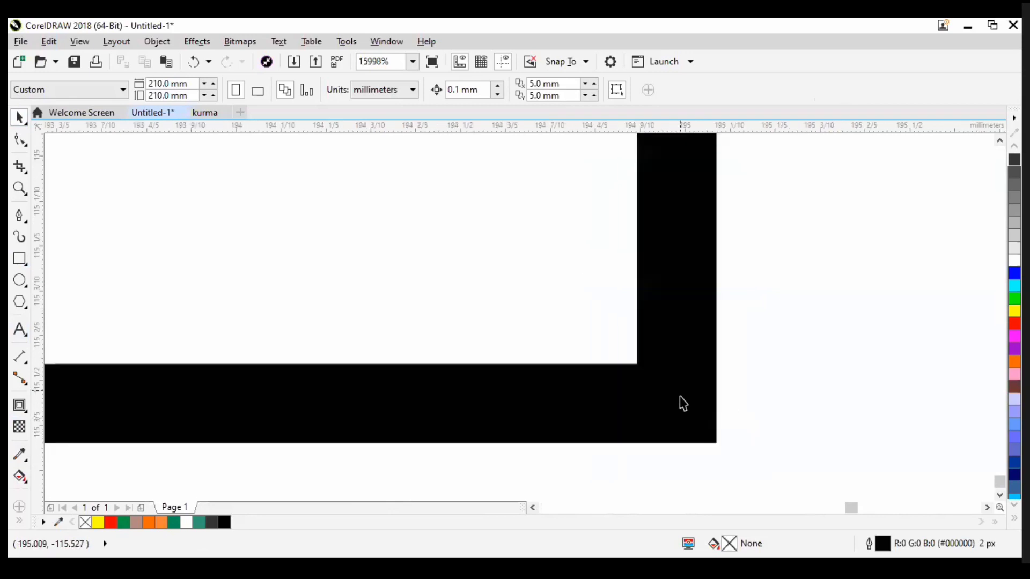
scroll(517, 345, down, 1)
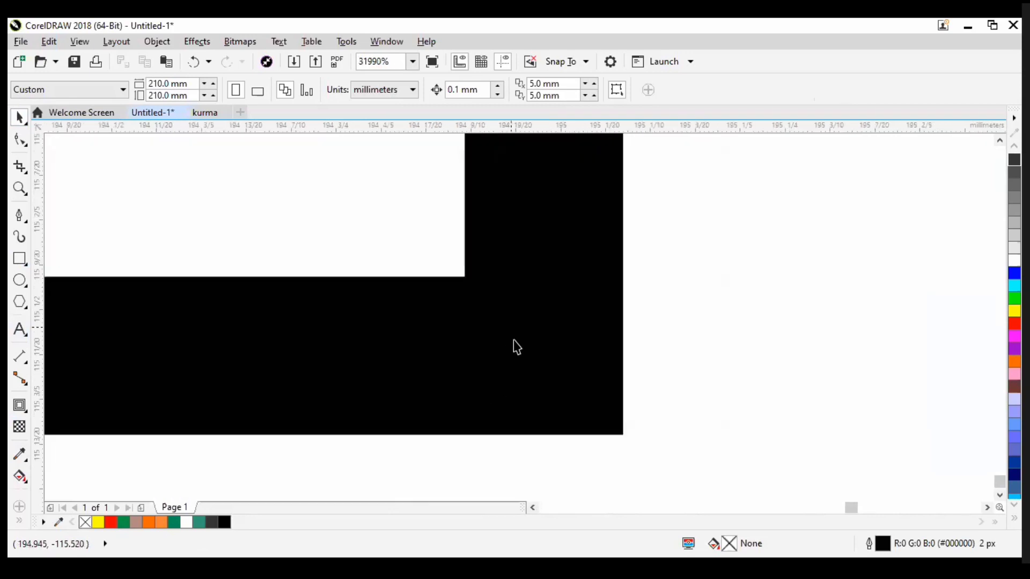
scroll(522, 387, up, 1)
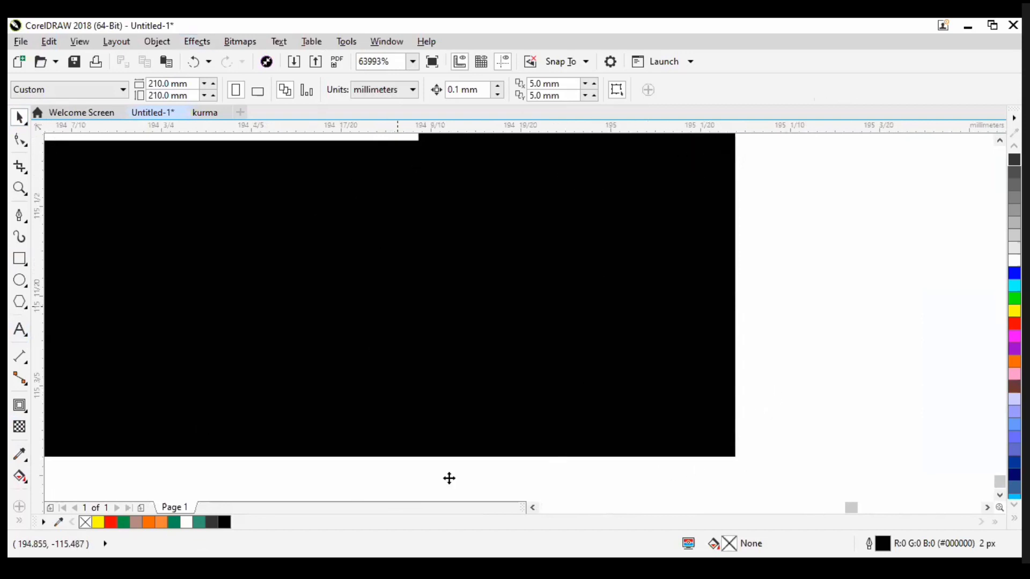
scroll(591, 482, down, 1)
click(616, 427)
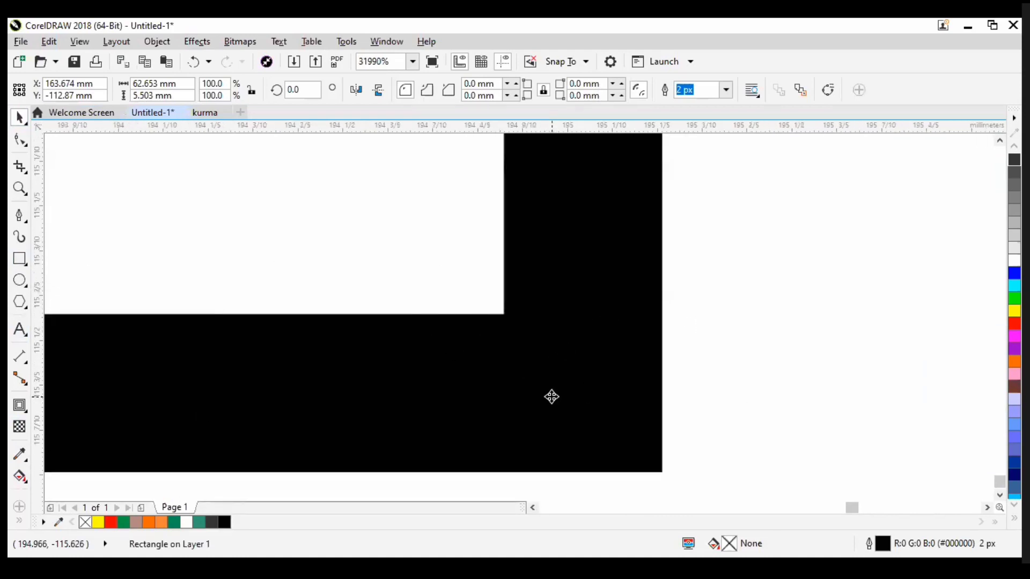
scroll(551, 396, down, 1)
scroll(799, 395, down, 2)
scroll(797, 383, down, 7)
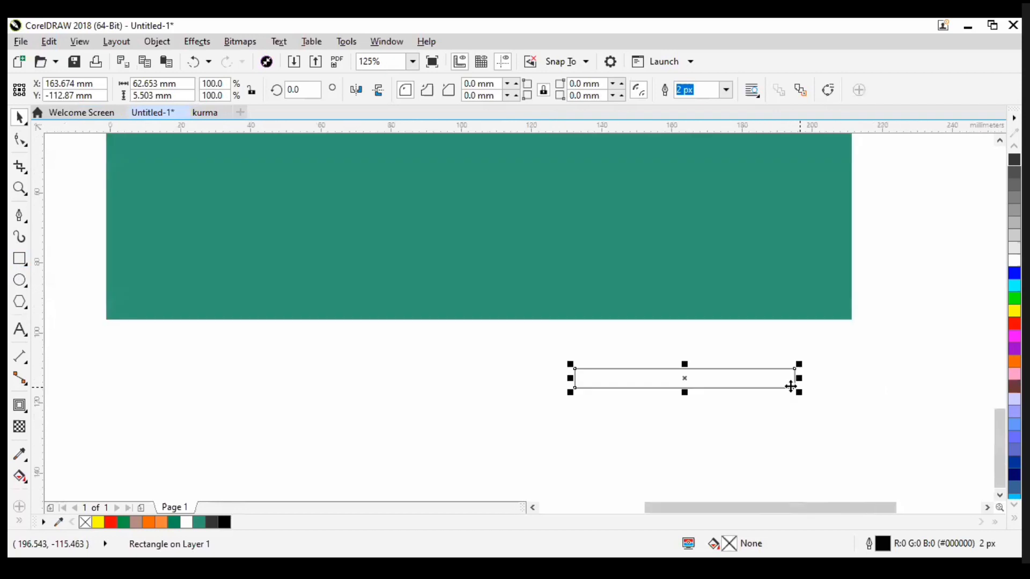
click(701, 418)
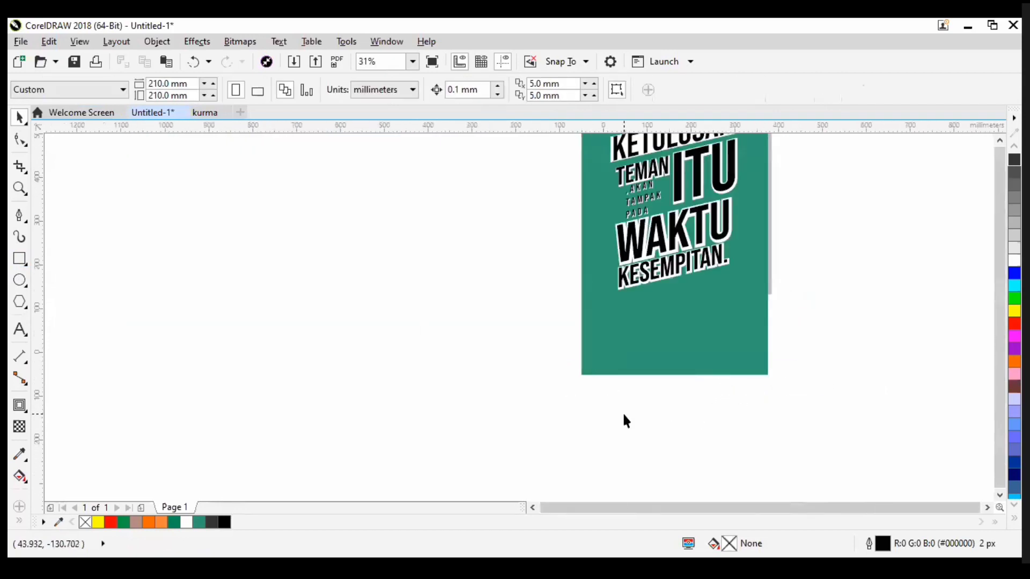
scroll(644, 397, down, 1)
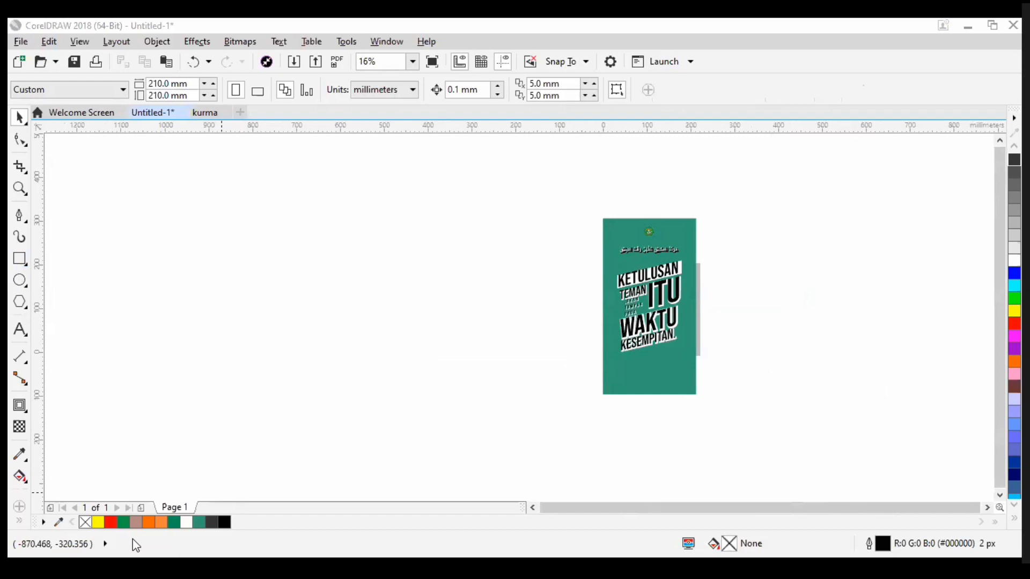
Step: Place the 72 dpi university emblem bitmap beside the poster and examine its green and dark border at pixel level
right_click(442, 400)
click(442, 380)
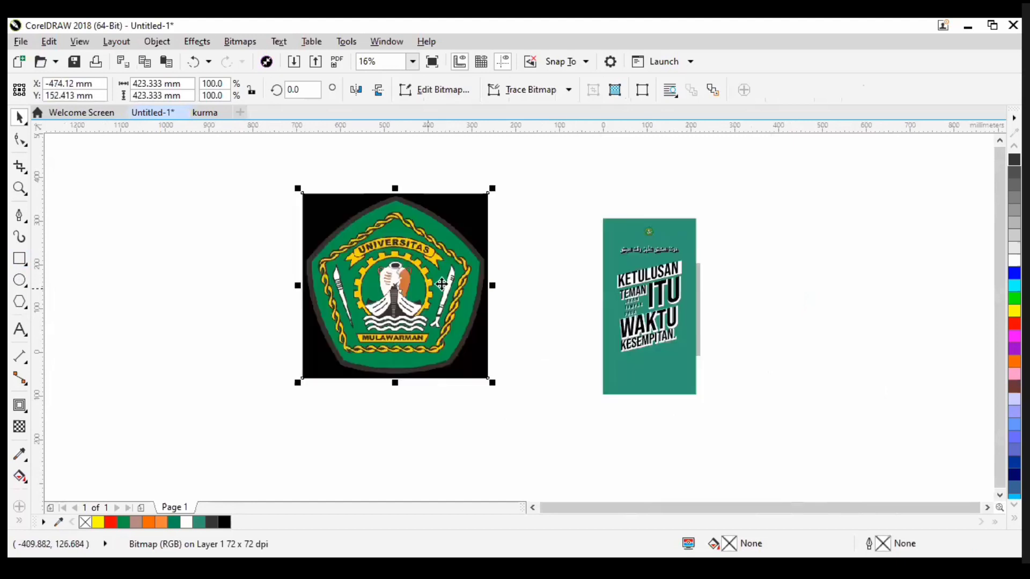
scroll(540, 306, up, 7)
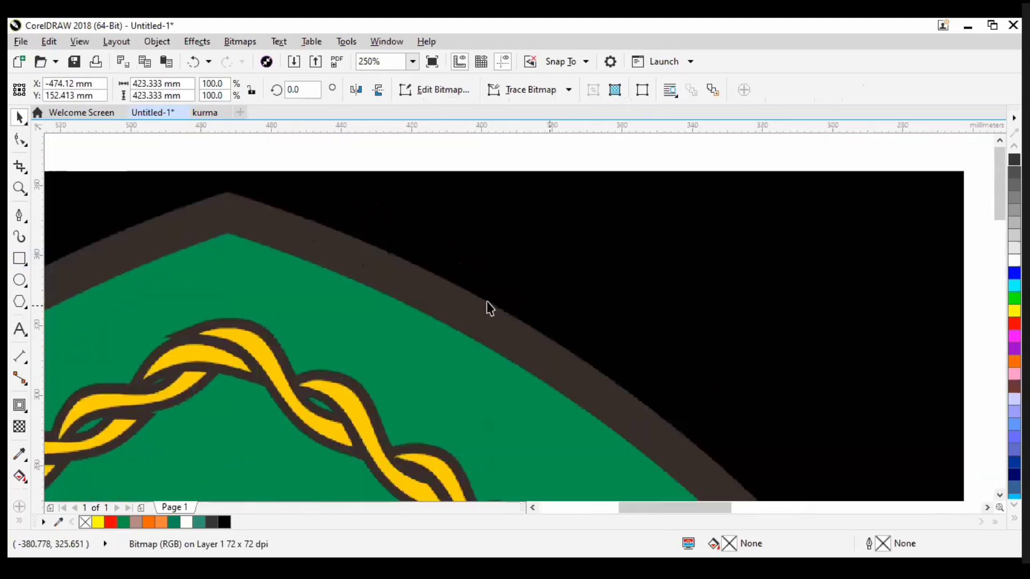
scroll(488, 301, down, 5)
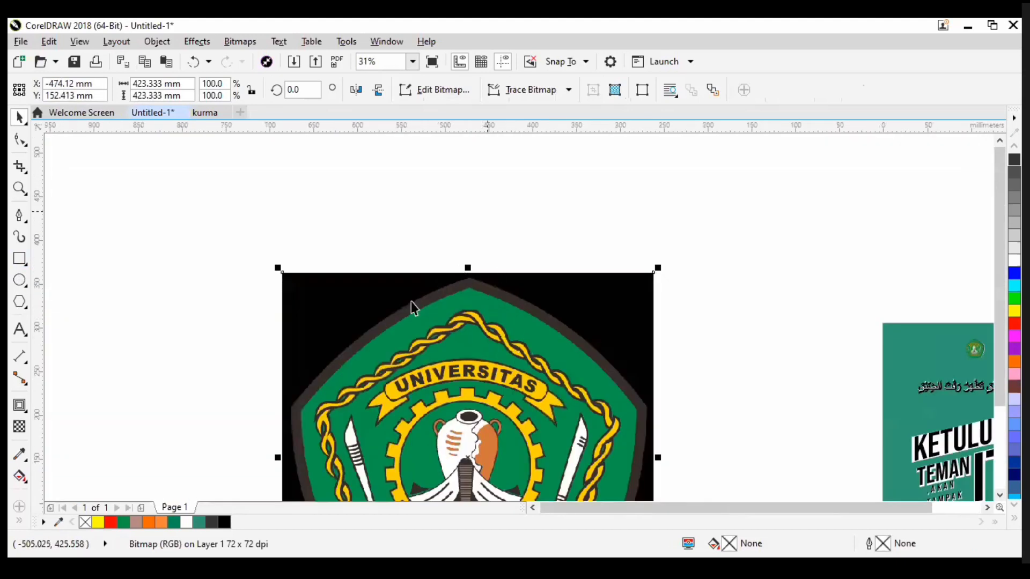
key(Escape)
scroll(333, 308, up, 5)
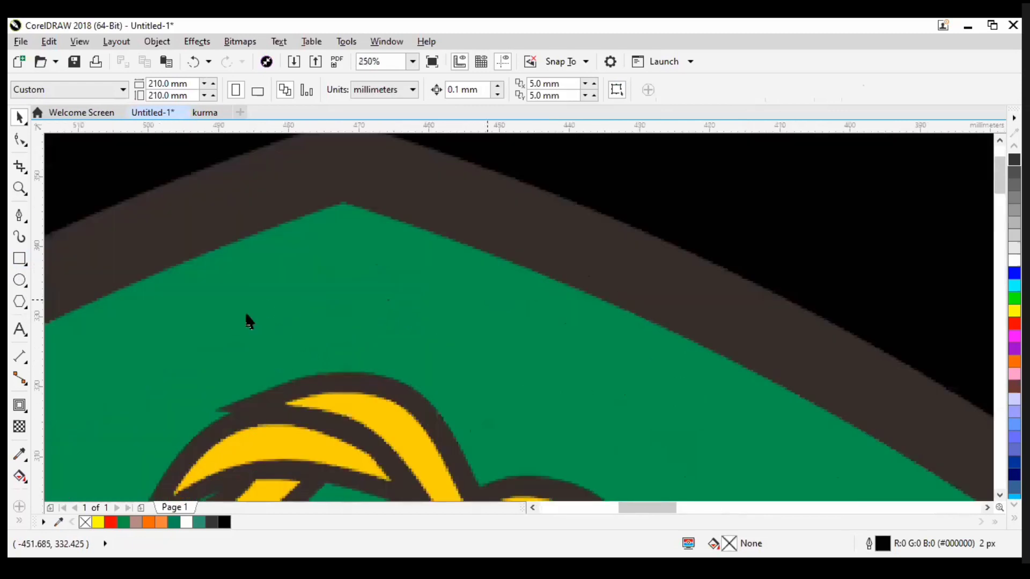
scroll(249, 321, down, 2)
scroll(299, 357, up, 10)
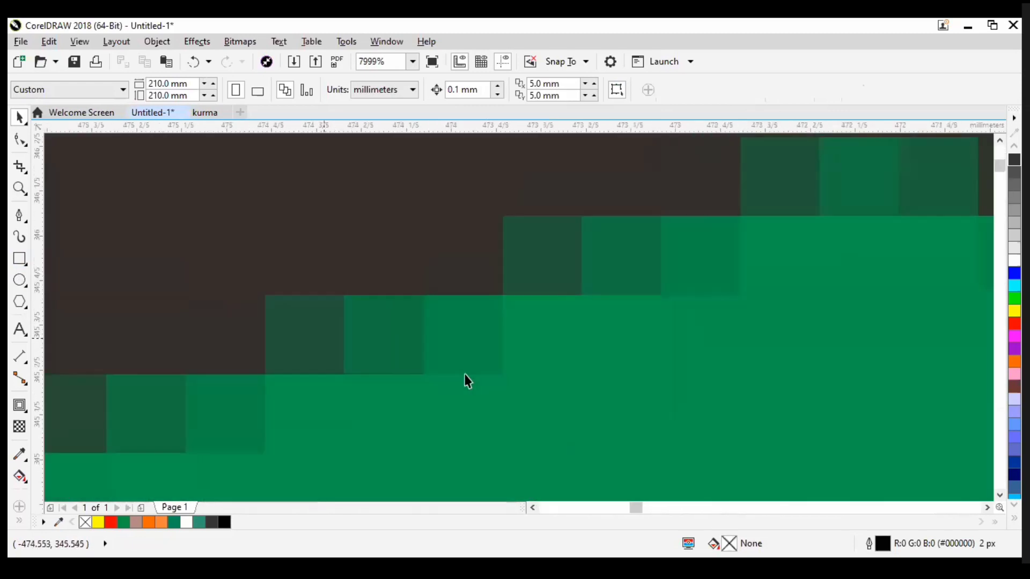
scroll(339, 366, down, 6)
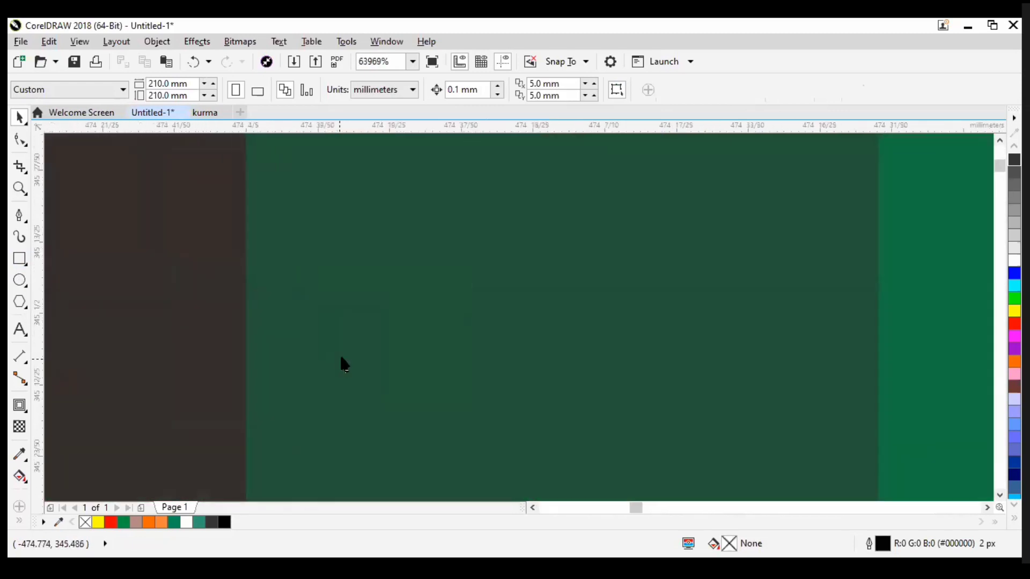
scroll(337, 370, down, 6)
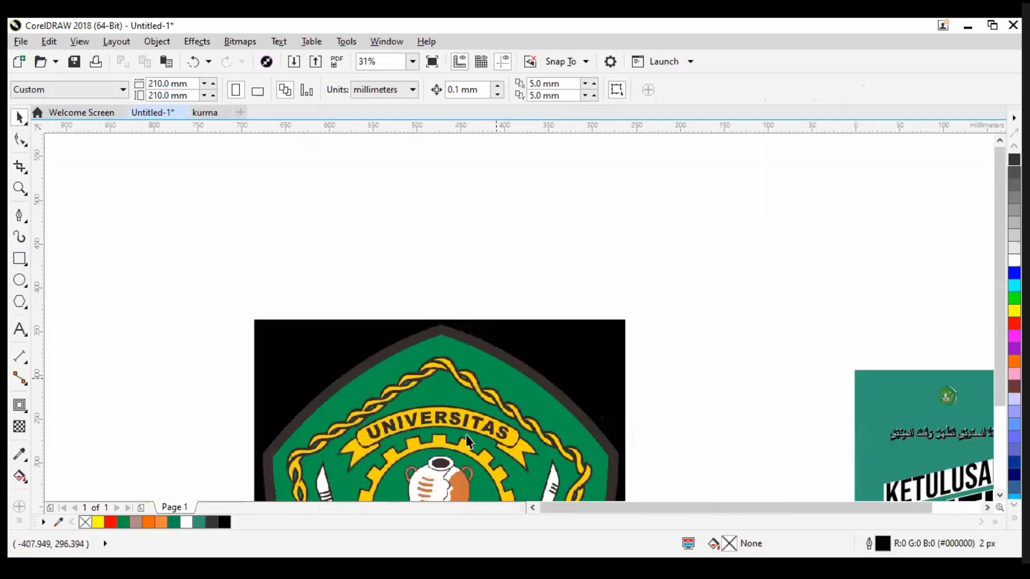
Step: Compare the whole emblem bitmap with its dark border edge at extreme magnification
scroll(489, 331, down, 3)
scroll(552, 253, up, 1)
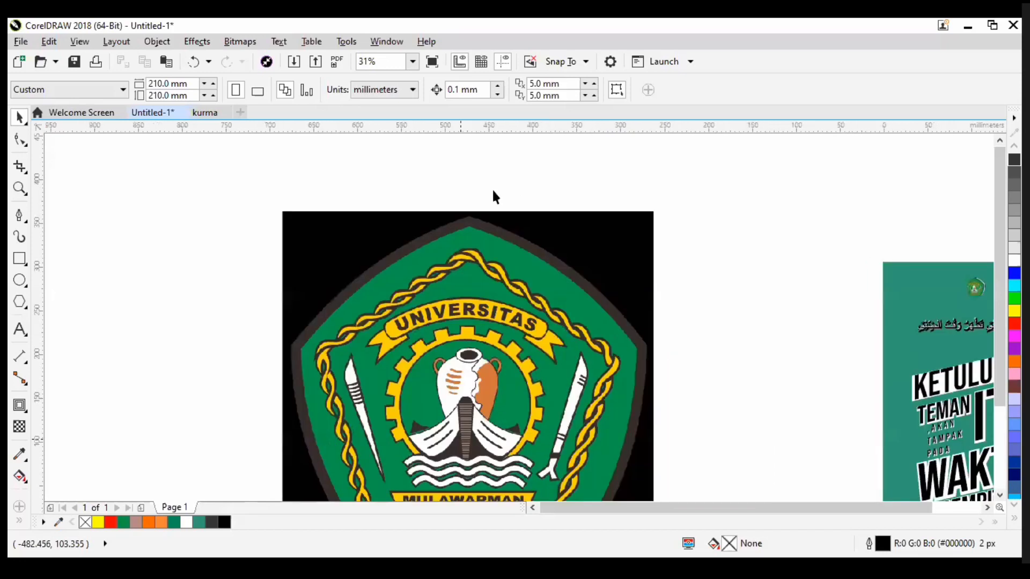
scroll(375, 242, down, 1)
scroll(467, 448, up, 2)
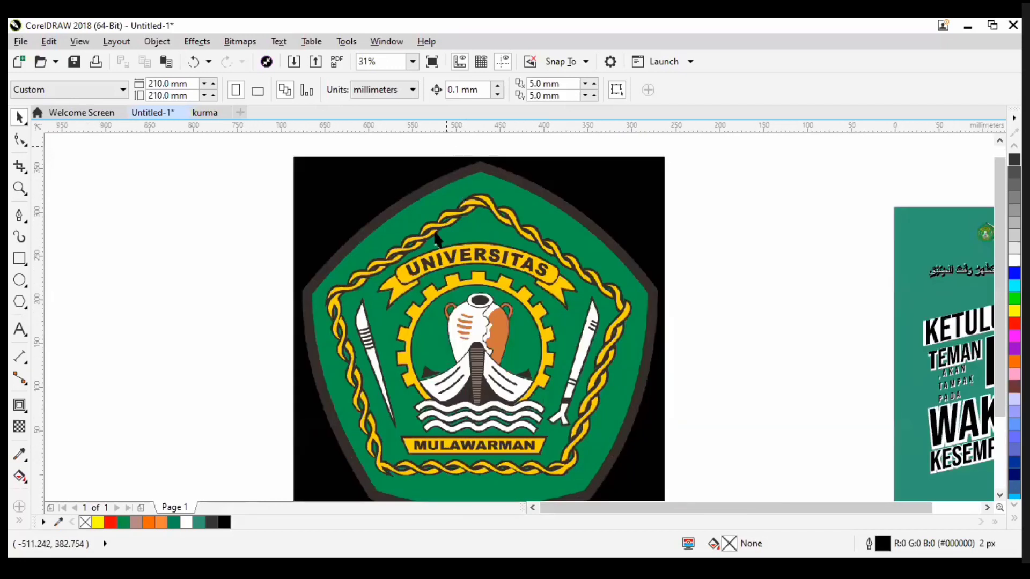
scroll(435, 236, up, 1)
scroll(561, 327, up, 8)
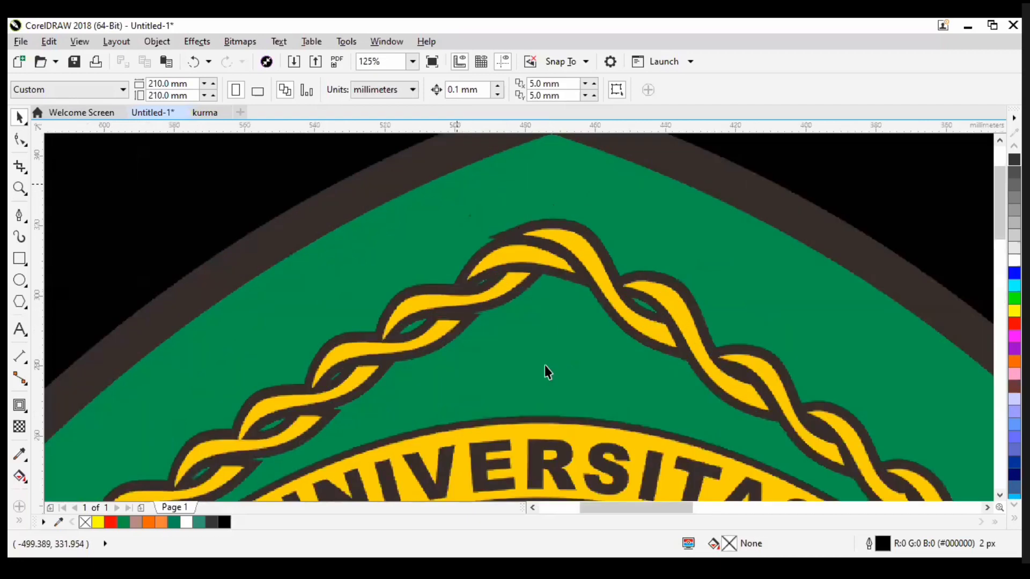
scroll(616, 287, up, 6)
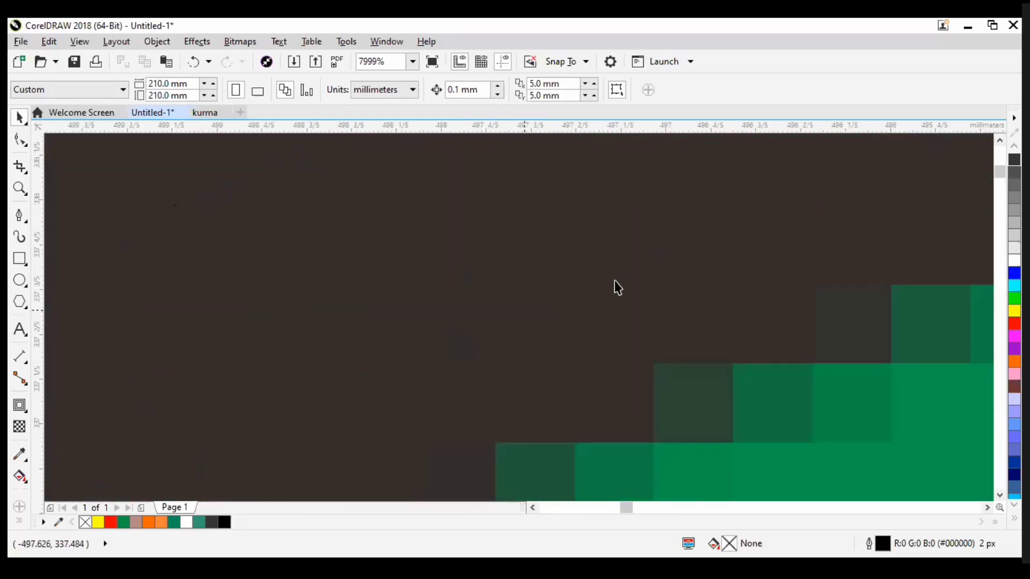
scroll(573, 317, up, 6)
scroll(573, 318, down, 13)
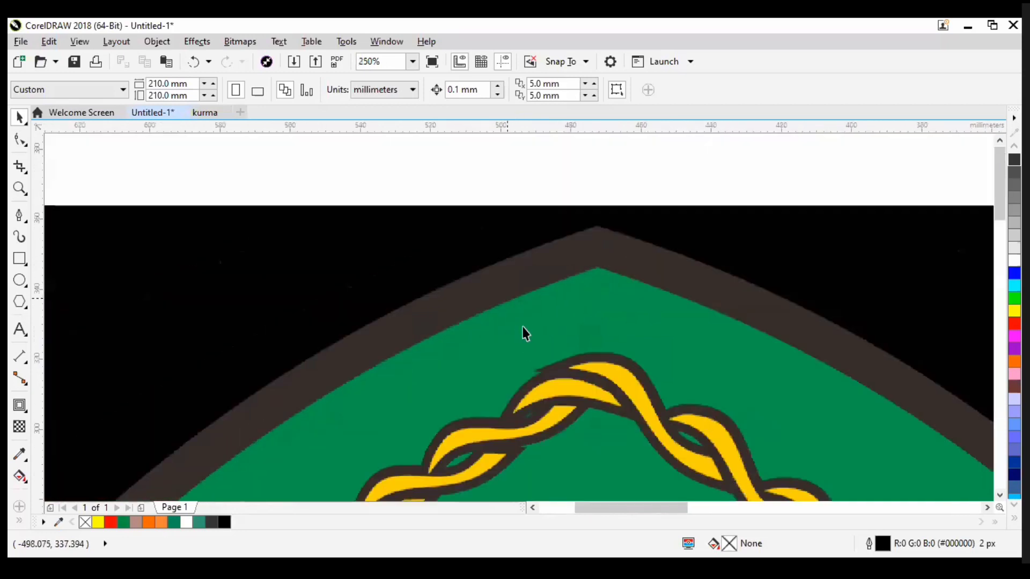
Step: Delete the large university emblem bitmap beside the poster and bring the green poster back into view
scroll(524, 334, down, 5)
click(632, 342)
scroll(646, 330, down, 2)
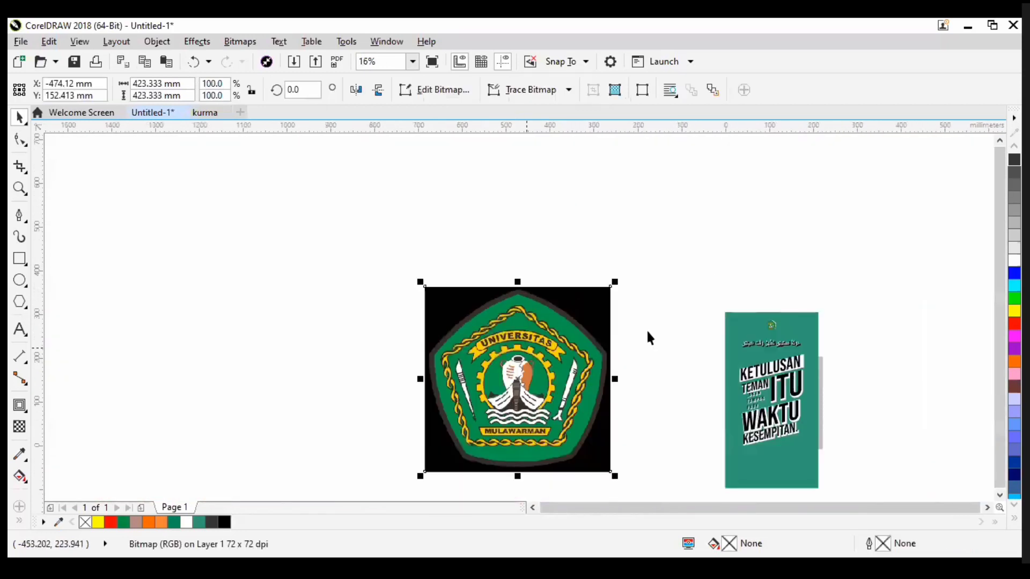
key(Delete)
key(F4)
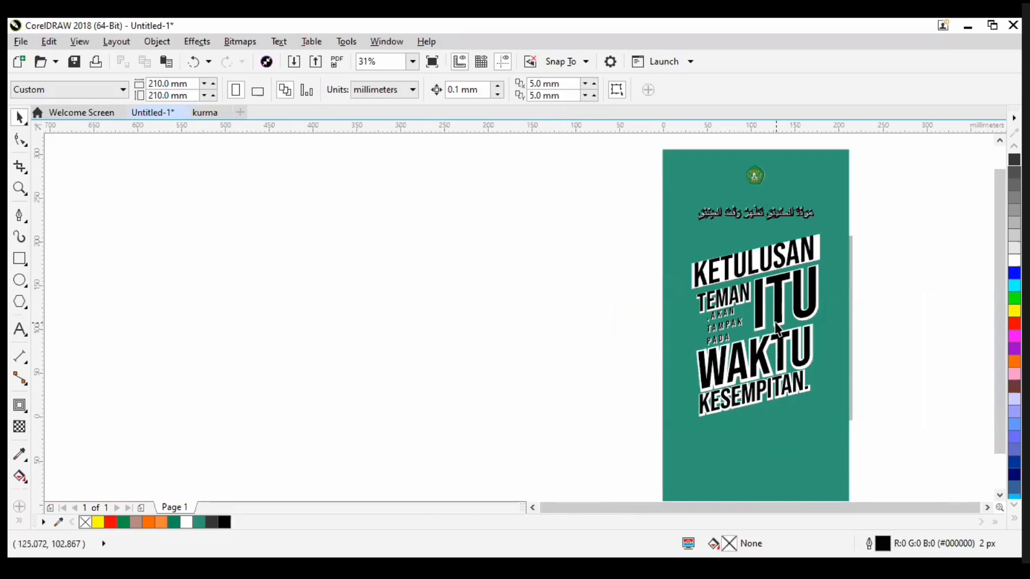
Step: Set the outline of the Arabic text line below the logo to white and deselect it
scroll(754, 209, up, 3)
scroll(754, 209, up, 3)
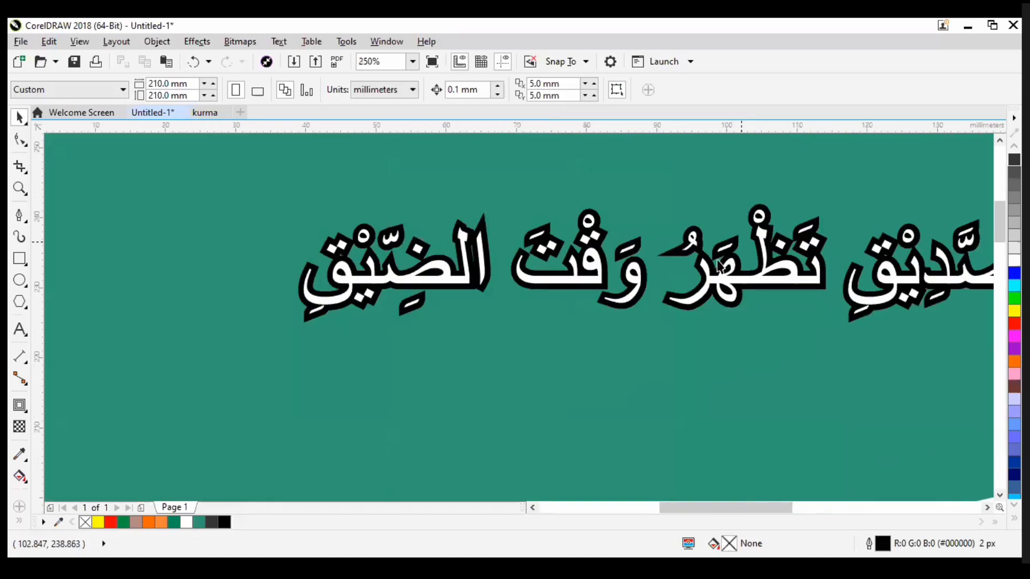
click(514, 294)
scroll(492, 292, down, 3)
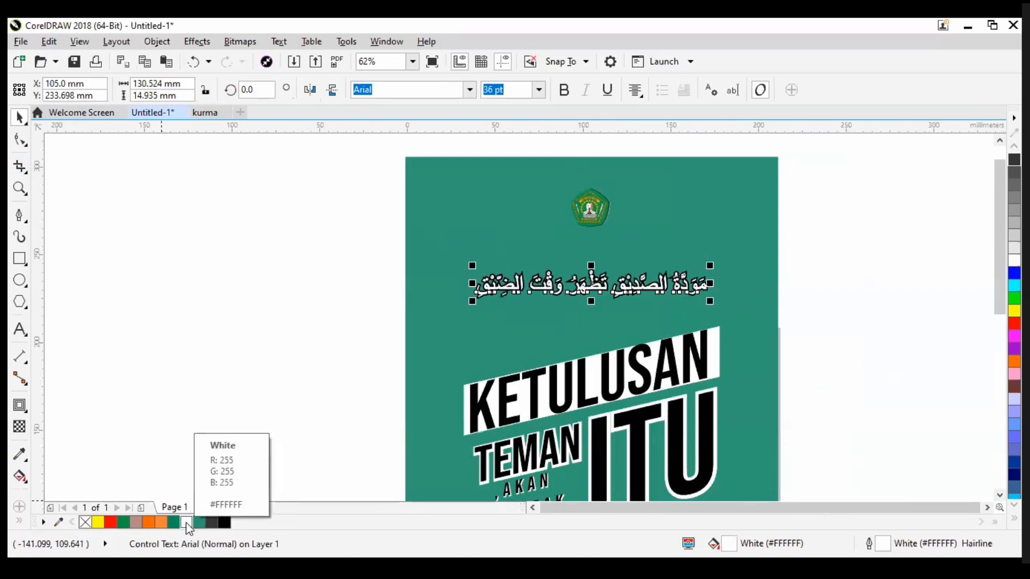
click(279, 343)
scroll(359, 225, down, 2)
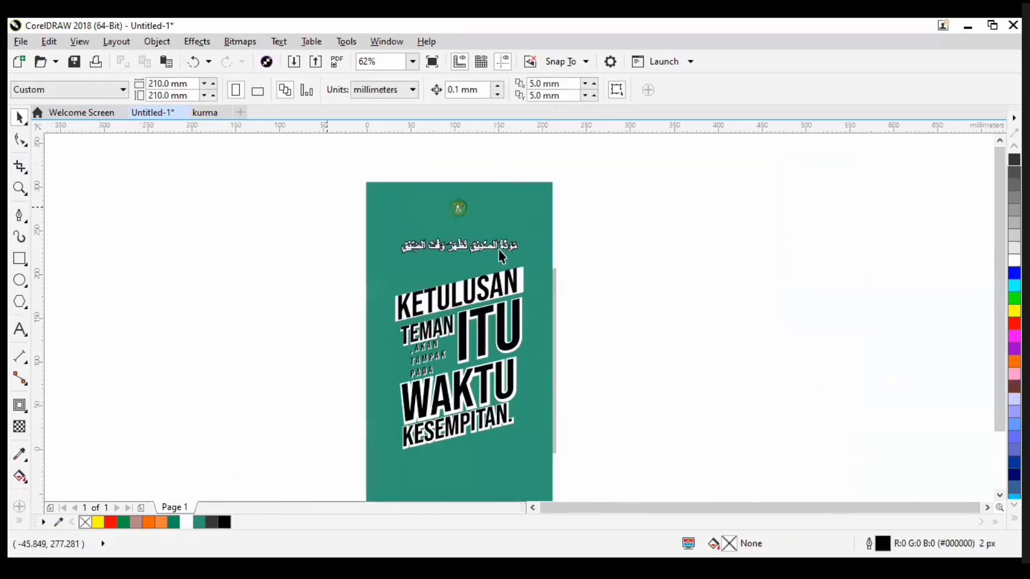
Step: Reduce the black contour around the Arabic text to an offset of 0.226 mm with the Contour tool and check it on the poster
scroll(498, 249, up, 2)
click(308, 249)
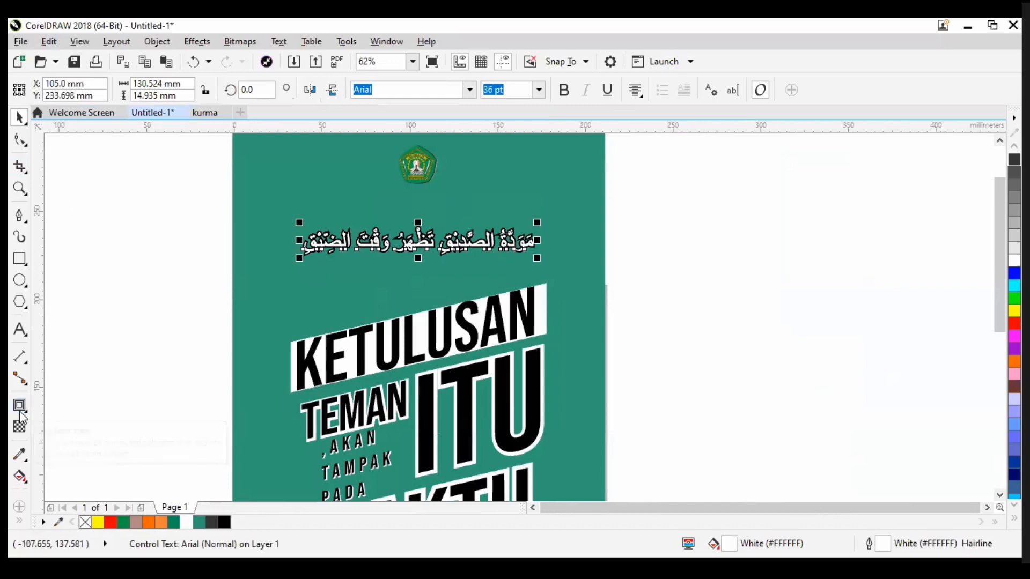
click(20, 405)
scroll(462, 249, up, 3)
scroll(477, 253, up, 3)
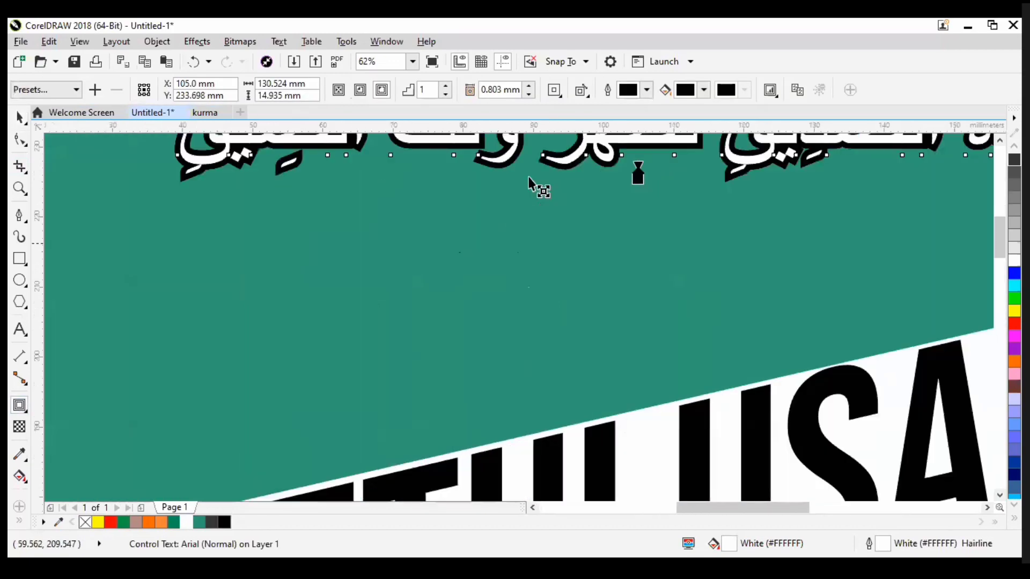
scroll(535, 424, down, 3)
scroll(532, 437, up, 3)
scroll(537, 445, up, 2)
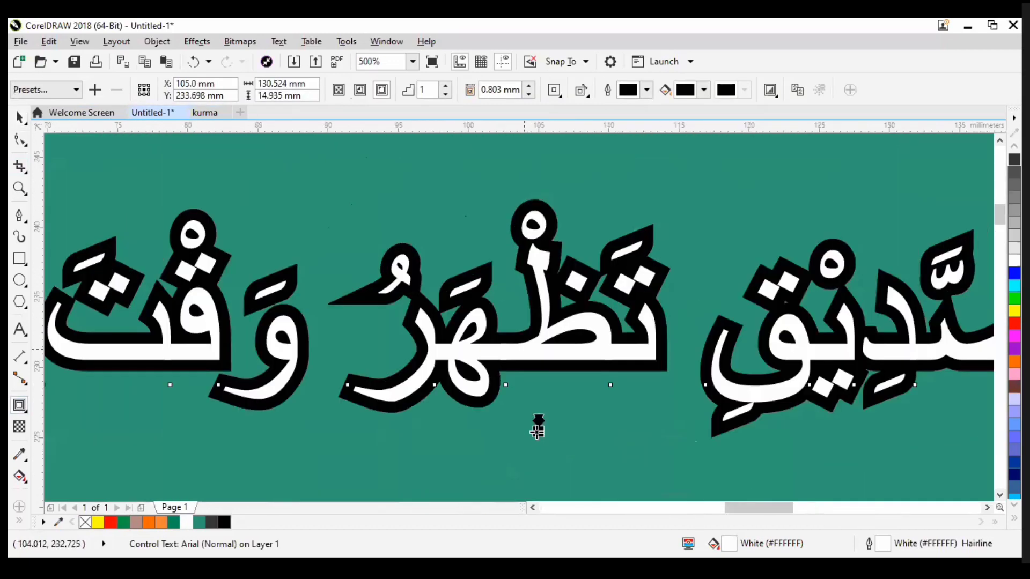
mouse_move(536, 424)
mouse_down()
mouse_move(510, 410)
mouse_move(538, 419)
mouse_up()
scroll(456, 403, down, 8)
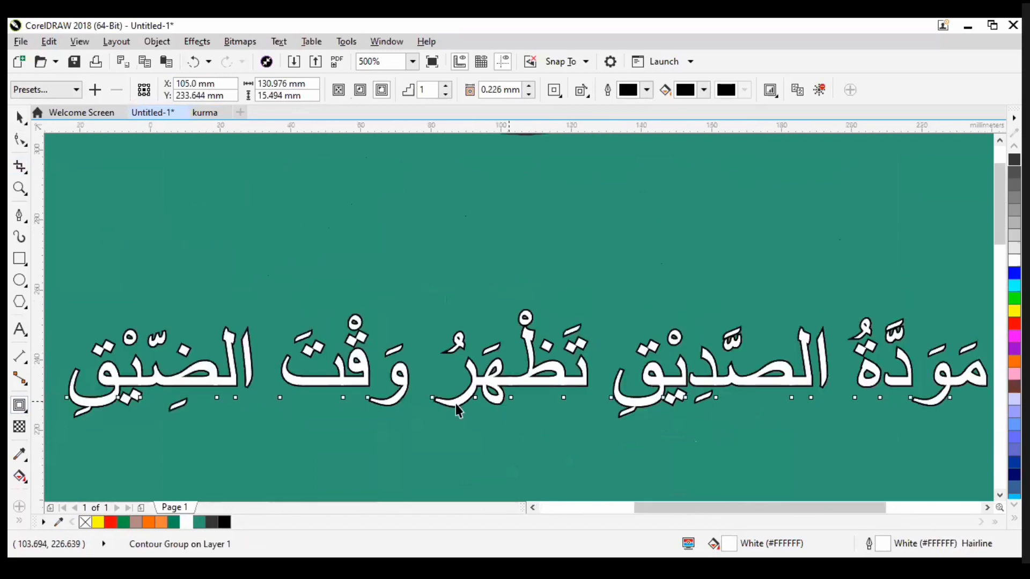
scroll(423, 374, up, 2)
scroll(516, 428, up, 2)
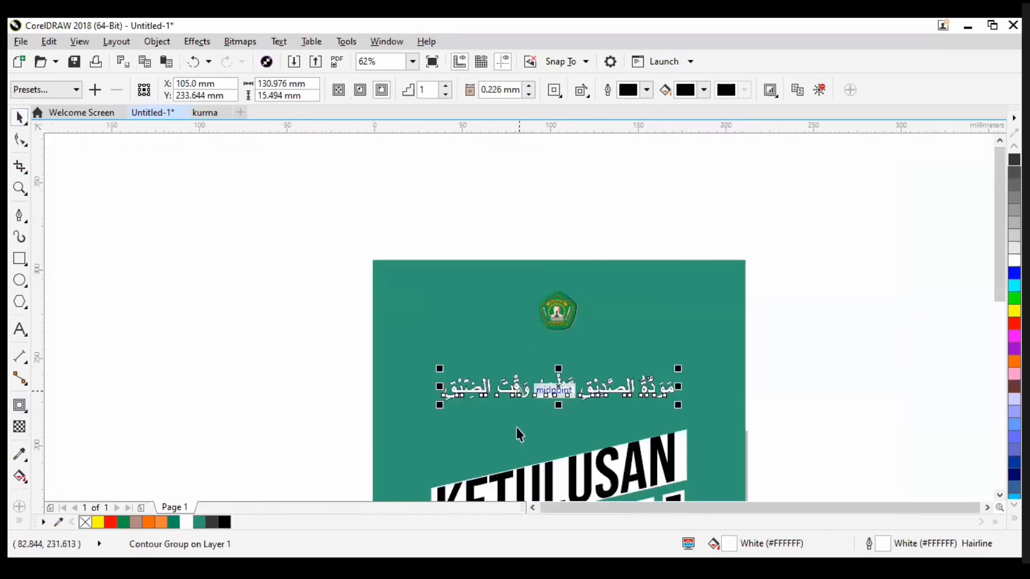
scroll(517, 428, down, 2)
scroll(515, 432, up, 2)
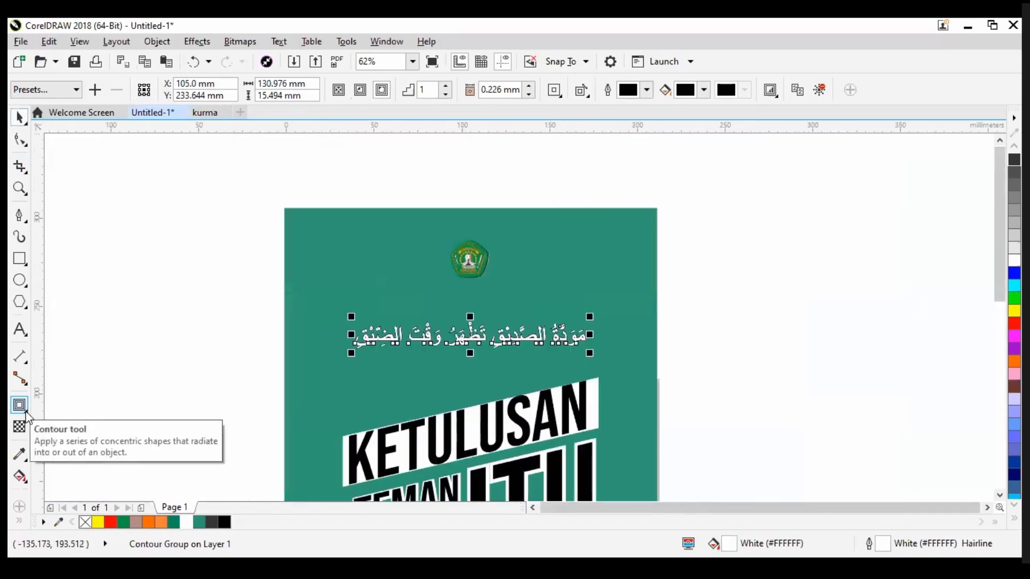
Step: Try changing the distance of the black contour around the Arabic text with the Contour tool
click(25, 415)
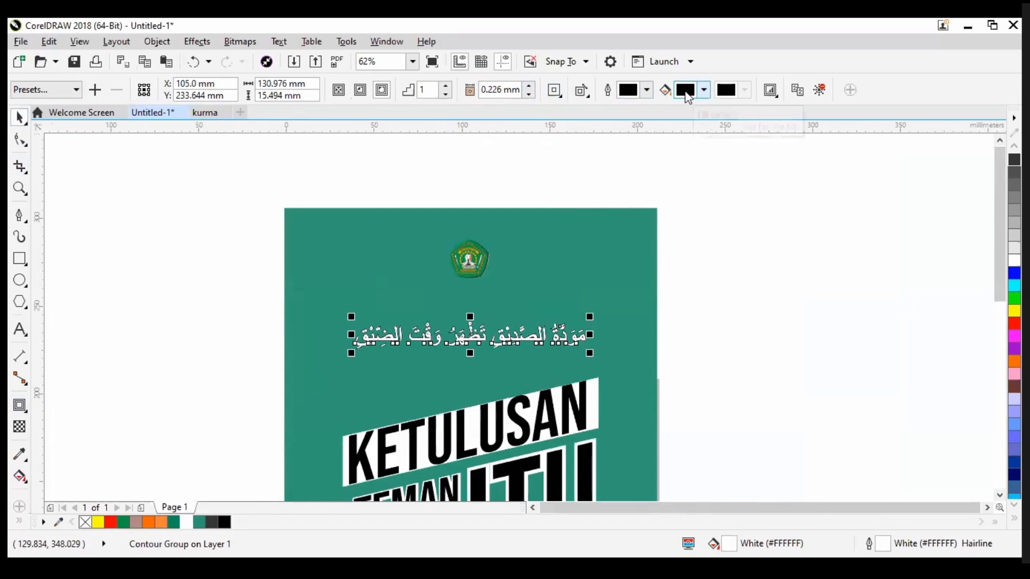
scroll(473, 350, up, 5)
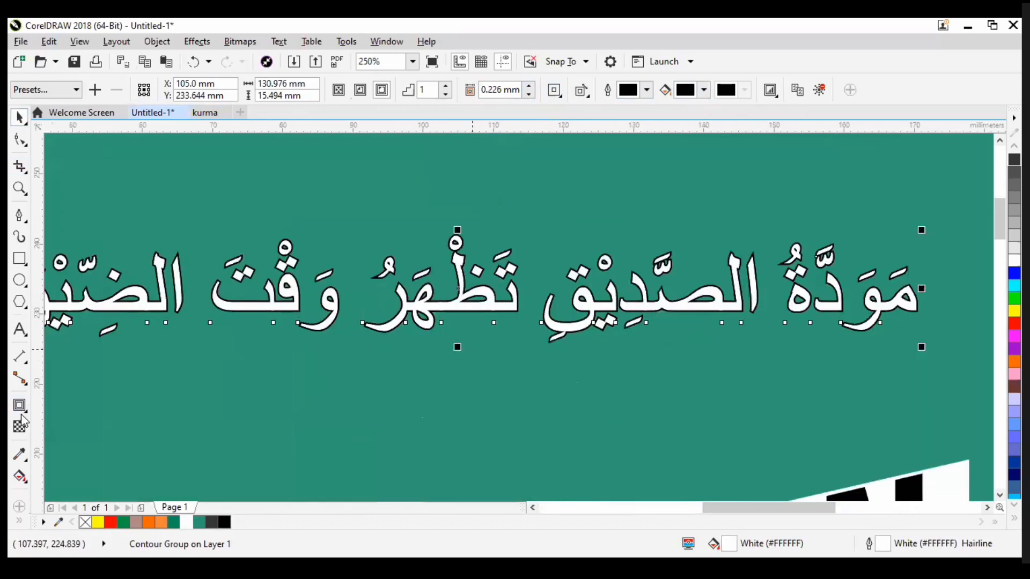
click(20, 406)
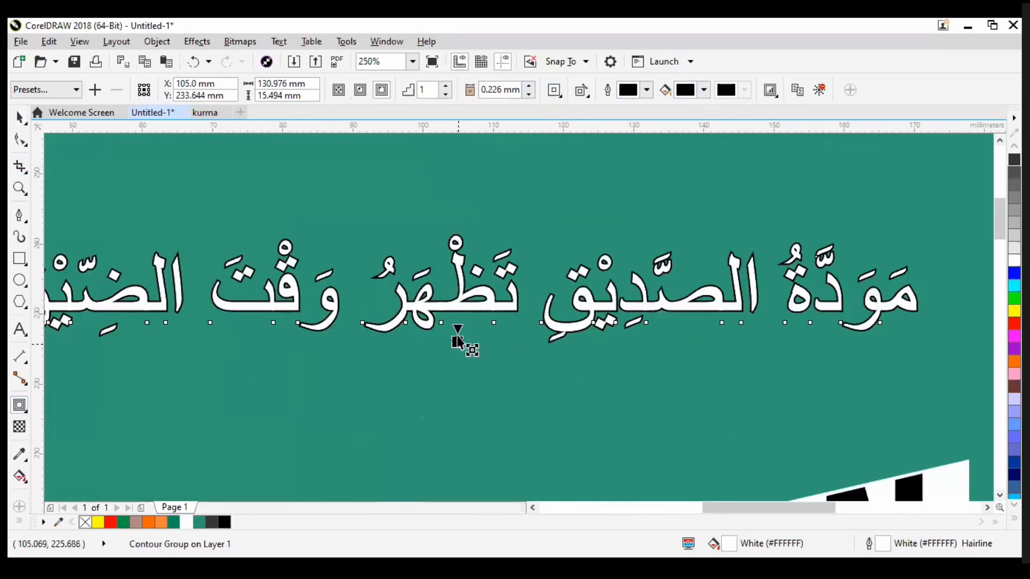
drag(460, 345, 464, 337)
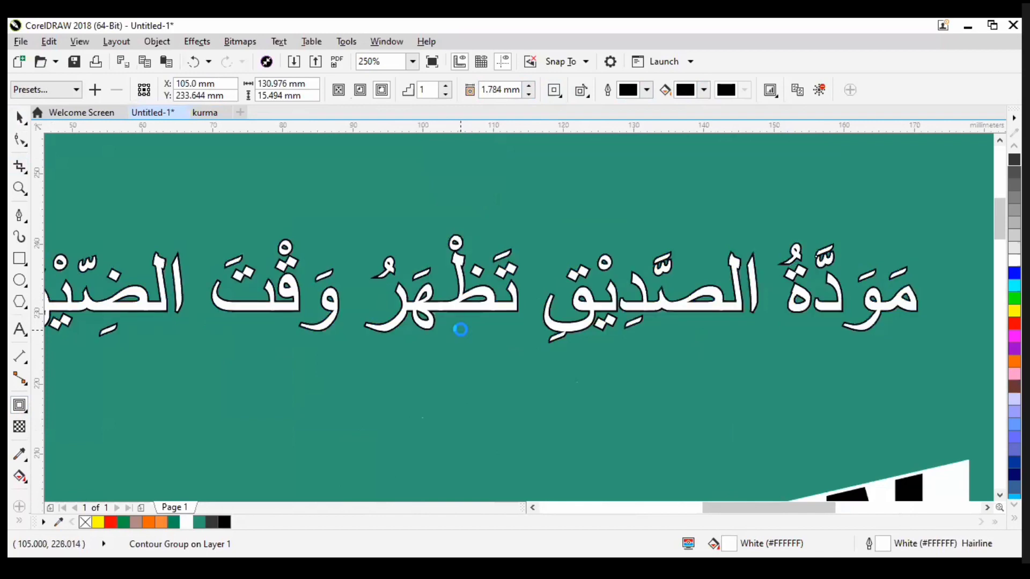
click(556, 339)
scroll(430, 356, up, 5)
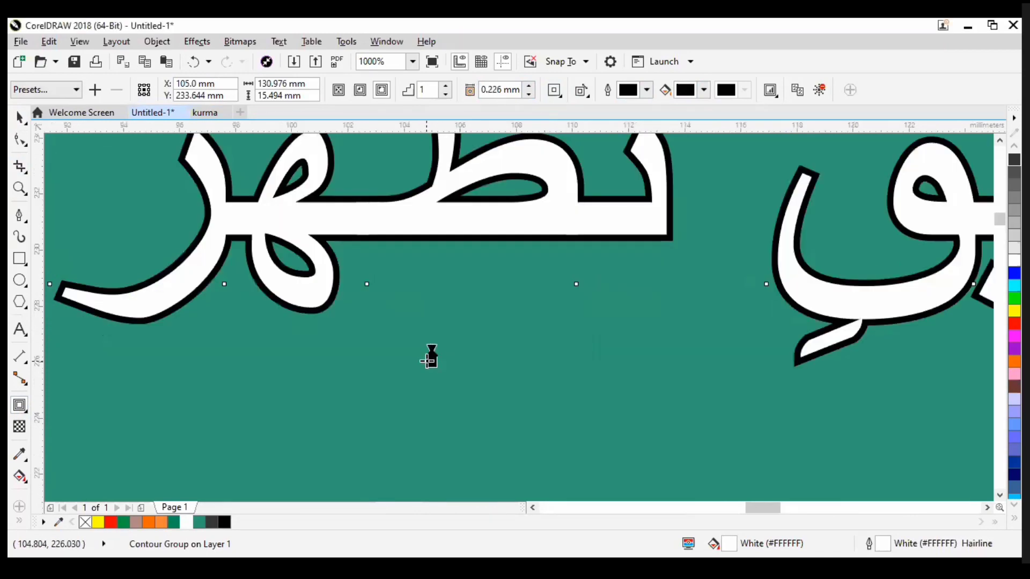
Step: Reduce the black contour around the Arabic text to an offset of 0.068 mm with the Contour tool
drag(432, 359, 438, 349)
scroll(431, 362, down, 5)
scroll(432, 362, up, 5)
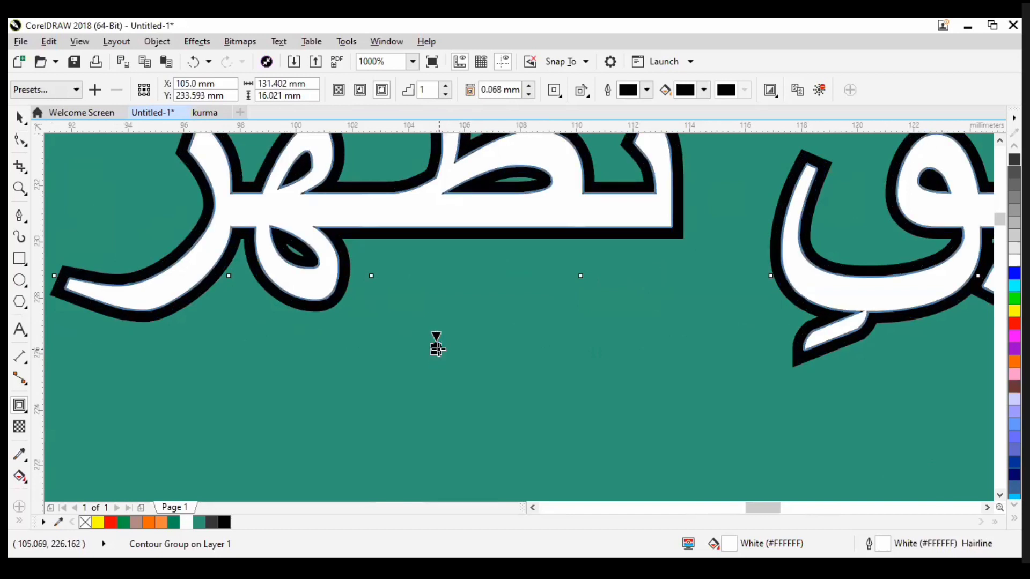
key(F3)
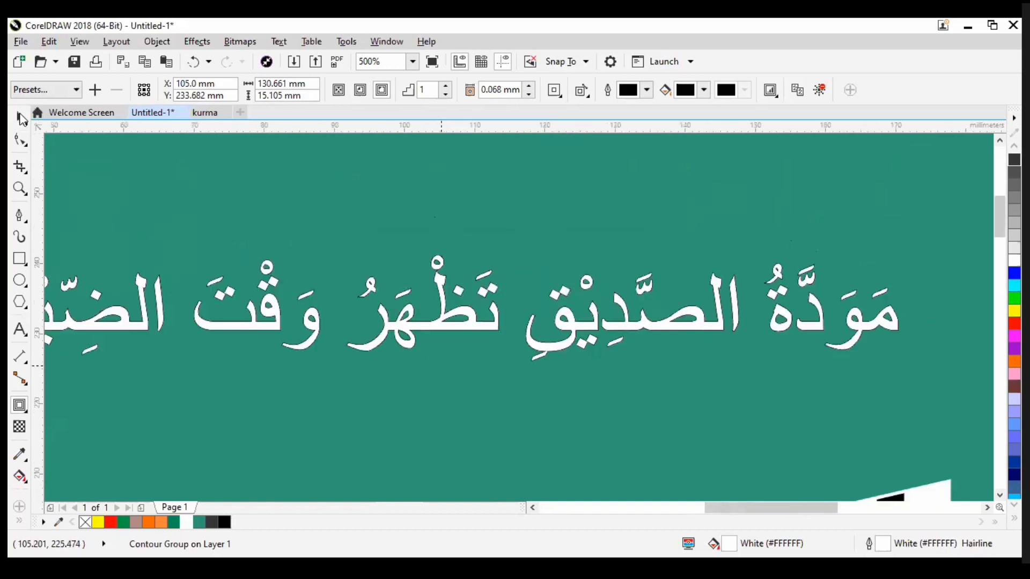
click(20, 118)
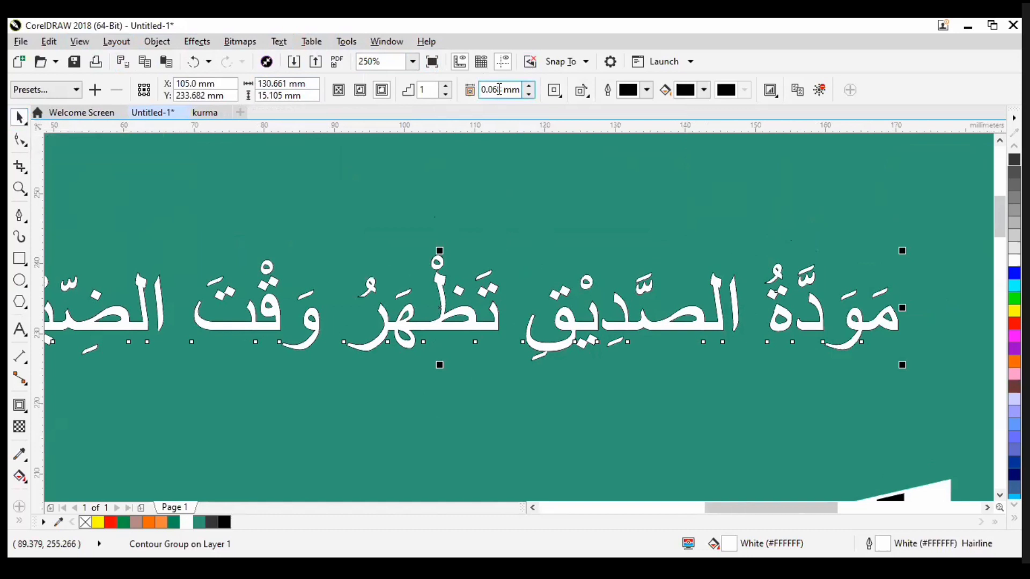
Step: Set the contour offset of the Arabic text to 1.568 mm
click(470, 92)
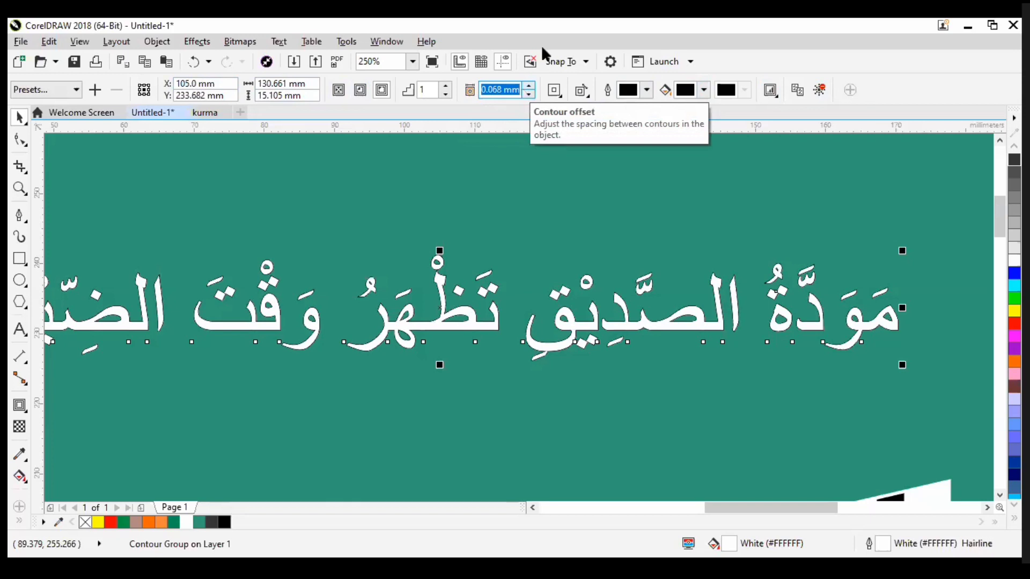
click(20, 406)
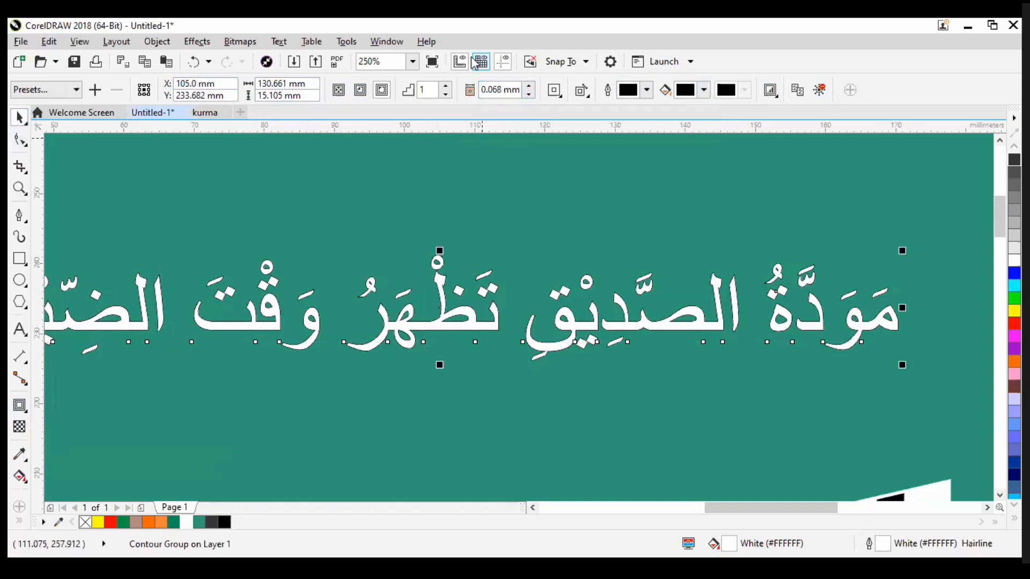
double_click(502, 90)
text(1.568)
key(Return)
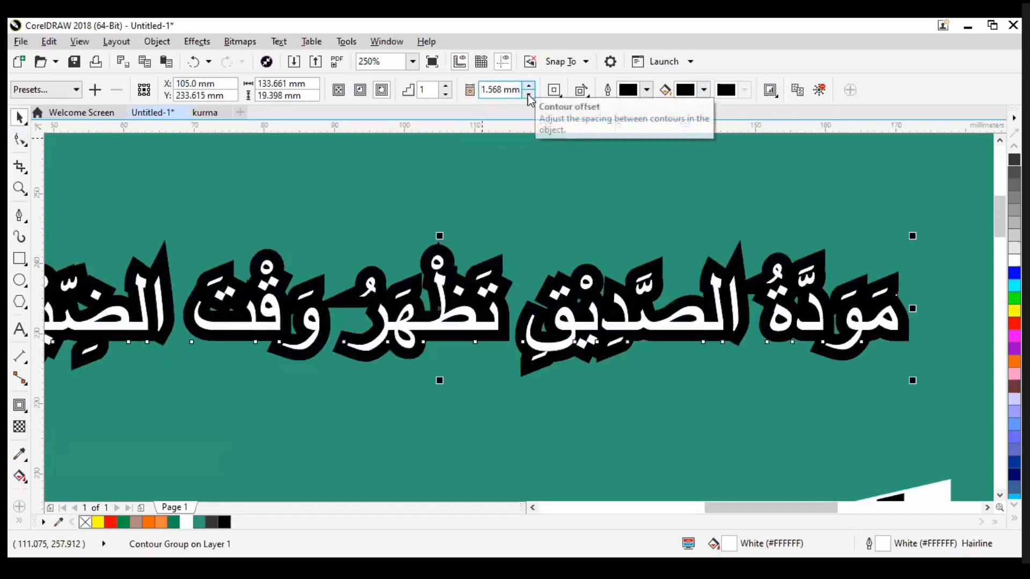
Step: Try larger contour offsets up to 1.025 mm on the Arabic text, reduce the offset to 0.025 mm and deselect the text
click(530, 99)
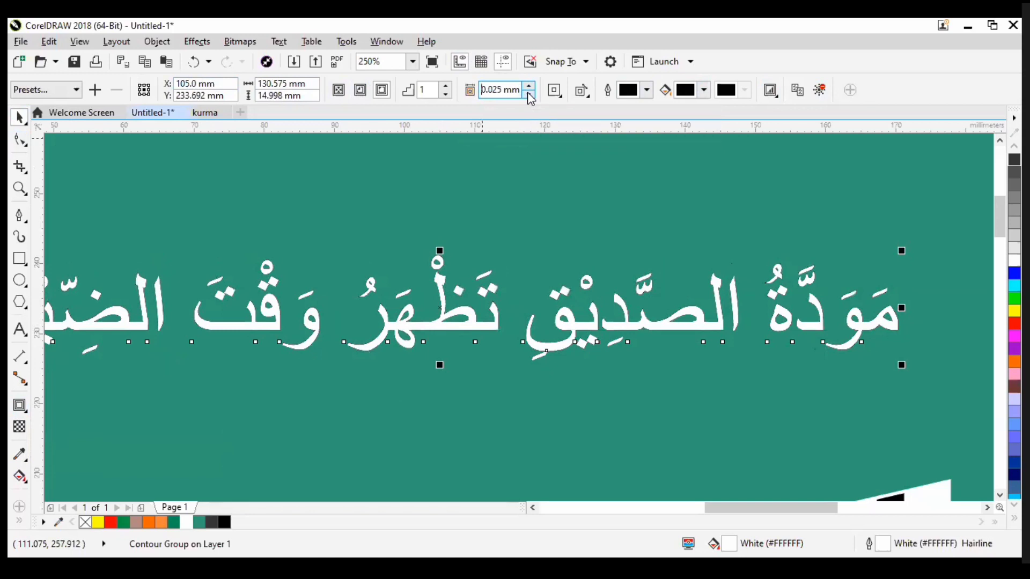
click(529, 86)
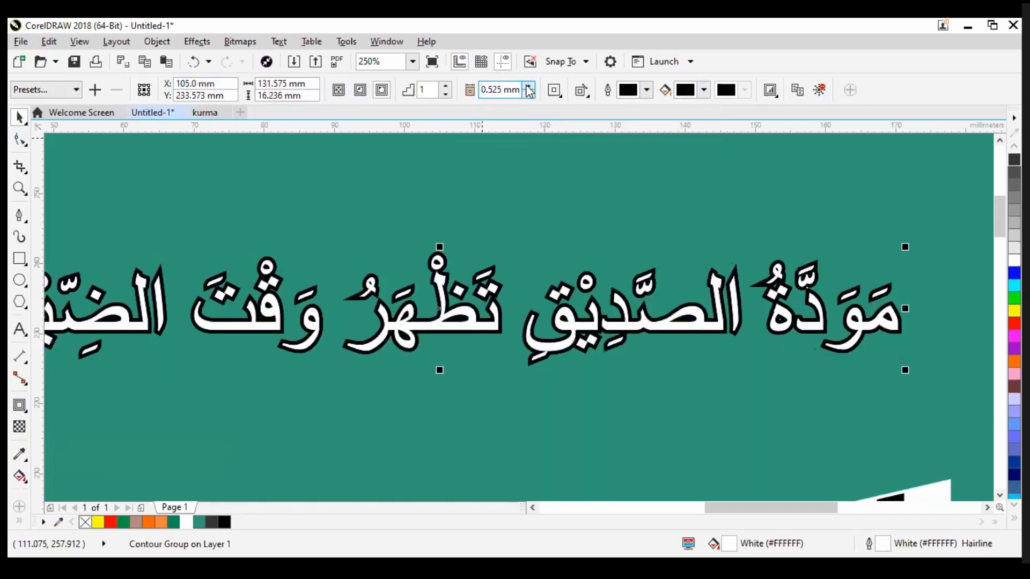
click(338, 91)
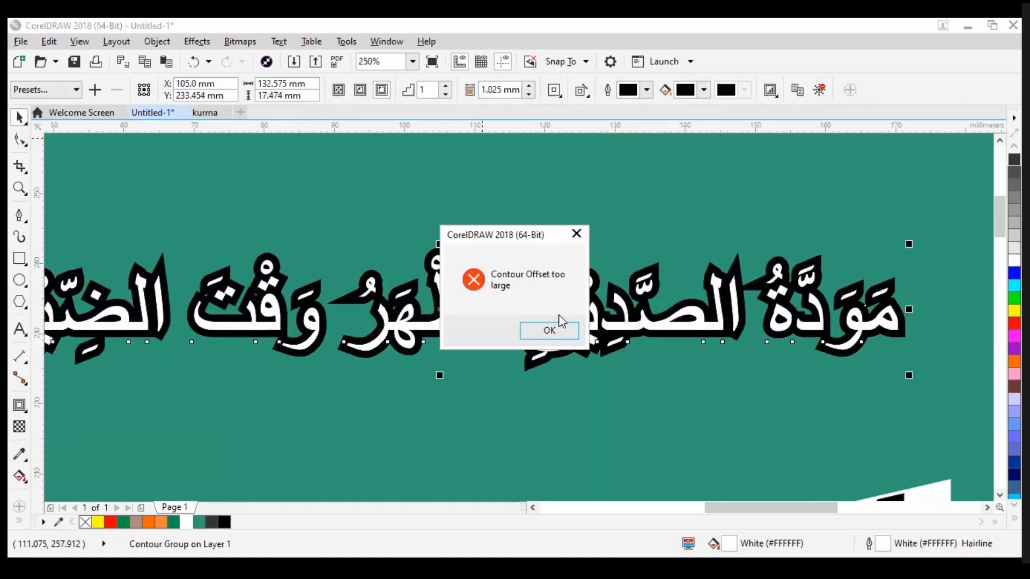
click(558, 324)
click(530, 95)
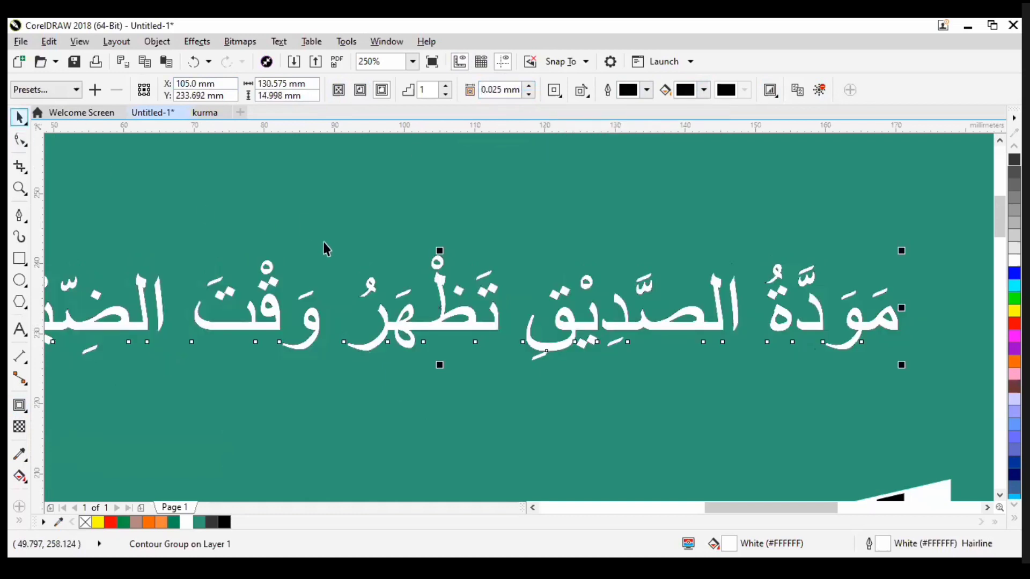
scroll(327, 249, down, 2)
click(478, 276)
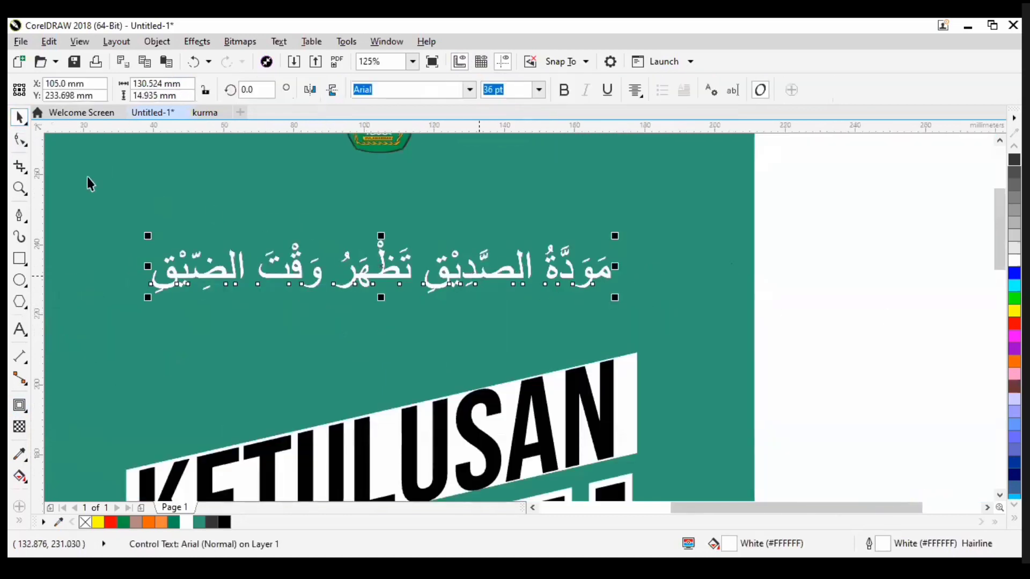
click(761, 232)
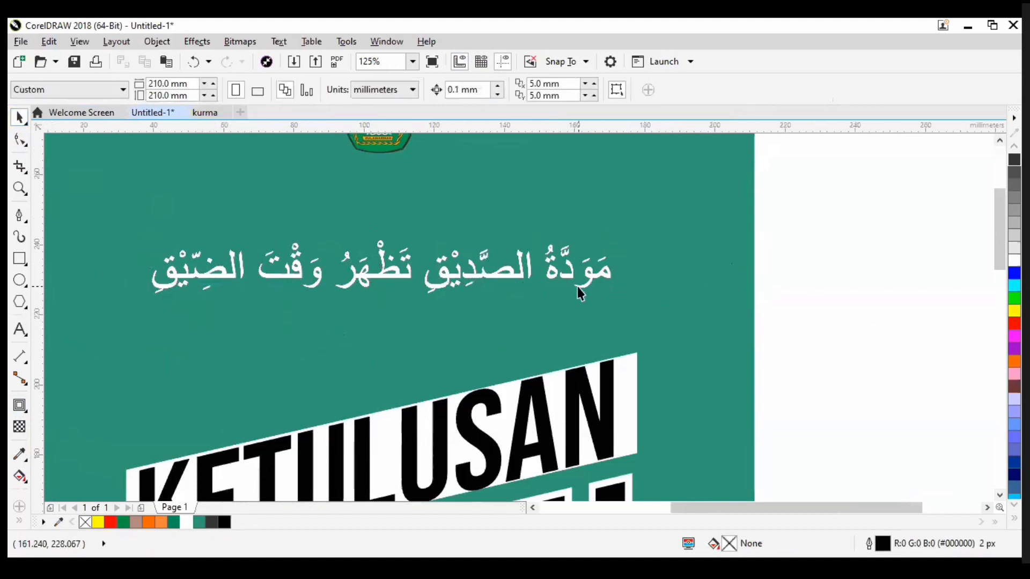
scroll(444, 247, down, 2)
scroll(492, 265, up, 2)
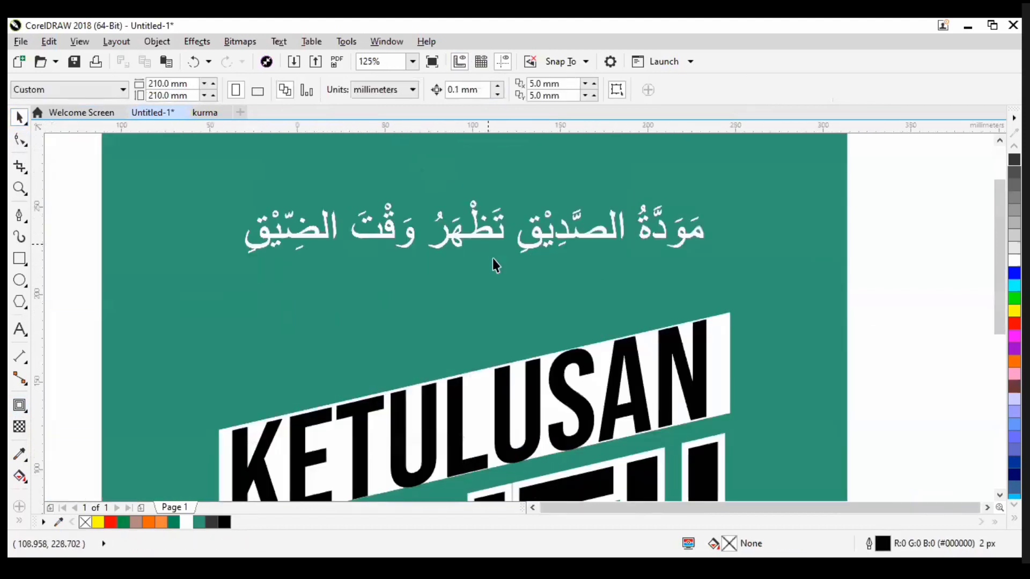
scroll(492, 362, down, 2)
scroll(491, 363, up, 2)
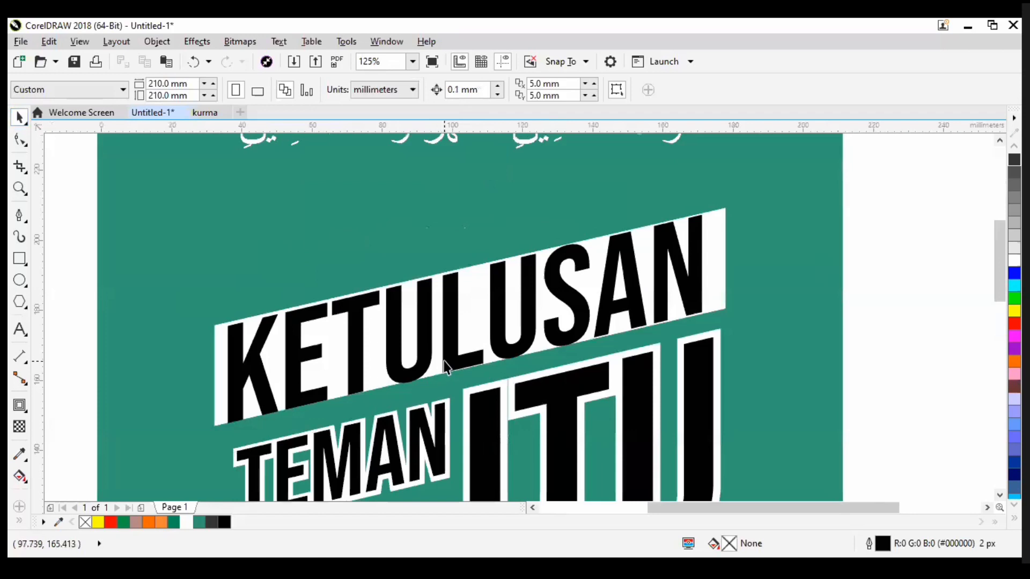
click(445, 361)
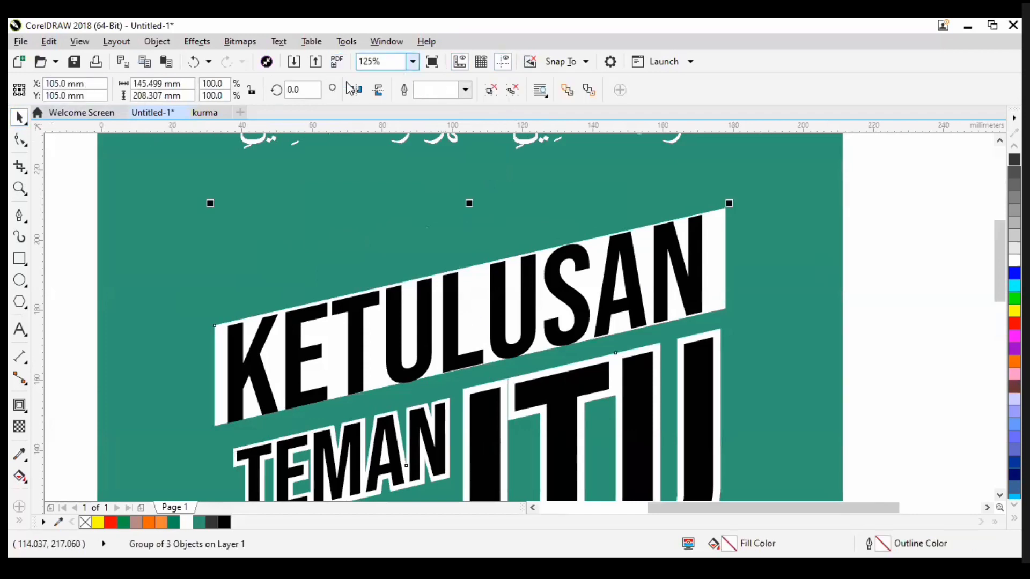
key(Escape)
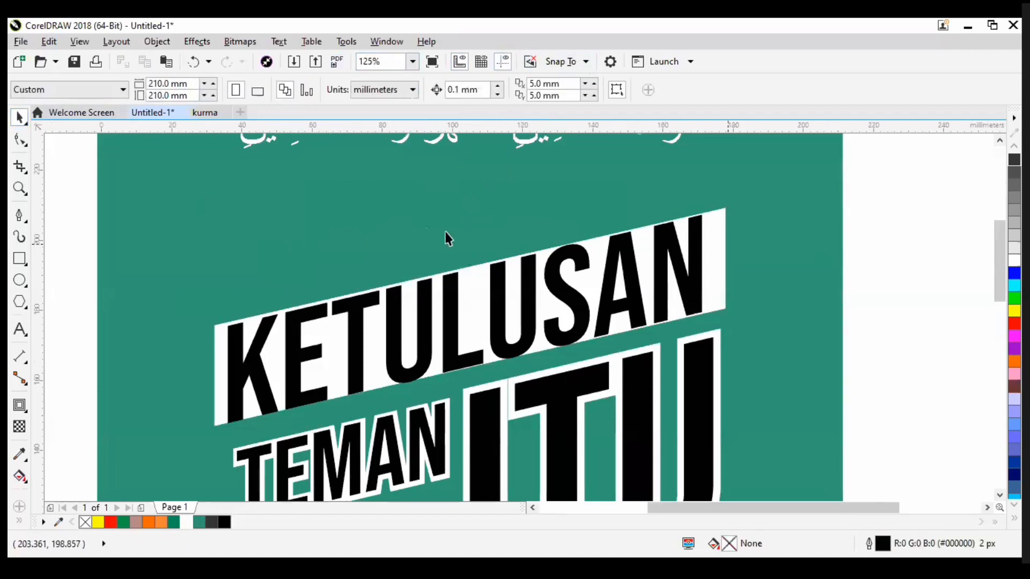
Step: Select the green background rectangle of the poster and bring the whole poster into view
scroll(446, 236, down, 2)
click(432, 159)
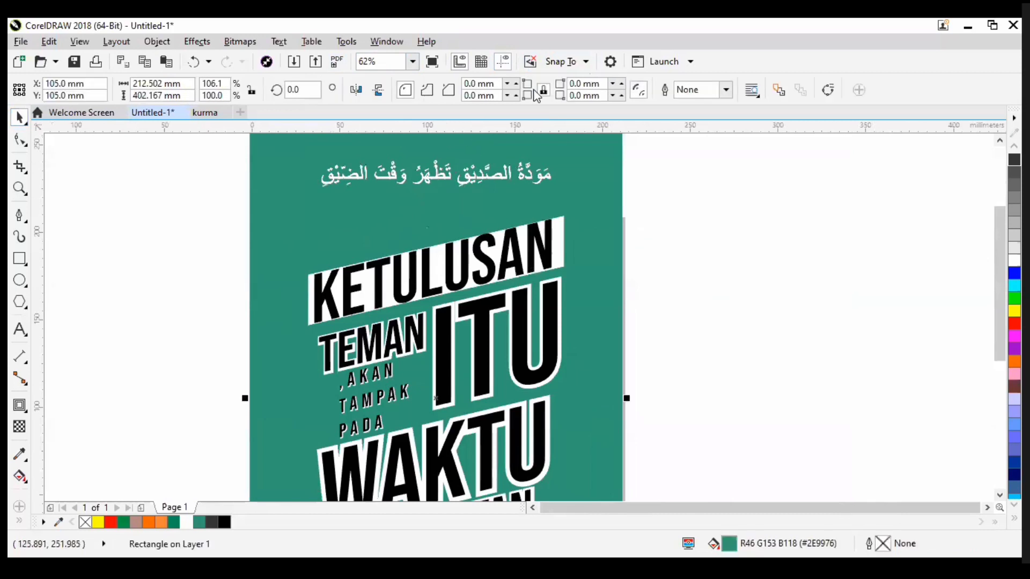
key(Tab)
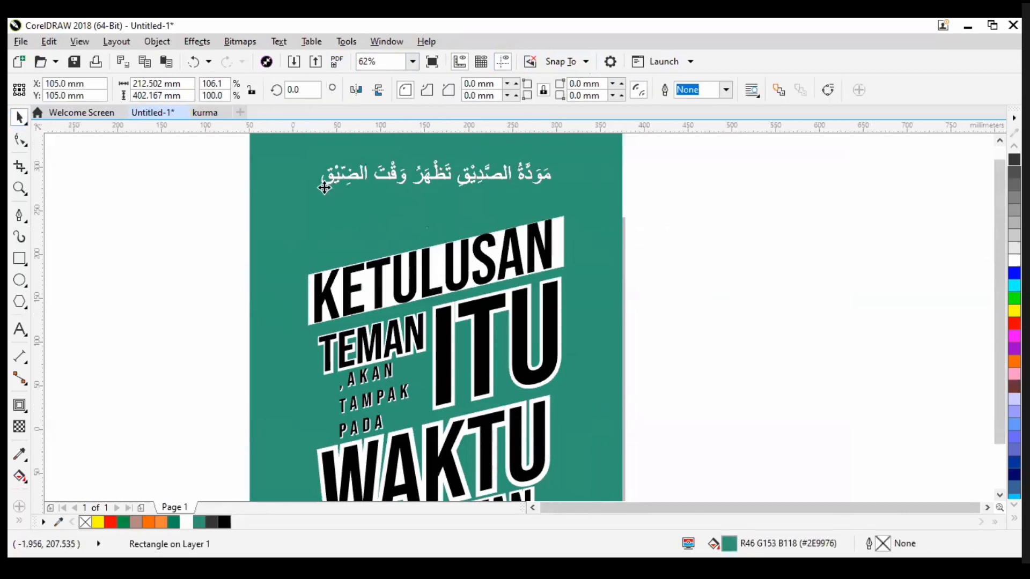
scroll(320, 188, down, 1)
scroll(286, 178, up, 1)
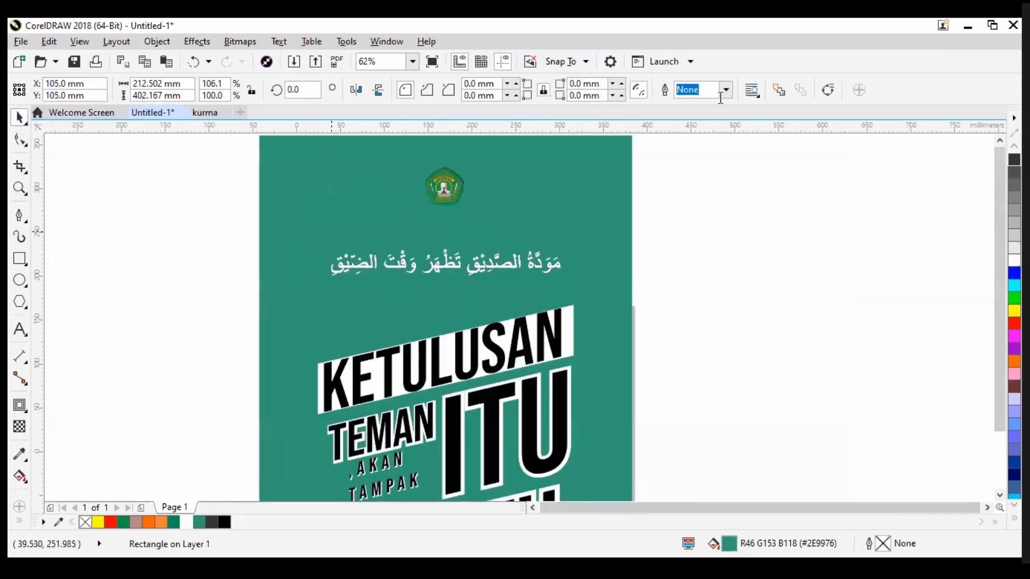
scroll(286, 178, down, 2)
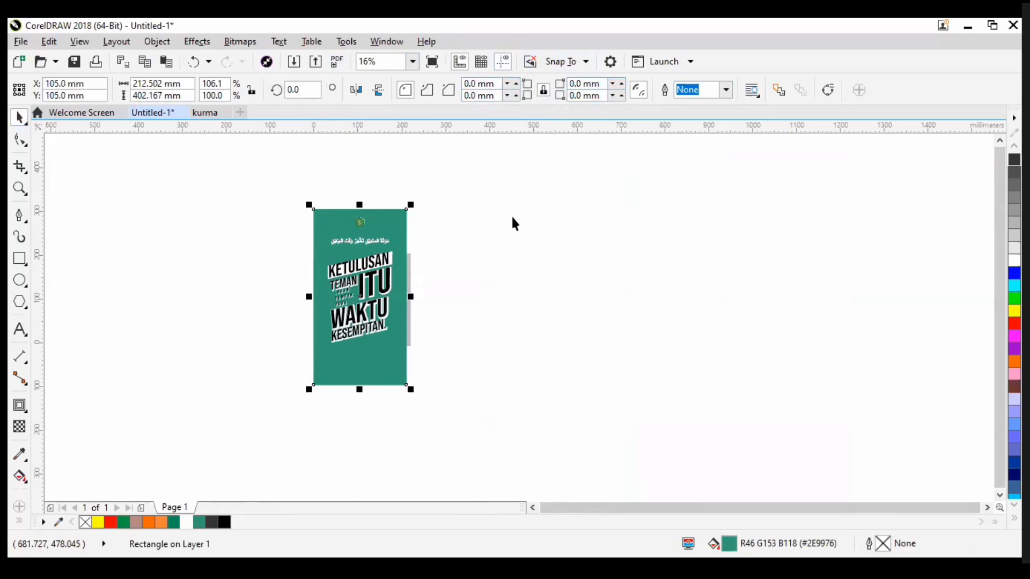
click(416, 237)
click(396, 227)
Step: Raise all corner radii of the green background rectangle to 1.4 mm and inspect its upper edge
click(621, 84)
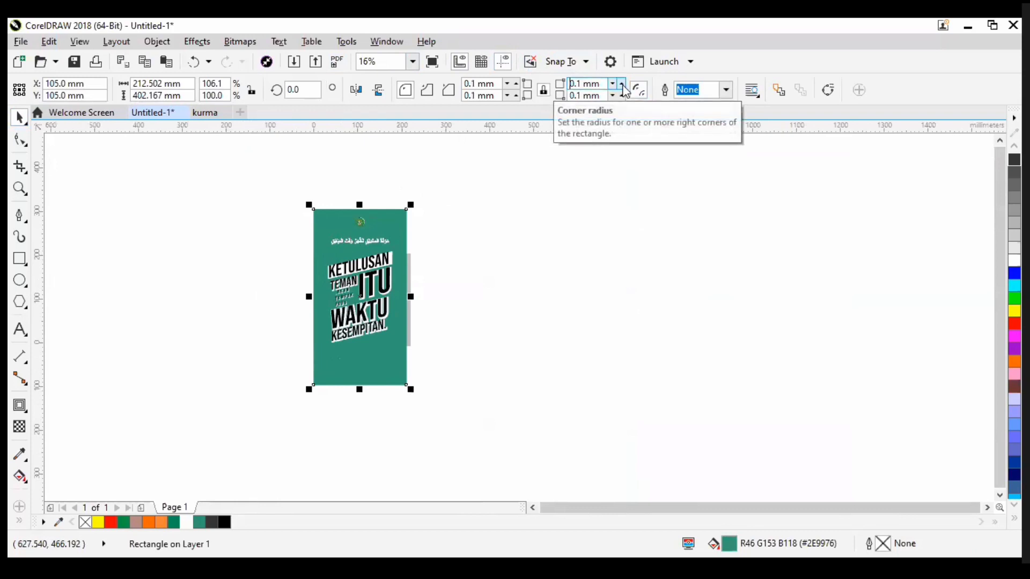
click(621, 85)
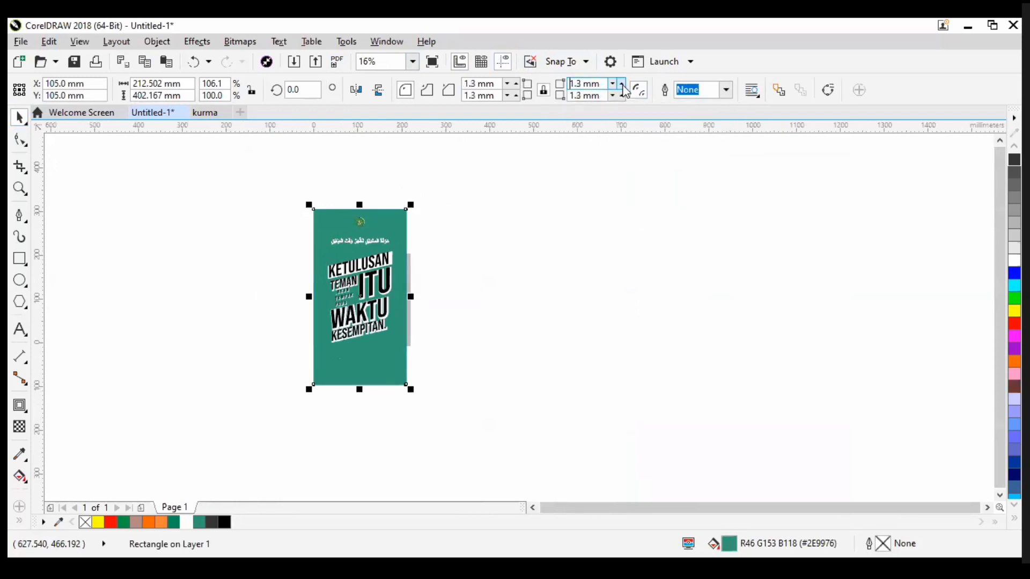
scroll(434, 176, up, 2)
scroll(382, 266, up, 3)
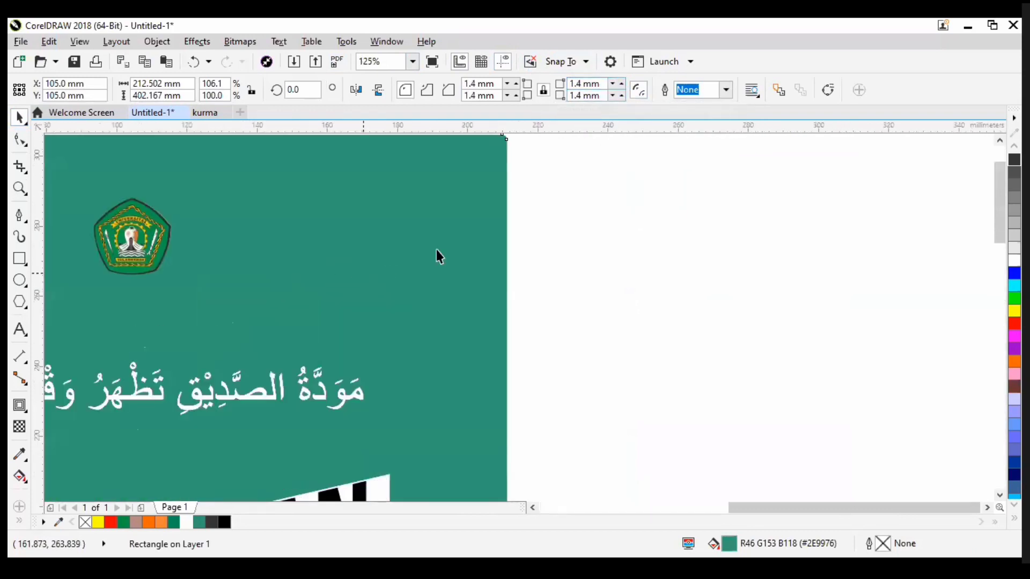
scroll(436, 250, down, 3)
scroll(374, 248, up, 2)
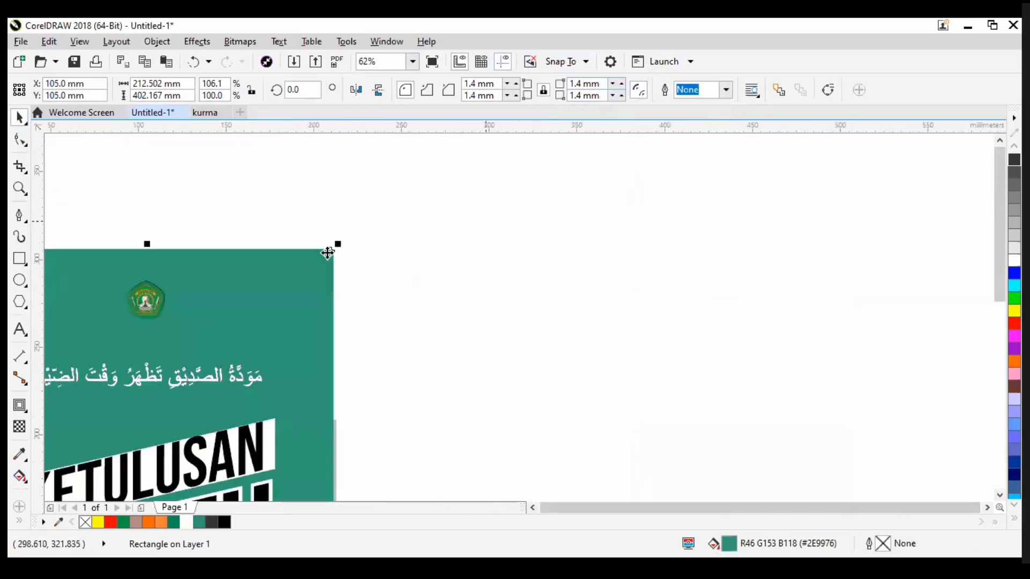
Step: Set all corner radii of the green background rectangle to 50 mm and deselect it
click(595, 83)
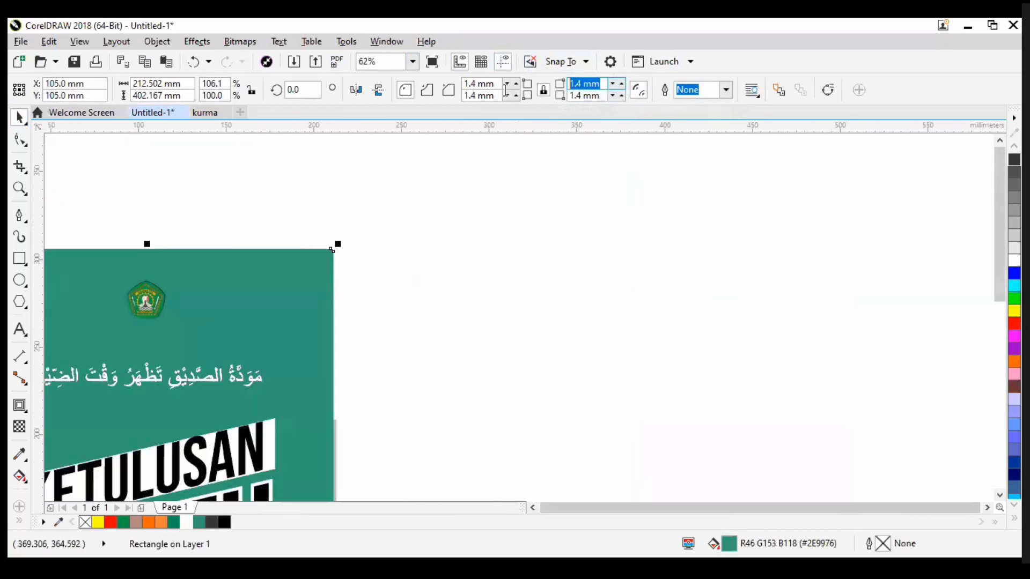
text(5)
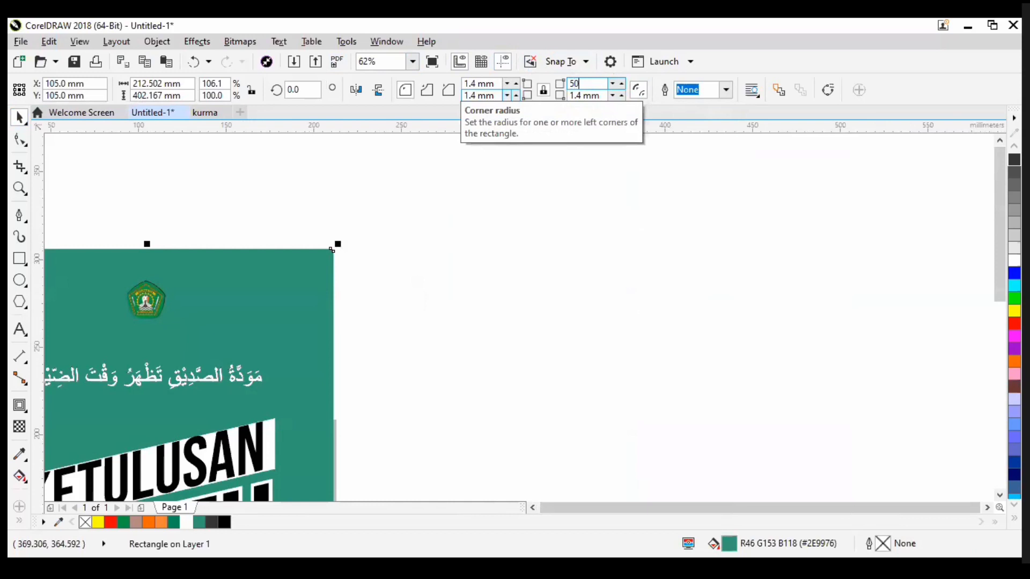
text(0)
key(Return)
scroll(451, 256, down, 2)
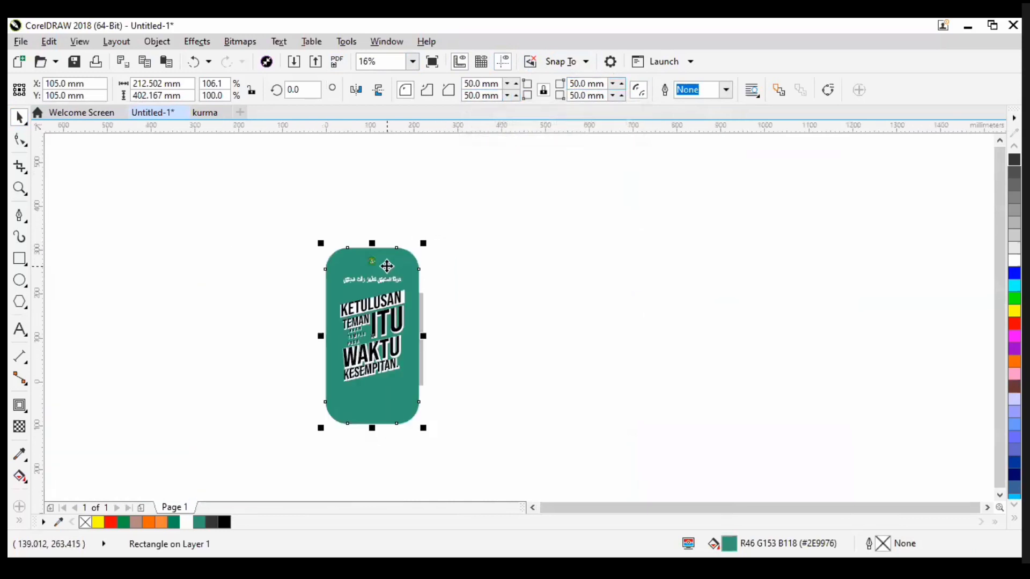
scroll(387, 266, up, 1)
click(521, 247)
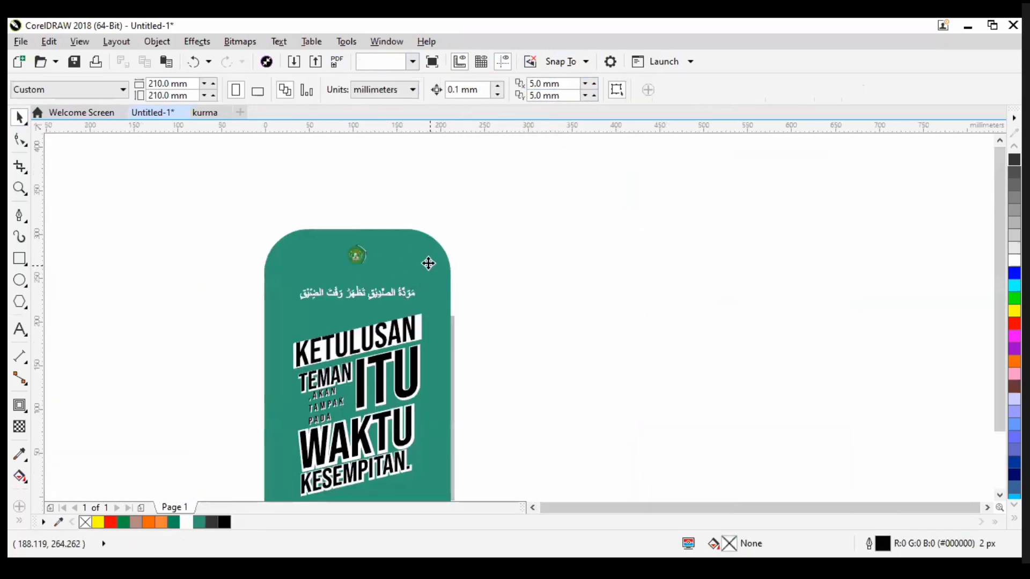
scroll(427, 246, down, 2)
click(417, 327)
scroll(453, 338, up, 1)
click(460, 358)
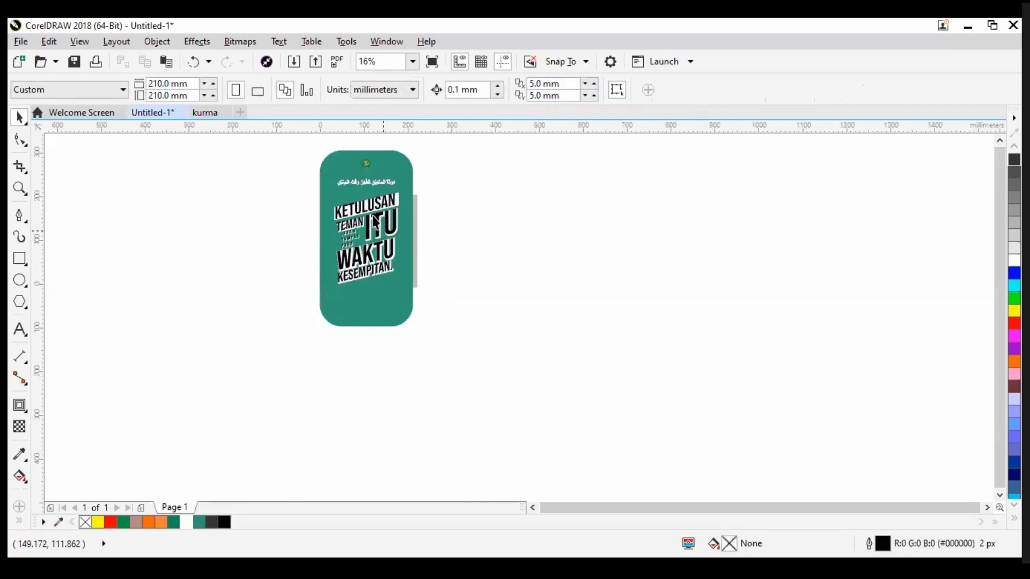
scroll(372, 223, up, 1)
scroll(373, 223, down, 1)
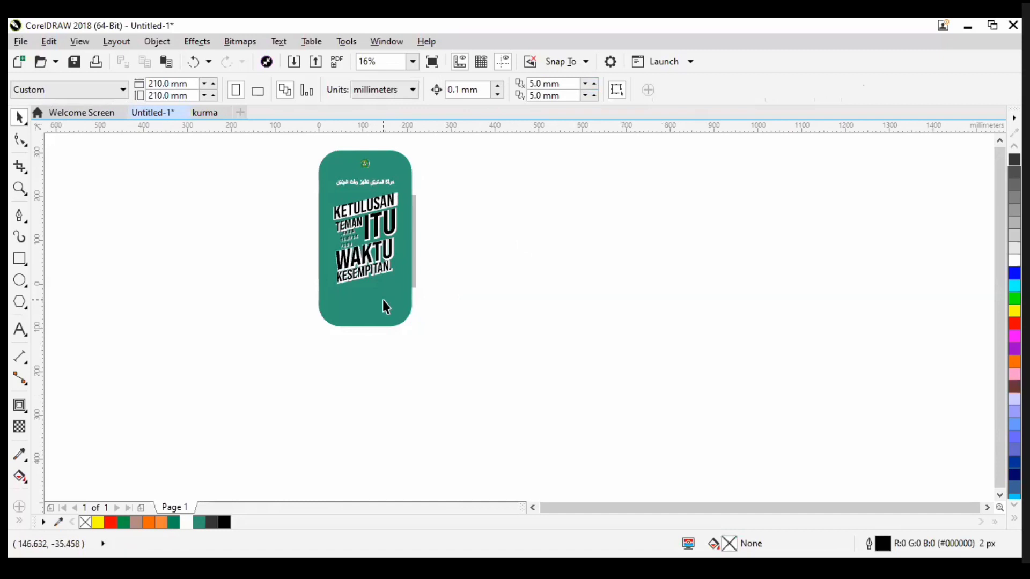
Step: Create a scaled-down copy of the green background rectangle, about 188.6 × 357 mm, and centre it on the original
scroll(384, 146, up, 2)
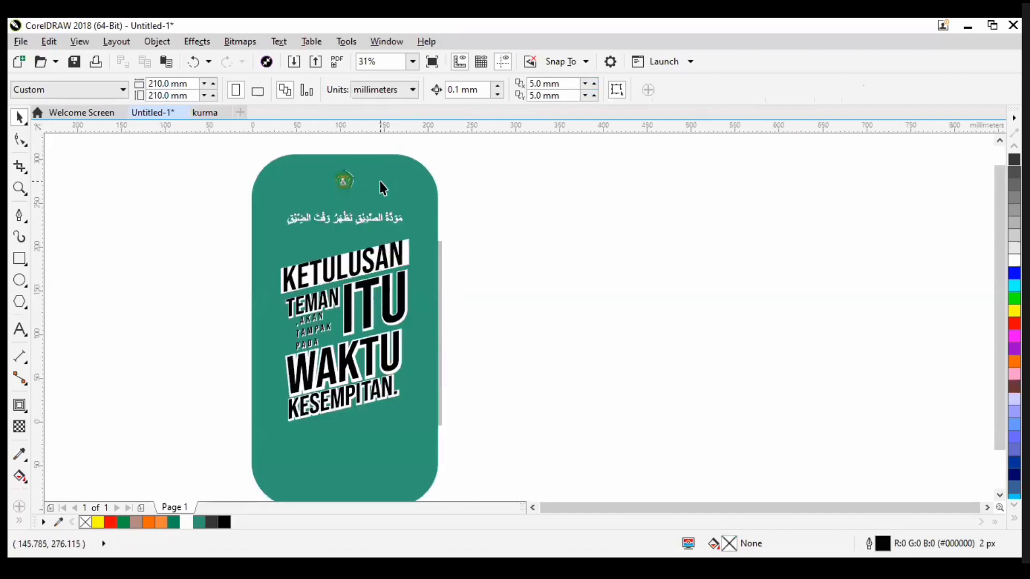
click(415, 210)
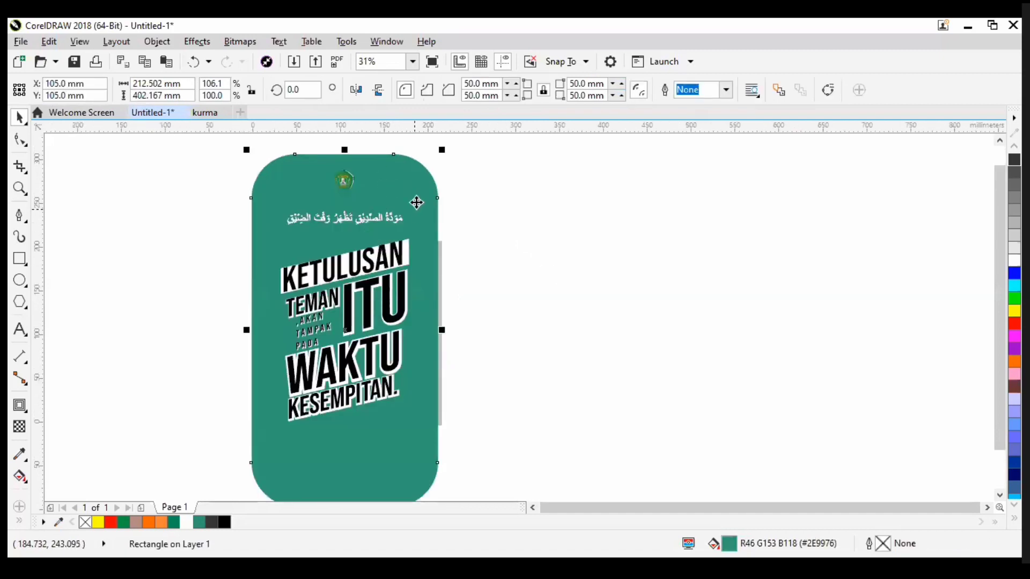
mouse_move(442, 150)
mouse_down()
mouse_move(449, 143)
mouse_move(439, 168)
mouse_up()
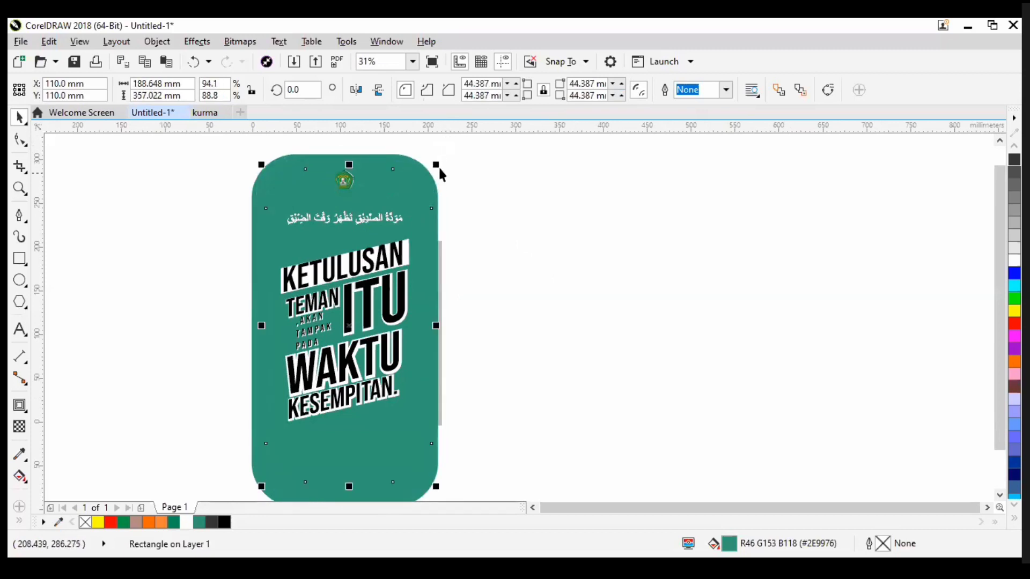
click(484, 192)
click(415, 194)
shift+click(402, 159)
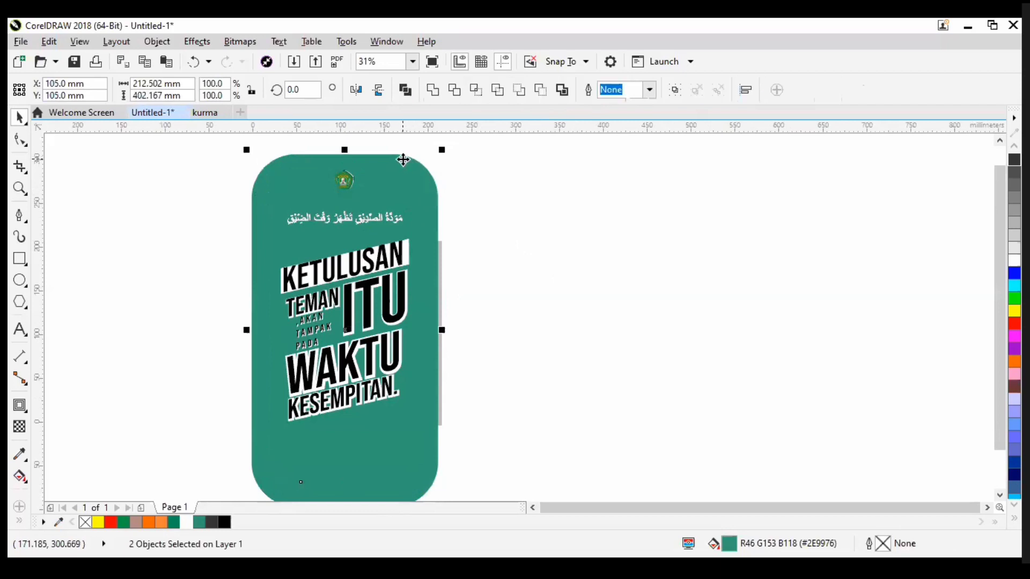
click(435, 161)
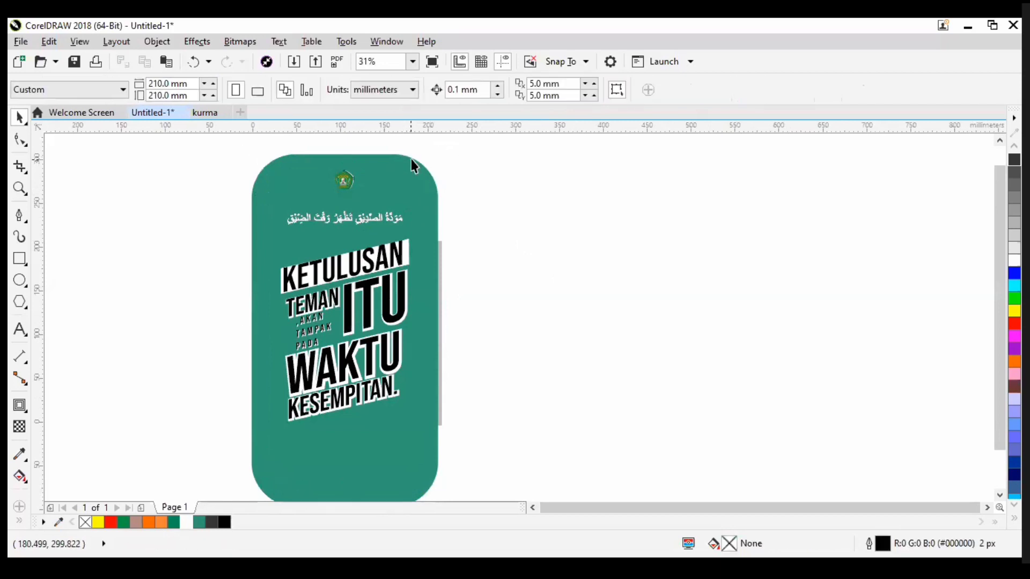
Step: Fill the larger outer rectangle with black so it frames the green copy
click(413, 162)
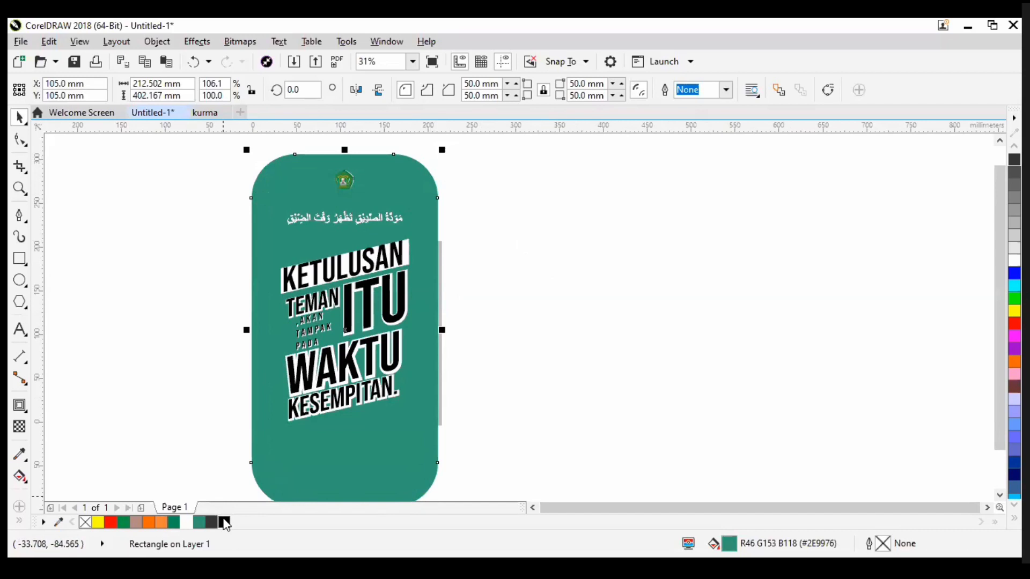
right_click(224, 524)
click(538, 369)
scroll(365, 247, down, 2)
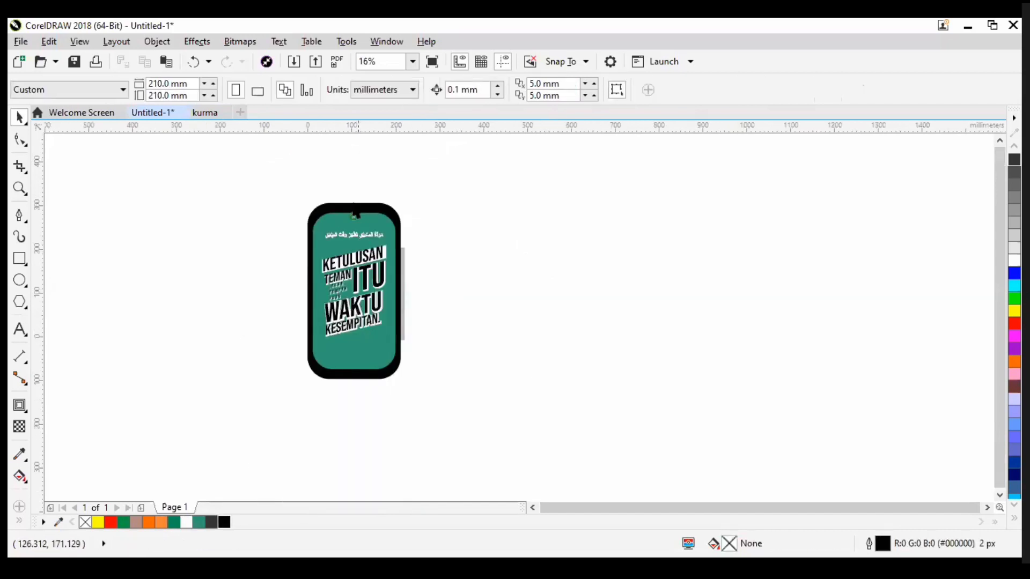
Step: Nudge the inner green rectangle up inside the black frame to a Y position of 116.4 mm
scroll(382, 231, up, 2)
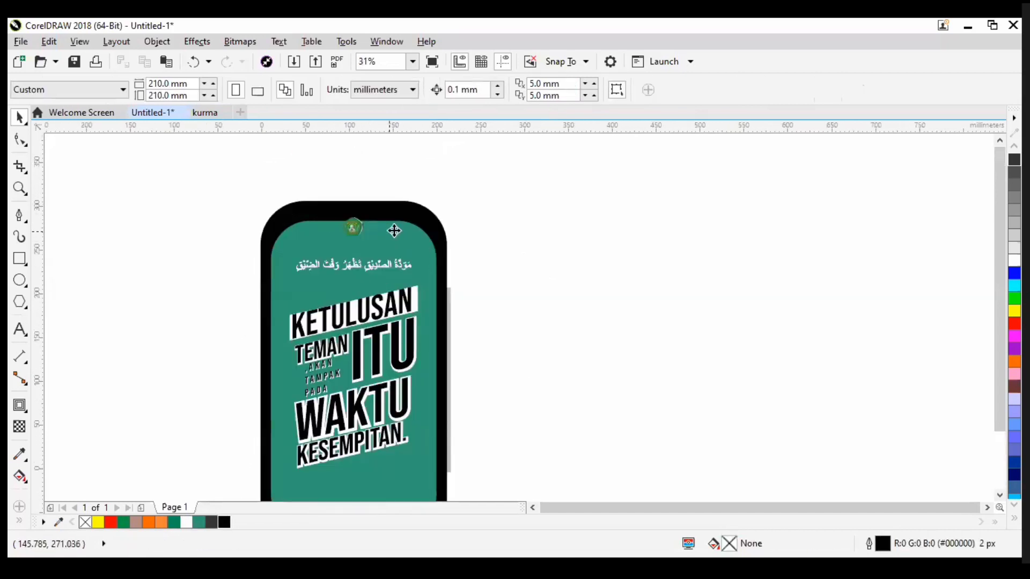
click(394, 231)
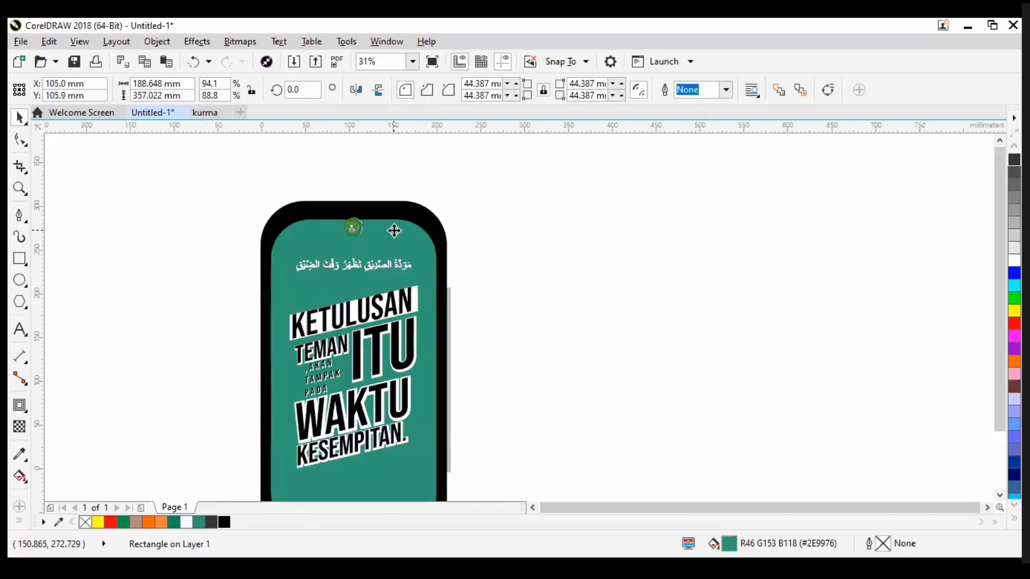
key(shift+Up)
key(shift+Up)
key(shift+Up)
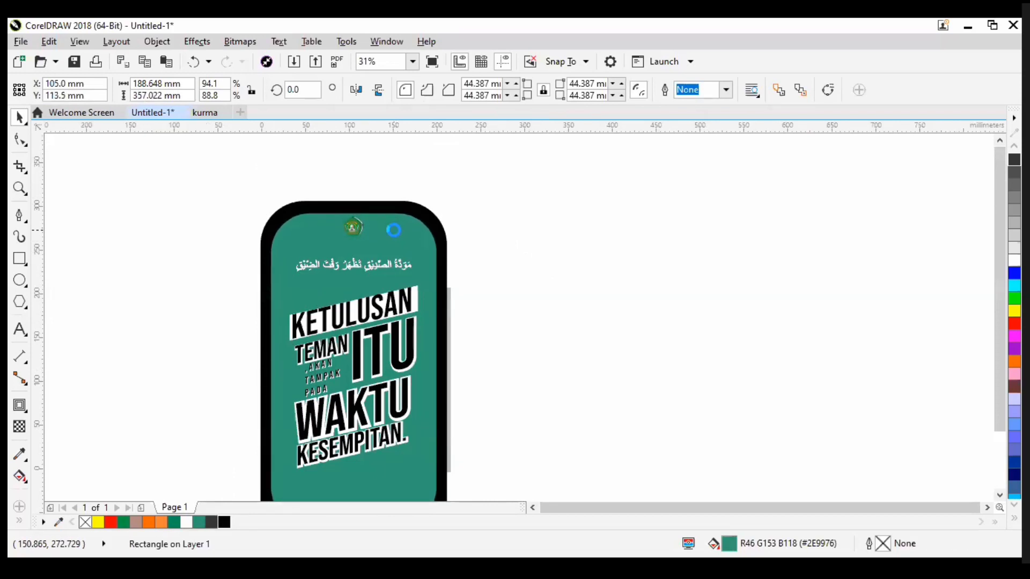
scroll(395, 226, down, 2)
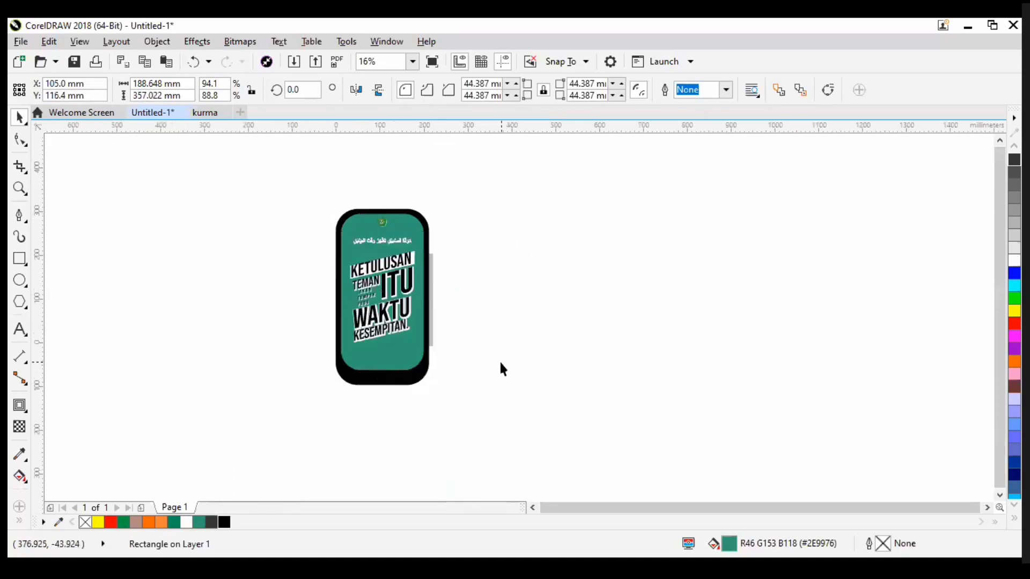
Step: Raise the lower edge of the inner green rectangle so its height is about 340 mm
click(502, 369)
scroll(396, 359, up, 2)
click(396, 363)
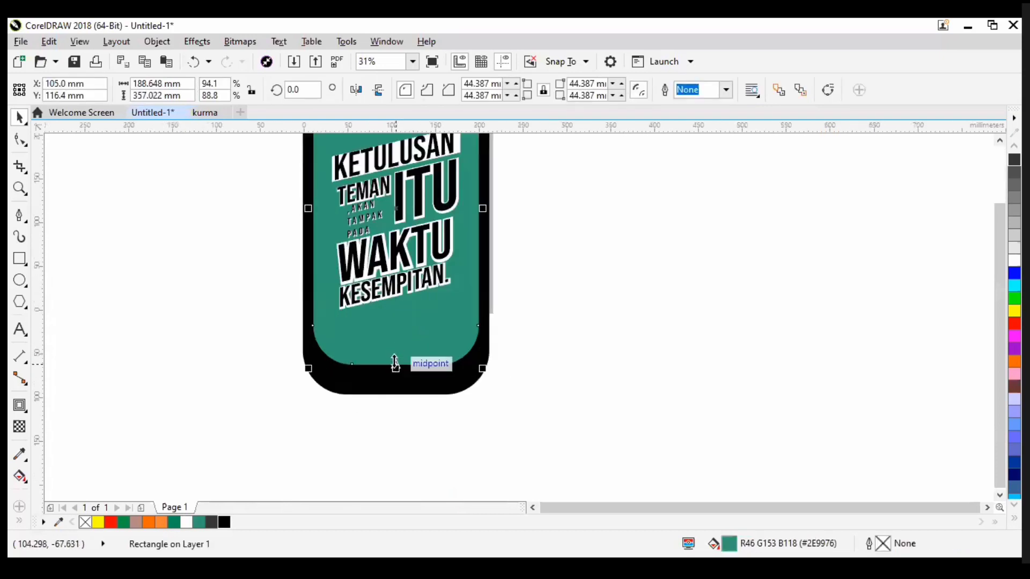
drag(395, 363, 396, 354)
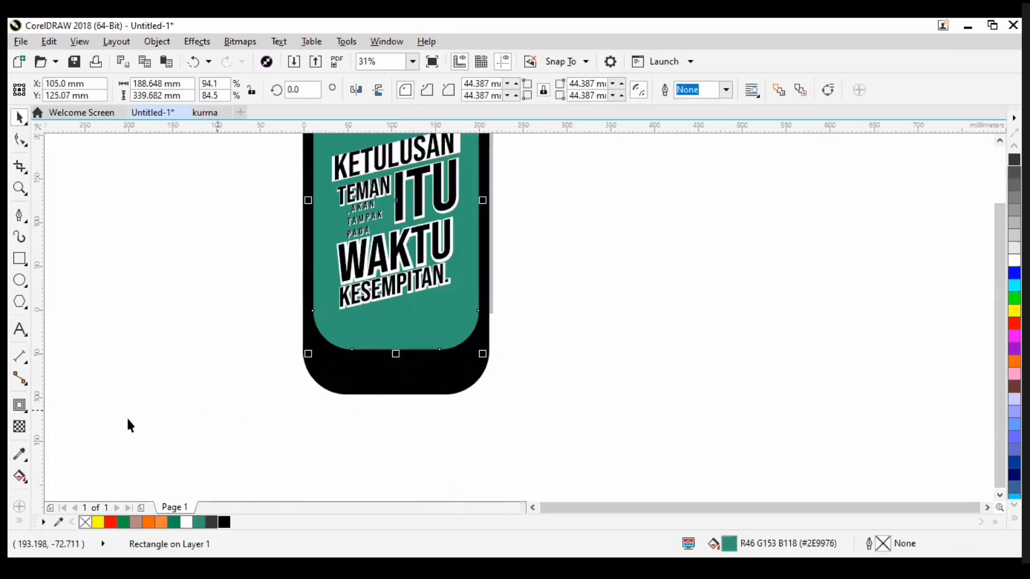
Step: Draw a circle about 31 mm across near the bottom of the black frame and fill it with white
click(20, 284)
drag(380, 372, 403, 387)
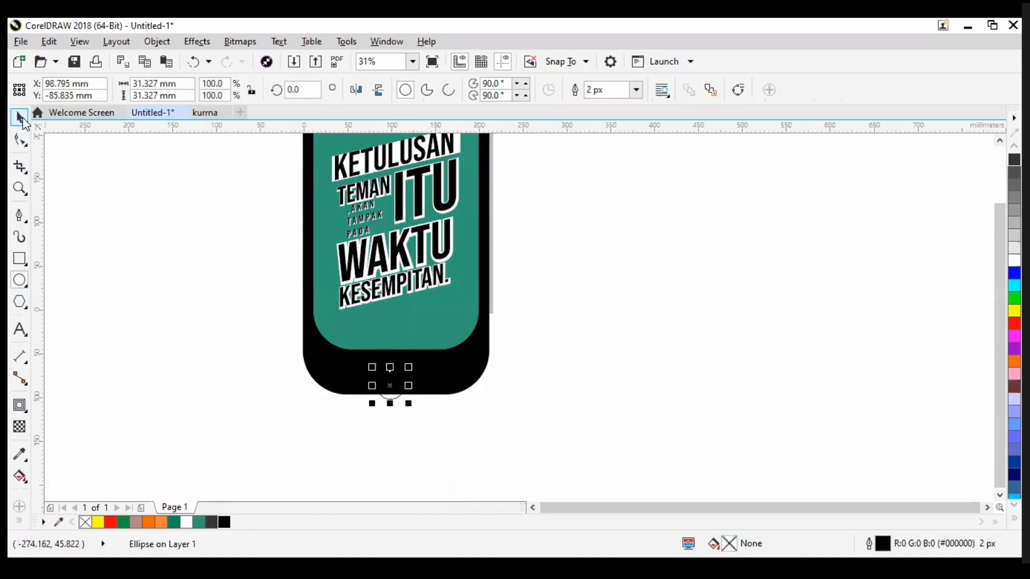
click(23, 120)
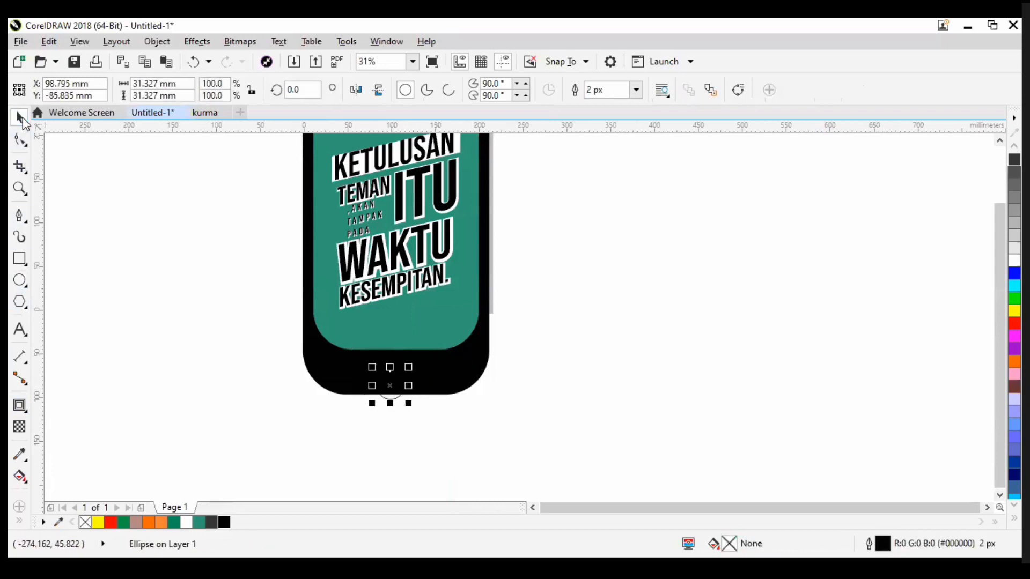
click(186, 524)
Step: Centre the white circle horizontally in the black strip below the green rectangle and nudge it up to Y -73.071 mm
drag(392, 385, 398, 373)
shift+click(436, 373)
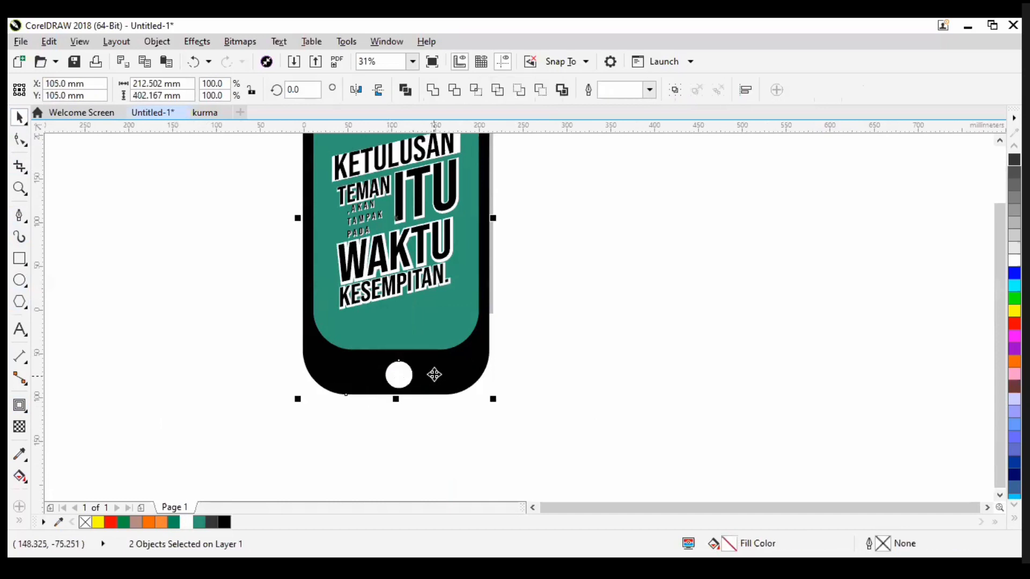
click(526, 369)
scroll(462, 424, down, 2)
click(435, 406)
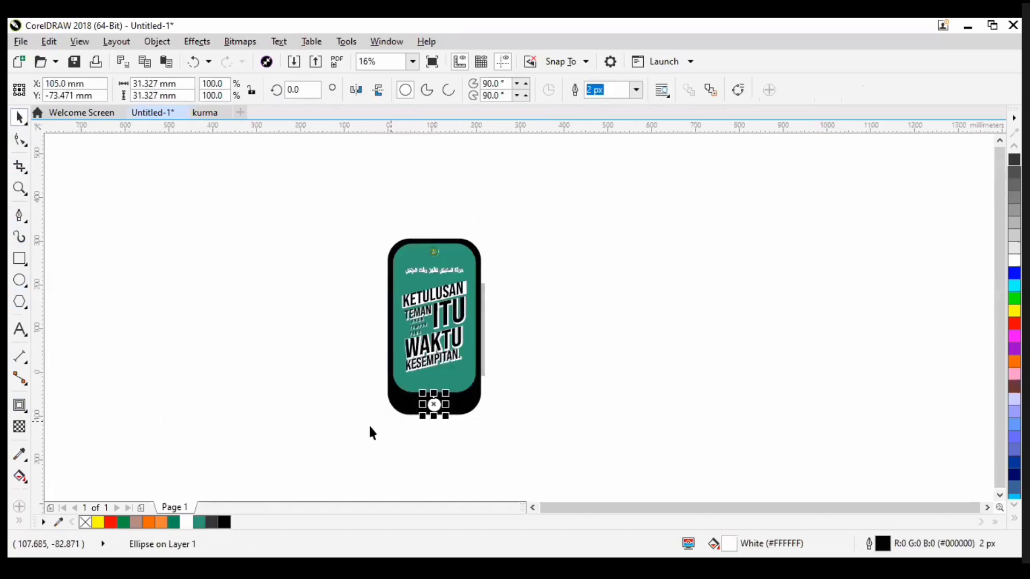
key(Up)
key(Up)
key(Up)
key(Up)
click(489, 372)
Step: Change the fill of the outer black rectangle to 80% Black
click(472, 407)
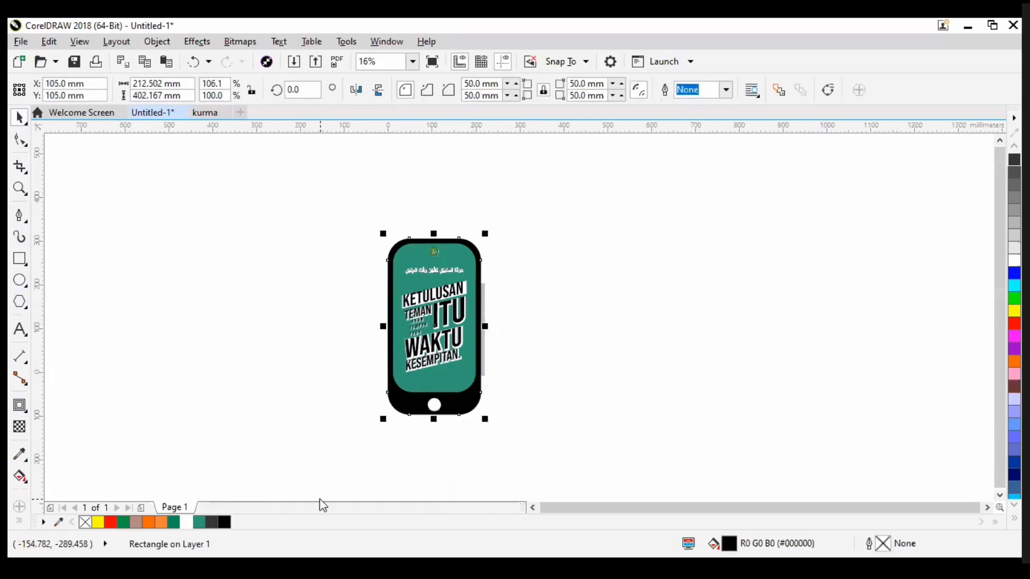
click(212, 522)
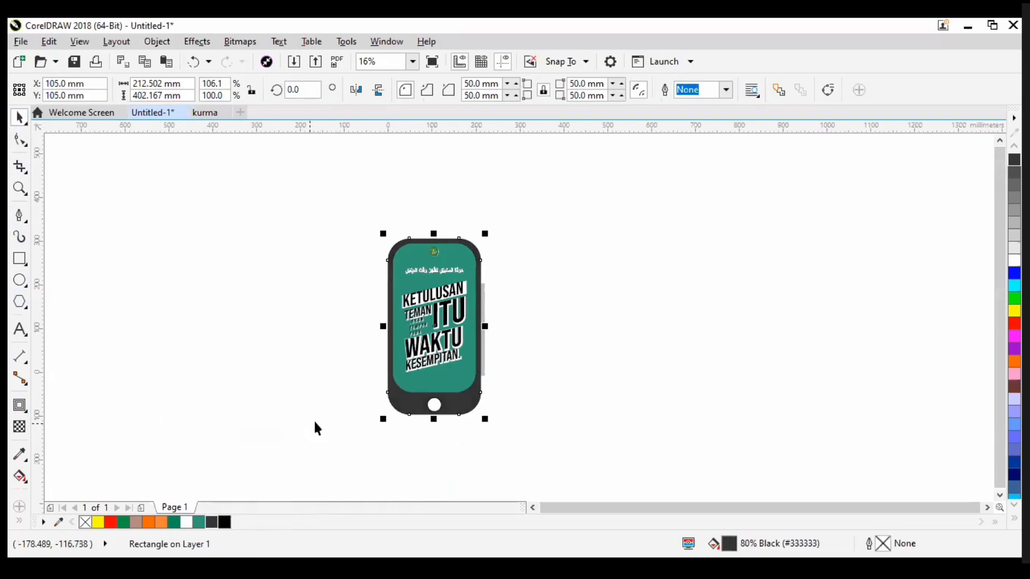
click(315, 427)
scroll(494, 456, up, 2)
click(443, 414)
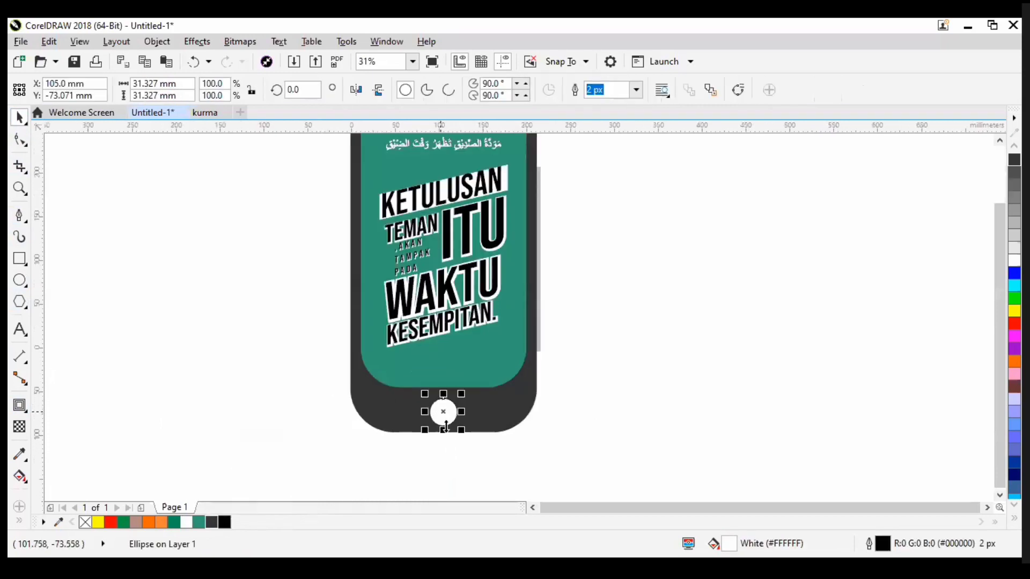
scroll(353, 443, down, 2)
drag(329, 452, 436, 359)
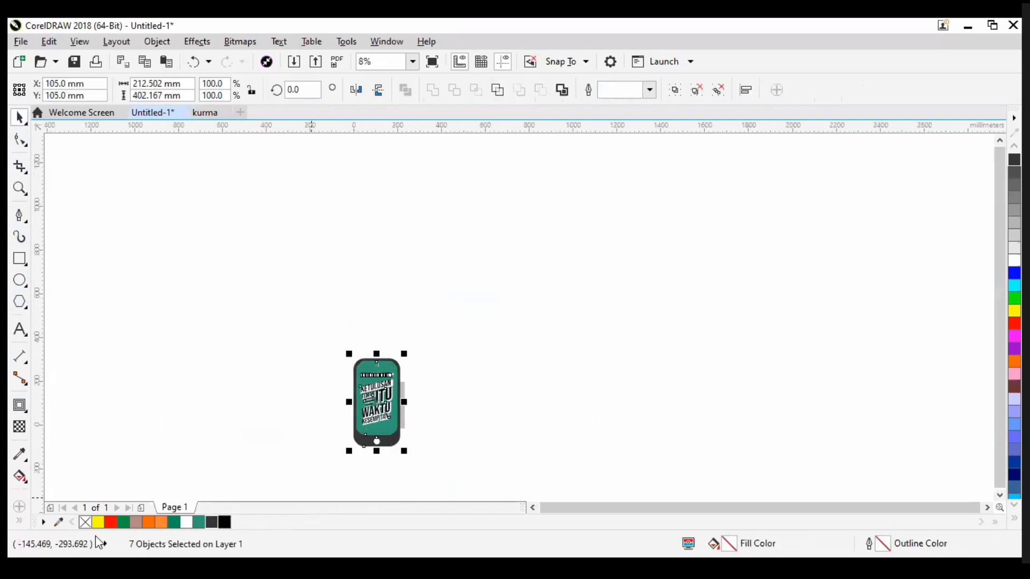
click(364, 461)
scroll(366, 461, up, 2)
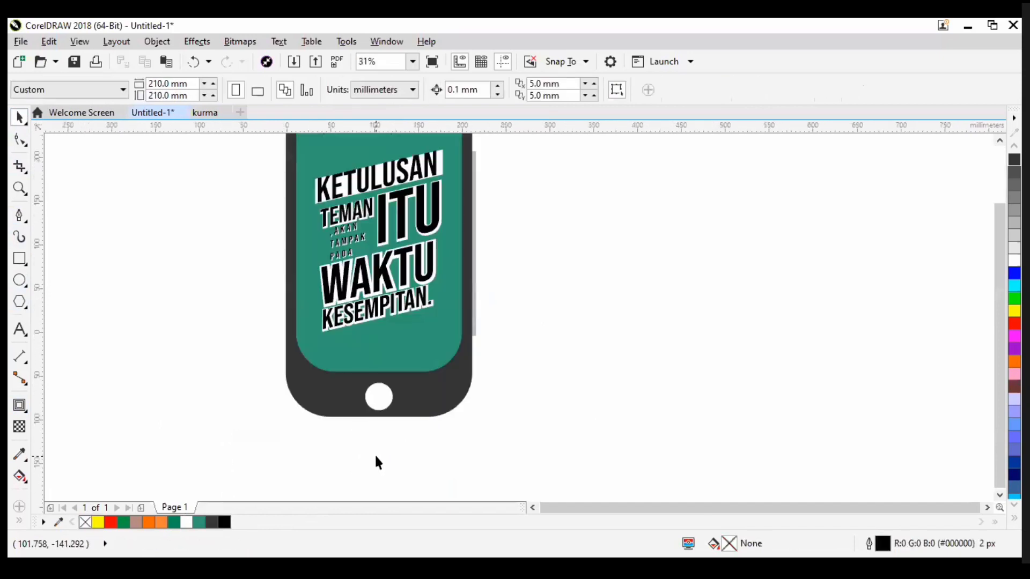
Step: Move the university logo down to just above the Arabic text and centre it horizontally on the green rectangle
scroll(378, 432, down, 1)
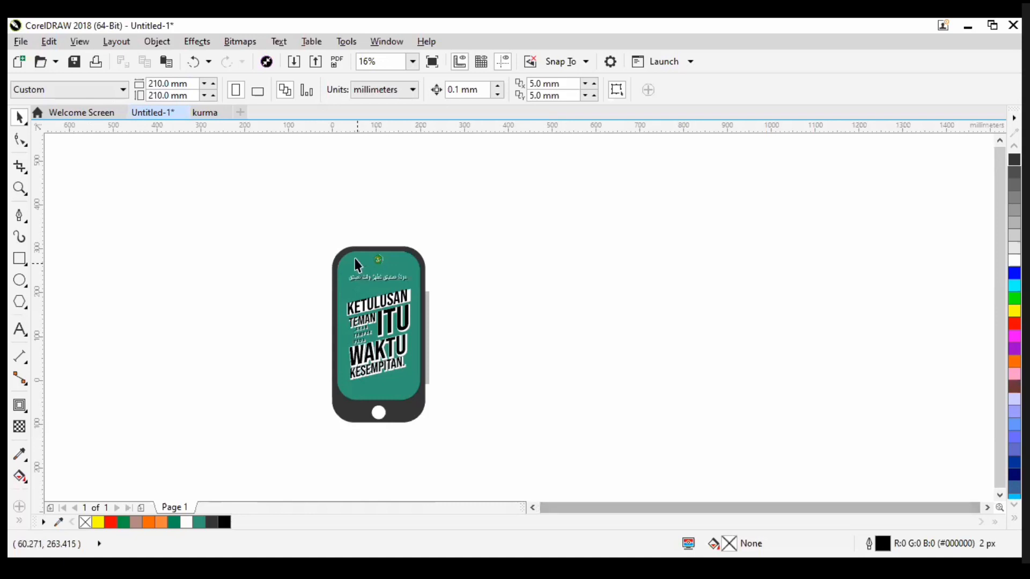
scroll(362, 258, up, 4)
click(410, 303)
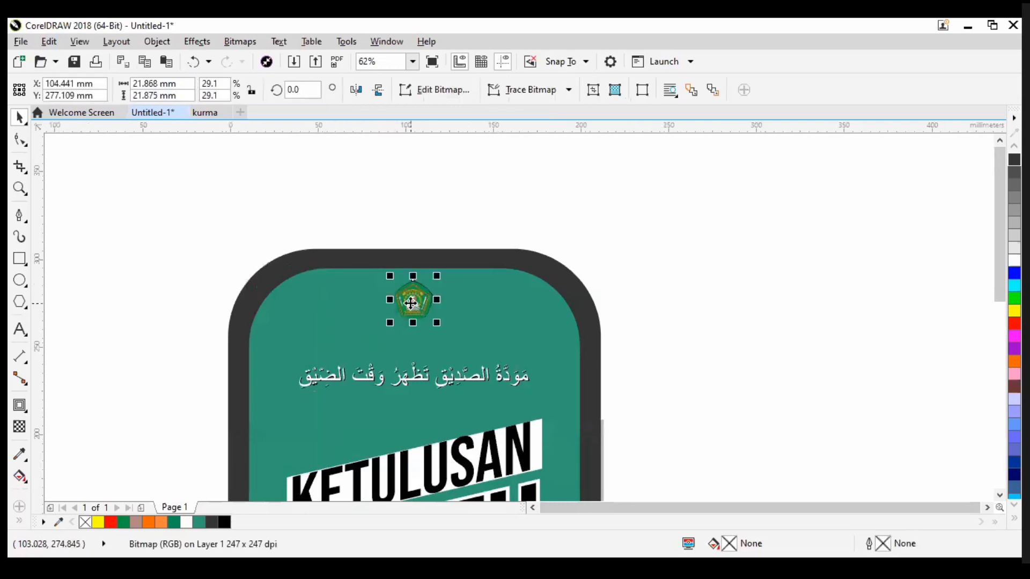
drag(410, 304, 417, 339)
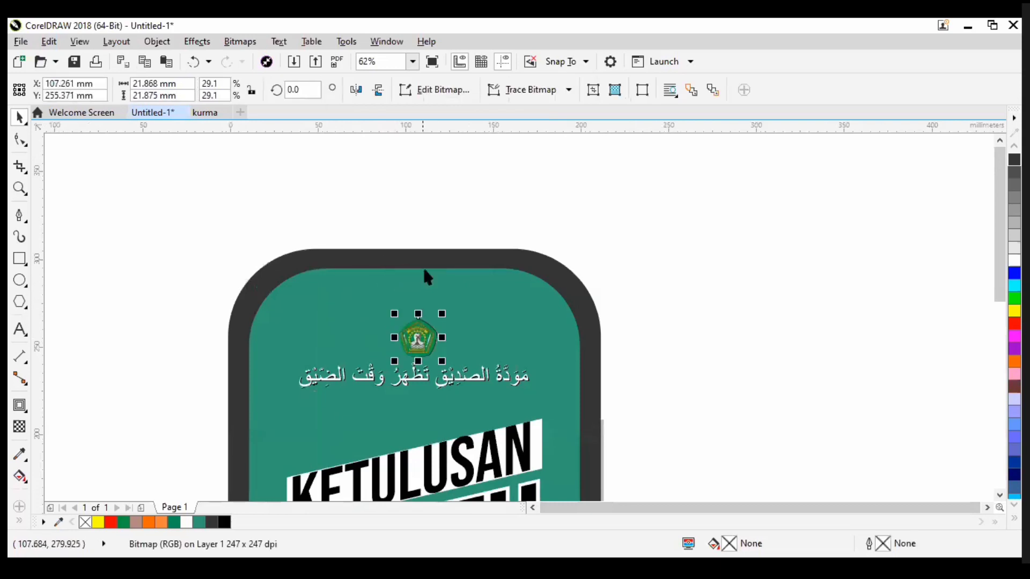
shift+click(491, 296)
key(c)
key(Escape)
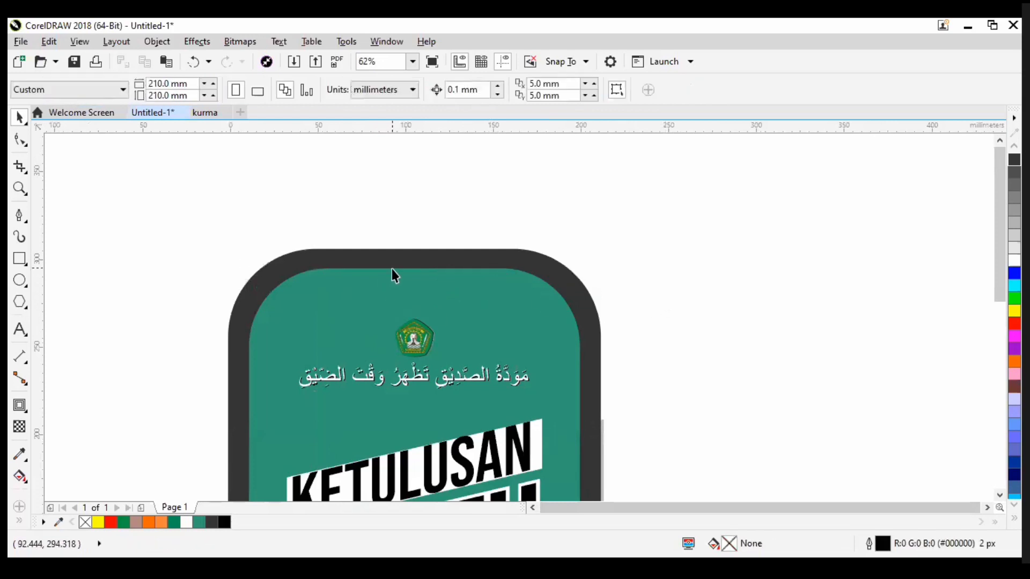
Step: Lower the upper edge of the inner green rectangle to just above the logo, making its height about 317 mm
click(395, 264)
click(408, 292)
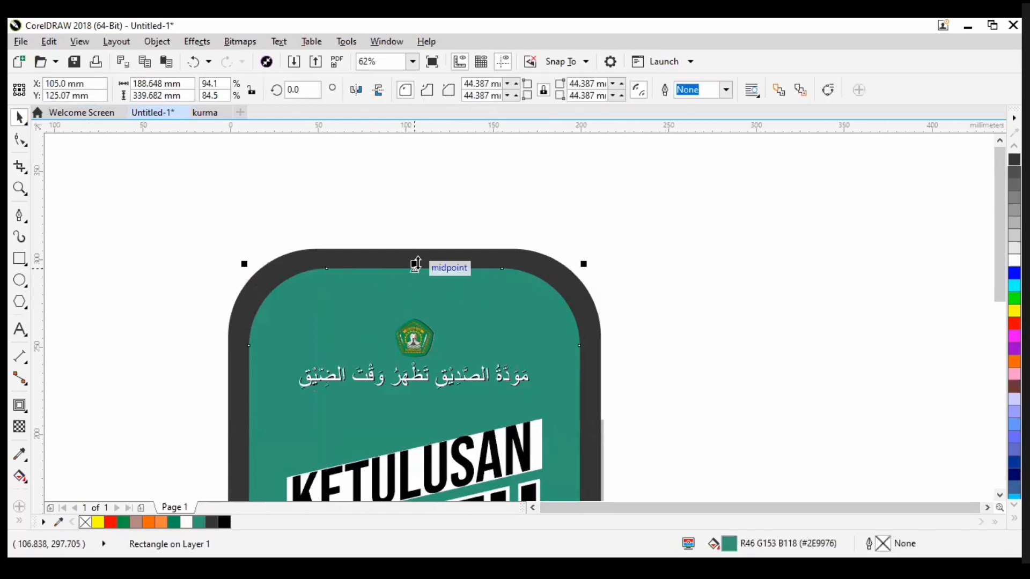
drag(416, 265, 422, 306)
scroll(397, 272, down, 2)
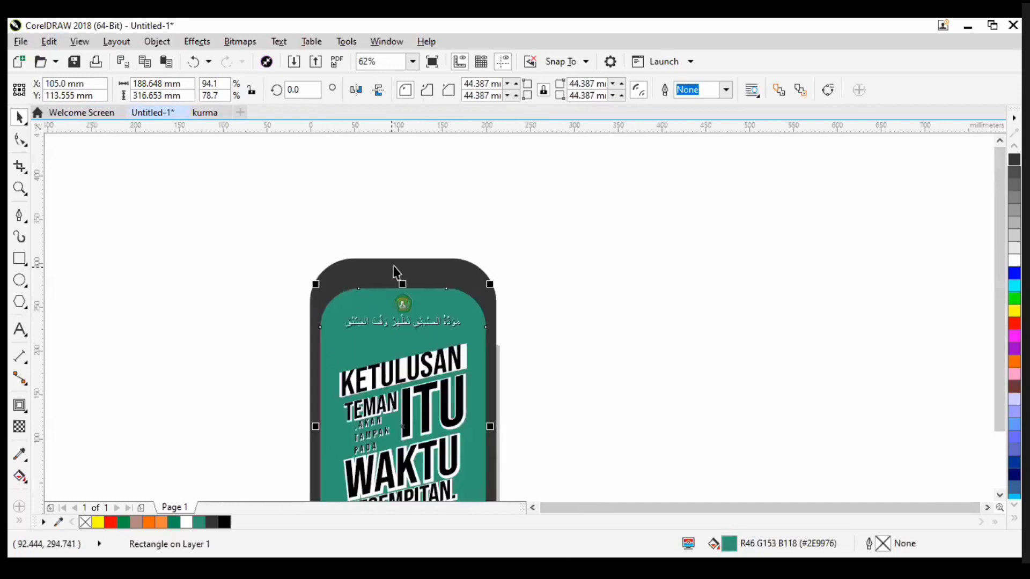
click(513, 242)
Step: Review the whole phone-shaped poster and examine the logo and Arabic text up close
scroll(378, 209, down, 3)
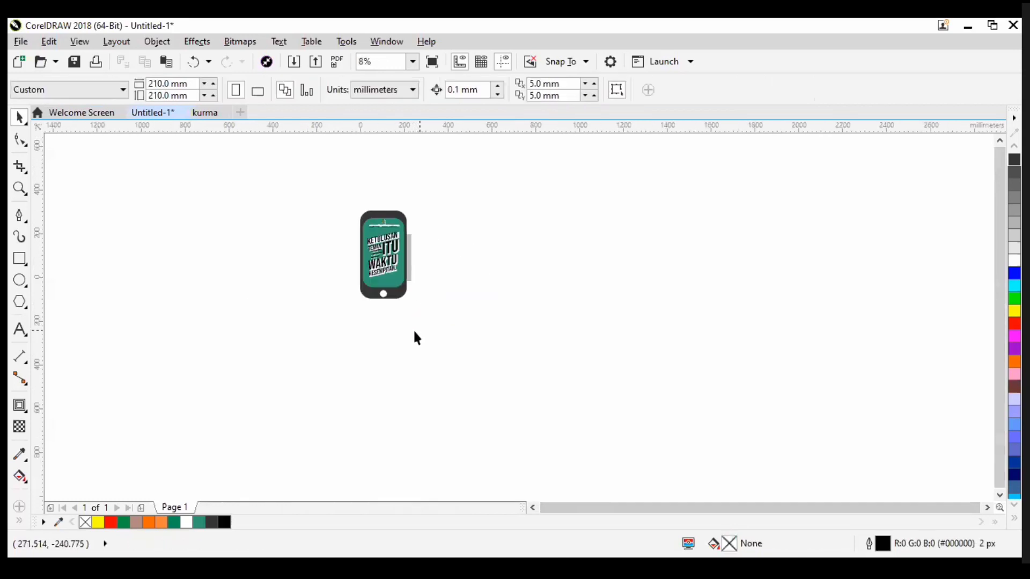
scroll(378, 213, up, 2)
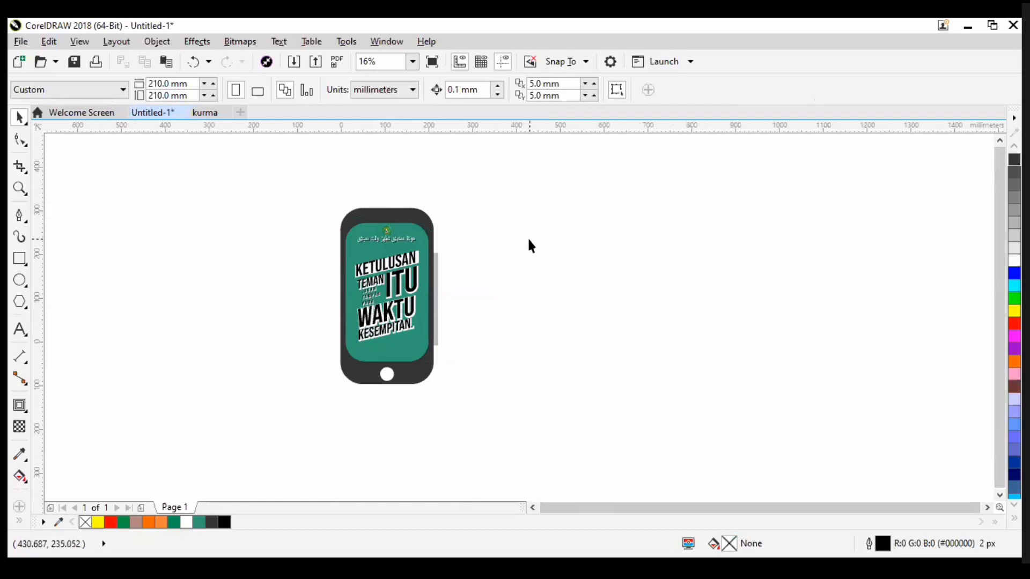
scroll(143, 298, up, 2)
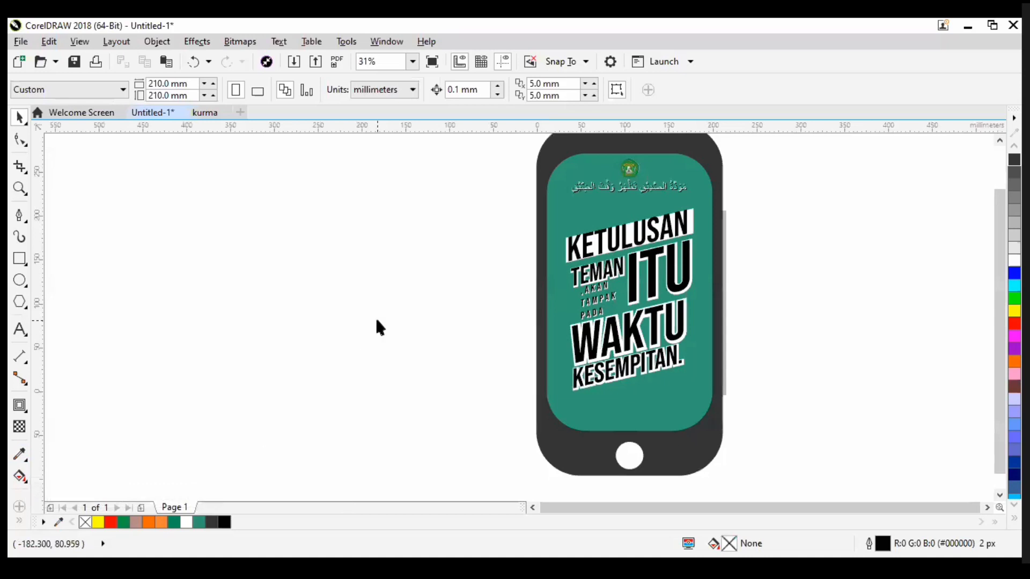
scroll(549, 315, down, 2)
scroll(526, 322, up, 2)
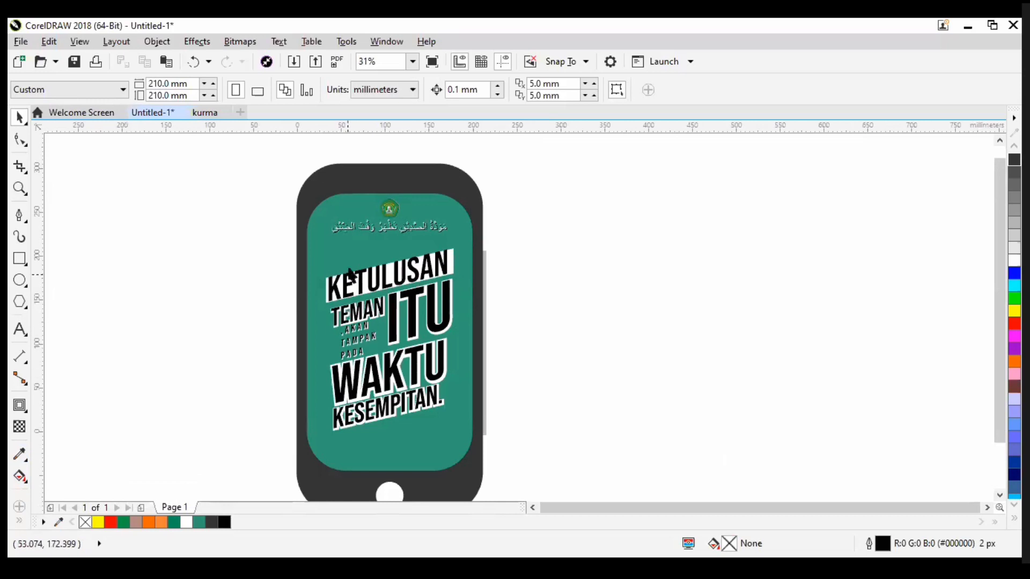
scroll(371, 211, down, 1)
scroll(380, 419, down, 1)
scroll(390, 318, up, 3)
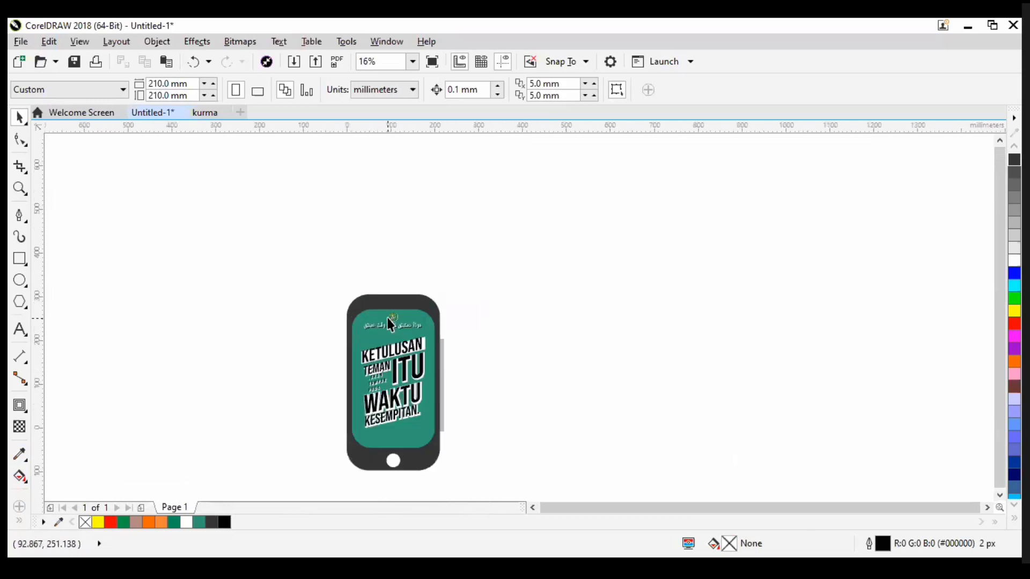
scroll(401, 314, up, 2)
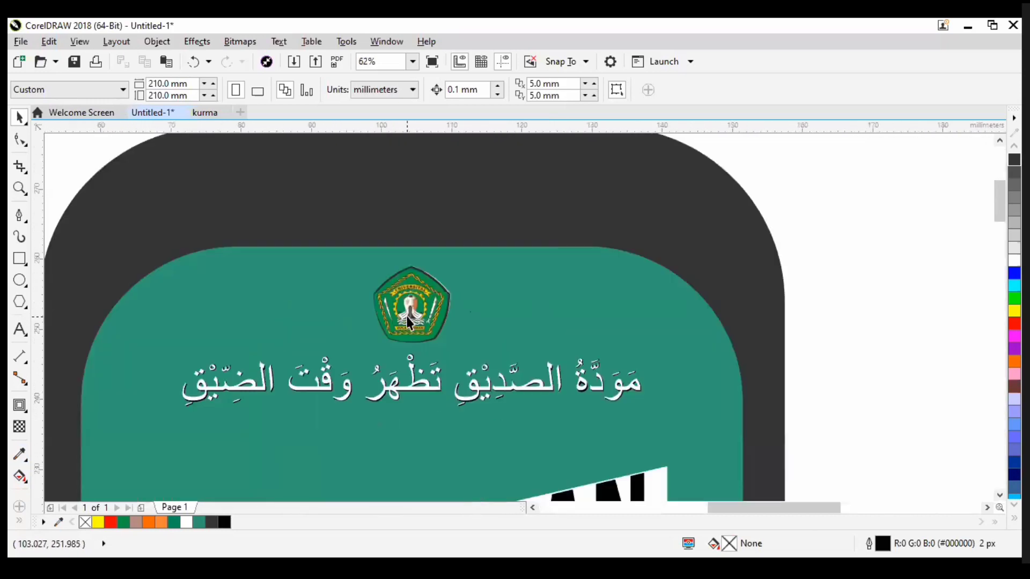
scroll(409, 320, up, 1)
scroll(421, 266, up, 2)
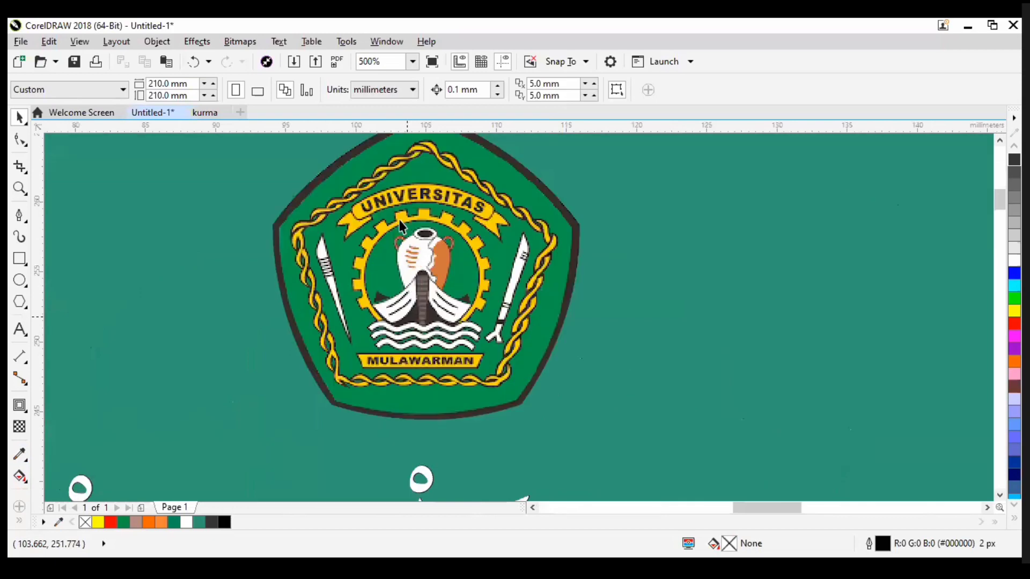
Step: Examine the slanted KETULUSAN headline up close and the quote lettering within the whole phone layout
scroll(402, 225, up, 1)
scroll(398, 217, down, 5)
scroll(408, 310, up, 2)
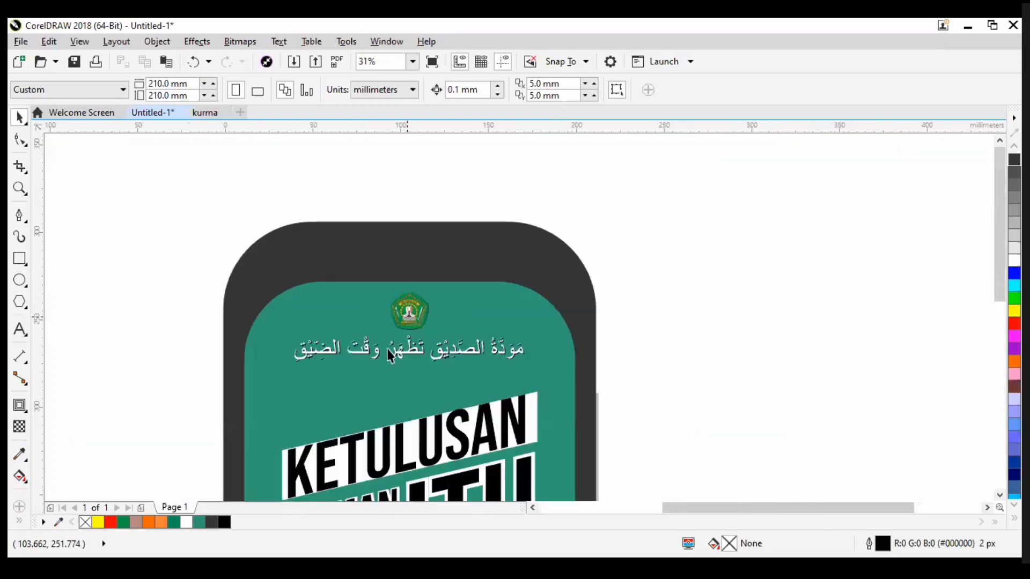
scroll(400, 428, down, 2)
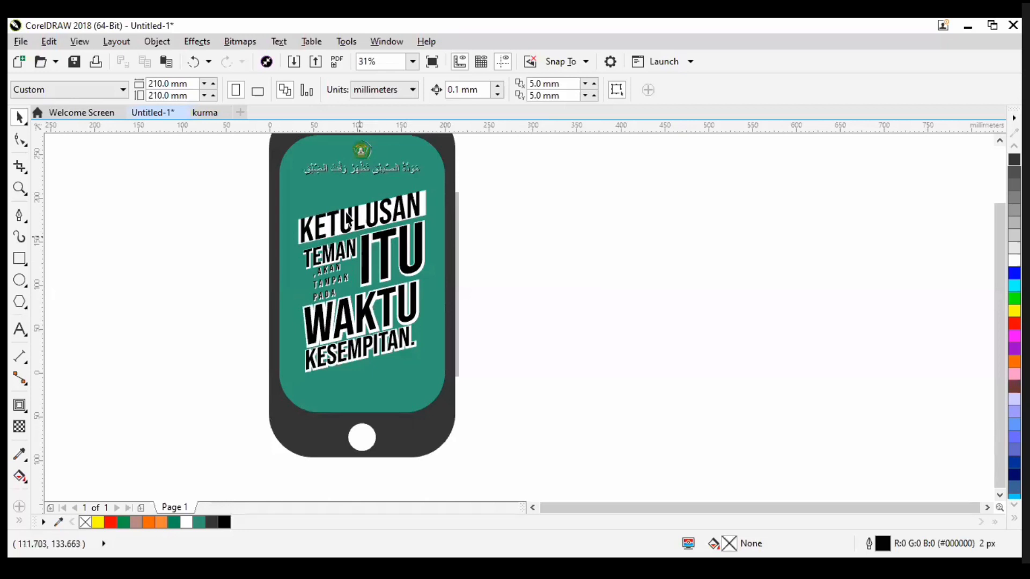
scroll(352, 215, up, 5)
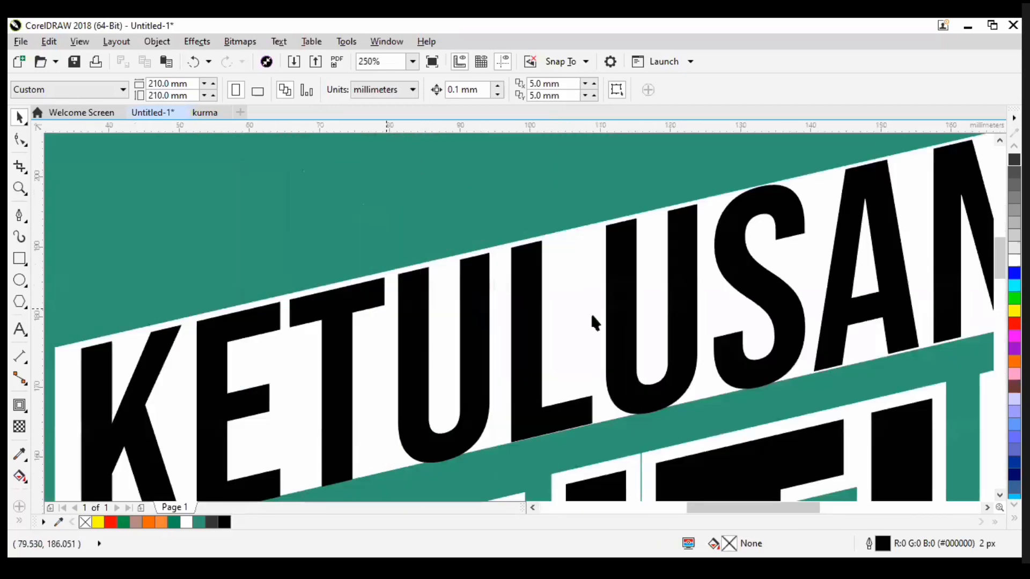
scroll(491, 307, down, 2)
scroll(490, 303, down, 3)
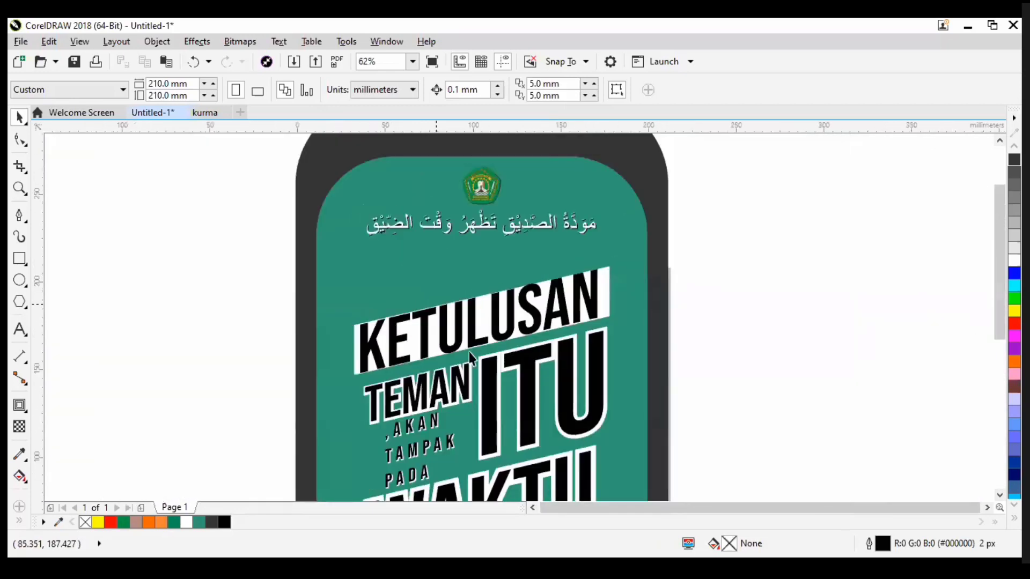
scroll(466, 425, down, 2)
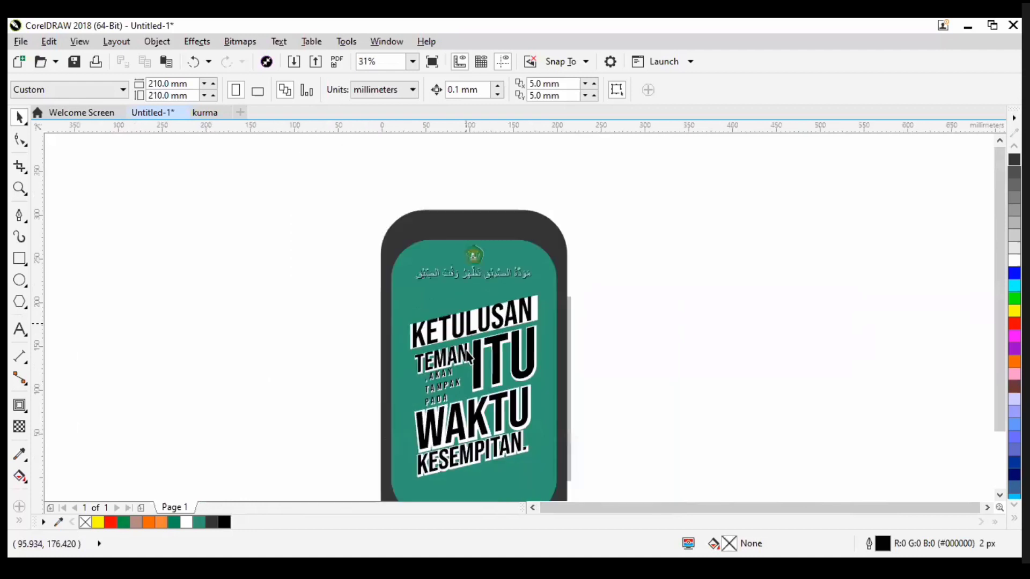
scroll(485, 357, up, 3)
scroll(486, 356, up, 3)
scroll(486, 357, down, 3)
scroll(486, 357, up, 3)
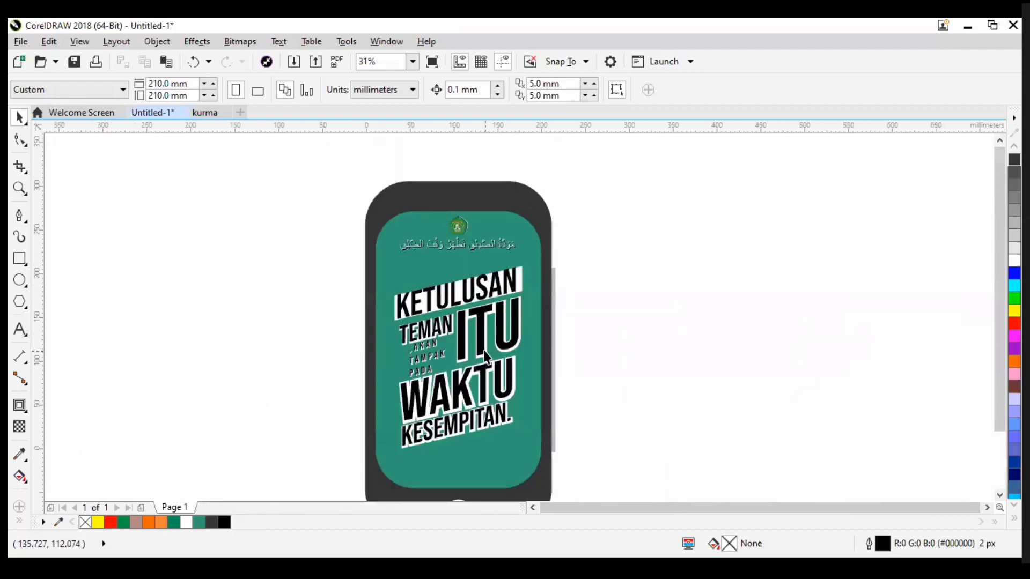
Step: Inspect the university logo and Arabic text up close, select the logo and check its placement in the full phone design
scroll(480, 225, up, 2)
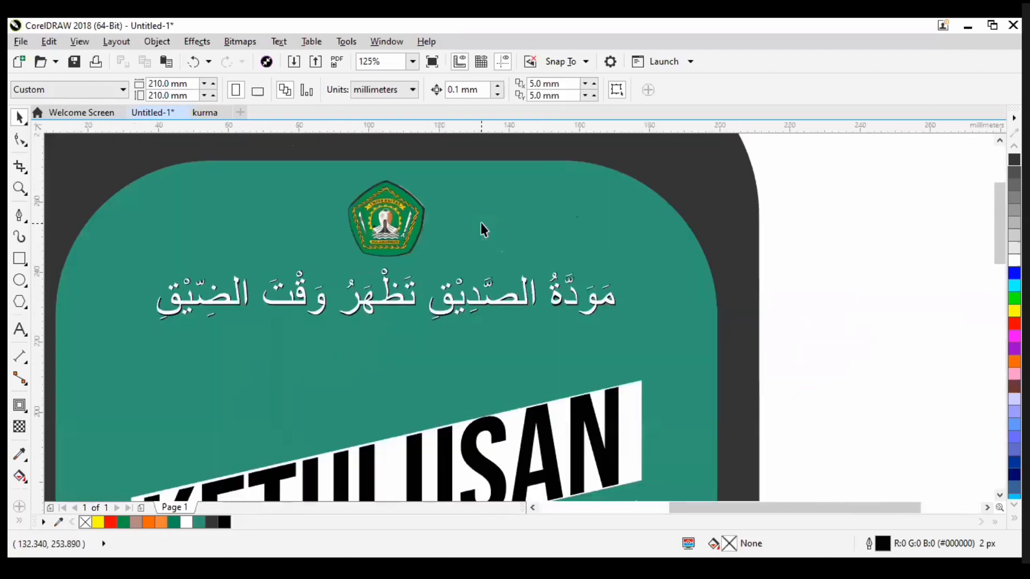
scroll(481, 223, down, 3)
scroll(481, 223, up, 5)
scroll(478, 213, up, 2)
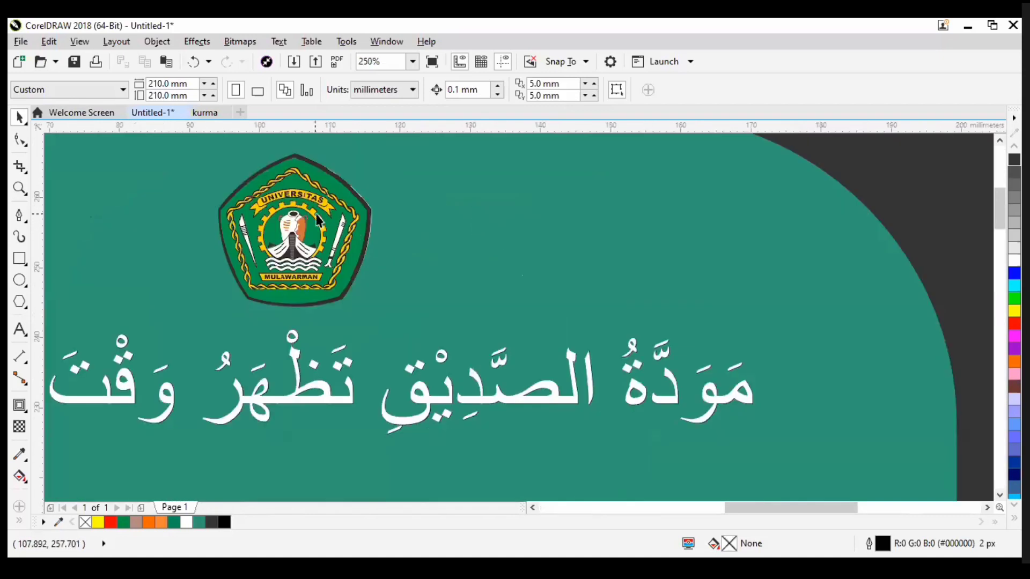
scroll(318, 220, down, 2)
click(317, 221)
scroll(655, 228, down, 2)
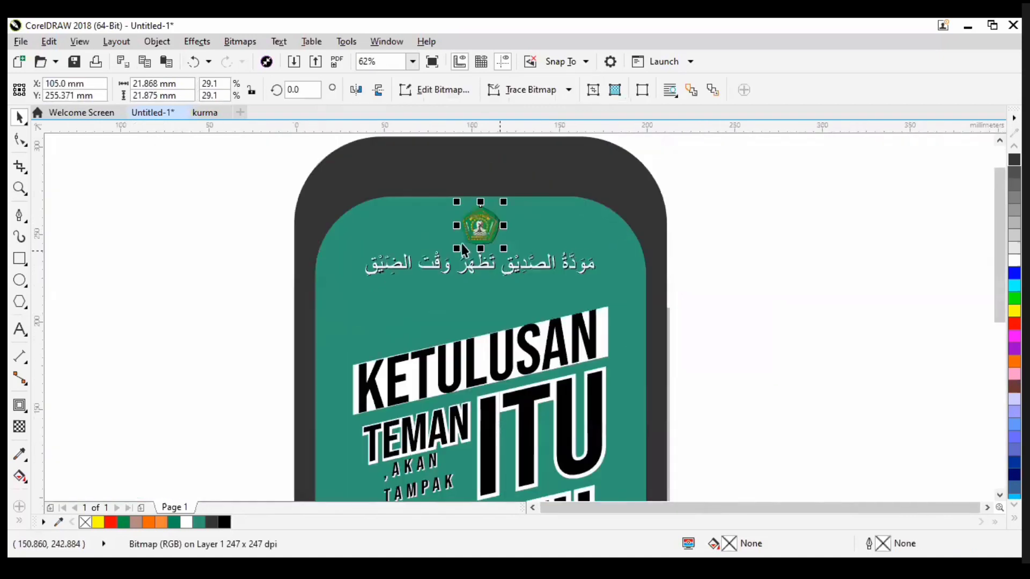
scroll(375, 279, down, 4)
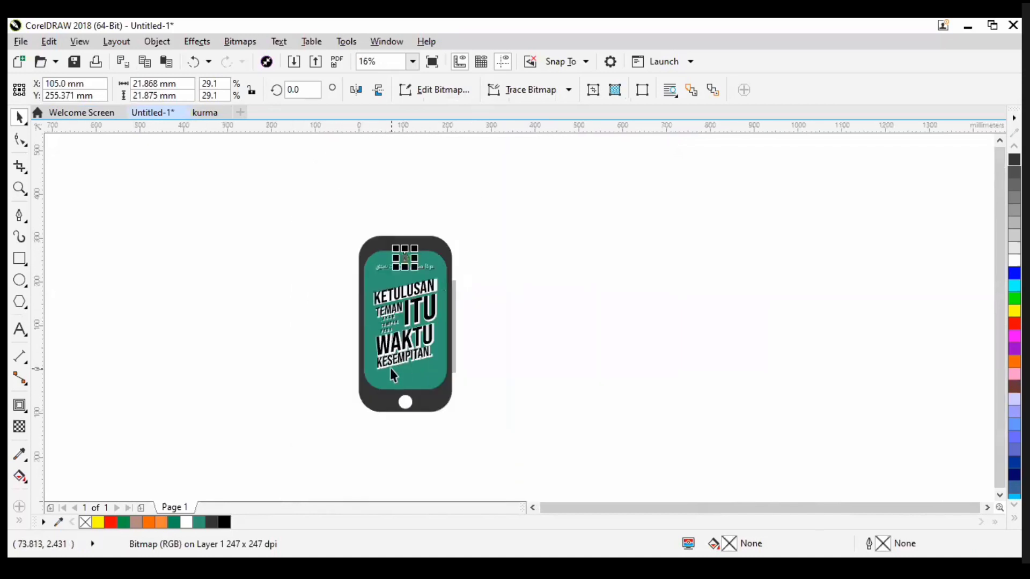
scroll(390, 368, up, 2)
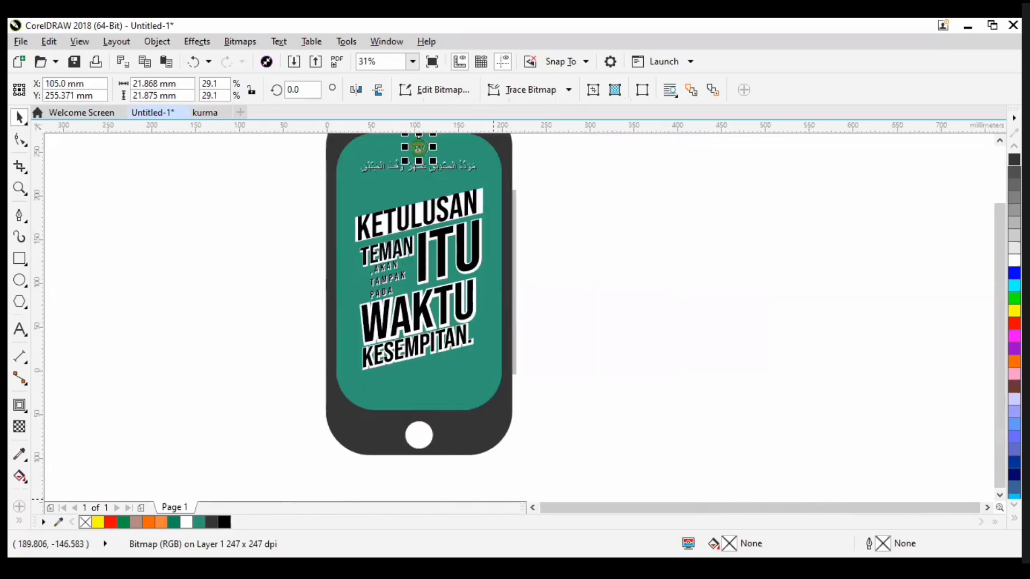